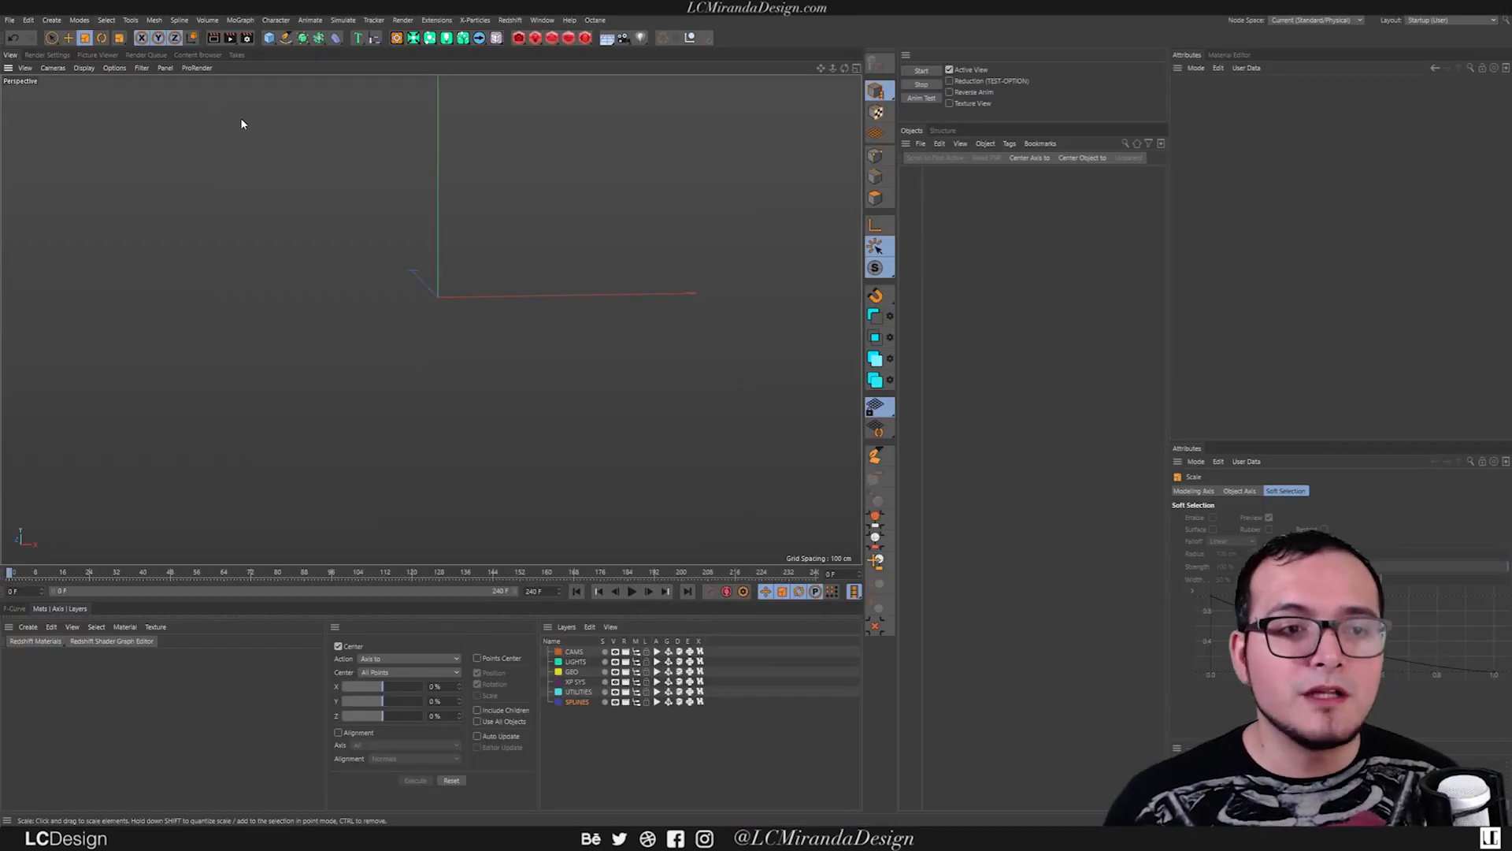
Step: Add a Circle spline to the empty scene
left_click(286, 37)
left_click(407, 76)
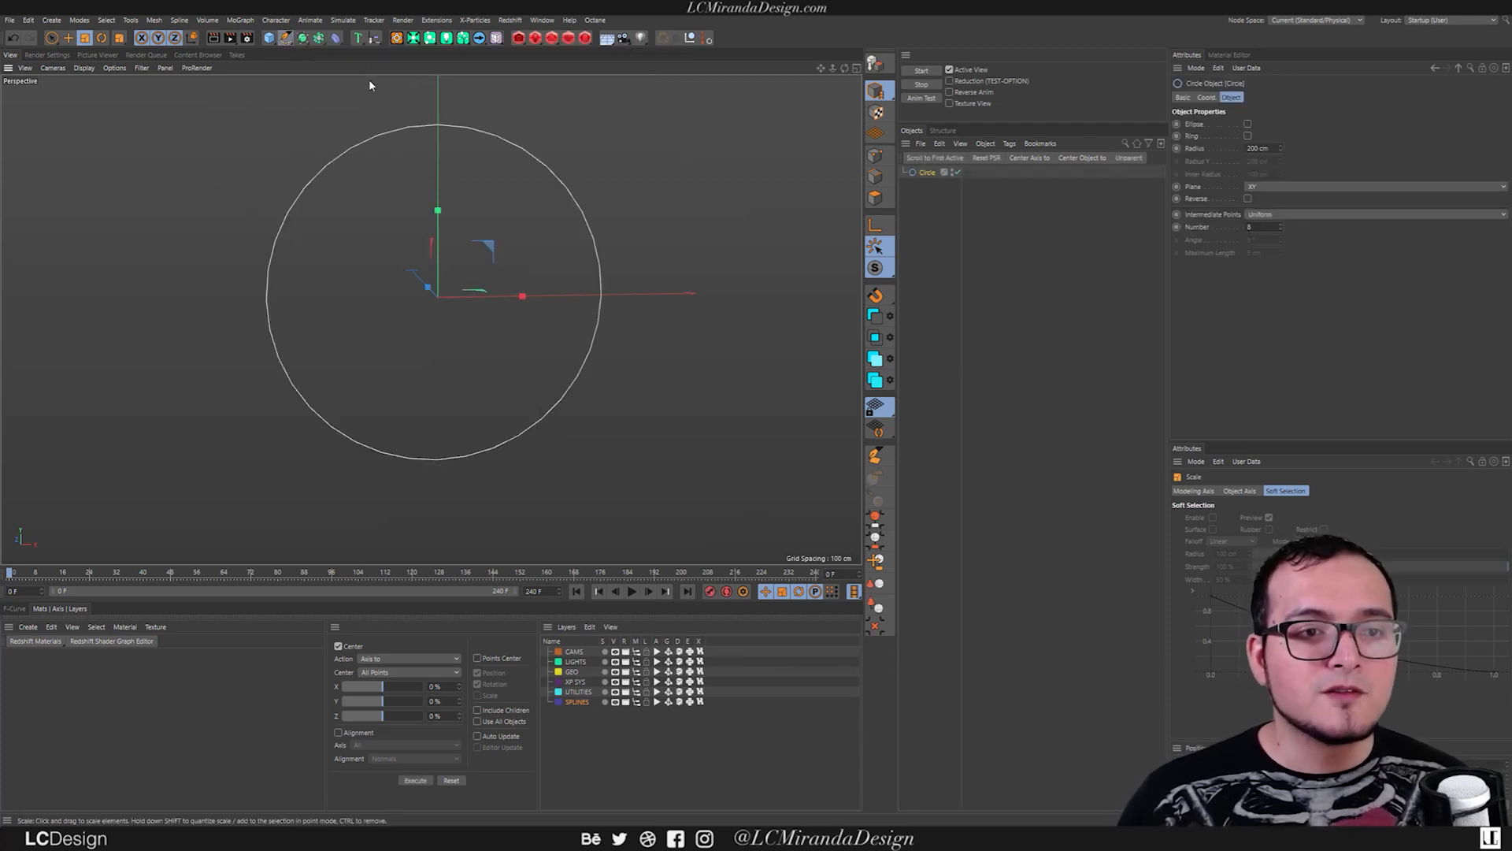
middle_click_drag(478, 296, 489, 249, "alt")
right_click_drag(489, 250, 465, 291, "alt")
middle_click_drag(465, 294, 407, 331, "alt")
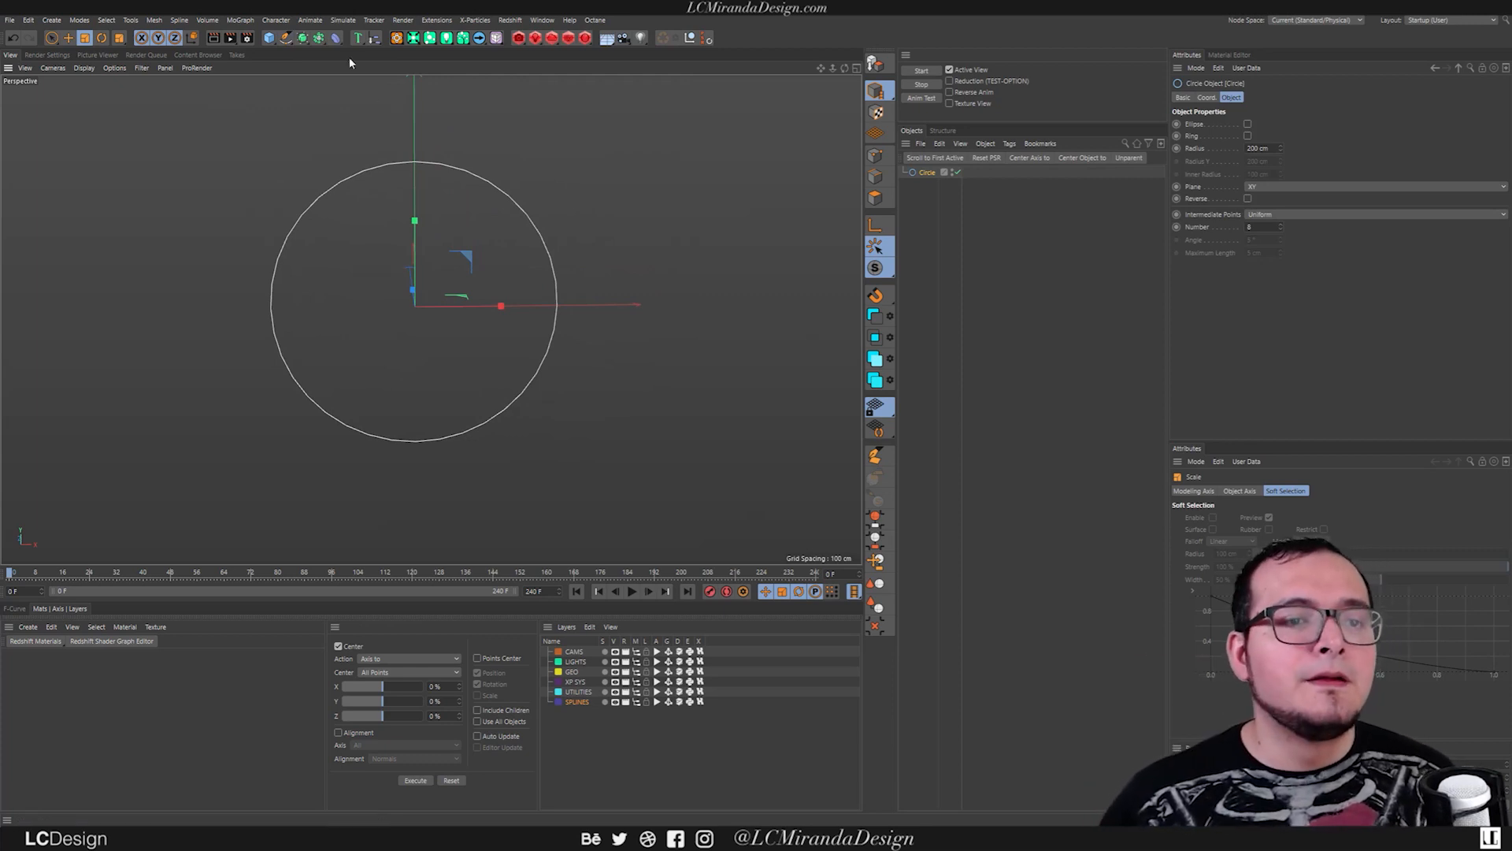
Step: Add a Twist deformer as a child of the Circle and fit it to its parent
left_click(337, 38)
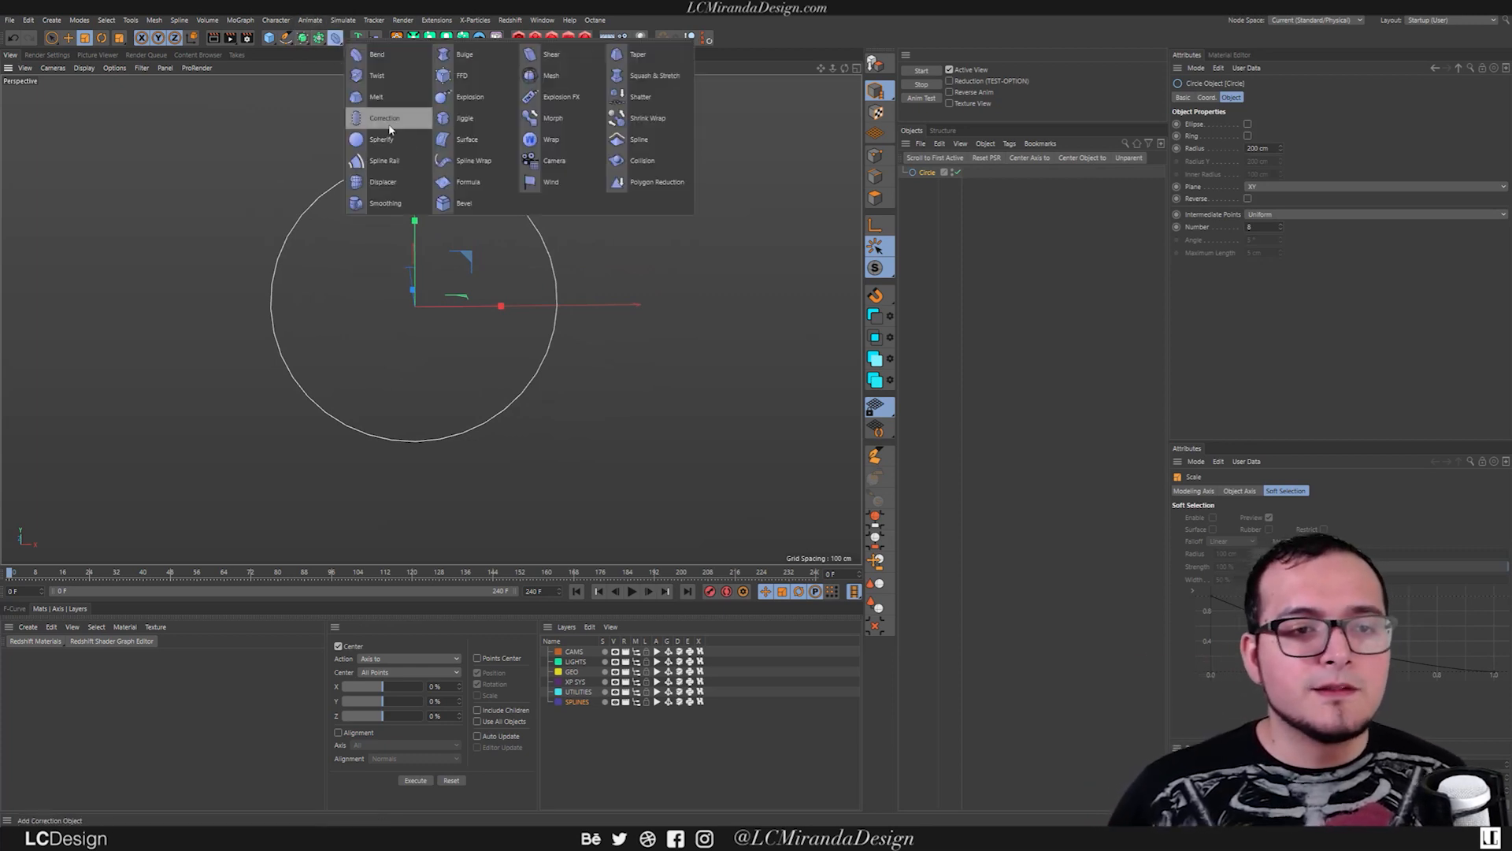
left_click(394, 77)
mouse_move(930, 175)
left_mouse_down()
mouse_move(937, 200)
mouse_move(947, 186)
left_mouse_up()
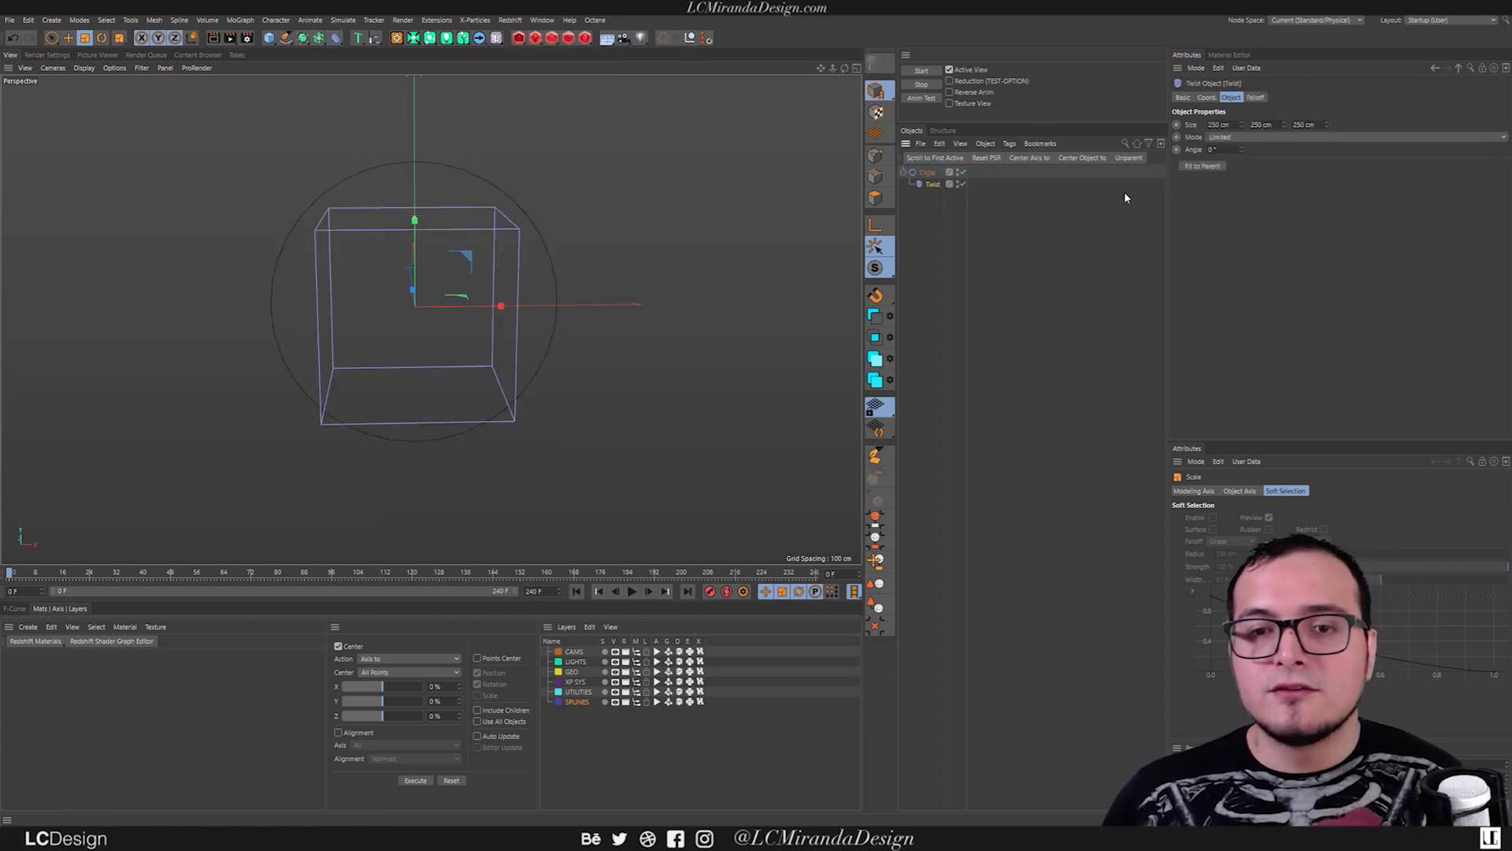
left_click(1202, 165)
Step: Set the Twist deformer's angle to 180°
left_click_drag(462, 304, 669, 238, "alt")
left_click_drag(1242, 149, 1255, 46)
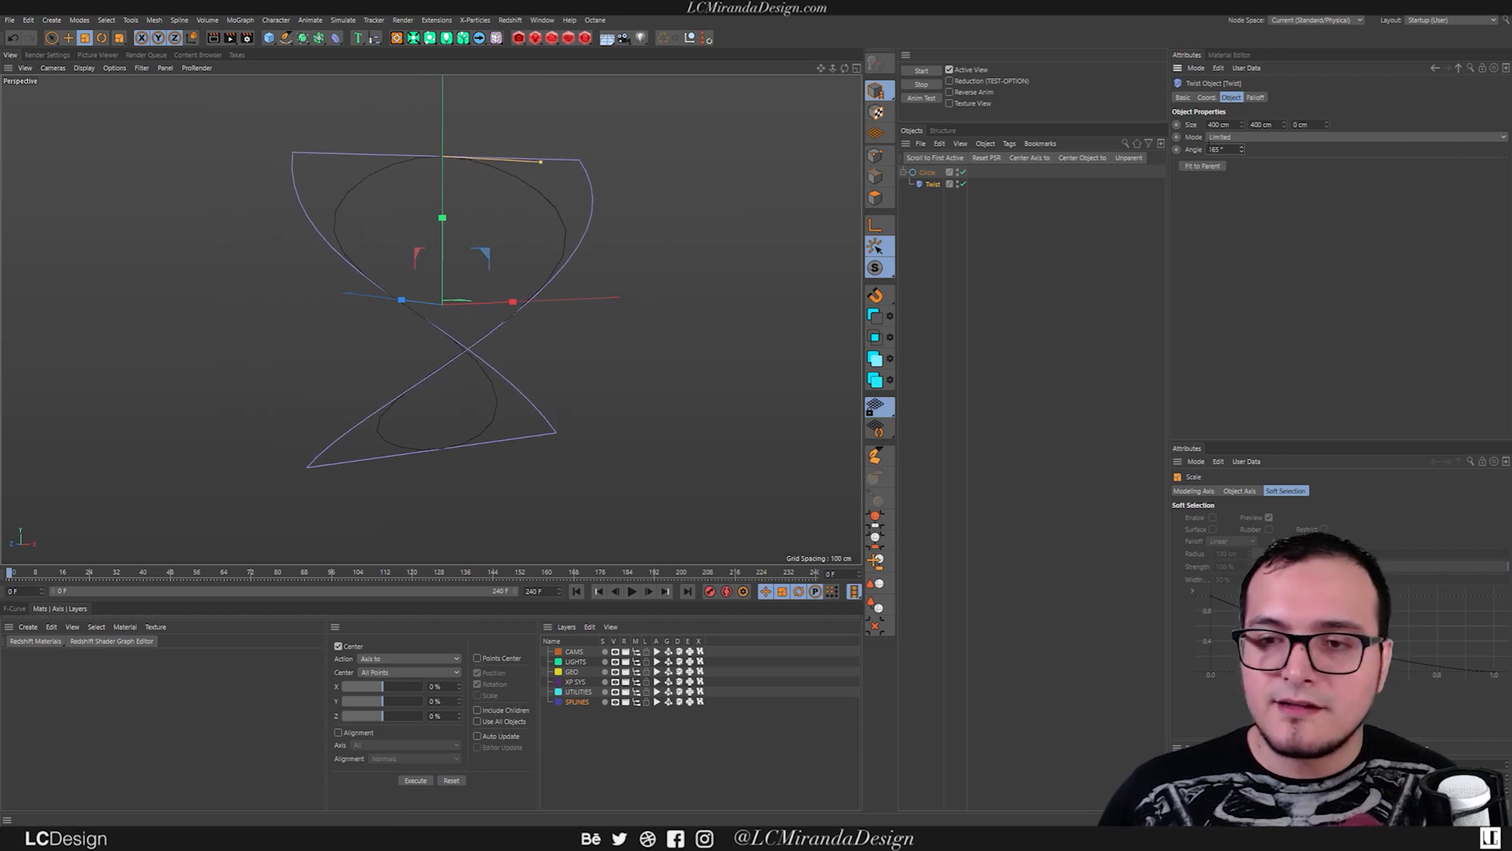
double_click(1223, 150)
type("180")
key("Return")
mouse_move(477, 329)
left_mouse_down("alt")
mouse_move(446, 346)
mouse_move(409, 338)
mouse_move(536, 333)
mouse_move(346, 349)
mouse_move(516, 355)
mouse_move(462, 379)
mouse_move(470, 337)
mouse_move(335, 306)
mouse_move(480, 310)
mouse_move(421, 347)
mouse_move(486, 370)
mouse_move(602, 375)
mouse_move(452, 358)
mouse_move(513, 375)
mouse_move(429, 388)
mouse_move(347, 361)
mouse_move(472, 352)
mouse_move(493, 313)
mouse_move(484, 340)
mouse_move(505, 321)
left_mouse_up("alt")
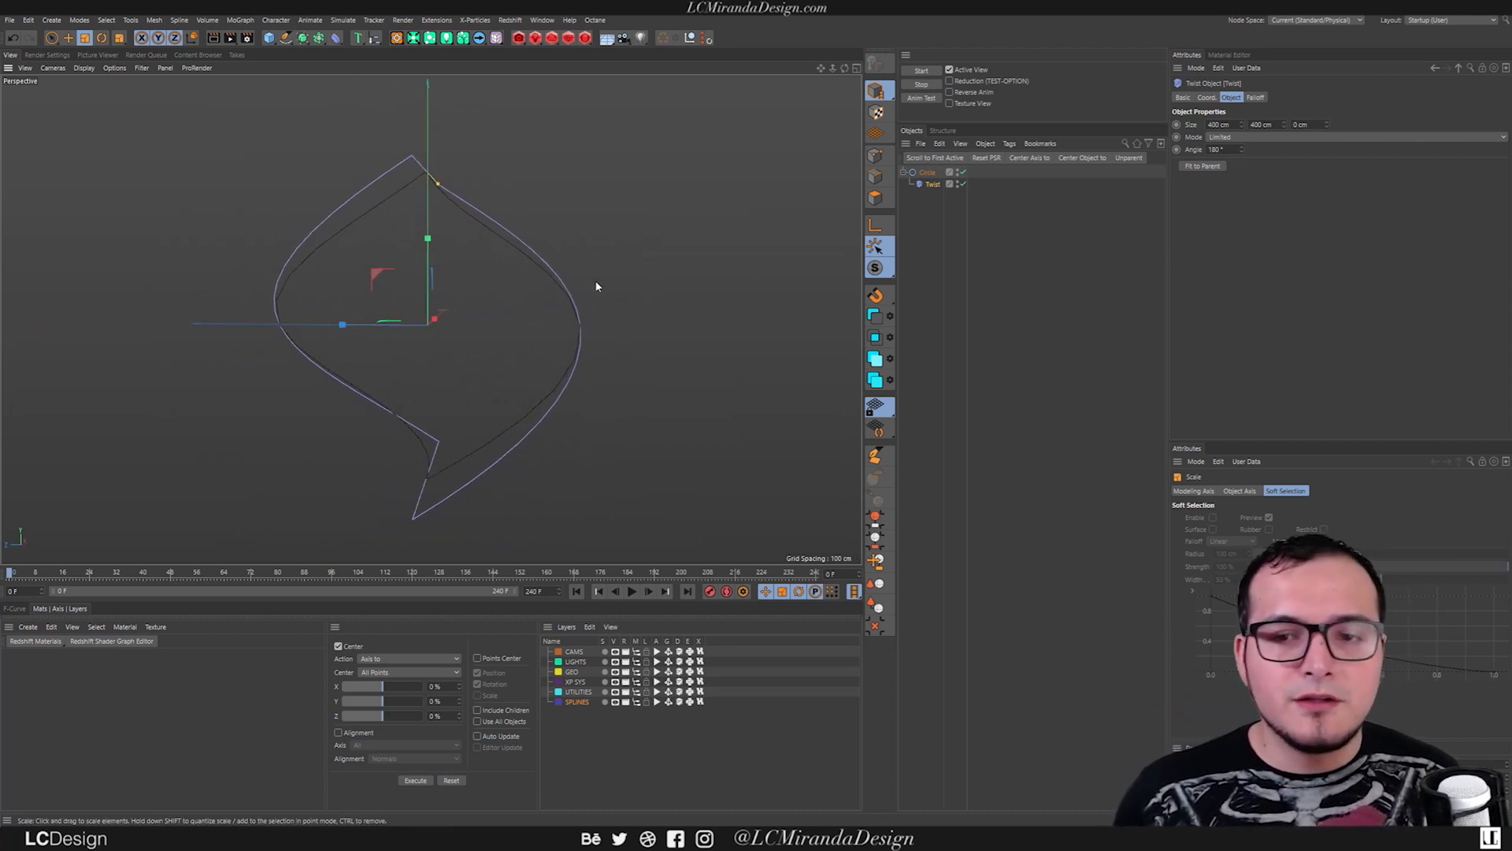
Step: Try to scale the twisted Circle spline along its Z axis
left_click(928, 173)
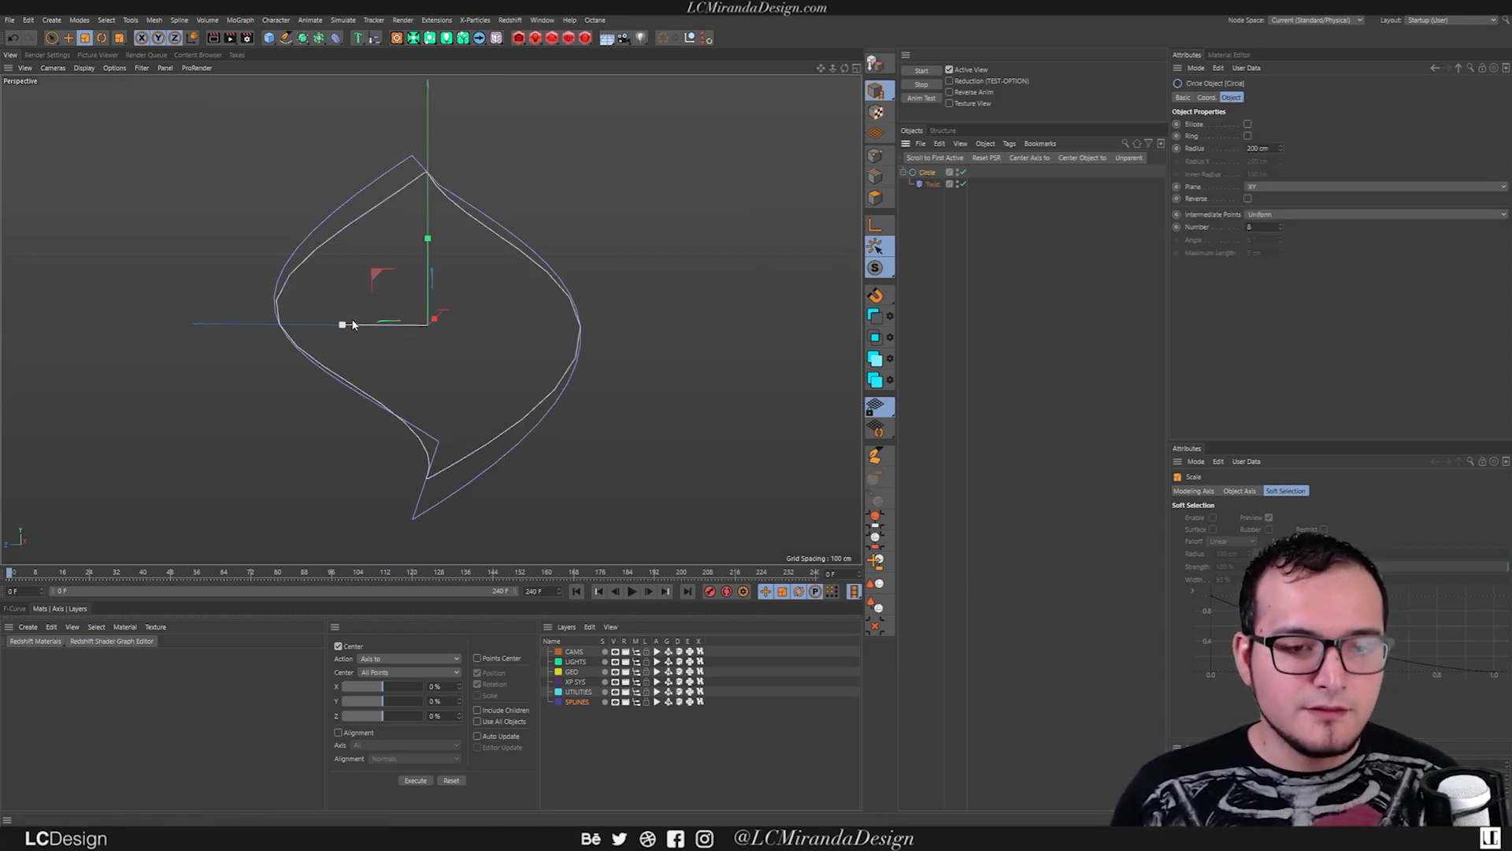
left_click_drag(346, 328, 264, 315)
left_click_drag(525, 306, 560, 310, "alt")
key("ctrl+z")
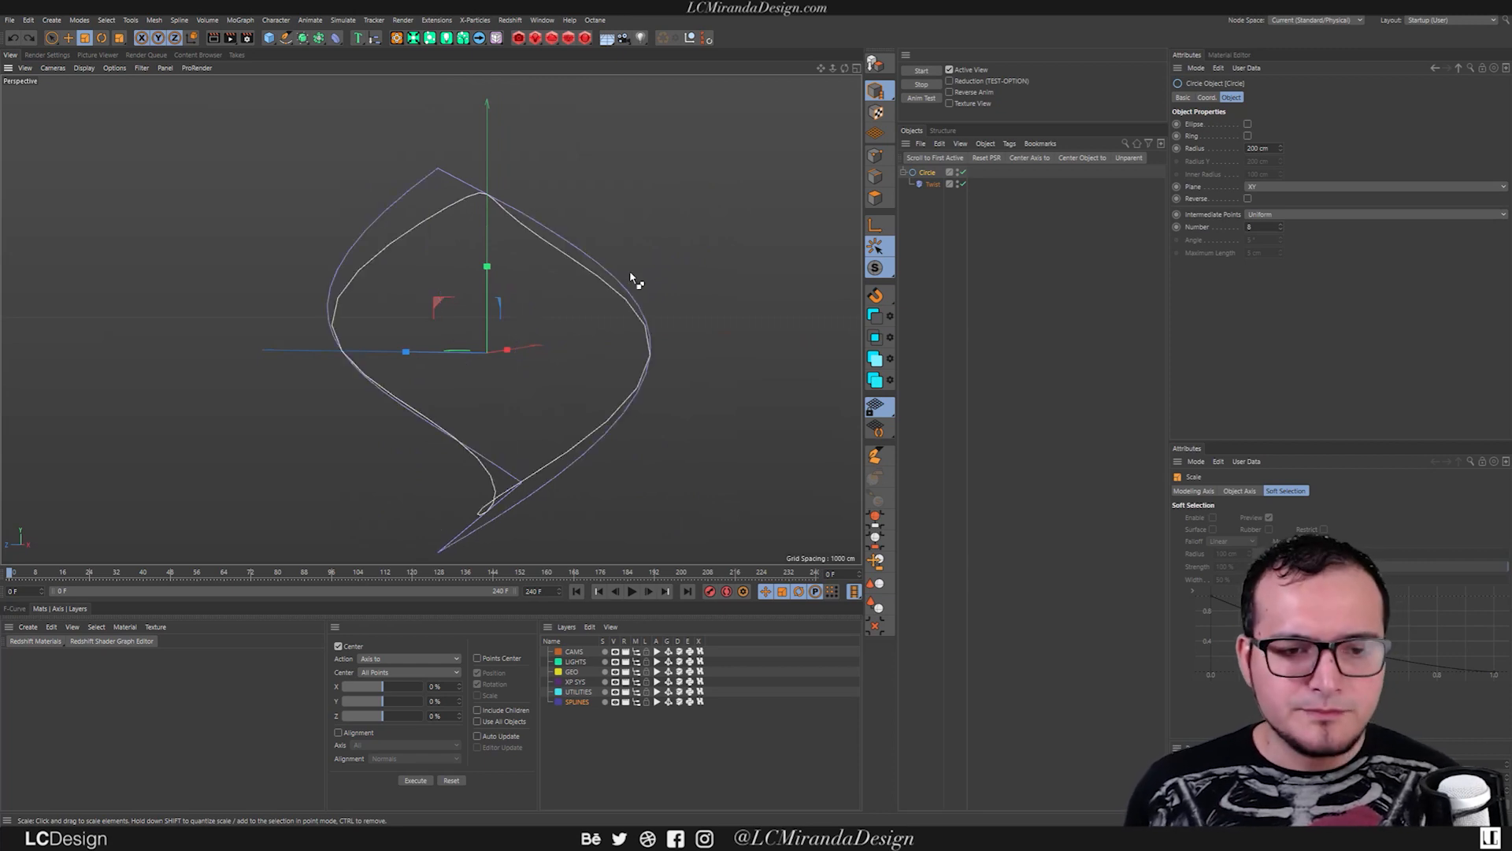
Step: Add an FFD deformer and move it below the Circle in the object hierarchy
left_click_drag(442, 234, 436, 216, "alt")
key("shift+c")
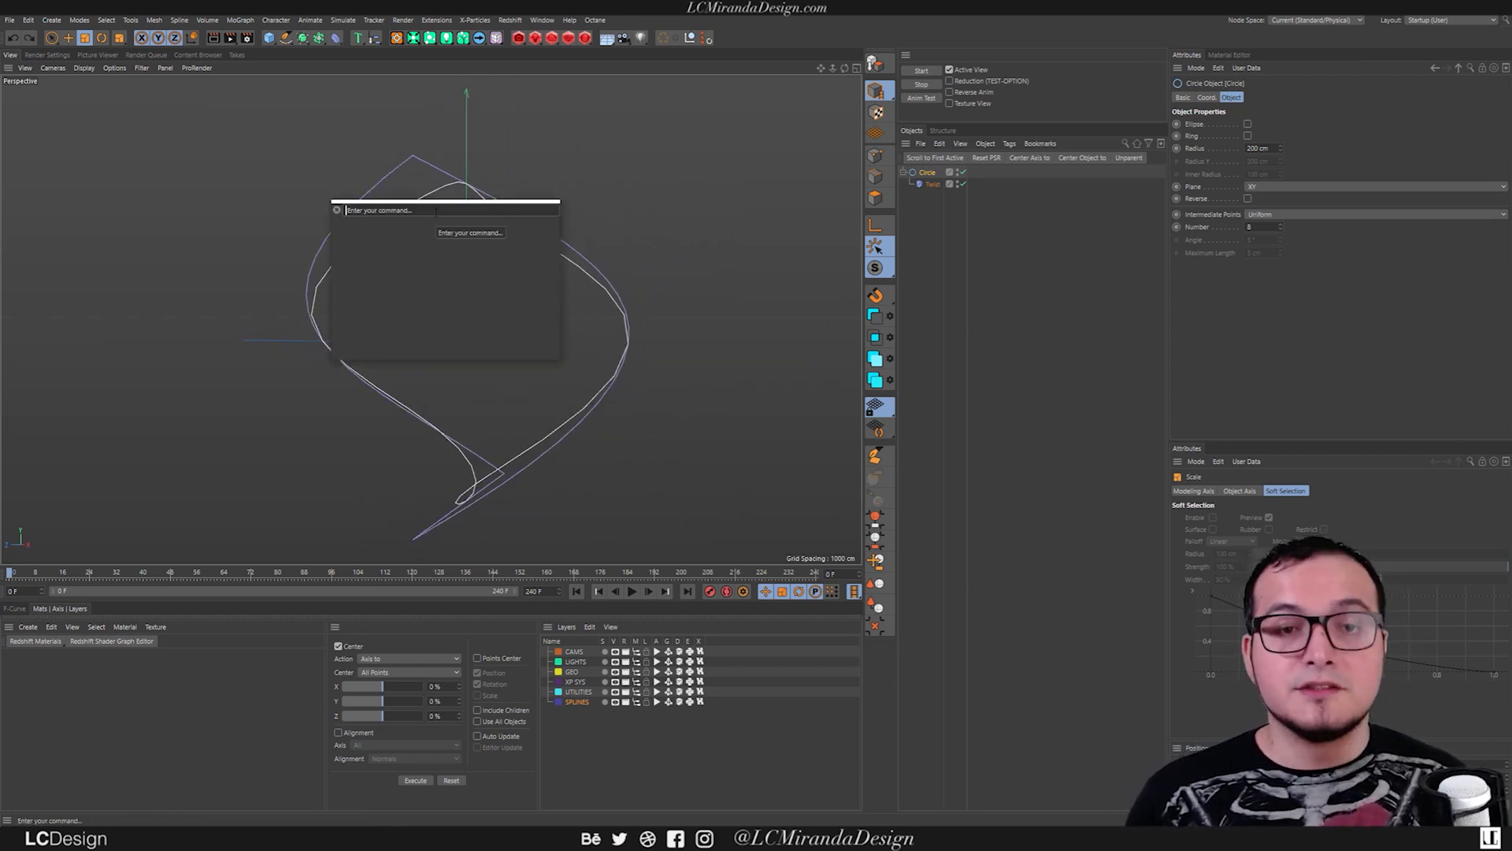
type("ffd")
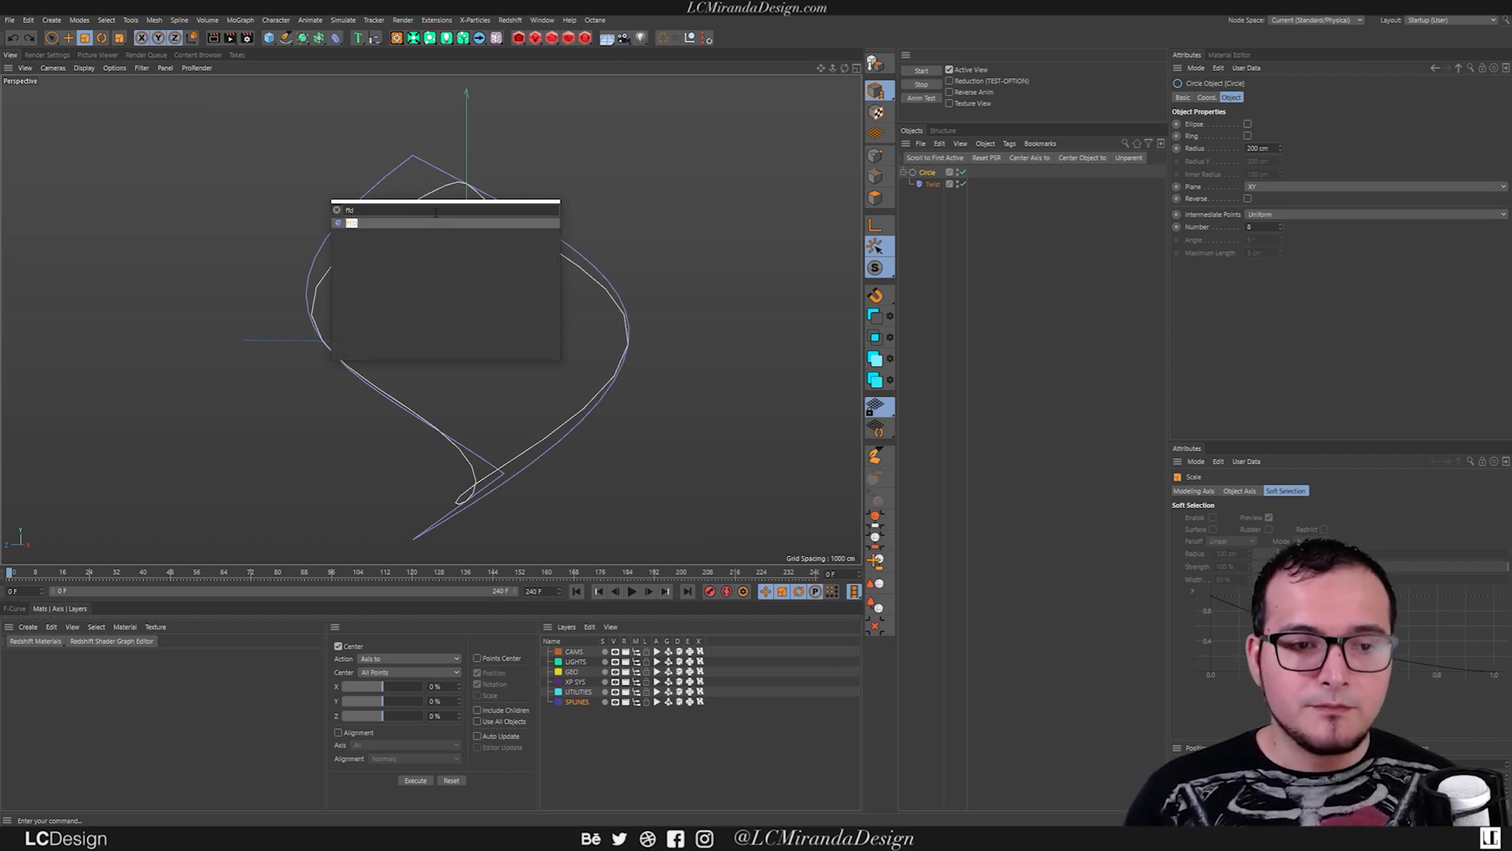
key("Return")
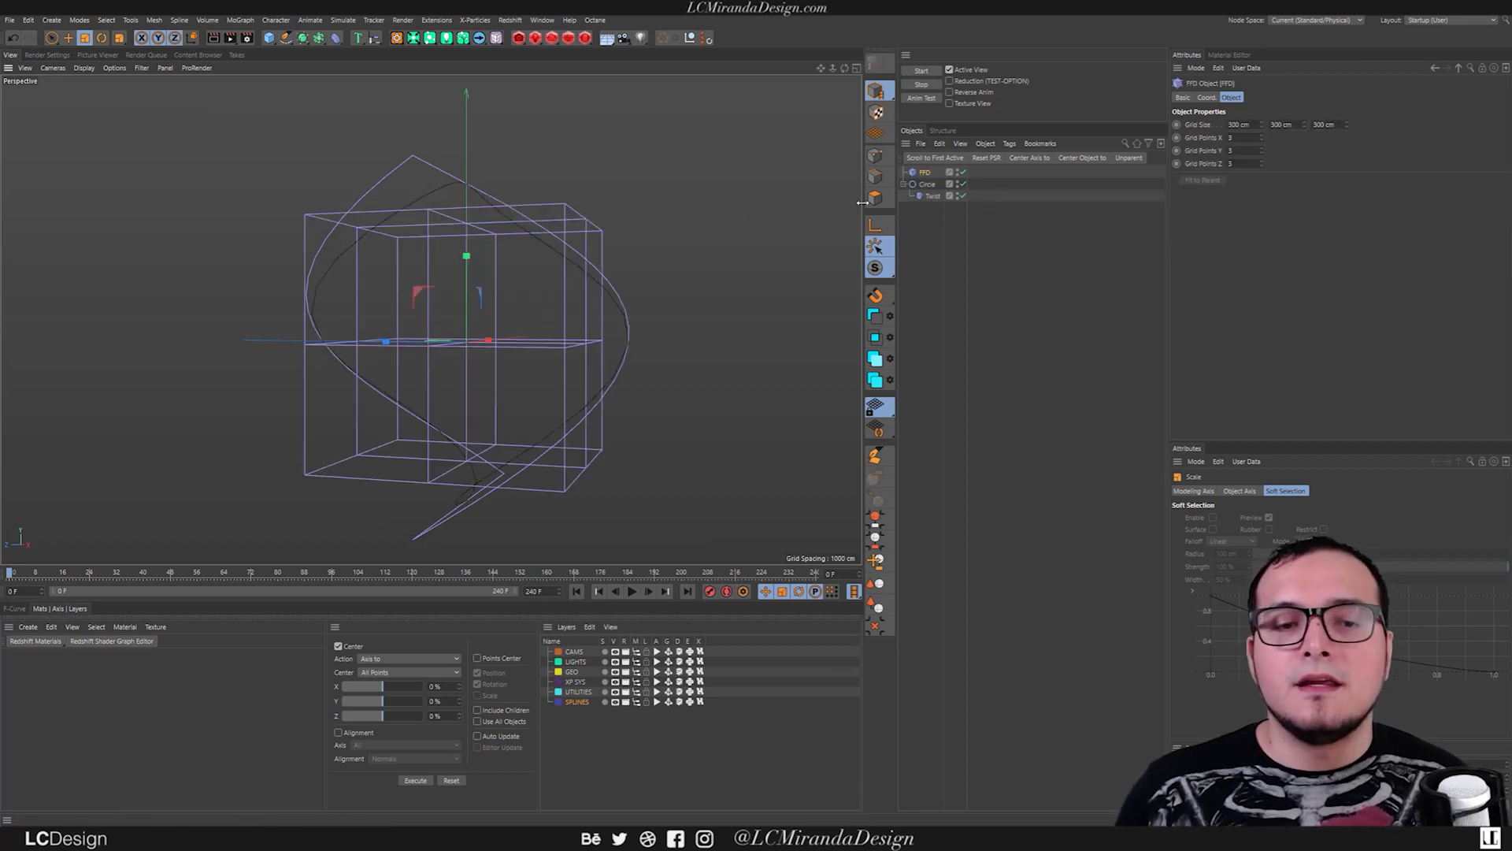
left_click_drag(927, 174, 934, 215)
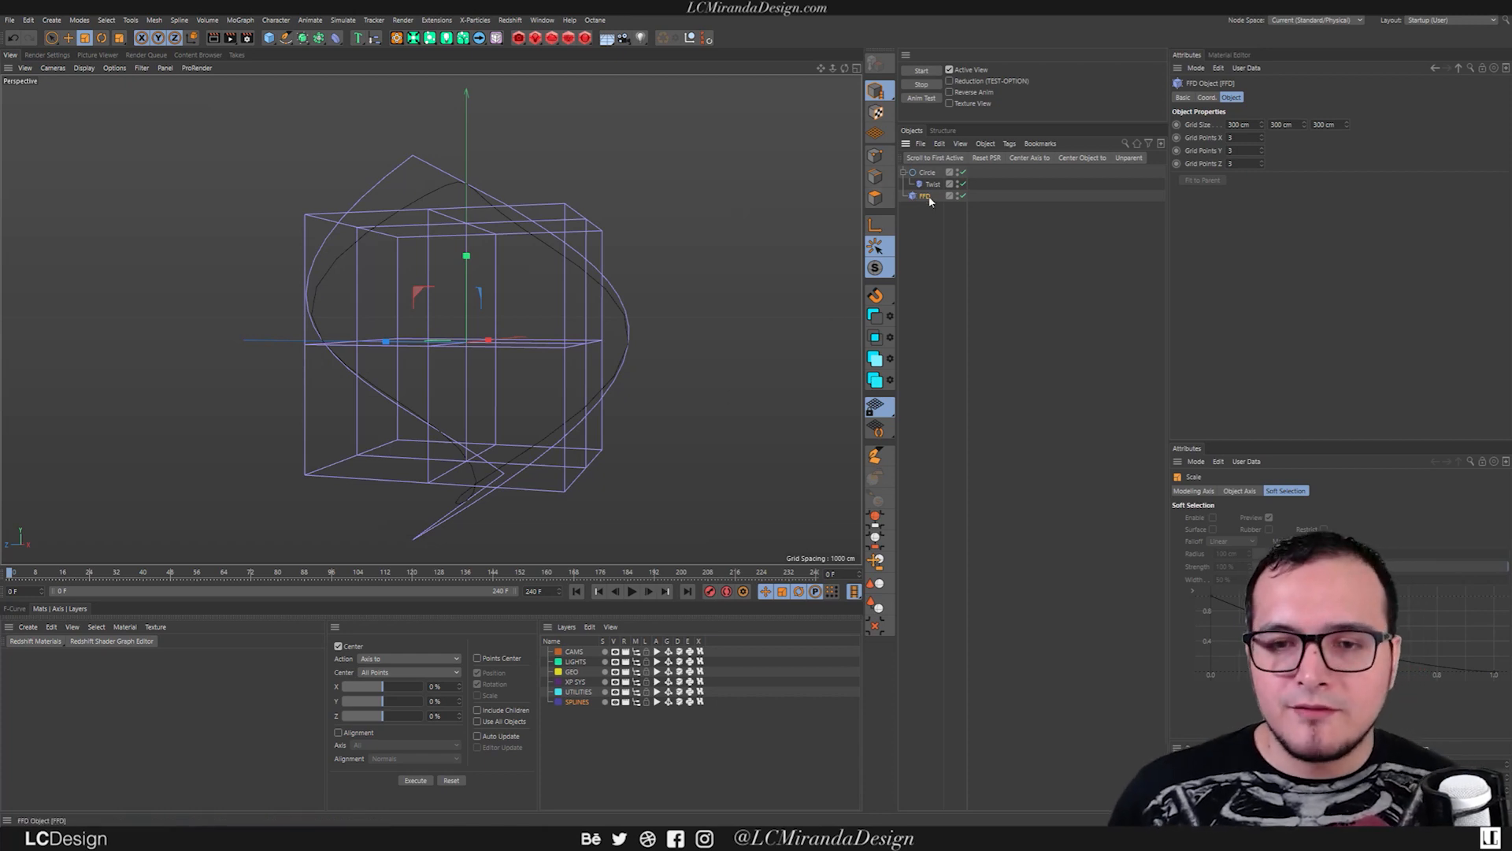
Step: Set the FFD deformer's grid points to 2 in X, 2 in Y and 2 in Z
left_click_drag(514, 301, 556, 315, "alt")
left_click_drag(749, 364, 828, 308)
left_click_drag(532, 323, 568, 282, "alt")
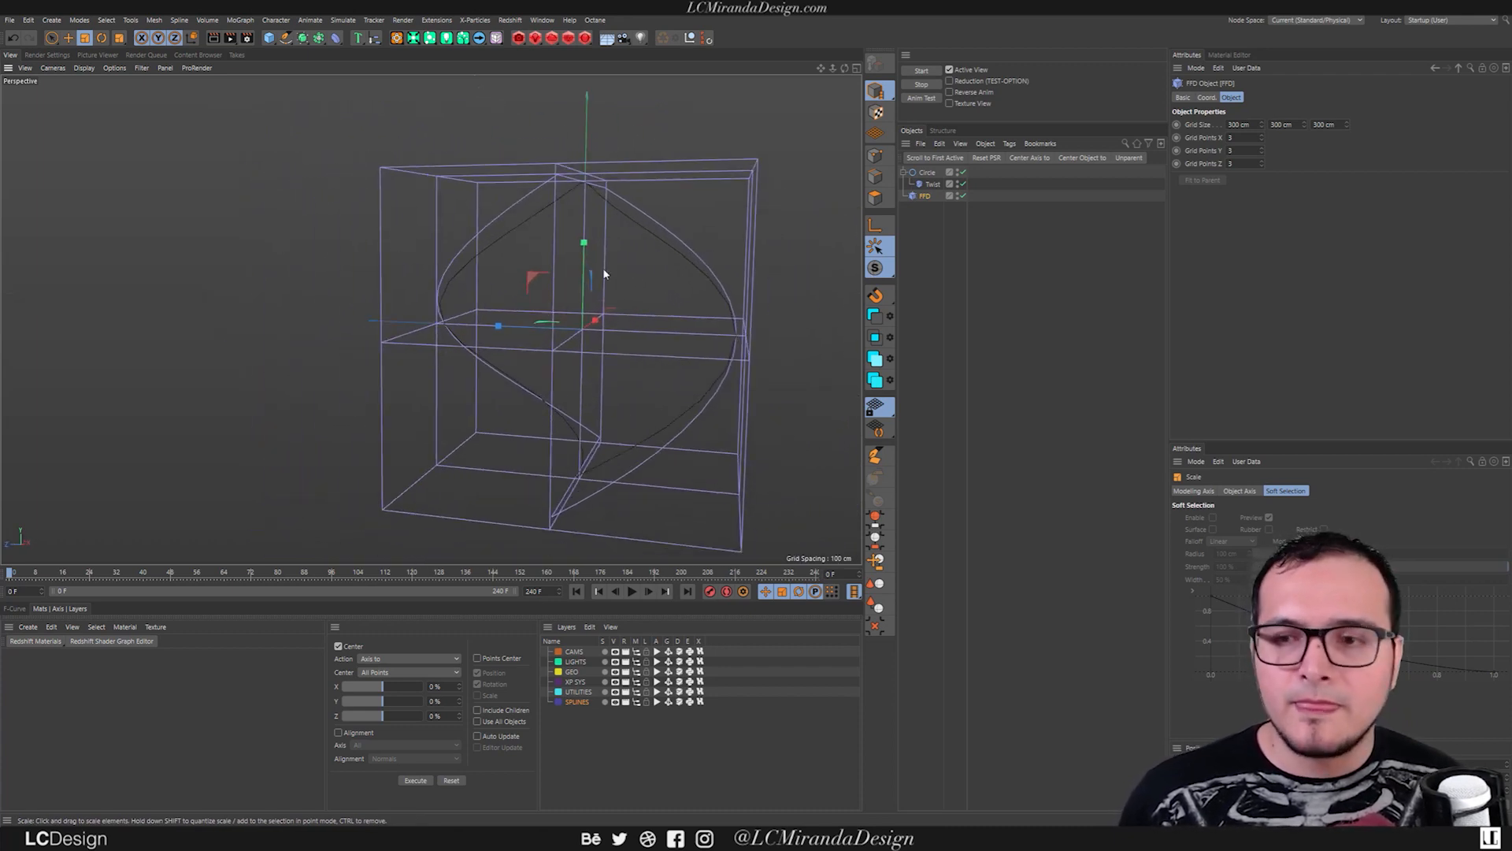
left_click(1249, 137)
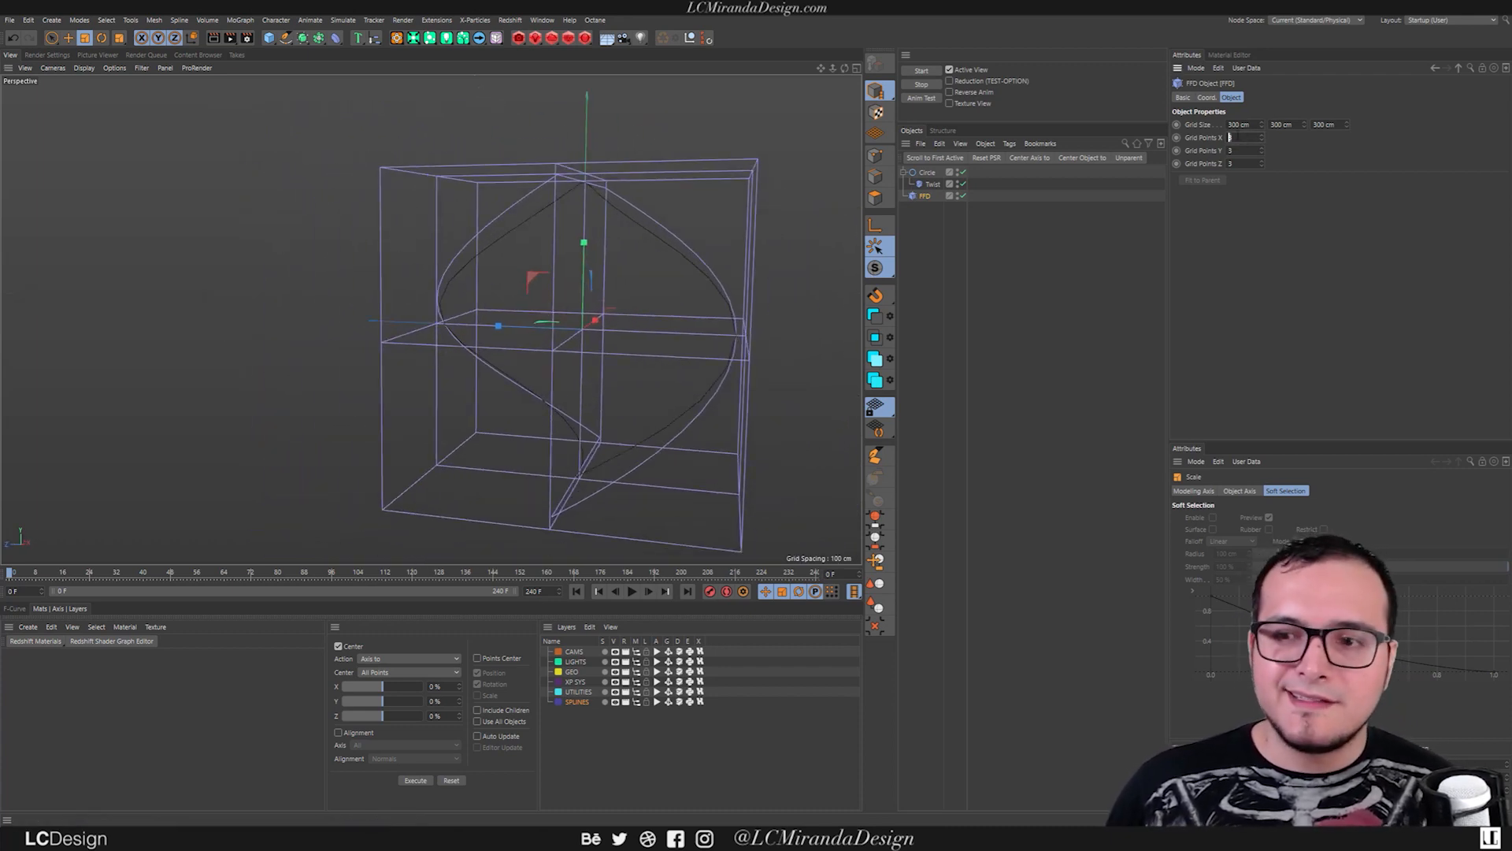
type("2")
key("Tab")
type("2")
key("Tab")
type("2")
key("Return")
Step: Nest the FFD under the Circle and scale all its cage points down along Z to flatten the twisted spline
left_click_drag(726, 269, 574, 356, "alt")
left_click(876, 157)
mouse_move(519, 207)
left_mouse_down("alt")
mouse_move(429, 321)
mouse_move(644, 192)
mouse_move(534, 228)
left_mouse_up("alt")
key("9")
left_click_drag(442, 175, 823, 163)
left_click_drag(736, 197, 693, 193, "alt")
left_click_drag(938, 192, 936, 189)
middle_click_drag(541, 287, 623, 263, "alt")
mouse_move(592, 464)
left_mouse_down("shift")
mouse_move(529, 384)
mouse_move(271, 367)
mouse_move(233, 450)
left_mouse_up("shift")
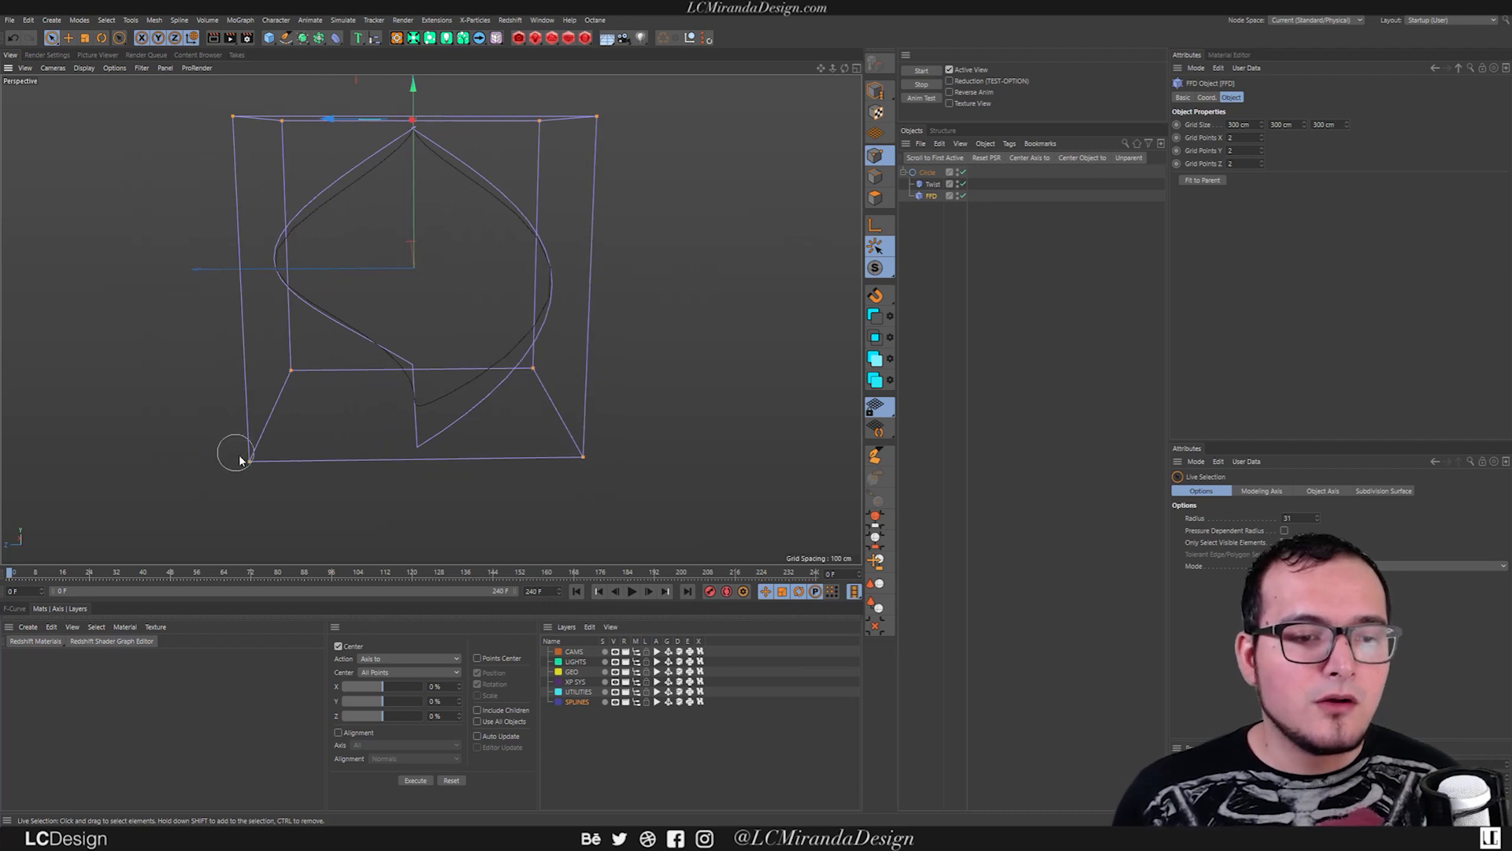
key("t")
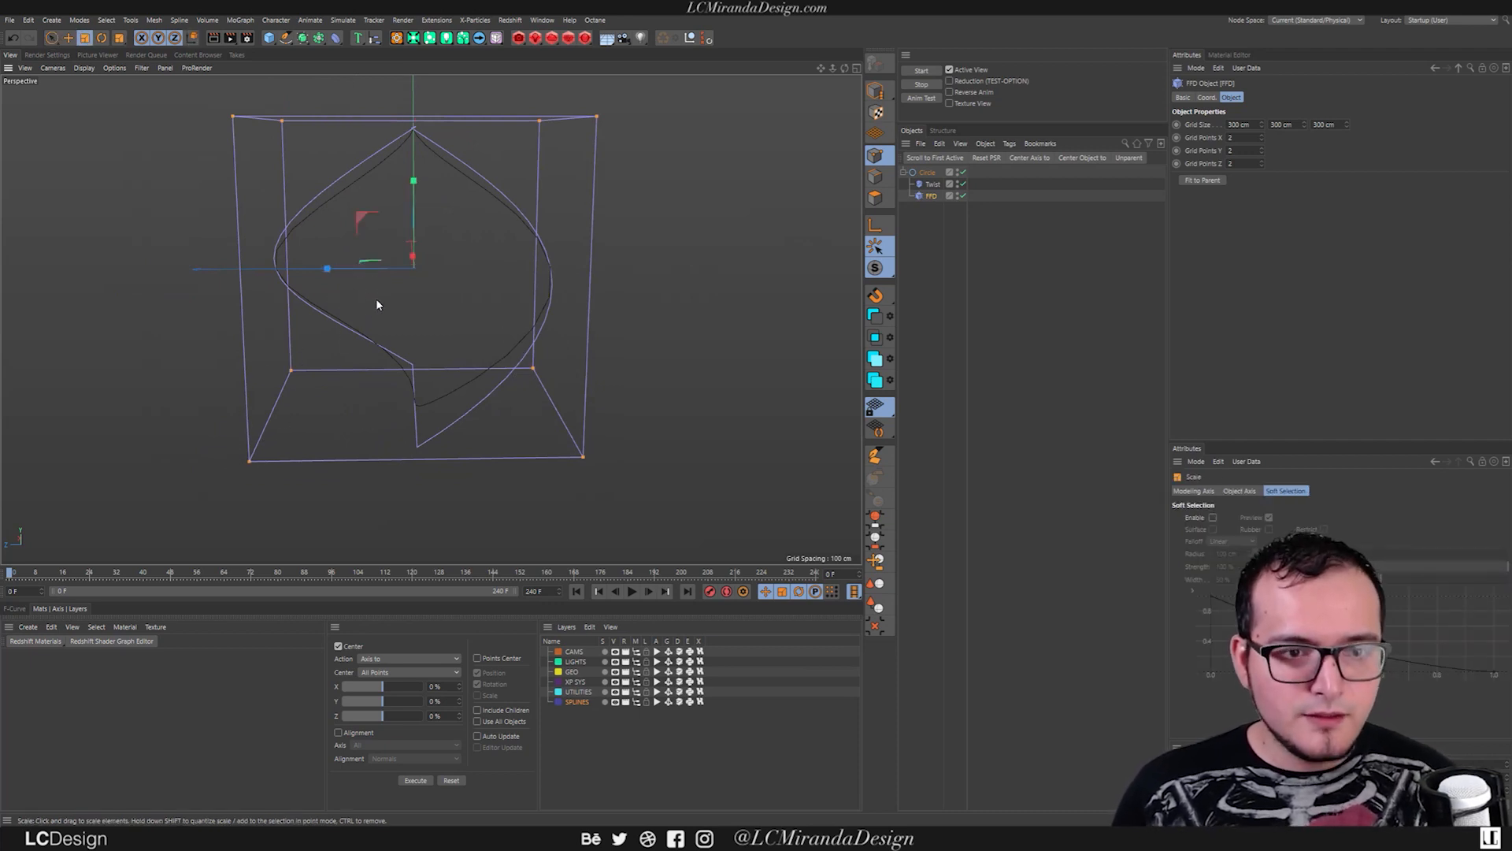
left_click_drag(327, 268, 521, 219)
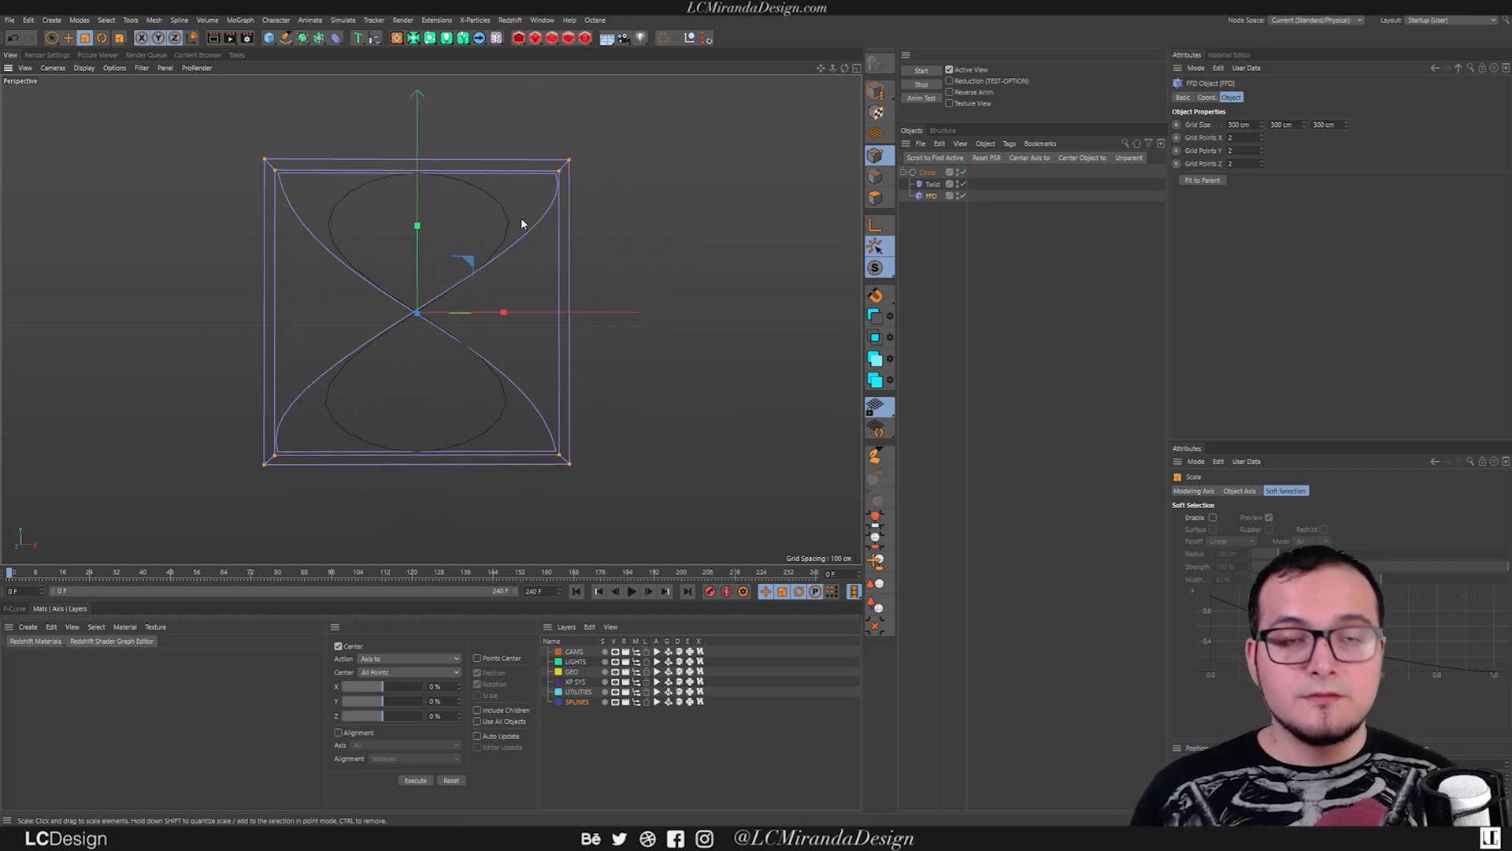
Step: Hide the Twist deformer in the viewport and stretch the FFD cage points along Y to lengthen the figure-eight
left_click(960, 184)
middle_click_drag(442, 236, 476, 210, "alt")
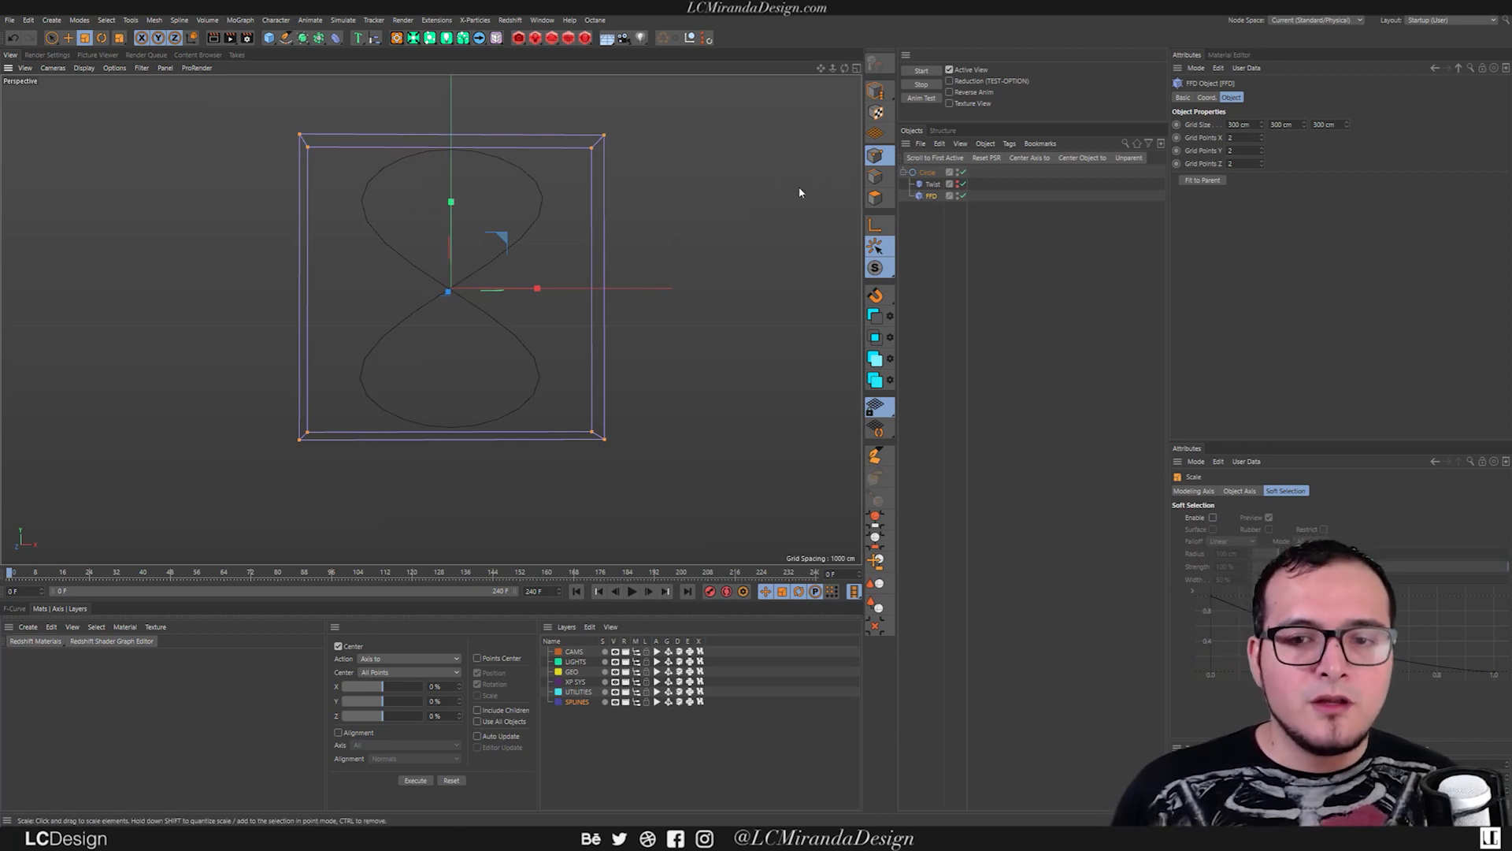
mouse_move(450, 203)
left_mouse_down()
mouse_move(456, 159)
mouse_move(465, 192)
left_mouse_up()
middle_click_drag(417, 302, 417, 310, "alt")
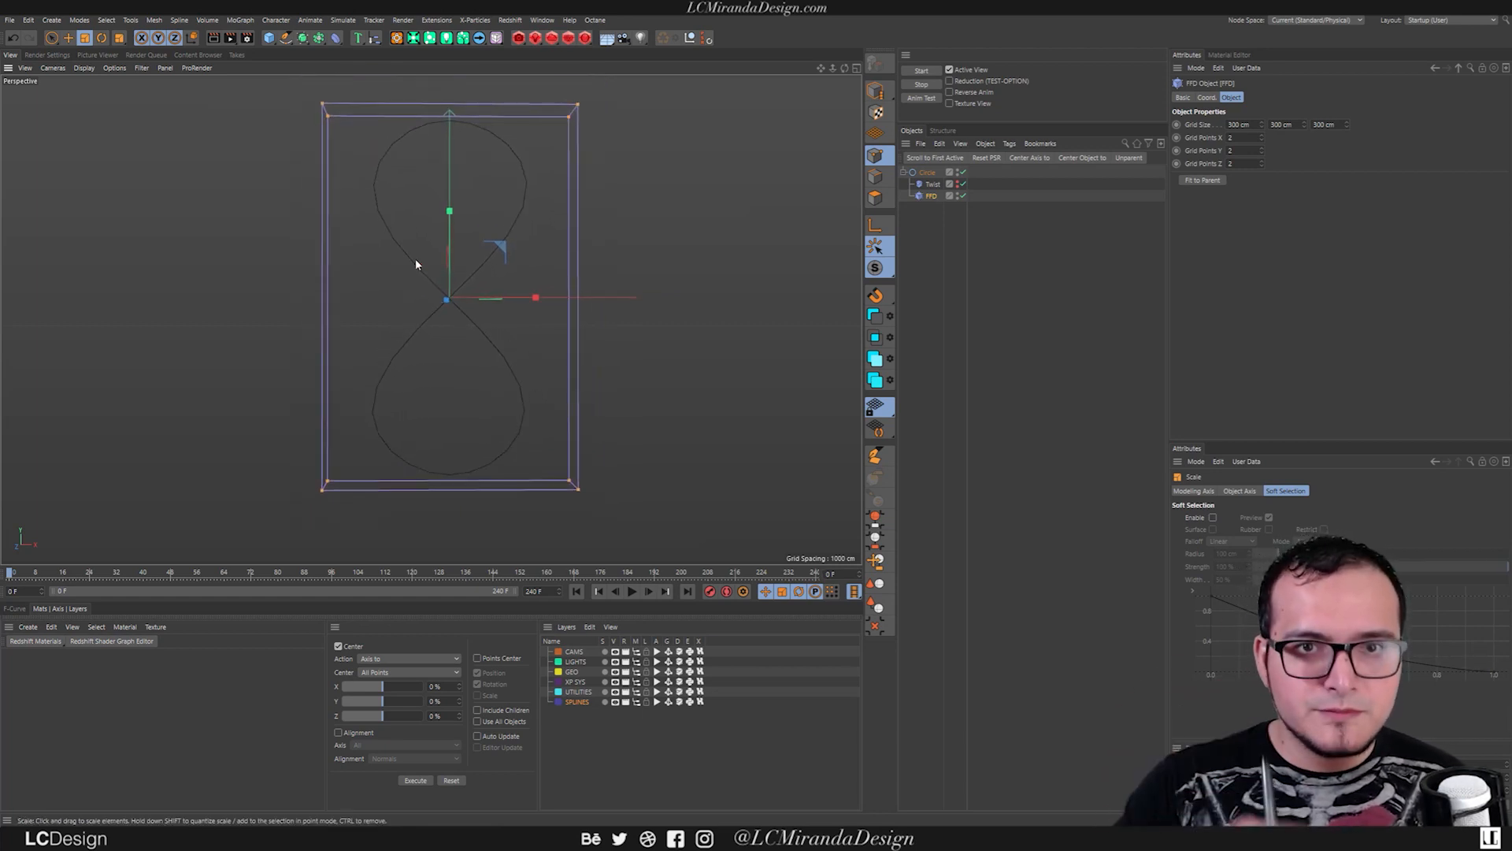
left_click_drag(450, 211, 358, 264)
left_click_drag(521, 261, 553, 260, "alt")
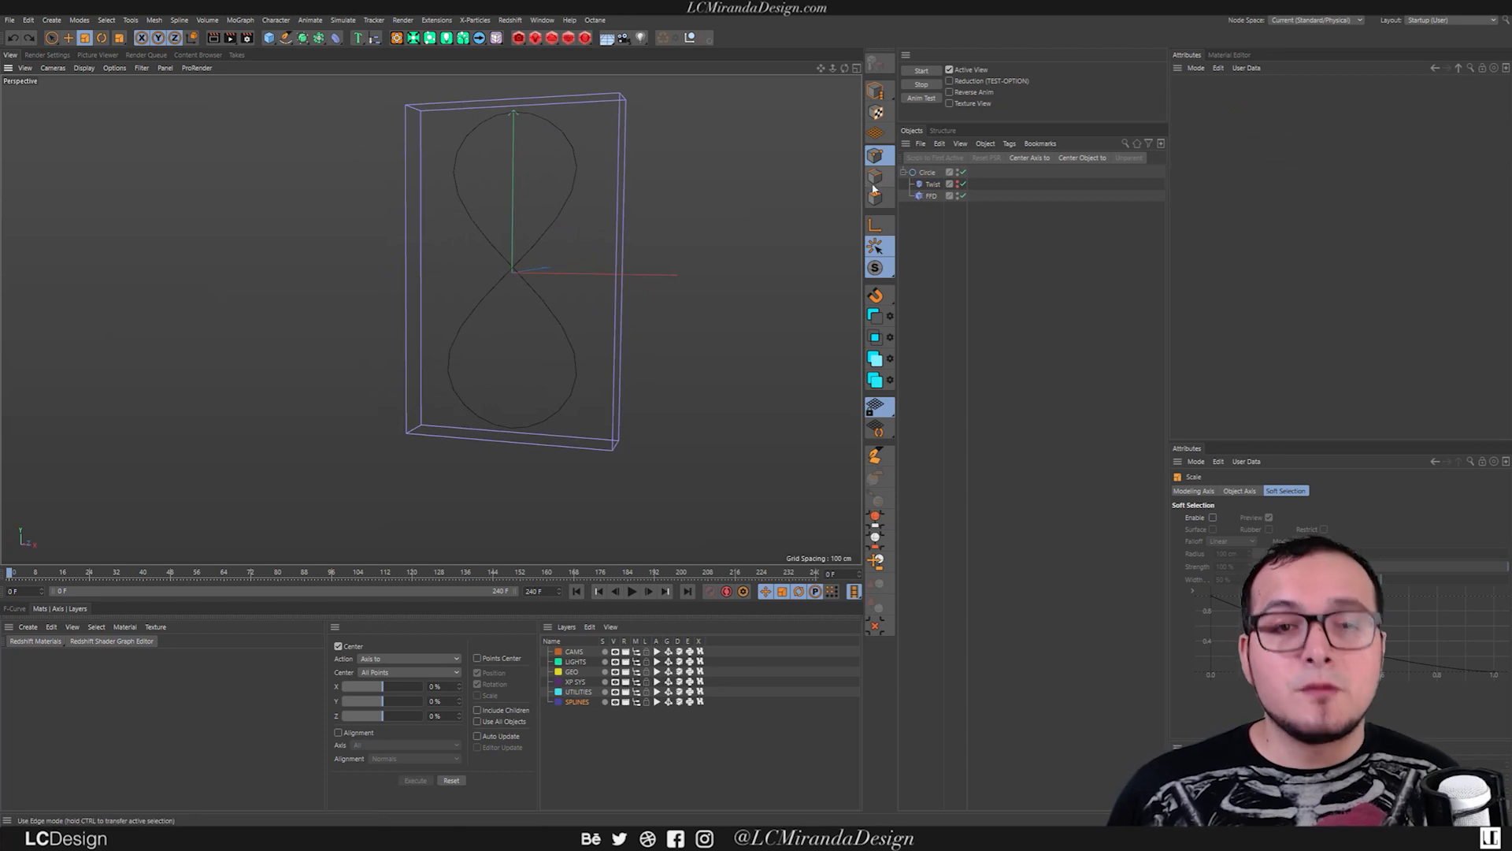
Step: Try moving the FFD out of the Circle and scaling the Twist deformer, and restore the FFD as a child of the Circle
left_click(925, 171)
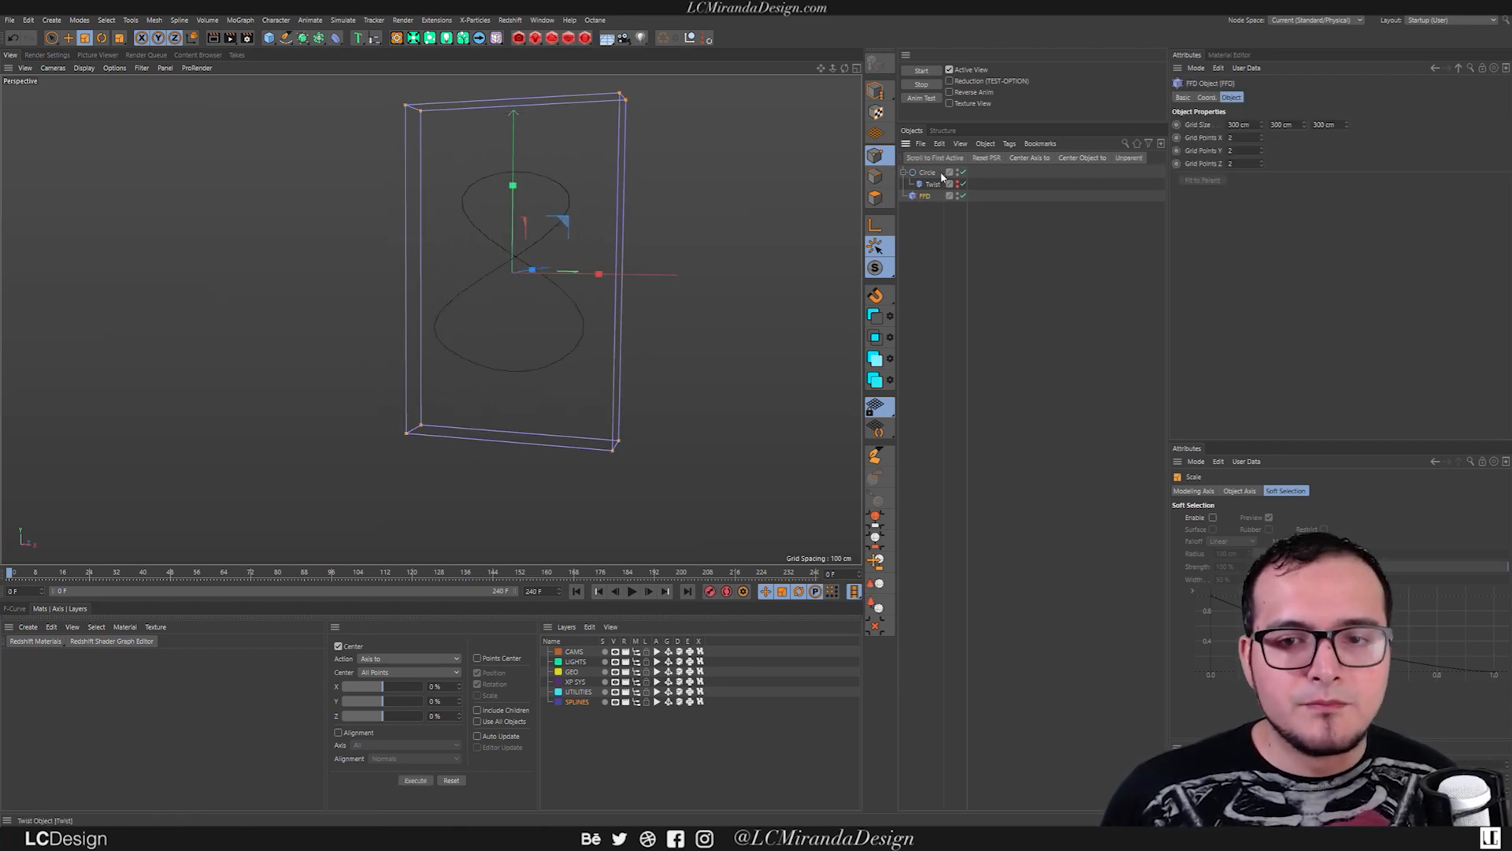
left_click_drag(609, 239, 616, 271, "alt")
key("ctrl+z")
left_click(932, 183)
key("ctrl+z")
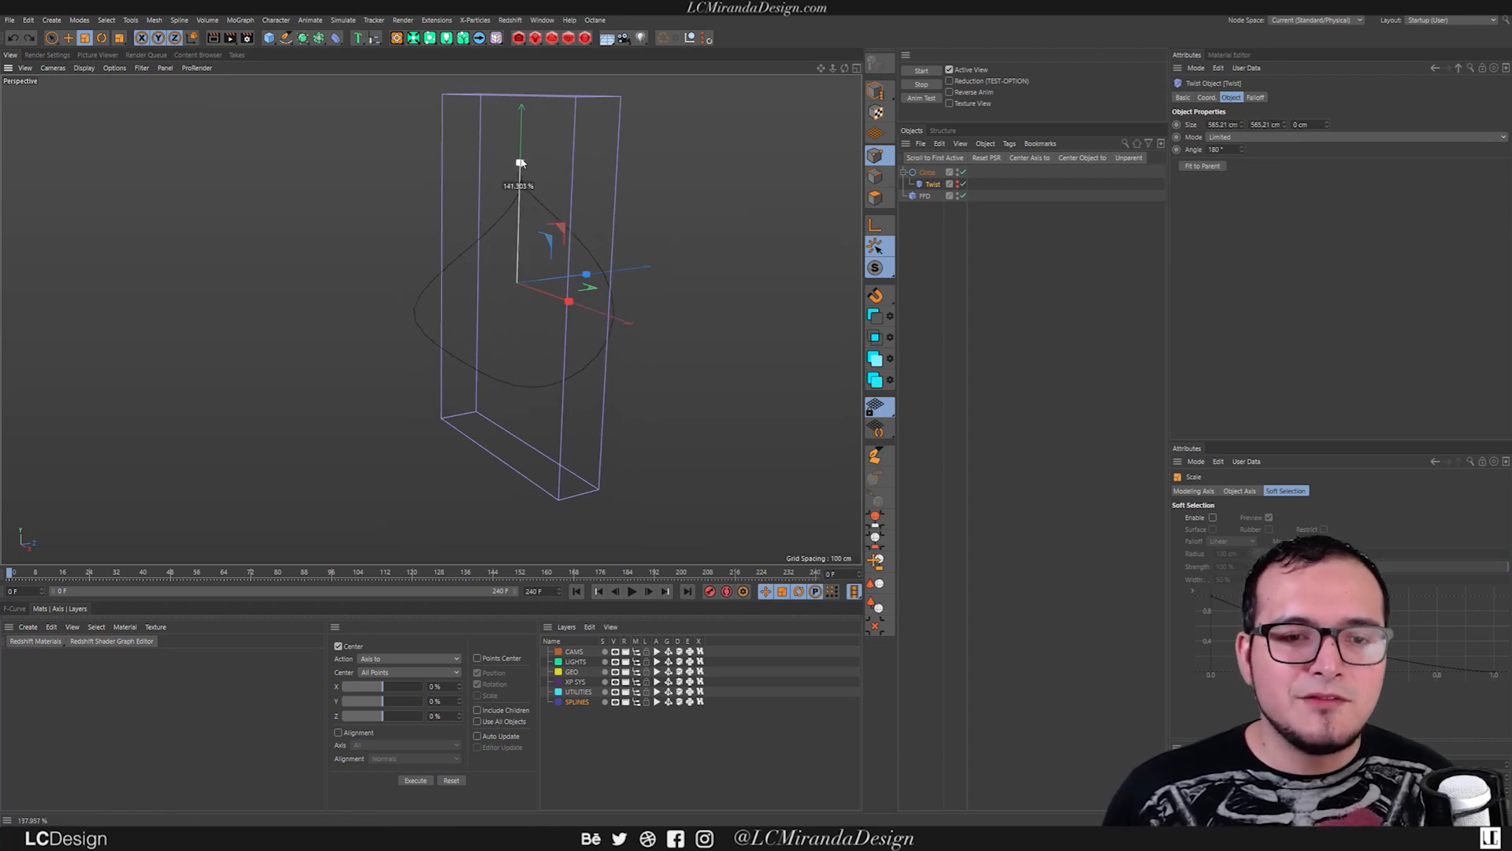
mouse_move(559, 206)
left_mouse_down()
mouse_move(549, 254)
mouse_move(599, 238)
mouse_move(510, 272)
mouse_move(536, 226)
left_mouse_up()
key("ctrl+z")
left_click_drag(915, 197, 934, 190)
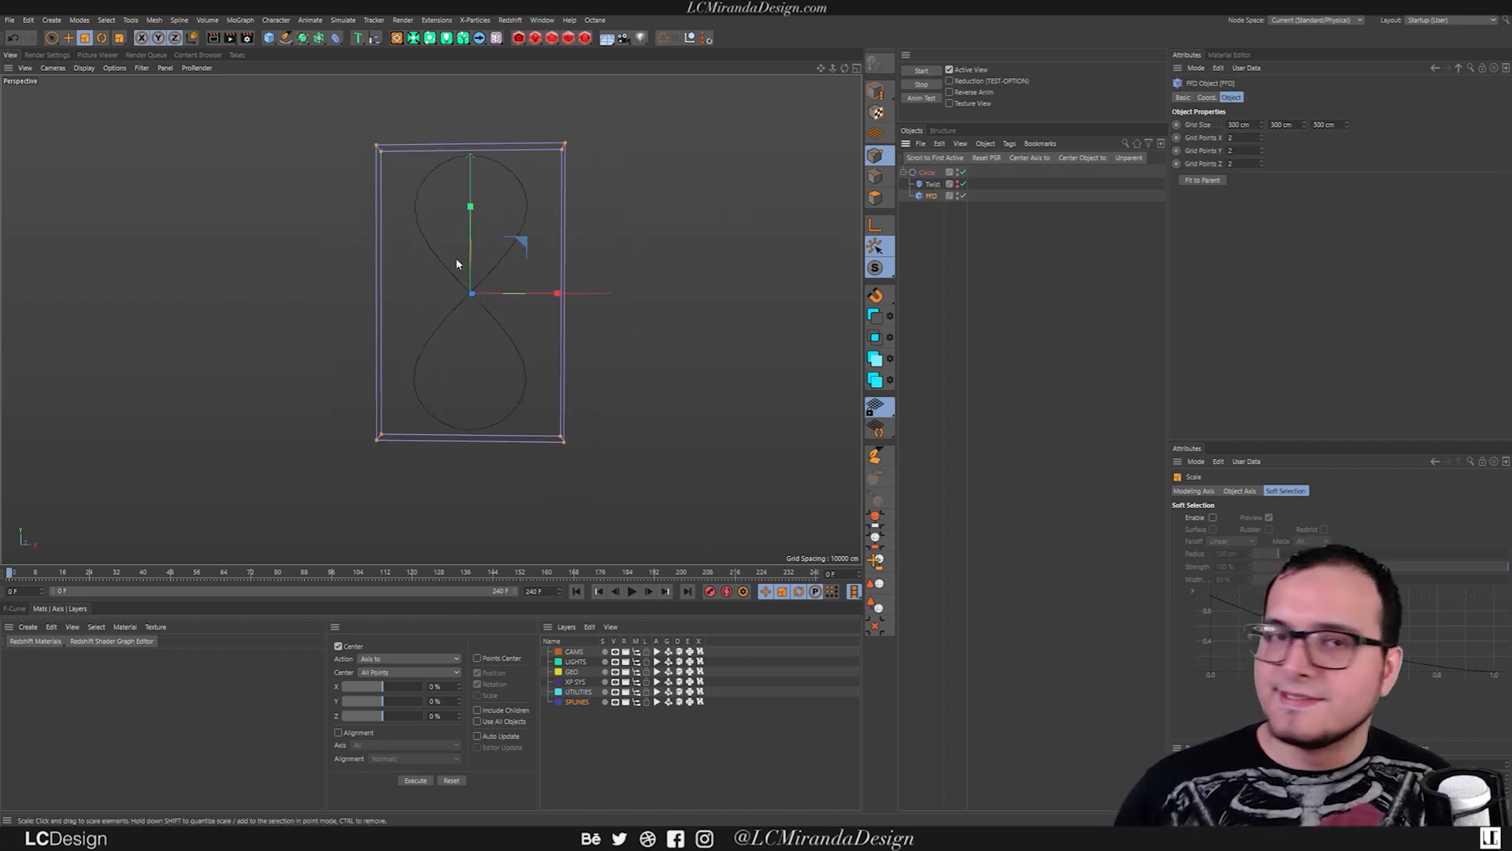
Step: Add a second Circle spline and reduce its radius to about 62.8 cm
mouse_move(470, 308)
left_mouse_down("alt")
mouse_move(594, 304)
mouse_move(475, 307)
left_mouse_up("alt")
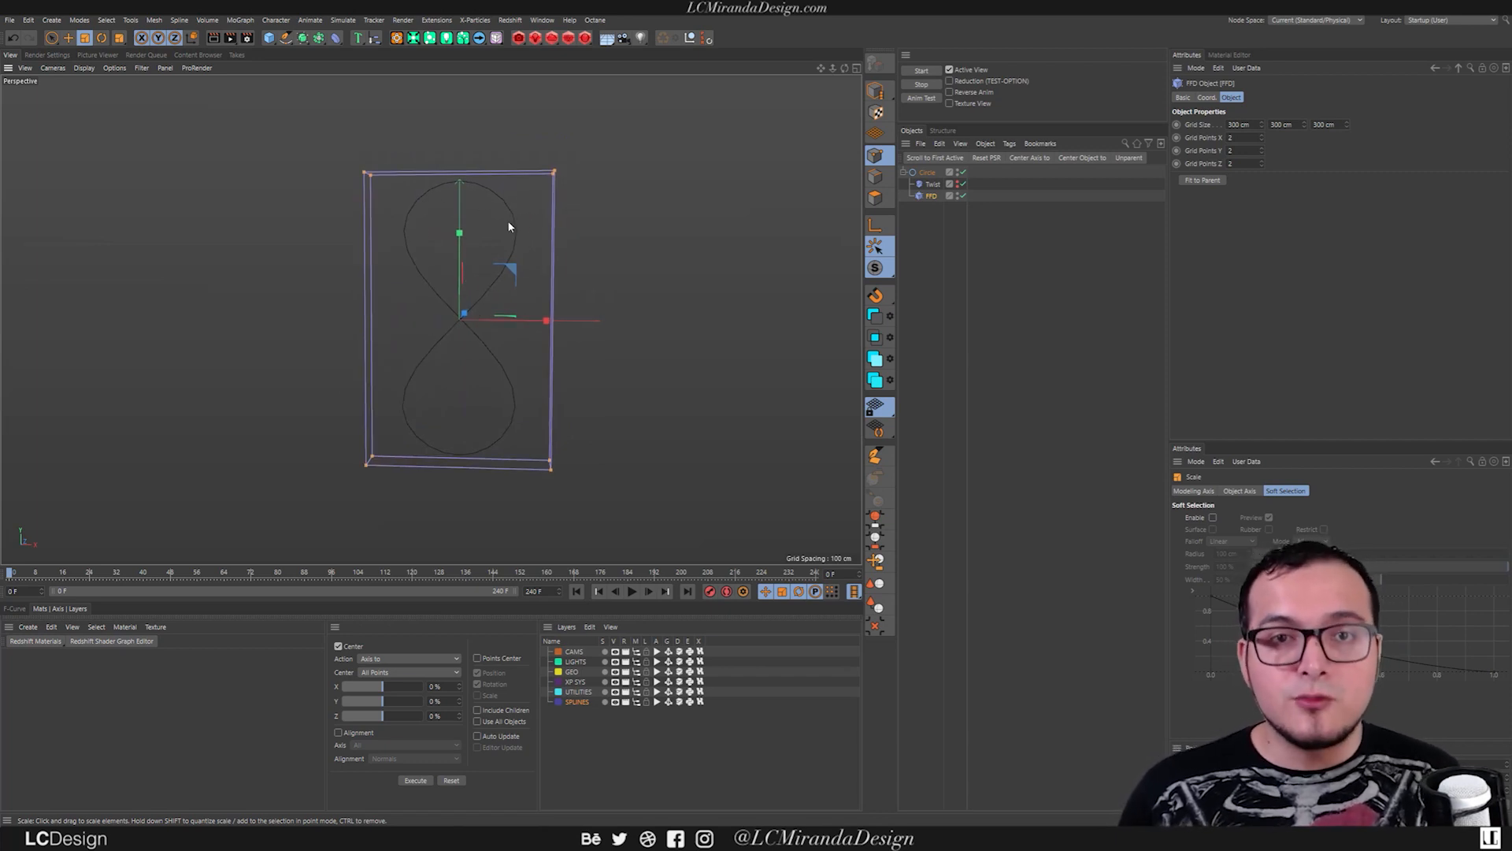
left_click(285, 38)
left_click(404, 76)
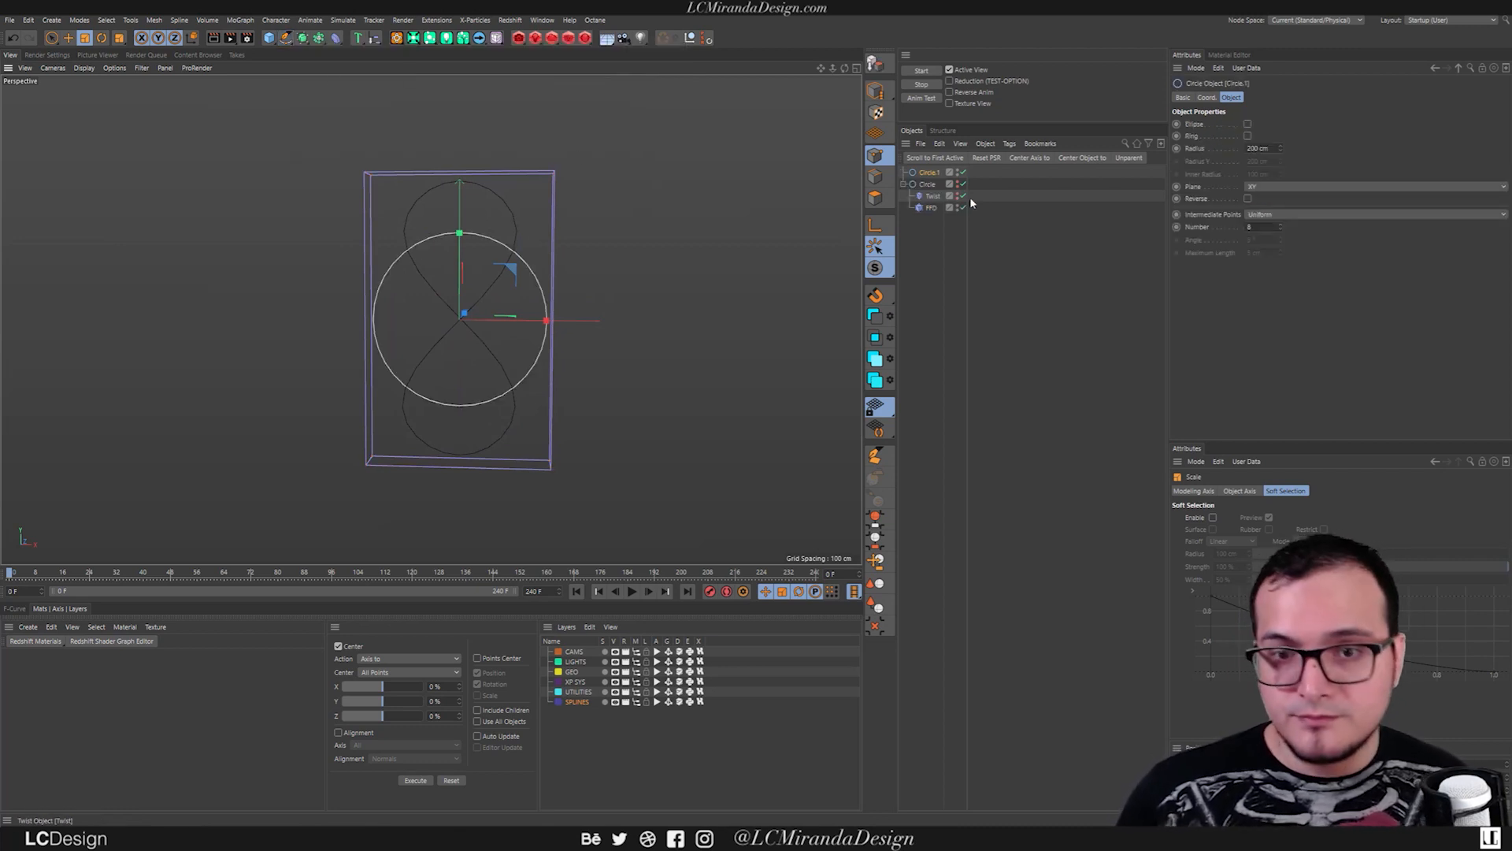
left_click_drag(663, 306, 389, 343)
Step: Rename the small circle to Profile and the figure-eight circle to Base Spline
double_click(934, 174)
type("Profile")
key("Return")
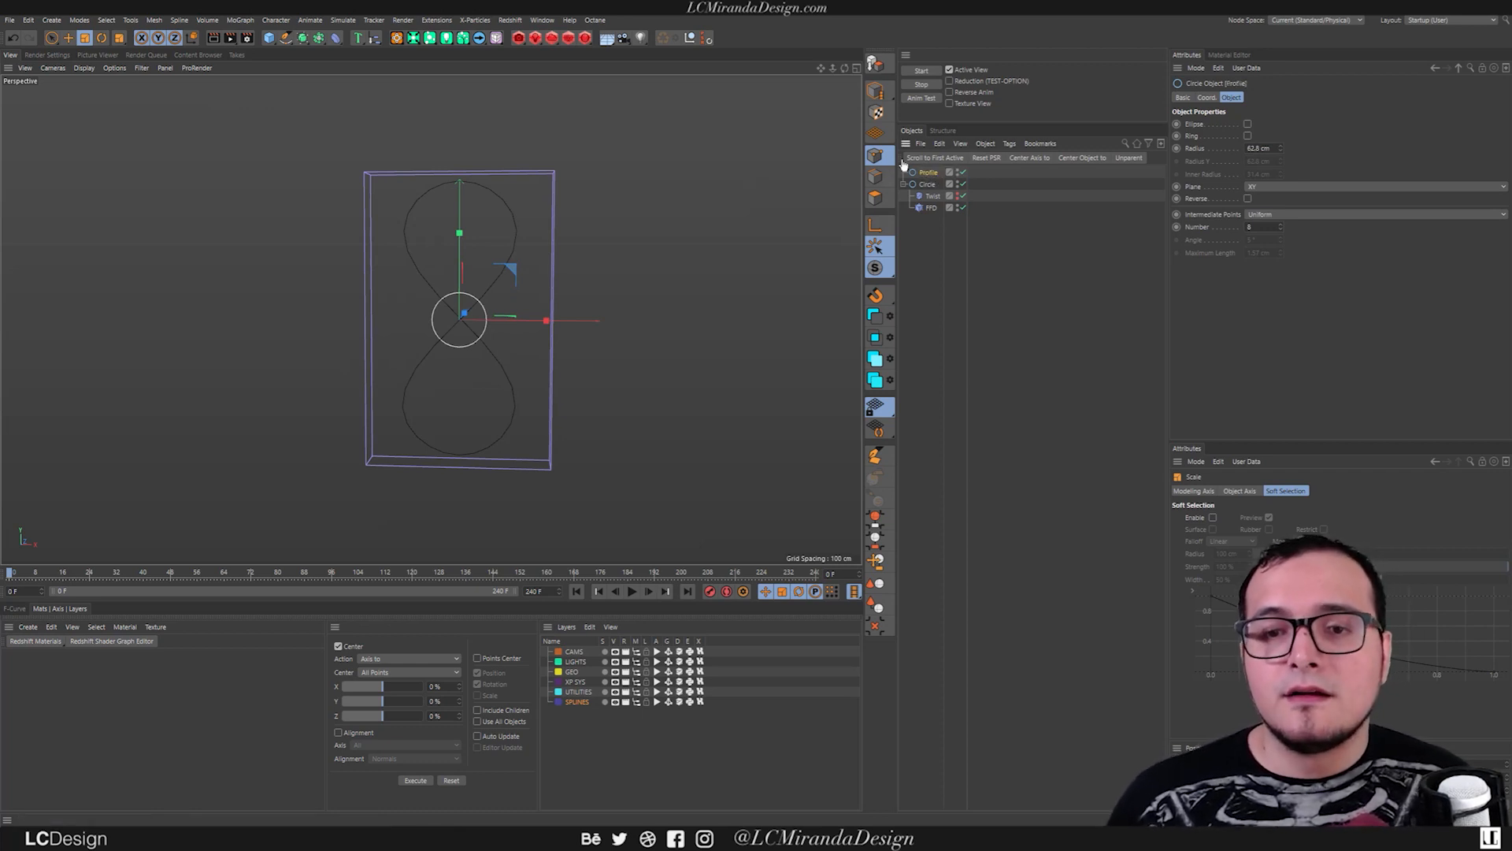
left_click(927, 183)
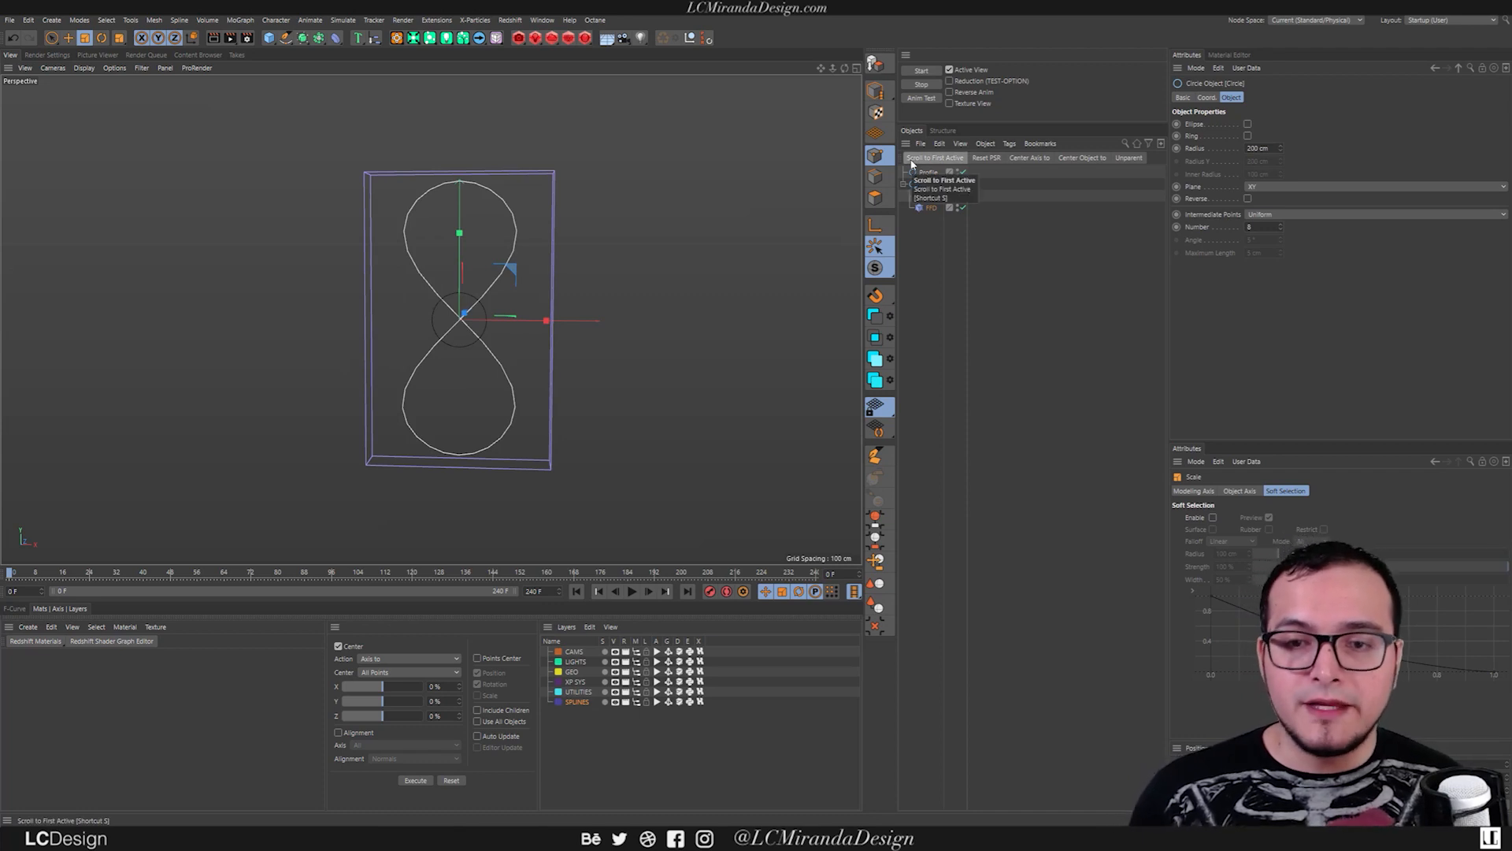
type("Base Spline")
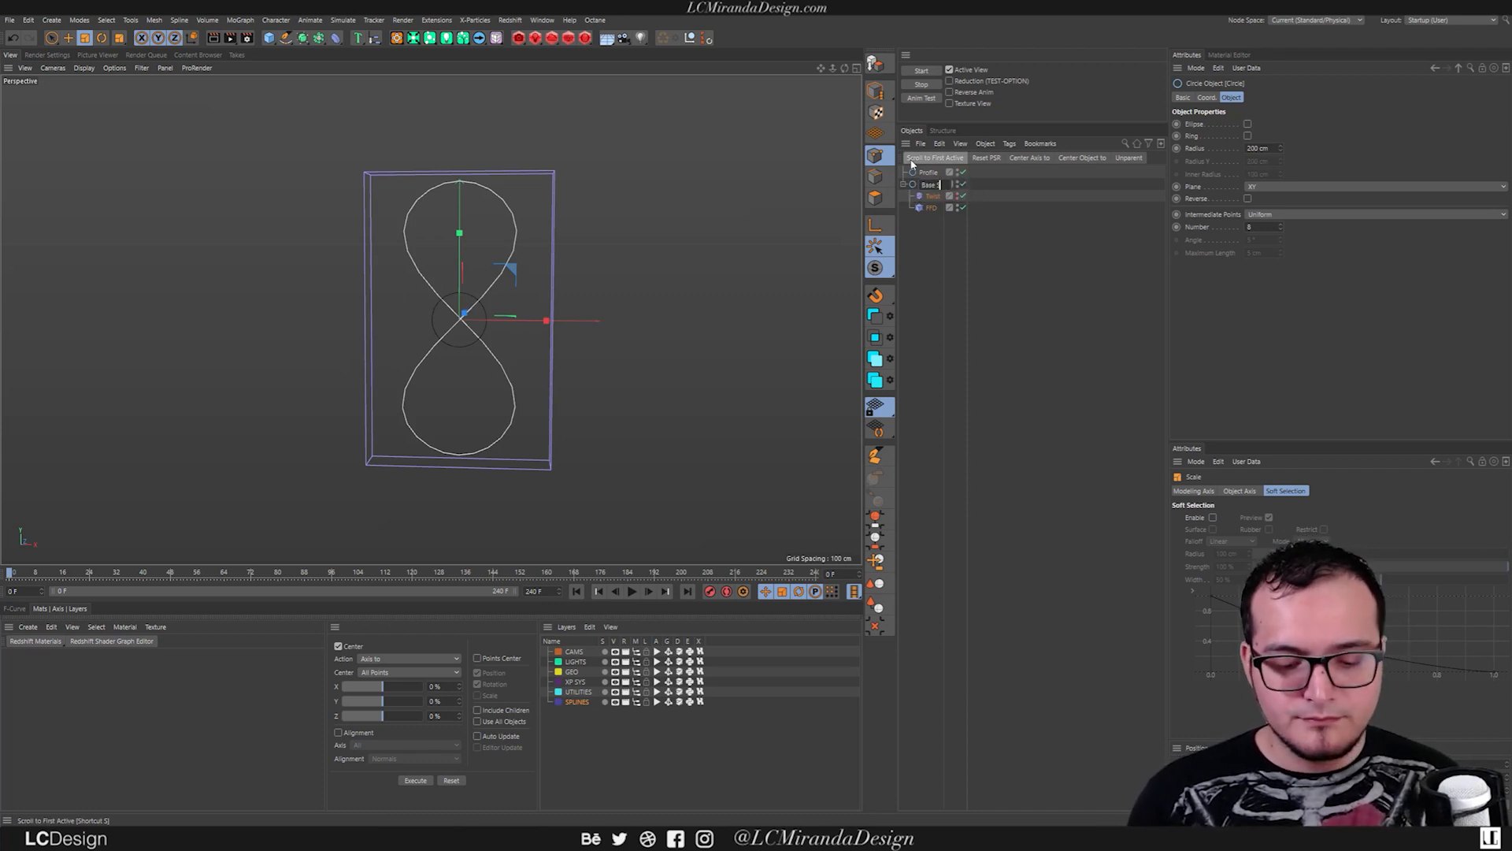
key("Return")
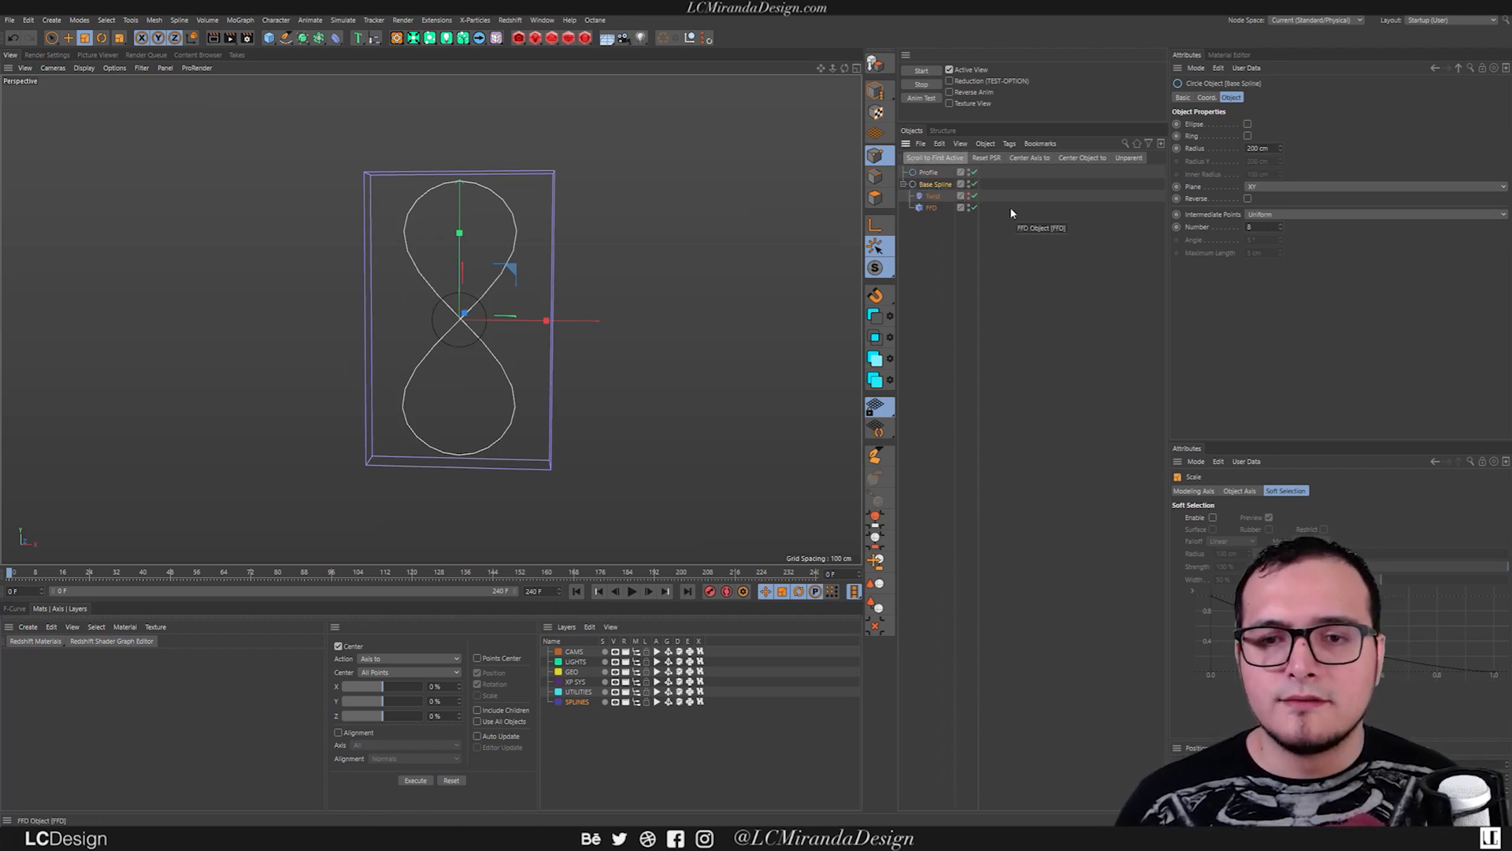
Step: Add a Sweep object and nest Profile and Base Spline under it, with Profile first
left_click(988, 205)
key("shift+c")
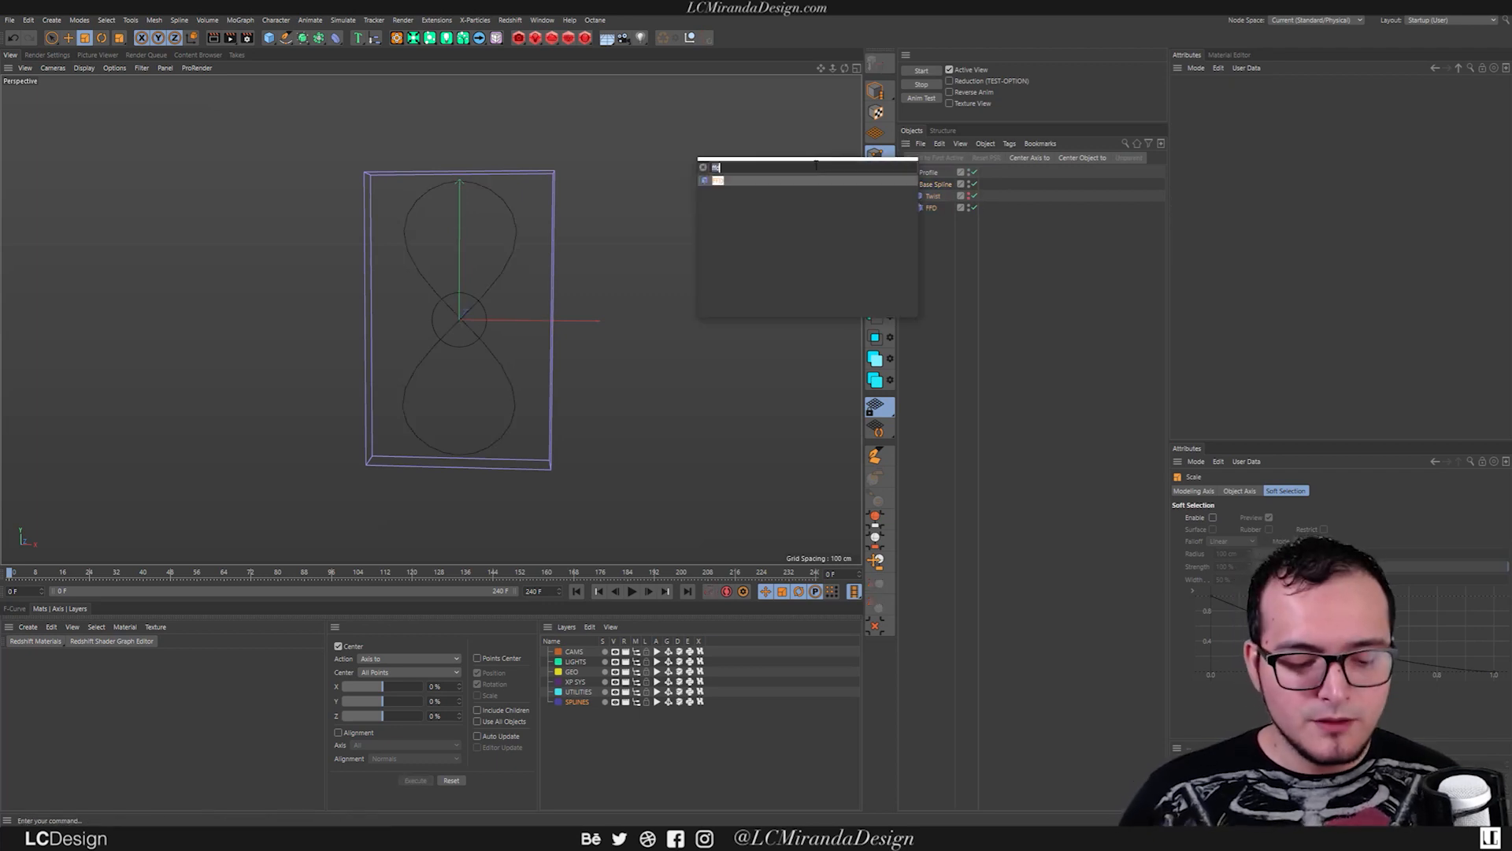
type("sweep")
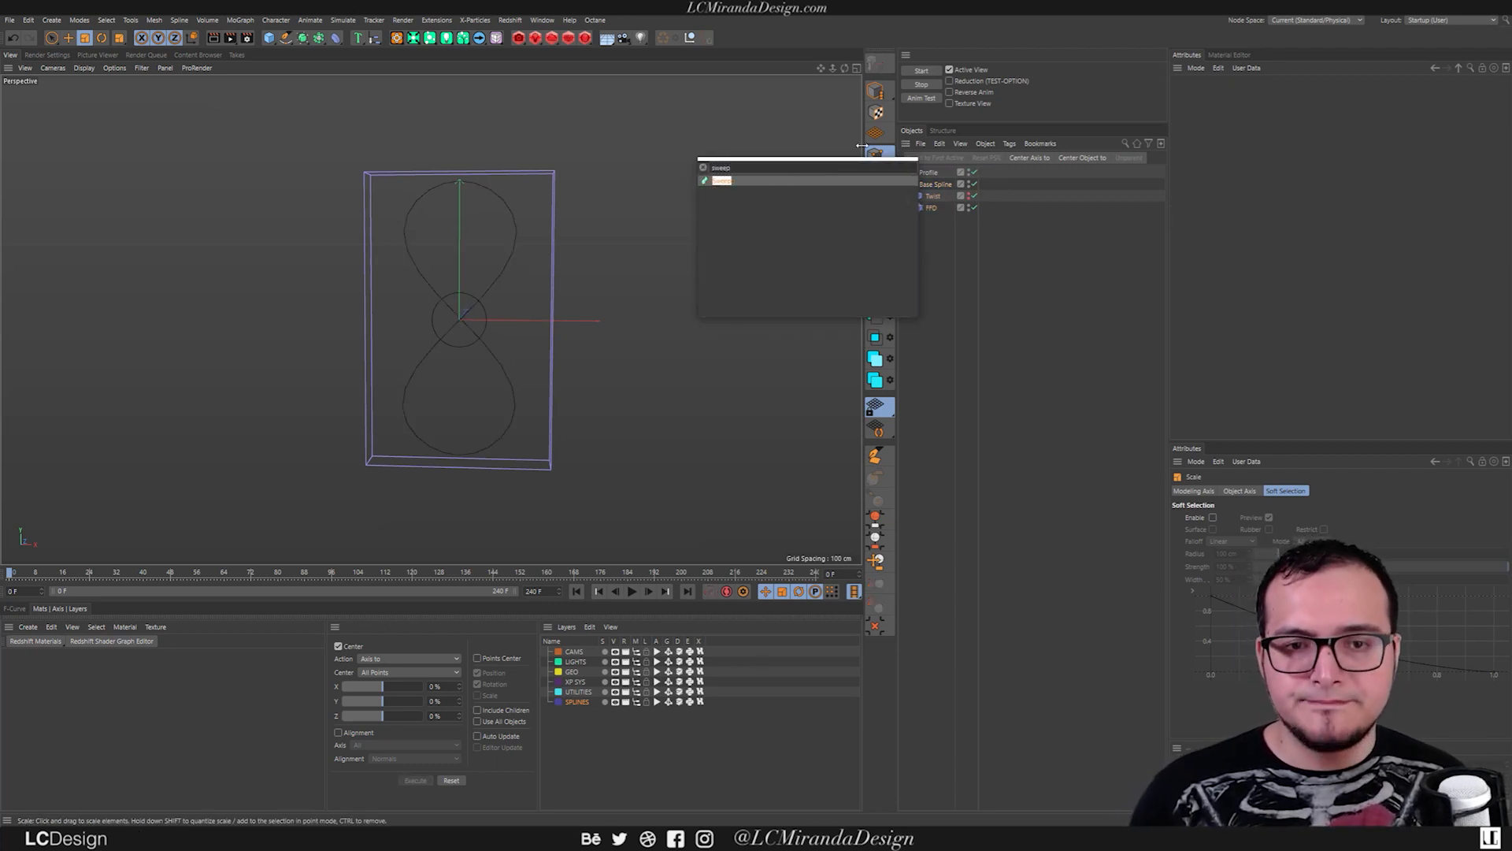
key("Return")
mouse_move(927, 184)
left_mouse_down()
mouse_move(935, 172)
mouse_move(934, 188)
left_mouse_up()
mouse_move(471, 268)
left_mouse_down("alt")
mouse_move(679, 267)
mouse_move(443, 278)
mouse_move(470, 273)
left_mouse_up("alt")
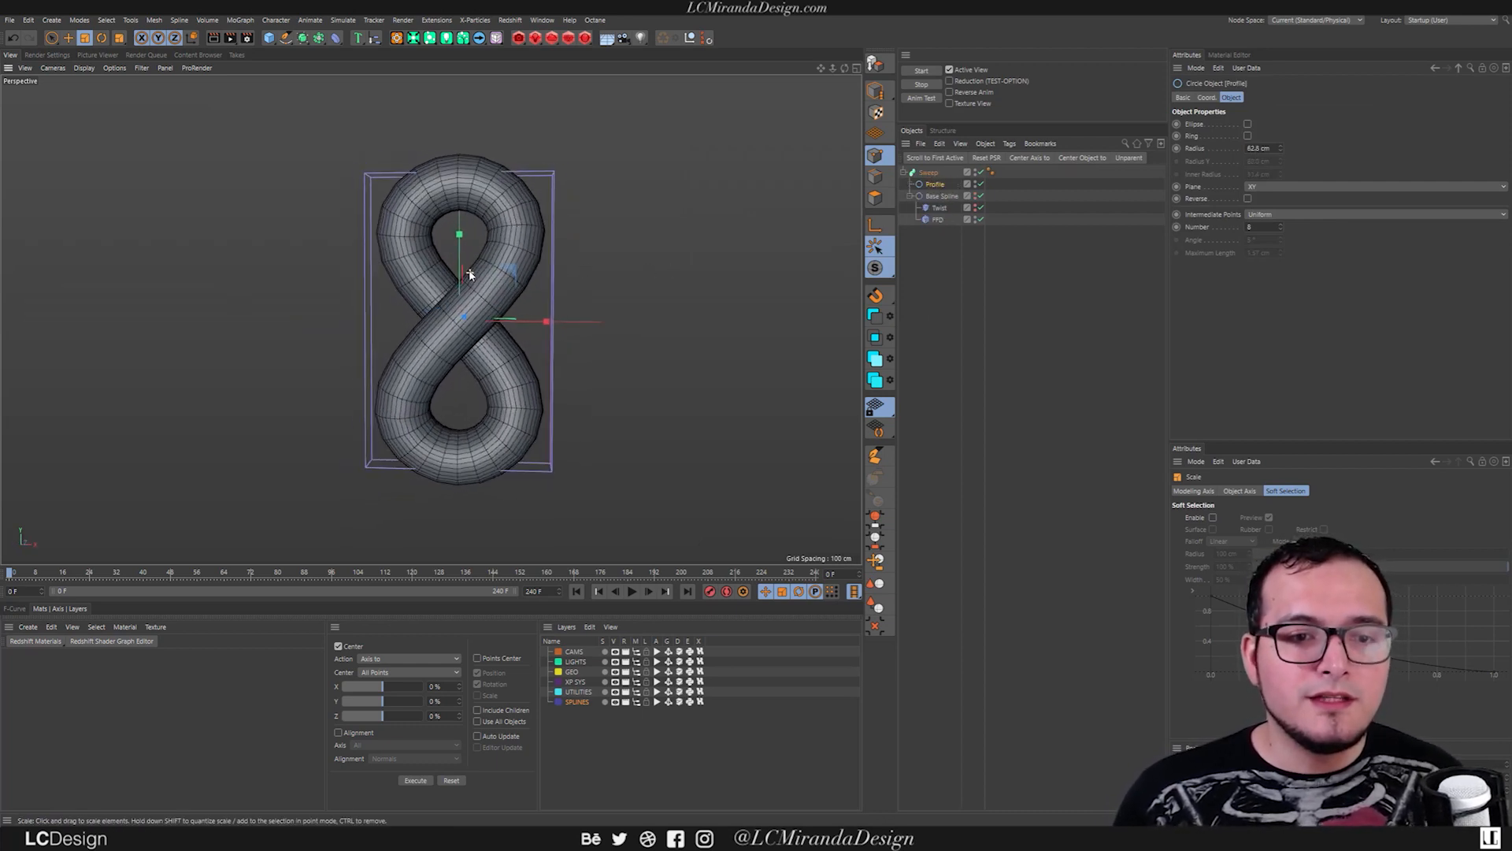
left_click_drag(431, 320, 503, 285, "alt")
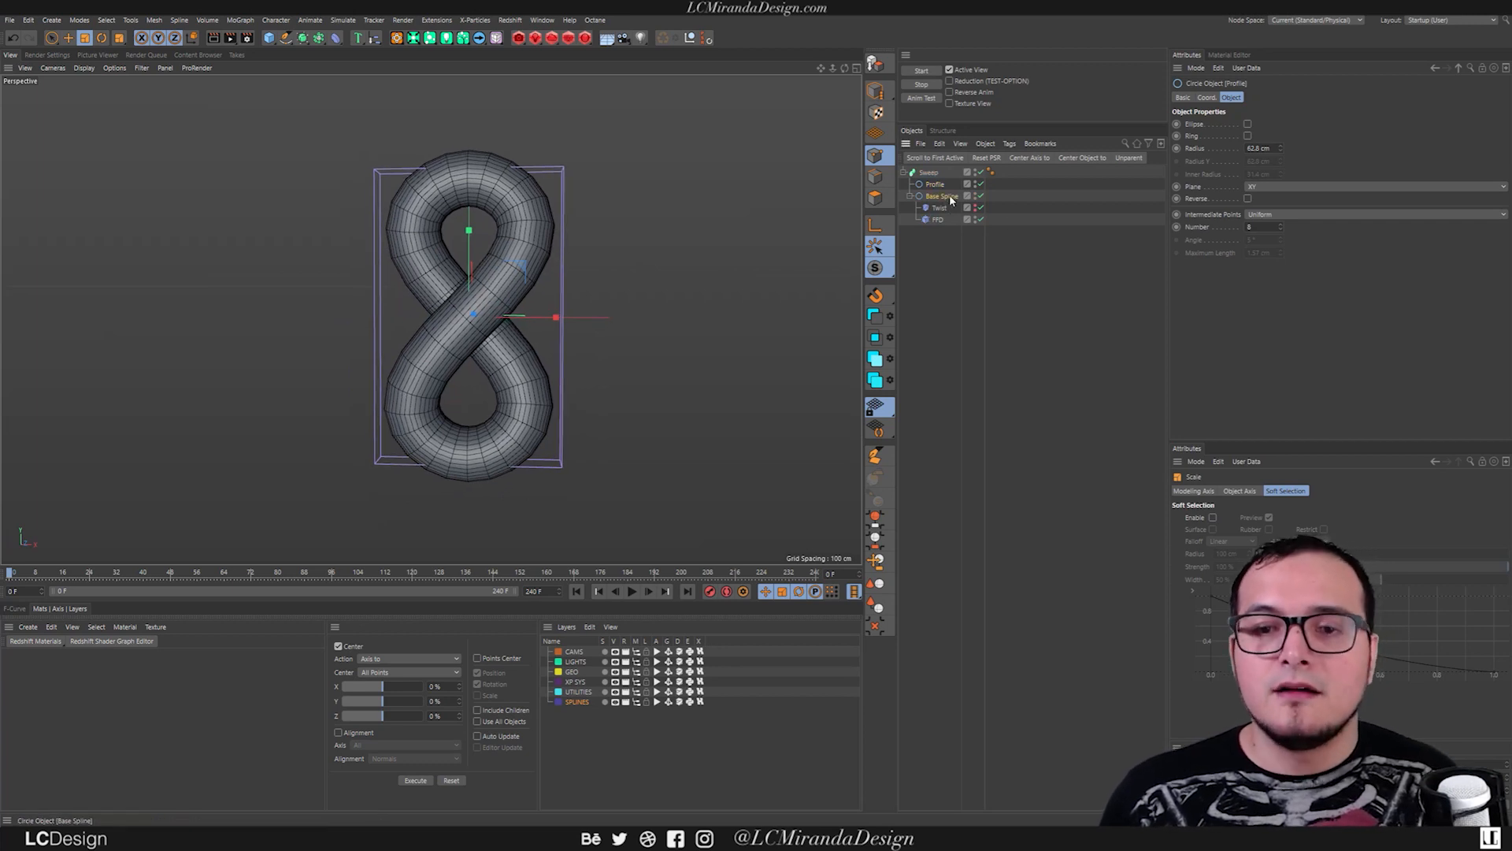
Step: Scale the FFD cage points up along Z to separate the tubes where the figure-eight crosses
left_click(939, 219)
left_click_drag(550, 331, 642, 323, "alt")
left_click_drag(419, 318, 355, 311)
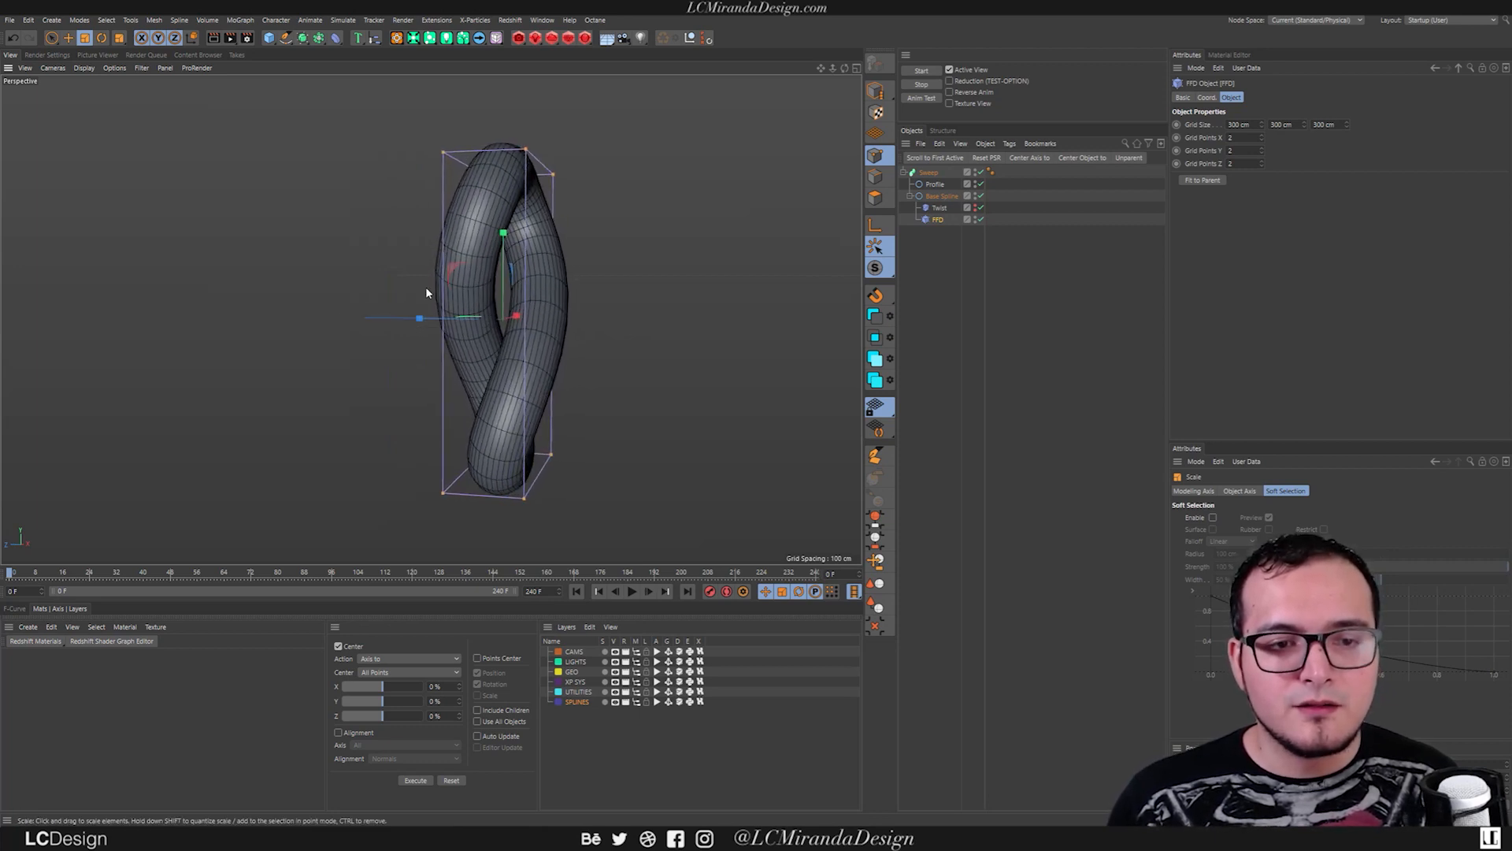
left_click_drag(539, 372, 622, 213, "alt")
right_click_drag(622, 212, 642, 213, "alt")
middle_click_drag(611, 214, 603, 252, "alt")
left_click_drag(604, 252, 596, 244, "alt")
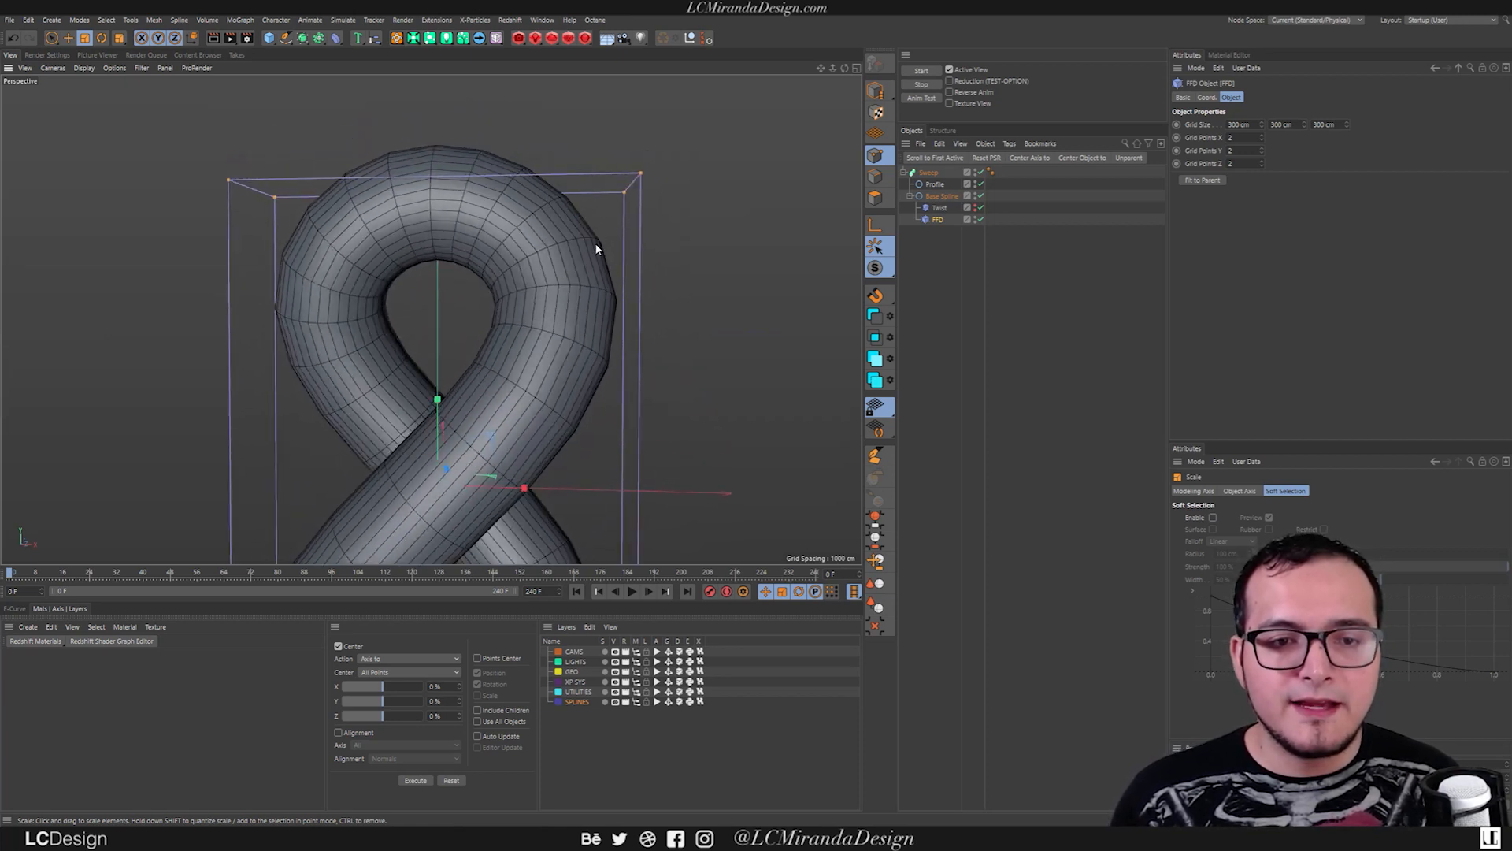
Step: Smooth the figure-eight tube by setting the Base Spline's uniform intermediate points number to 64
left_click_drag(416, 281, 516, 273, "alt")
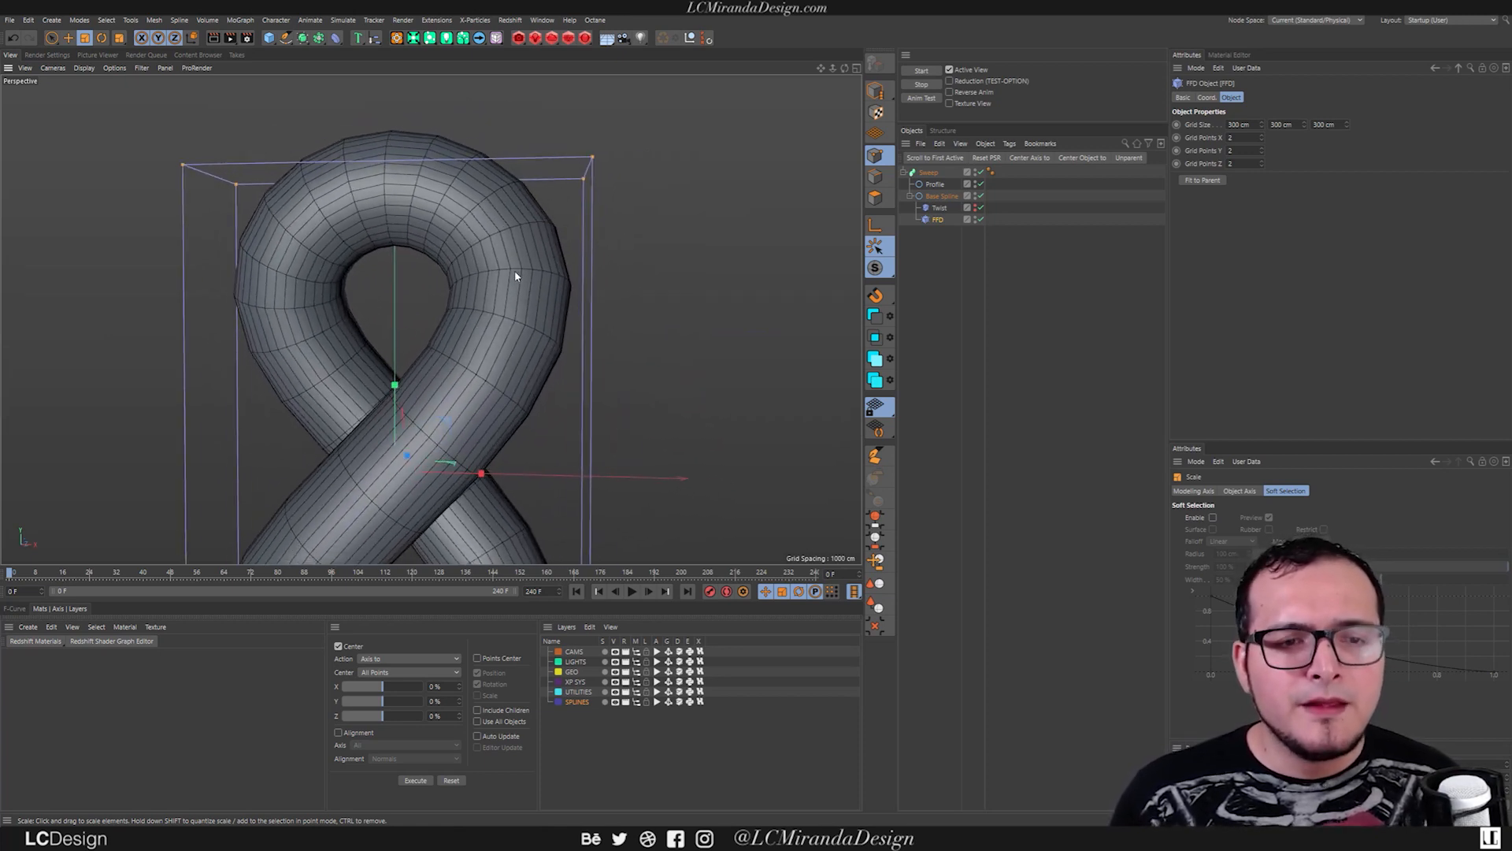
middle_click_drag(440, 408, 495, 342, "alt")
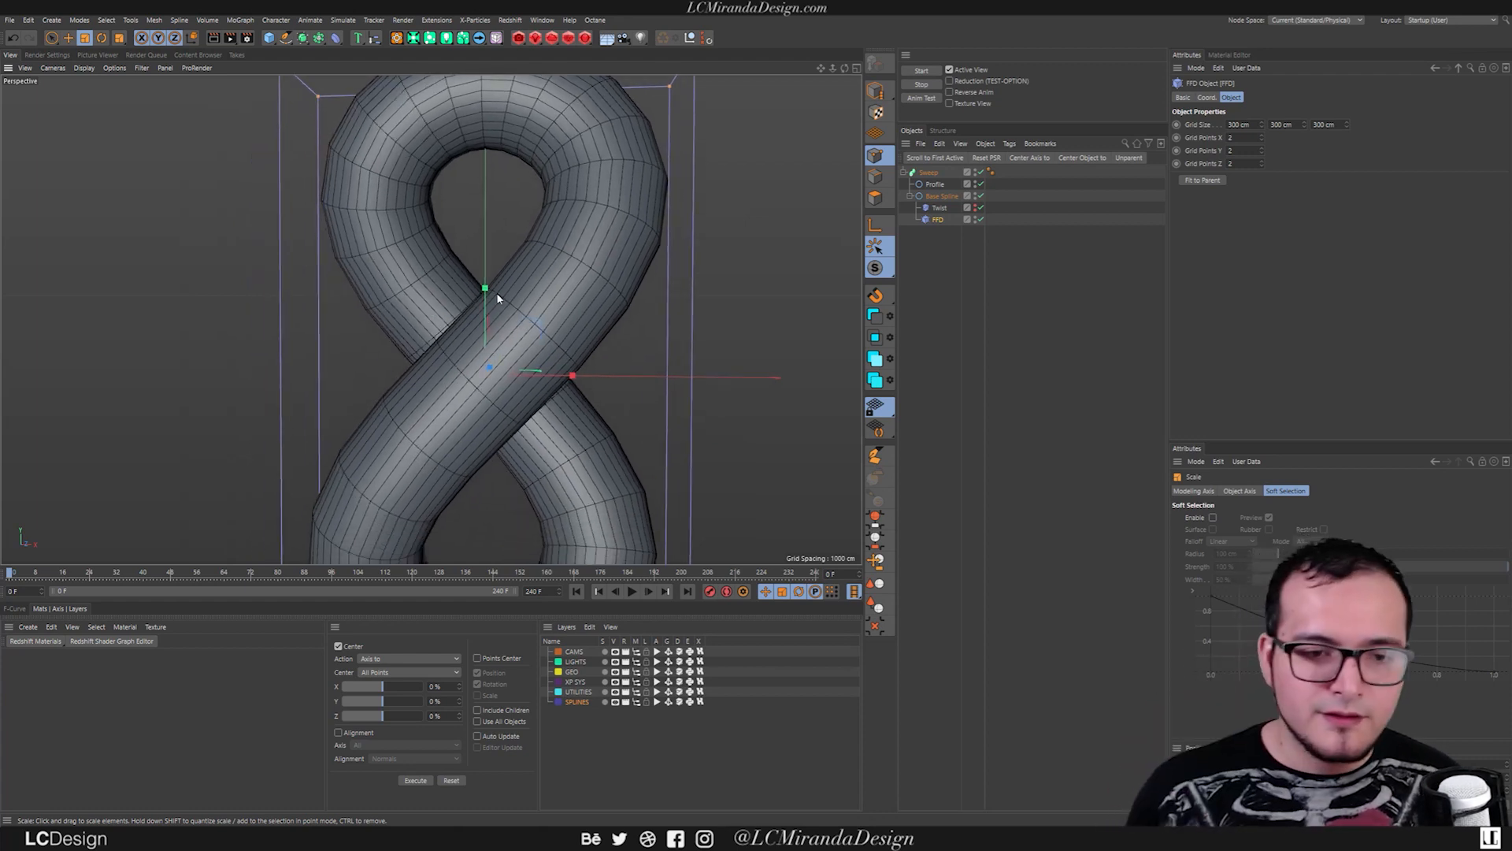
mouse_move(624, 213)
left_mouse_down("alt")
mouse_move(583, 268)
mouse_move(610, 232)
left_mouse_up("alt")
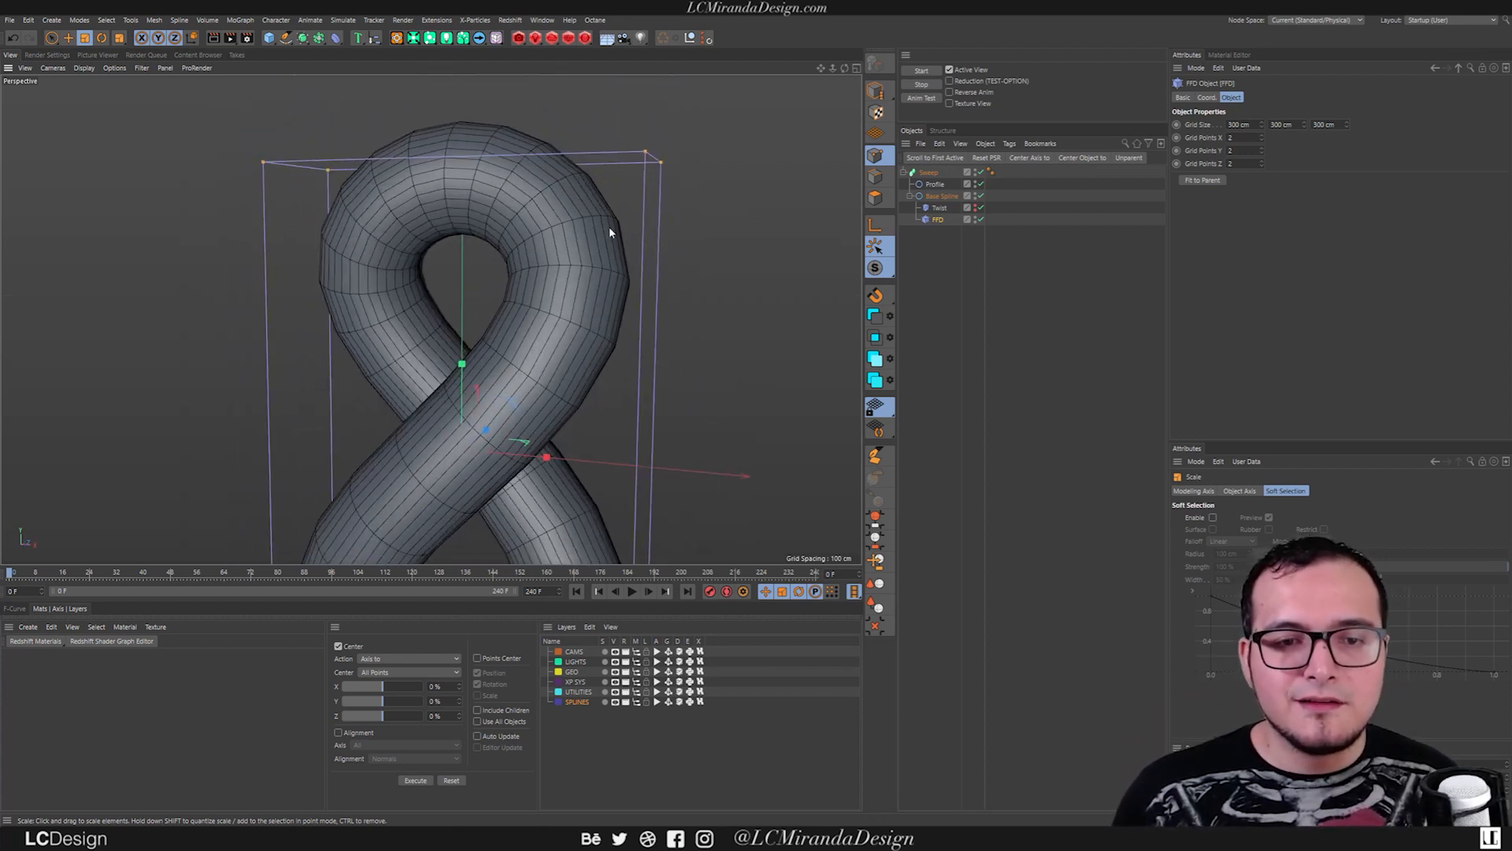
left_click_drag(527, 166, 699, 226, "alt")
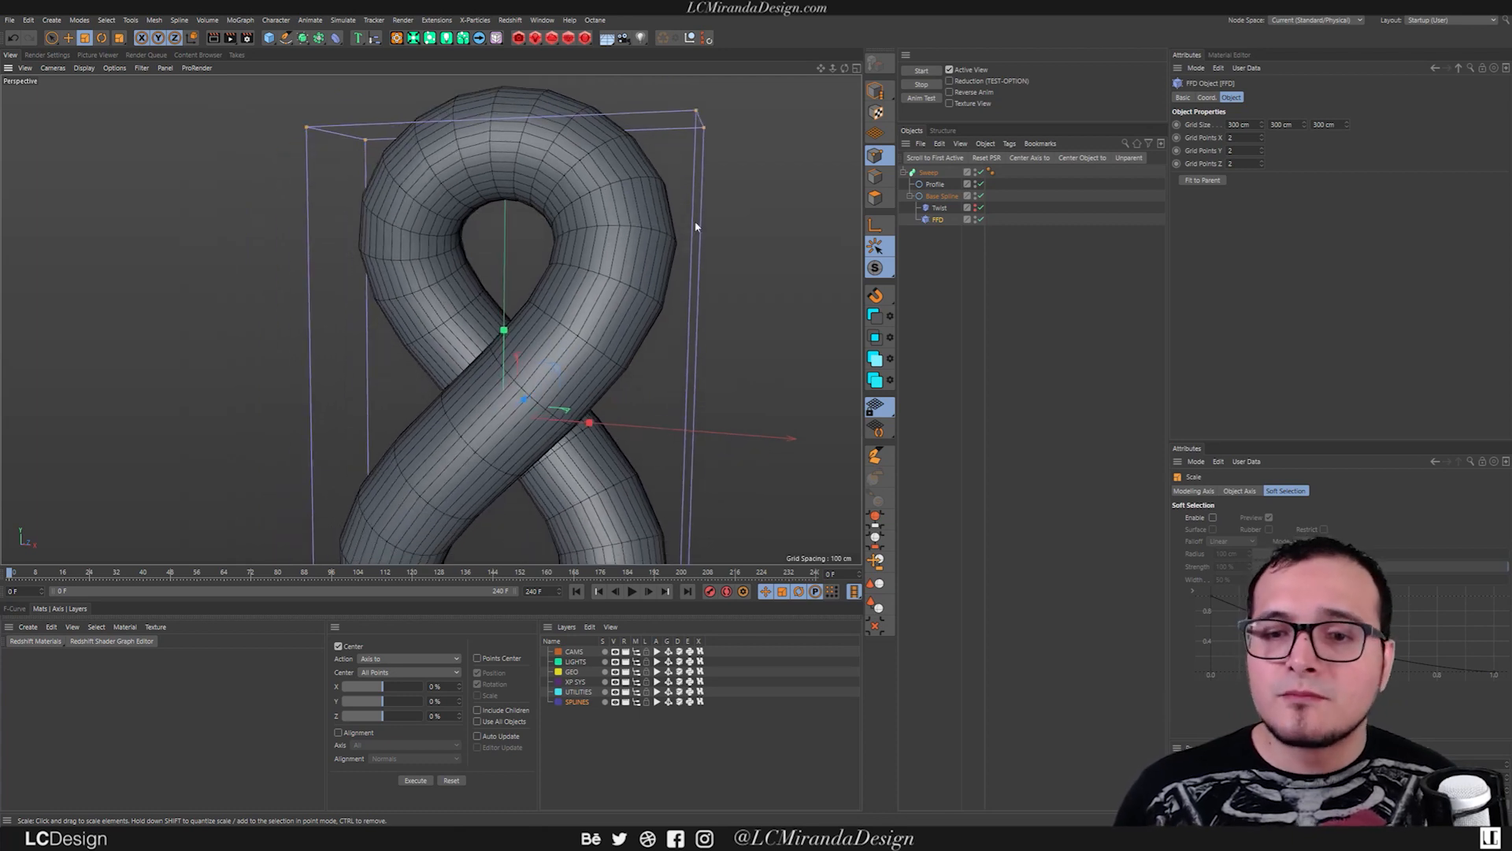
left_click(936, 198)
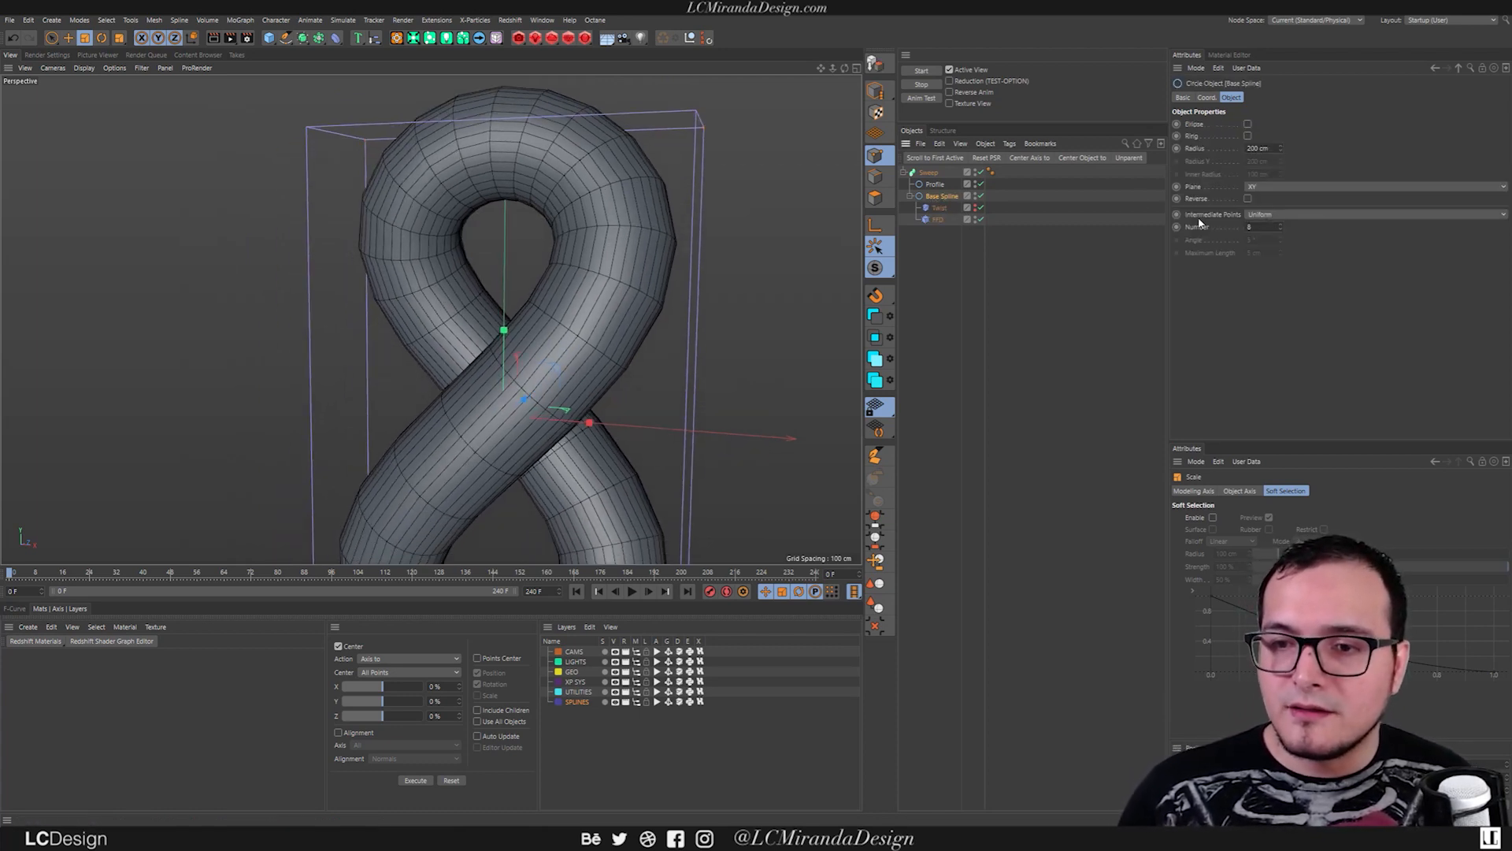
left_click_drag(1279, 229, 1279, 187)
scroll(528, 366, "up", 2)
left_click_drag(528, 366, 575, 368, "alt")
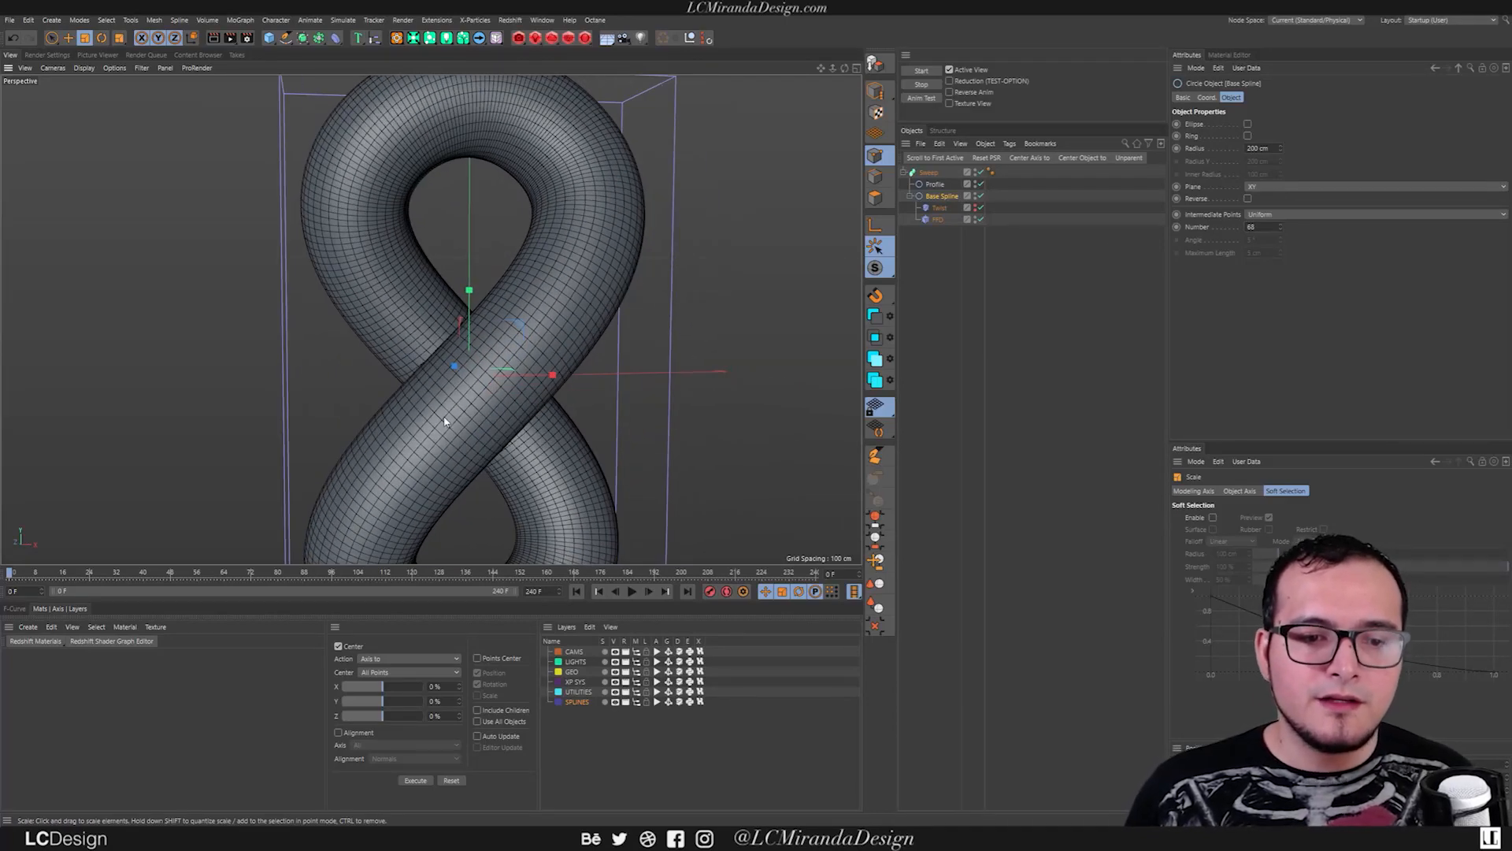
scroll(520, 374, "up", 4)
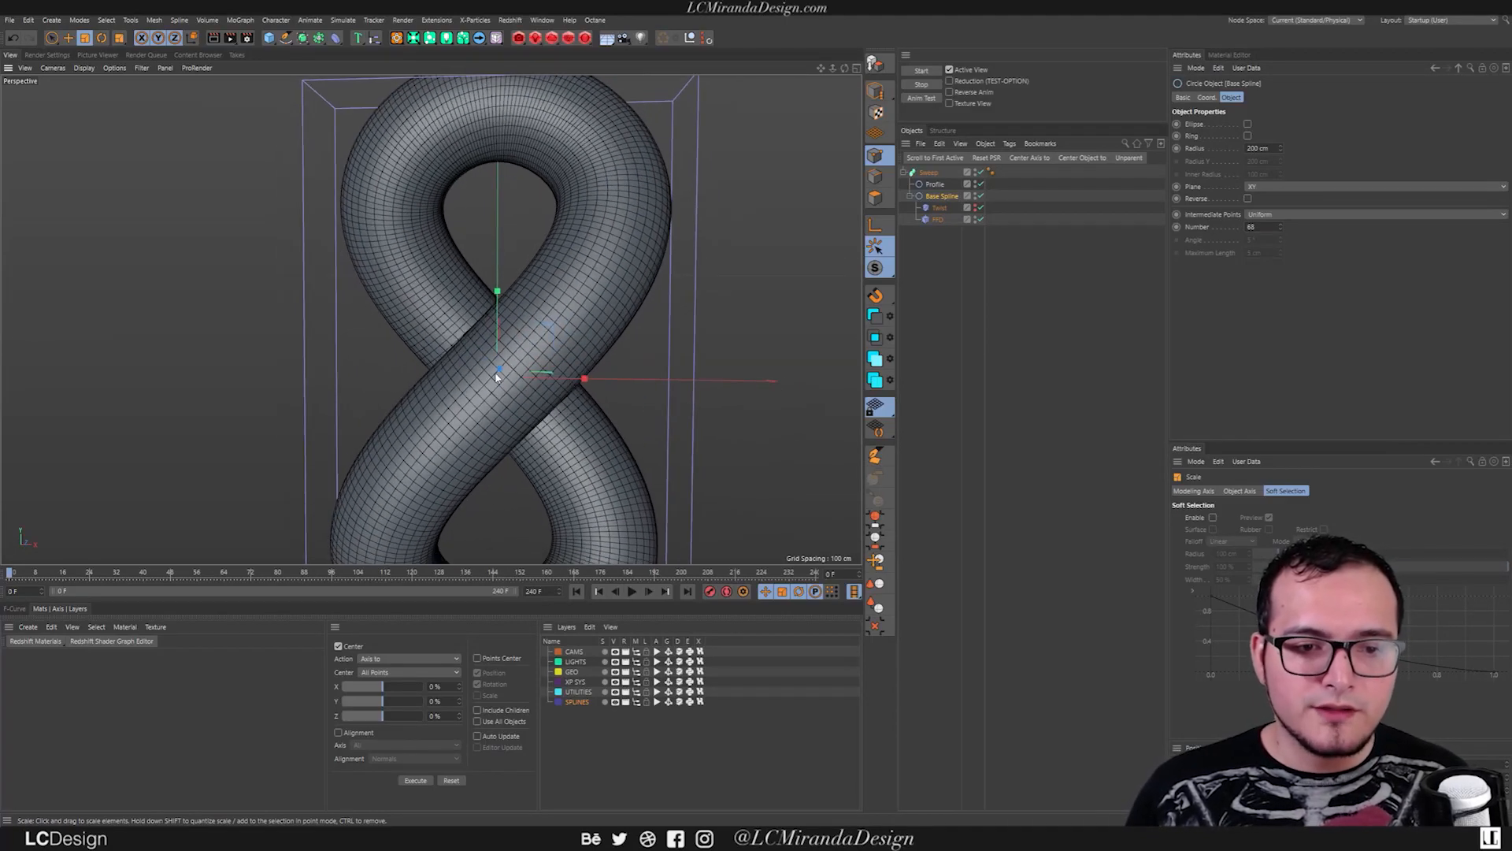
right_click_drag(533, 362, 441, 386, "alt")
mouse_move(441, 386)
middle_mouse_down("alt")
mouse_move(397, 426)
mouse_move(421, 386)
middle_mouse_up("alt")
double_click(1271, 227)
type("64")
key("Return")
mouse_move(492, 328)
left_mouse_down("alt")
mouse_move(692, 341)
mouse_move(483, 321)
mouse_move(535, 266)
mouse_move(549, 352)
mouse_move(565, 352)
mouse_move(513, 300)
mouse_move(561, 323)
mouse_move(575, 290)
mouse_move(501, 303)
left_mouse_up("alt")
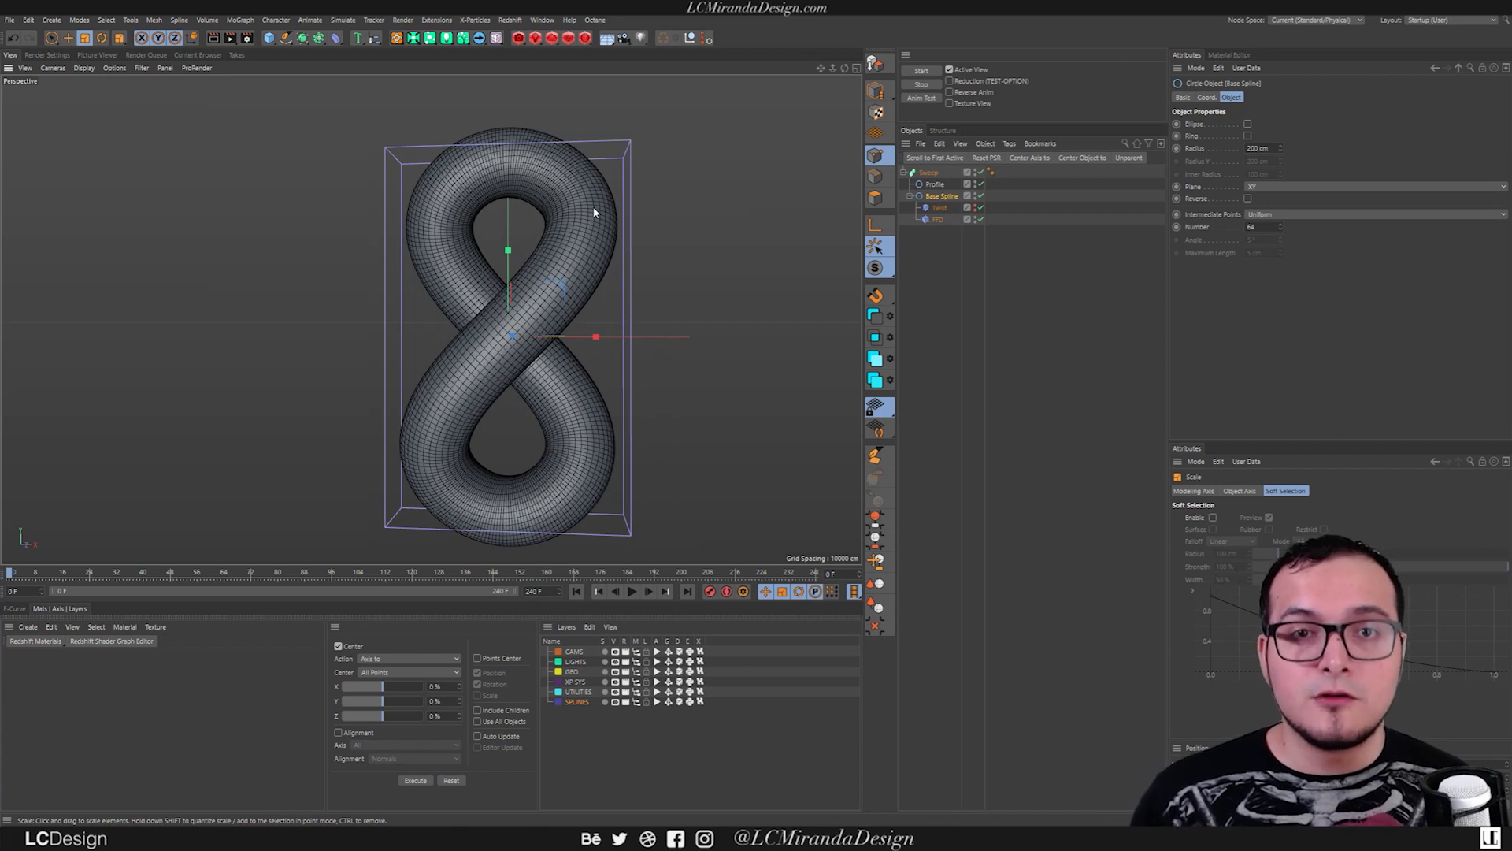
Step: Create a new standard material and assign it to the Sweep object
left_click_drag(523, 287, 574, 298, "alt")
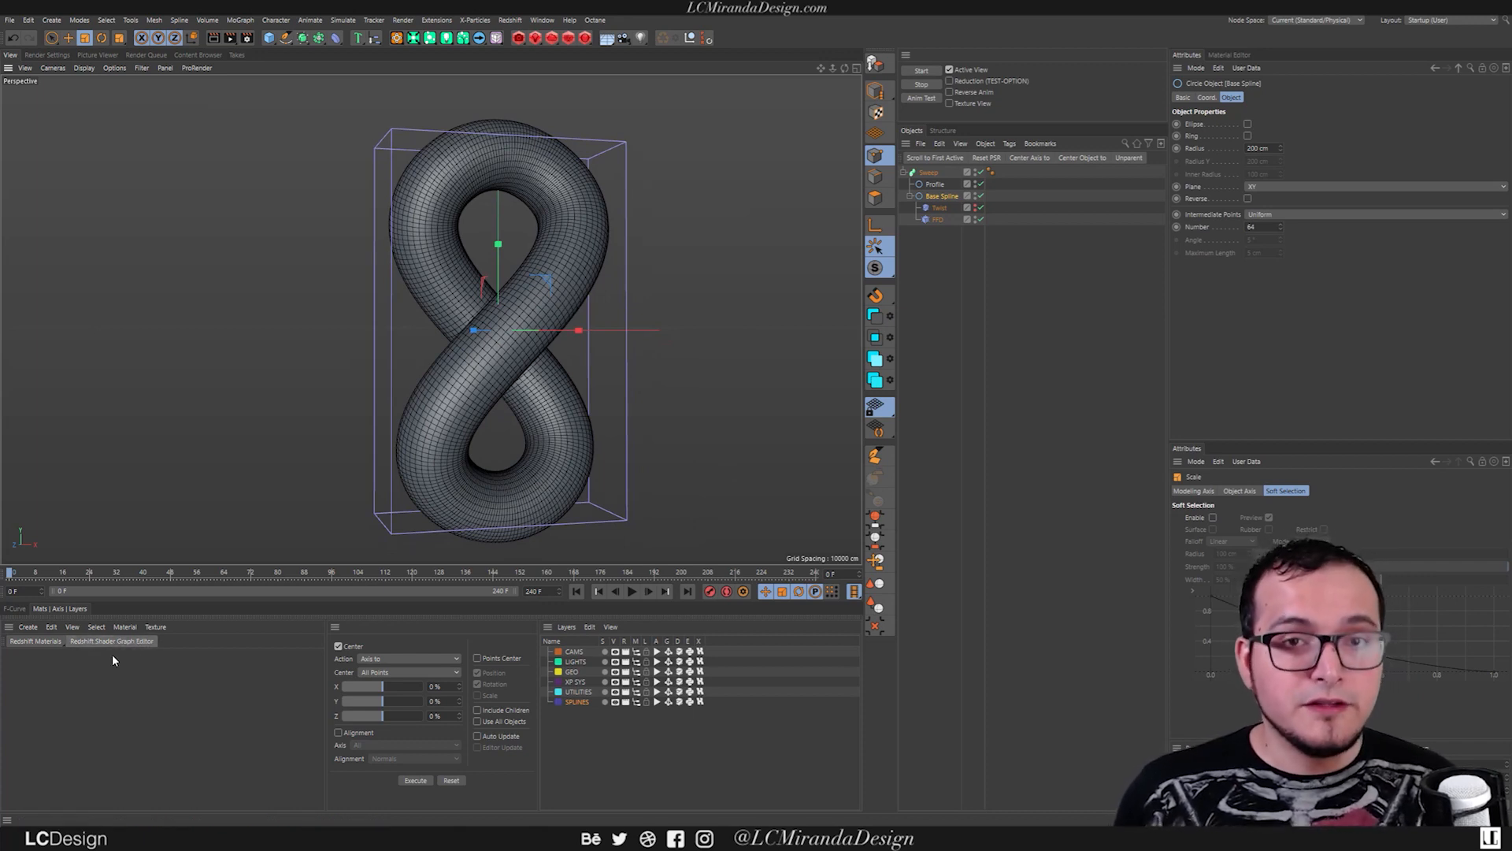
double_click(44, 677)
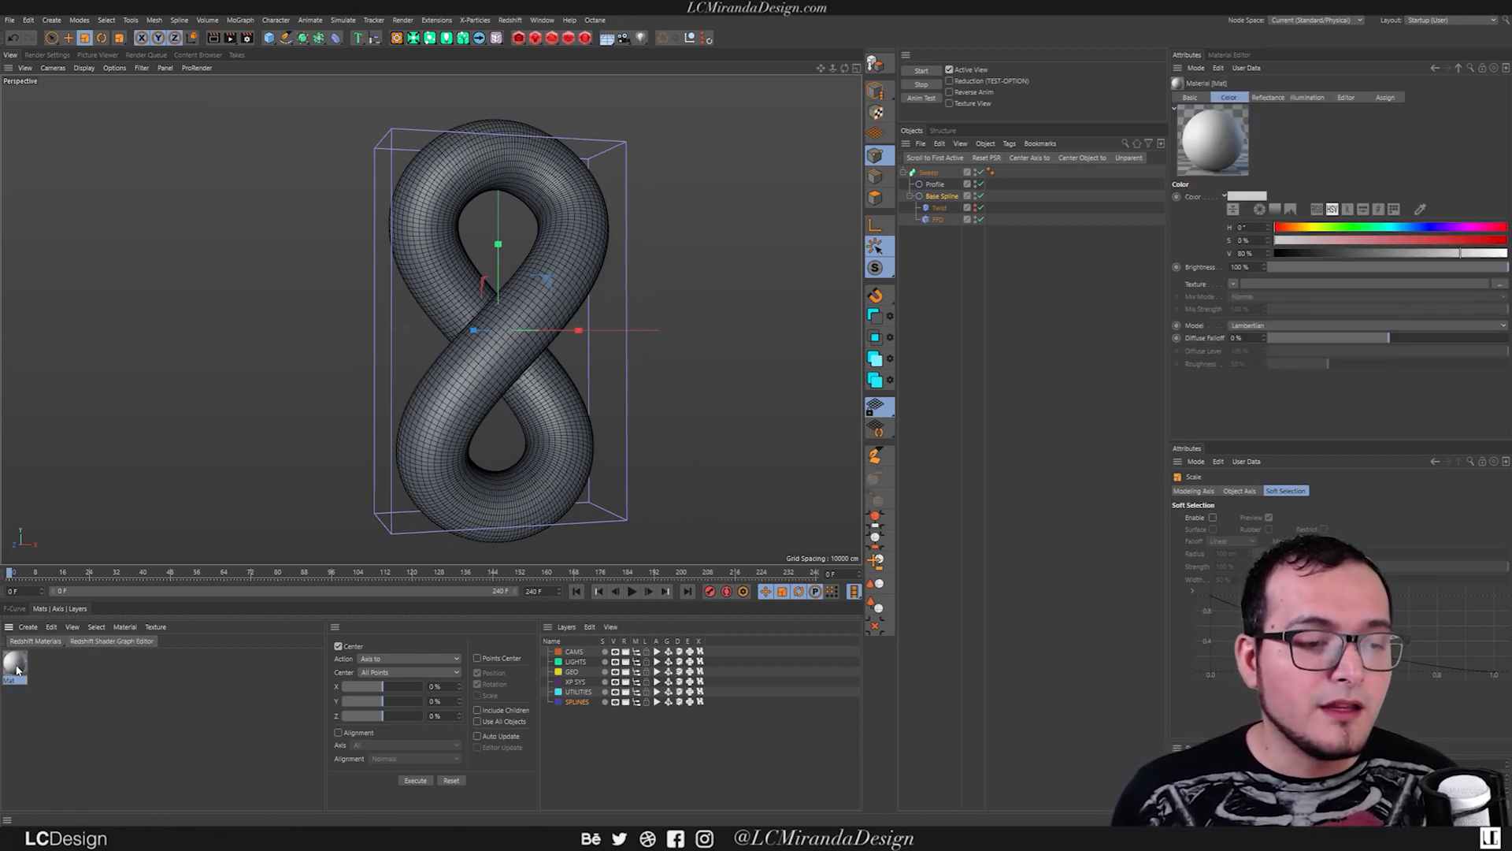
left_click_drag(965, 193, 929, 173)
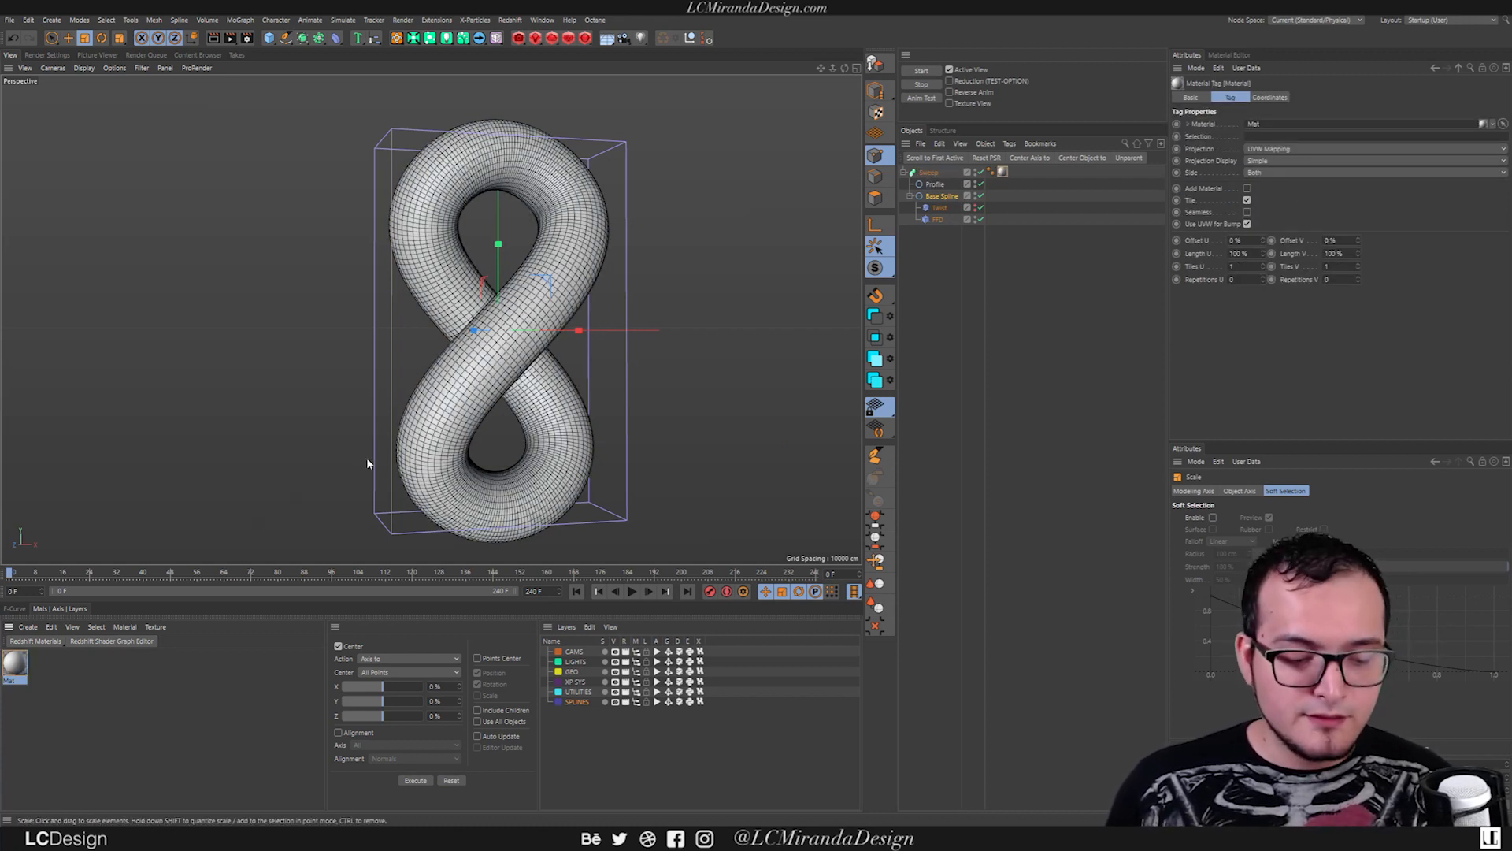
Step: Switch the perspective view to Gouraud shading without wireframe lines
key("n")
key("a")
mouse_move(550, 289)
left_mouse_down("alt")
mouse_move(617, 297)
mouse_move(530, 305)
mouse_move(507, 328)
mouse_move(547, 319)
left_mouse_up("alt")
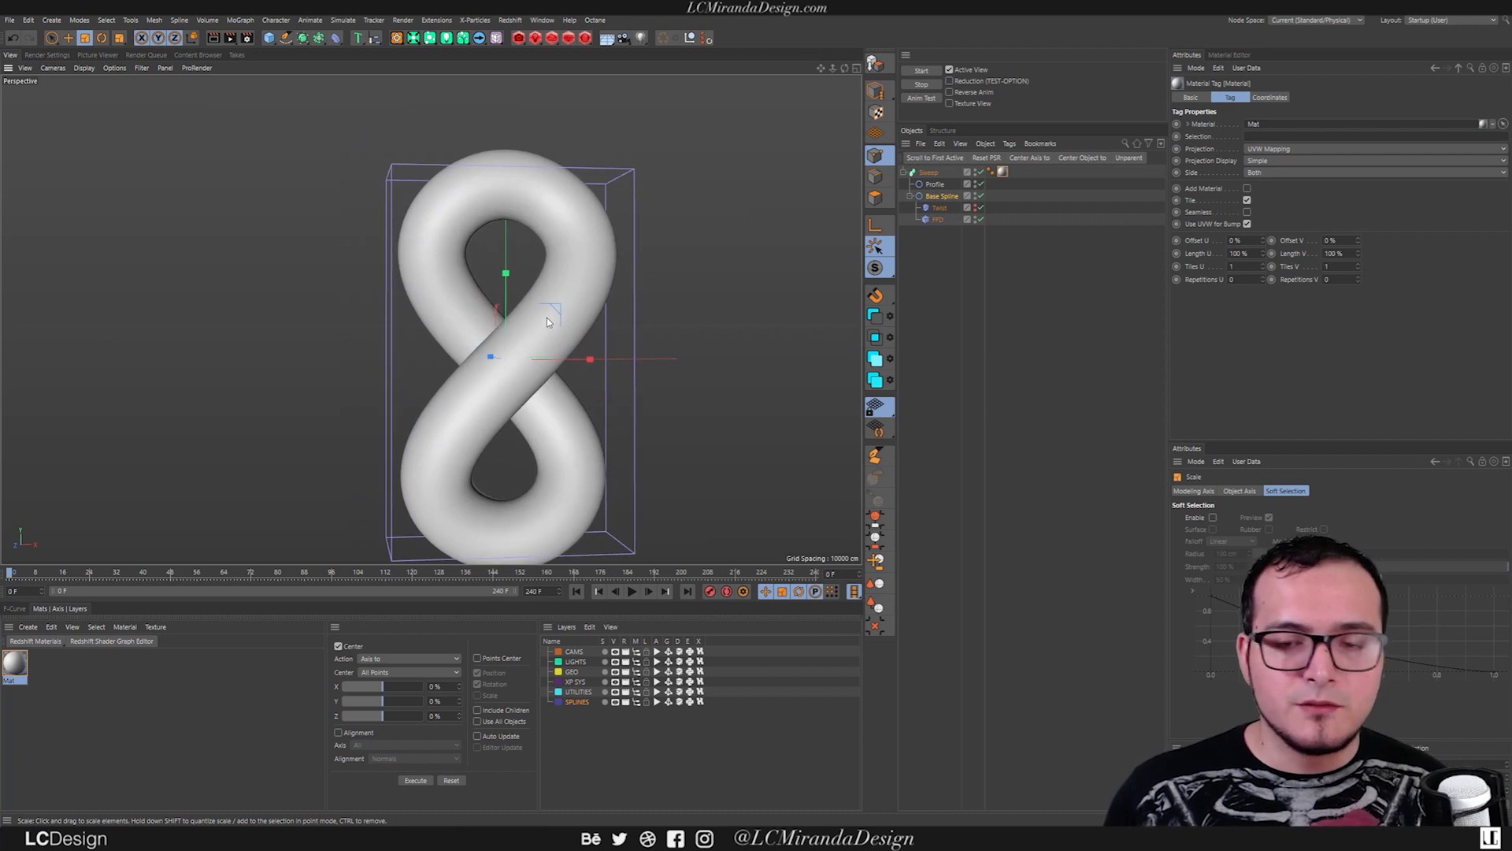
Step: Load the Checkerboard surface shader as the texture of the material's Color channel
double_click(1001, 172)
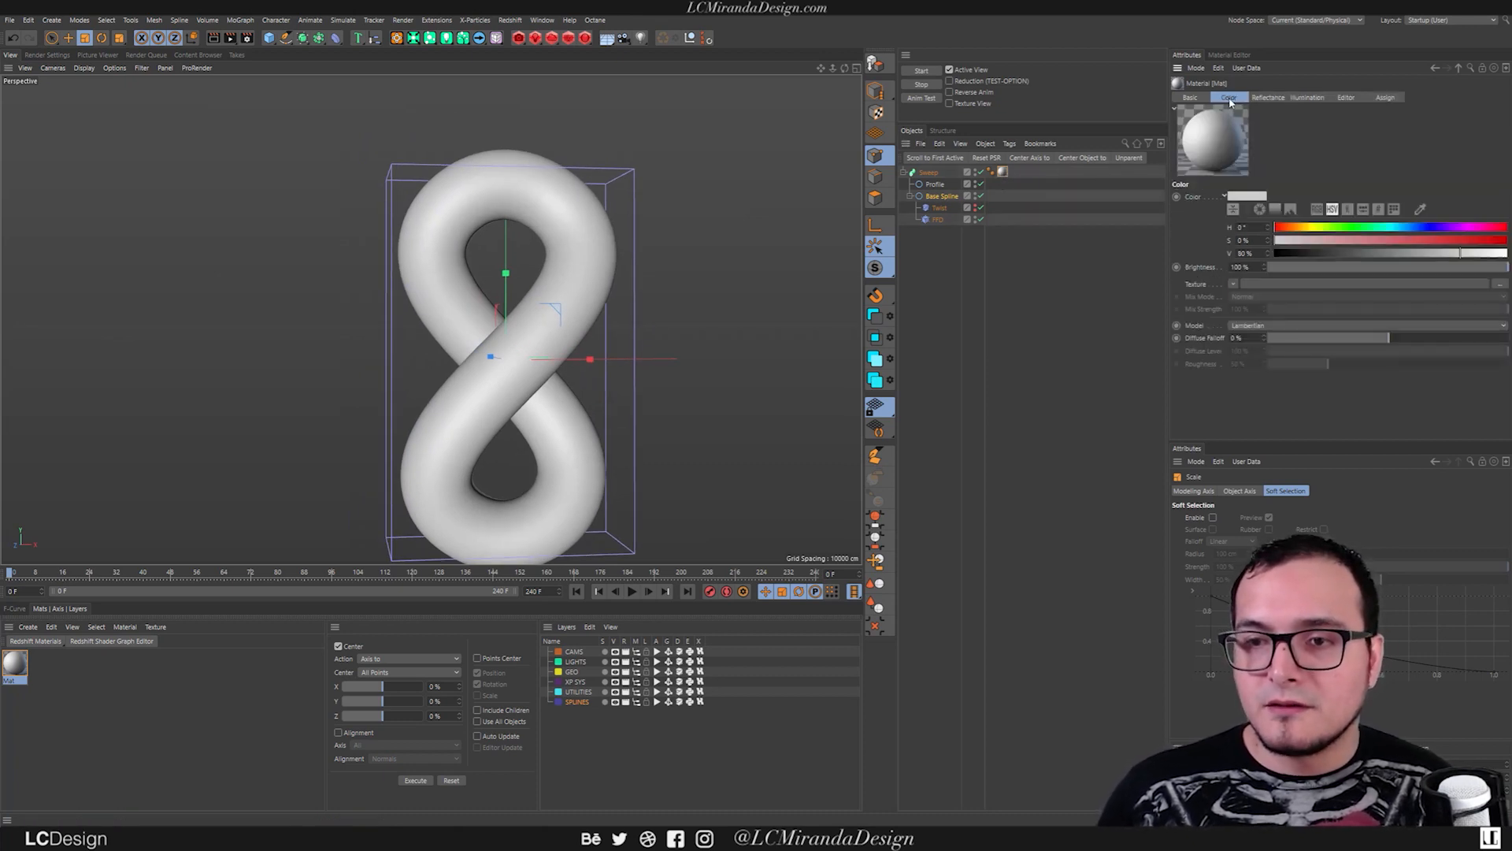
left_click(1233, 283)
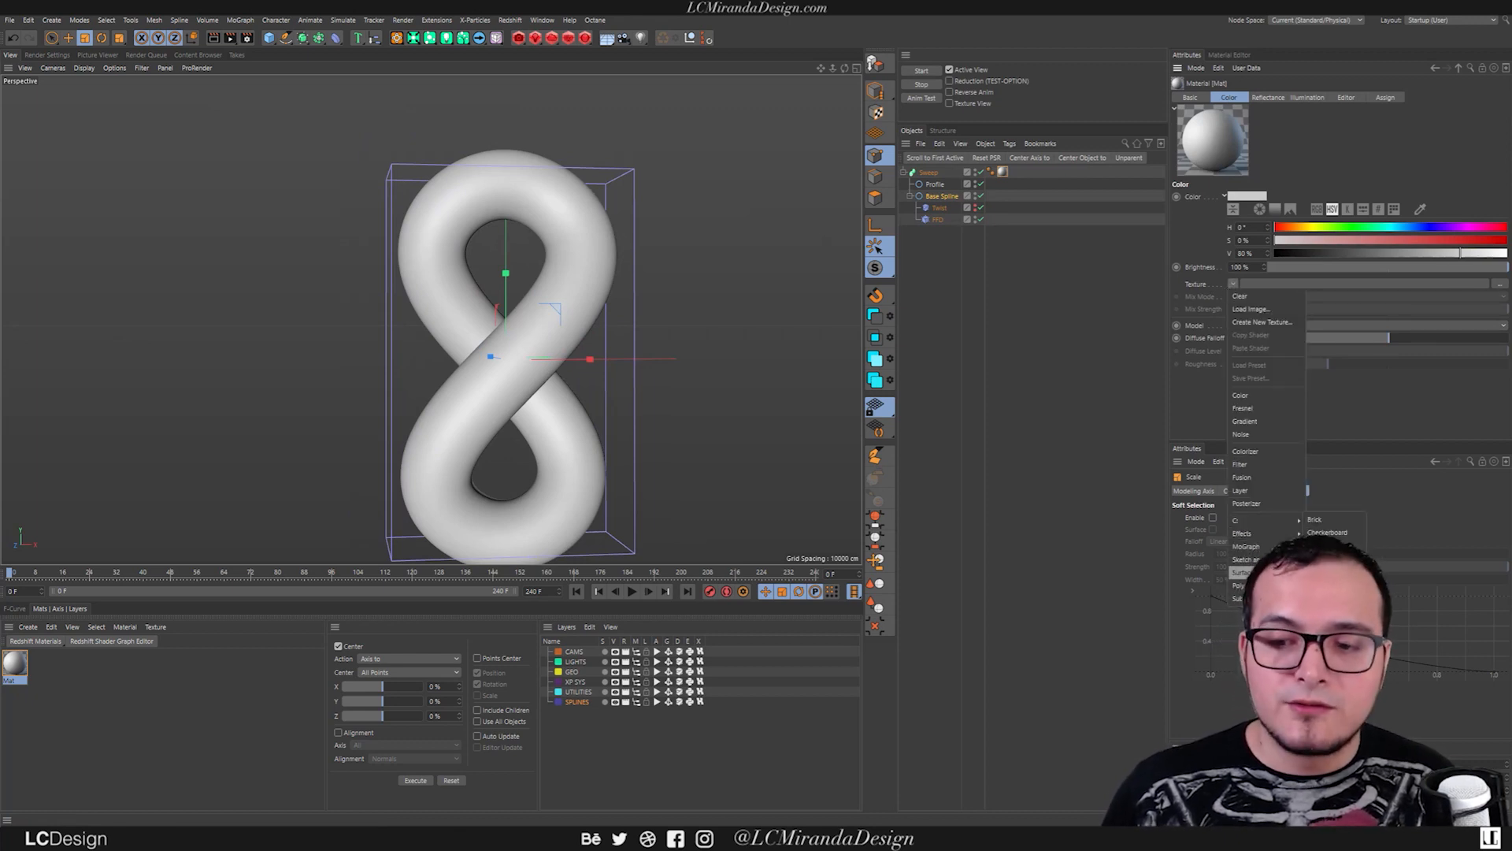
left_click(1330, 532)
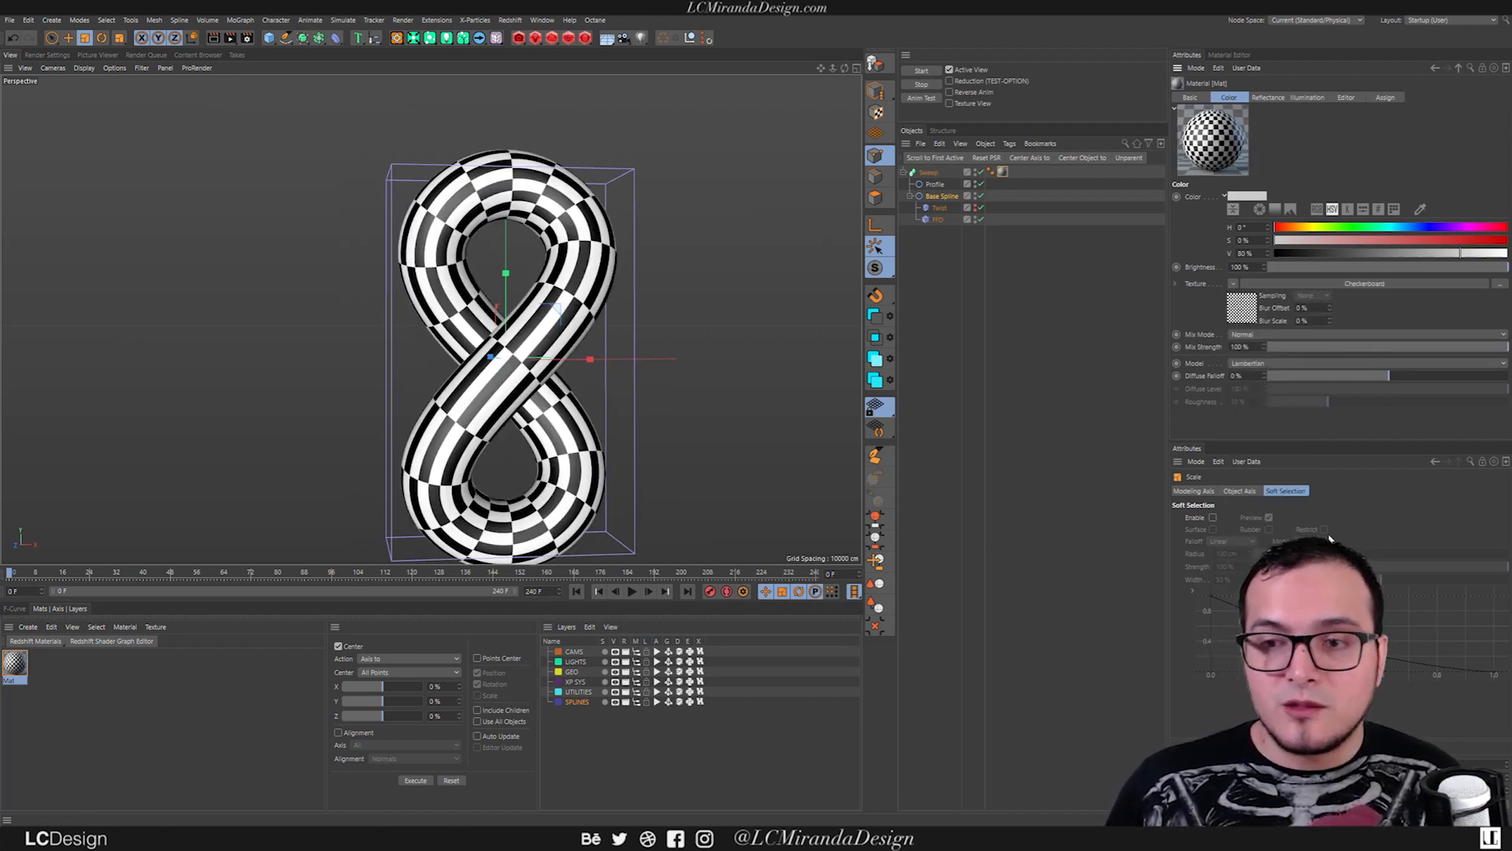
left_click_drag(552, 444, 561, 323, "alt")
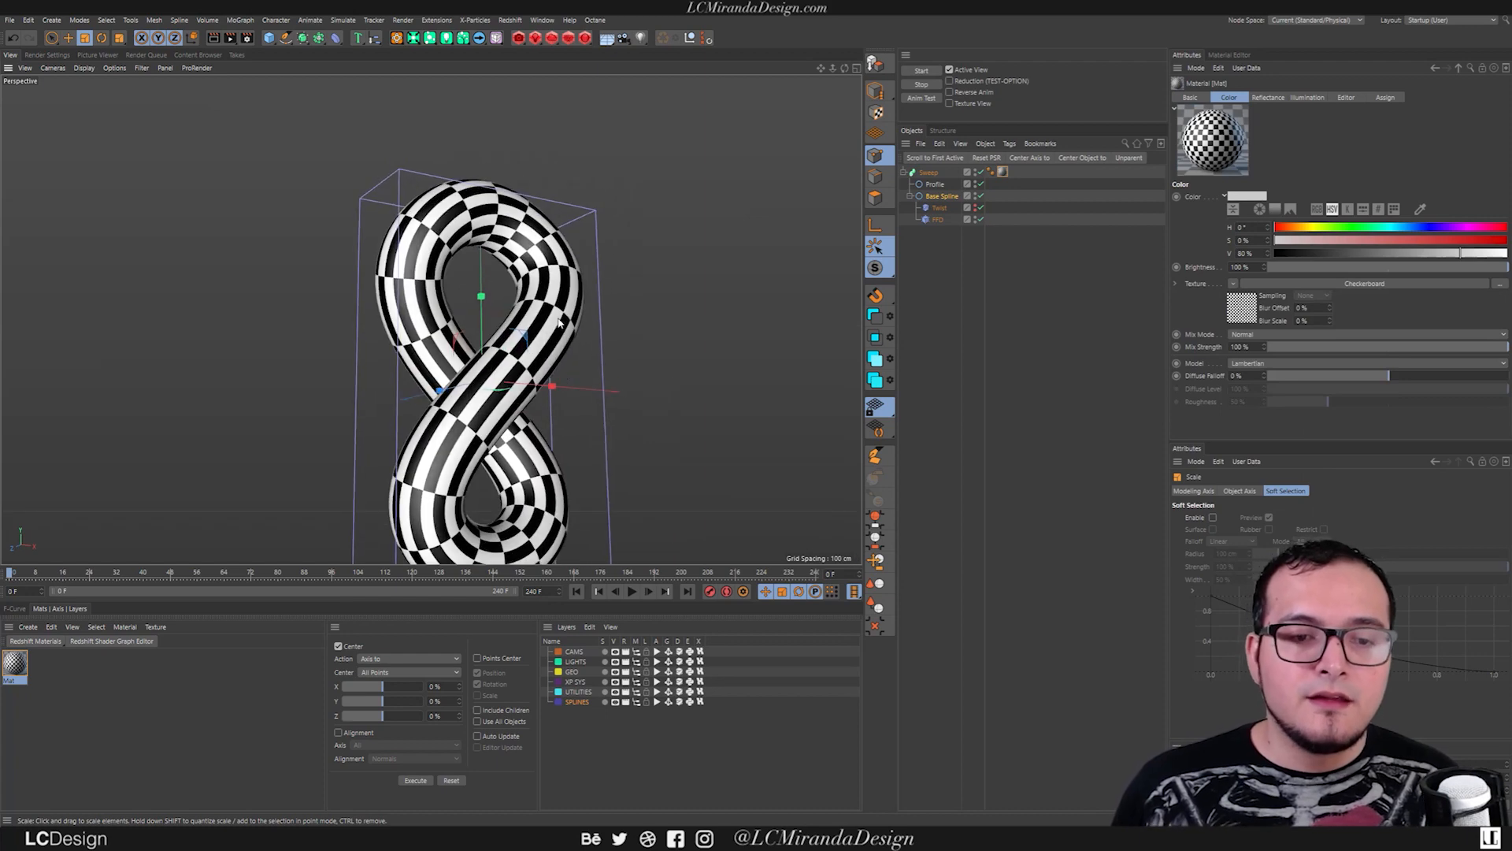
left_click_drag(503, 424, 540, 418, "alt")
middle_click_drag(540, 417, 539, 414, "alt")
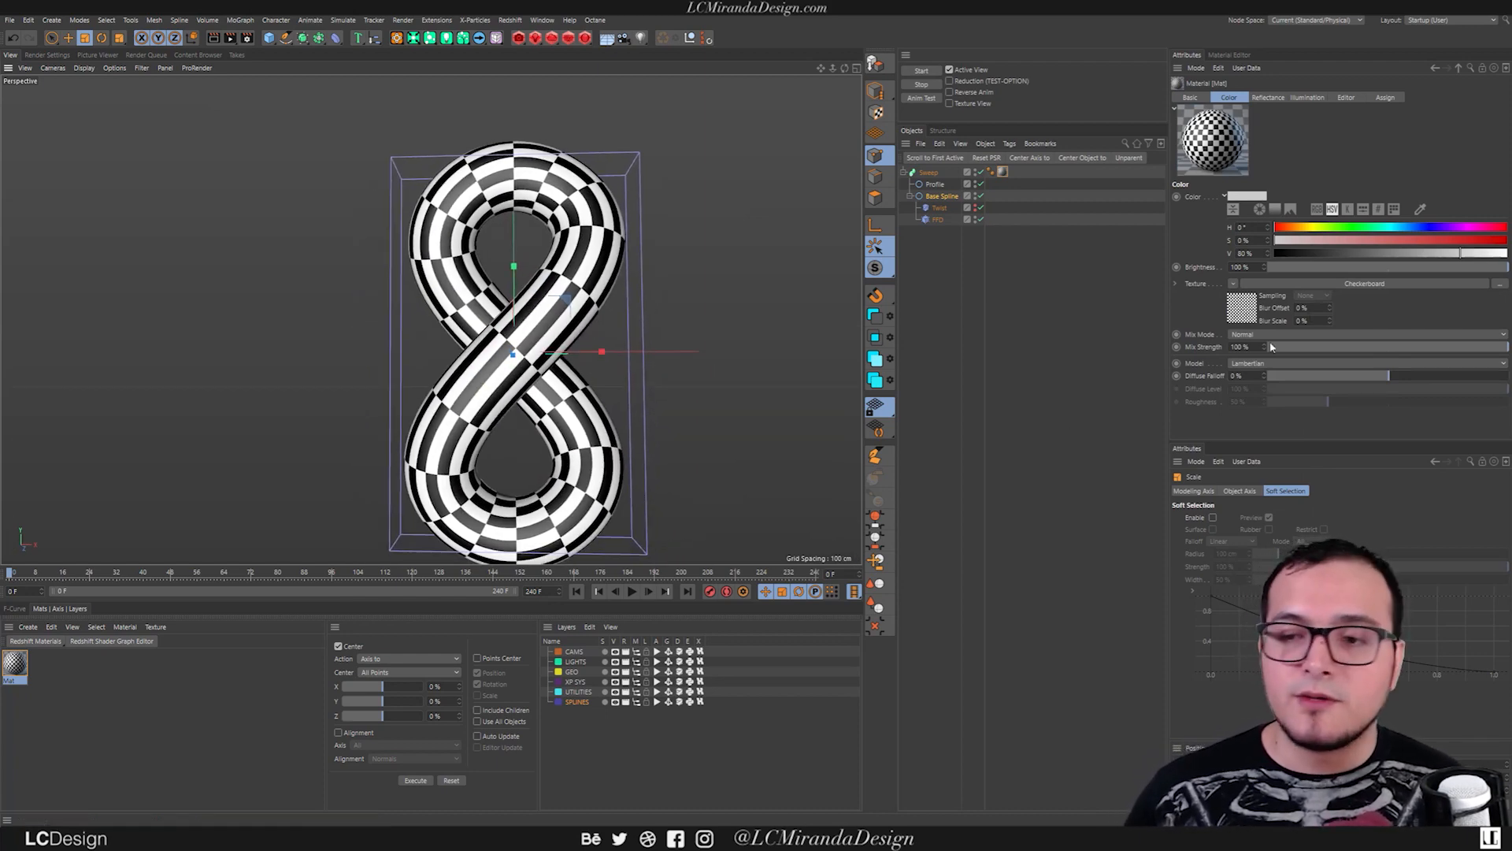
Step: Increase Tiles V on the Sweep's material tag to about 4.98
left_click(1003, 171)
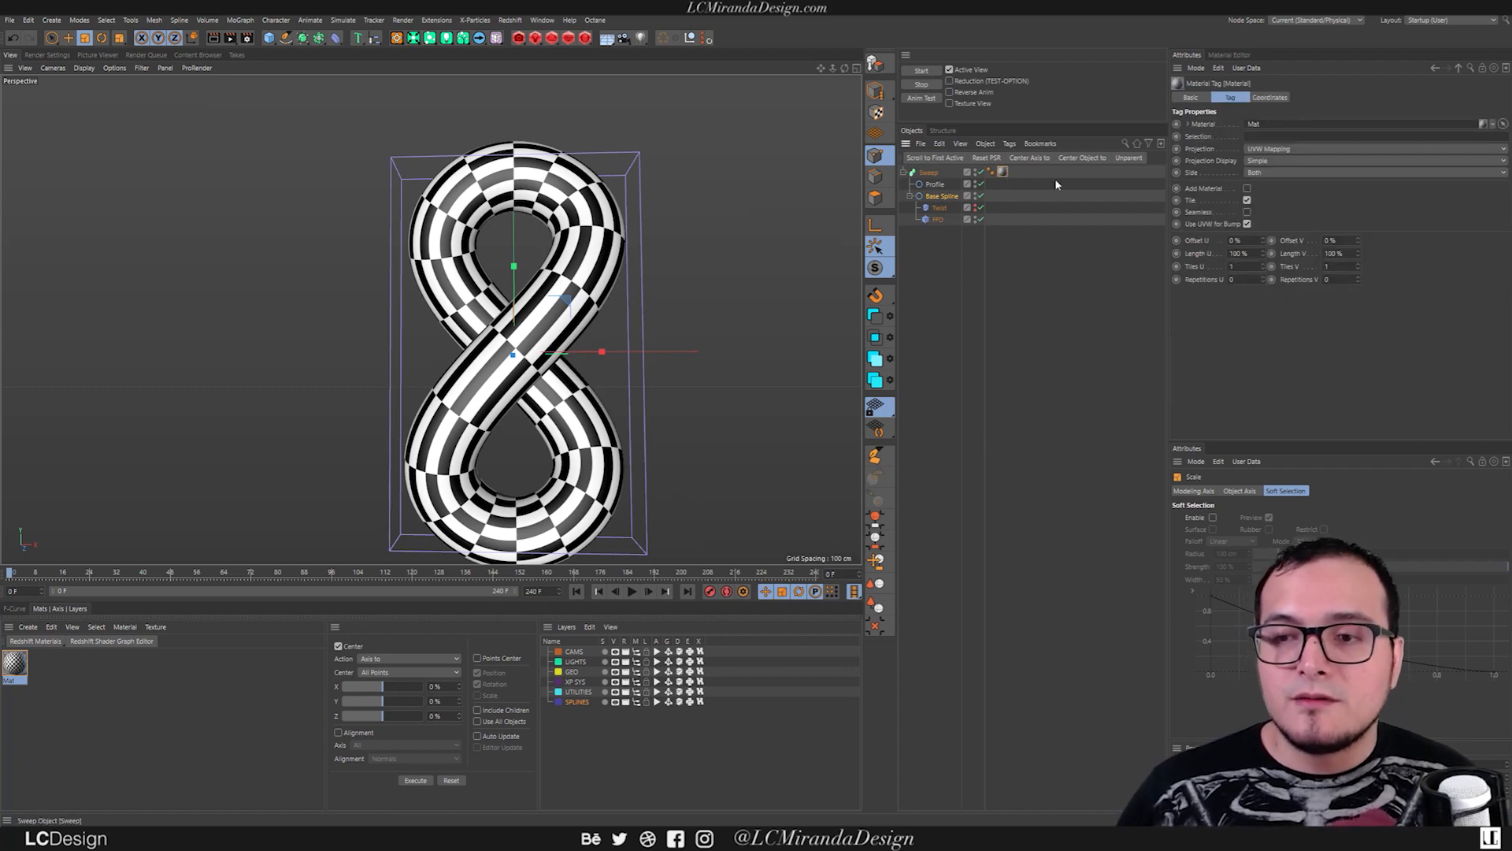
left_click(1342, 254)
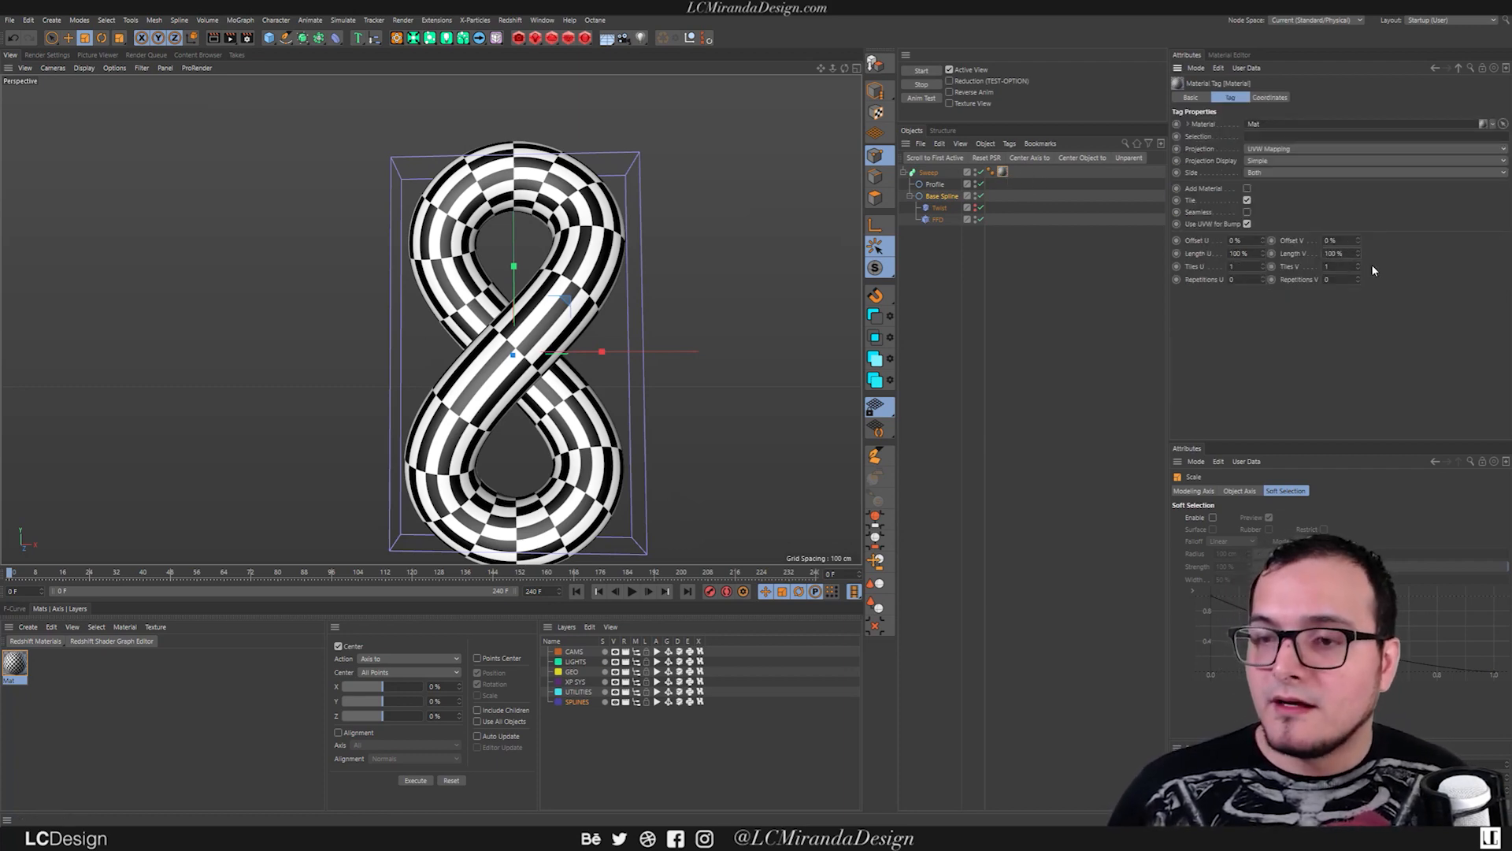
left_click_drag(1358, 268, 1356, 18)
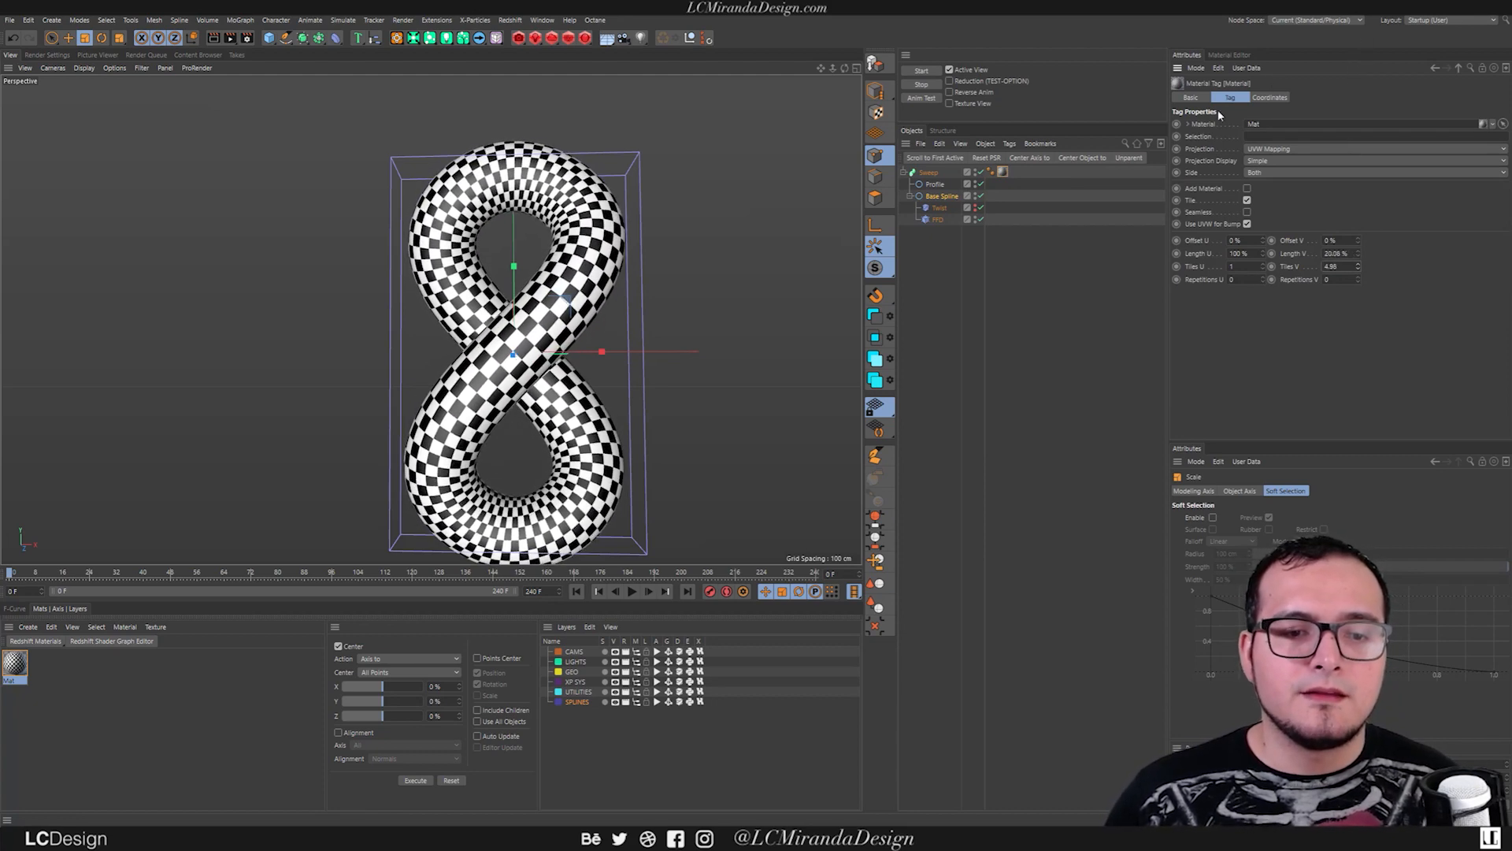
left_click_drag(535, 302, 639, 267, "alt")
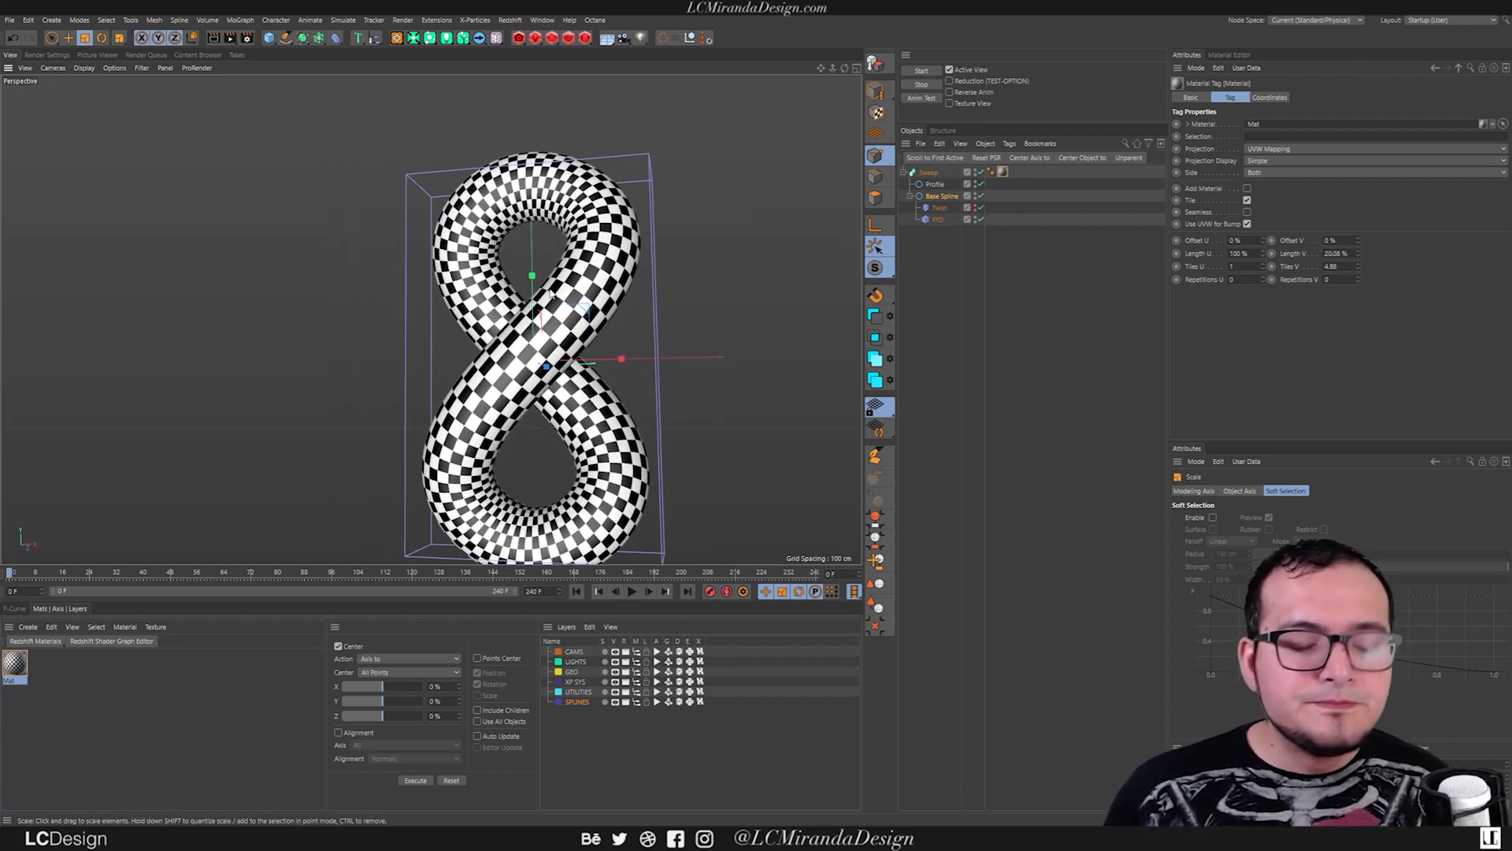
left_click_drag(549, 282, 558, 303, "alt")
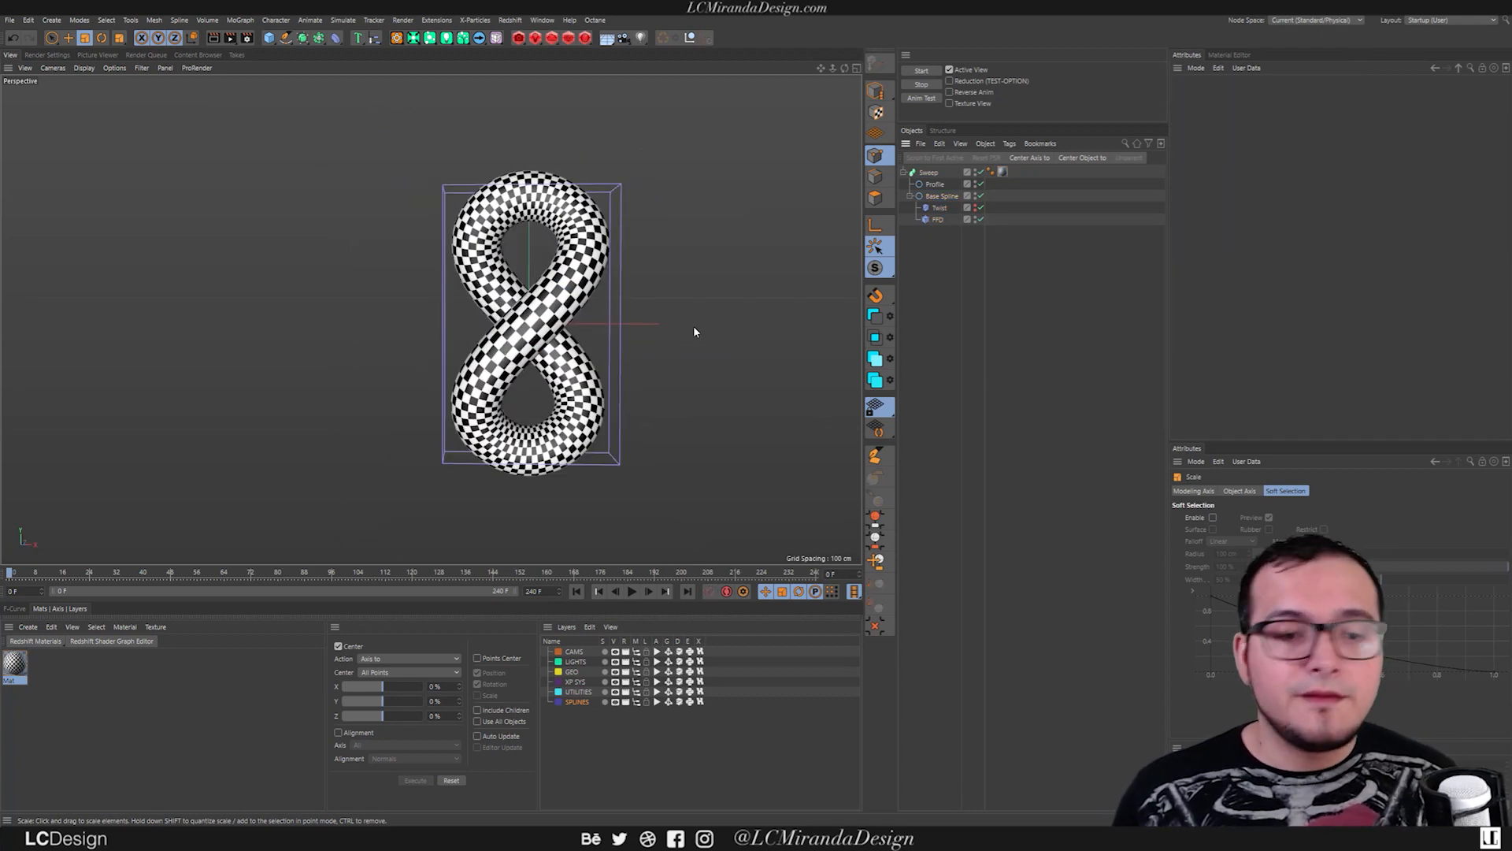
left_click_drag(526, 323, 569, 303, "alt")
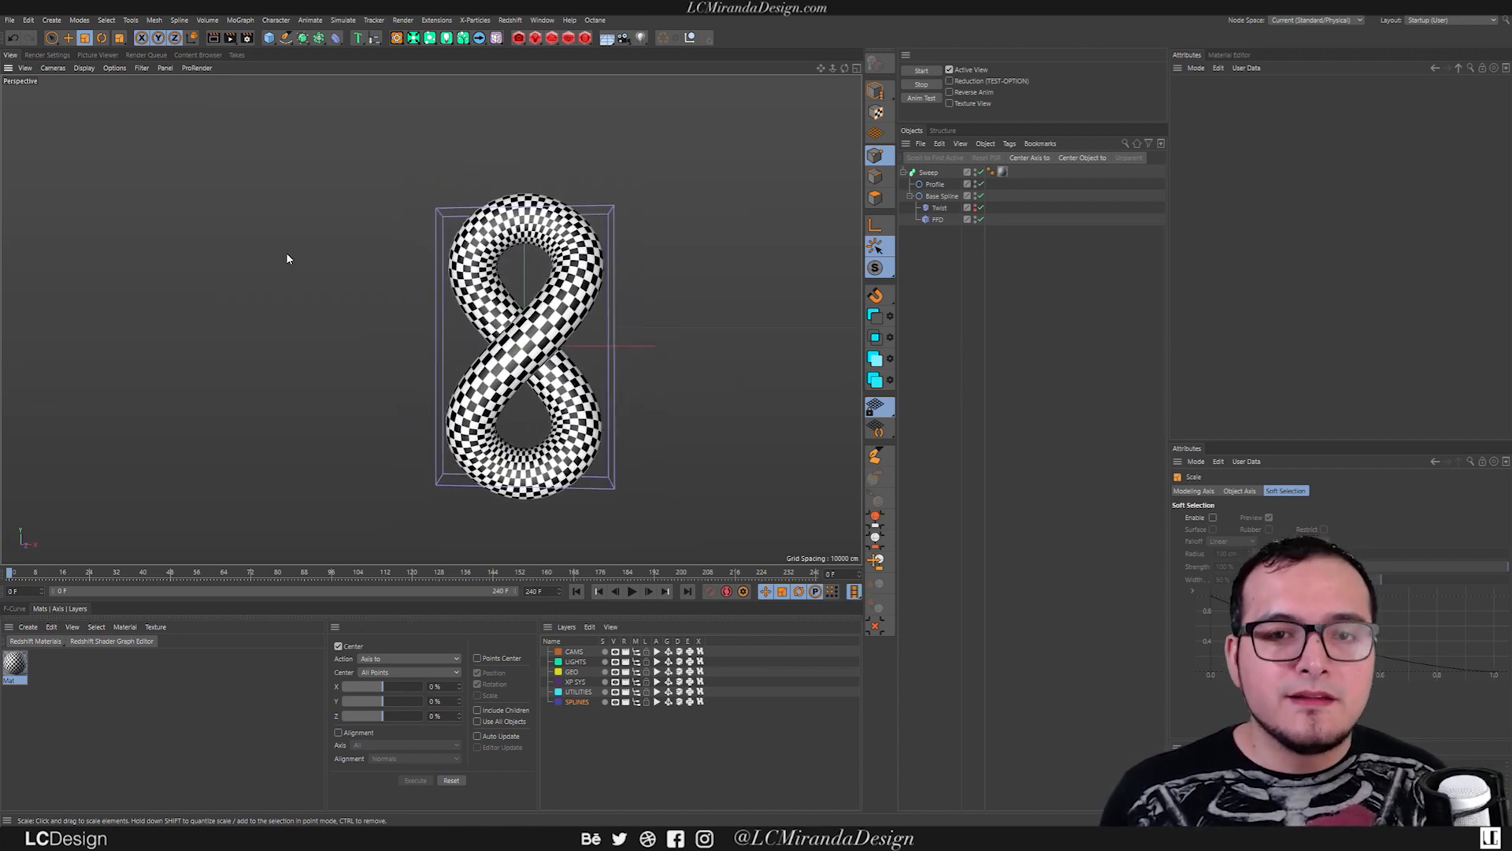
Step: Export the scene as a Wavefront OBJ named Squirmy in the LCDesign_Tutorial_Squirmy folder
left_click(9, 19)
mouse_move(94, 254)
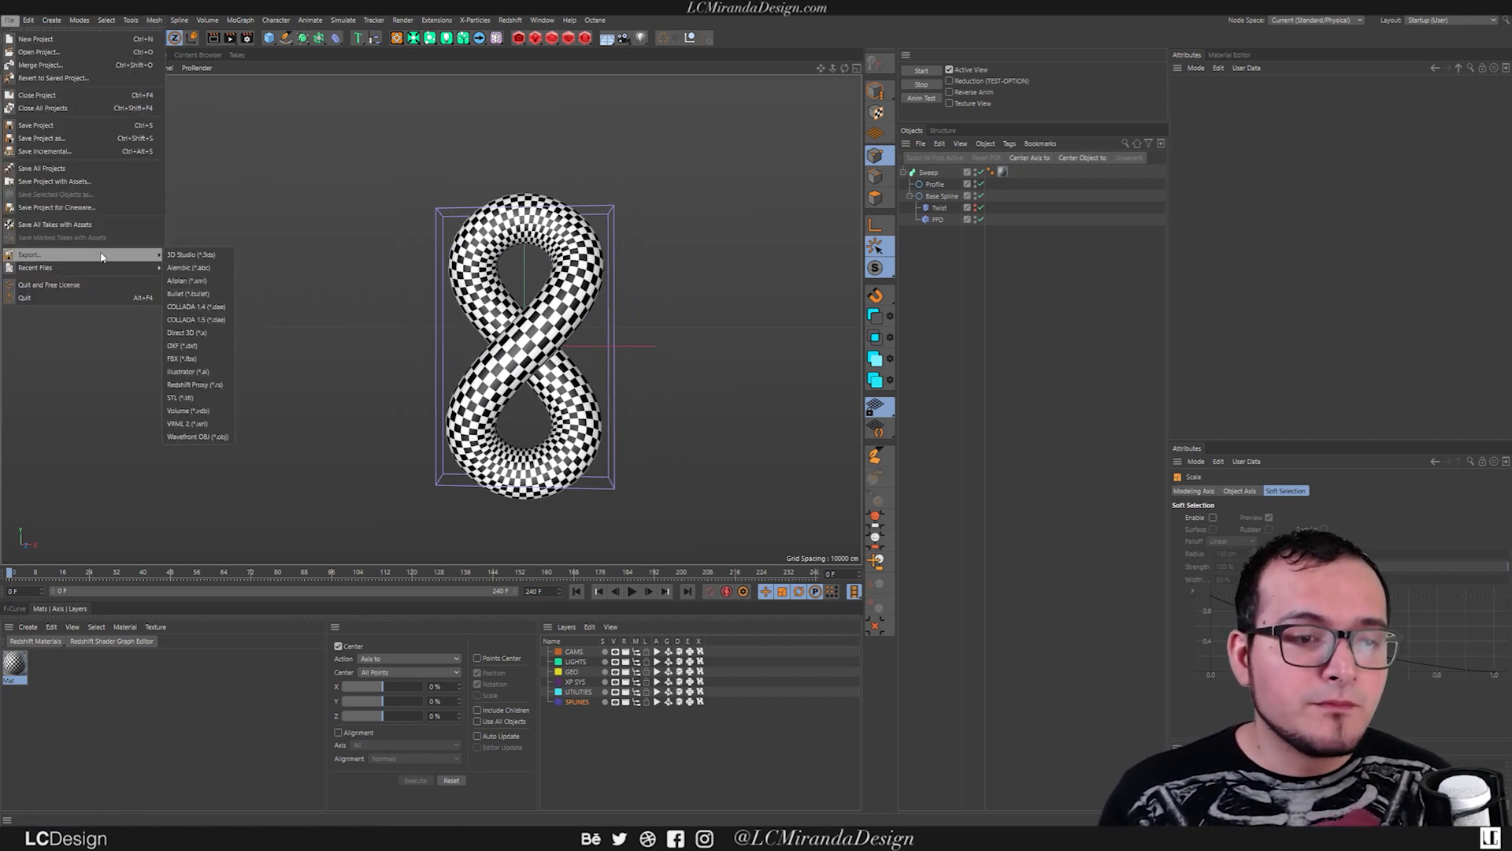
left_click(216, 437)
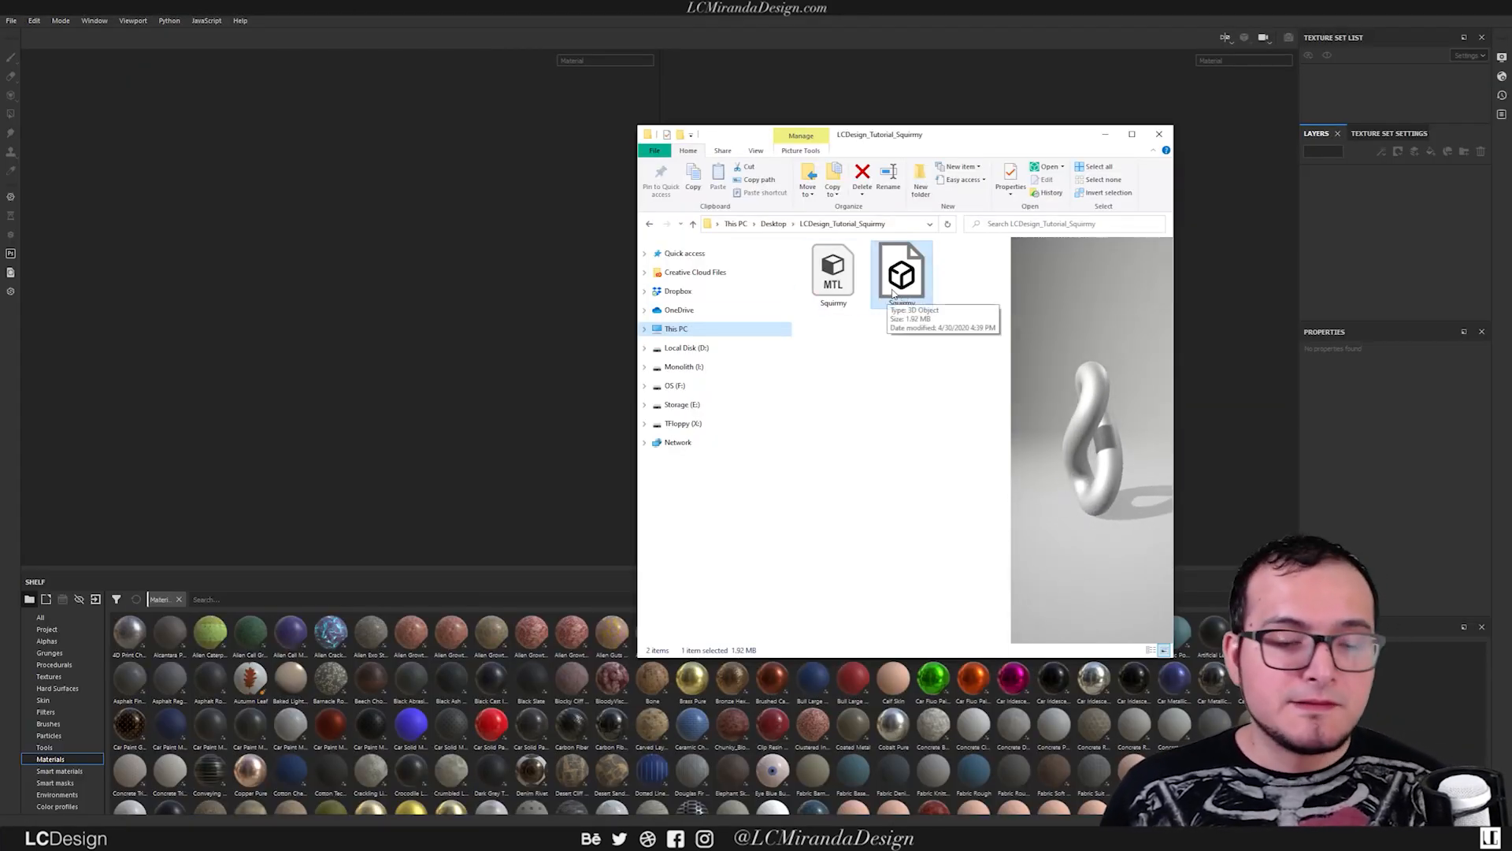
Step: In Substance Painter, create a PBR - Metallic Roughness project from Squirmy.obj at 1024 resolution with Auto-unwrap off
mouse_move(894, 291)
left_mouse_down()
mouse_move(494, 341)
mouse_move(315, 296)
mouse_move(343, 312)
left_mouse_up()
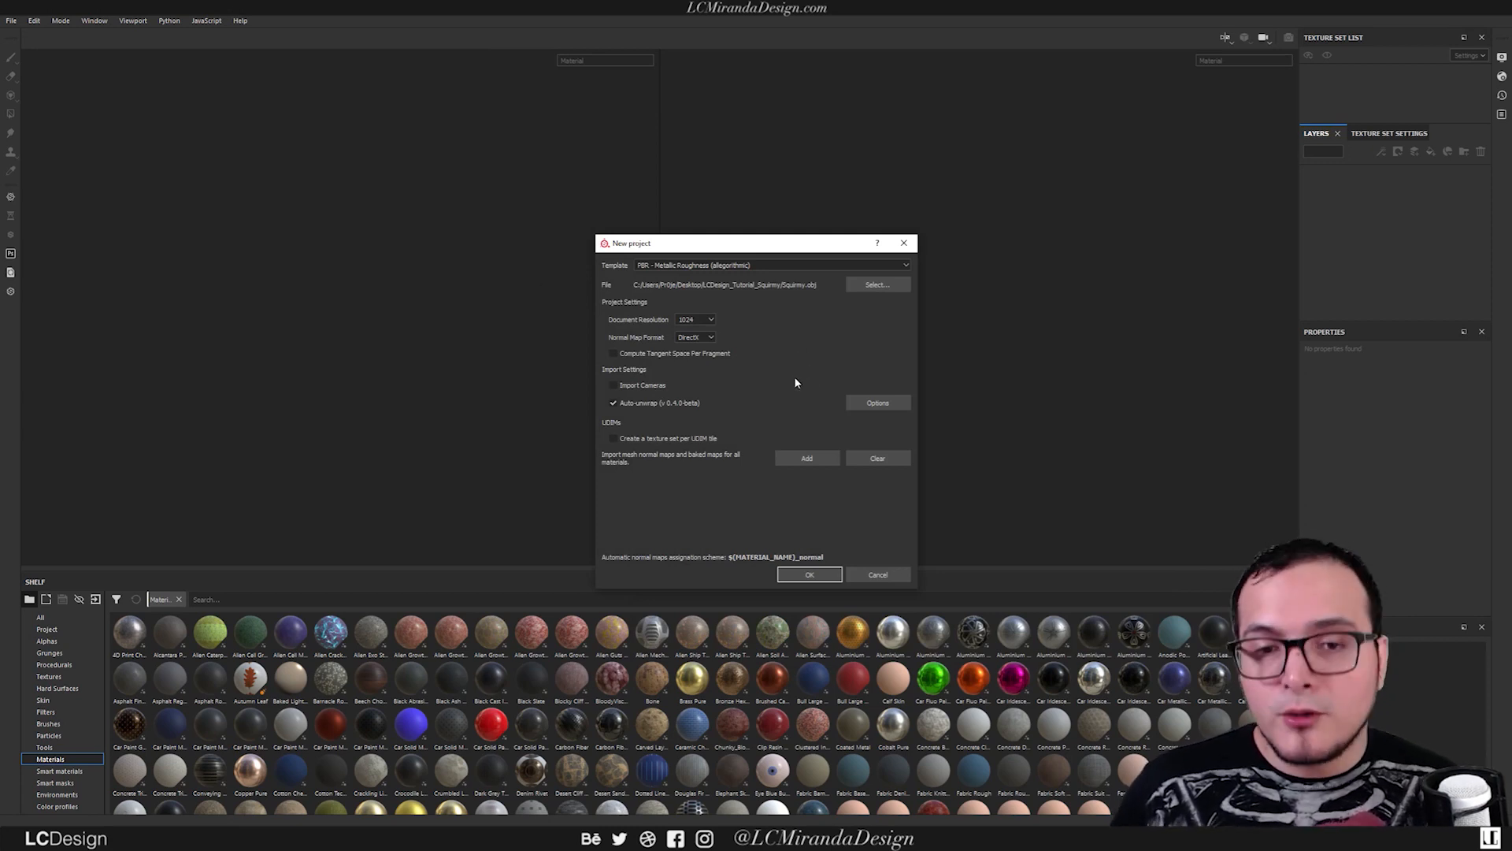
left_click(645, 388)
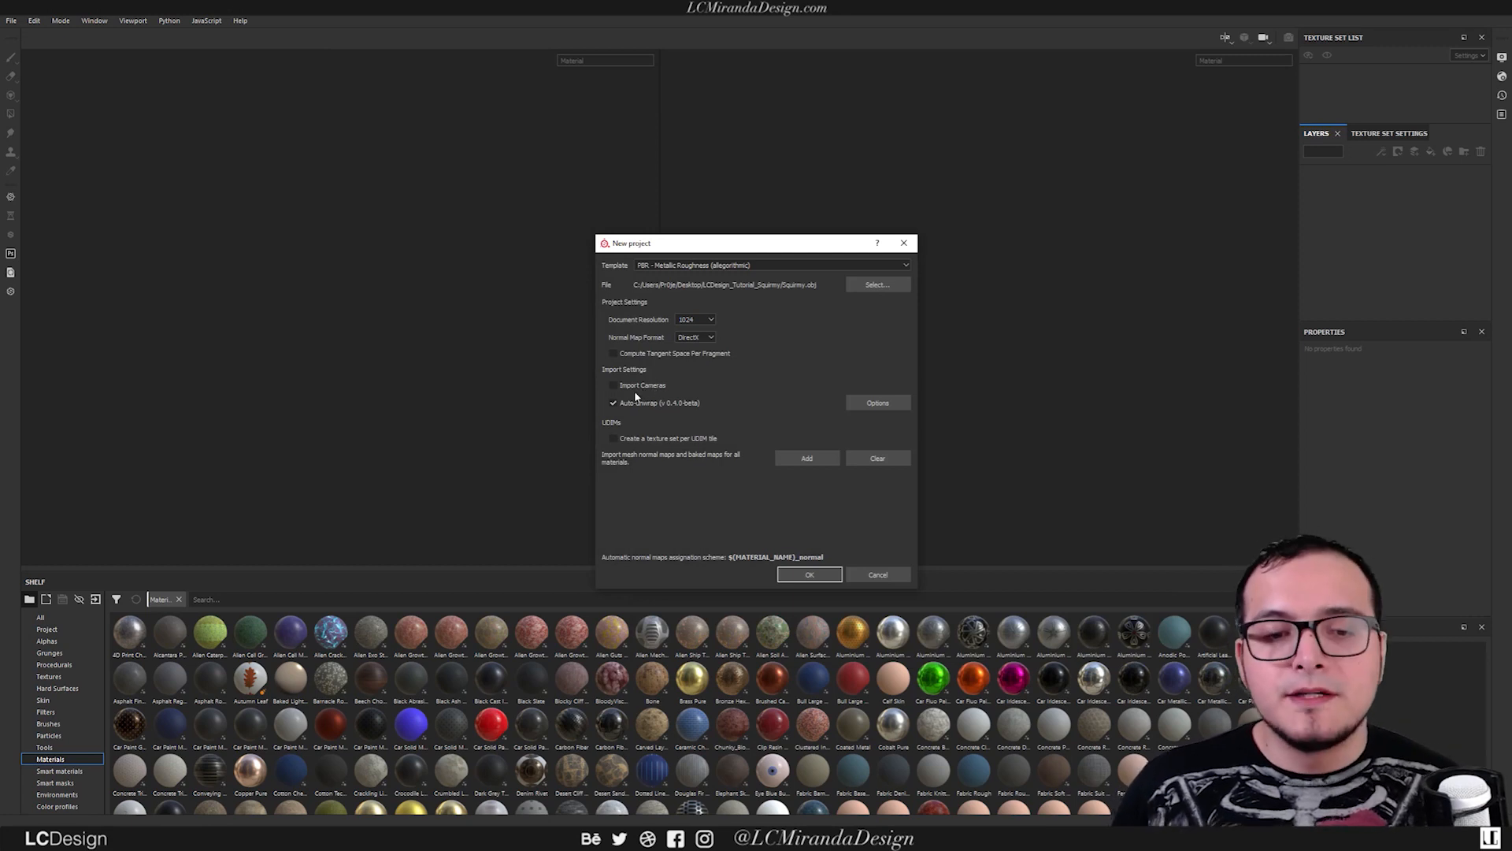
left_click(668, 402)
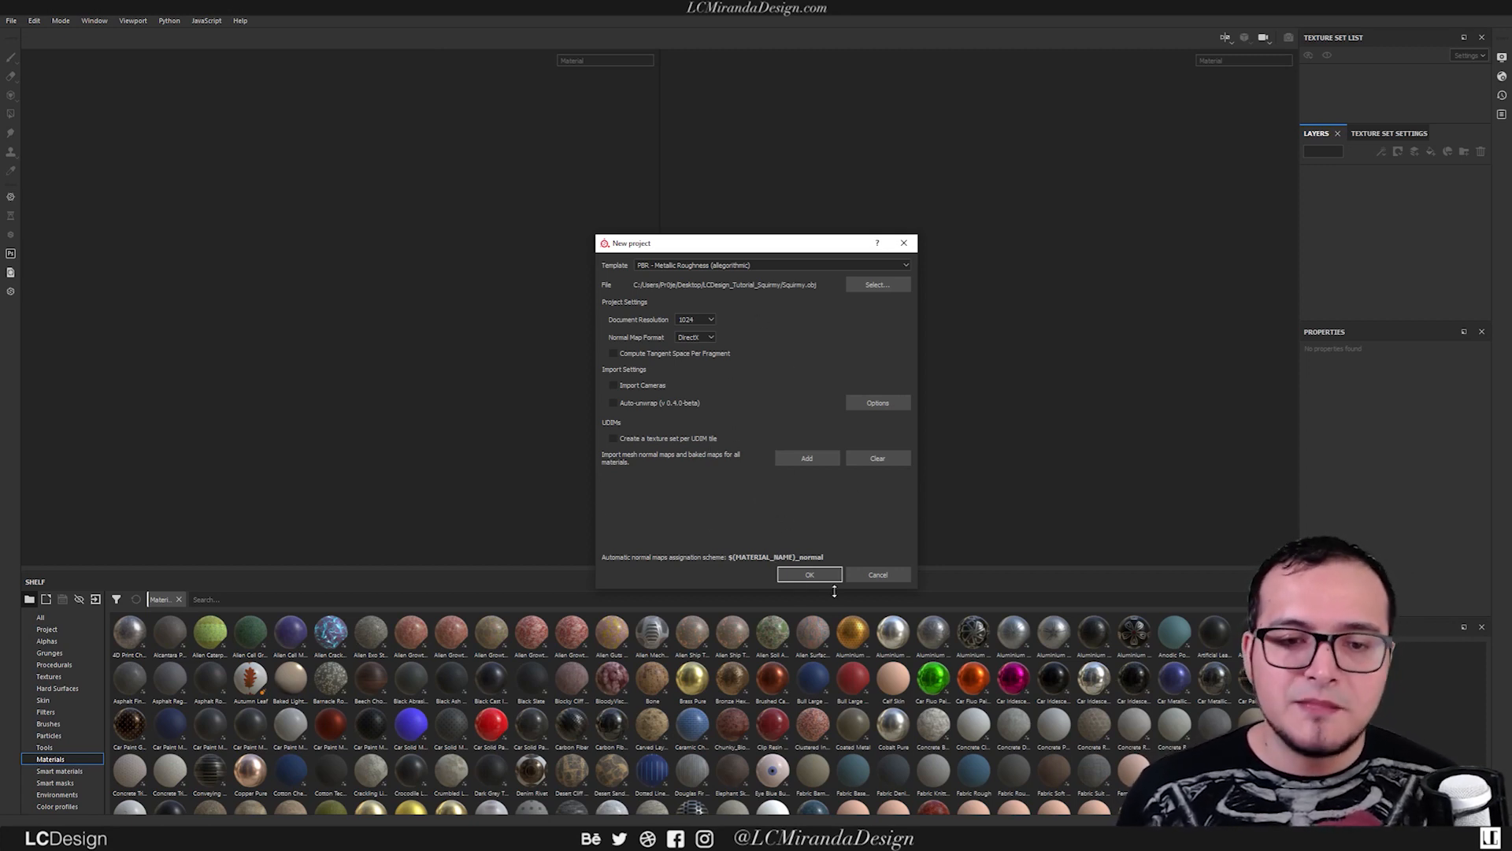
left_click(811, 576)
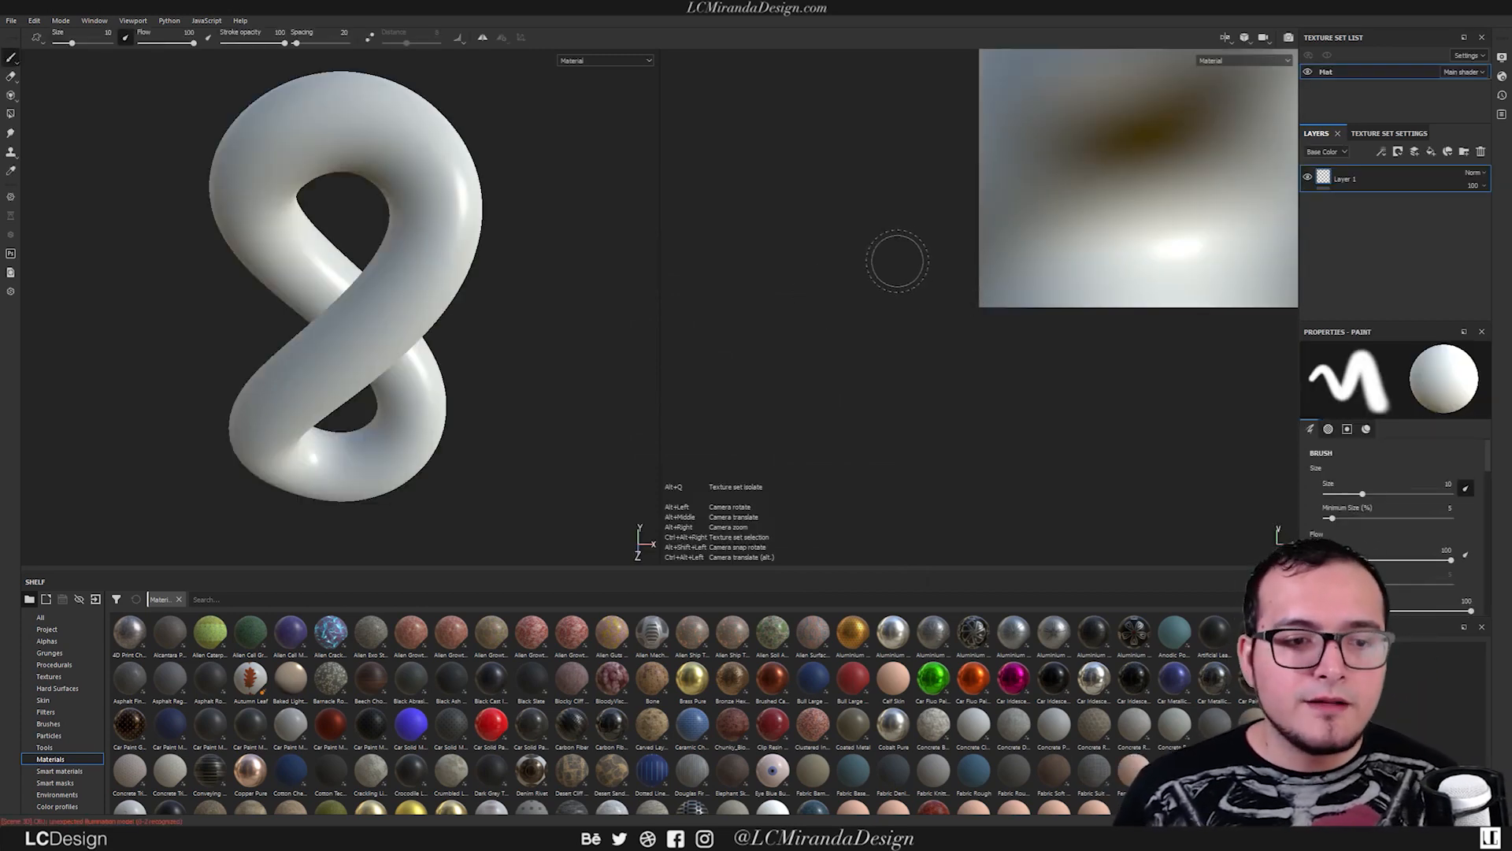
Step: Examine the full UV square in the 2D view and the imported tube in the 3D view
middle_click_drag(1082, 270, 807, 471, "alt")
right_click_drag(882, 386, 945, 357, "alt")
middle_click_drag(945, 357, 896, 434, "alt")
right_click_drag(928, 323, 921, 344, "alt")
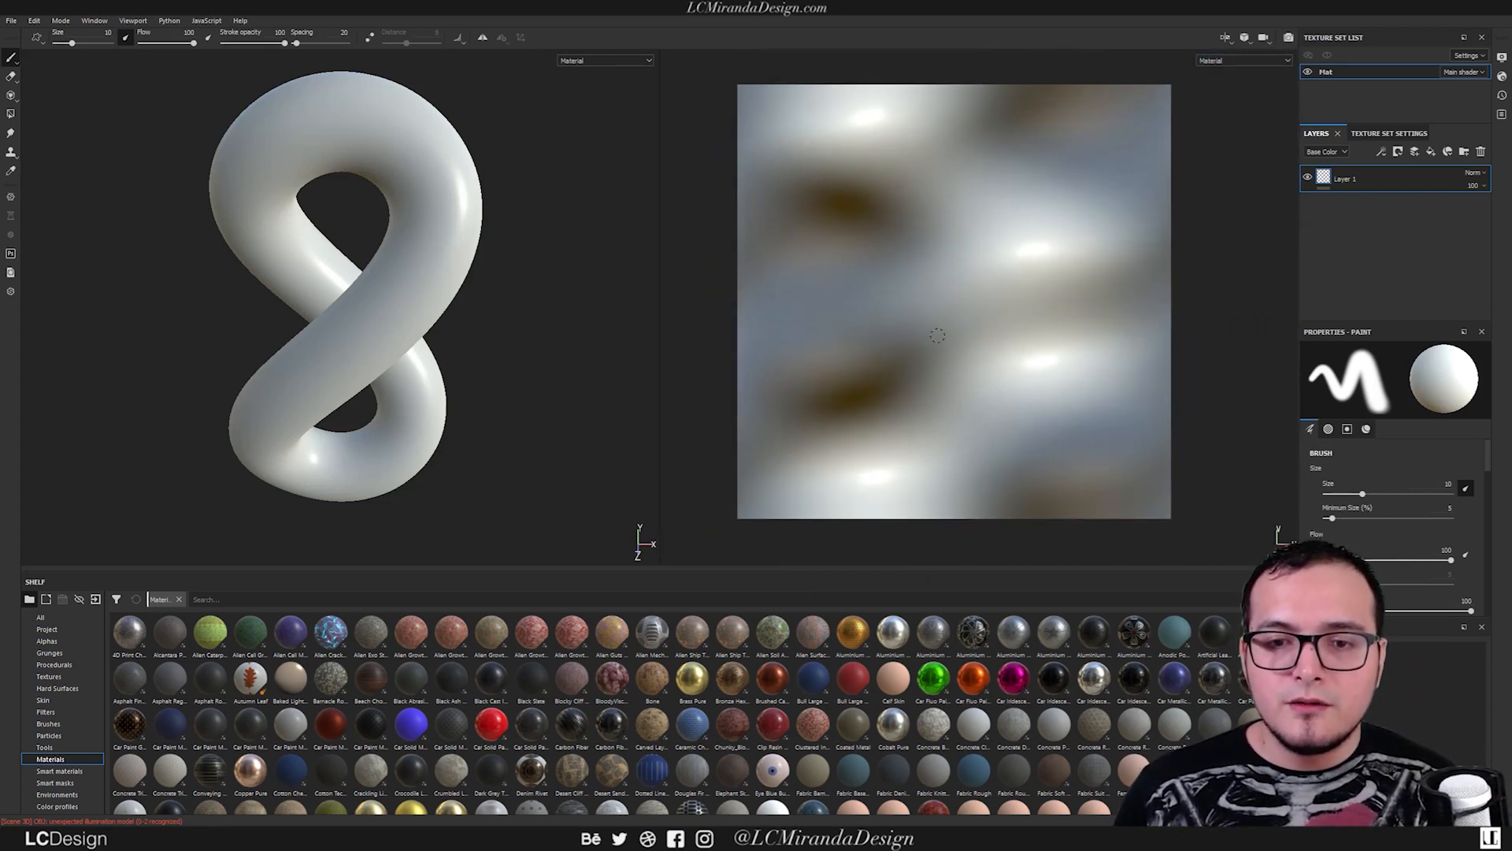
mouse_move(415, 312)
left_mouse_down("alt")
mouse_move(475, 280)
mouse_move(429, 288)
left_mouse_up("alt")
right_click_drag(429, 288, 413, 311, "alt")
middle_click_drag(412, 311, 399, 338, "alt")
left_click_drag(399, 338, 415, 310, "alt")
middle_click_drag(459, 307, 461, 298, "alt")
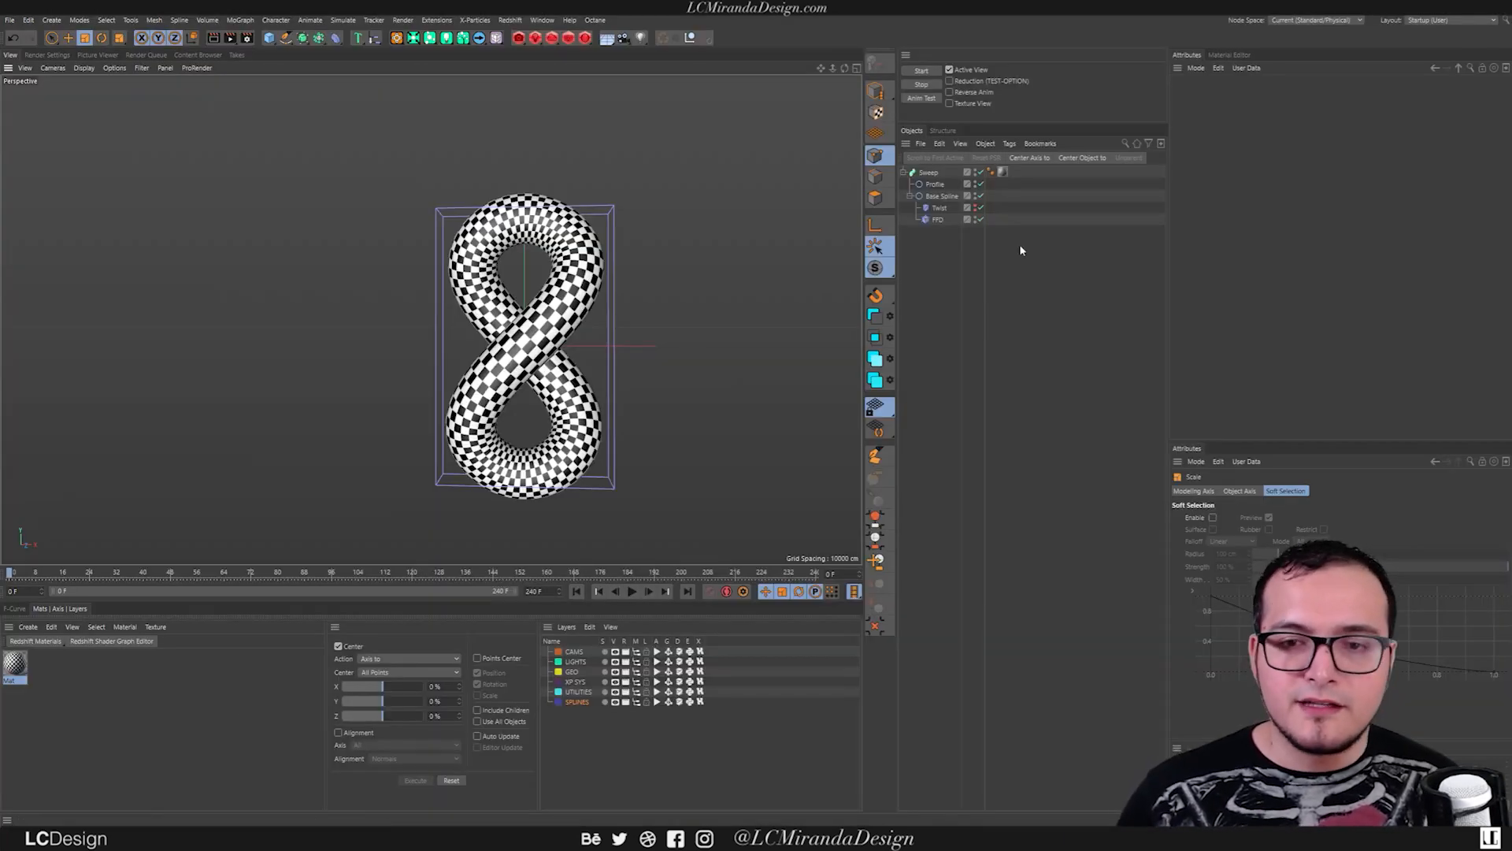
Step: Switch to Cinema 4D and set Tiles V on the Sweep's material tag to 1
left_click(1002, 171)
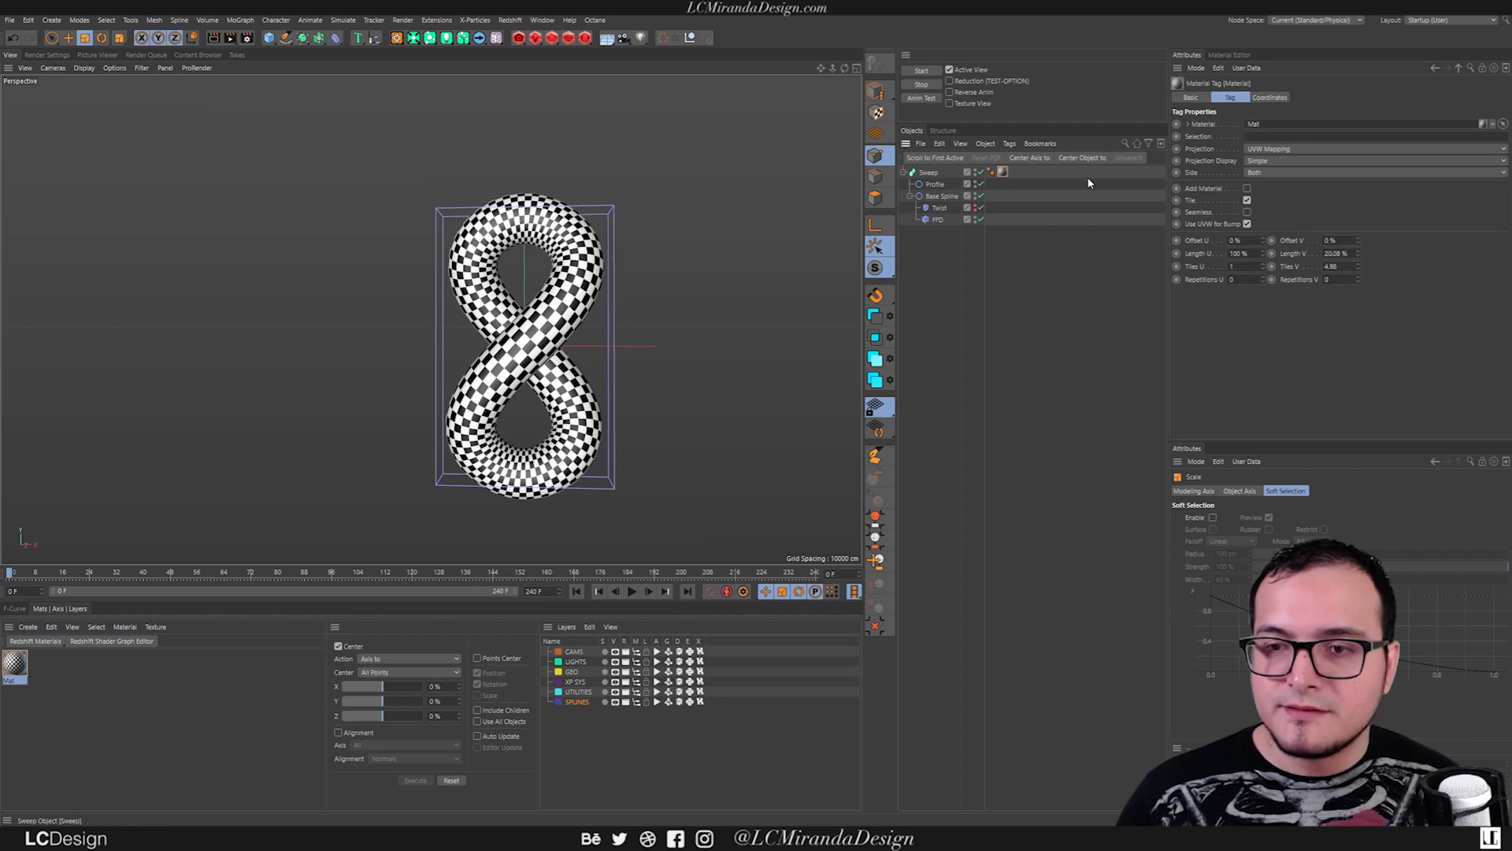
left_click_drag(1340, 267, 1205, 278)
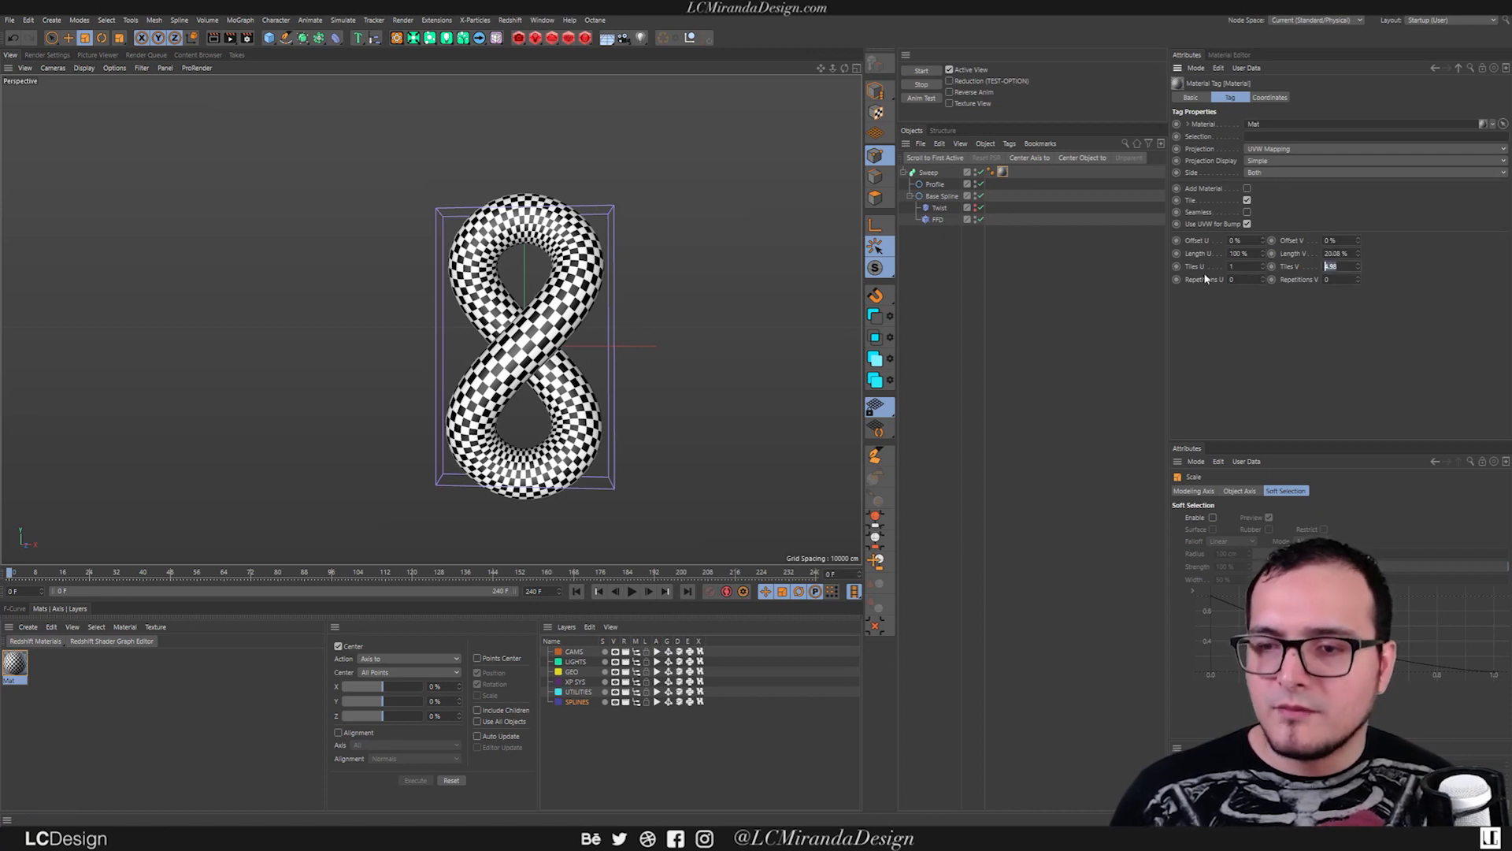
type("1")
key("Return")
mouse_move(521, 349)
left_mouse_down("alt")
mouse_move(635, 352)
mouse_move(522, 351)
left_mouse_up("alt")
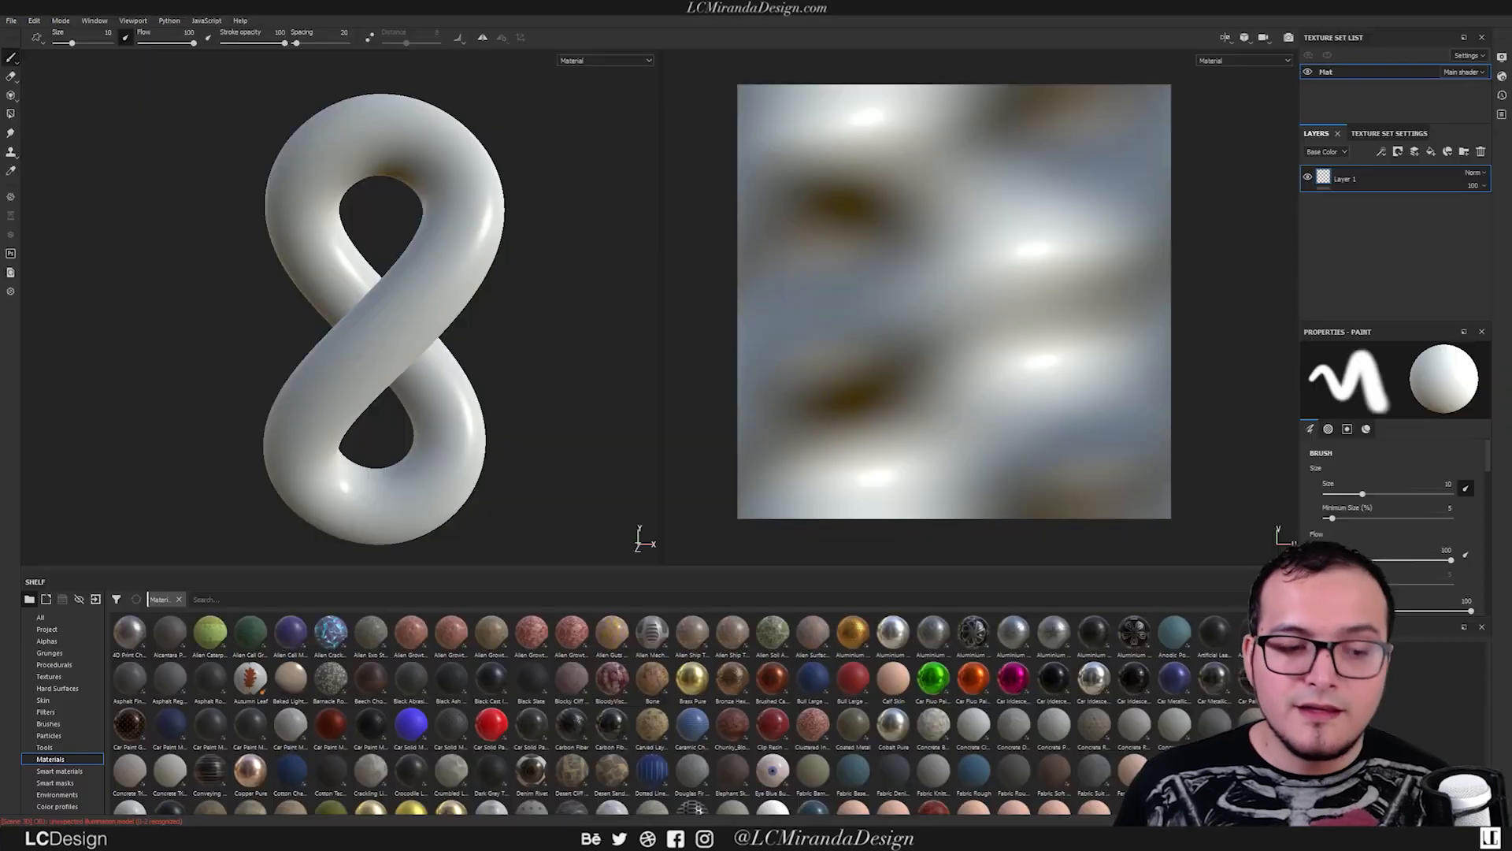
Step: Switch to Substance Painter and apply the Alien Growth Jaws material to the tube
left_click_drag(531, 630, 407, 324)
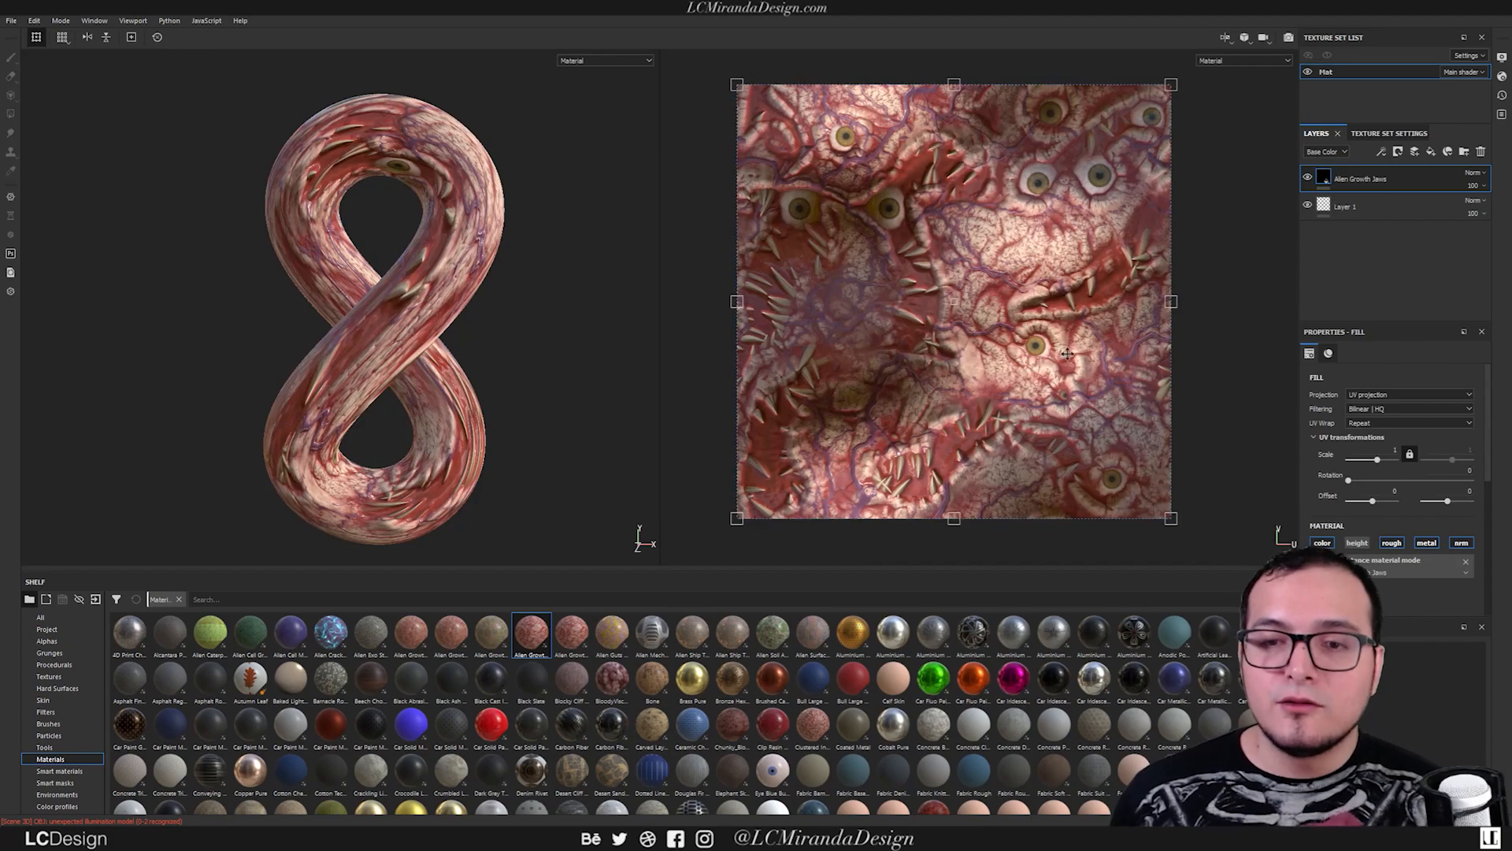
Step: Compress the Alien Growth Jaws fill projection vertically in the 2D view
left_click_drag(954, 85, 954, 446)
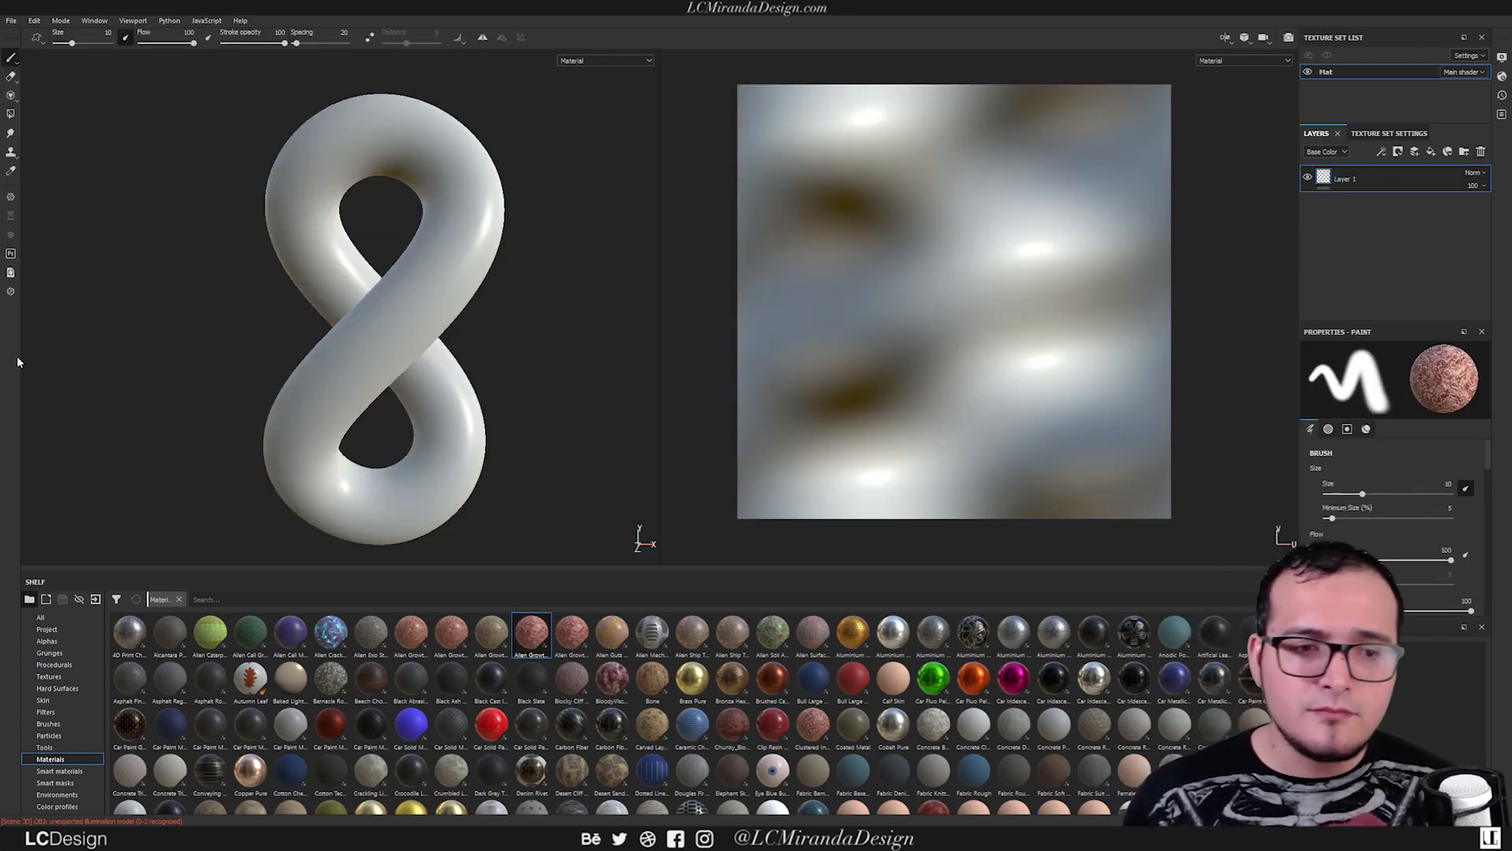
Step: Search Substance Source for "octo" and "eleph" materials, closing its window when done
left_click(10, 291)
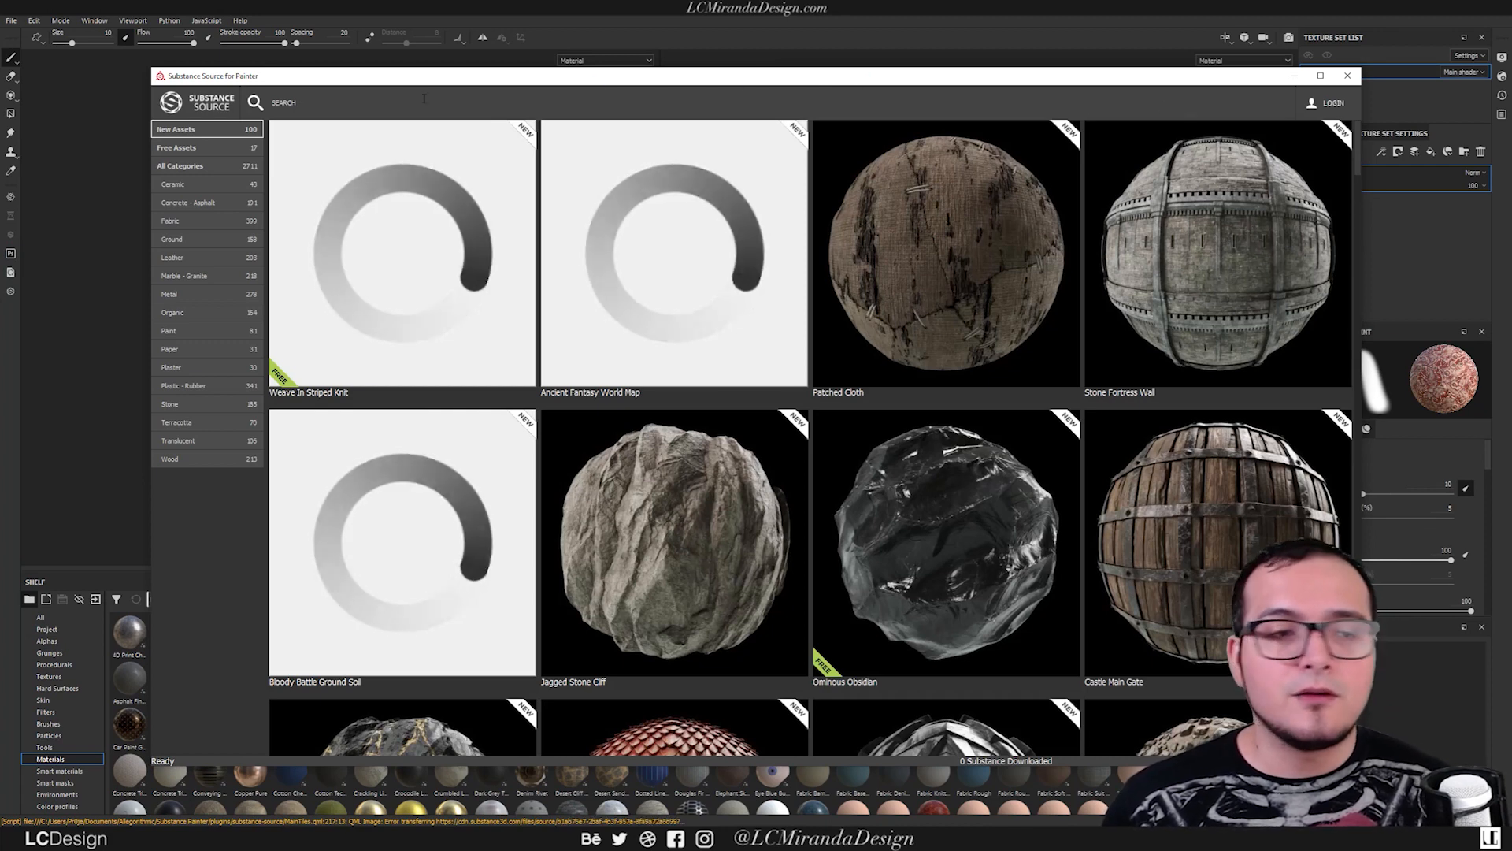
left_click(282, 102)
type("octo")
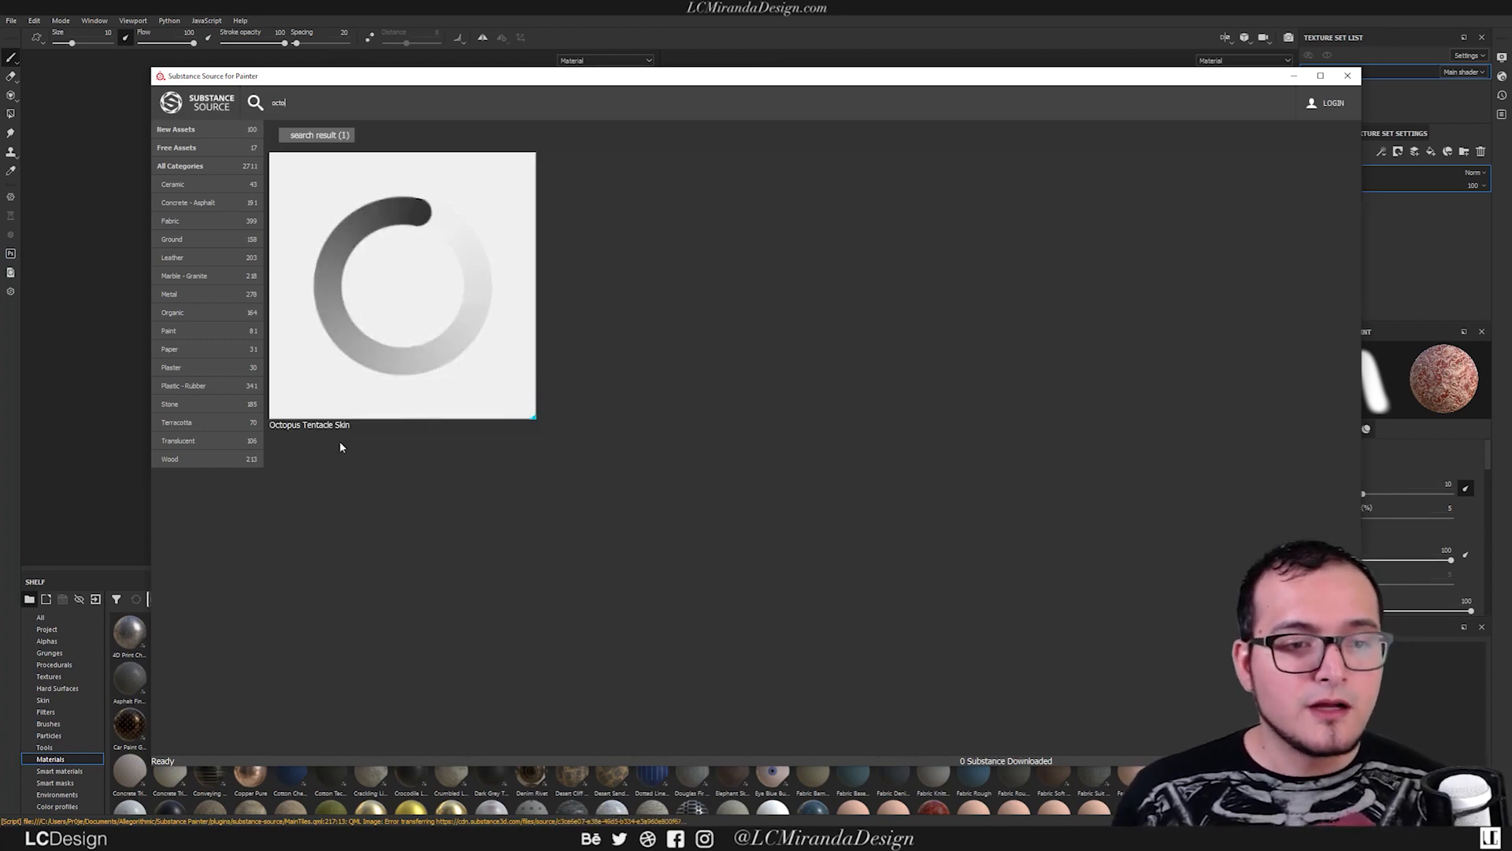
mouse_move(395, 284)
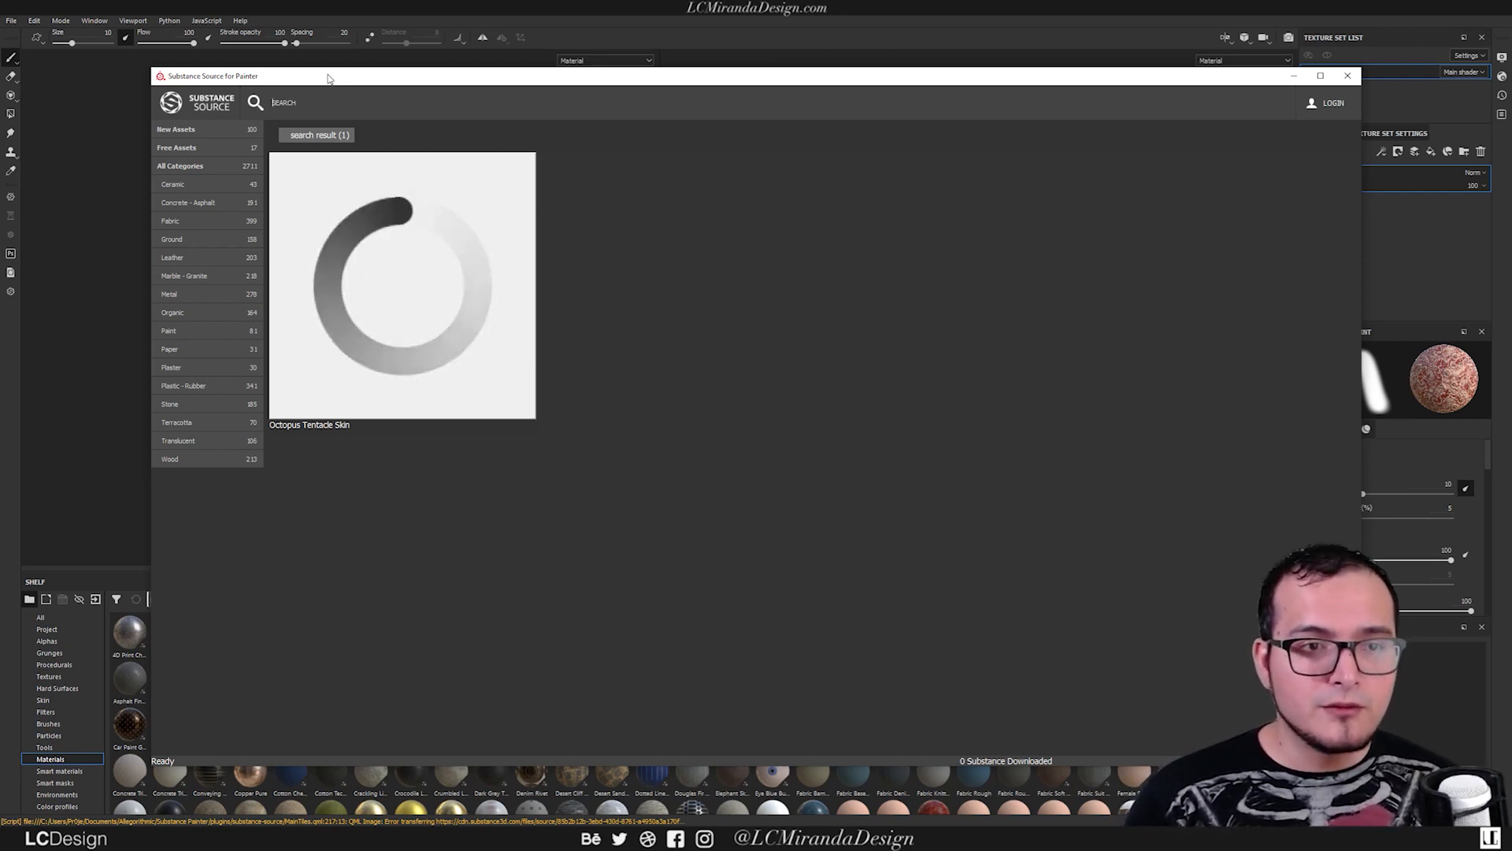
type("eleph")
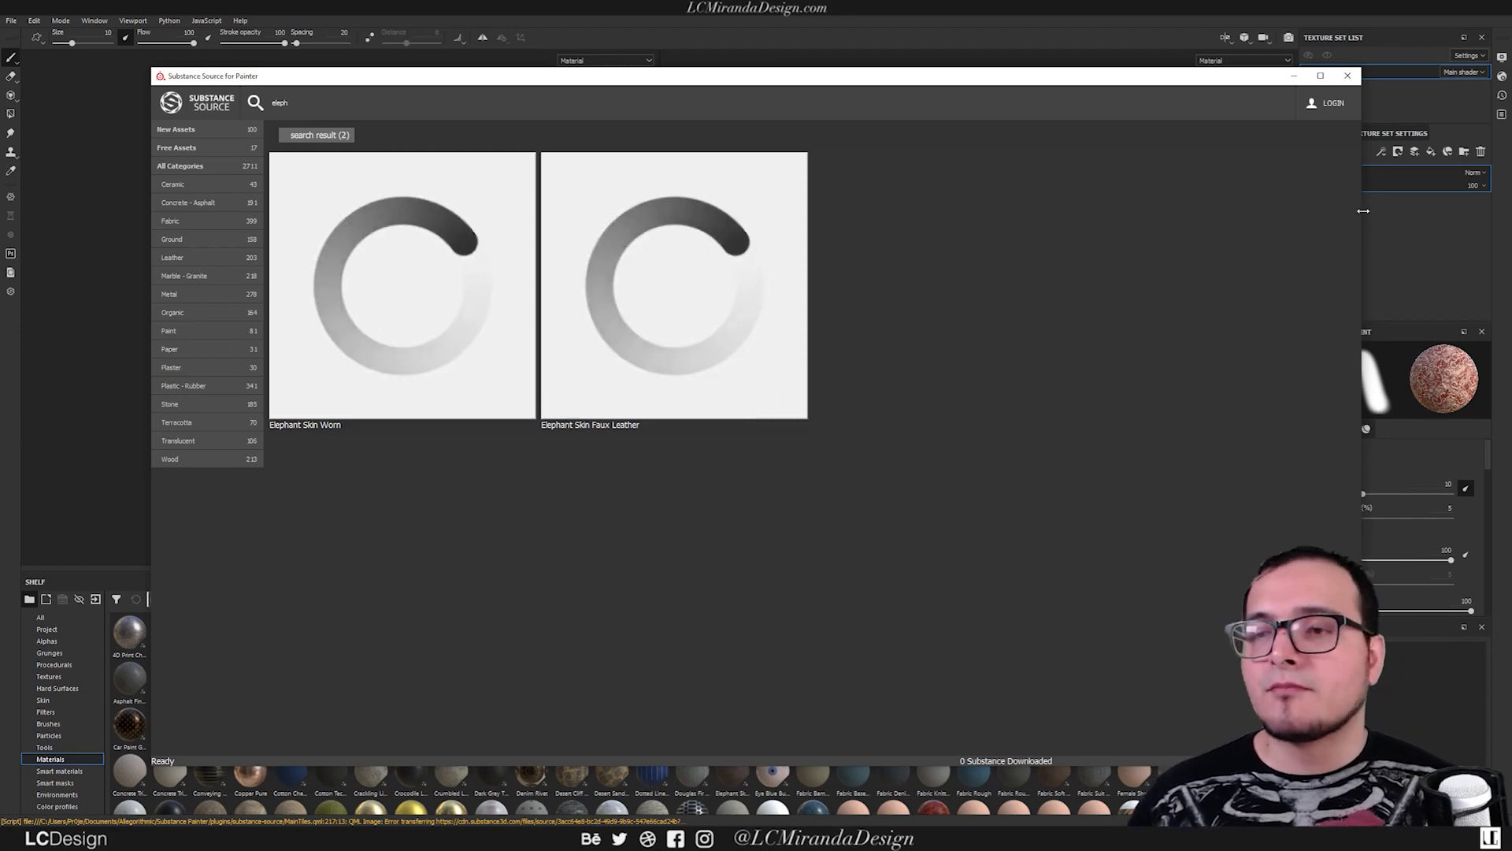
left_click(1348, 76)
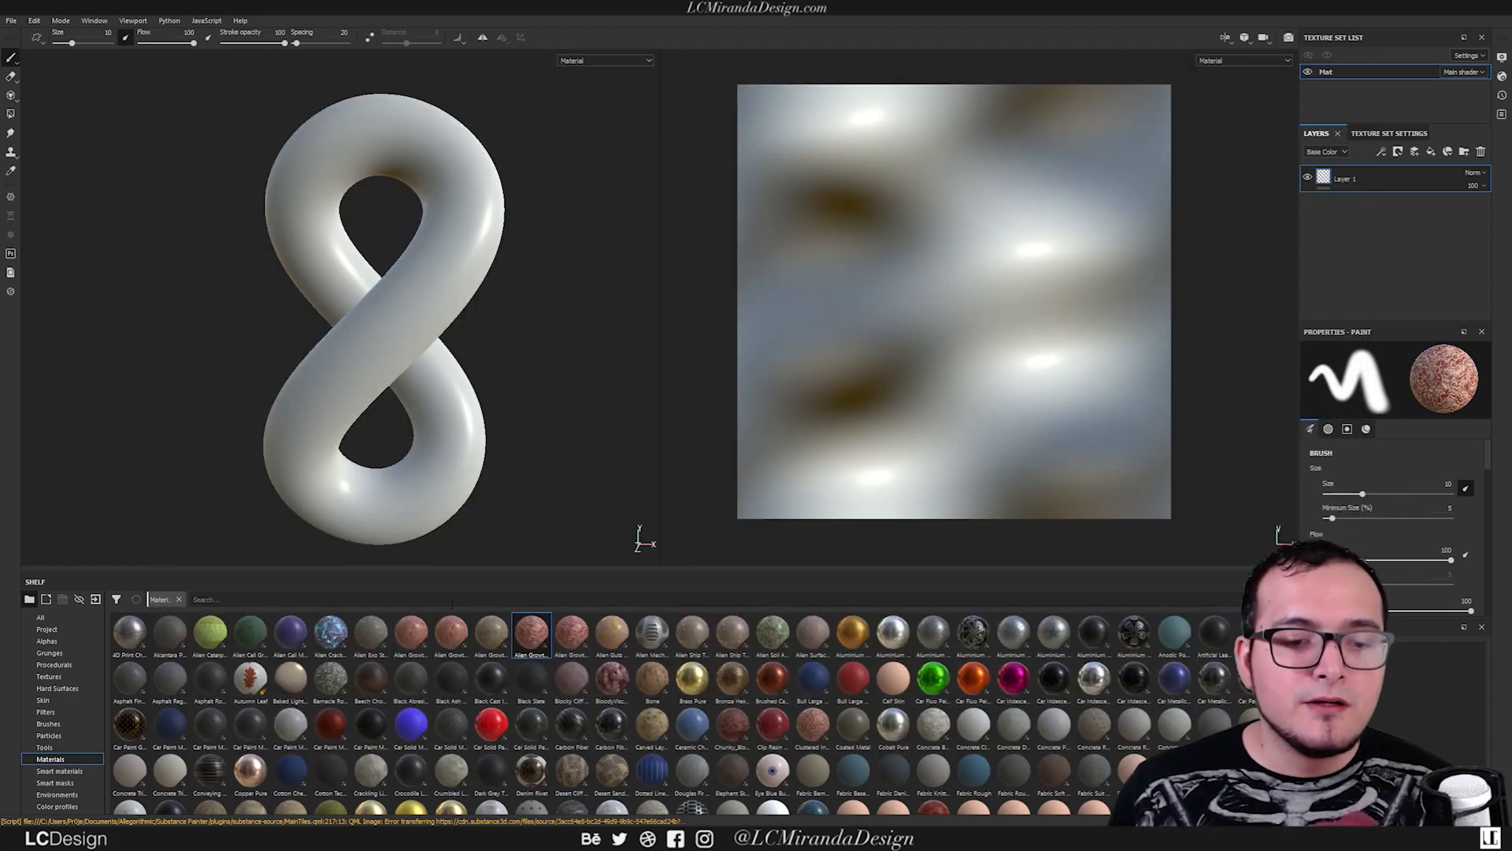
Step: Filter the shelf materials by "octo" and apply Octopus Tentacle Skin to the tube
type("octo")
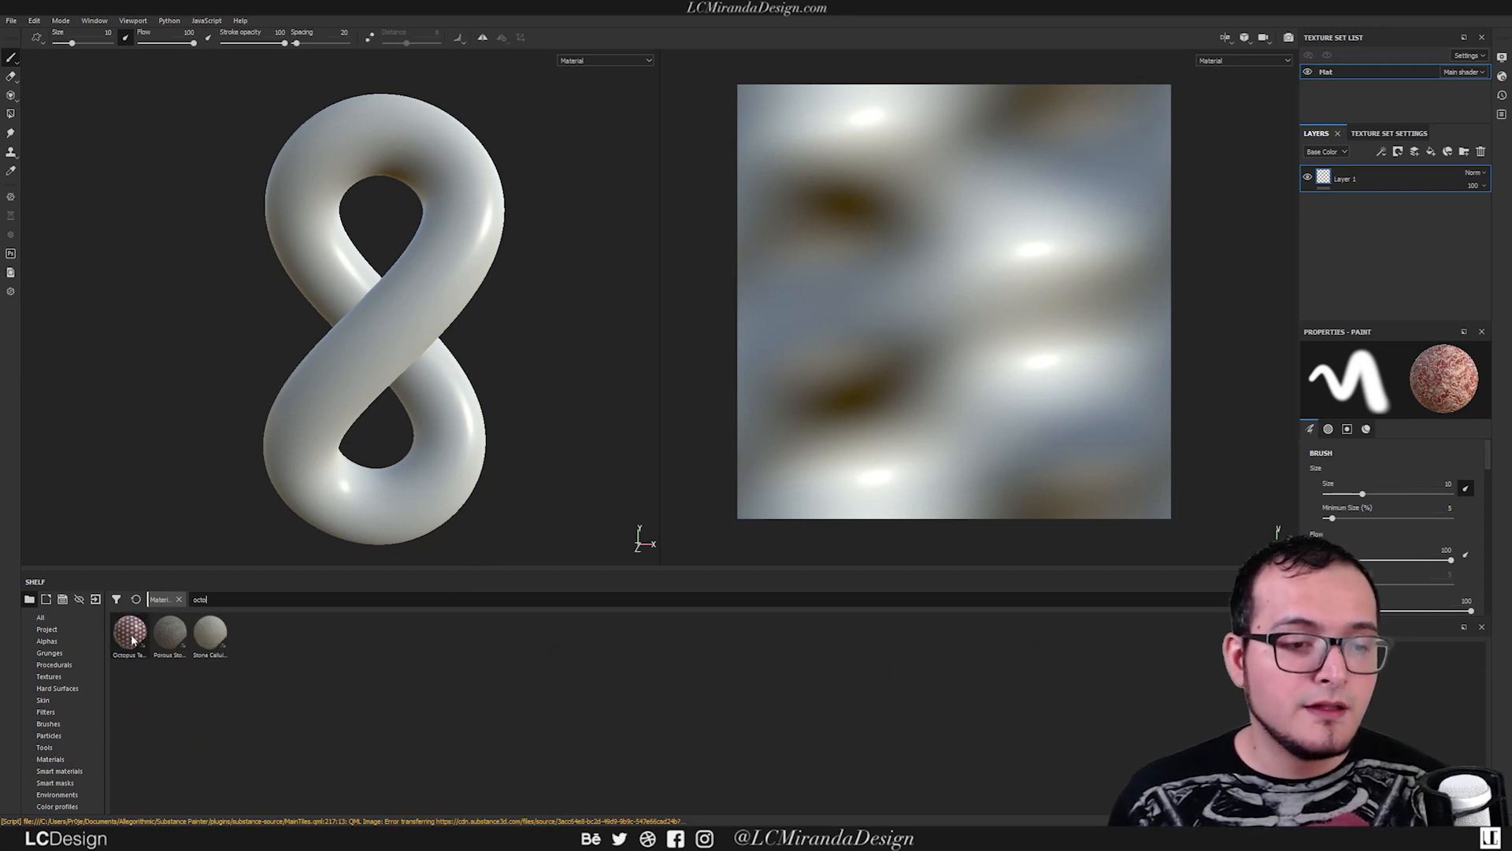
left_click_drag(131, 640, 377, 352)
left_click_drag(398, 300, 441, 291, "alt")
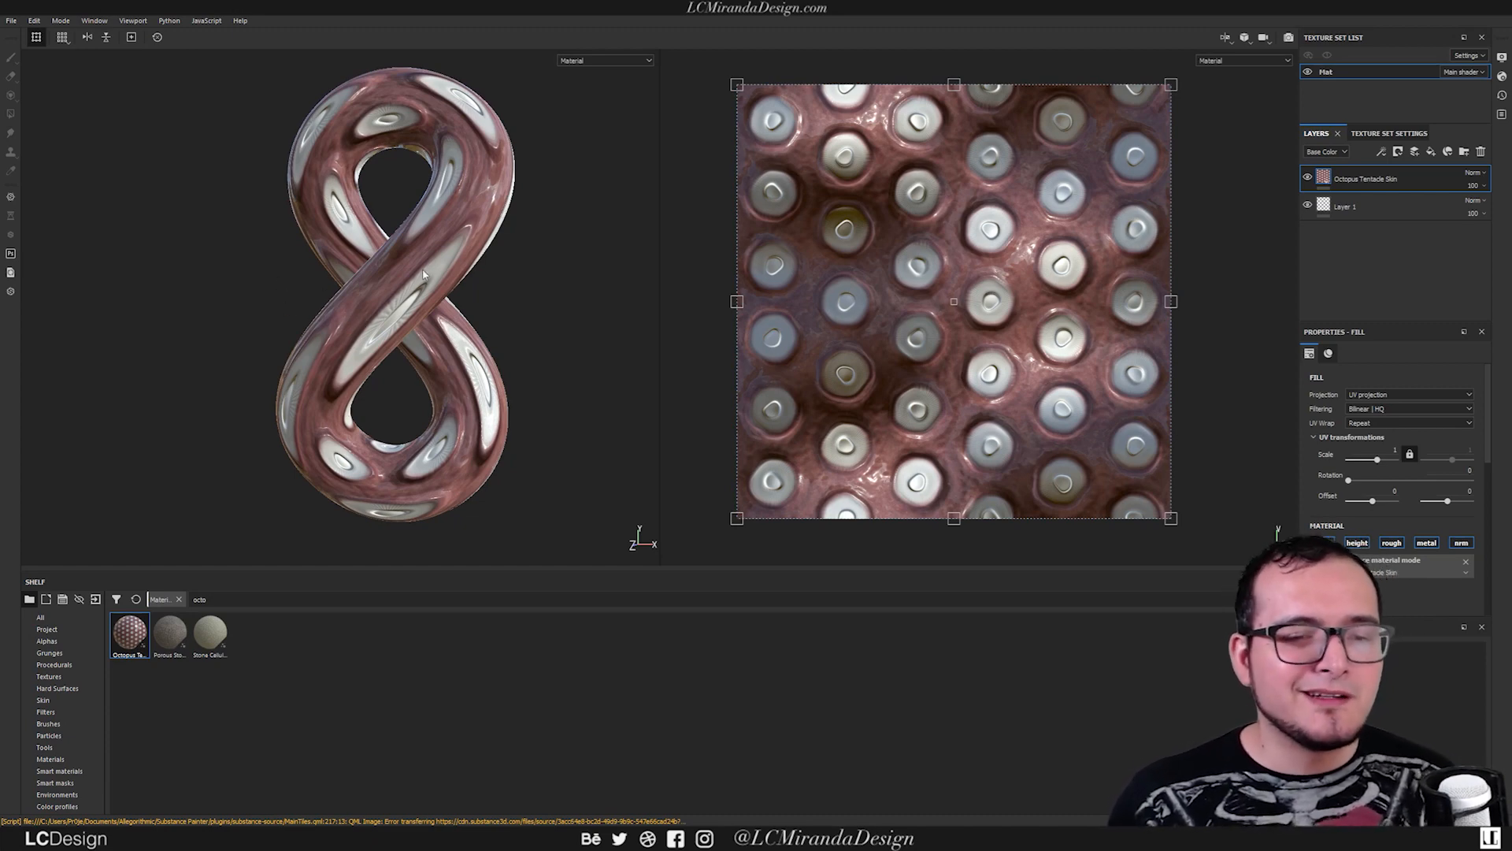
left_click_drag(439, 296, 477, 300, "alt")
middle_click_drag(478, 301, 475, 253, "alt")
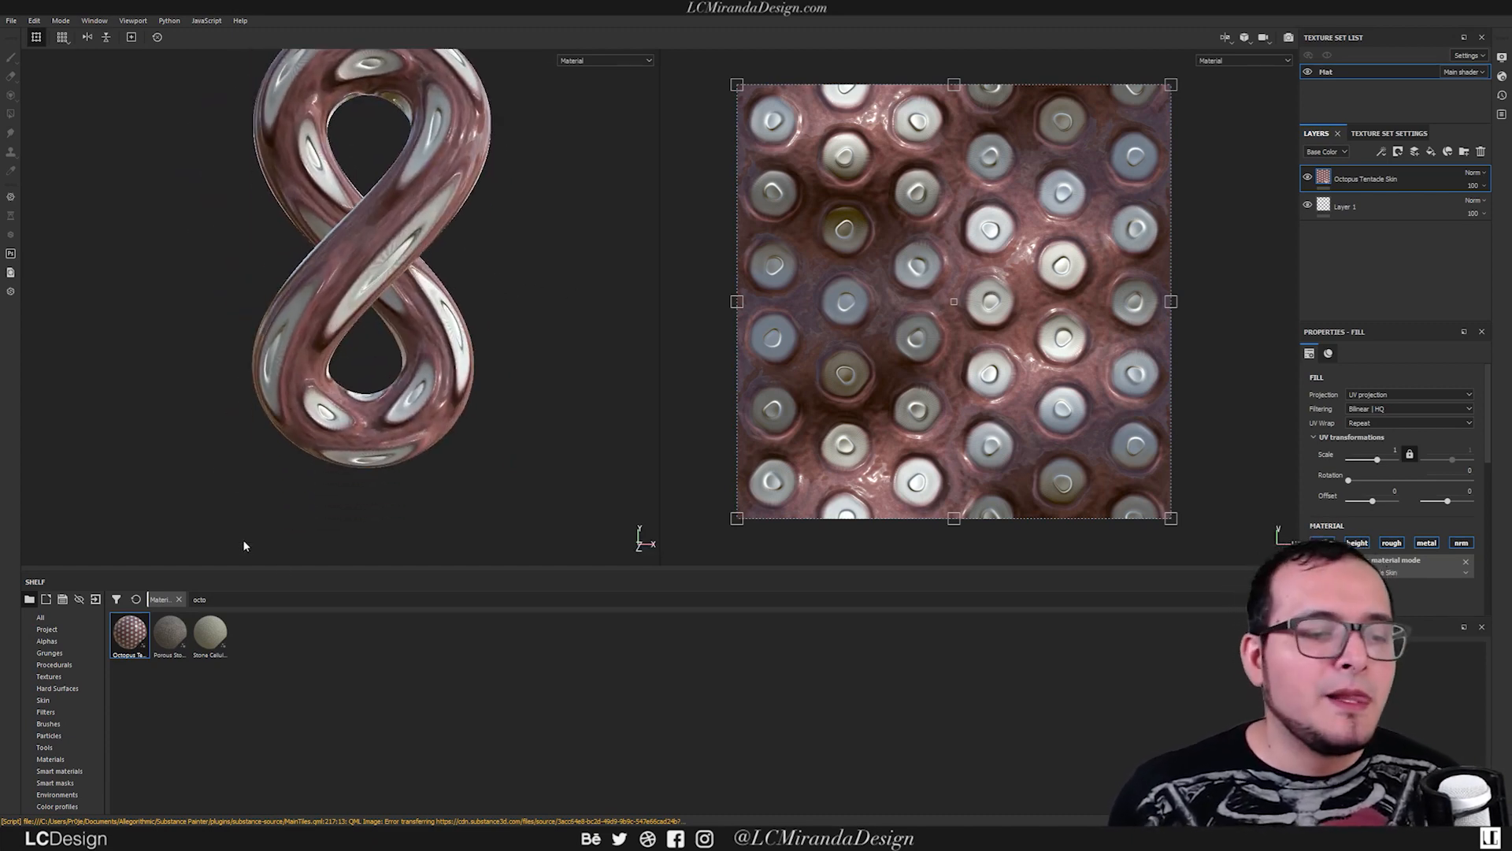
Step: Filter the shelf materials by "elep" and apply Elephant Skin Worn to the tube
type("elep")
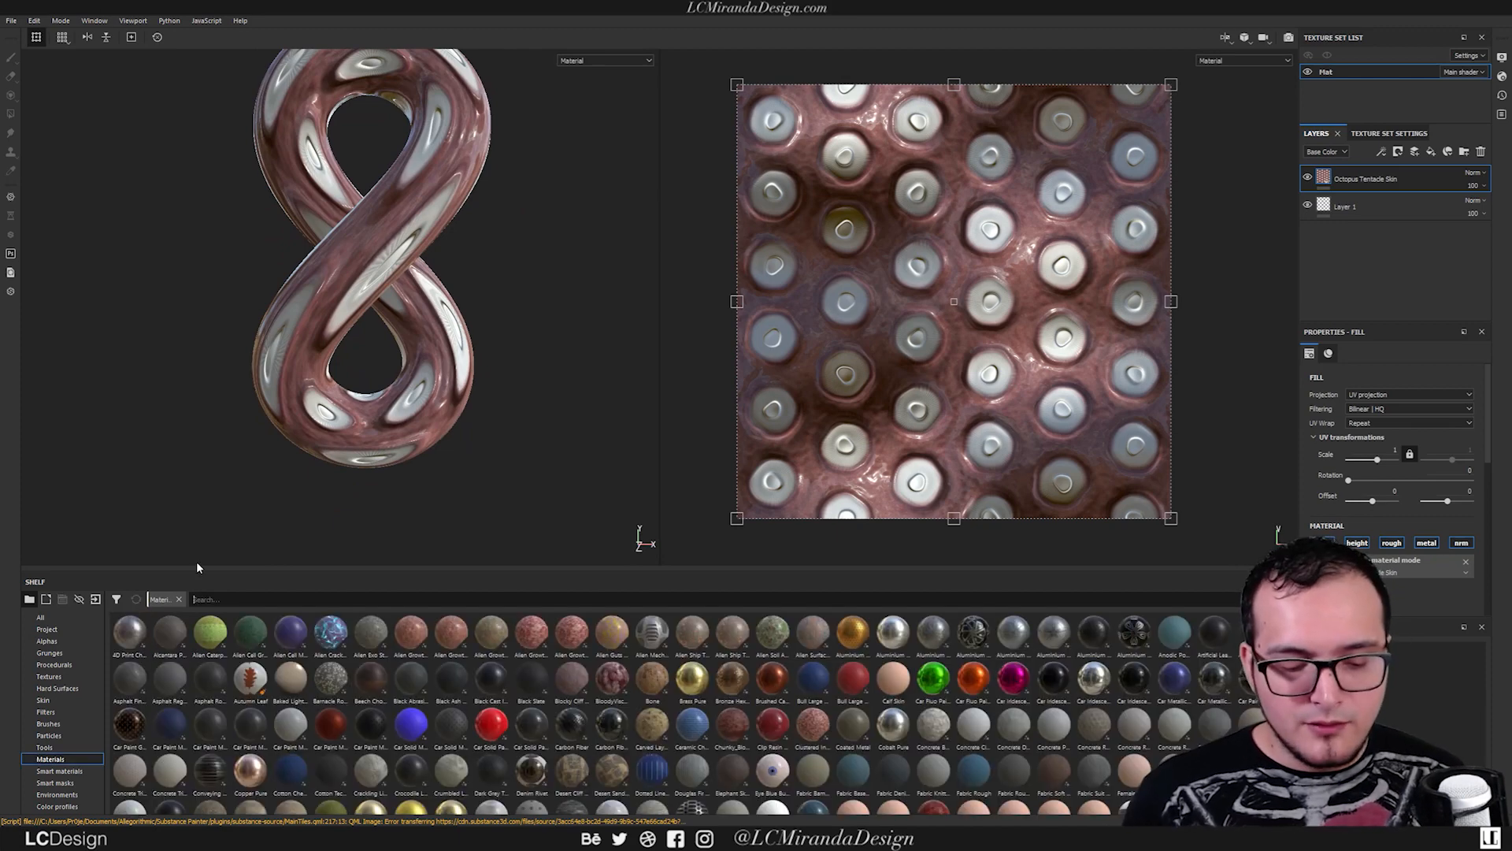
left_click_drag(124, 631, 393, 242)
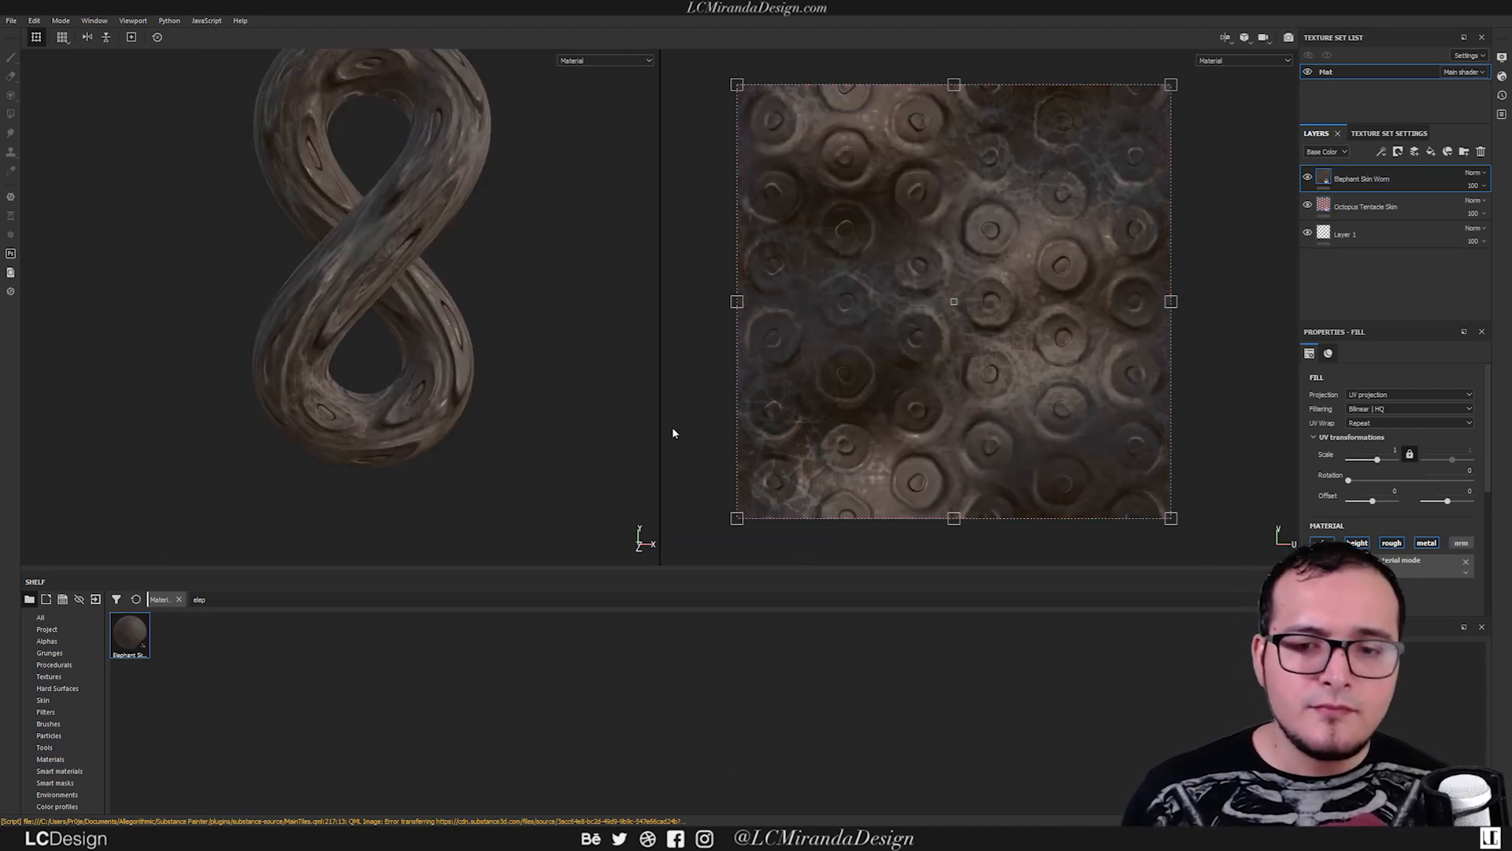
middle_click_drag(456, 226, 506, 255, "alt")
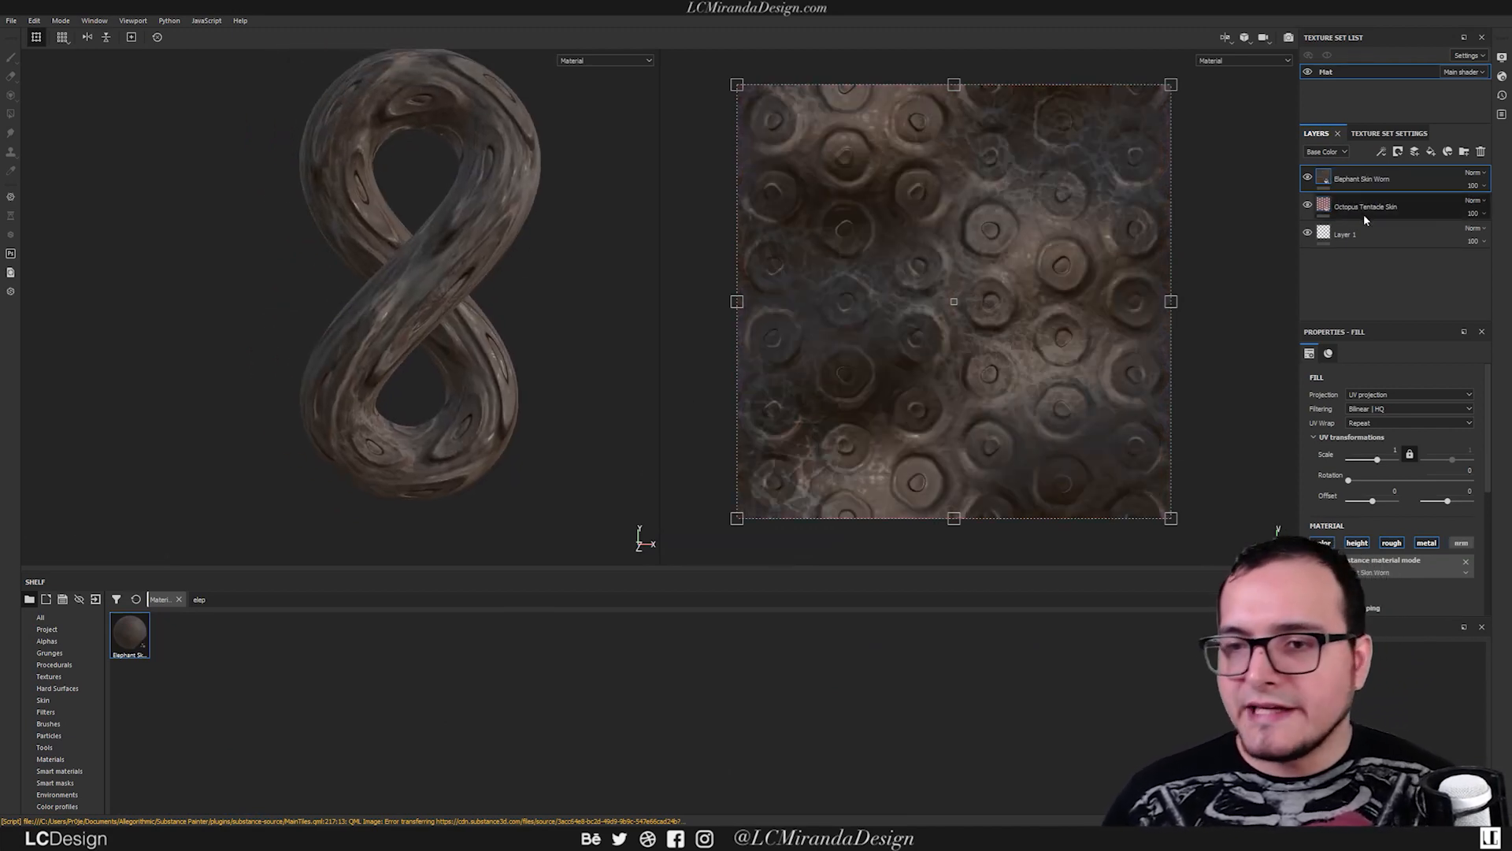
Step: Hide the Elephant Skin Worn layer and compress the Octopus Tentacle Skin projection vertically to a V scale of about 6.67
left_click(1308, 177)
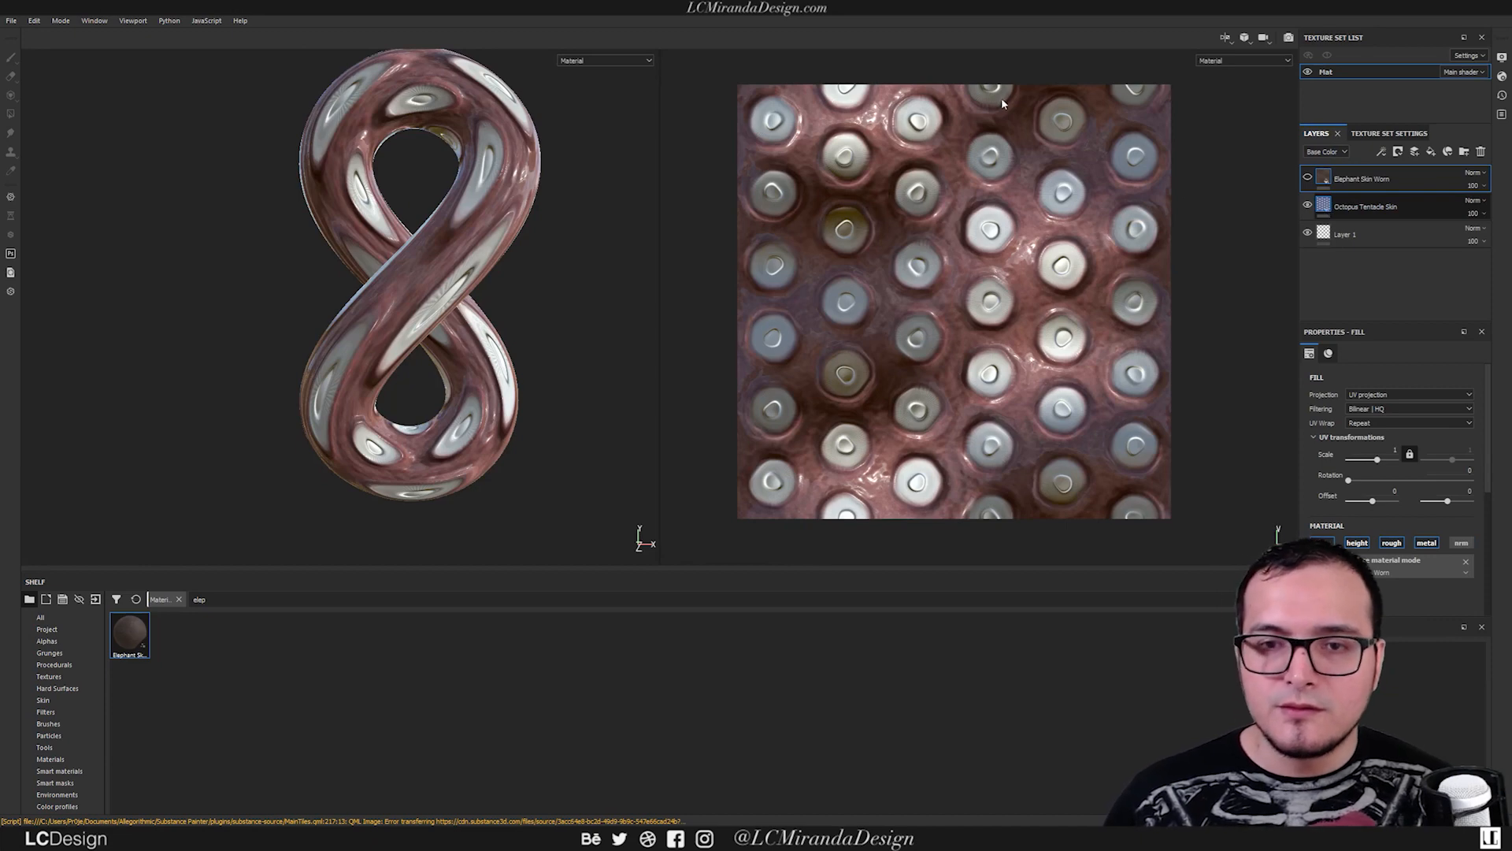
left_click(1430, 203)
left_click_drag(954, 85, 945, 434)
left_click_drag(512, 272, 433, 272, "alt")
left_click_drag(958, 438, 958, 460)
left_click_drag(438, 255, 526, 272, "alt")
scroll(537, 254, "up", 3)
middle_click_drag(537, 254, 548, 204, "alt")
scroll(572, 193, "up", 5)
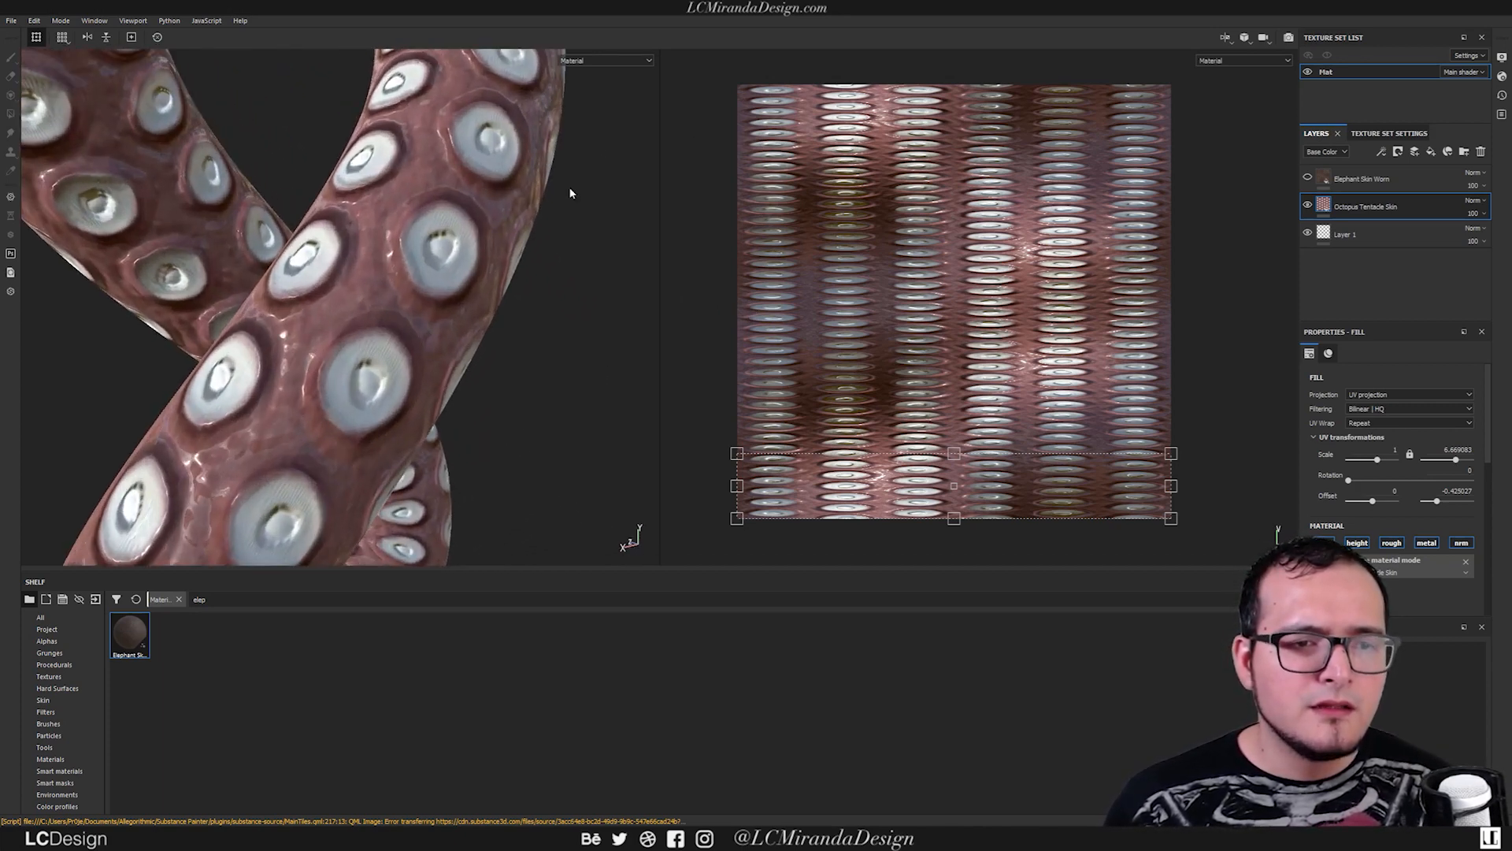
Step: Examine the shape and proportions of the suckers along the tube up close from several angles
left_click_drag(572, 193, 432, 284, "alt")
left_click_drag(954, 454, 954, 454)
left_click_drag(489, 355, 358, 240, "alt")
right_click_drag(358, 240, 615, 206, "alt")
left_click_drag(954, 454, 950, 453)
right_click_drag(234, 296, 206, 304, "alt")
middle_click_drag(264, 307, 310, 300, "alt")
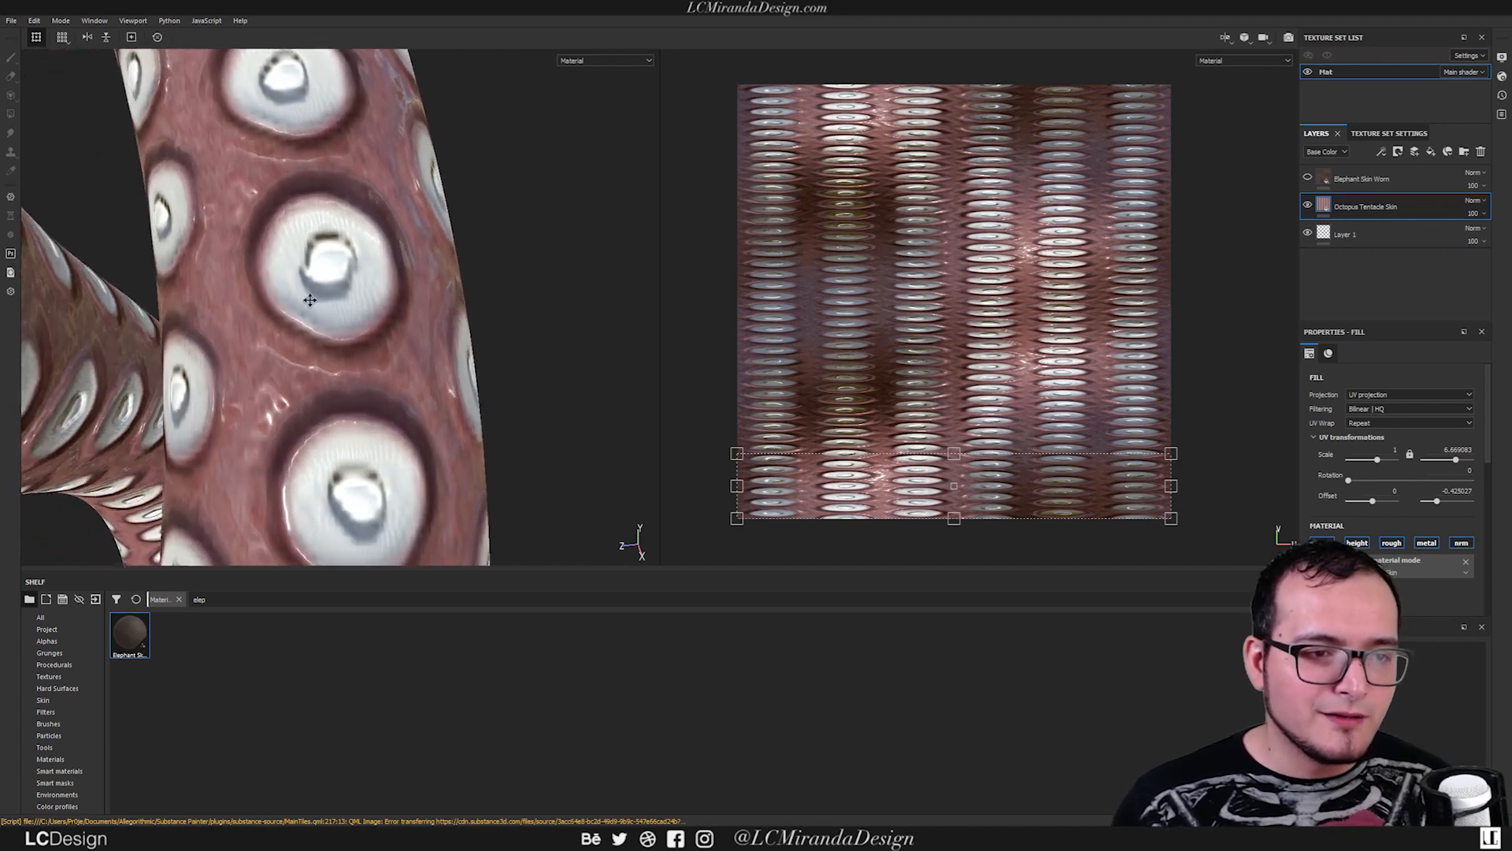
left_click_drag(311, 301, 401, 291, "alt")
right_click_drag(236, 347, 11, 360, "alt")
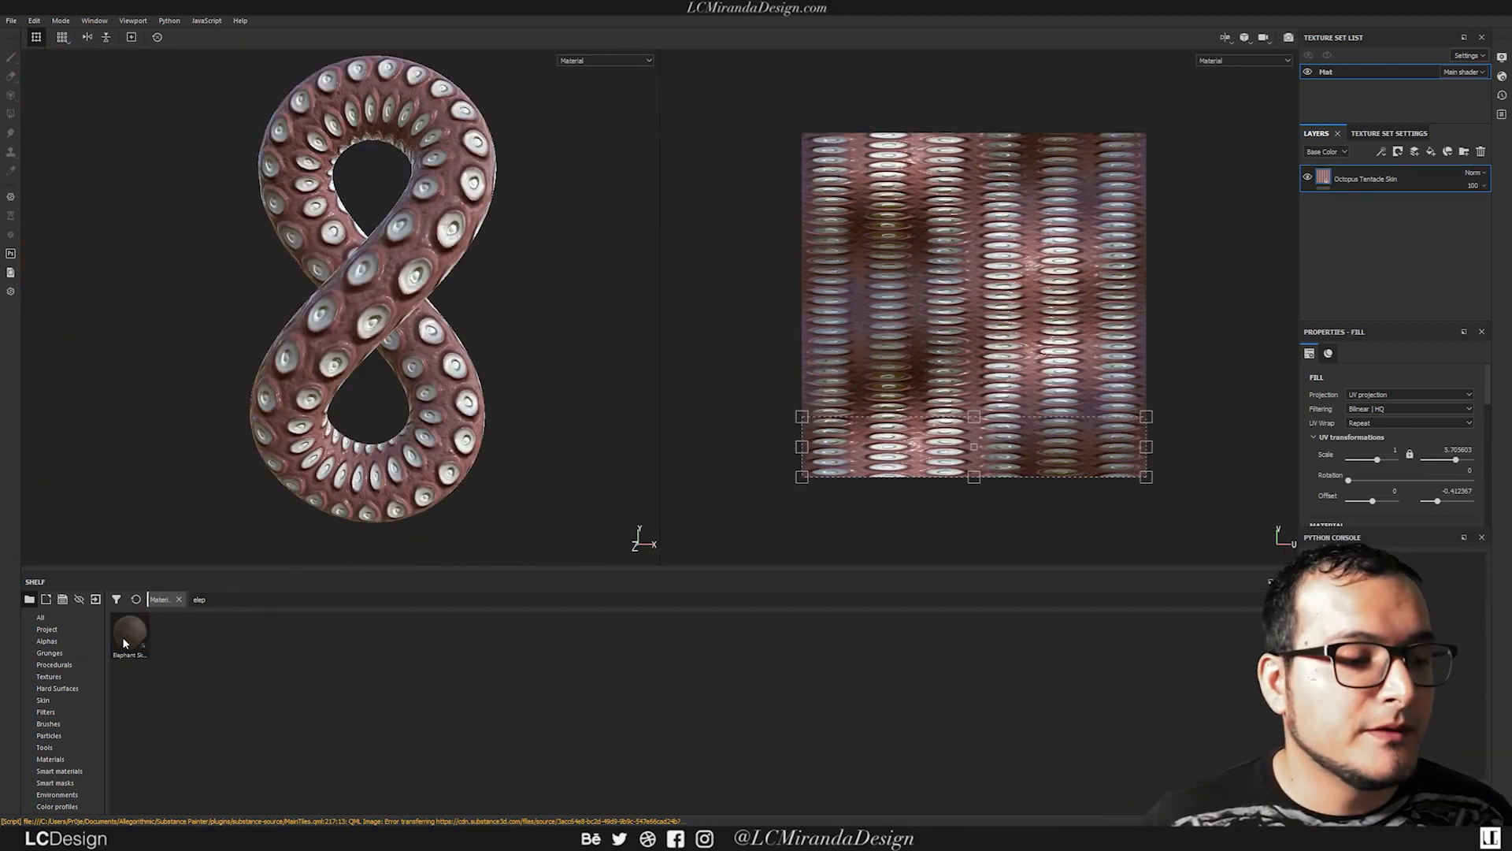
Step: Apply Elephant Skin Worn over the octopus skin and inspect the combined surface on the tube
left_click_drag(127, 636, 249, 275)
middle_click_drag(483, 280, 405, 297, "alt")
left_click_drag(406, 297, 408, 248, "alt")
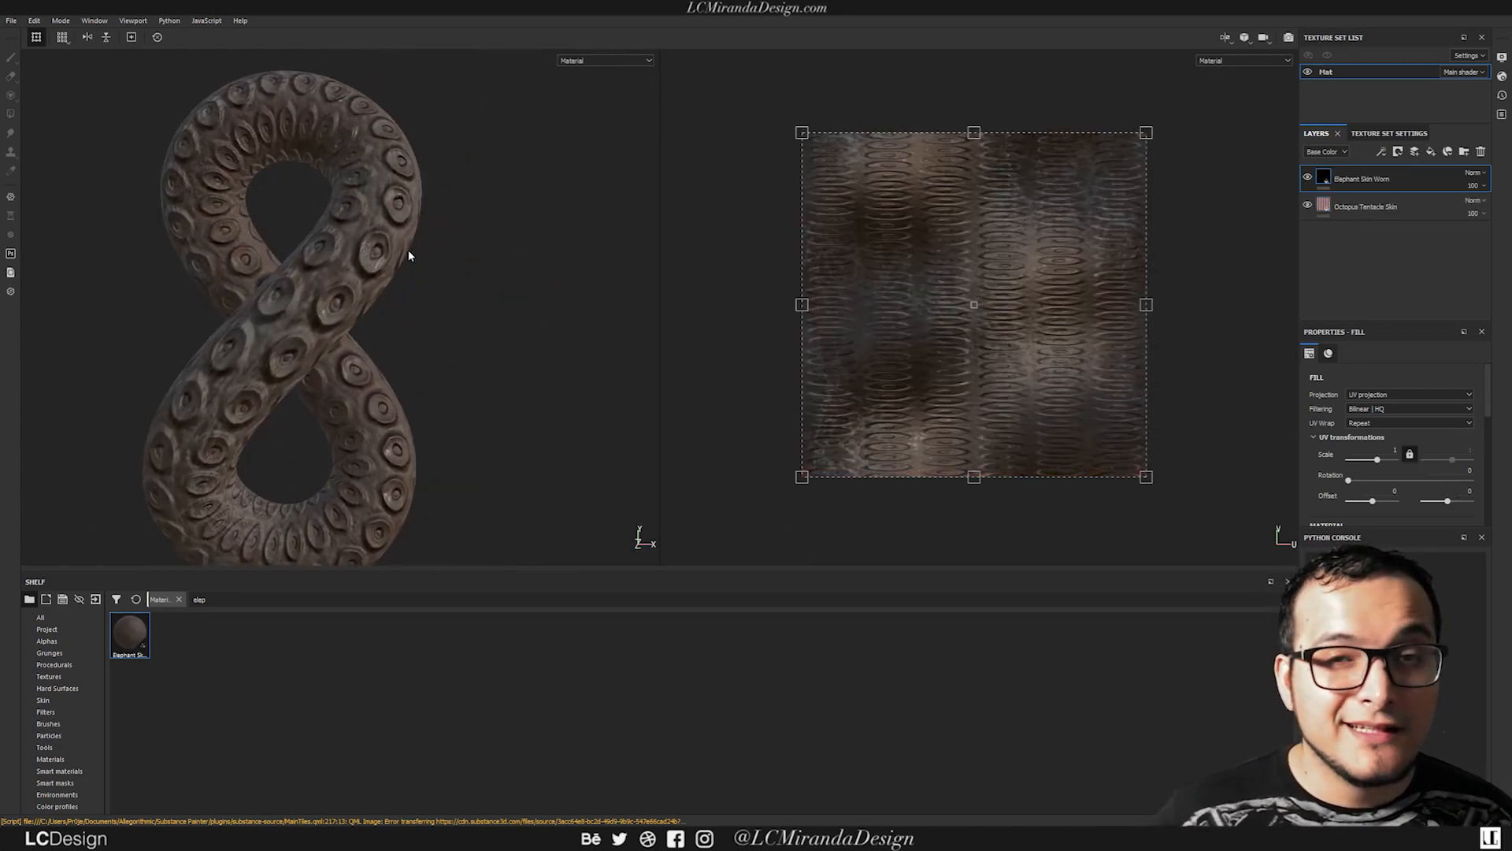
left_click_drag(277, 304, 370, 290, "alt")
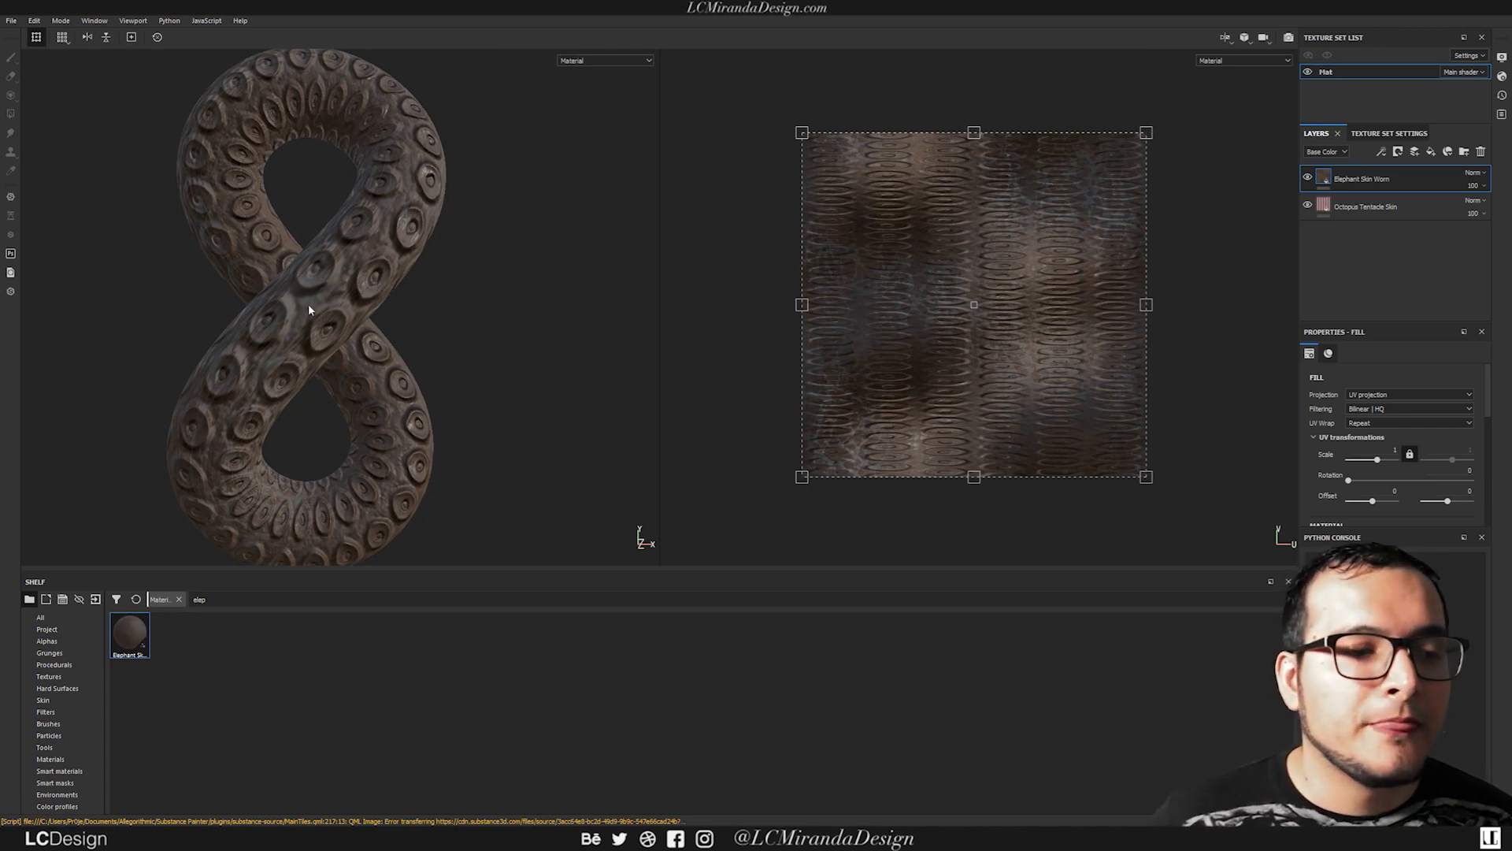
mouse_move(328, 238)
left_mouse_down("alt")
mouse_move(450, 262)
mouse_move(306, 228)
left_mouse_up("alt")
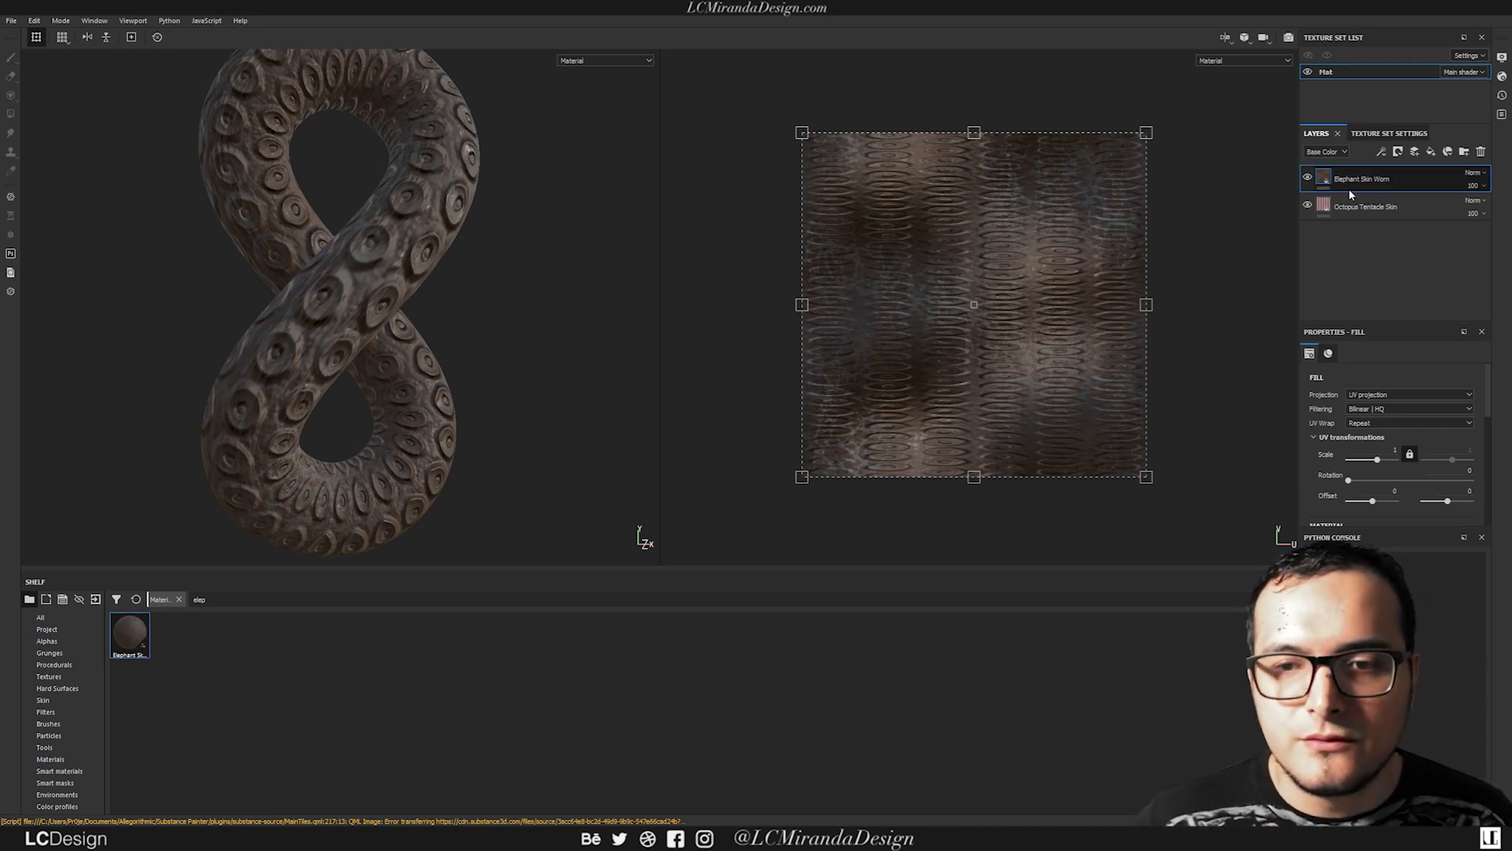
Step: Move the Elephant Skin Worn layer below Octopus Tentacle Skin and swap the two layers back
left_click_drag(1397, 182, 1396, 228)
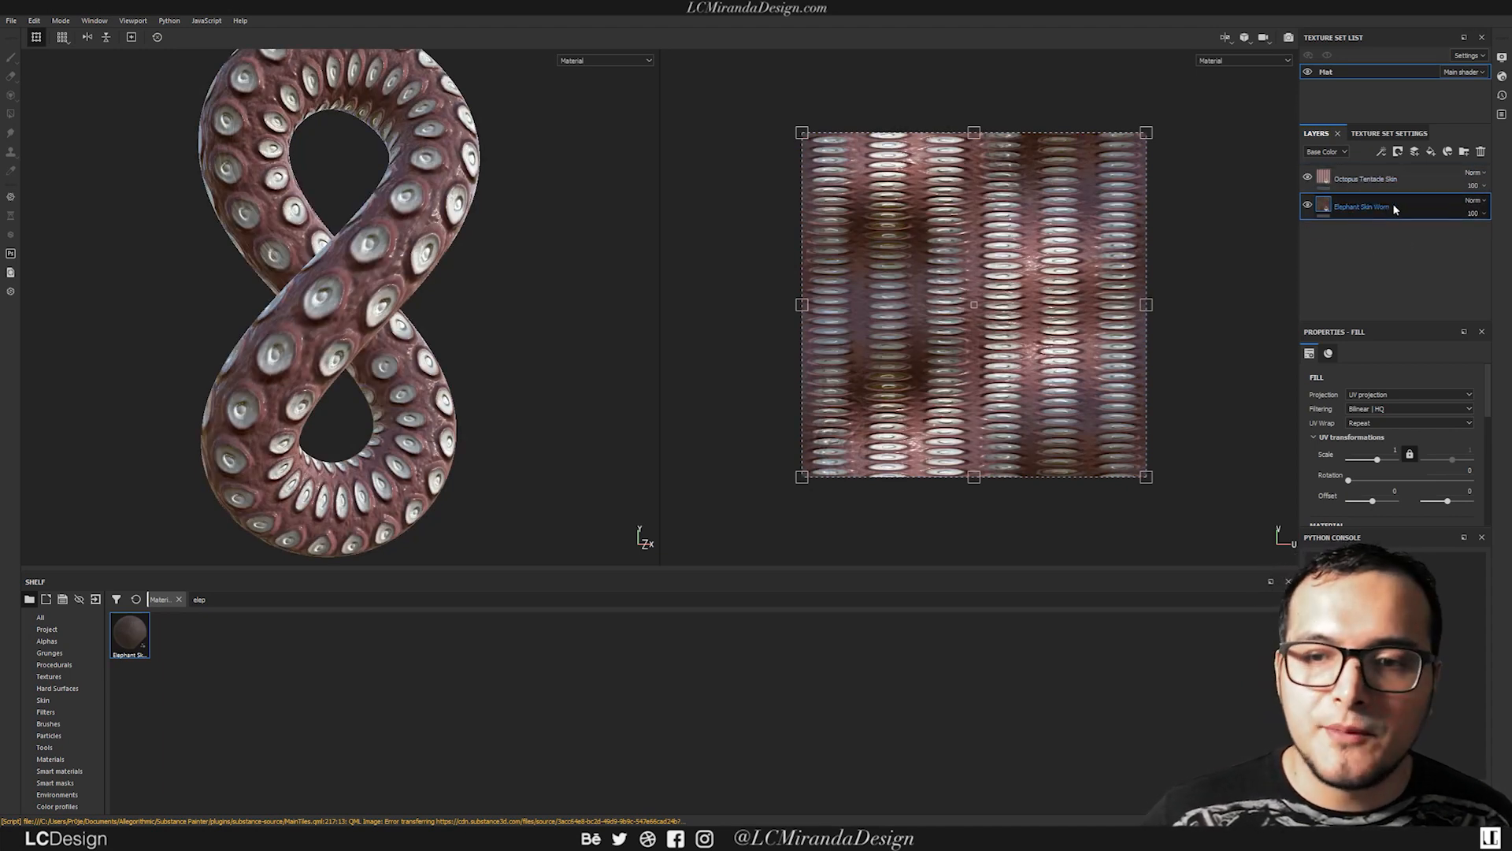
left_click_drag(1390, 179, 1387, 238)
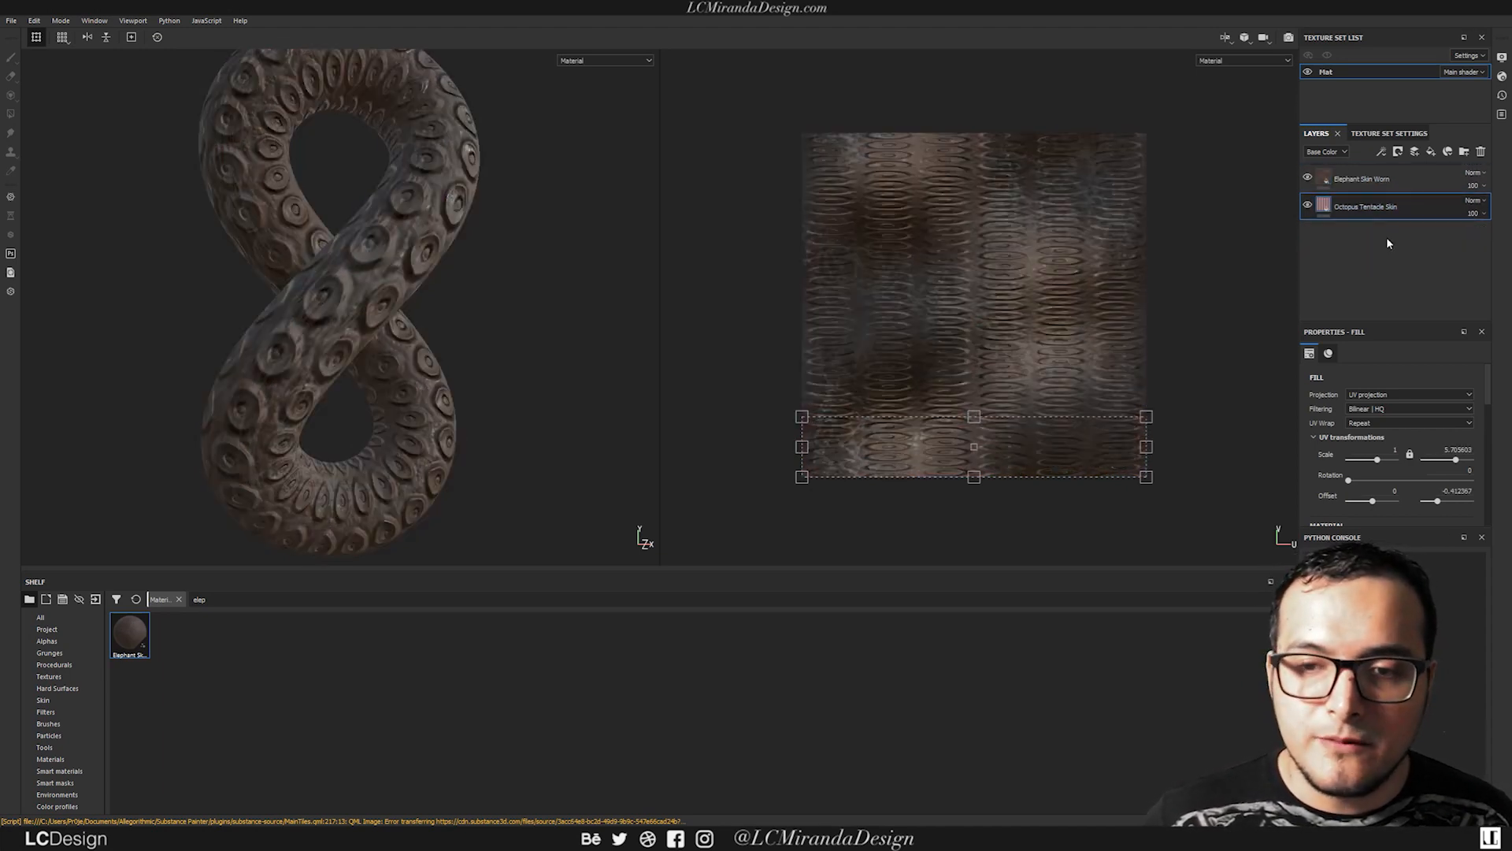
Step: Set the Elephant Skin Worn layer's blending mode for the Normal channel to Replace
left_click(1358, 182)
left_click(1345, 152)
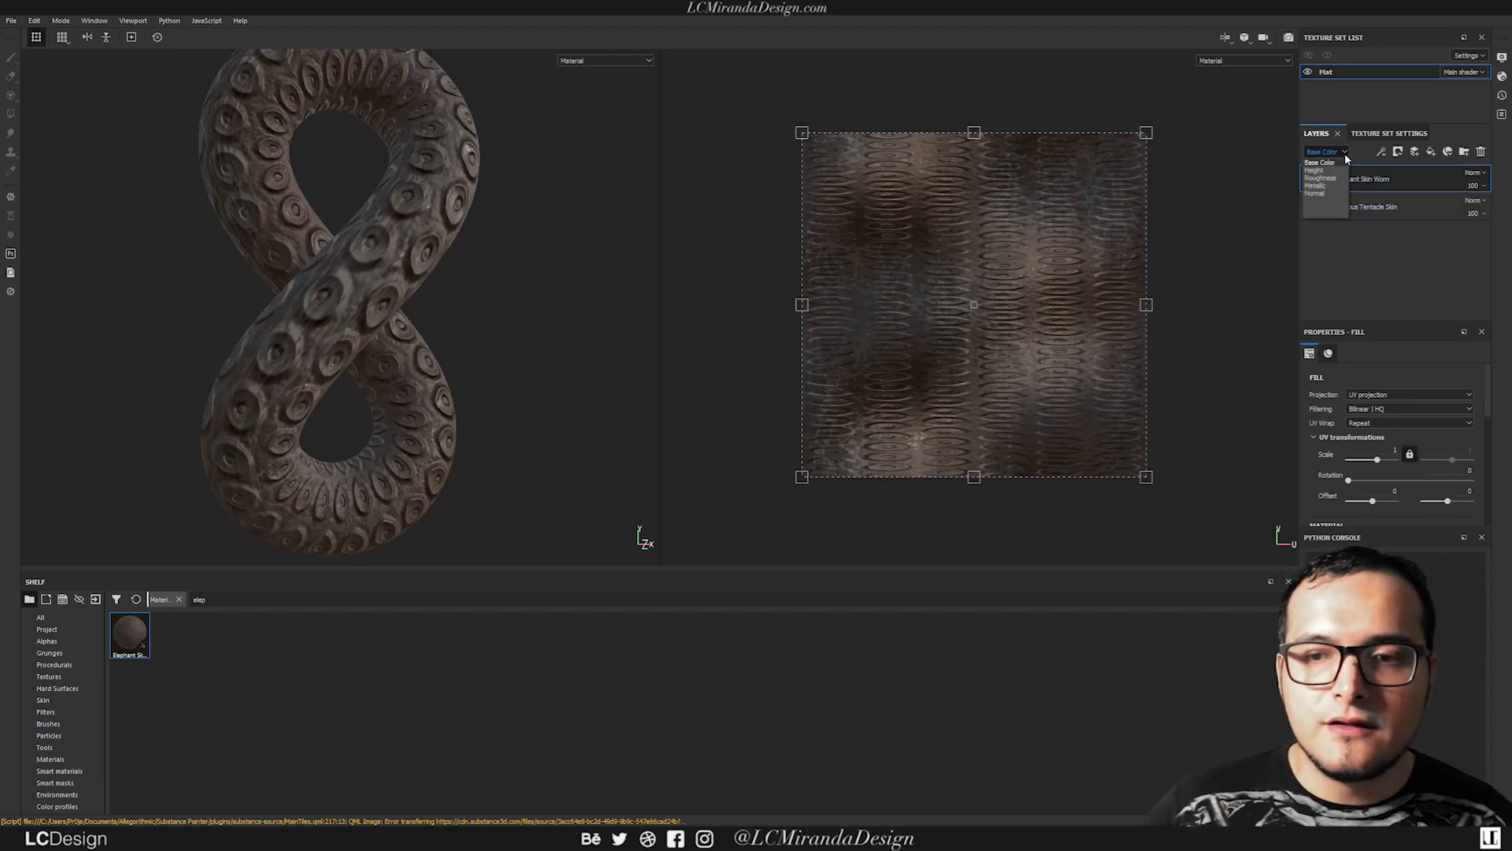
left_click(1335, 194)
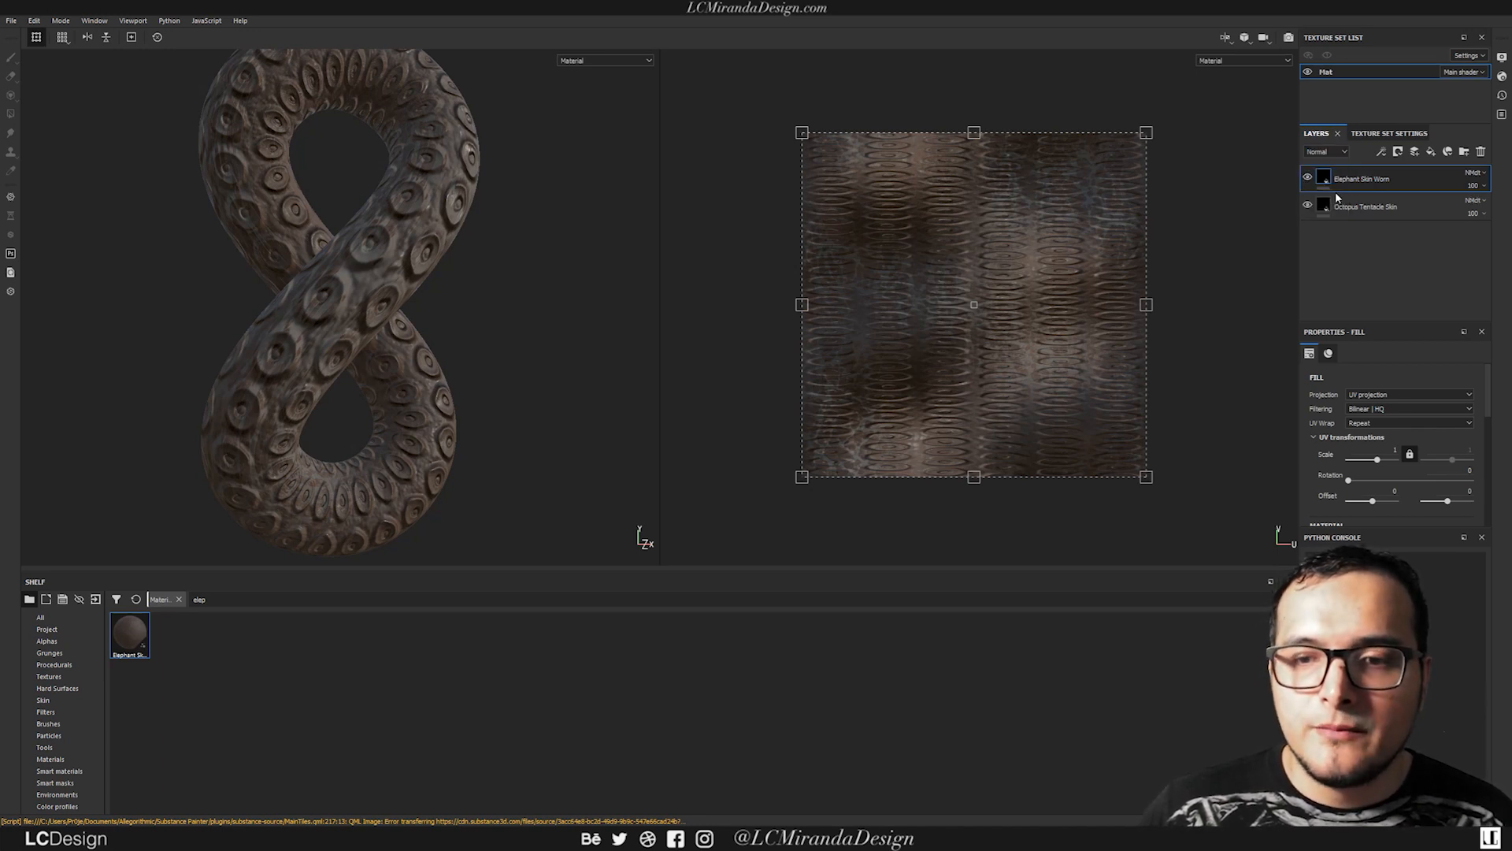
left_click(1331, 154)
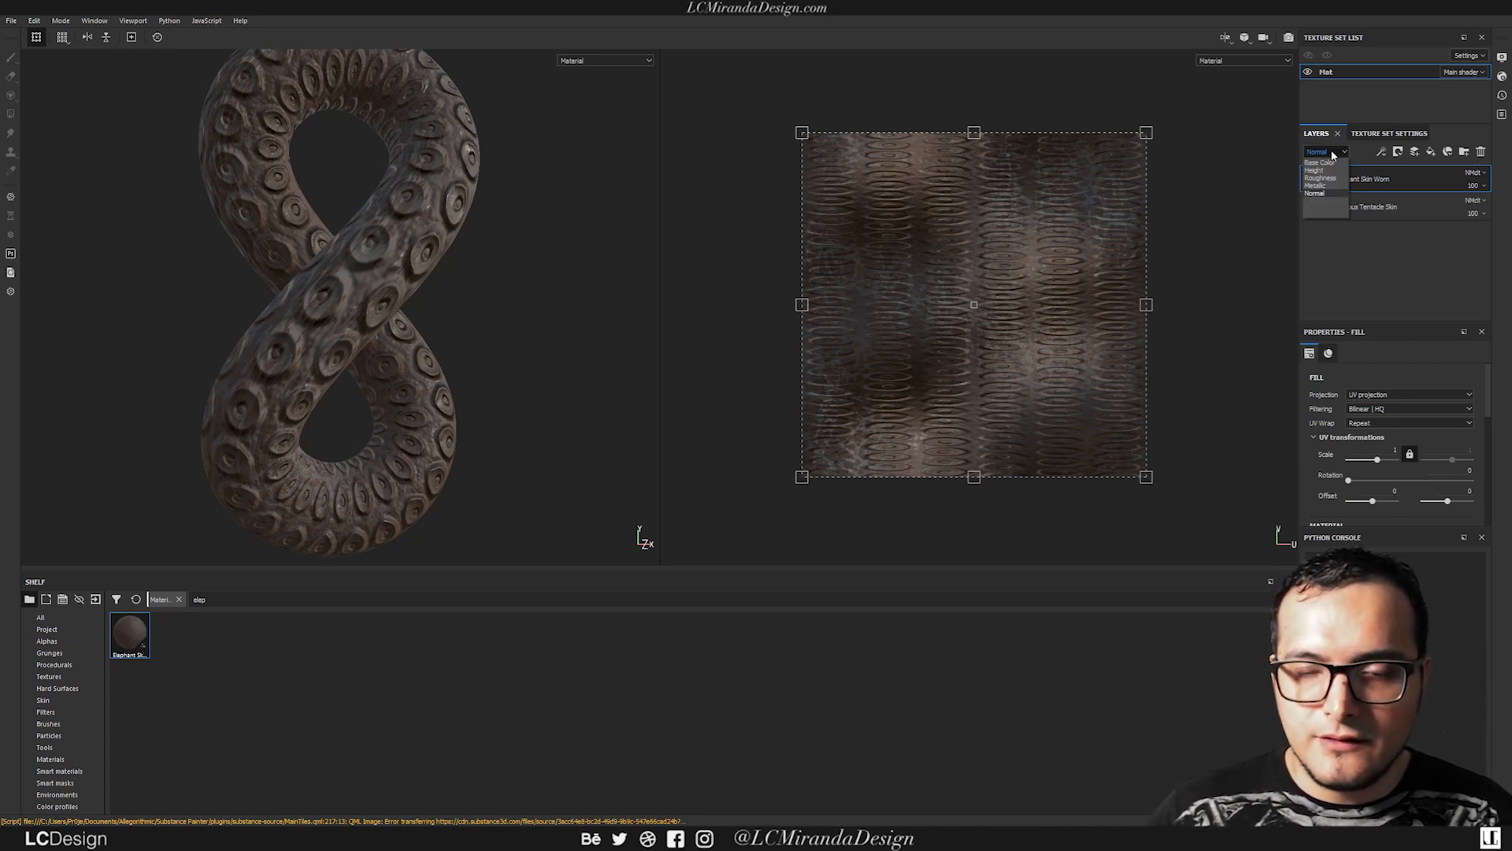
left_click(1323, 195)
left_click(1473, 173)
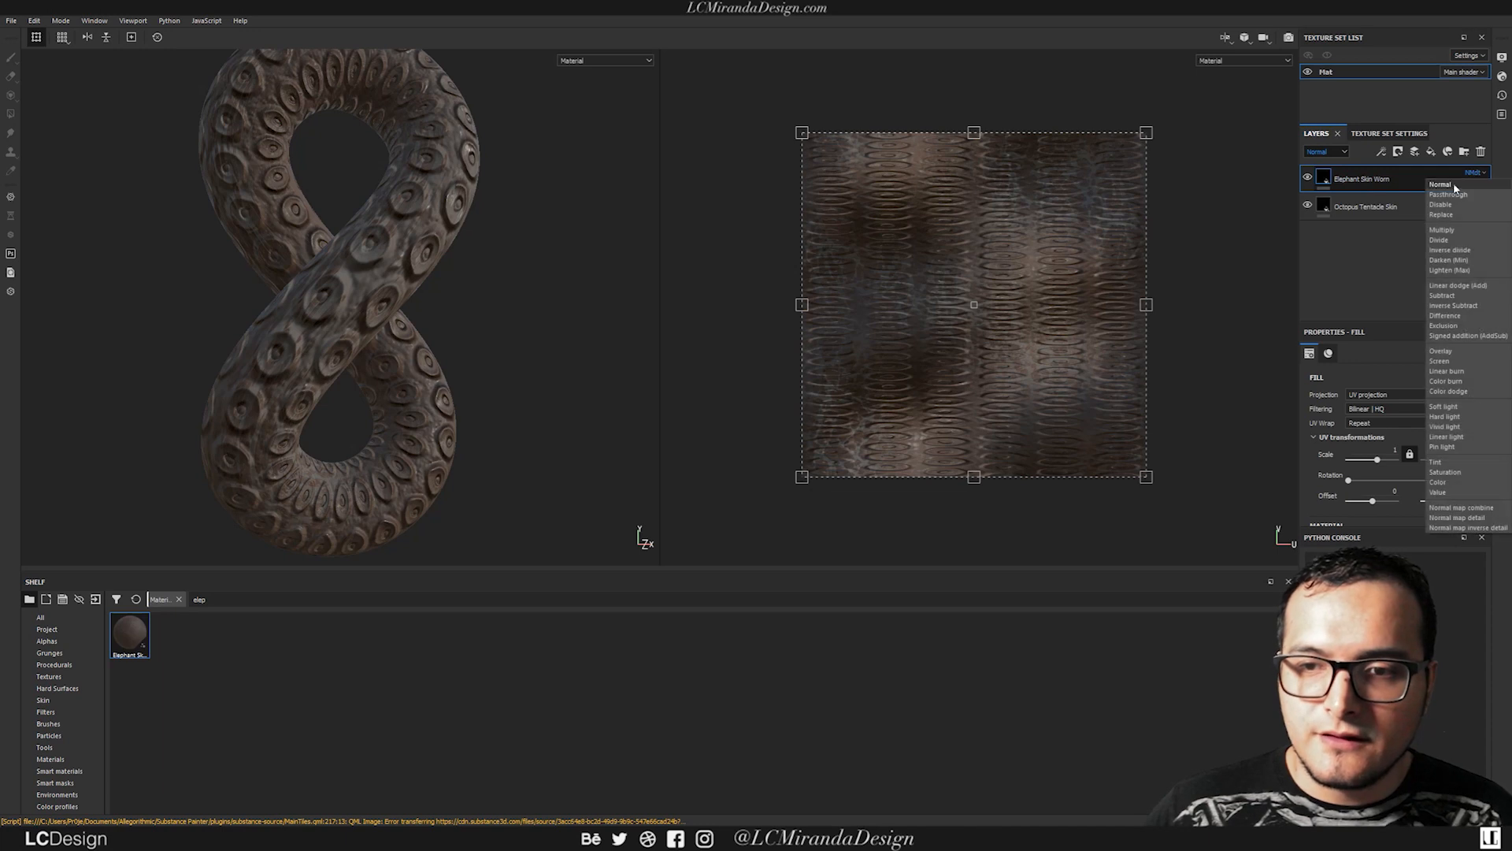
left_click(1454, 214)
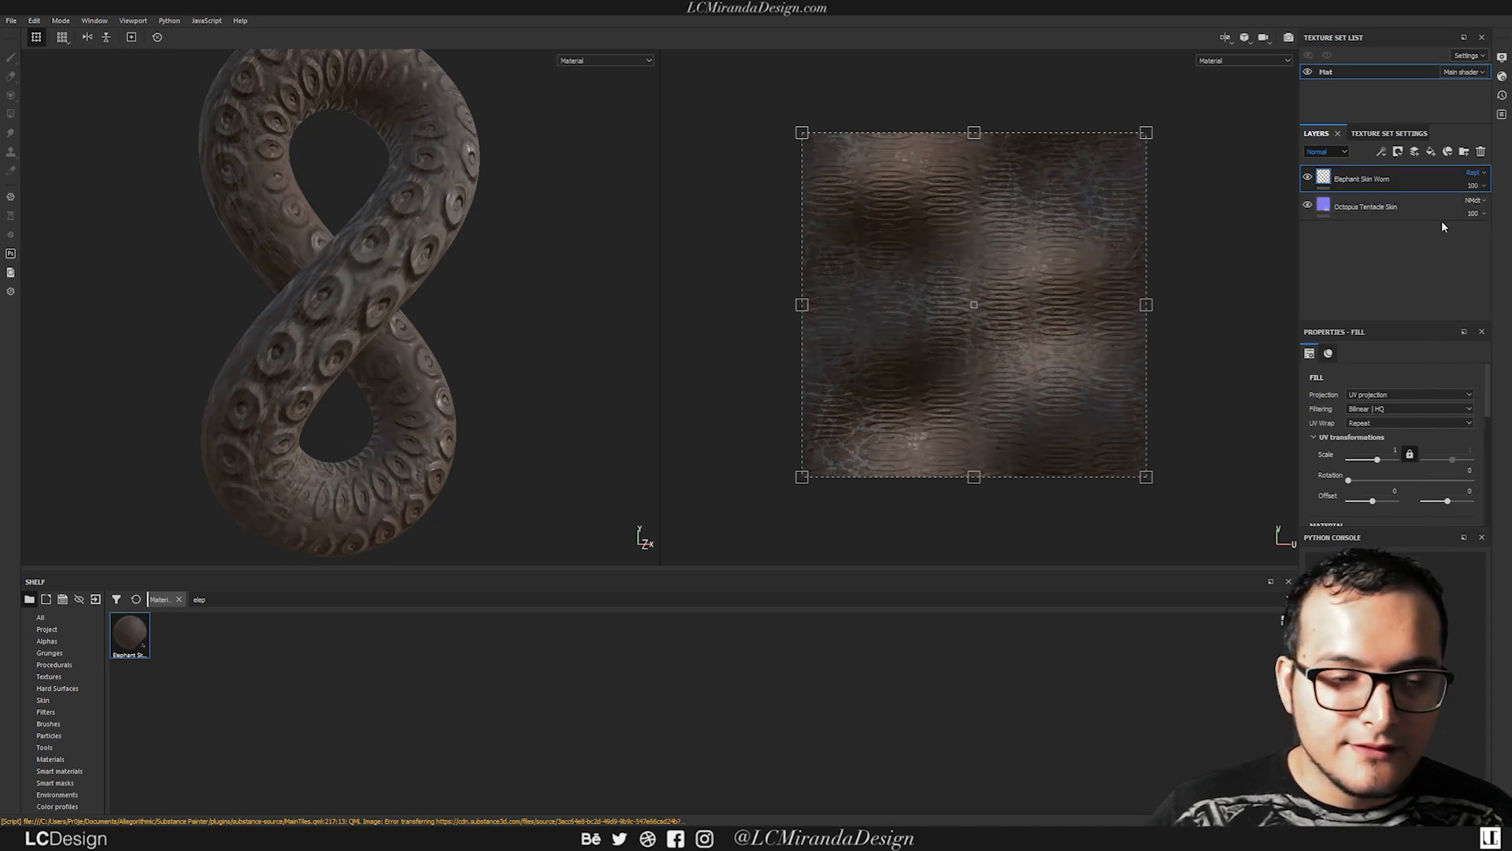
Step: Set the Elephant Skin Worn layer's blending mode for the Height channel to Replace
left_click(1326, 151)
left_click(1323, 170)
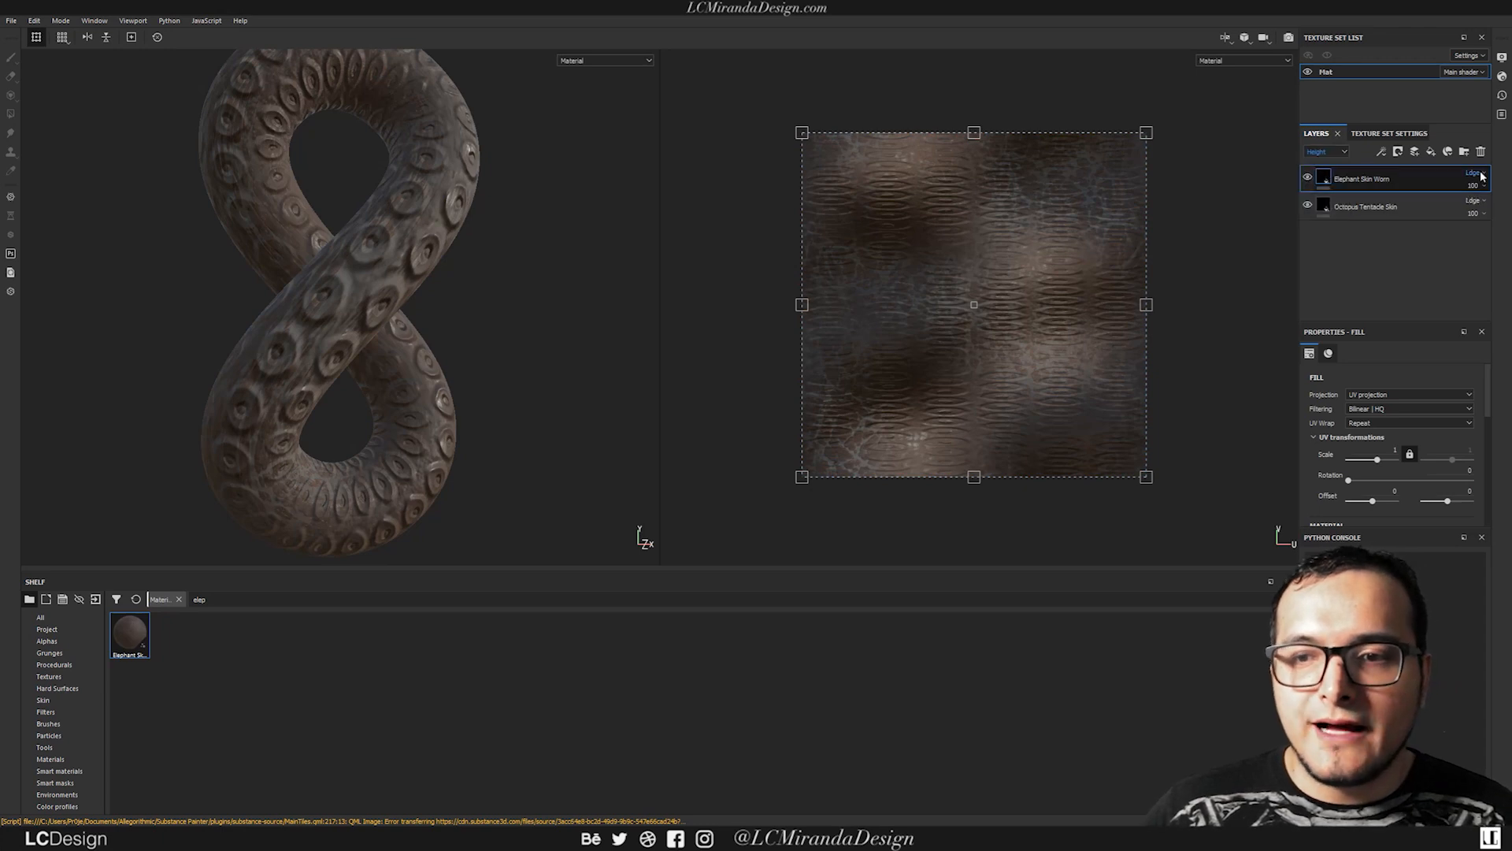
left_click(1473, 173)
left_click(1454, 215)
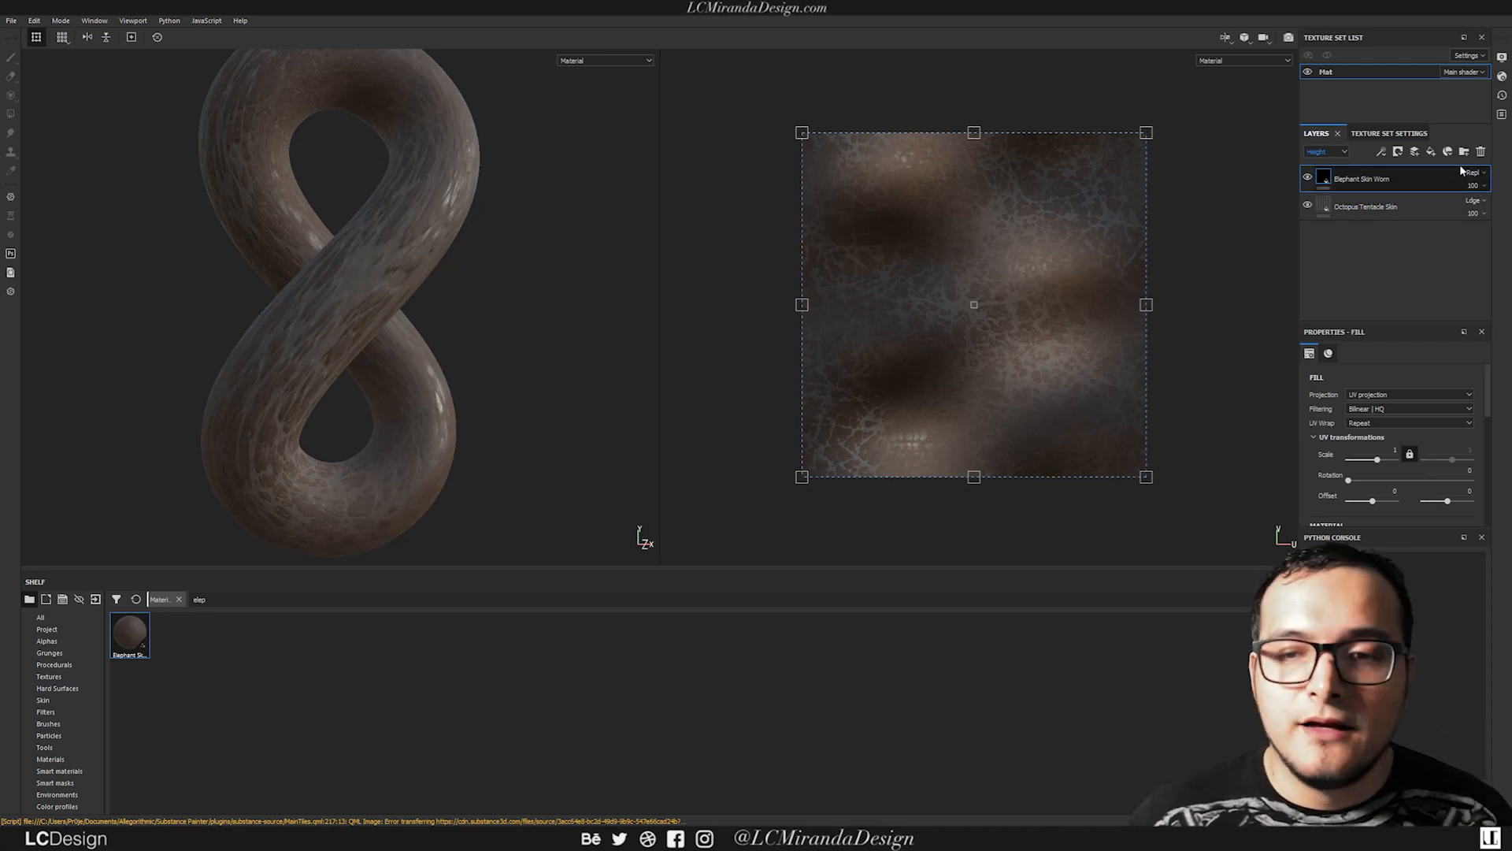
Step: Add a black mask to the Elephant Skin Worn layer
left_click(1399, 153)
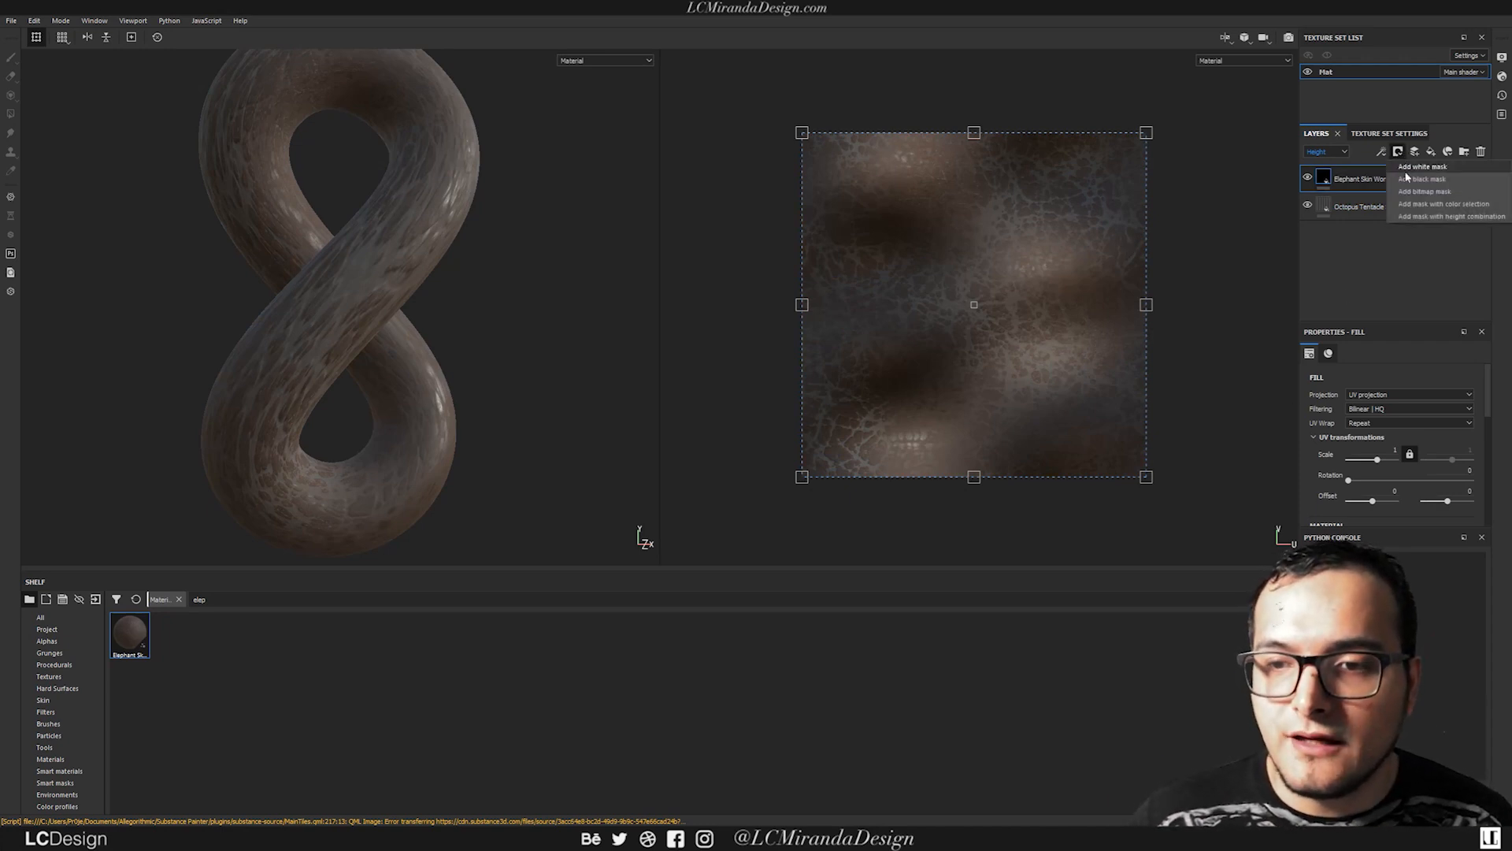
left_click(1427, 178)
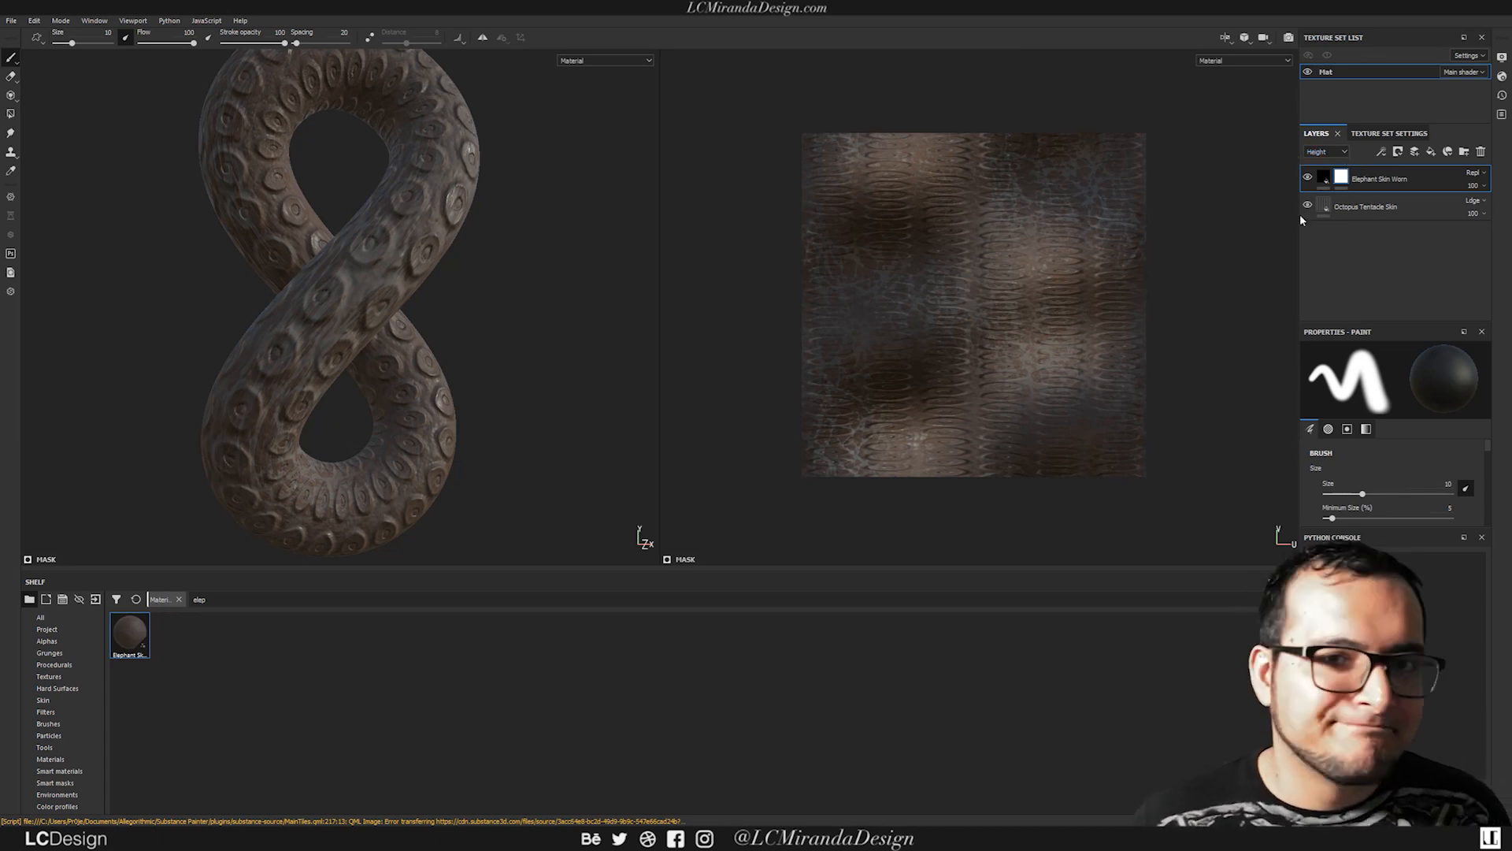
Step: Move Elephant Skin Worn beneath the Octopus Tentacle Skin layer and show the layer stack's Base Color channel
left_click_drag(1374, 184, 1380, 236)
left_click(1369, 181)
left_click(1331, 150)
left_click(1327, 166)
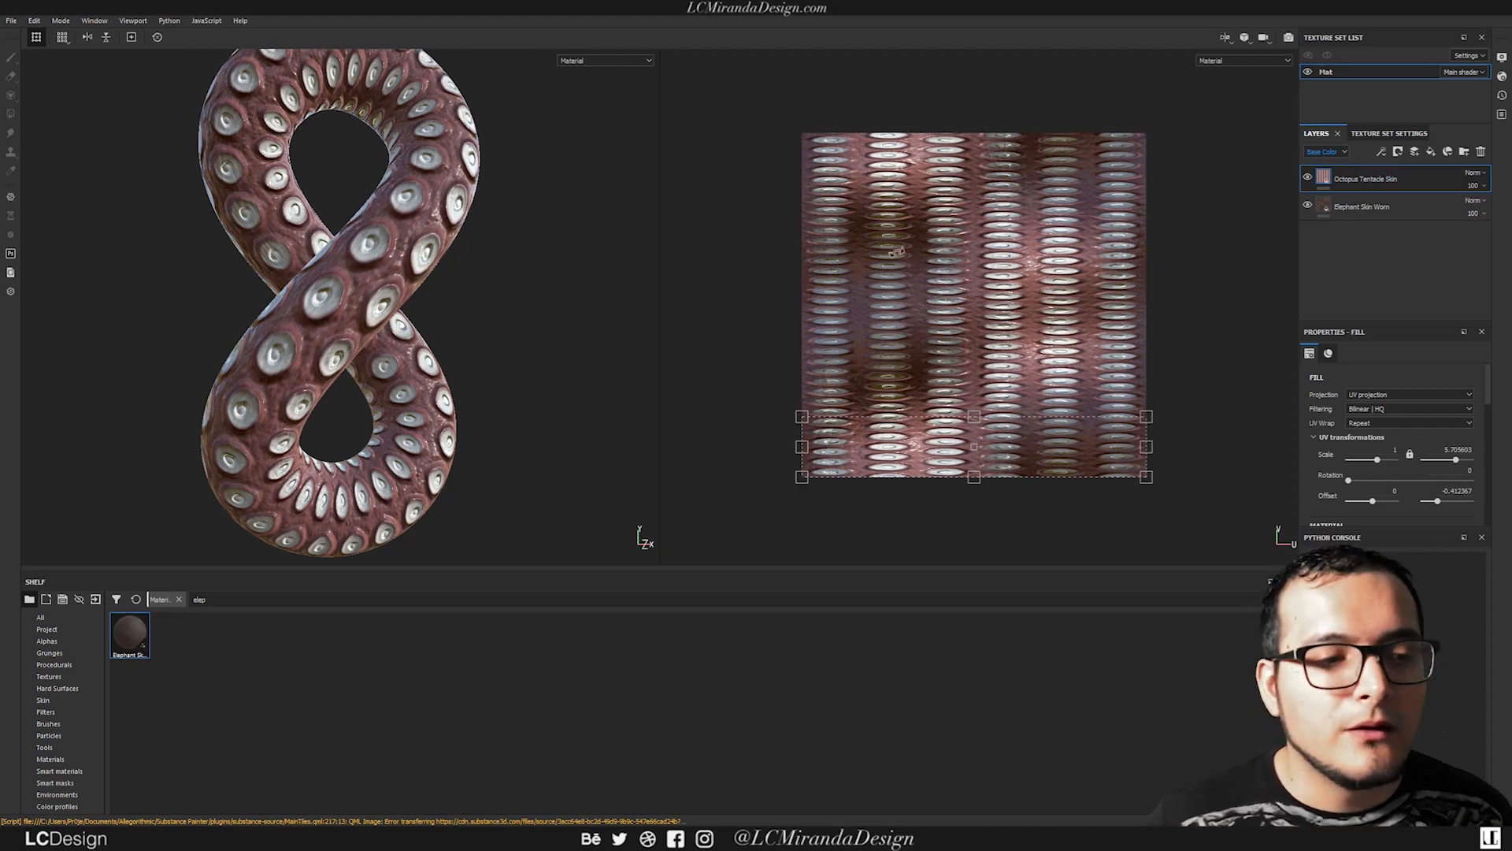
Step: Set the main shader's displacement scale to 0.2 with Height as the source channel
left_click_drag(676, 274, 330, 259, "alt")
scroll(392, 256, "up", 3)
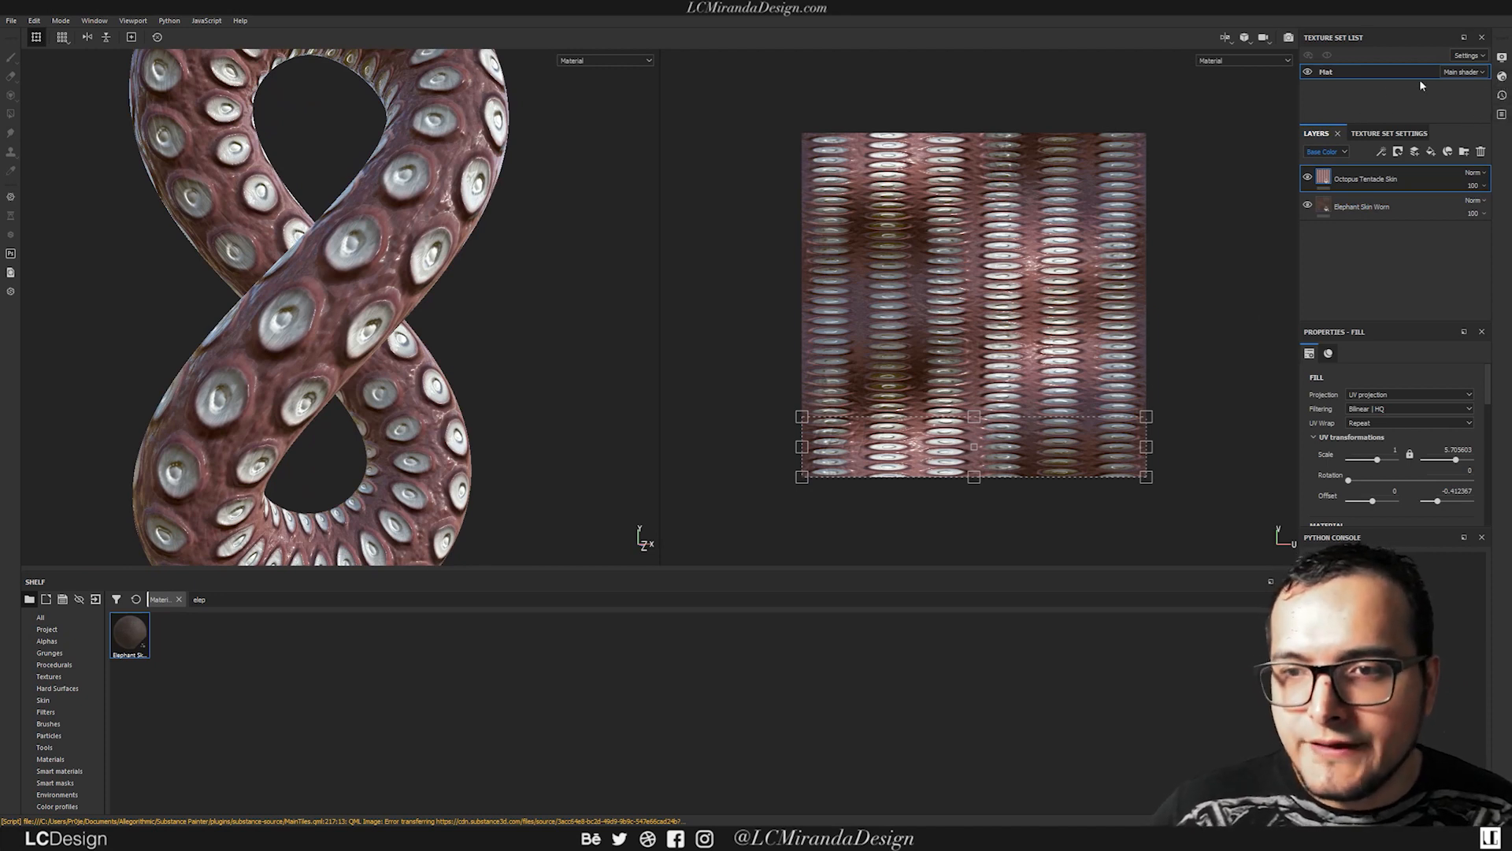
left_click(1503, 77)
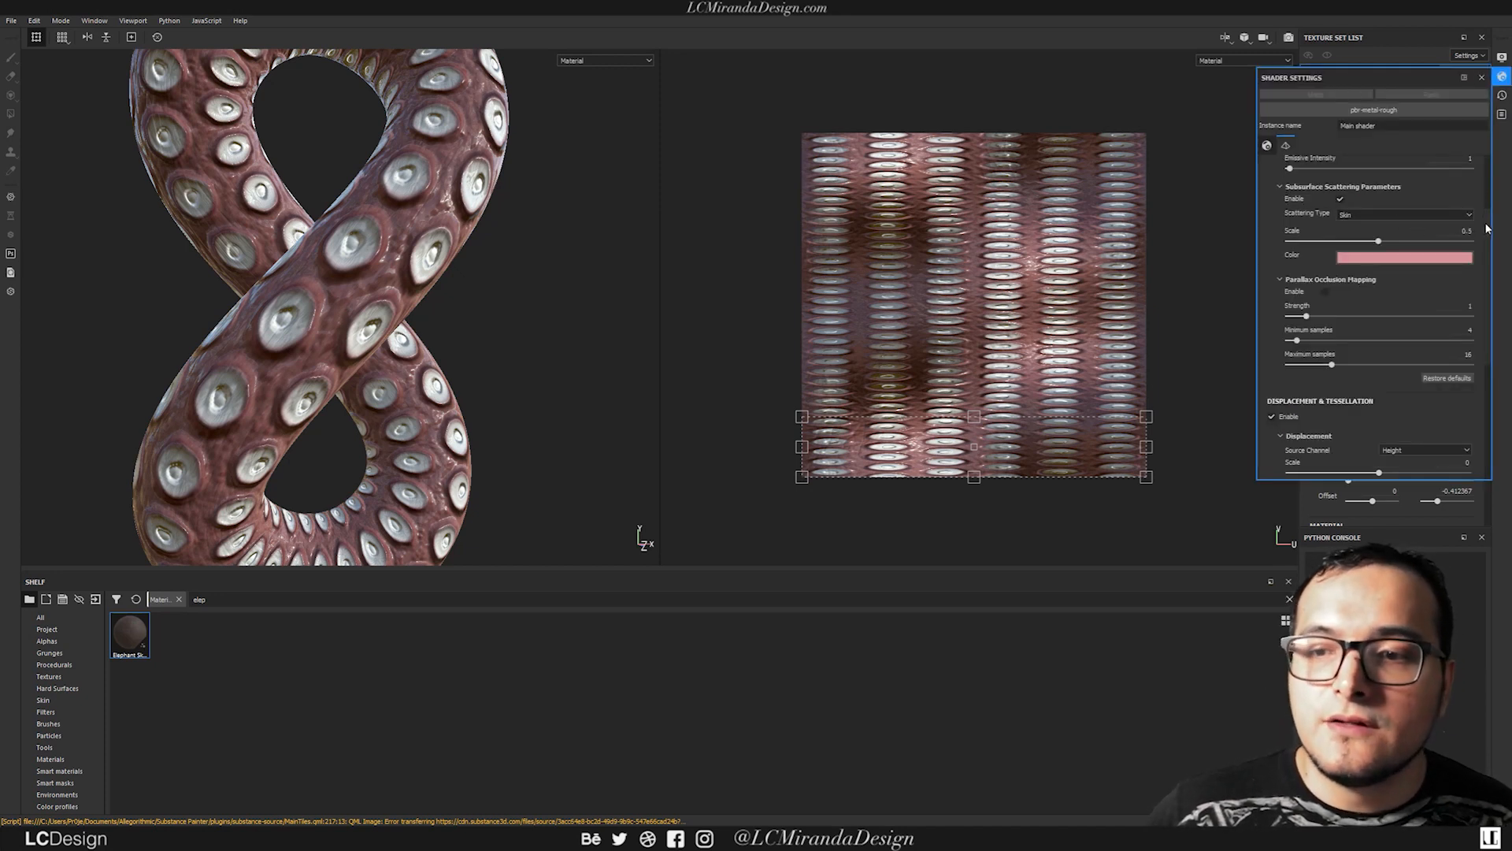
scroll(1471, 236, "down", 3)
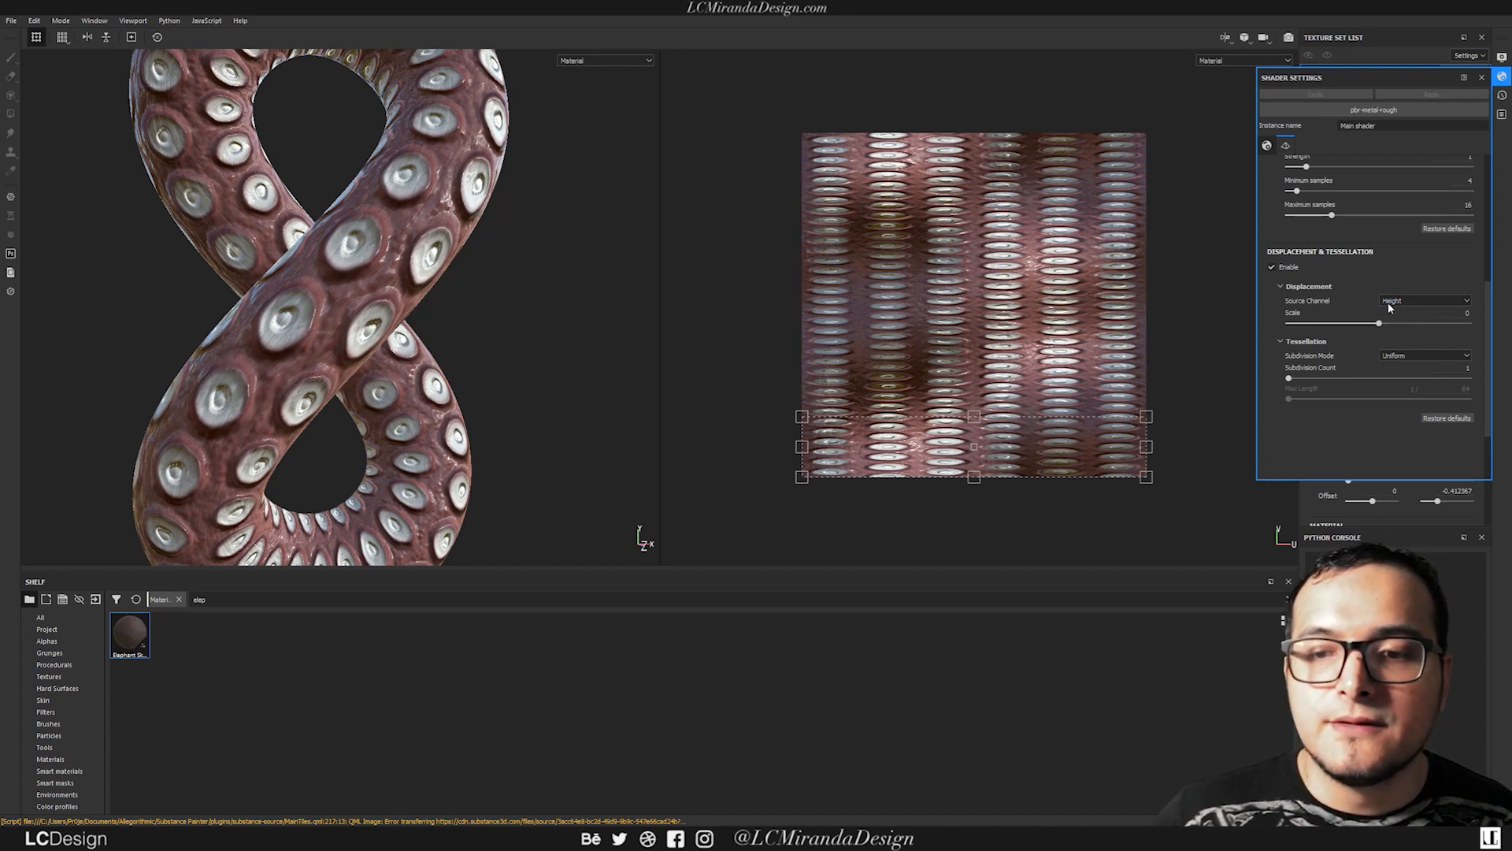
left_click_drag(1378, 323, 1416, 324)
Step: Examine the displaced suckers and their edges on the tube up close from several angles
left_click_drag(385, 250, 465, 300, "alt")
middle_click_drag(417, 354, 394, 260, "alt")
right_click_drag(394, 260, 487, 200, "alt")
left_click_drag(488, 201, 267, 260, "alt")
mouse_move(268, 260)
right_mouse_down("alt")
mouse_move(288, 221)
mouse_move(256, 256)
right_mouse_up("alt")
left_click_drag(315, 260, 213, 260, "alt")
middle_click_drag(275, 252, 241, 299, "alt")
left_click_drag(241, 299, 208, 300, "alt")
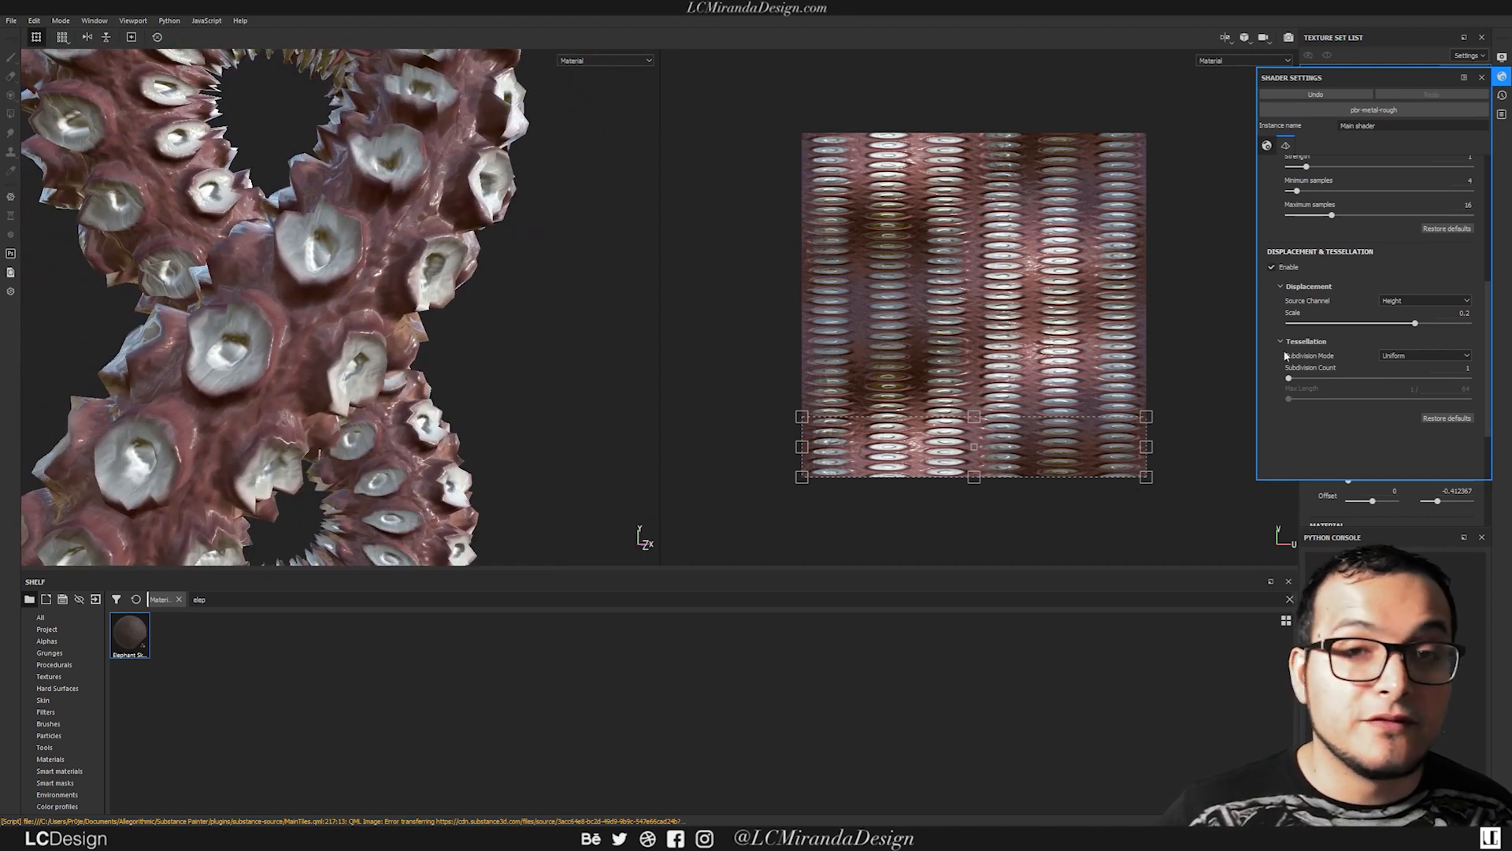
Step: Raise the shader's uniform tessellation subdivision count to about 20 and close the shader settings
left_click_drag(1289, 378, 1405, 379)
left_click_drag(400, 252, 417, 327, "alt")
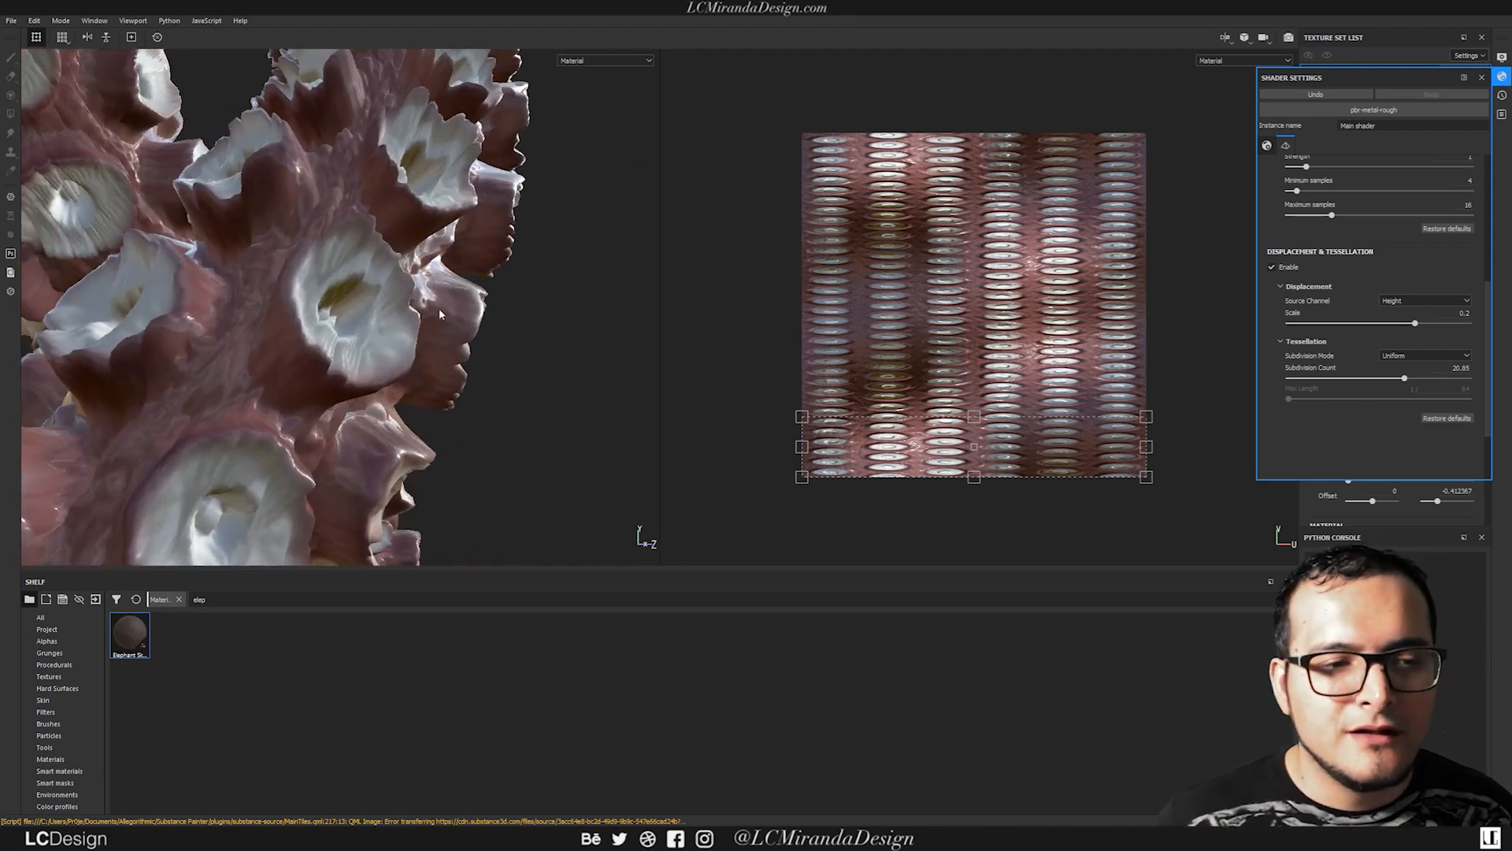
left_click(1502, 76)
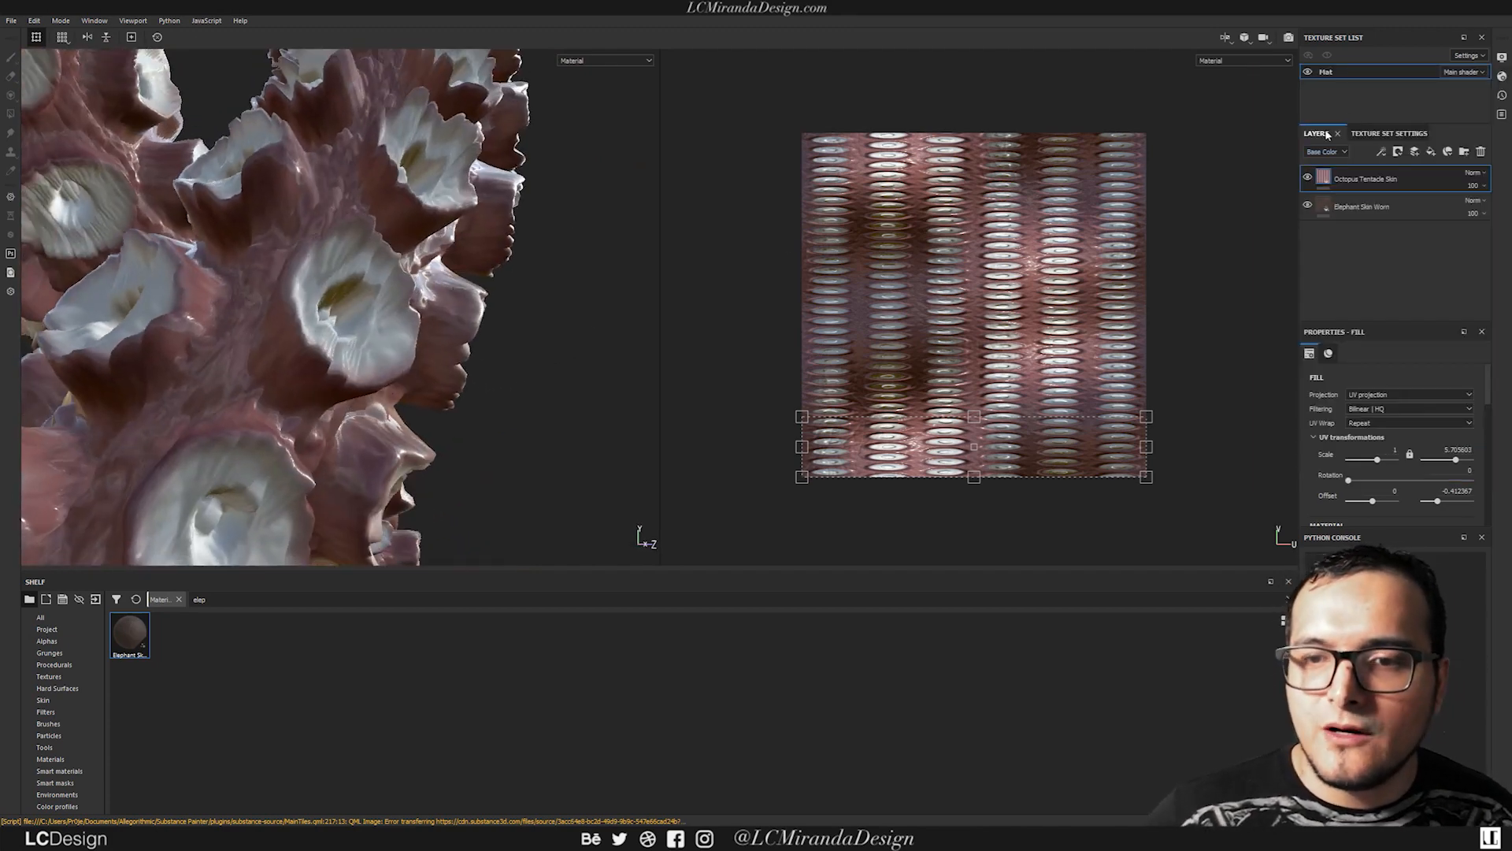
Step: Toggle the visibility of the Elephant Skin Worn and Octopus Tentacle Skin layers to compare their displacement on the tube
left_click(1308, 207)
left_click(1309, 207)
left_click(1308, 208)
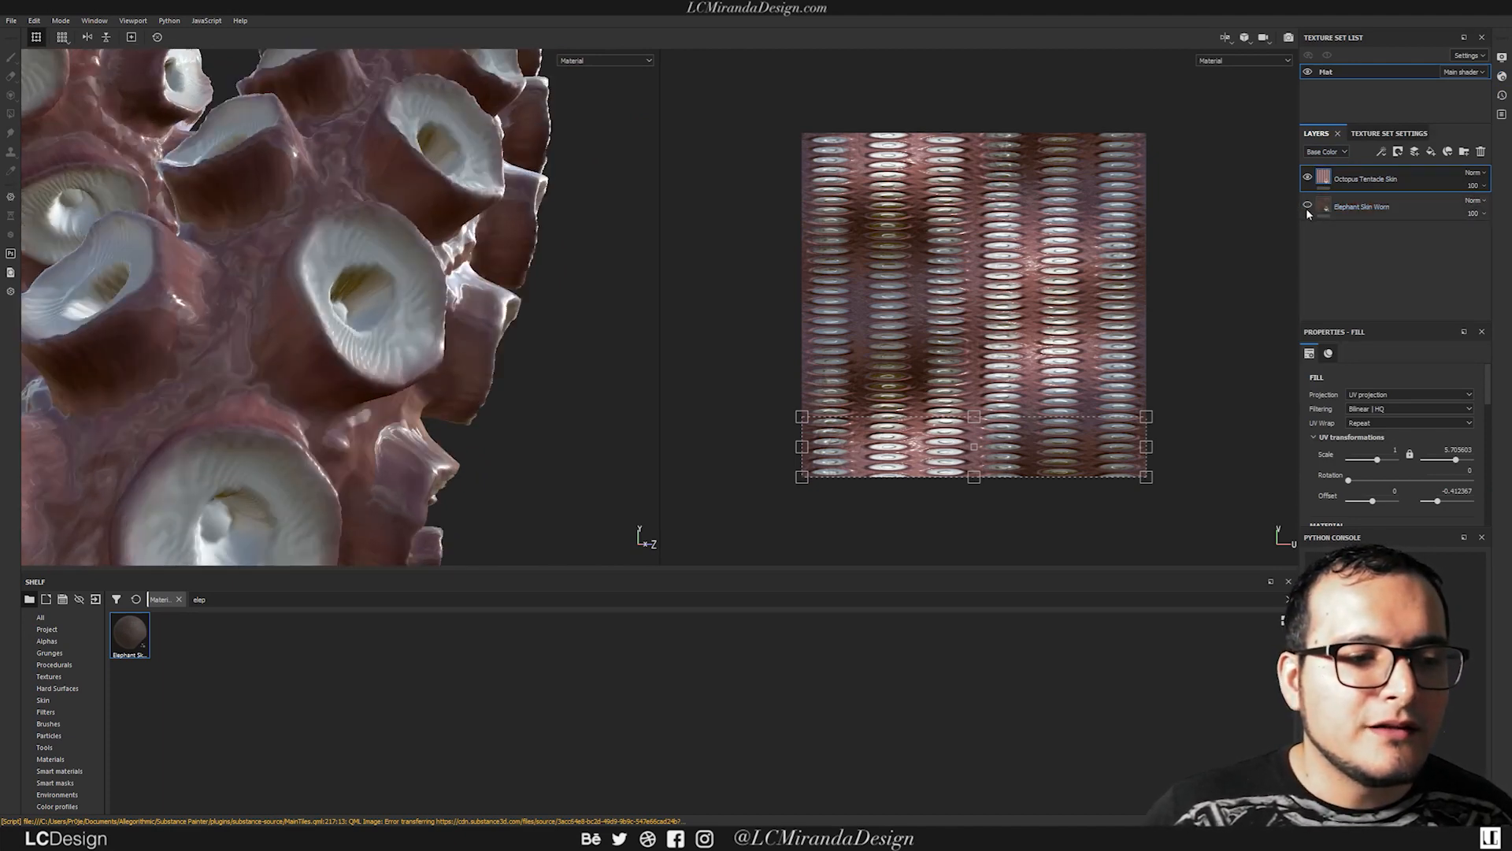
left_click(1308, 207)
left_click(1309, 207)
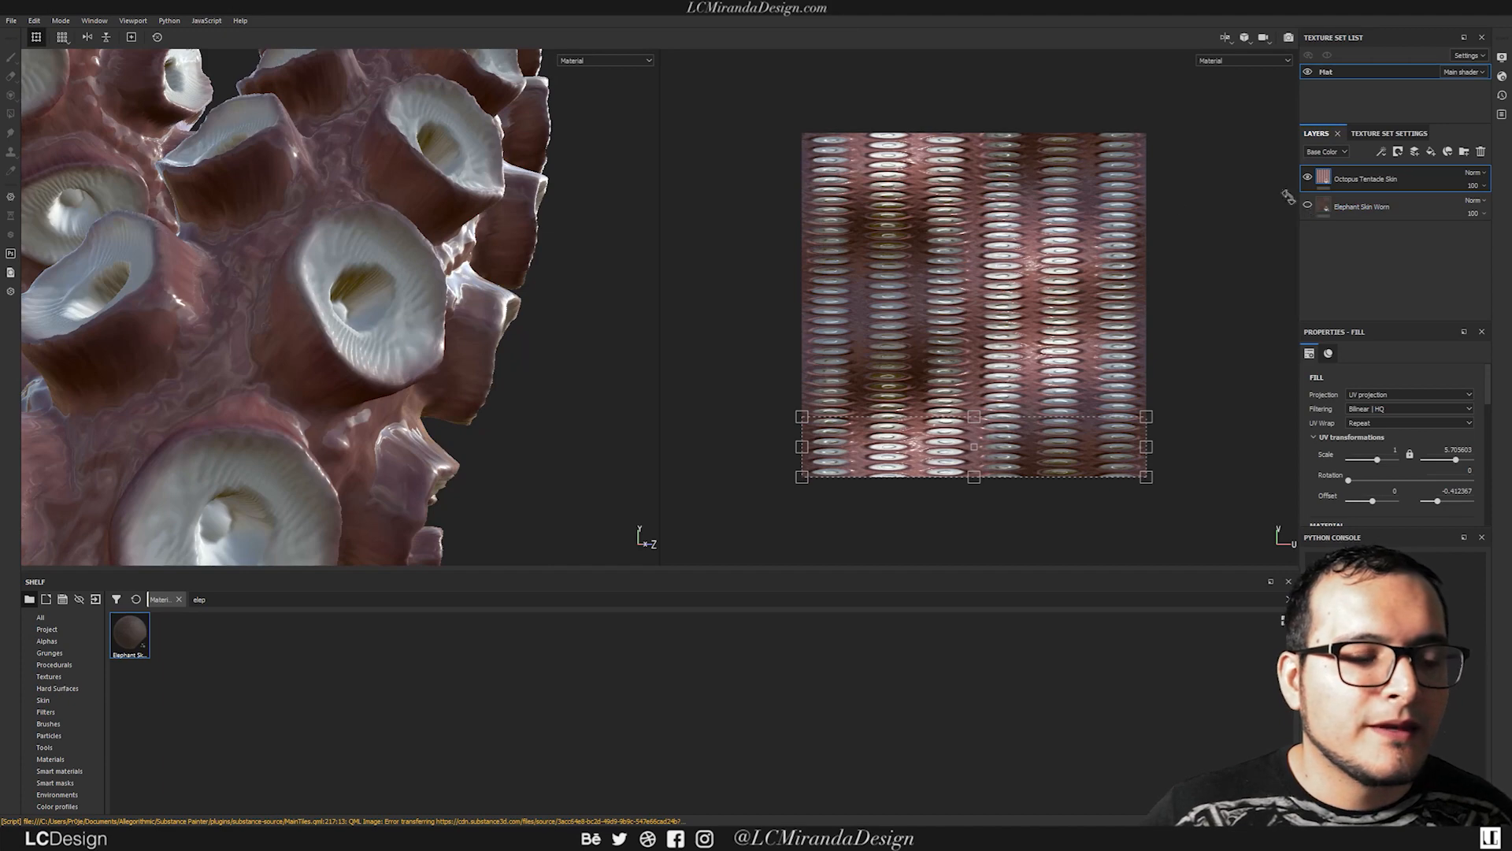
left_click(1307, 208)
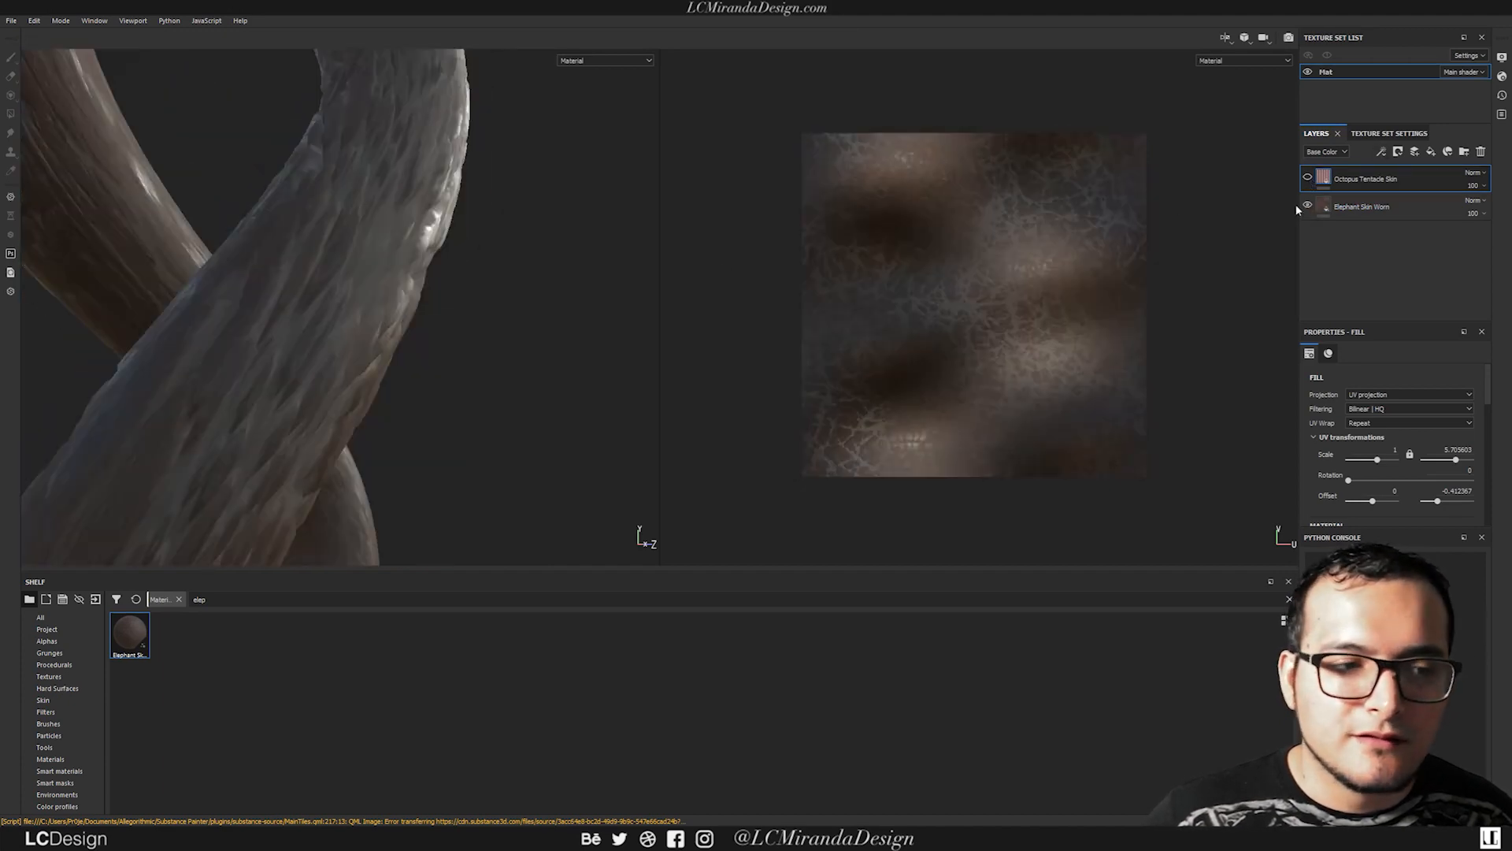
left_click_drag(300, 269, 379, 212, "alt")
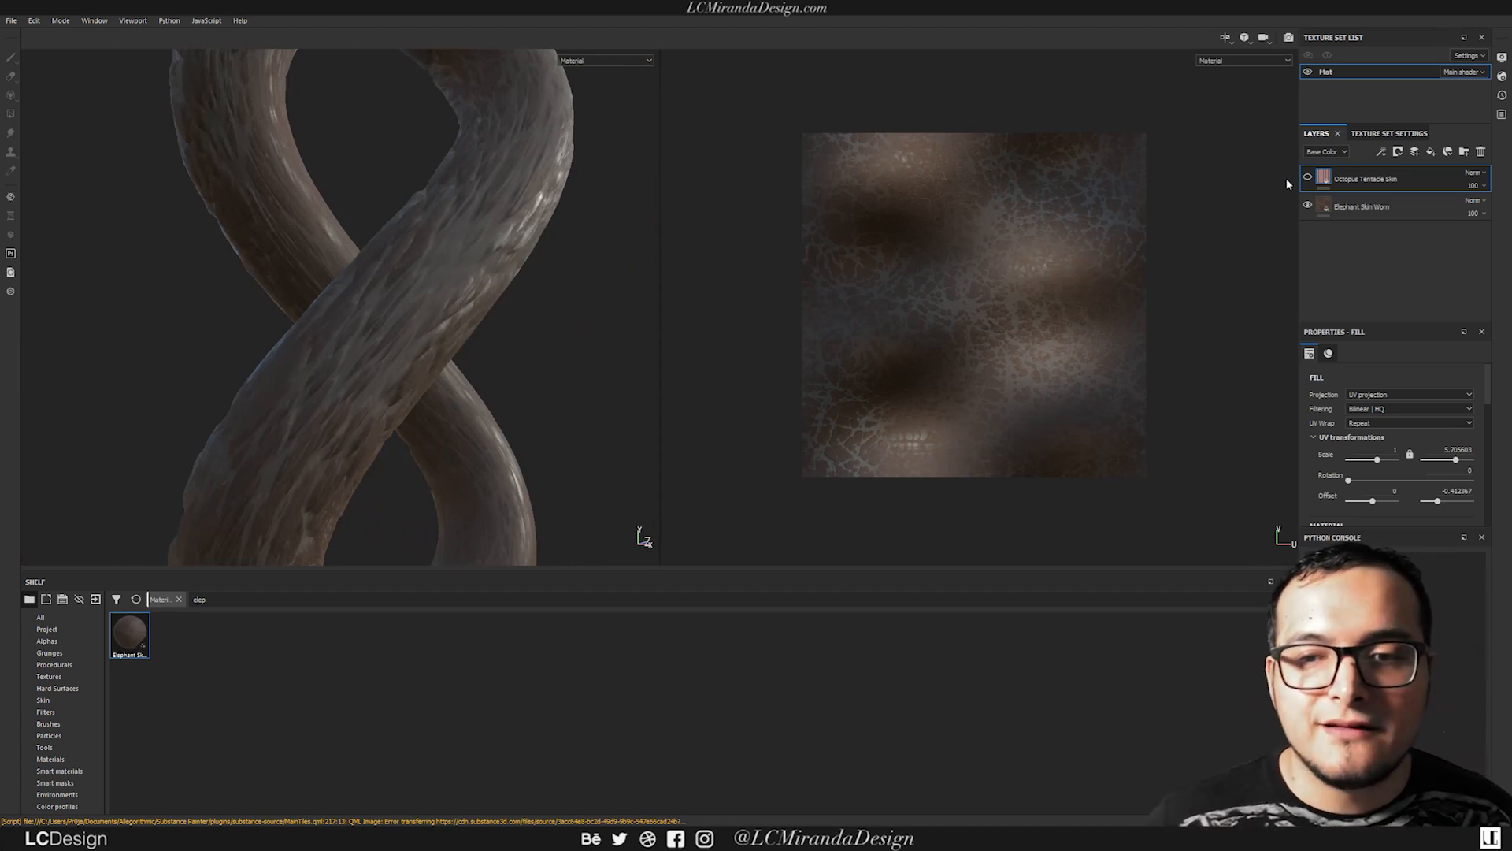
Step: Examine the tube with only Octopus Tentacle Skin visible, and show Elephant Skin Worn again
left_click(1308, 179)
left_click_drag(410, 237, 482, 231, "alt")
left_click_drag(339, 241, 449, 154, "alt")
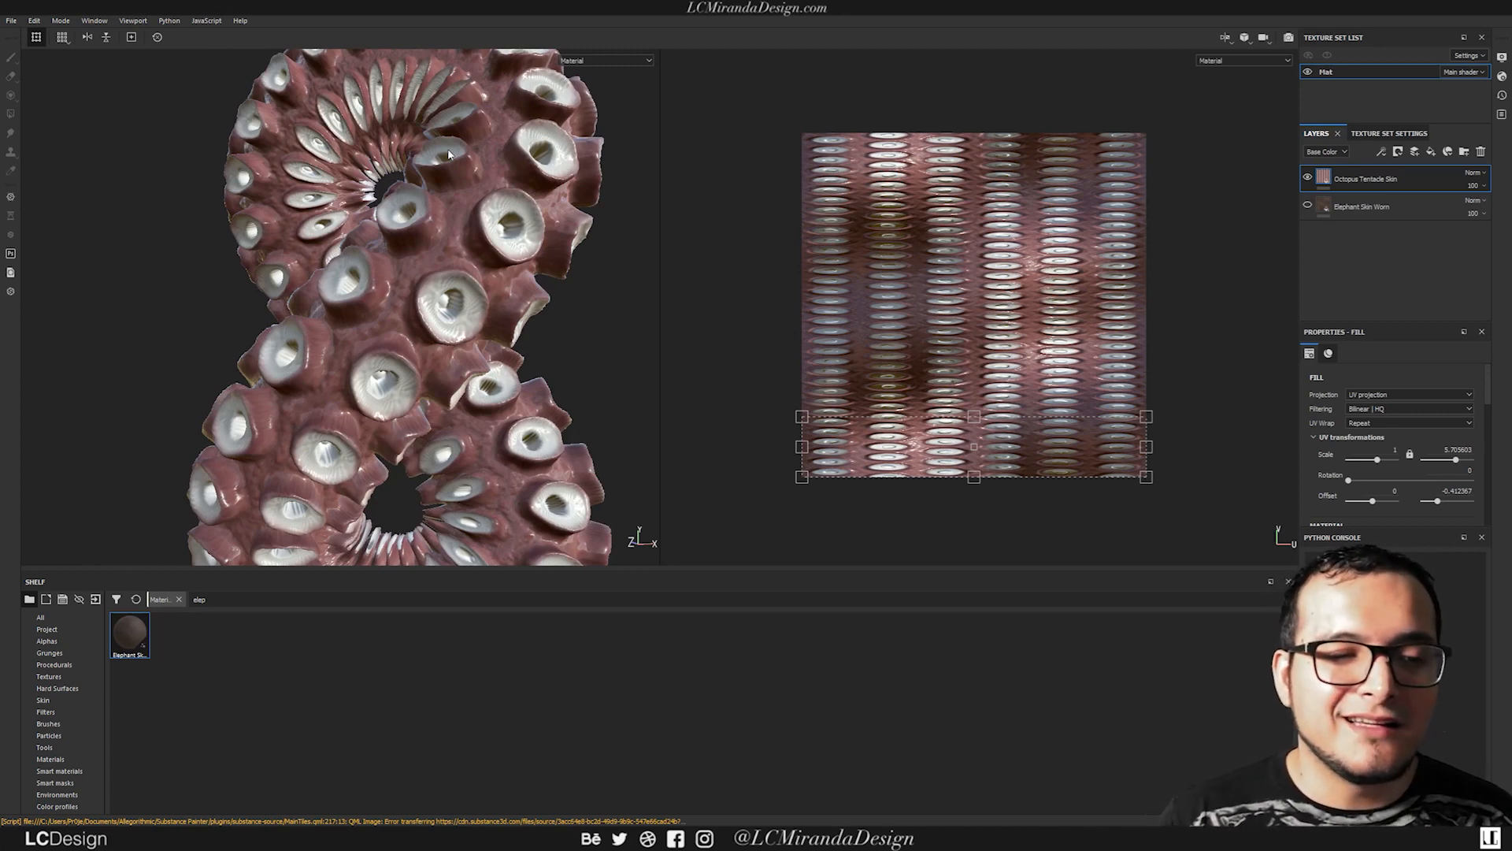
left_click_drag(449, 154, 441, 215, "alt")
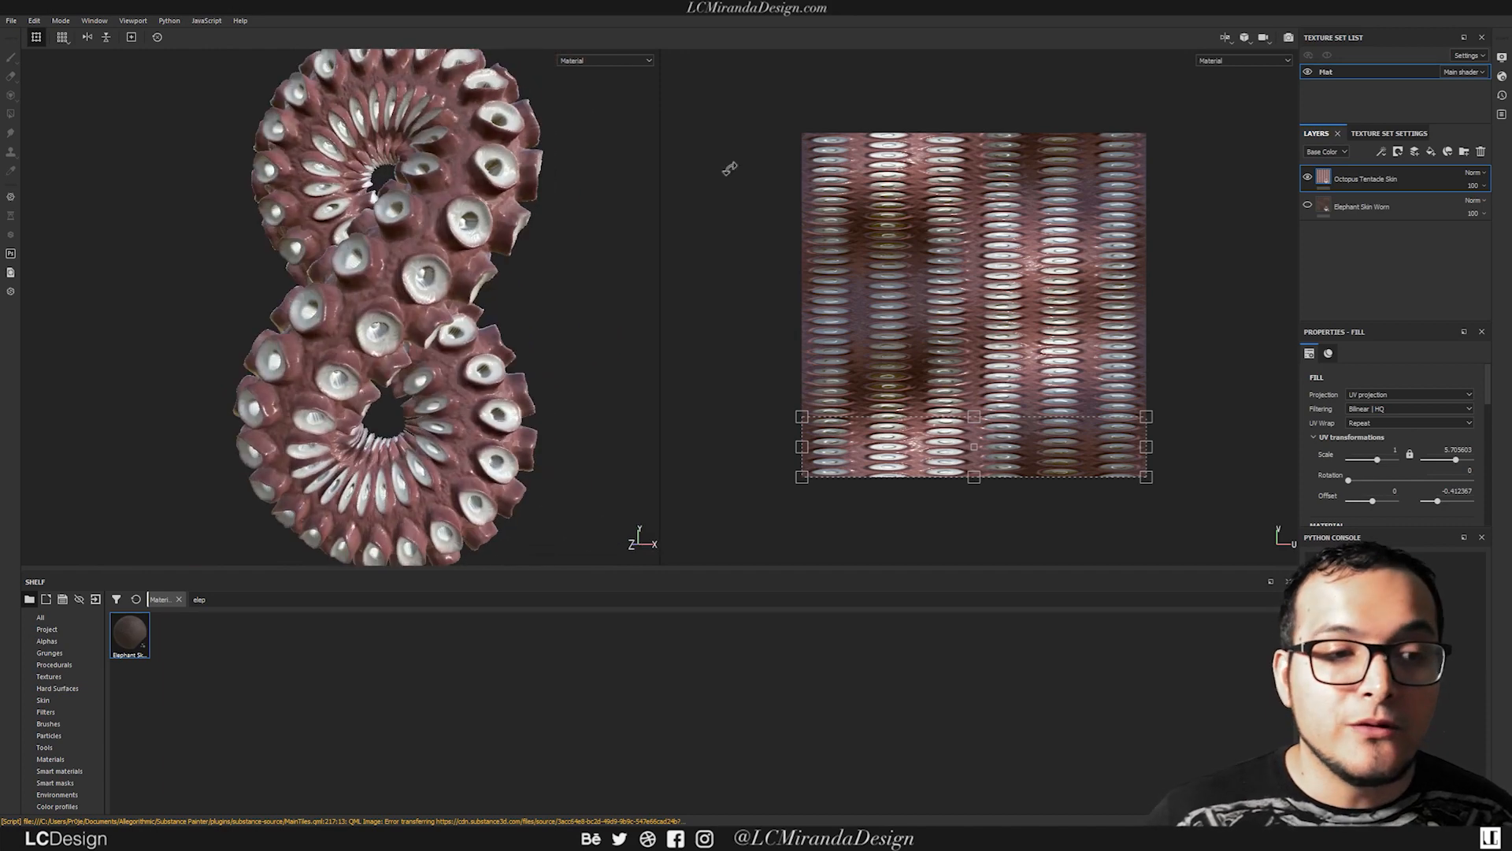
left_click(1307, 207)
Step: In the Height channel, set the Octopus Tentacle Skin layer's blending mode to Replace
left_click(1331, 152)
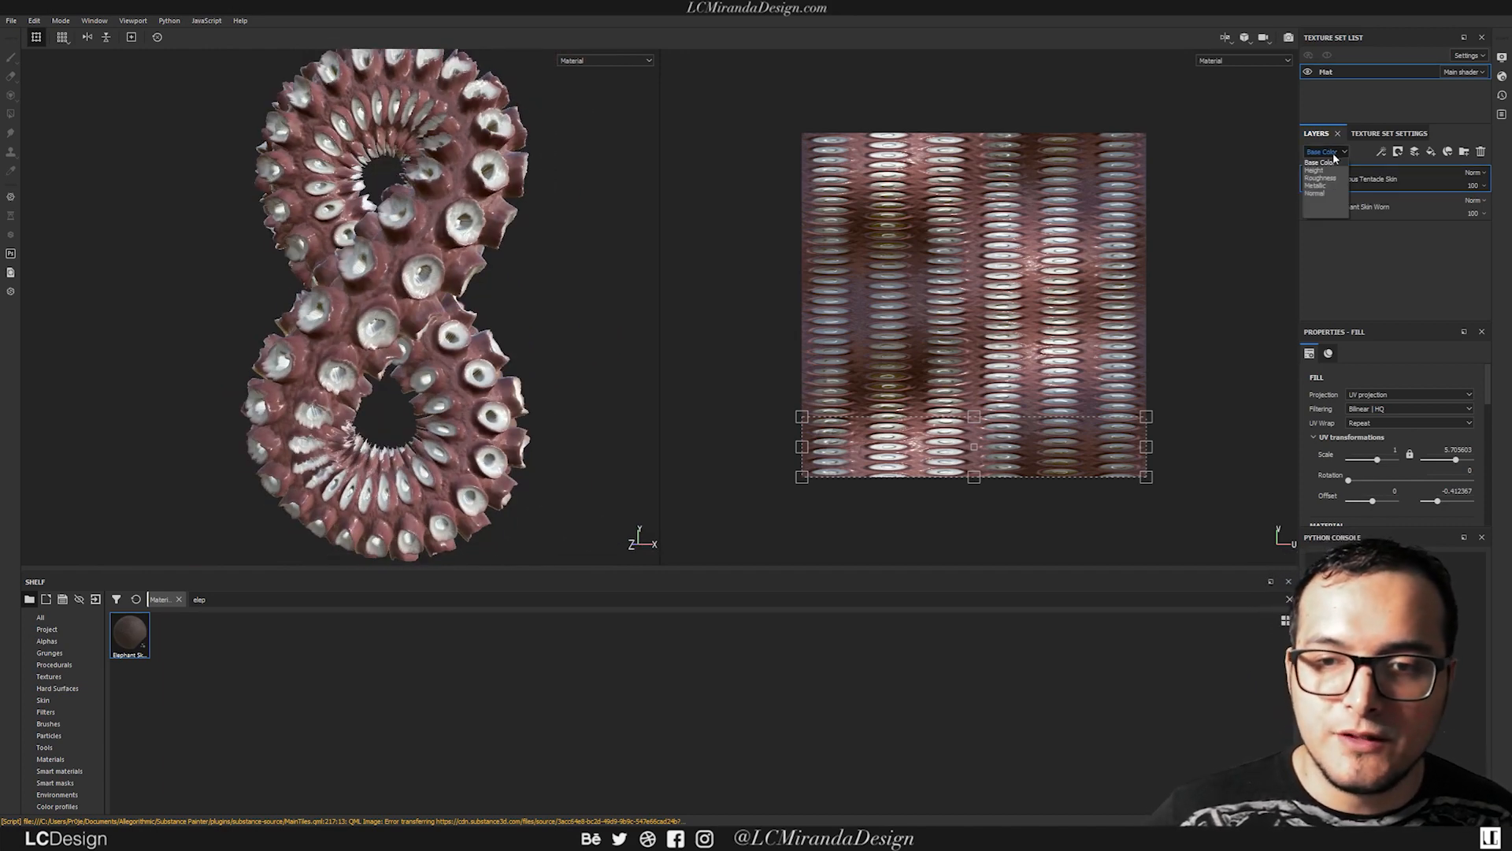
left_click(1316, 170)
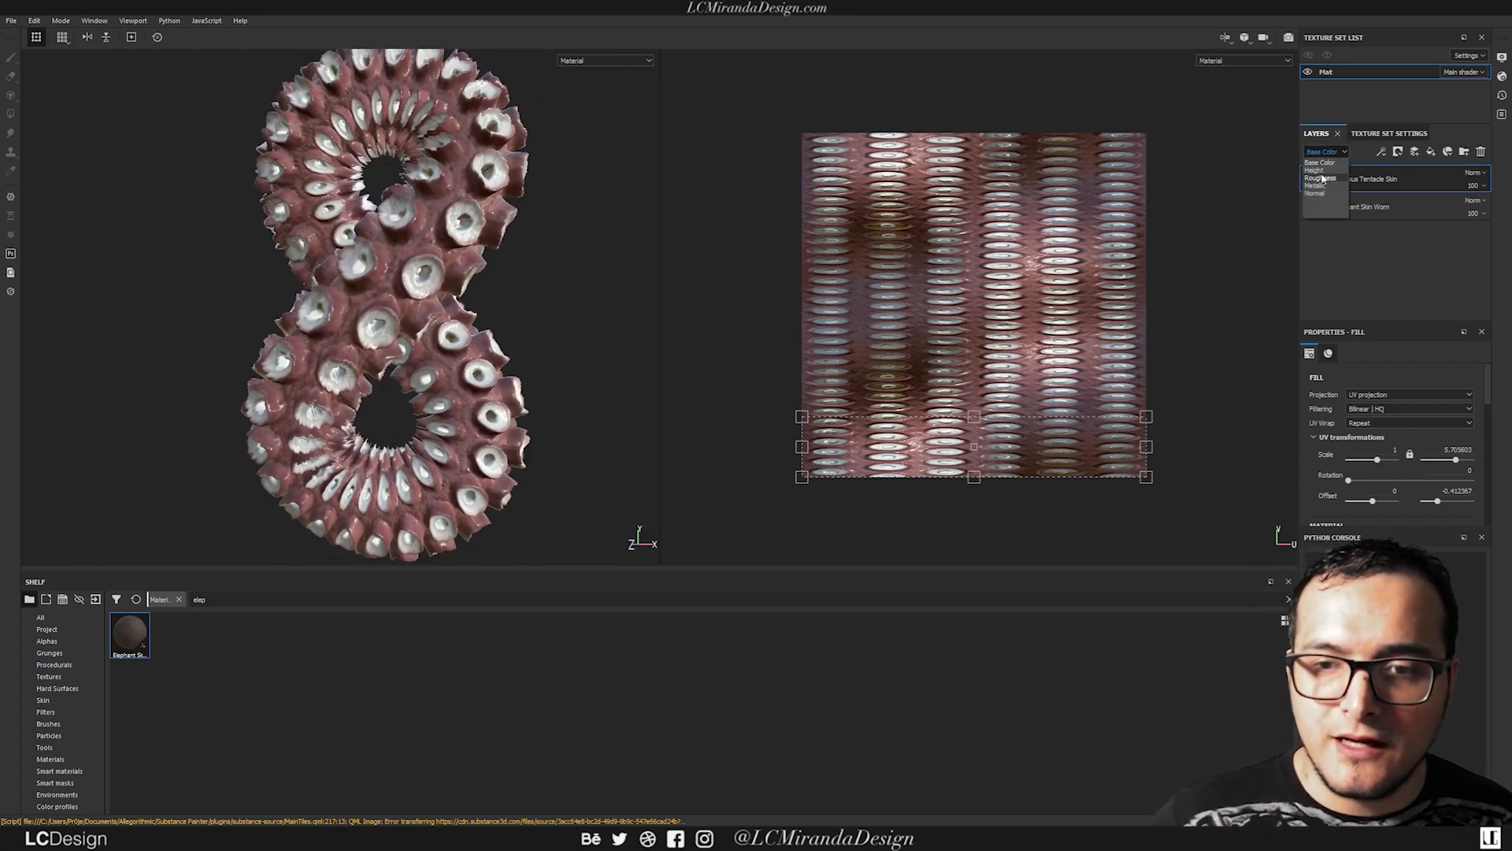
left_click(1477, 180)
left_click(1448, 214)
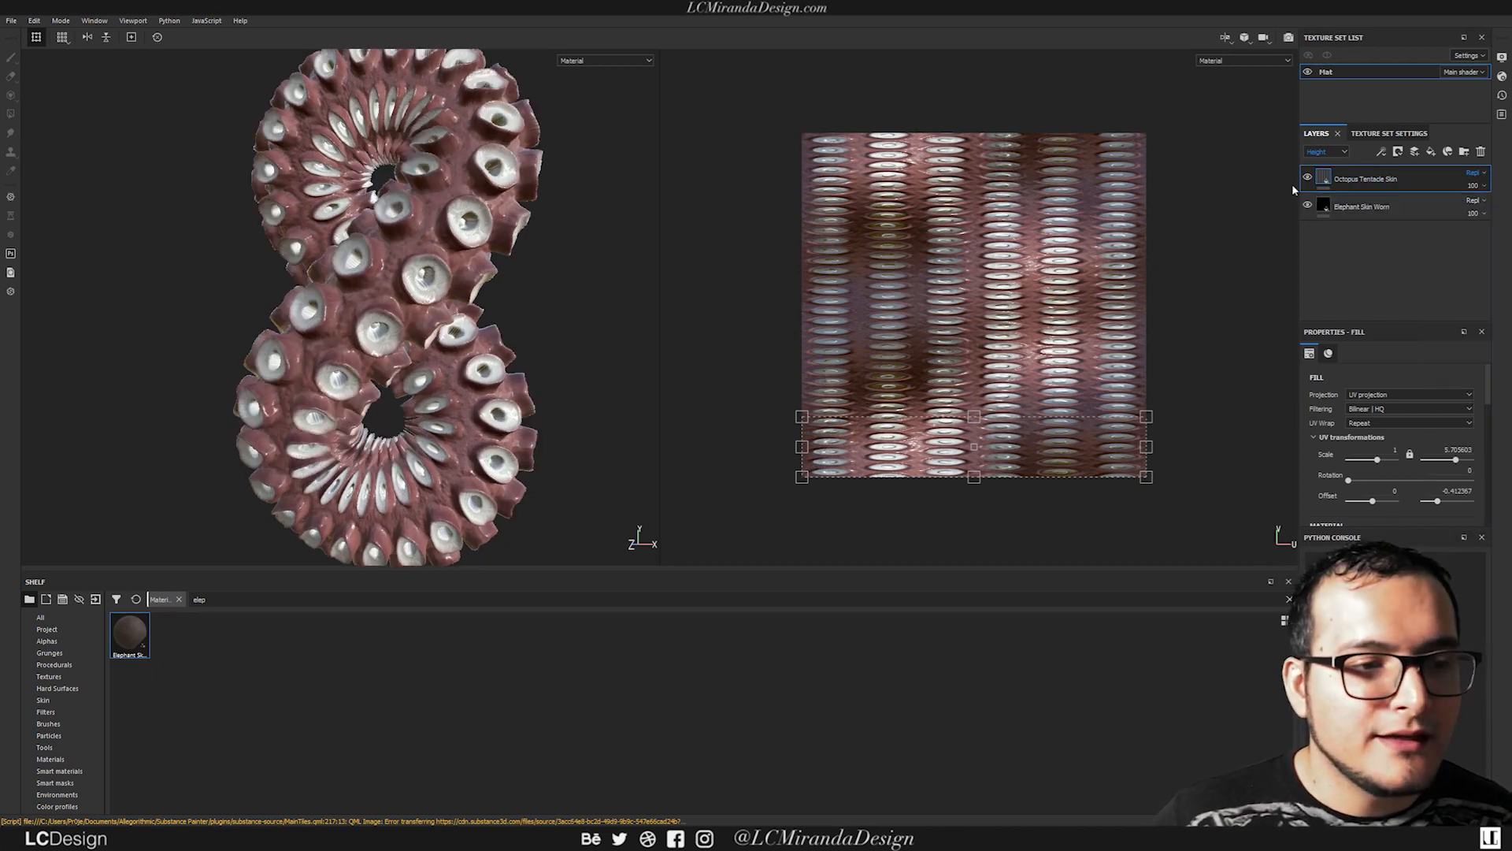
mouse_move(430, 211)
left_mouse_down("alt")
mouse_move(645, 193)
mouse_move(441, 209)
left_mouse_up("alt")
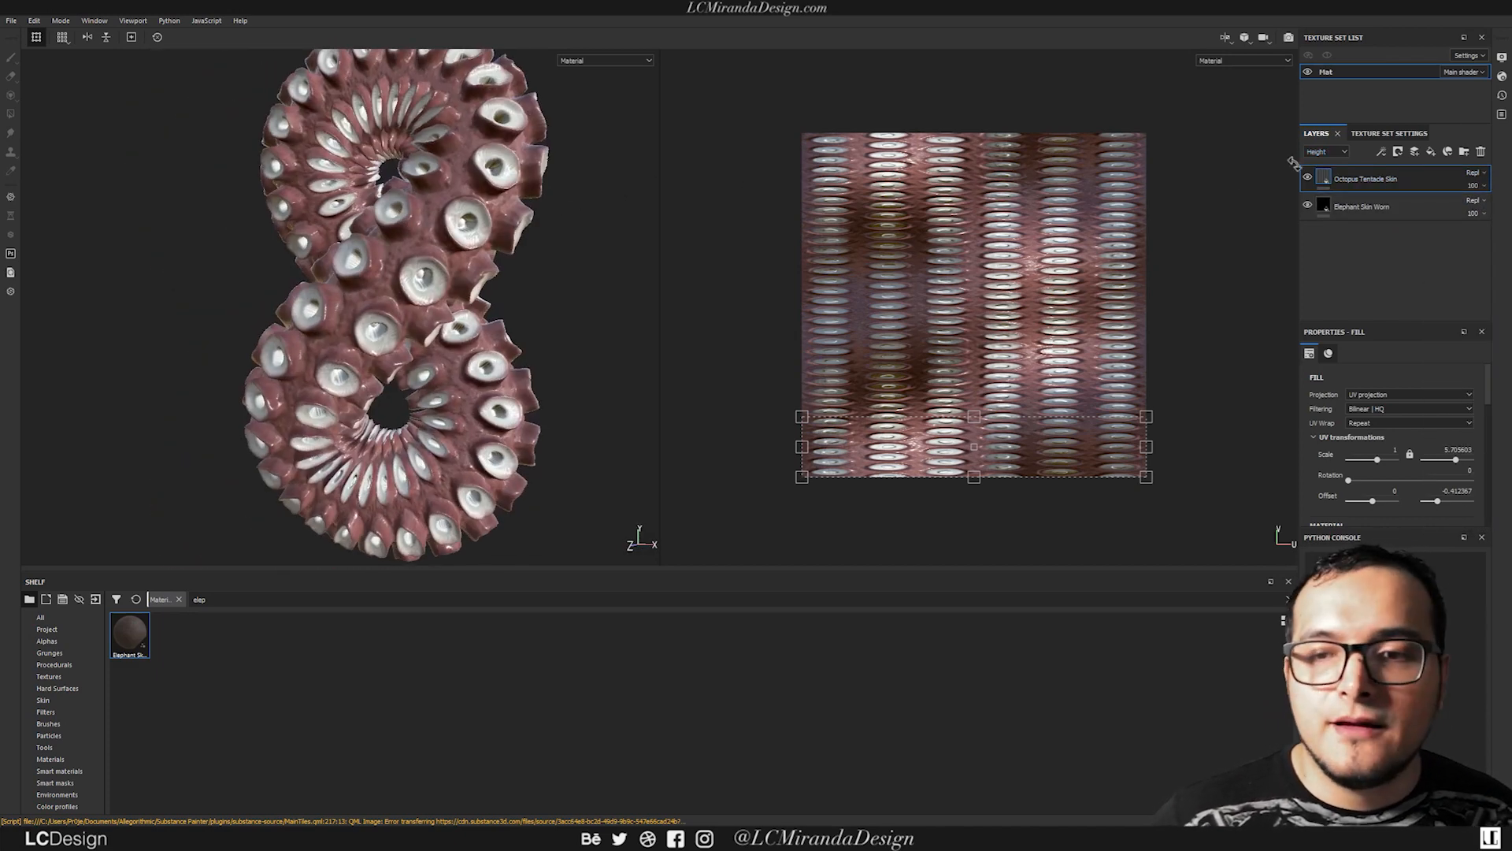
Step: Switch the layer stack back to the Base Color channel and add a black mask to Octopus Tentacle Skin
left_click(1326, 149)
left_click(1320, 160)
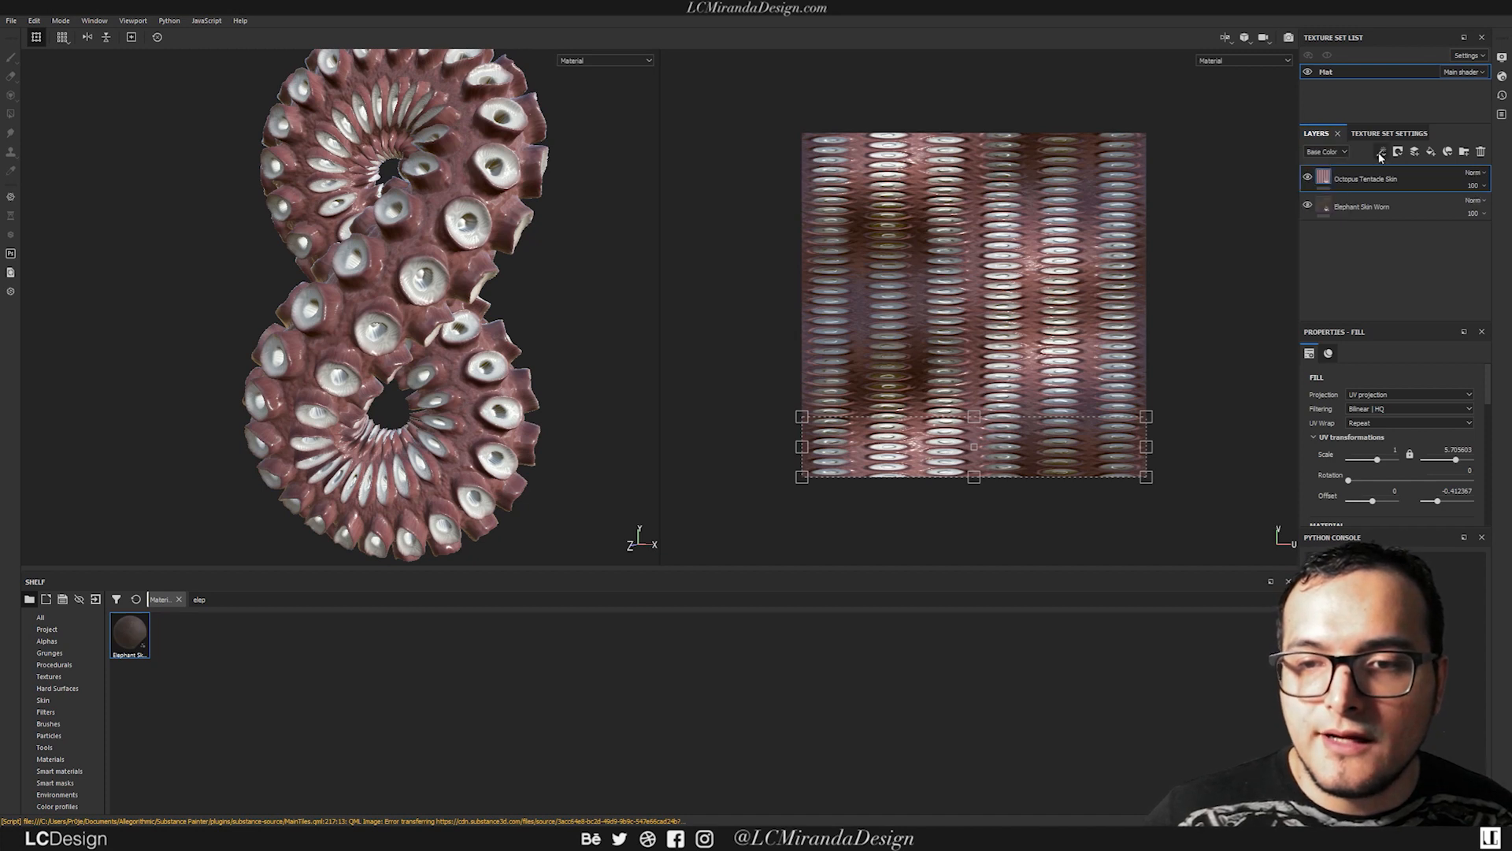
left_click(1398, 151)
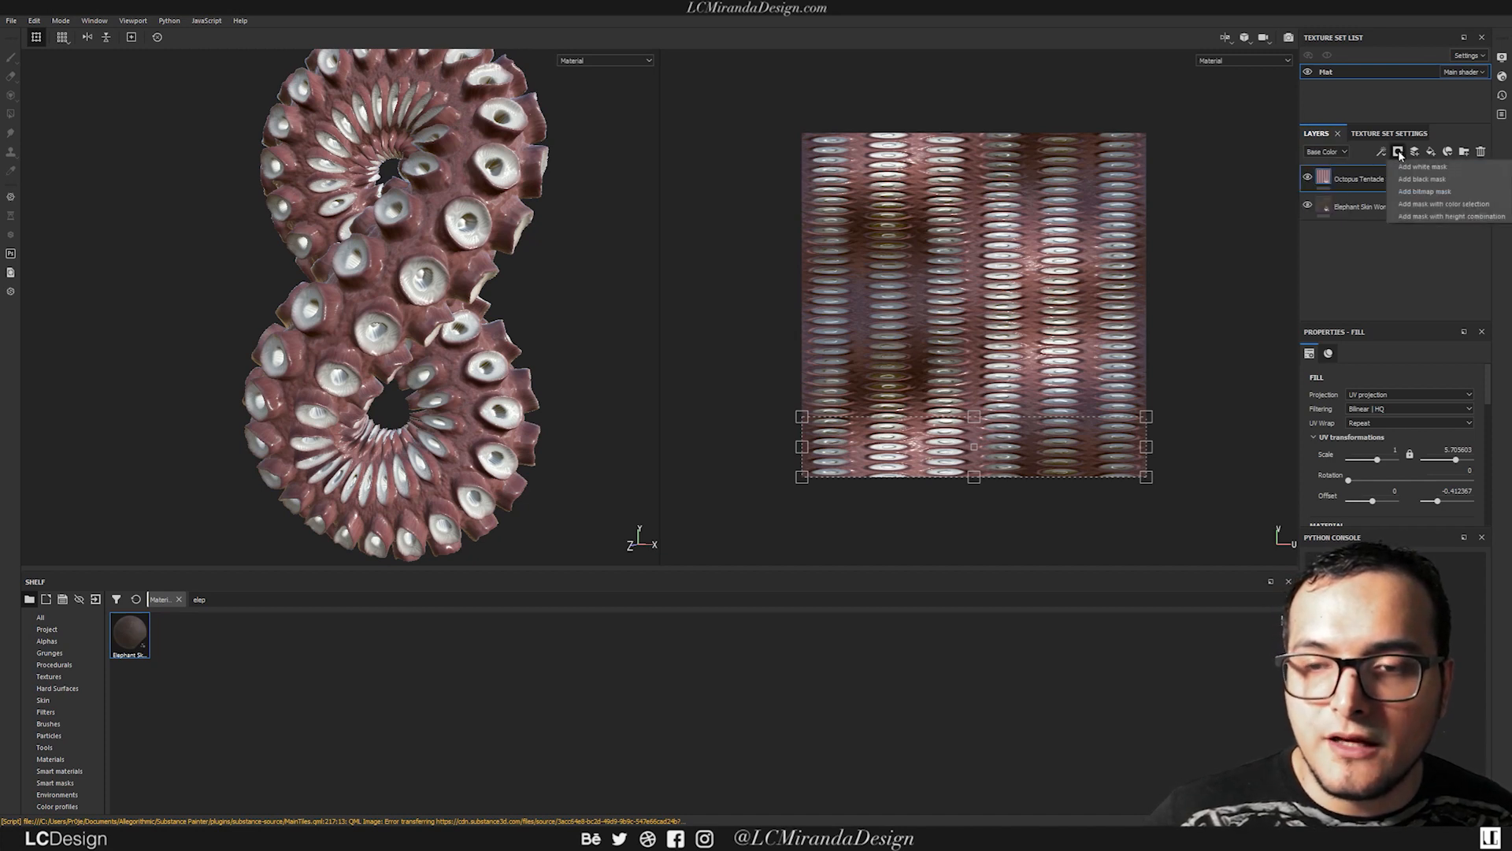
left_click(1431, 181)
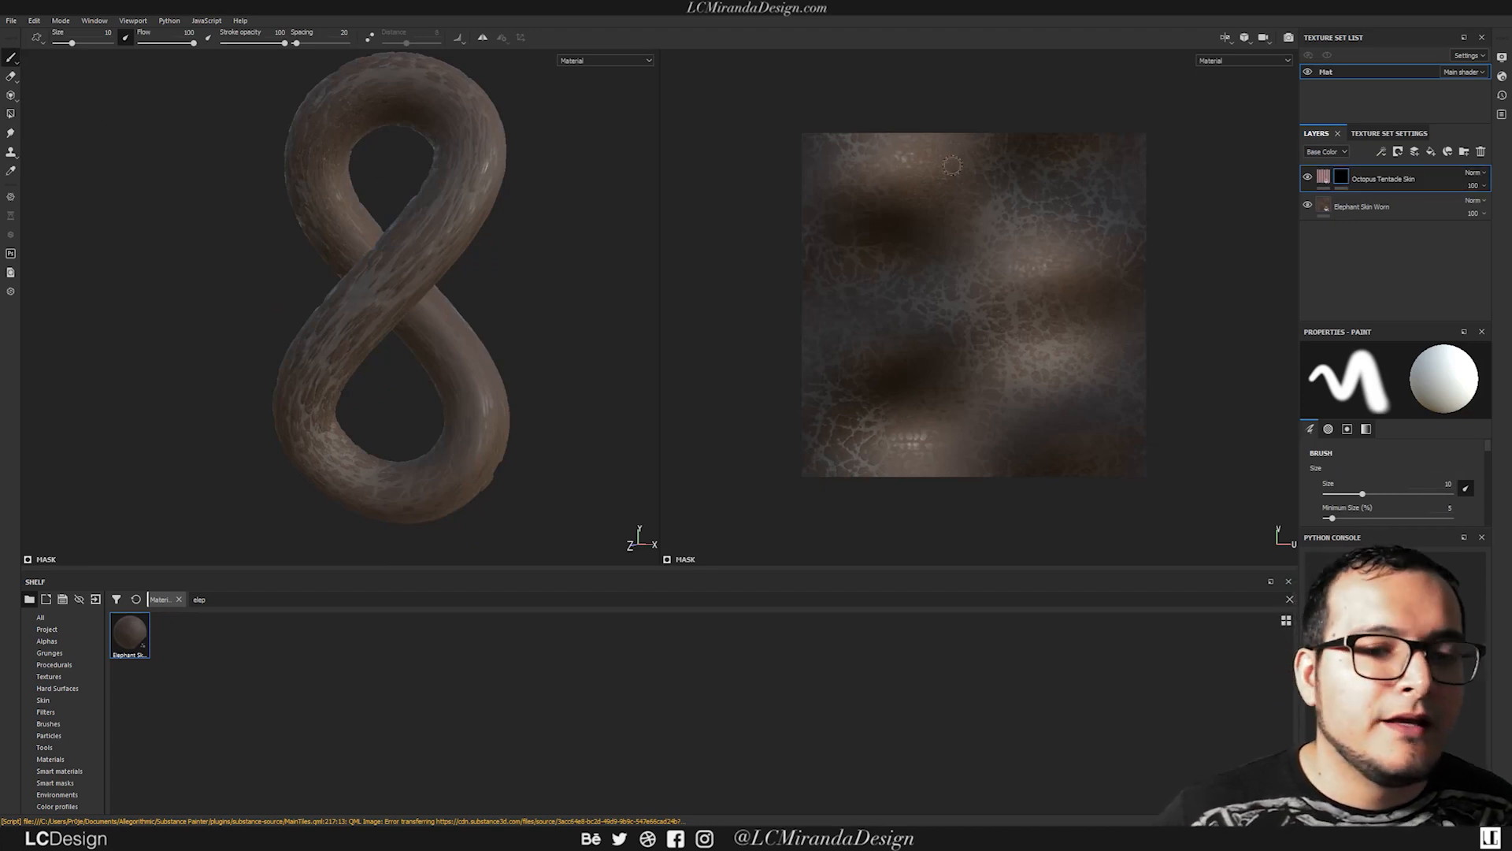
mouse_move(456, 202)
left_mouse_down()
mouse_move(363, 316)
mouse_move(382, 274)
left_mouse_up()
key("ctrl+z")
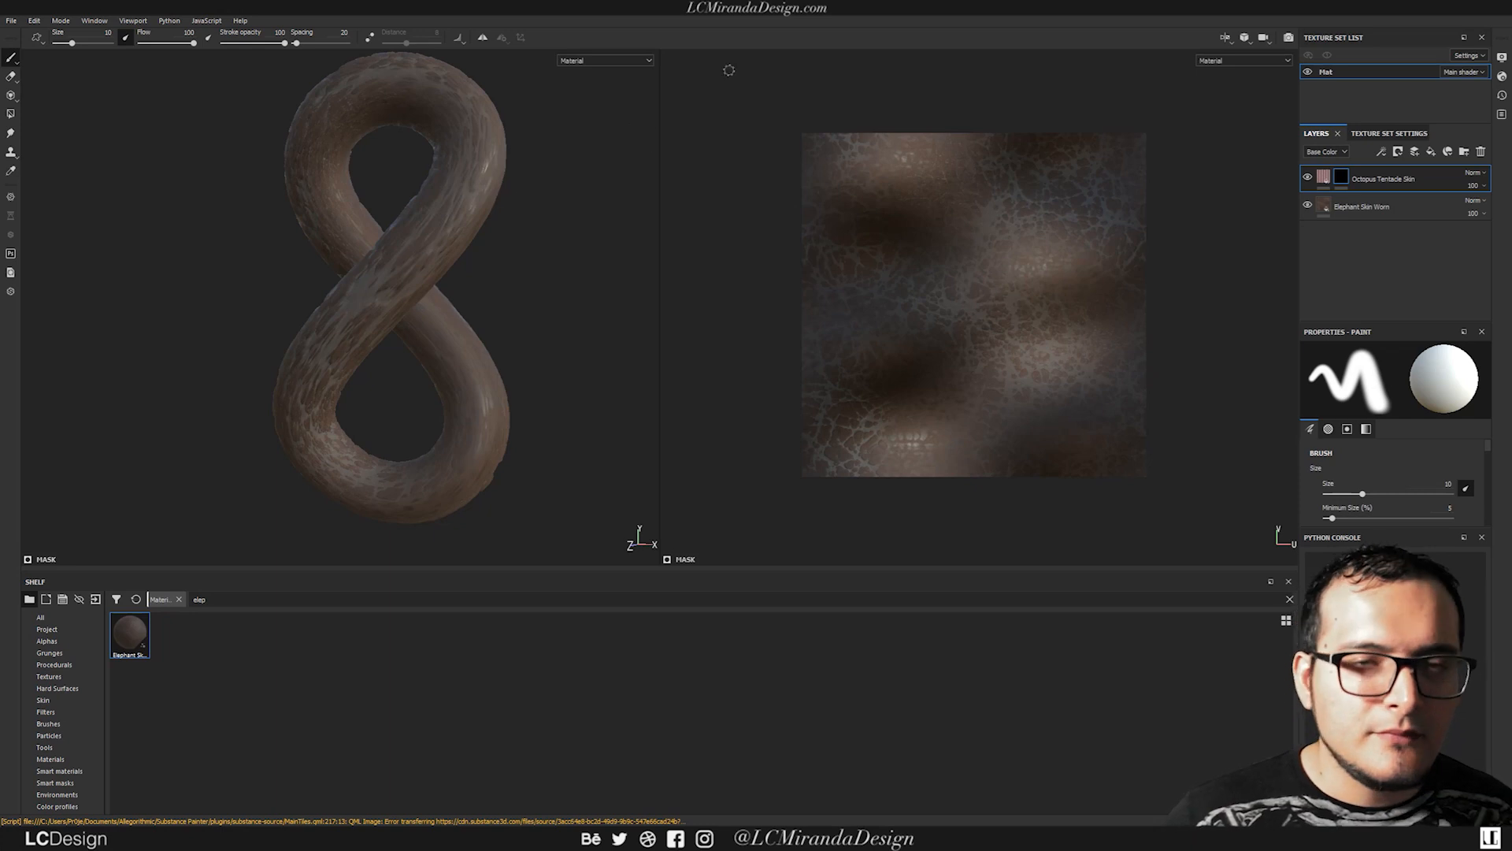
mouse_move(445, 206)
left_mouse_down()
mouse_move(455, 220)
mouse_move(439, 213)
left_mouse_up()
key("ctrl+z")
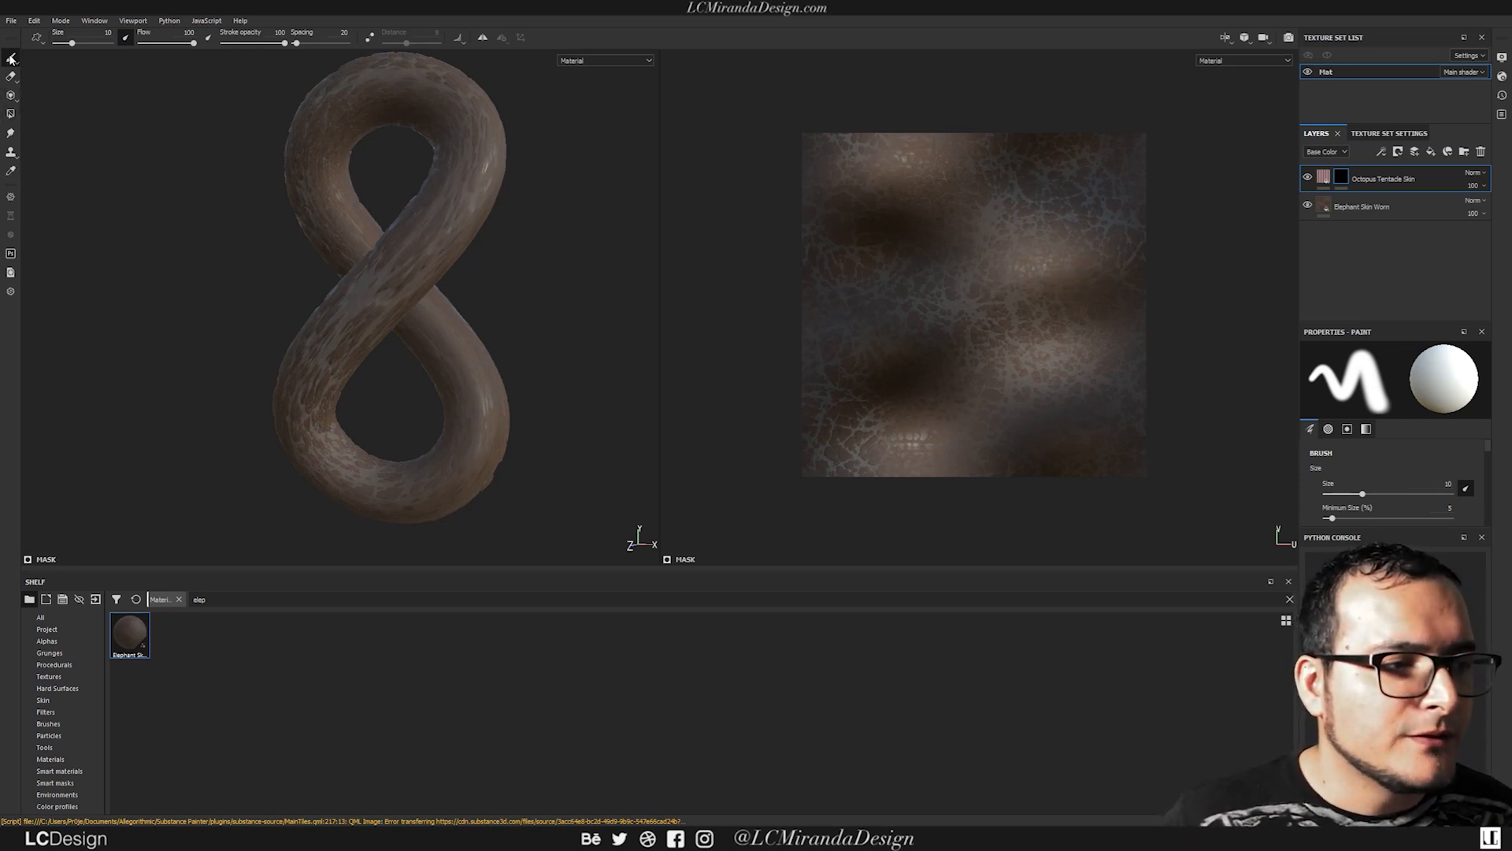
Step: Use Polygon Fill in white on the Octopus Tentacle Skin mask to reveal a central vertical UV strip containing two columns of suckers
left_click(10, 115)
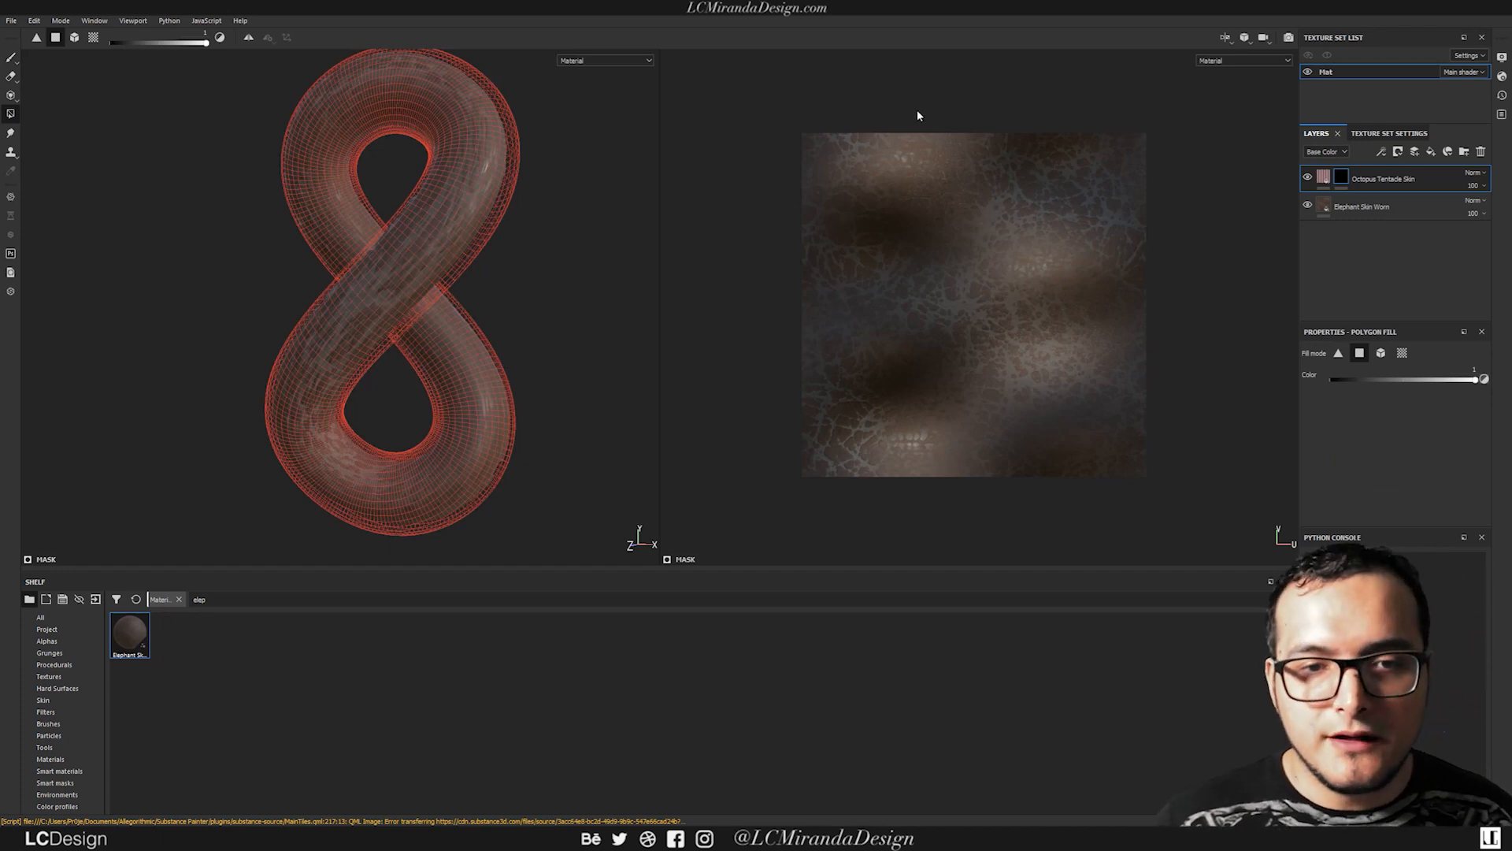
left_click_drag(940, 86, 1026, 503)
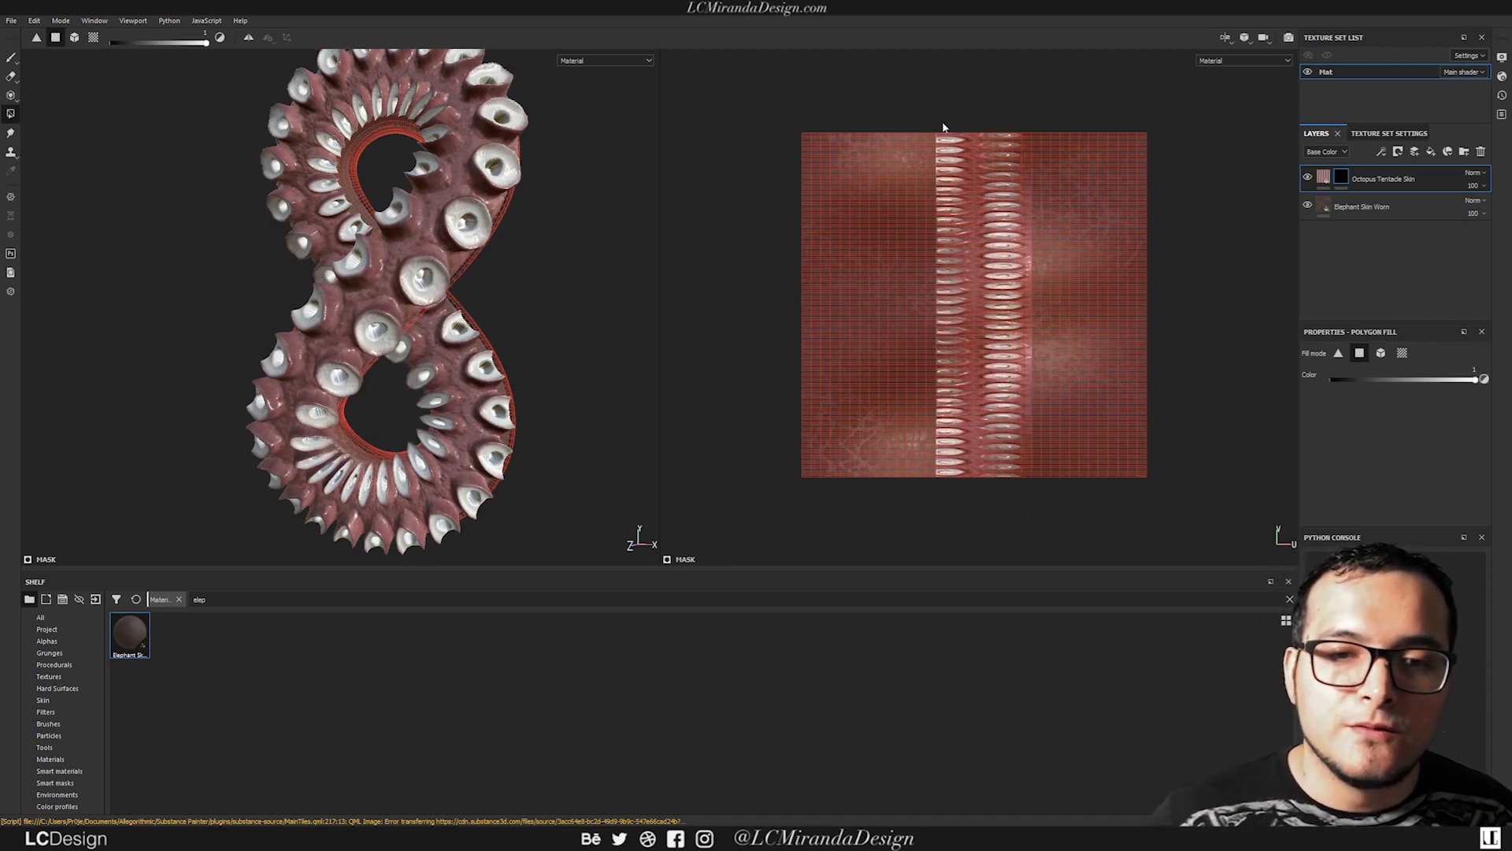
left_click_drag(958, 302, 926, 512)
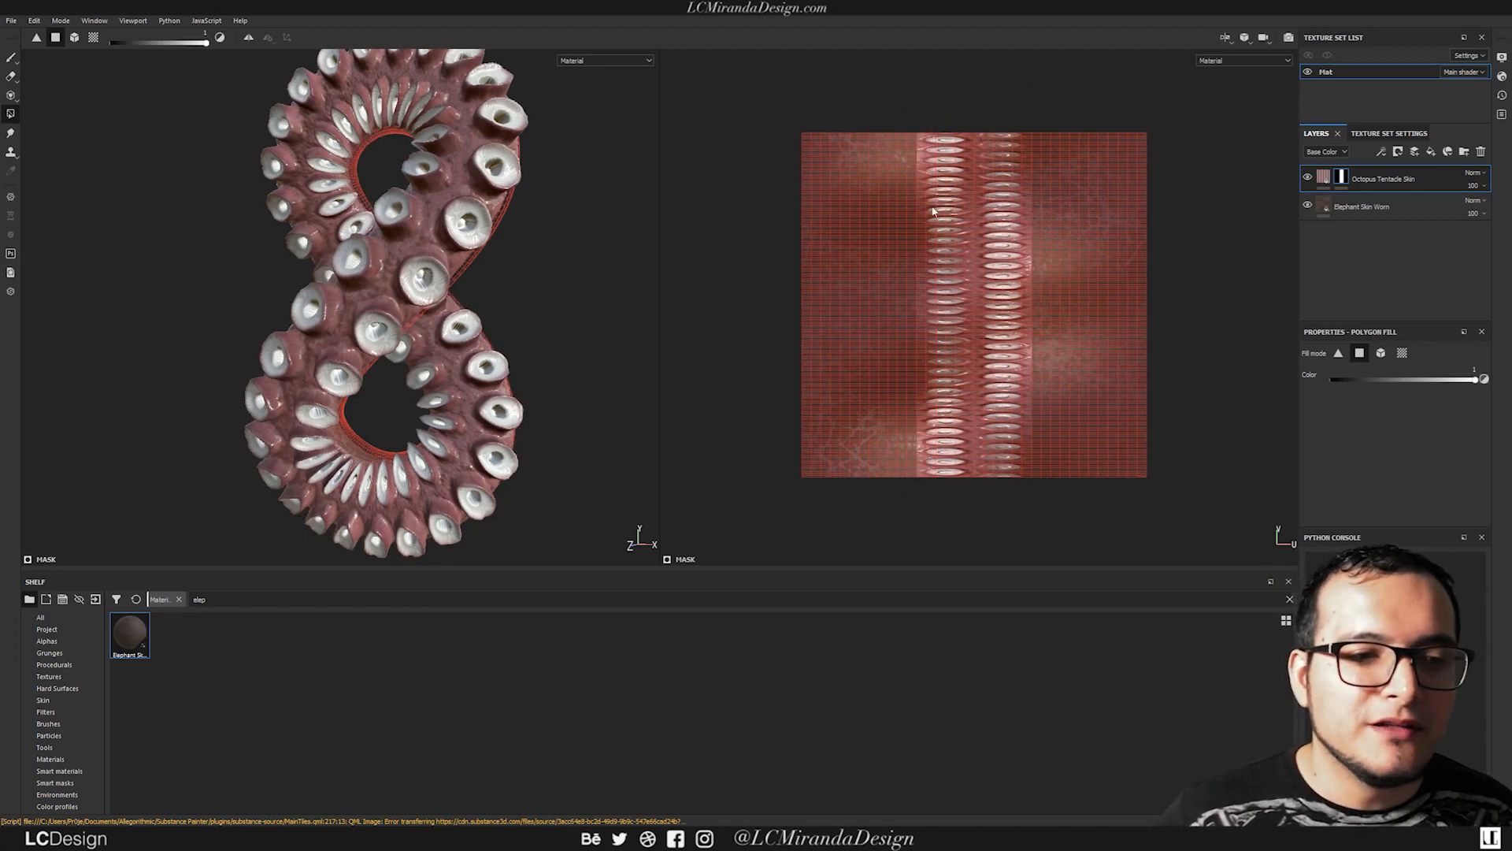
left_click_drag(381, 265, 380, 231, "alt")
right_click_drag(481, 210, 670, 158, "alt")
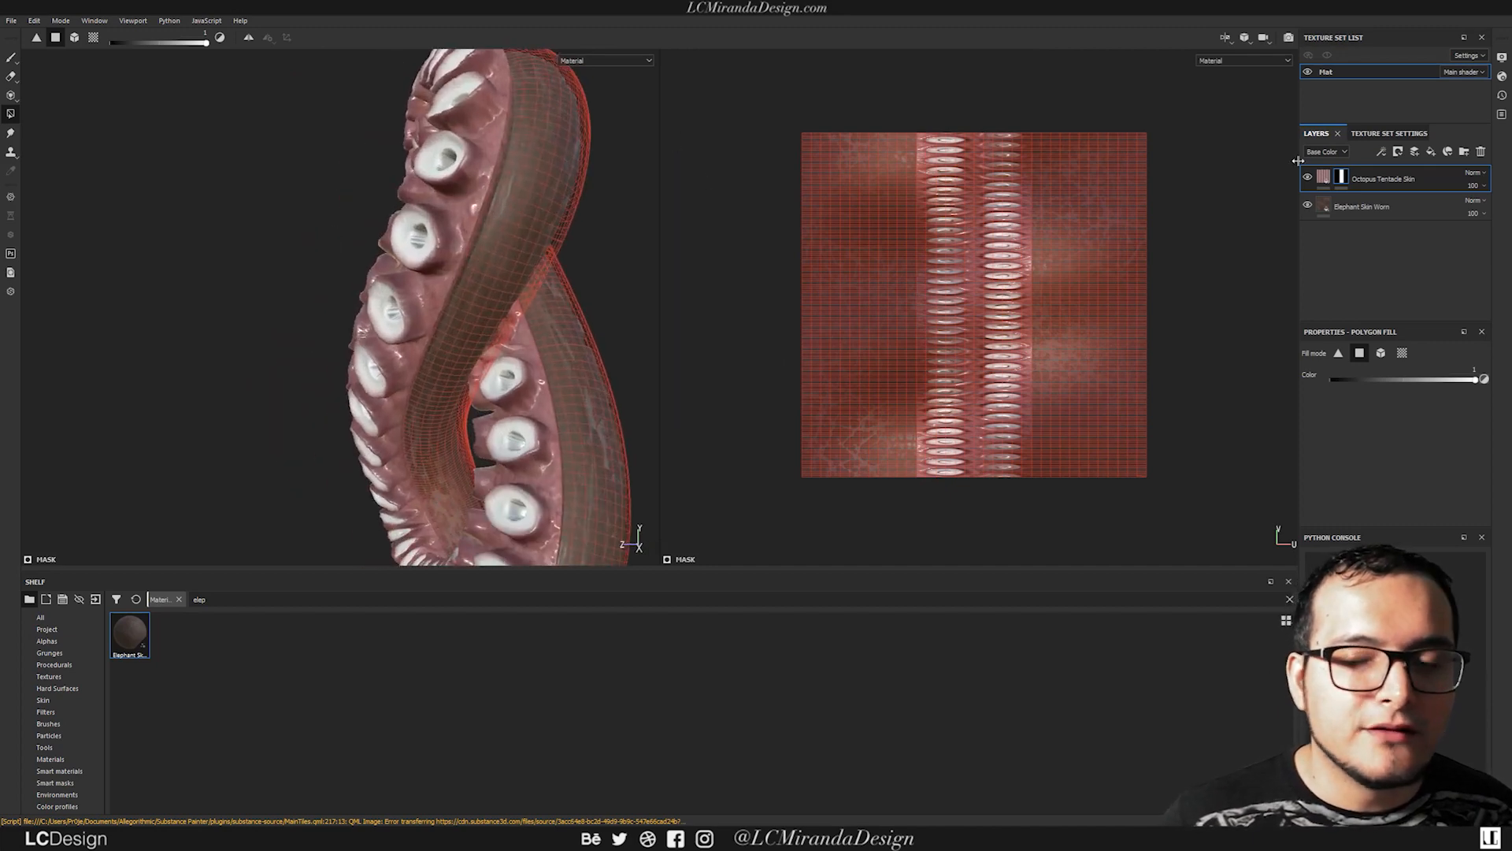
Step: Switch to the Paint tool and inspect the boundary between the octopus and elephant skins in the 3D and UV views
left_click(11, 59)
mouse_move(549, 175)
left_mouse_down("alt")
mouse_move(531, 157)
mouse_move(511, 263)
mouse_move(443, 311)
left_mouse_up("alt")
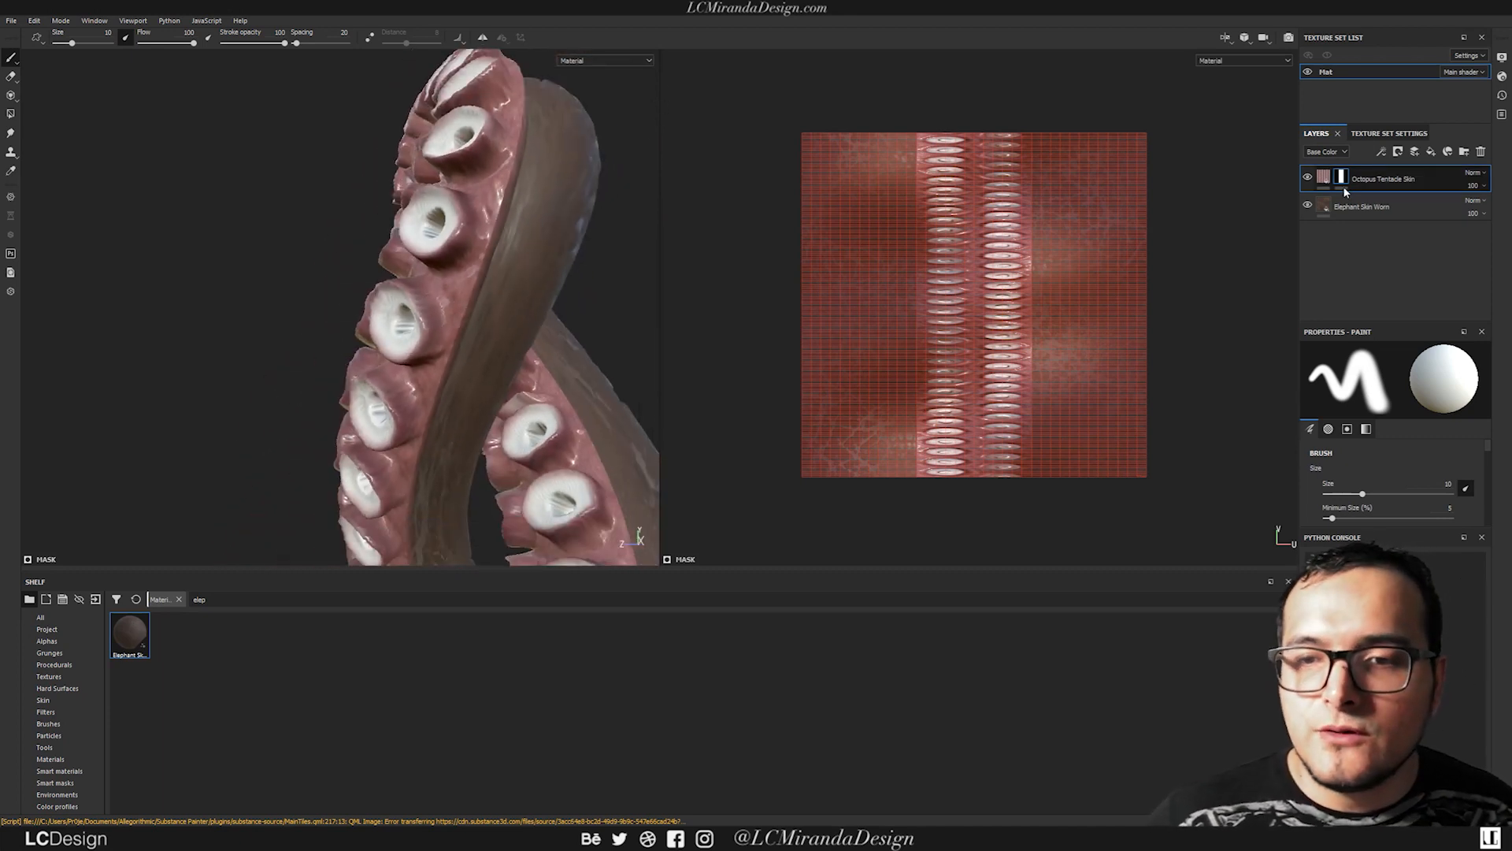
left_click_drag(930, 223, 1034, 223, "alt")
right_click_drag(1034, 223, 1205, 157, "alt")
middle_click_drag(1024, 251, 1016, 181, "alt")
left_click_drag(352, 282, 436, 236, "alt")
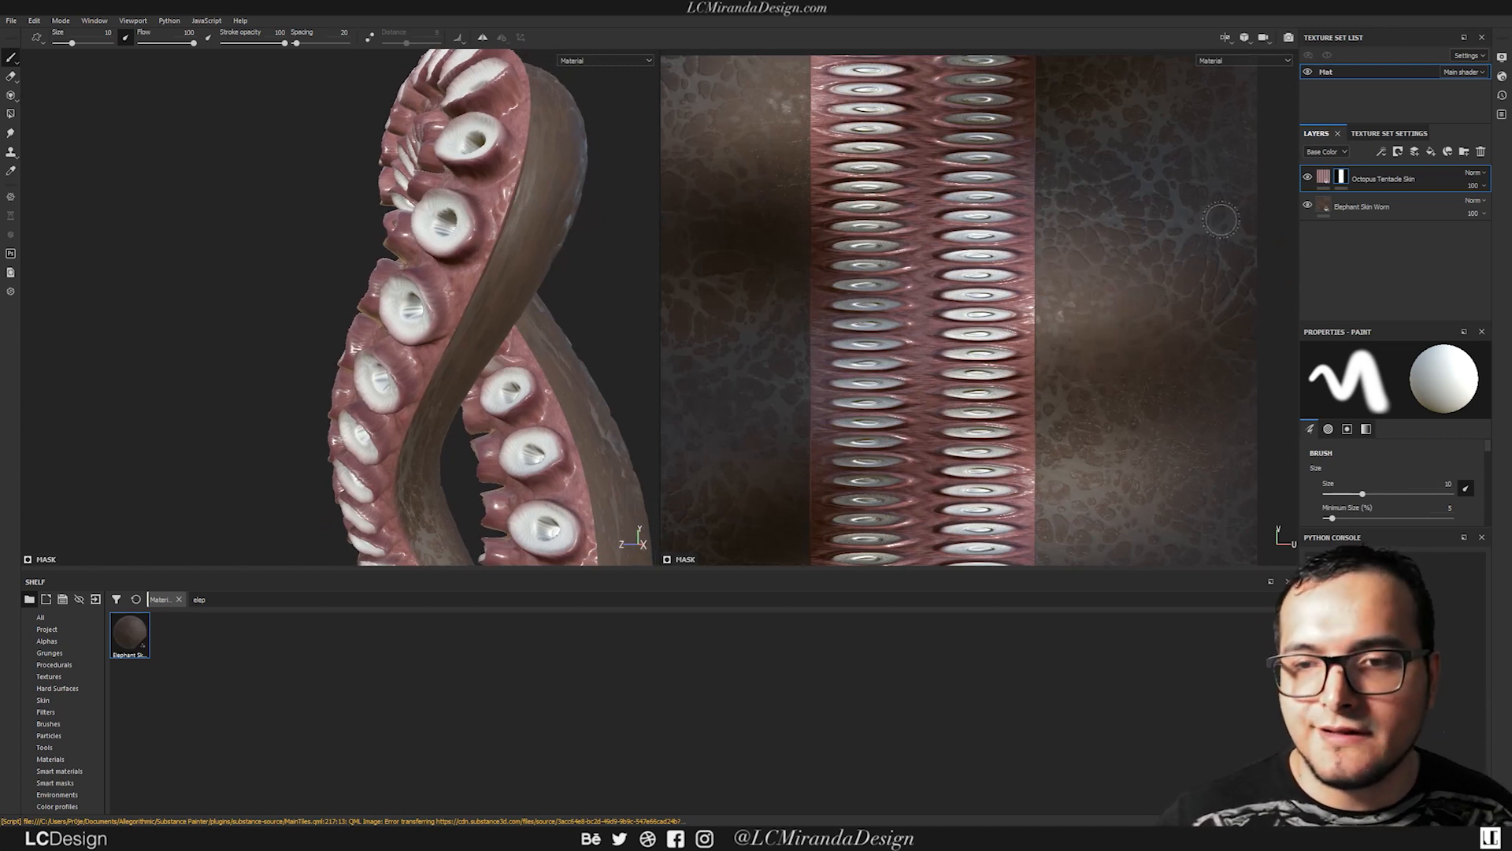
Step: Add a filter effect to the mask of the Octopus Tentacle Skin layer
left_click(1341, 178)
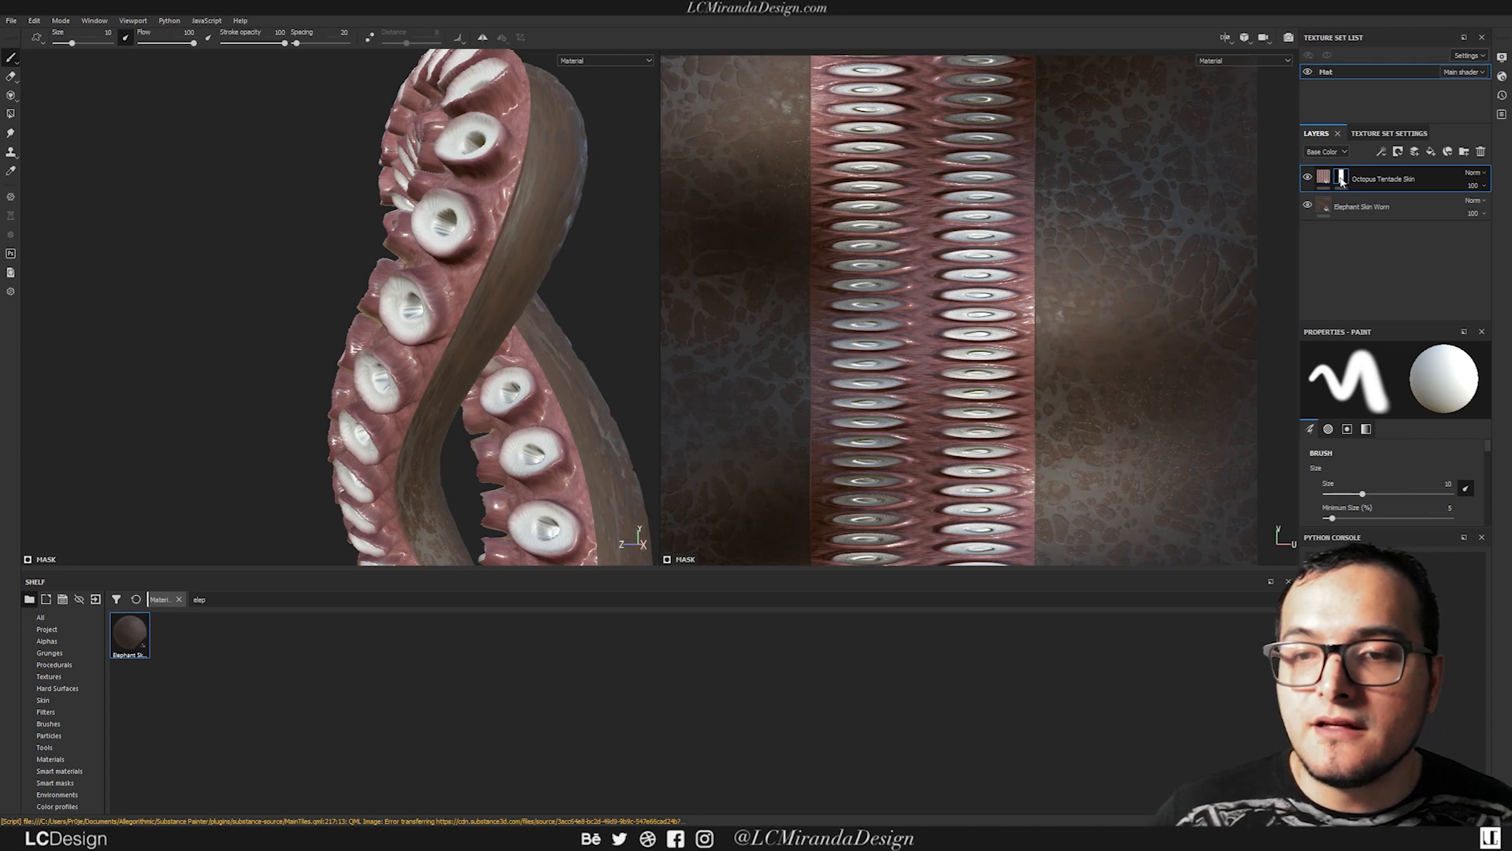
left_click(1398, 151)
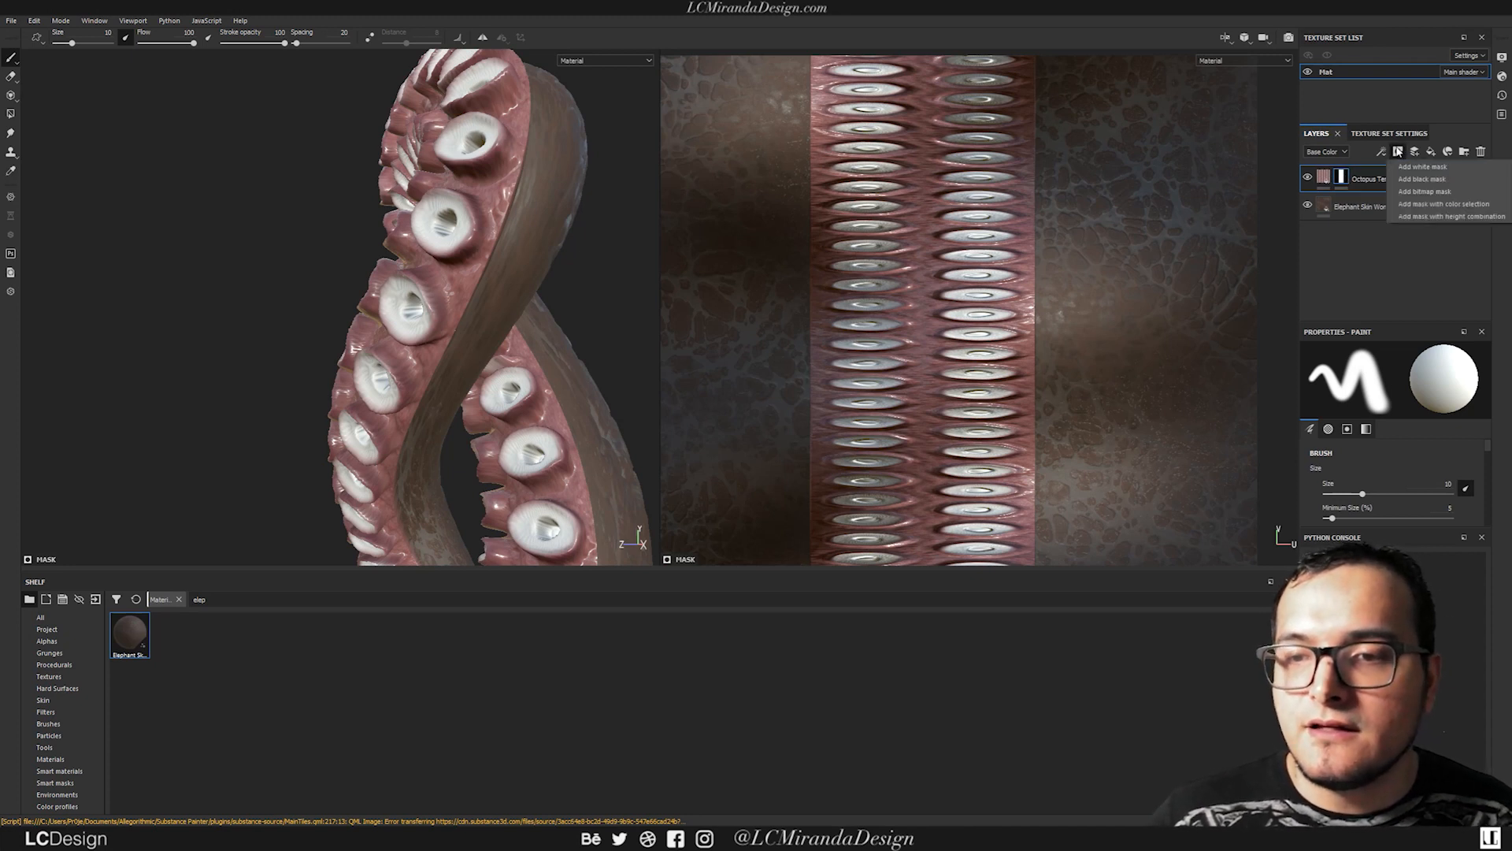
left_click(1398, 152)
left_click(1382, 153)
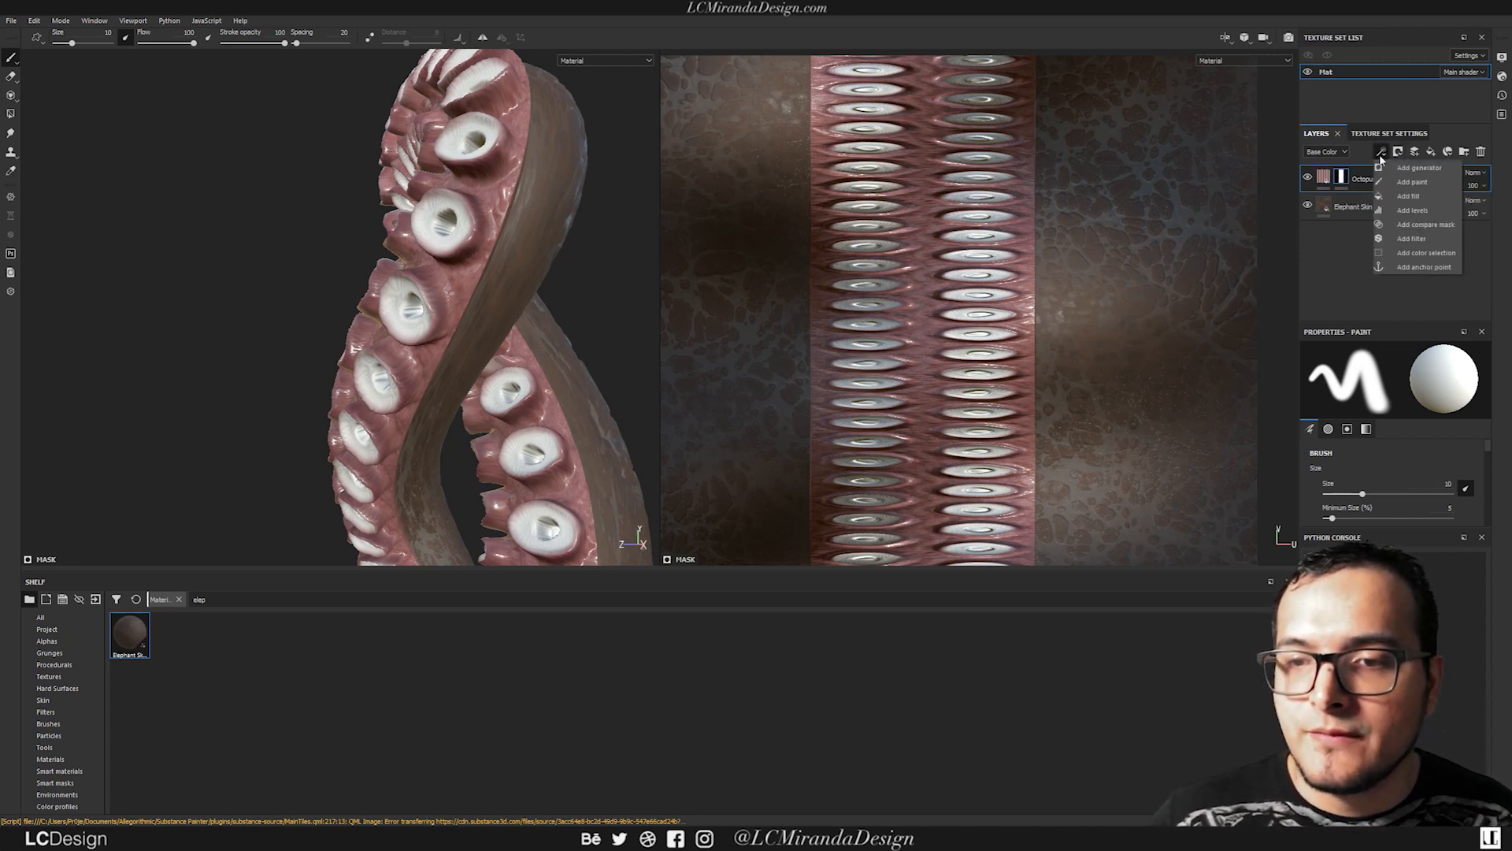
left_click(1411, 240)
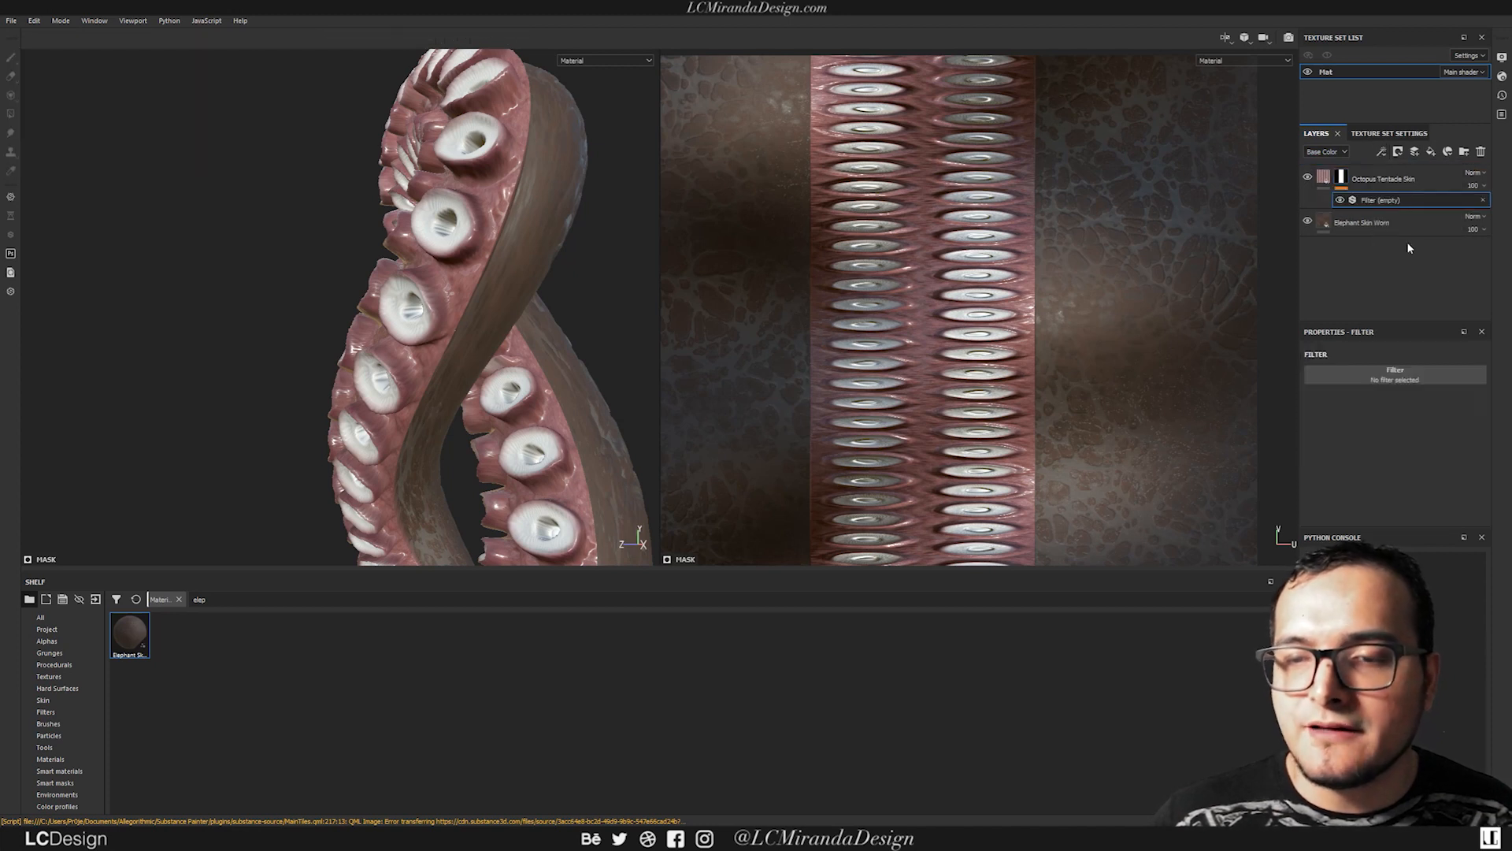
Step: Search the filters for "blur" and assign the Blur filter to the mask's filter effect
left_click(1400, 374)
type("blur")
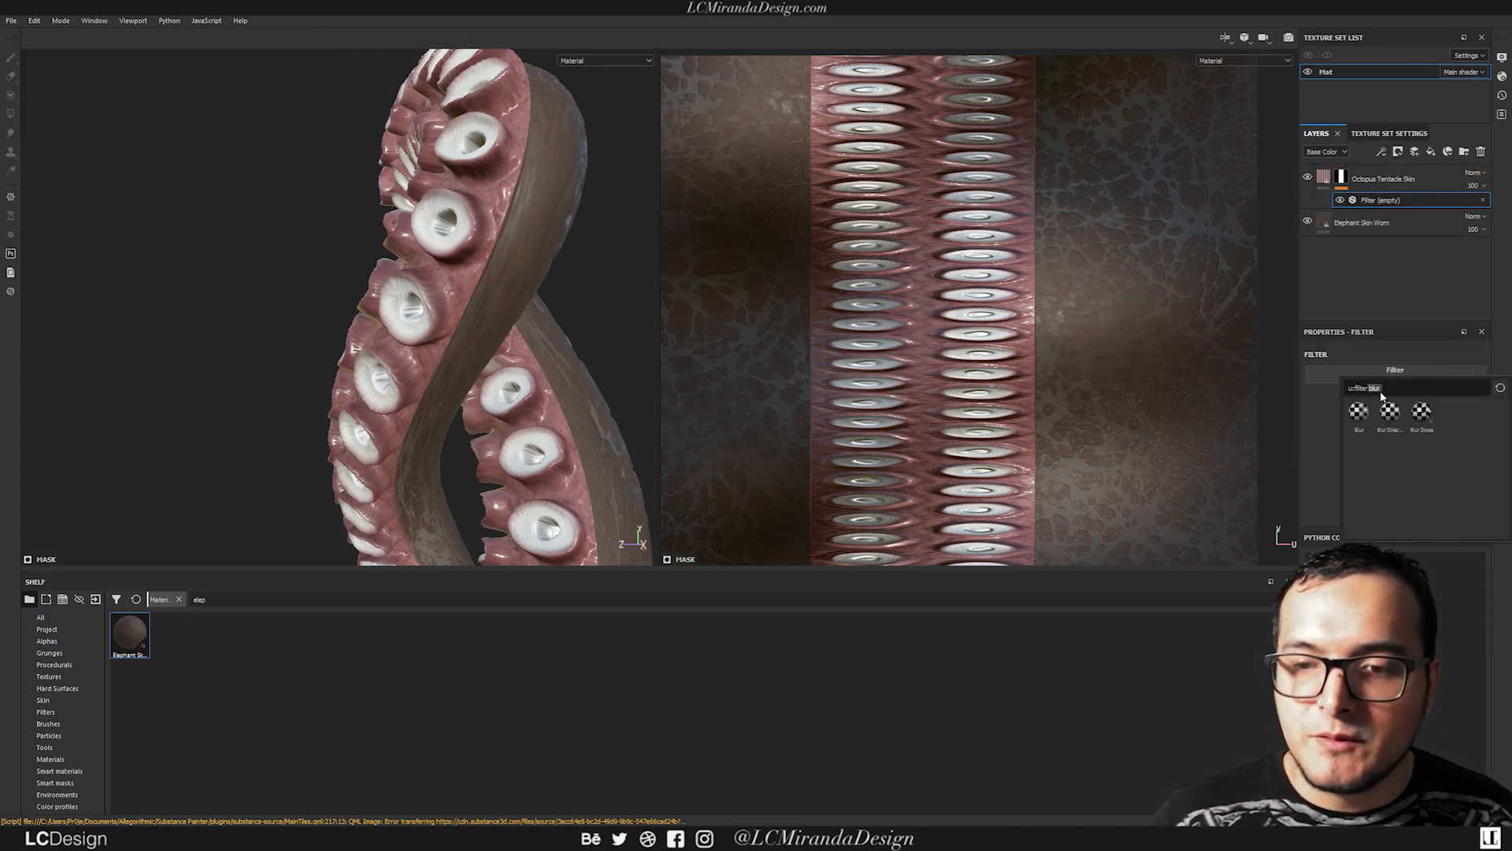
key("BackSpace")
type("bl")
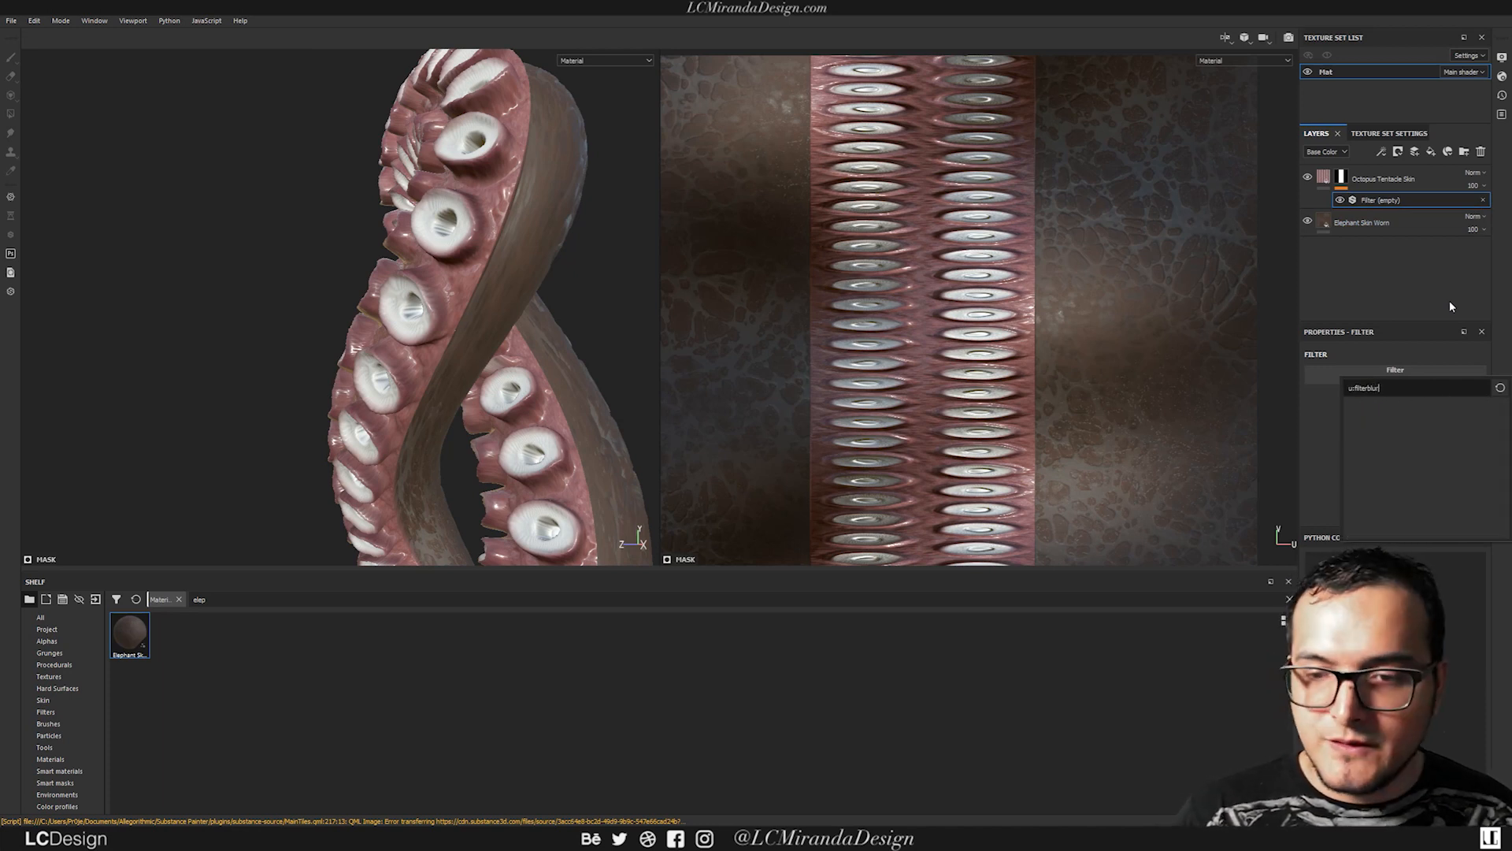
key("BackSpace")
key("BackSpace")
key("BackSpace")
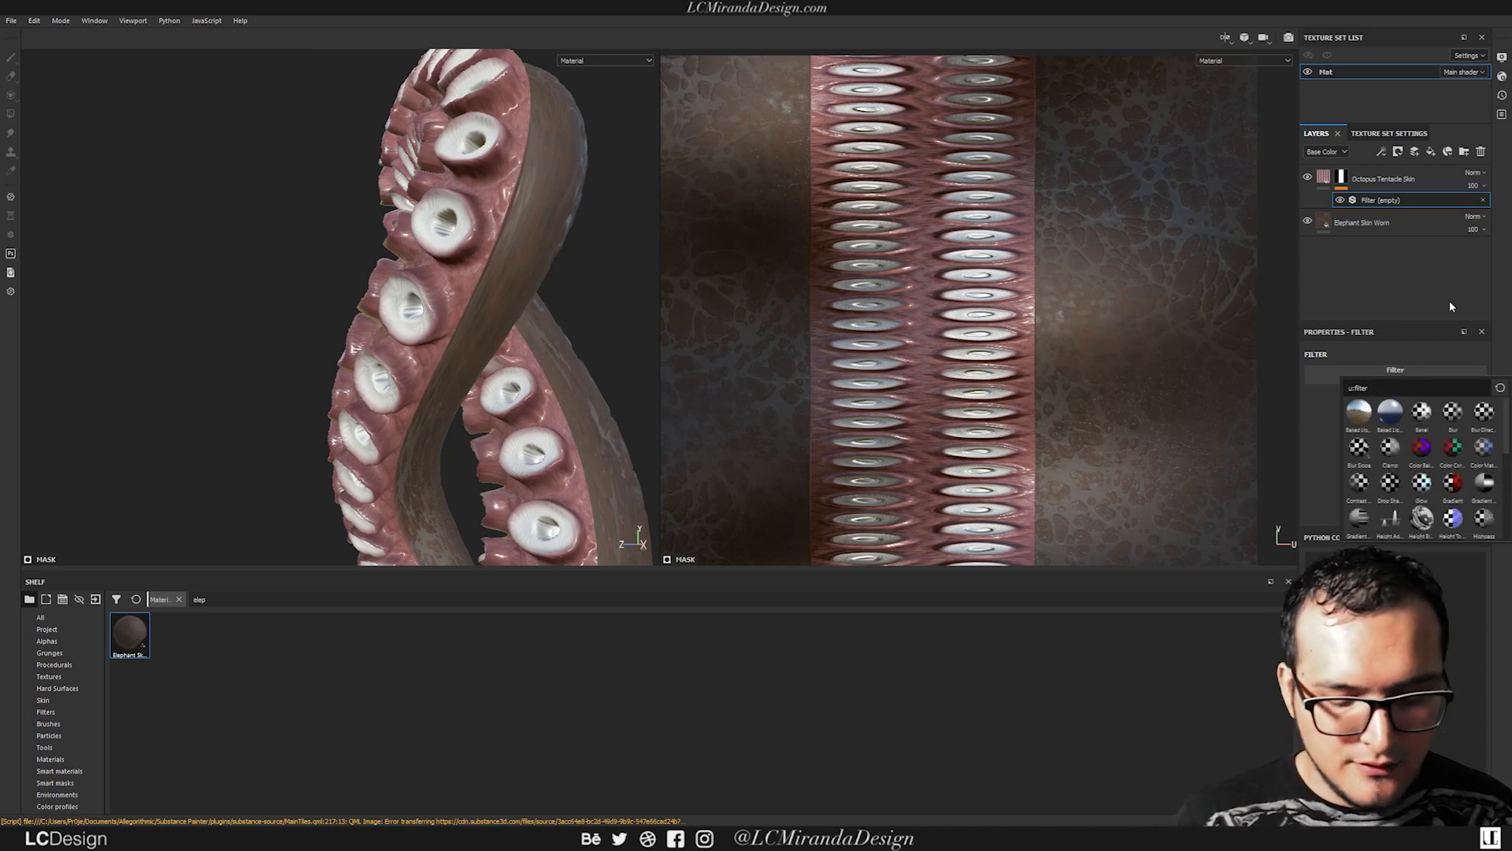
type("dur")
key("BackSpace")
key("BackSpace")
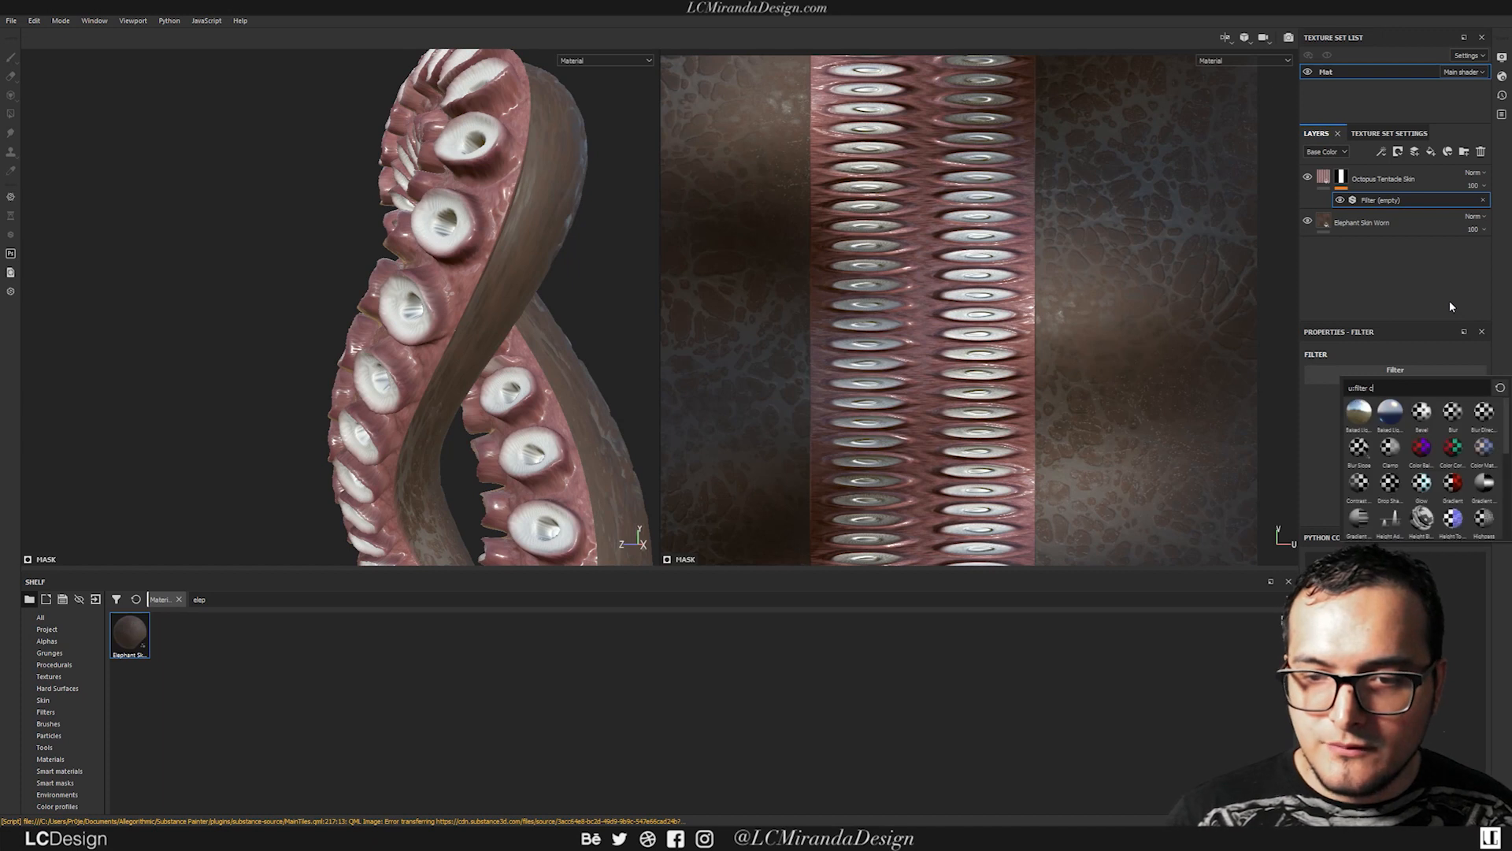
type("blur")
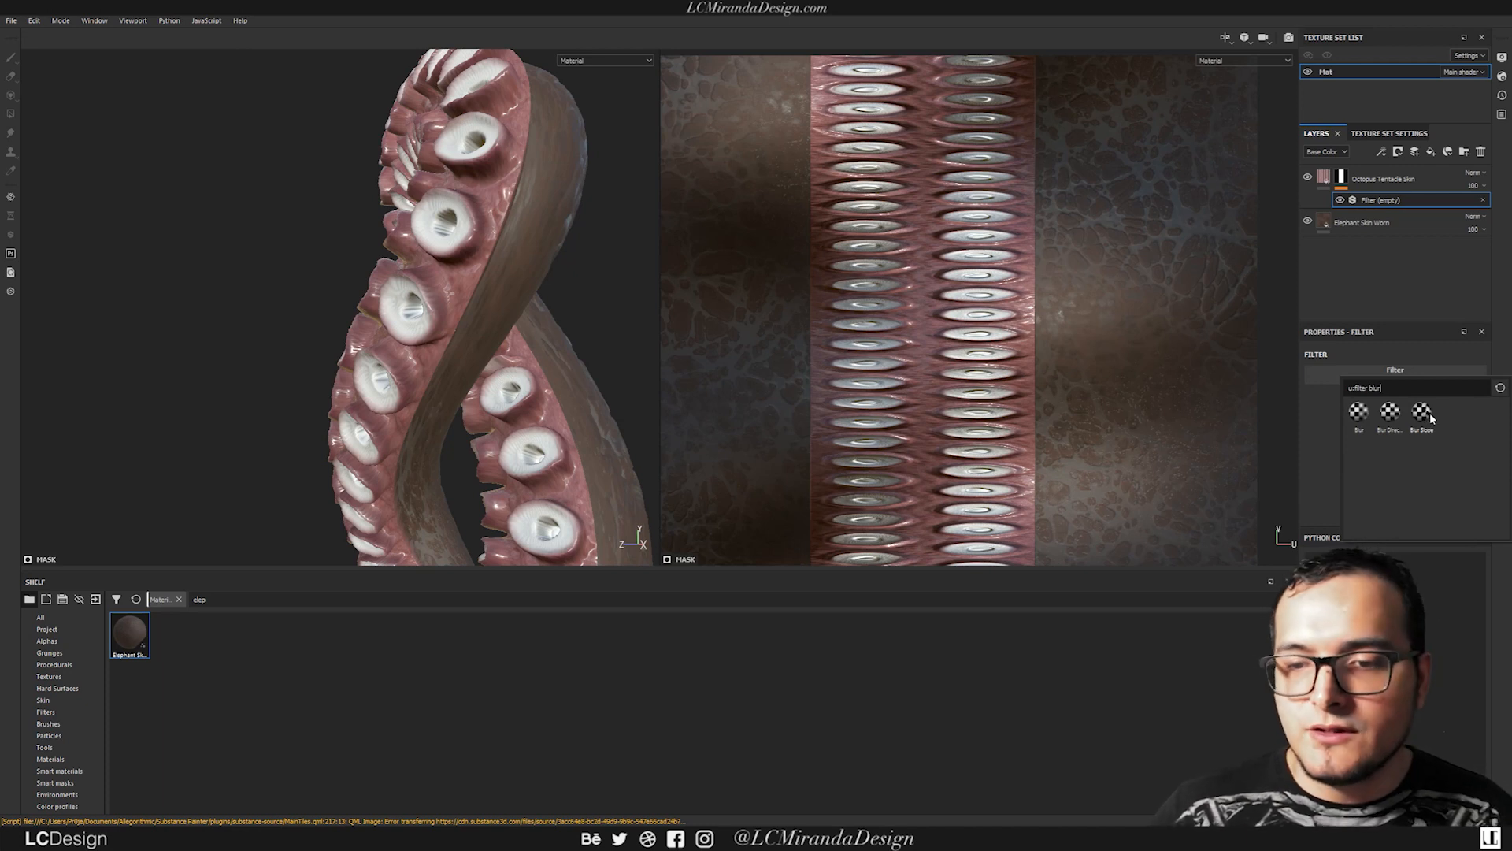
left_click(1359, 413)
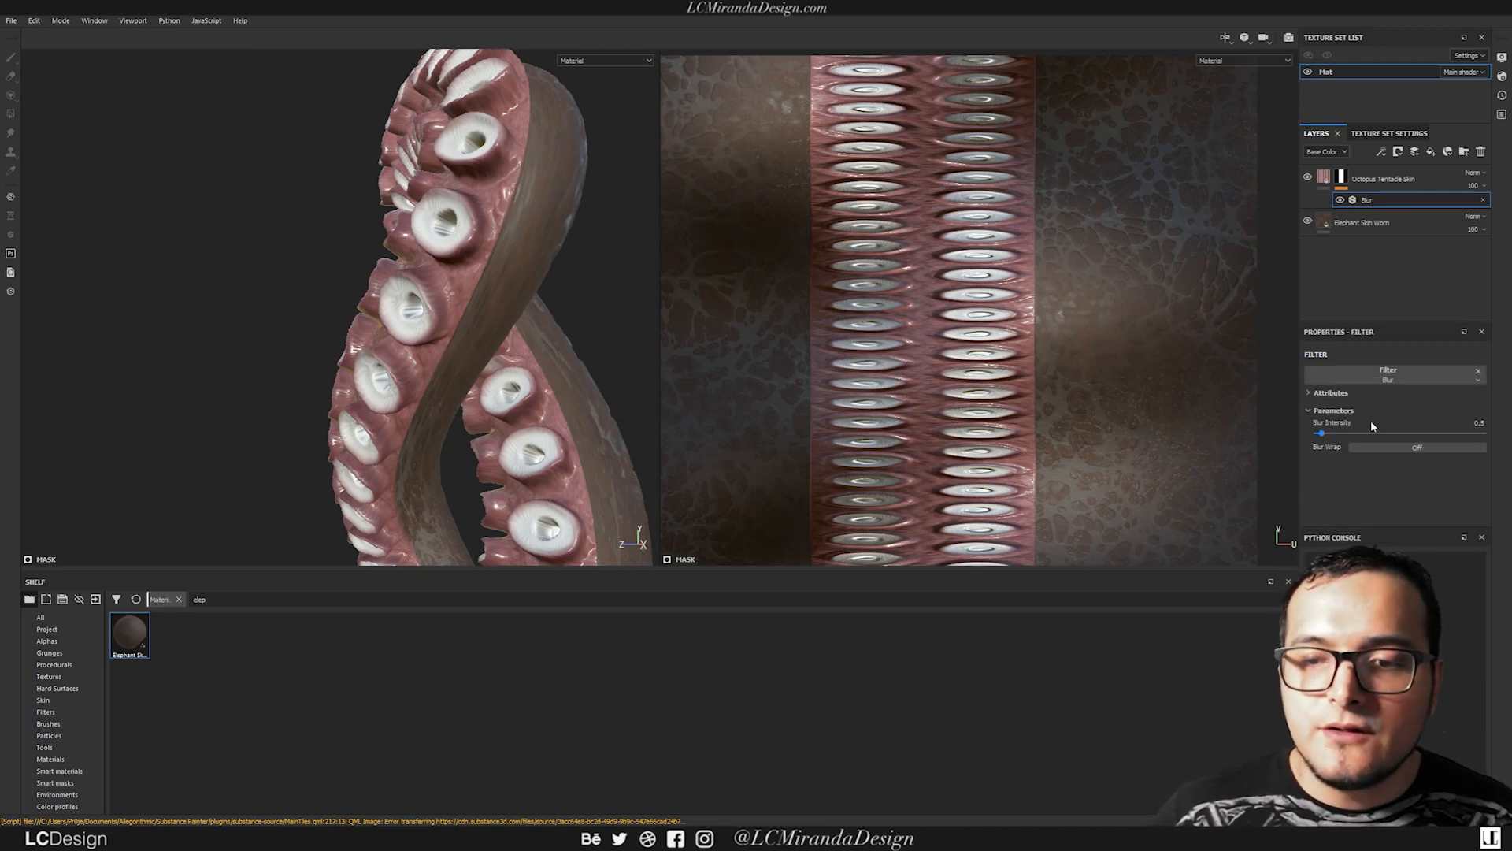
Step: Adjust the mask's Blur Intensity to about 3.8 to soften the transition between the two skins
left_click_drag(1332, 436, 1378, 435)
left_click_drag(480, 216, 630, 75, "alt")
left_click_drag(1384, 434, 1484, 434)
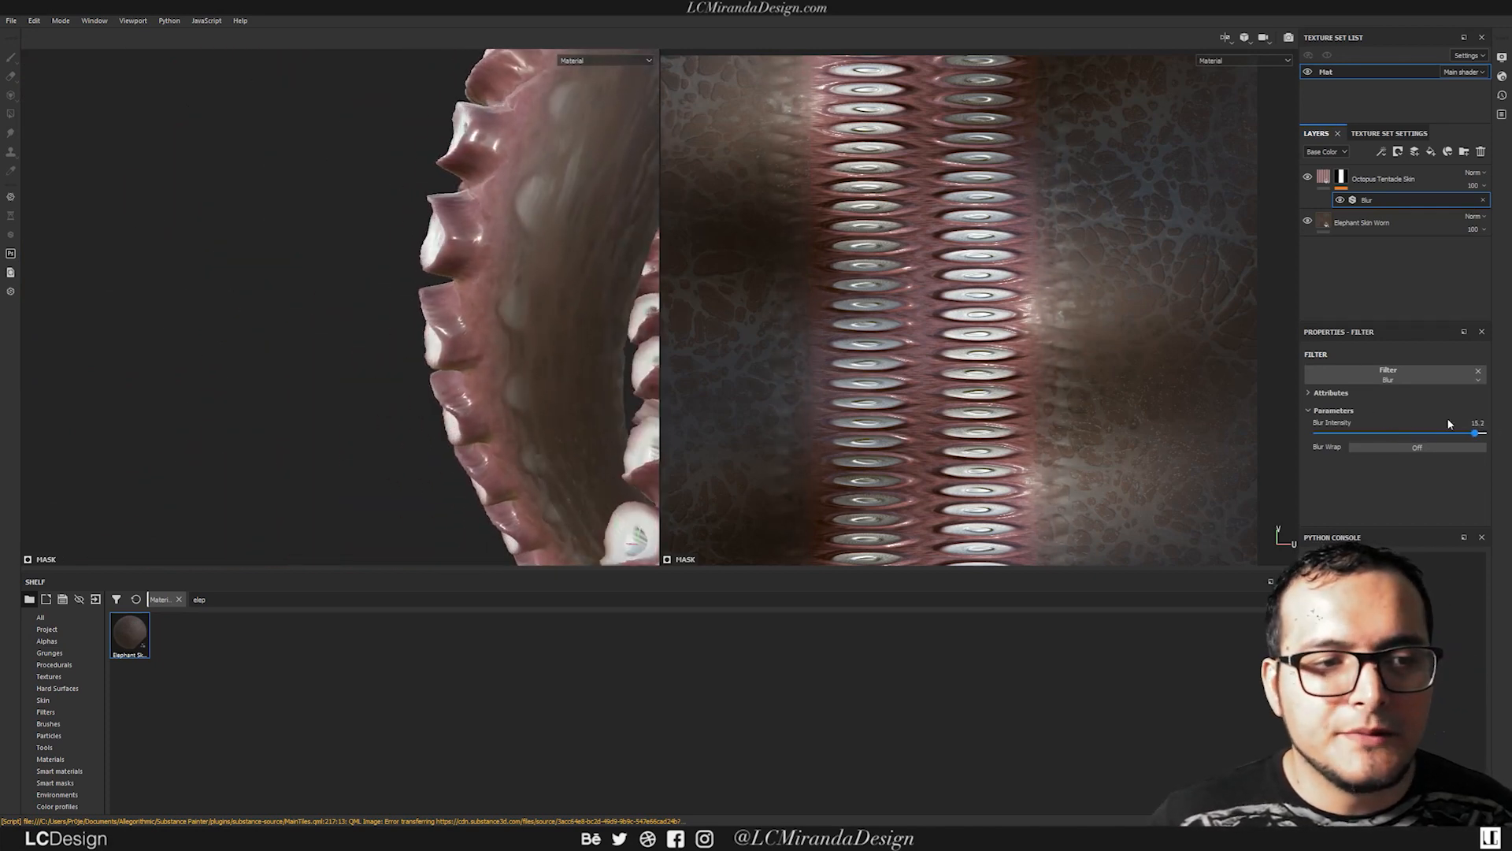
left_click_drag(1470, 424, 1351, 420)
left_click_drag(398, 227, 338, 259, "alt")
middle_click_drag(551, 220, 516, 217, "alt")
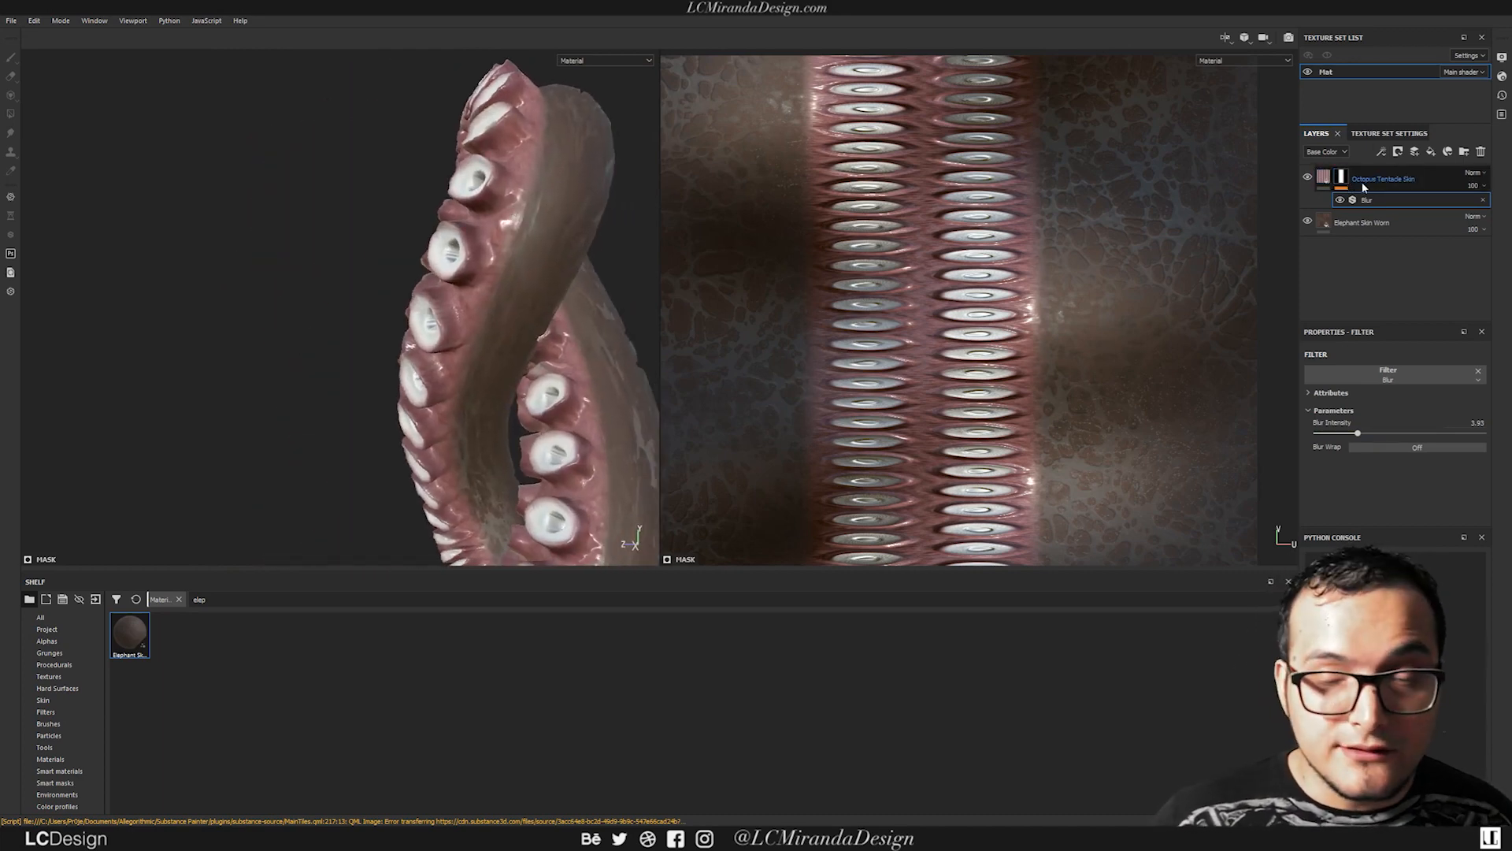
Step: In the Octopus Tentacle Skin layer's technical parameters, set Height Range to 0.44 and slightly lower Height Position
left_click(1388, 180)
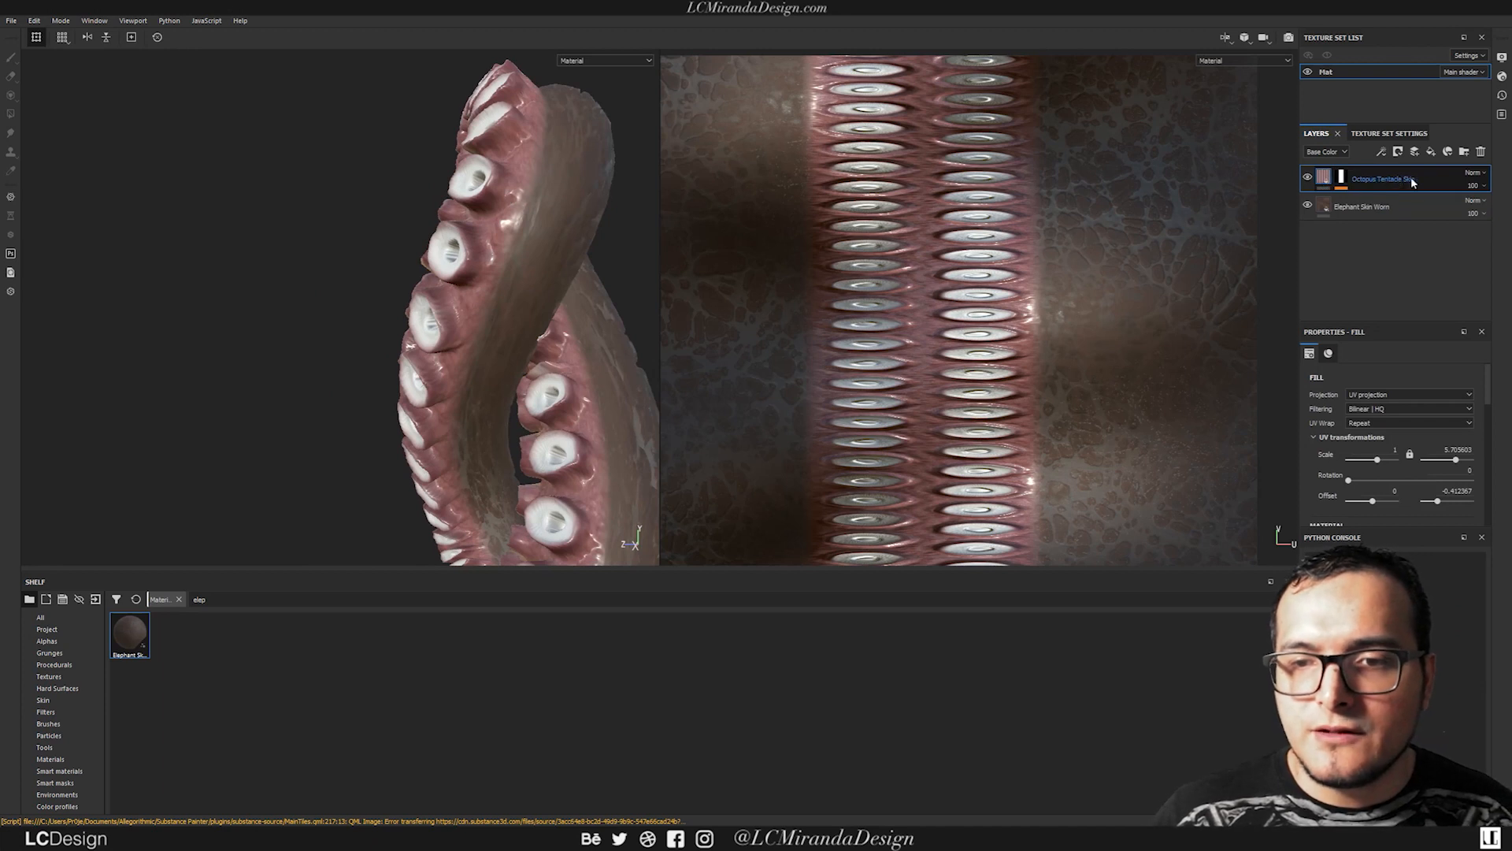
scroll(1372, 450, "down", 10)
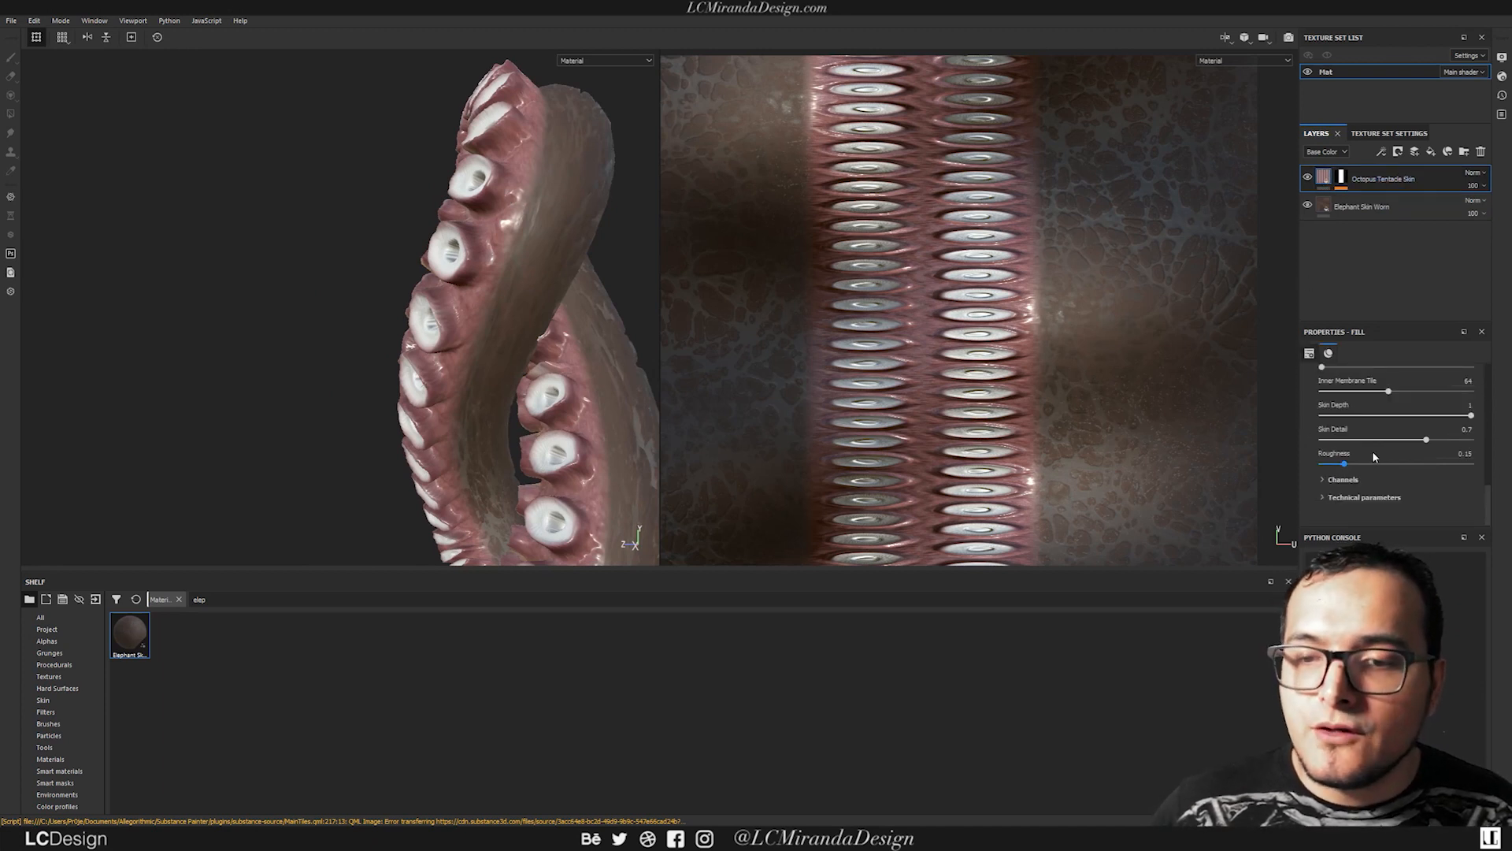
left_click(1325, 496)
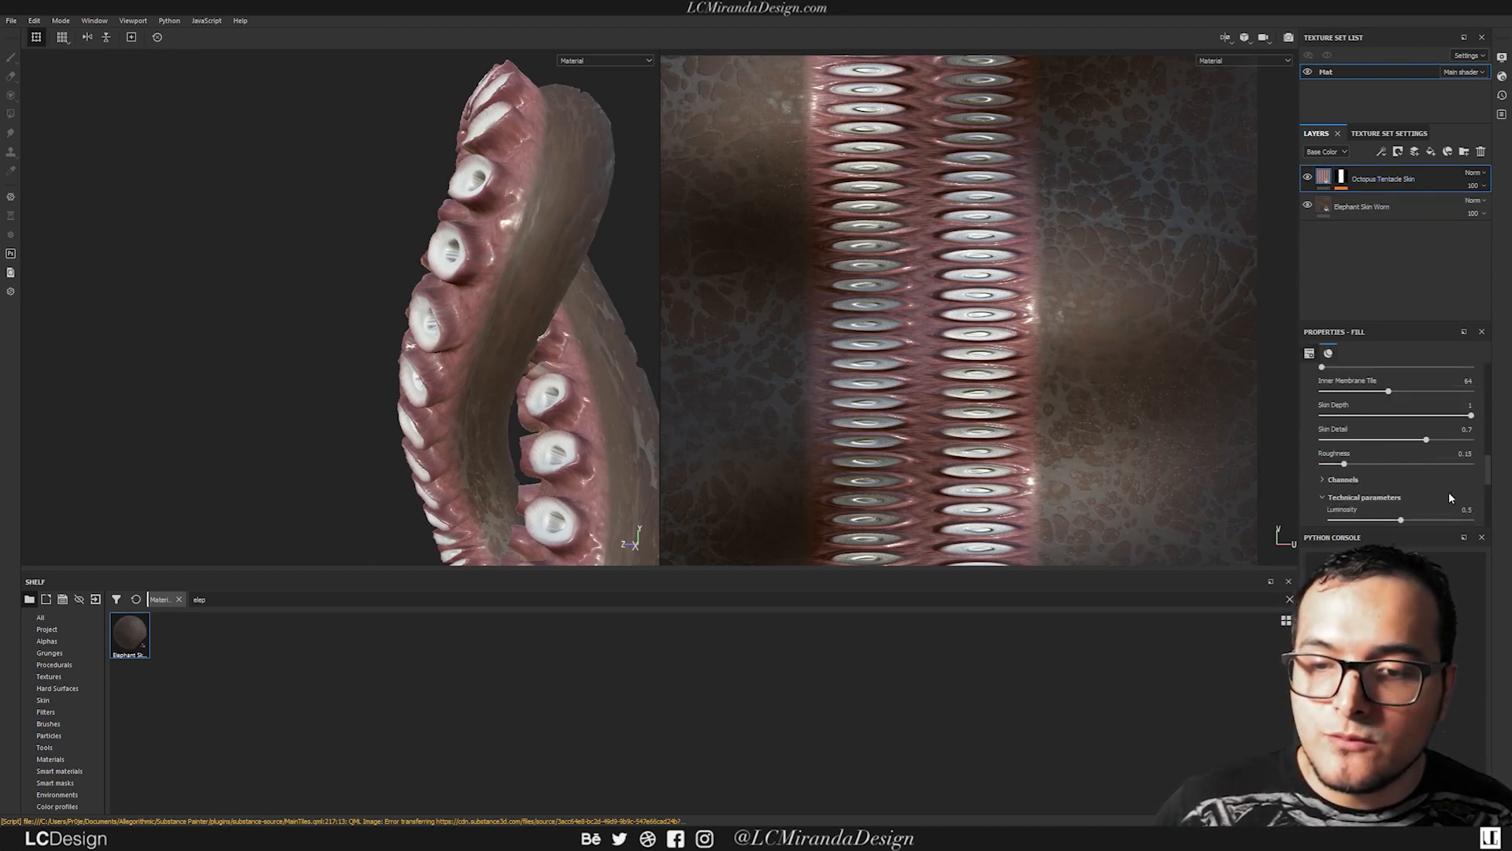
scroll(1478, 472, "down", 4)
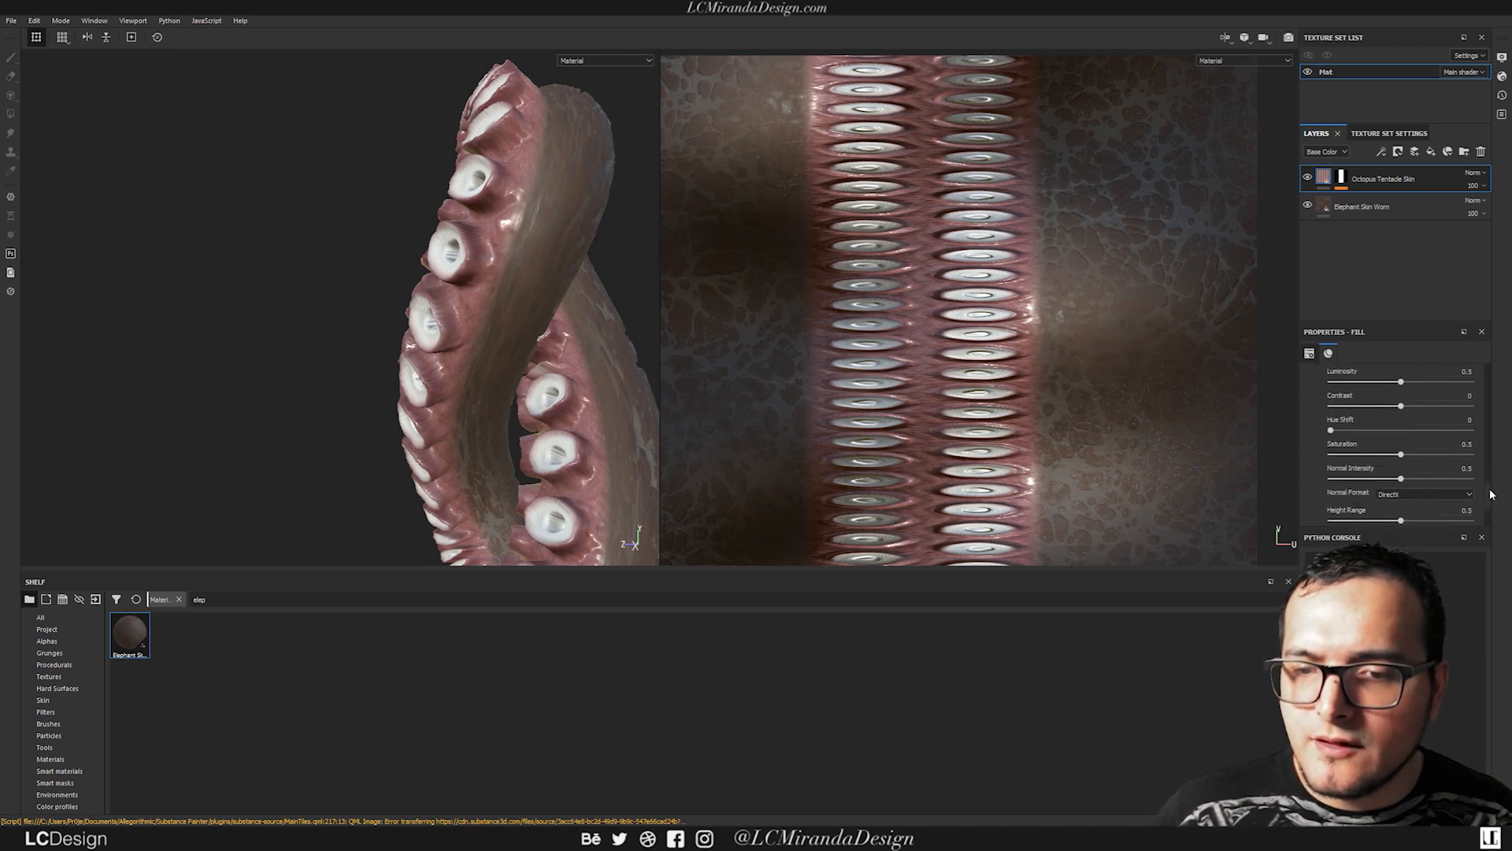
scroll(1492, 494, "down", 3)
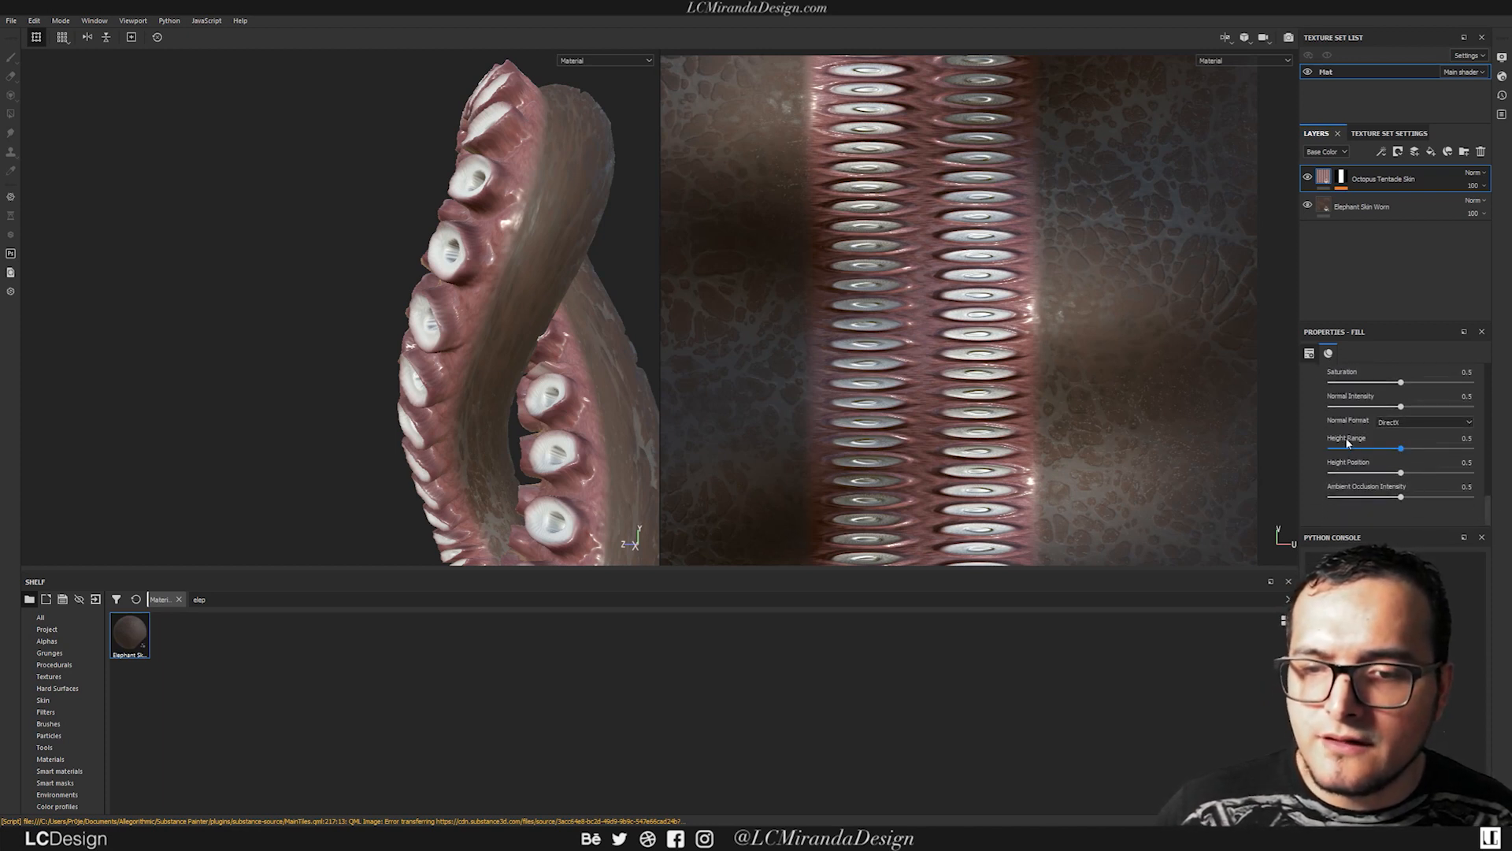
mouse_move(1408, 450)
left_mouse_down()
mouse_move(1365, 443)
mouse_move(1420, 448)
mouse_move(1373, 442)
mouse_move(1393, 446)
left_mouse_up()
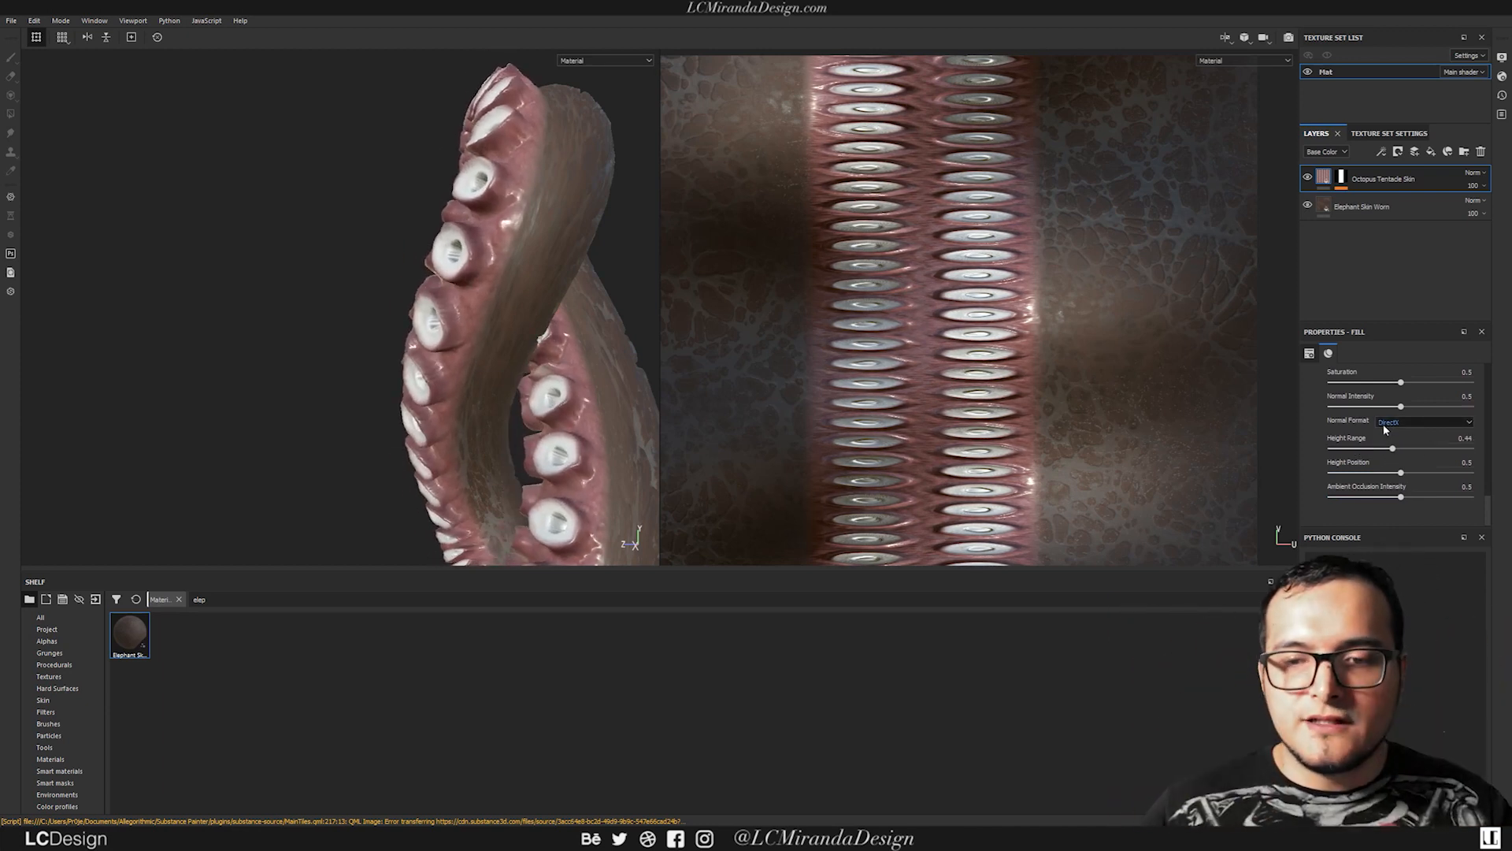
double_click(1362, 440)
left_click_drag(1401, 472, 1383, 473)
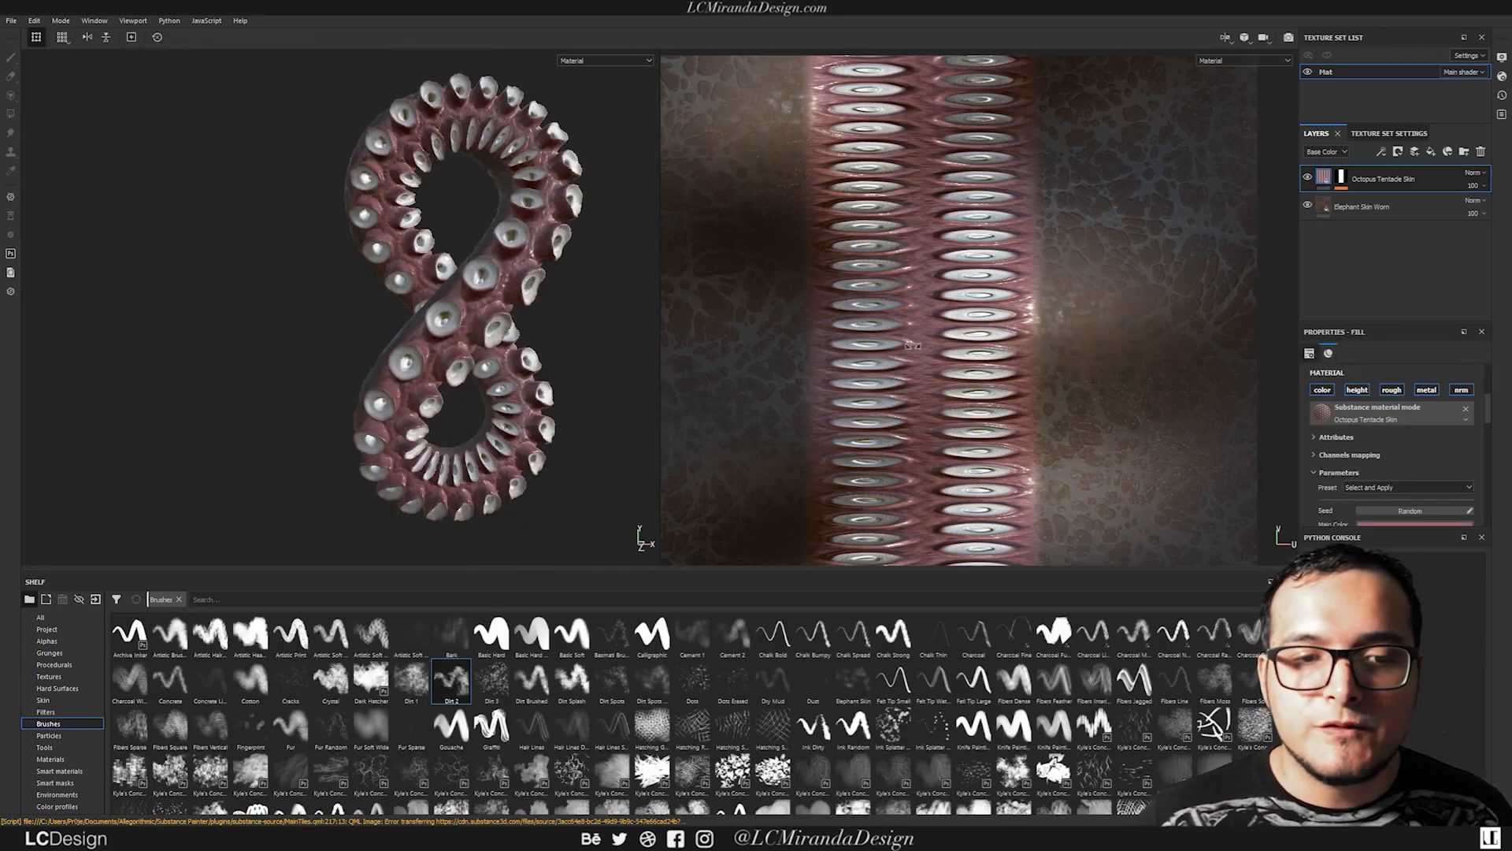
Step: Stretch the octopus skin's UV projection vertically to a scale of about 1.02 so the suckers appear round in UV space
right_click_drag(913, 345, 910, 429, "alt")
middle_click_drag(910, 429, 844, 433, "alt")
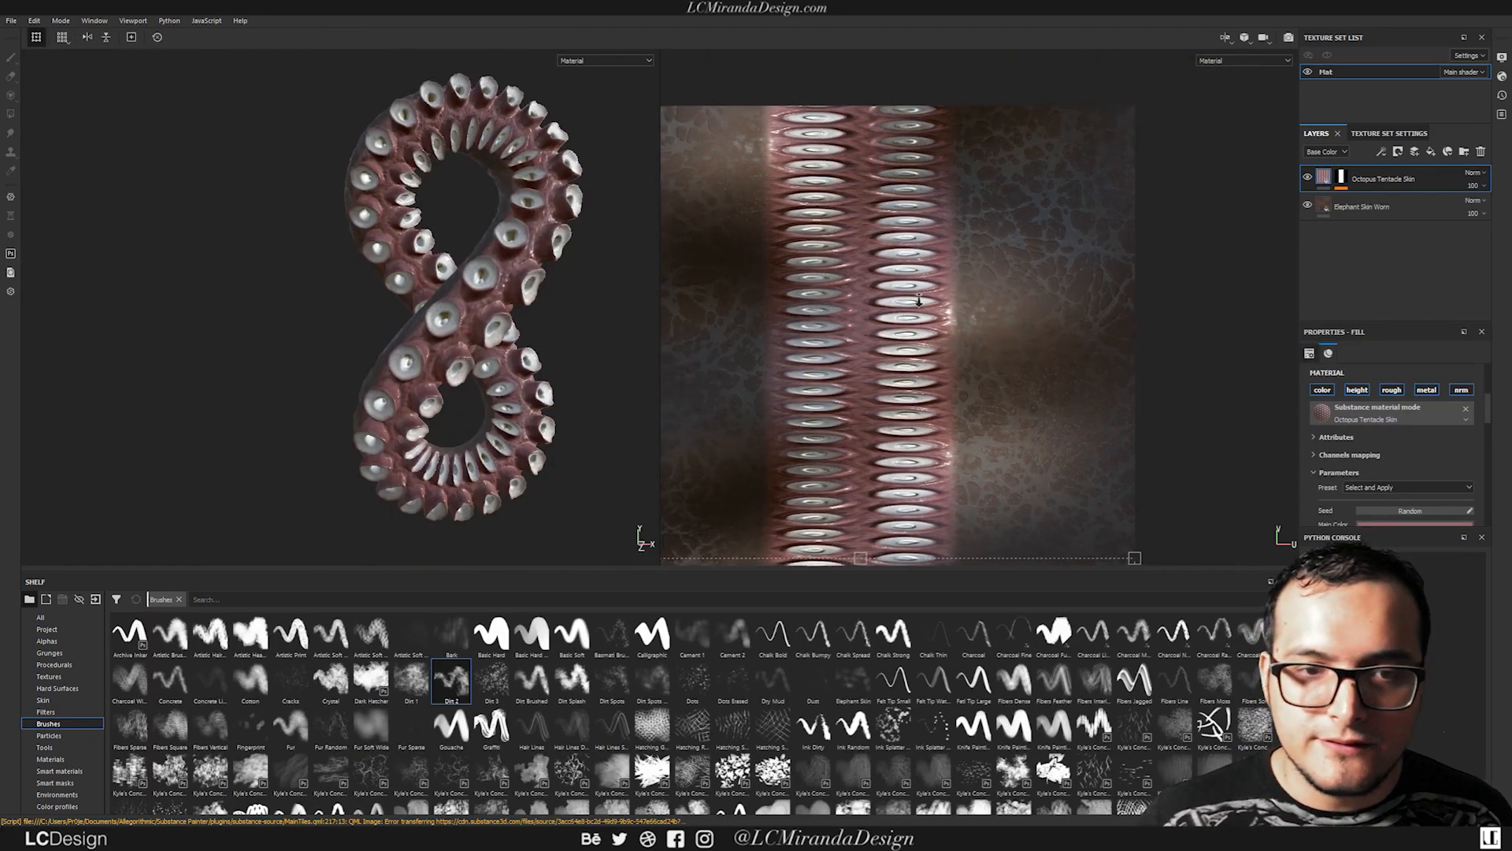
right_click_drag(844, 434, 843, 516, "alt")
middle_click_drag(843, 516, 934, 409, "alt")
left_click_drag(934, 409, 973, 35)
mouse_move(466, 264)
left_mouse_down("alt")
mouse_move(652, 273)
mouse_move(455, 272)
left_mouse_up("alt")
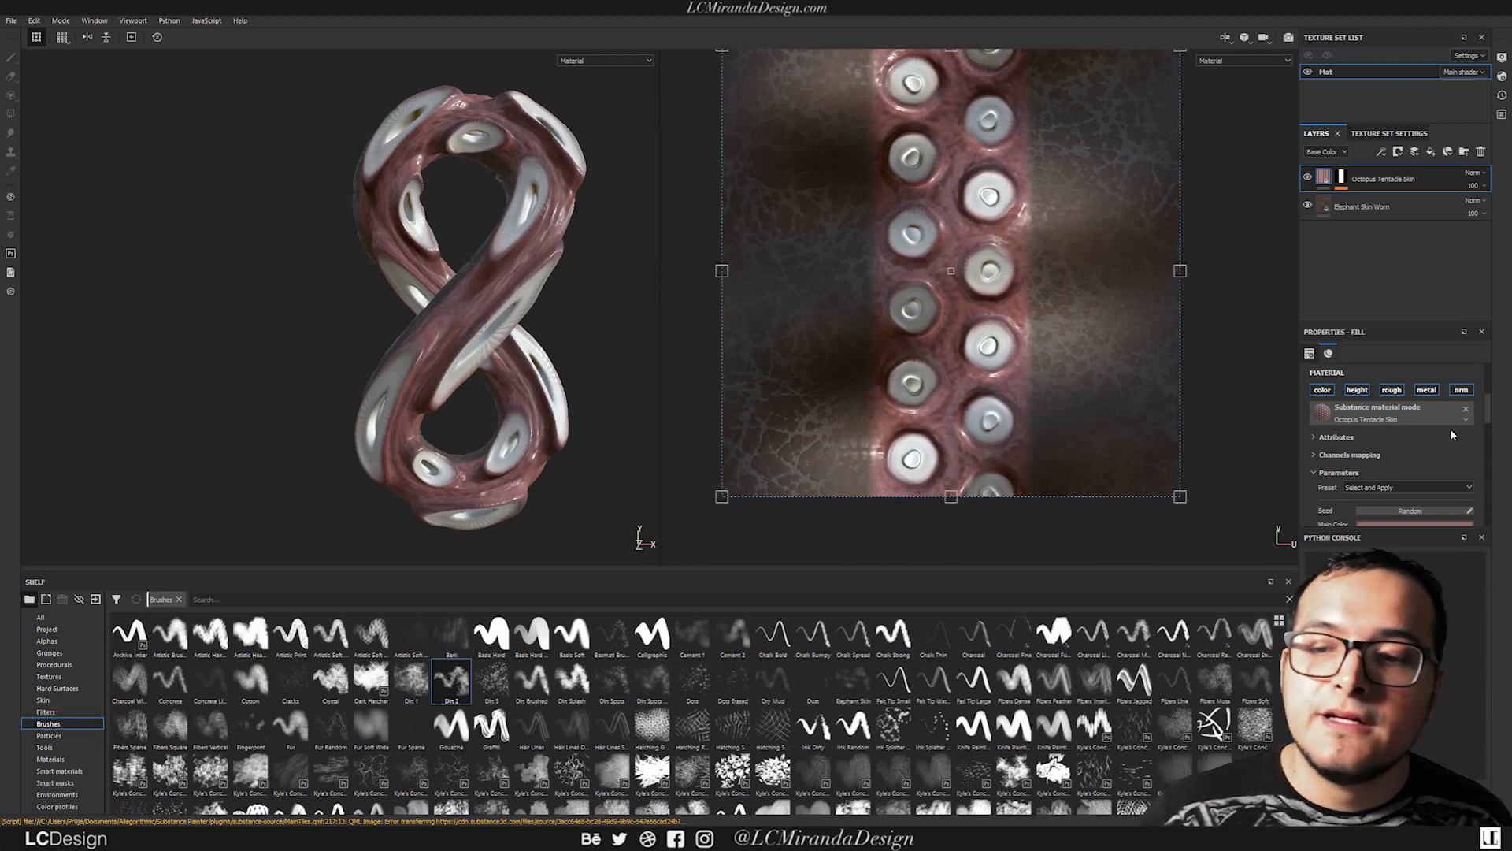
Step: Set the octopus skin's vertical UV scale to 1 and its vertical offset to 0
scroll(1491, 411, "up", 2)
scroll(1365, 405, "up", 3)
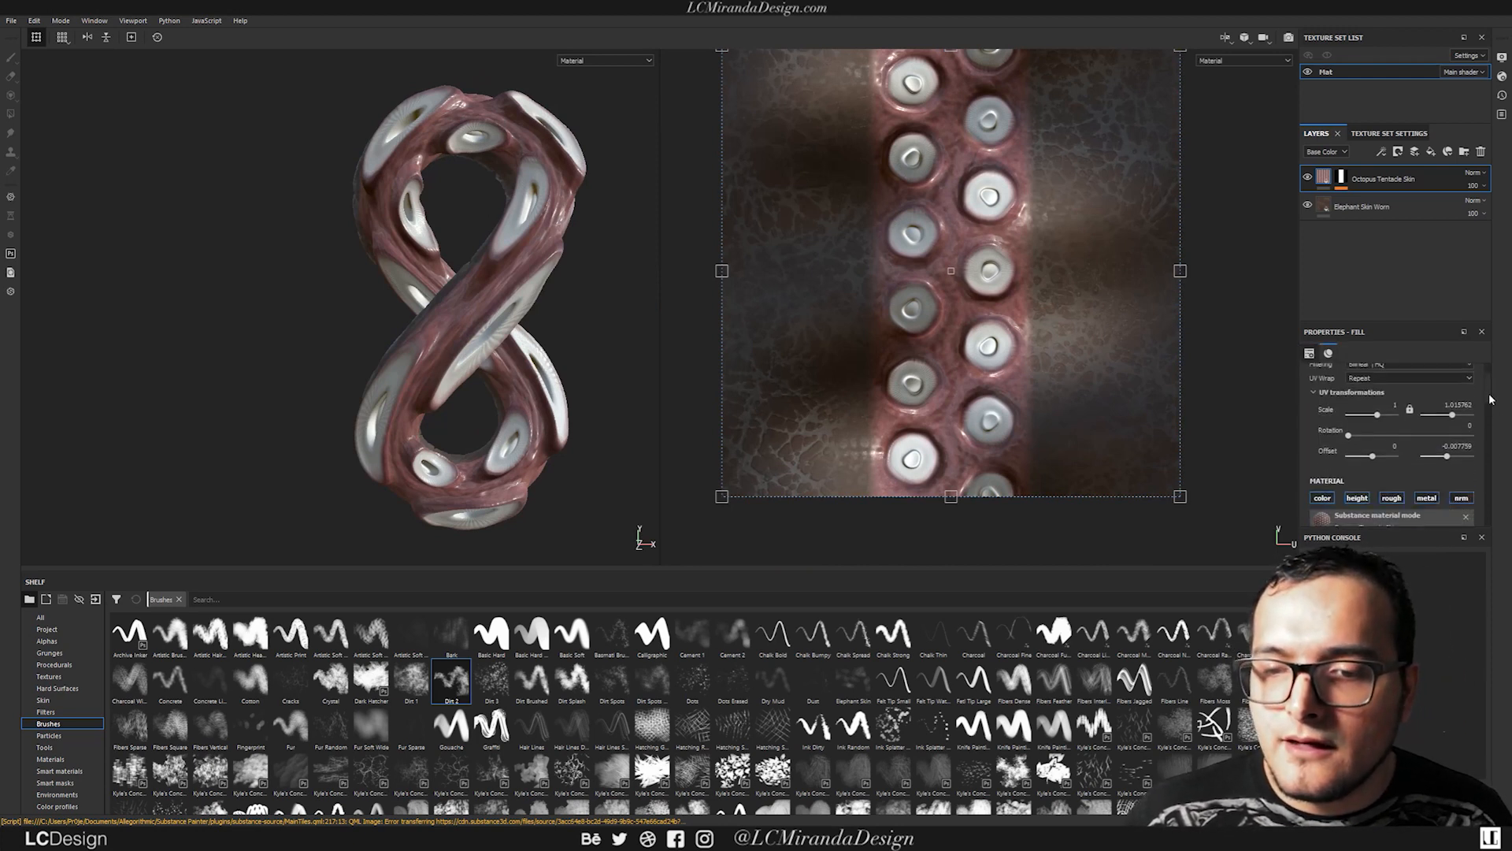
left_click(1450, 408)
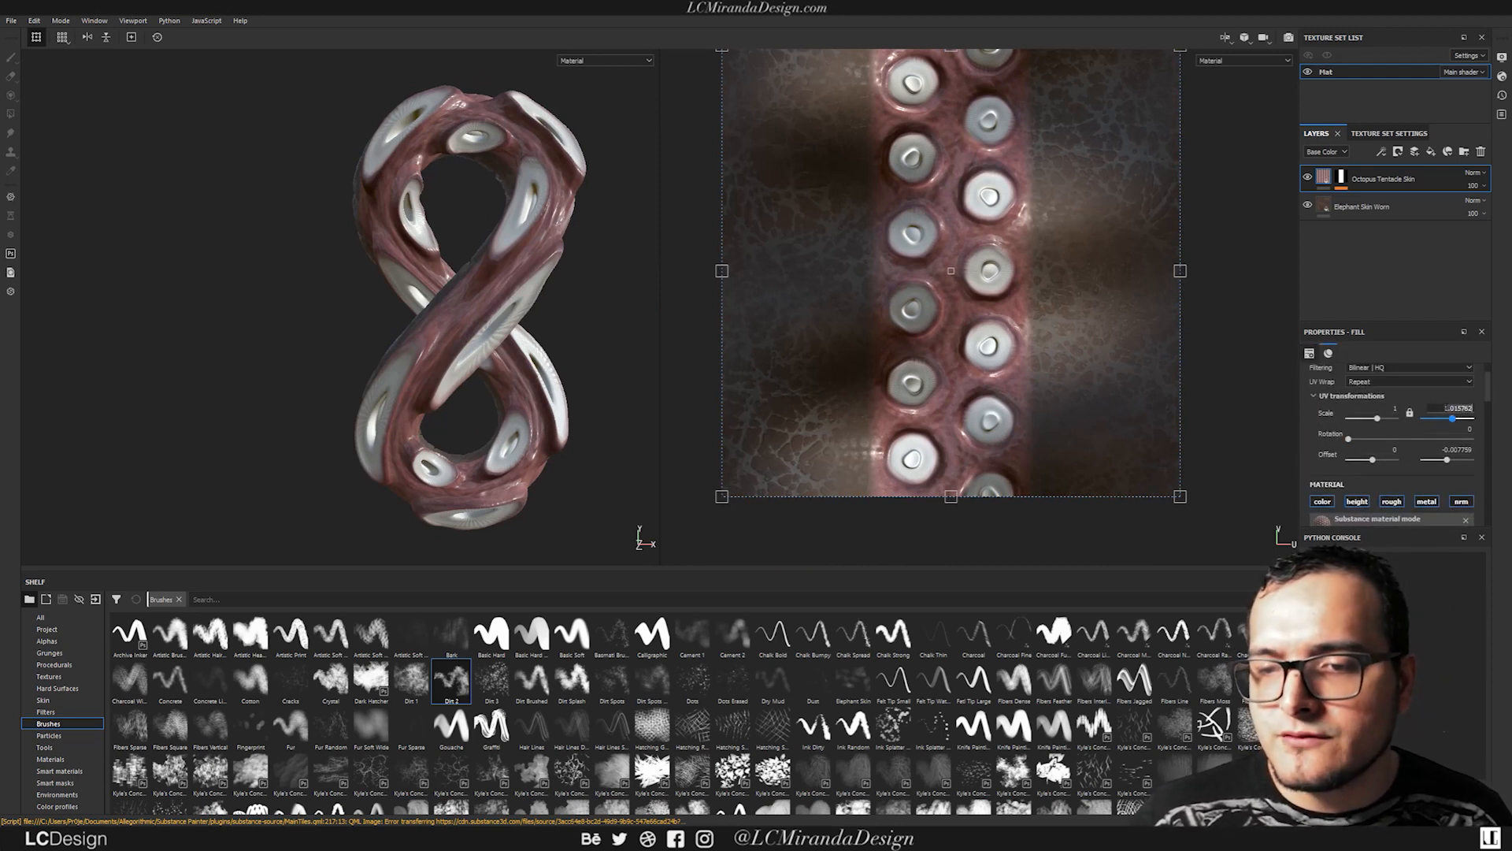
type("1")
key("Tab")
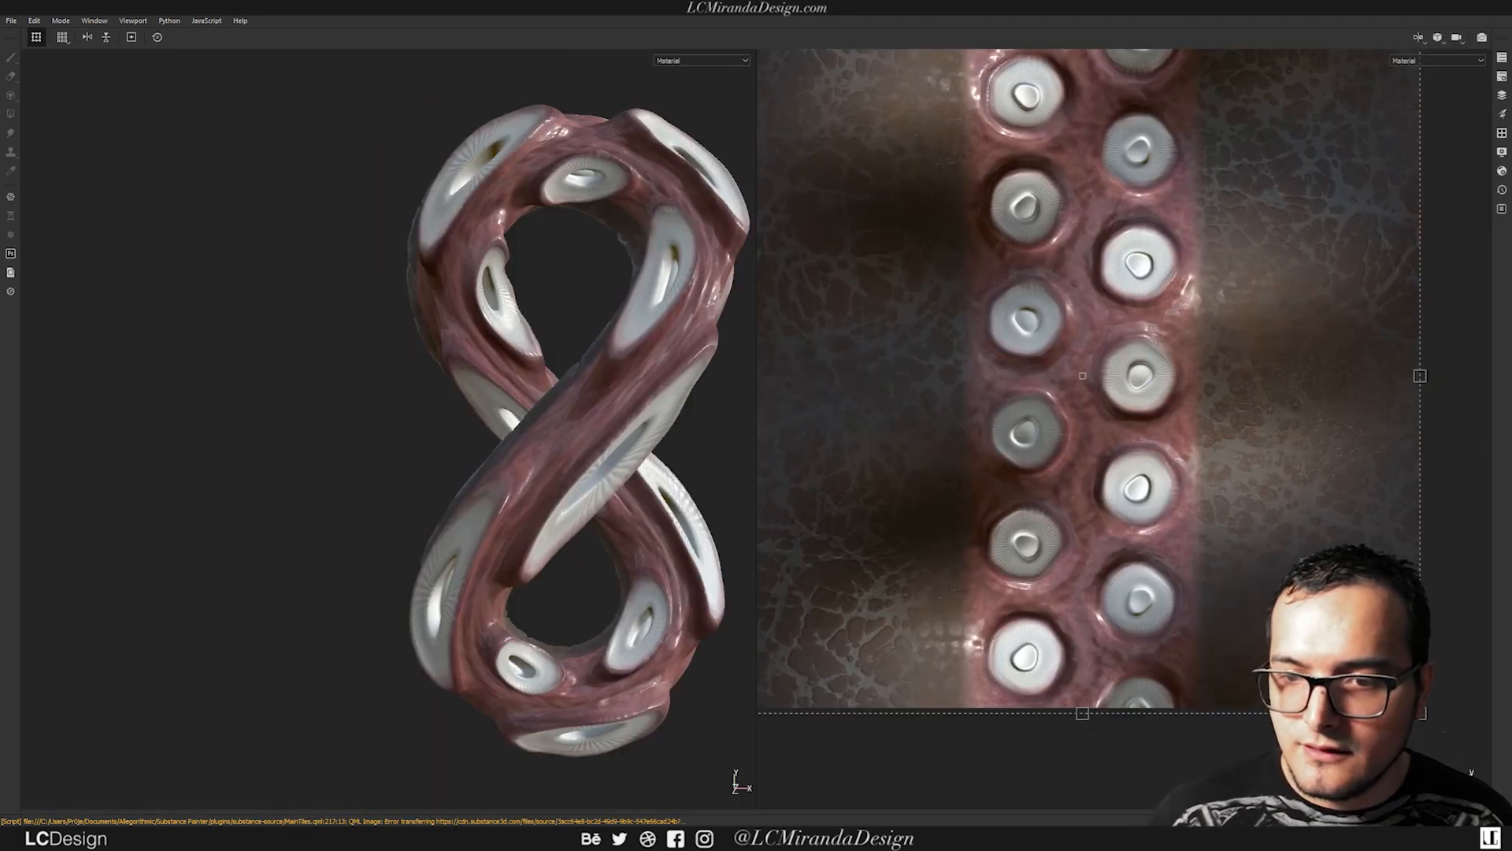
key("Tab")
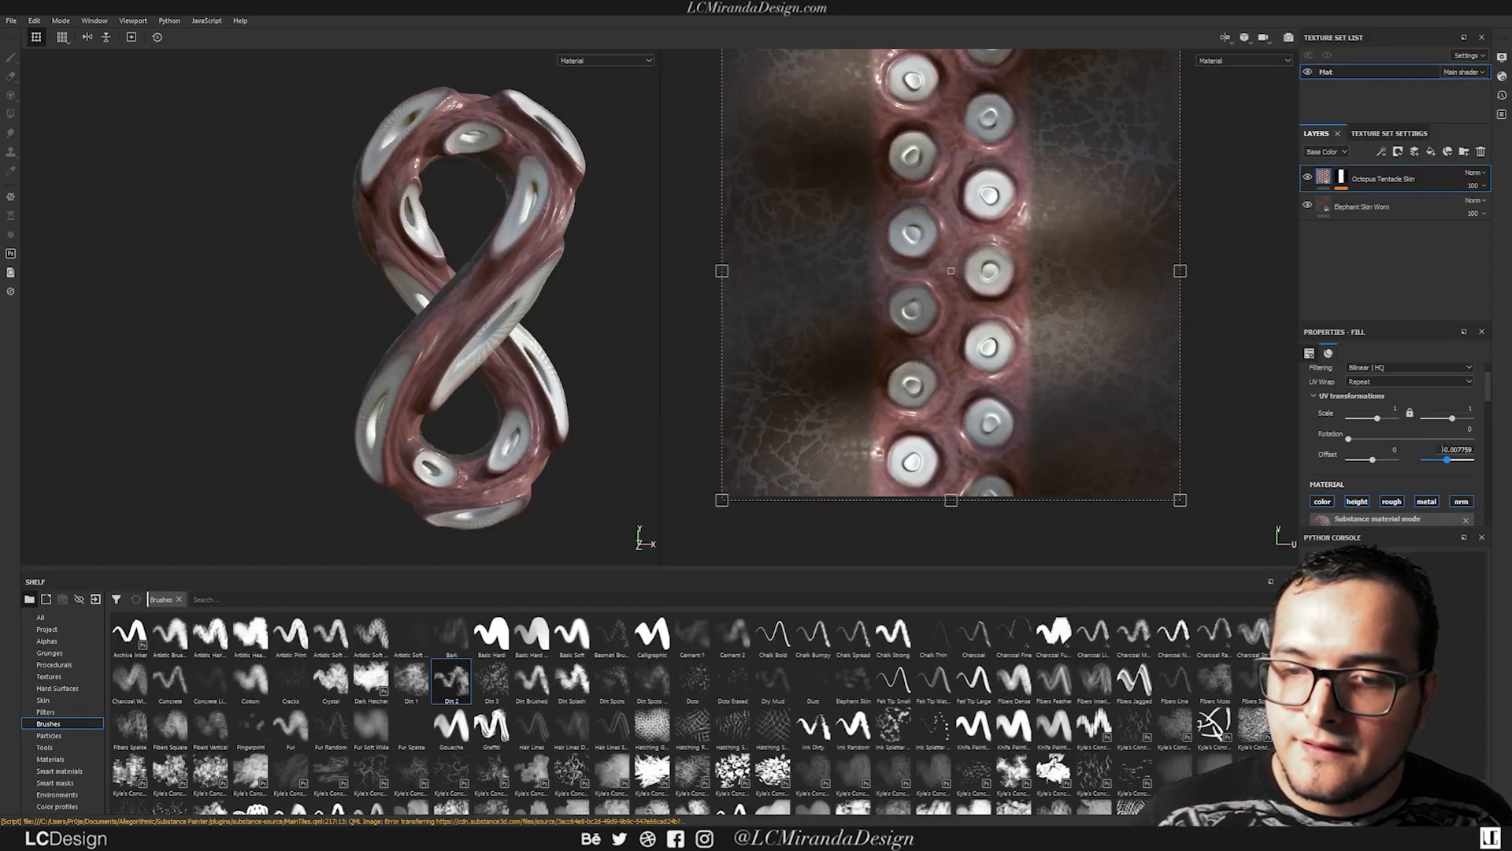
key("Return")
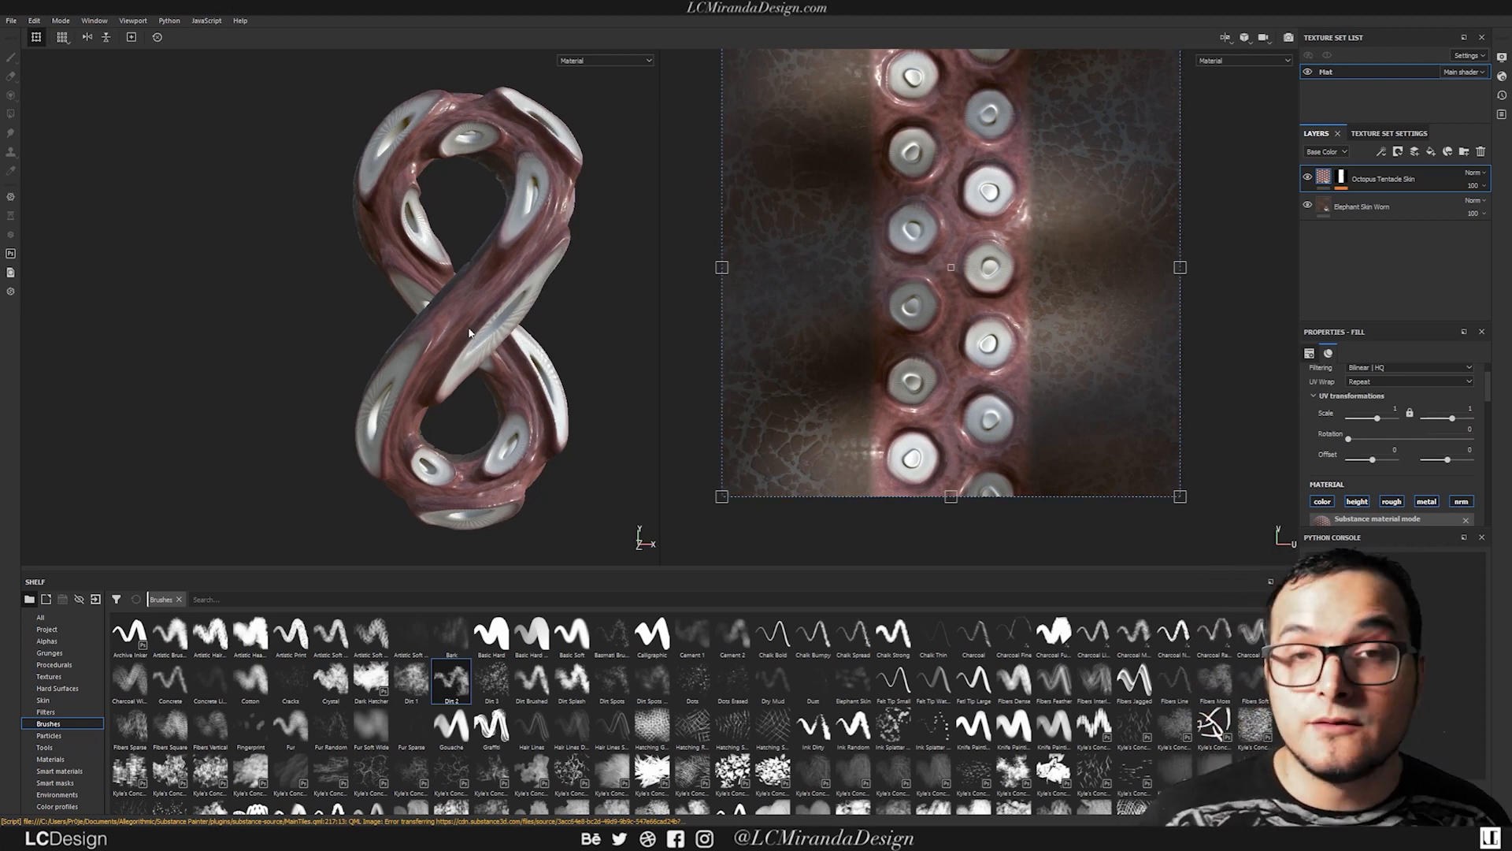
left_click_drag(519, 250, 556, 250, "alt")
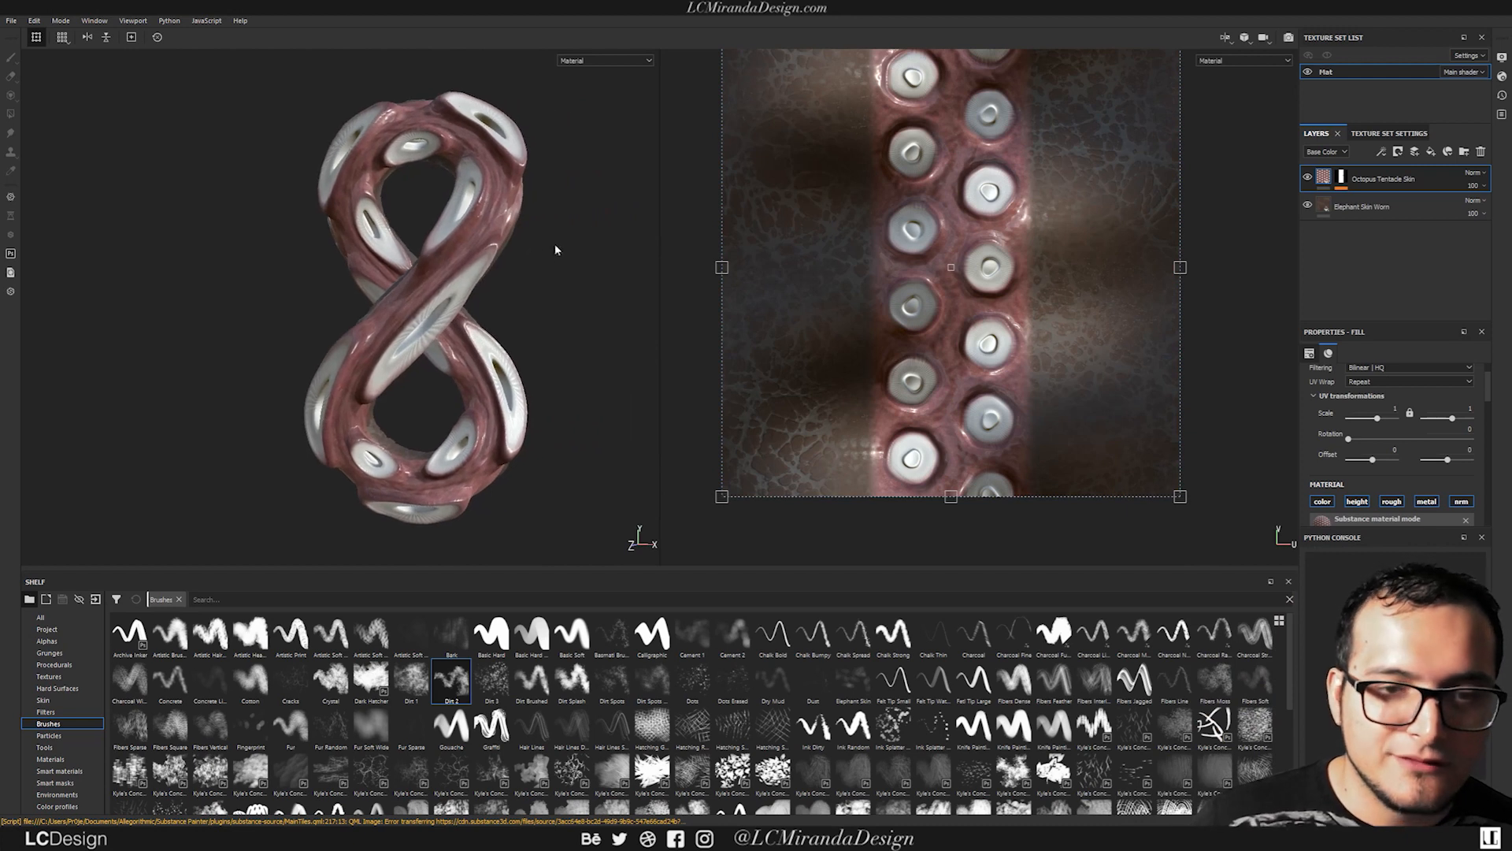
Step: Review the texture export settings and the list of maps set for export, then close them without exporting
left_click(15, 20)
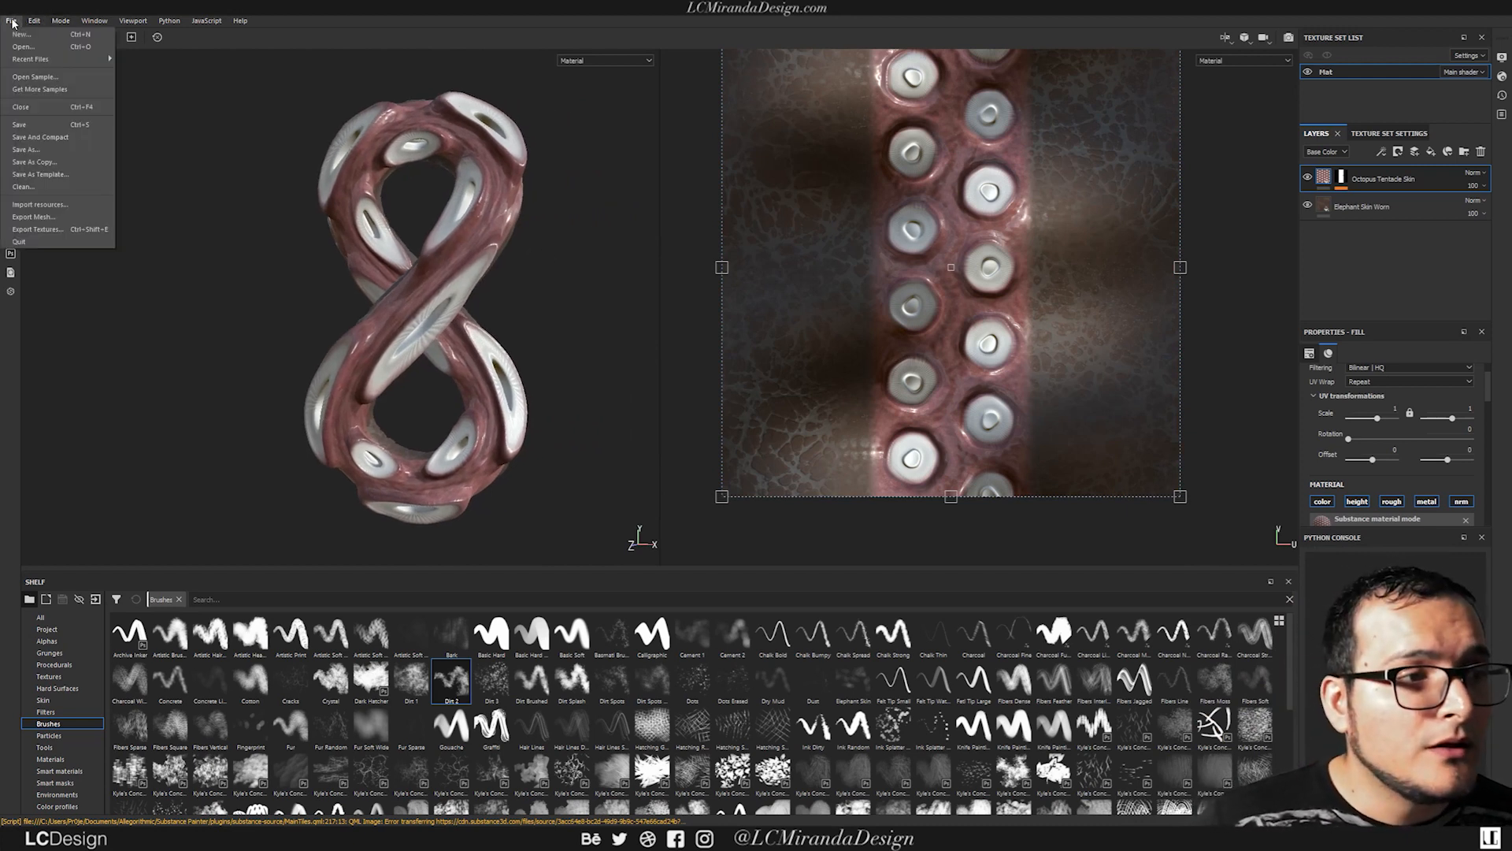
left_click(76, 229)
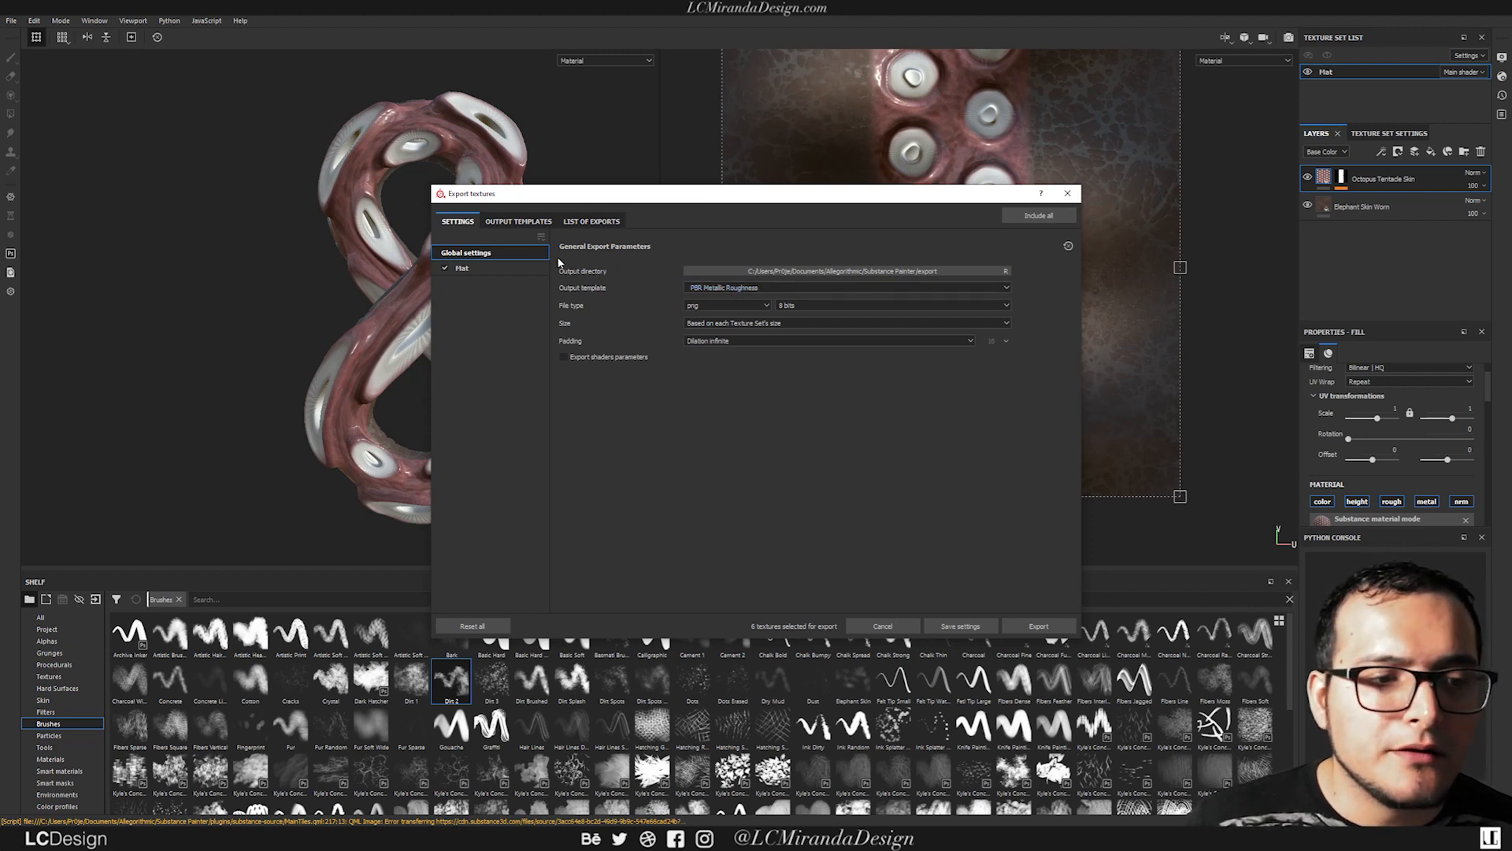
left_click(597, 223)
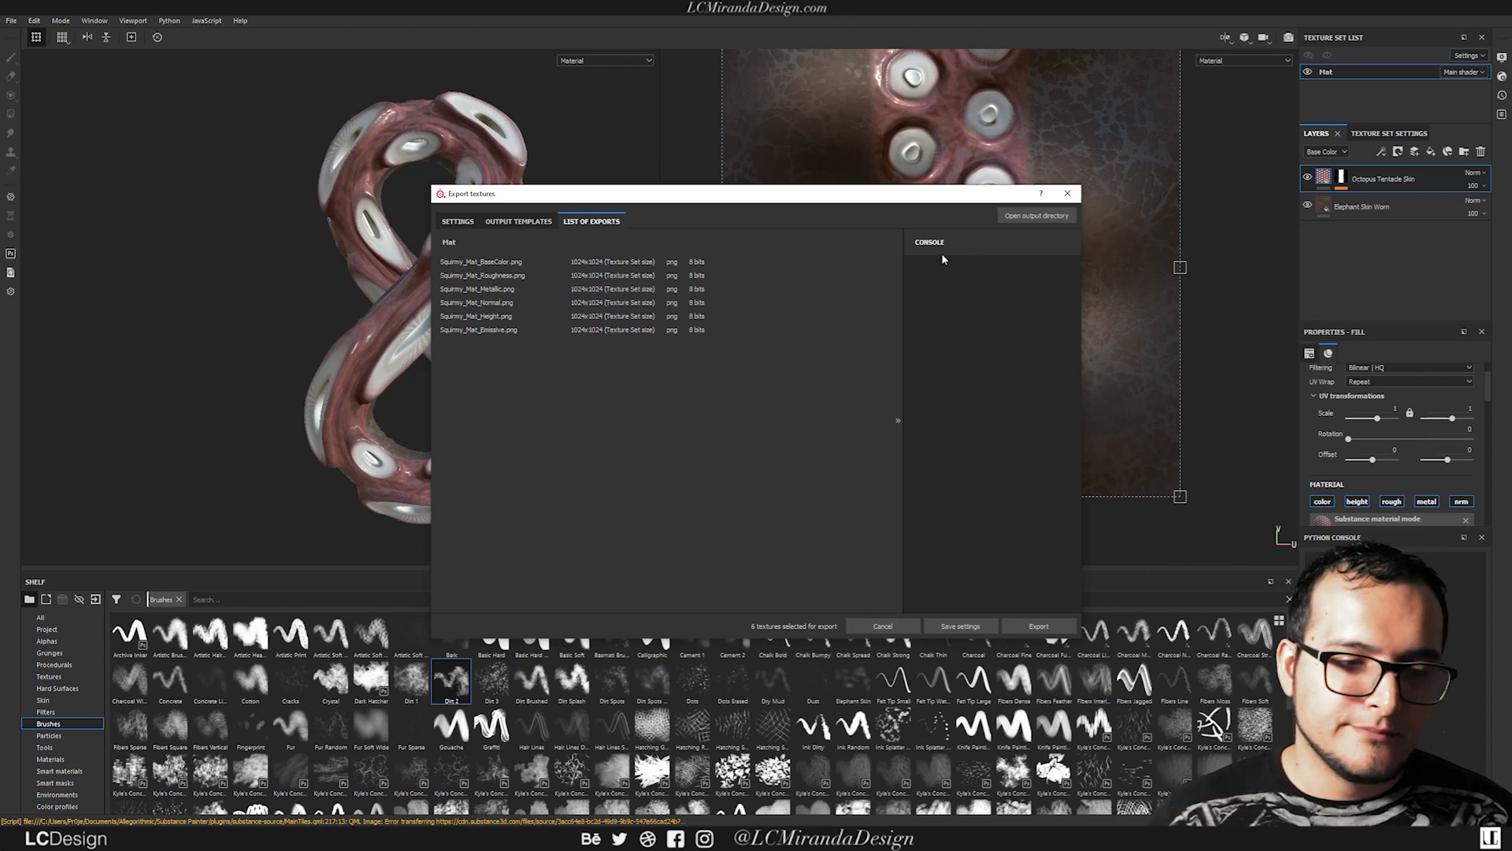
left_click(1076, 201)
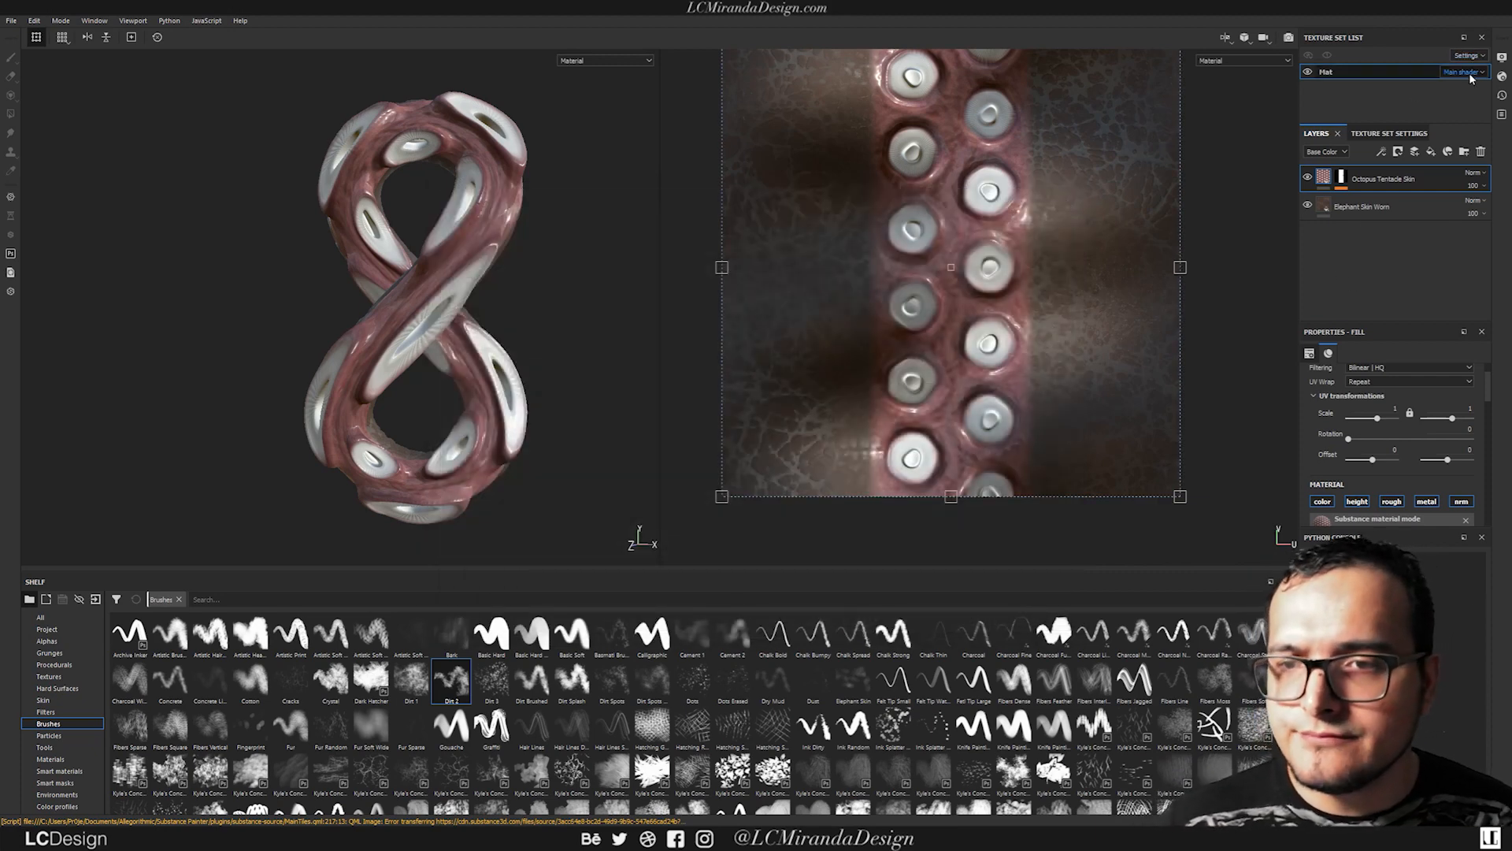
Step: Add a Scattering channel to the texture set
left_click(1381, 137)
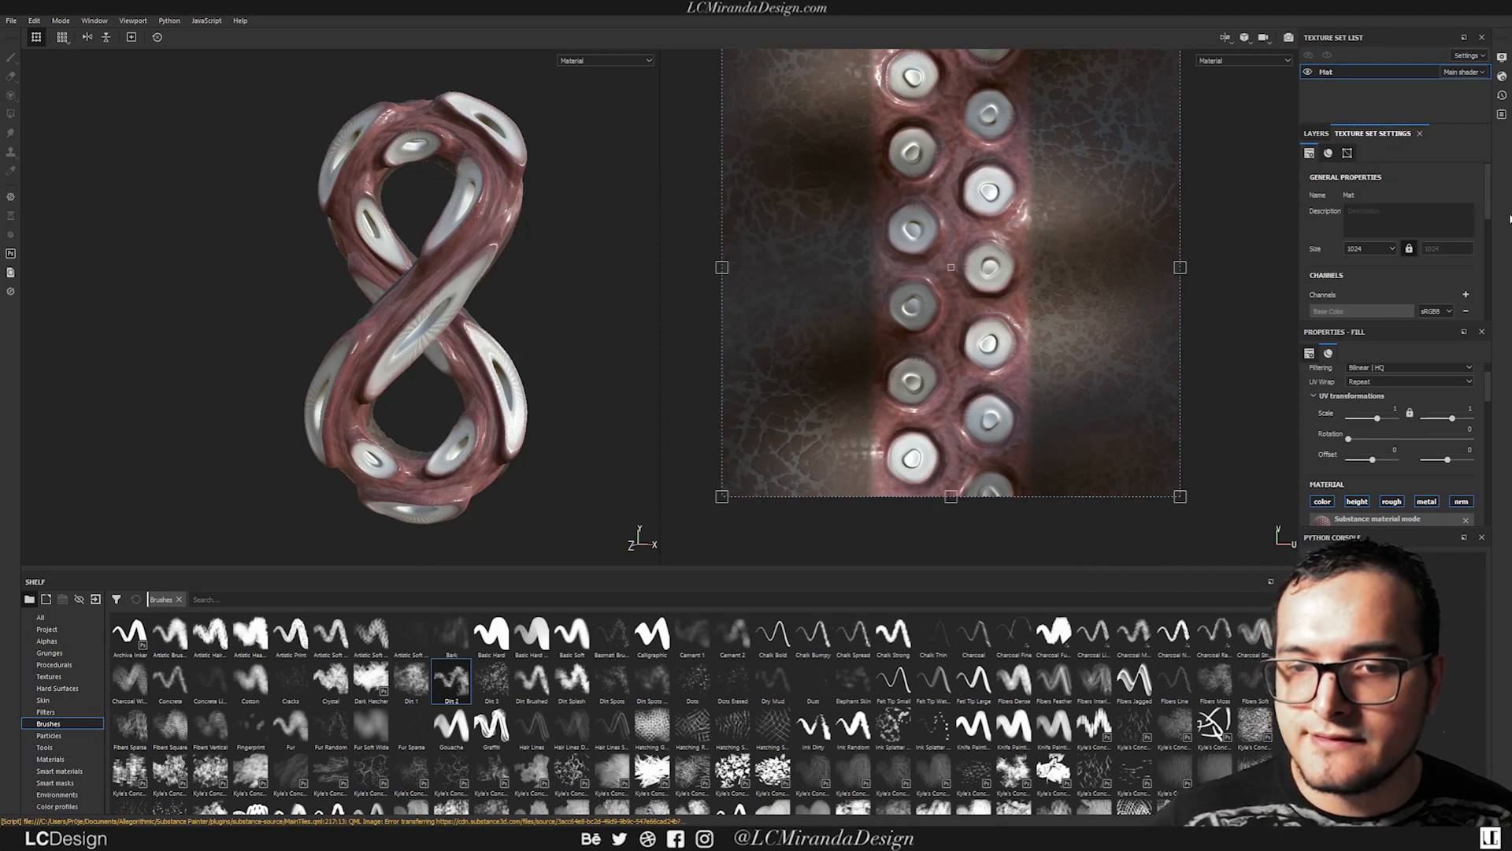
scroll(1487, 205, "down", 3)
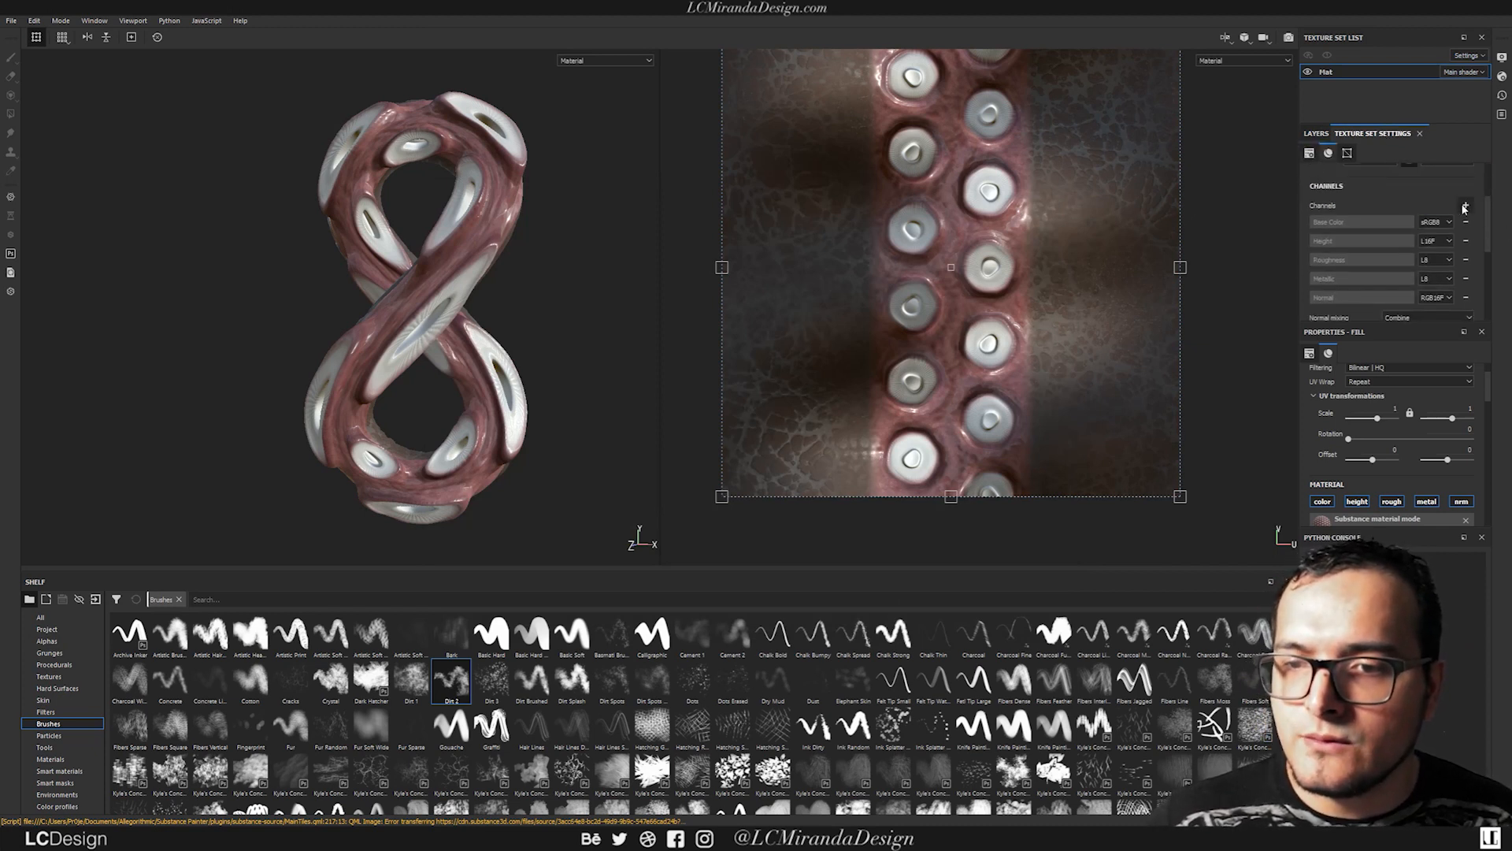
left_click(1463, 207)
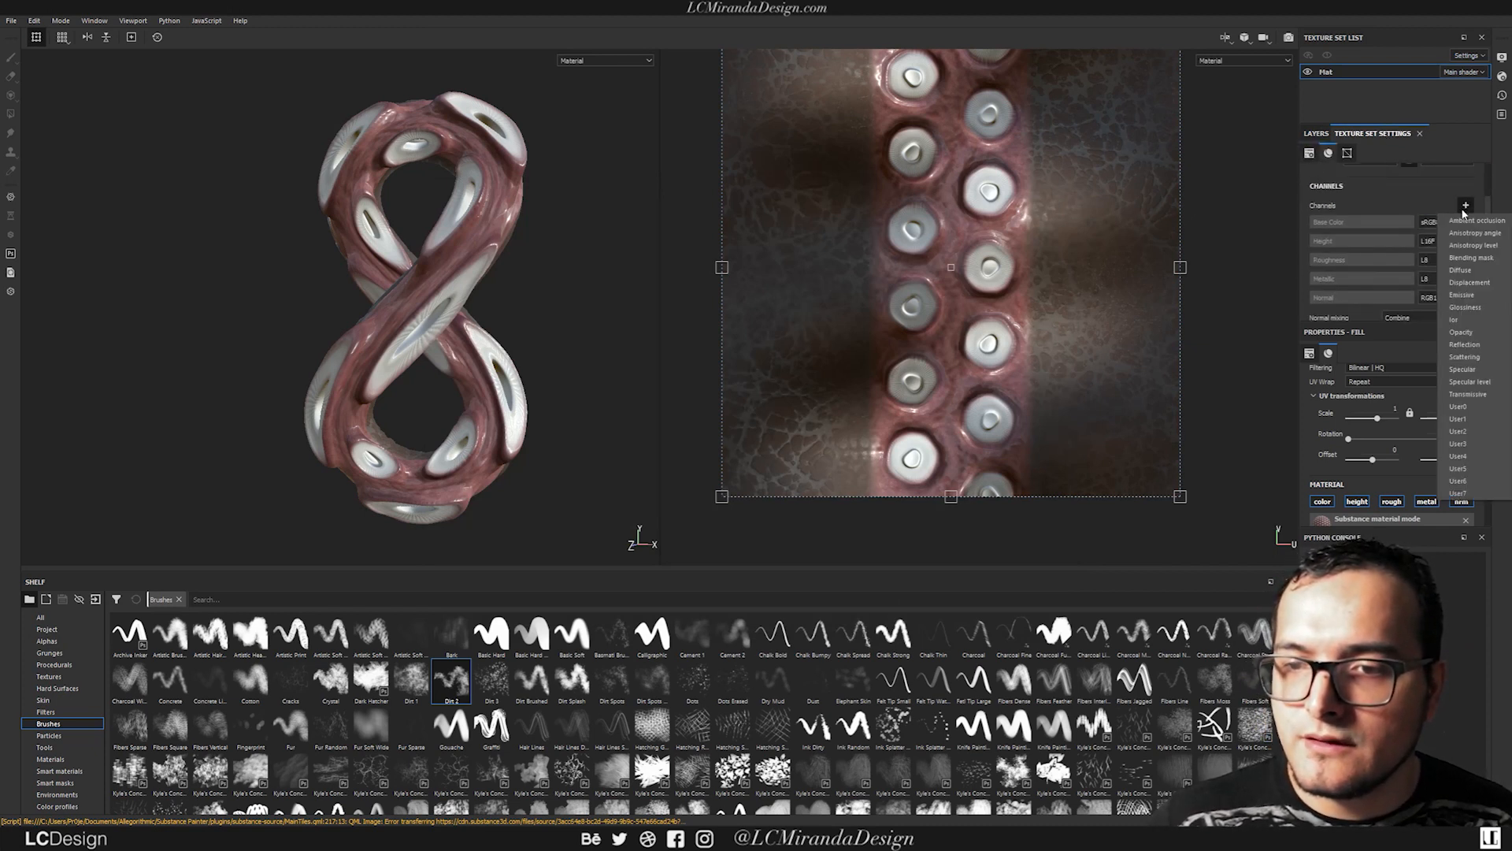
left_click(1461, 359)
scroll(1487, 244, "down", 2)
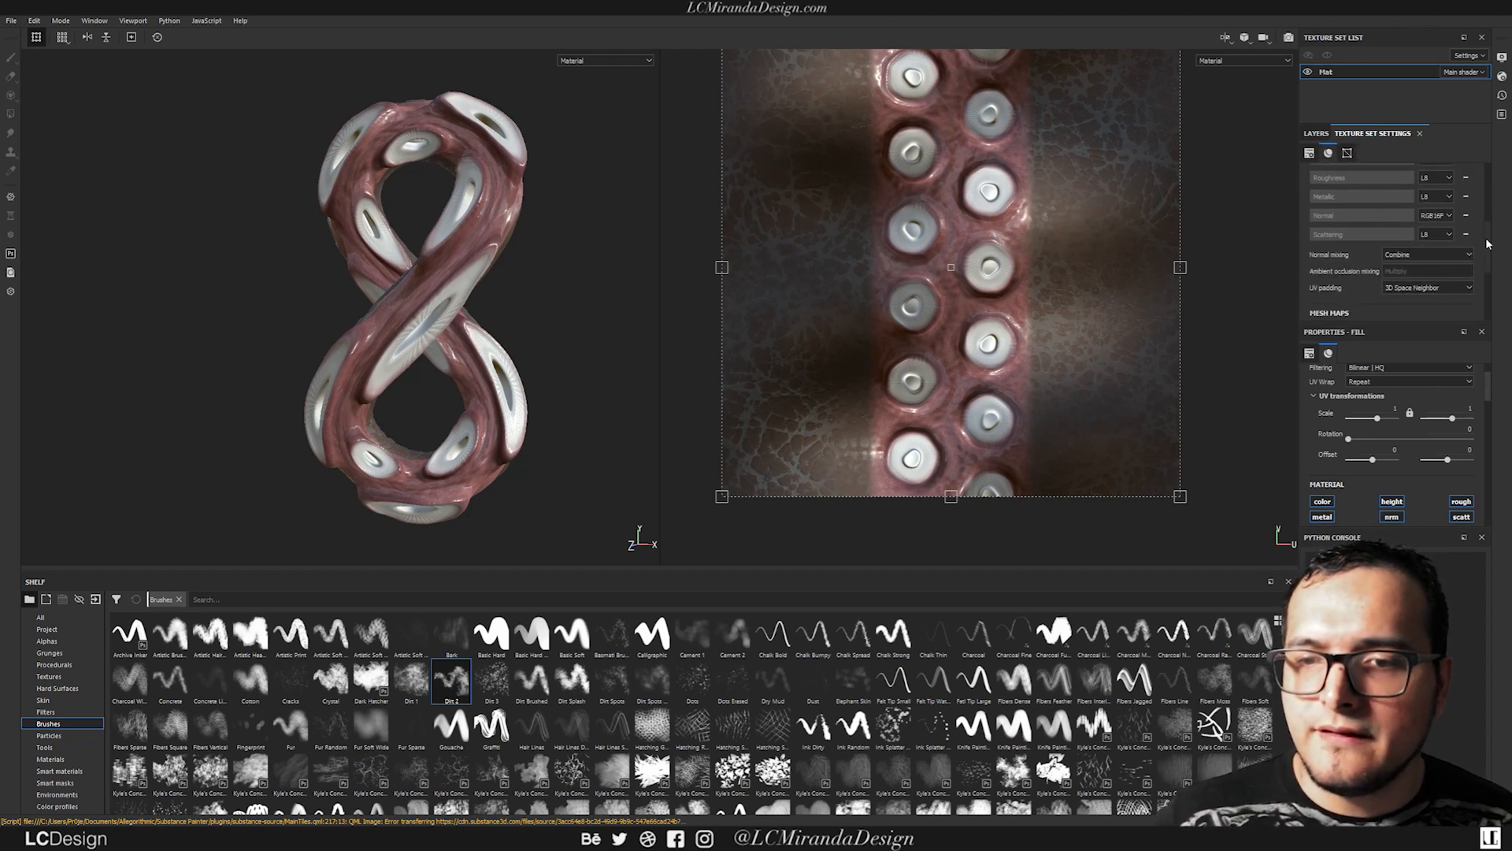
scroll(1488, 244, "up", 1)
scroll(1476, 395, "up", 1)
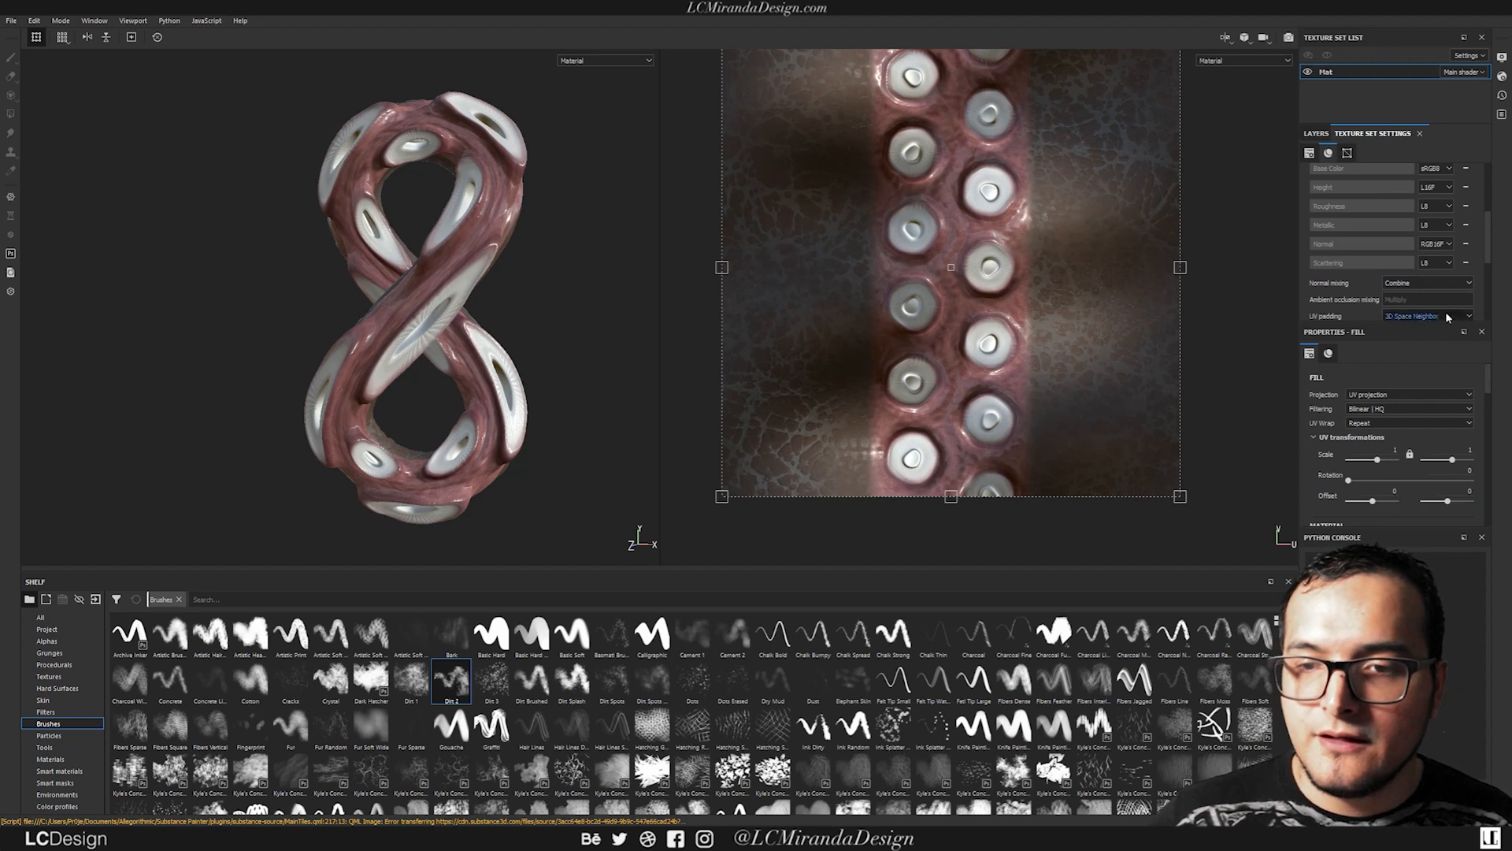
Step: Look through the Octopus Tentacle Skin layer's parameters and display only the Scattering channel in the viewports
left_click(1316, 133)
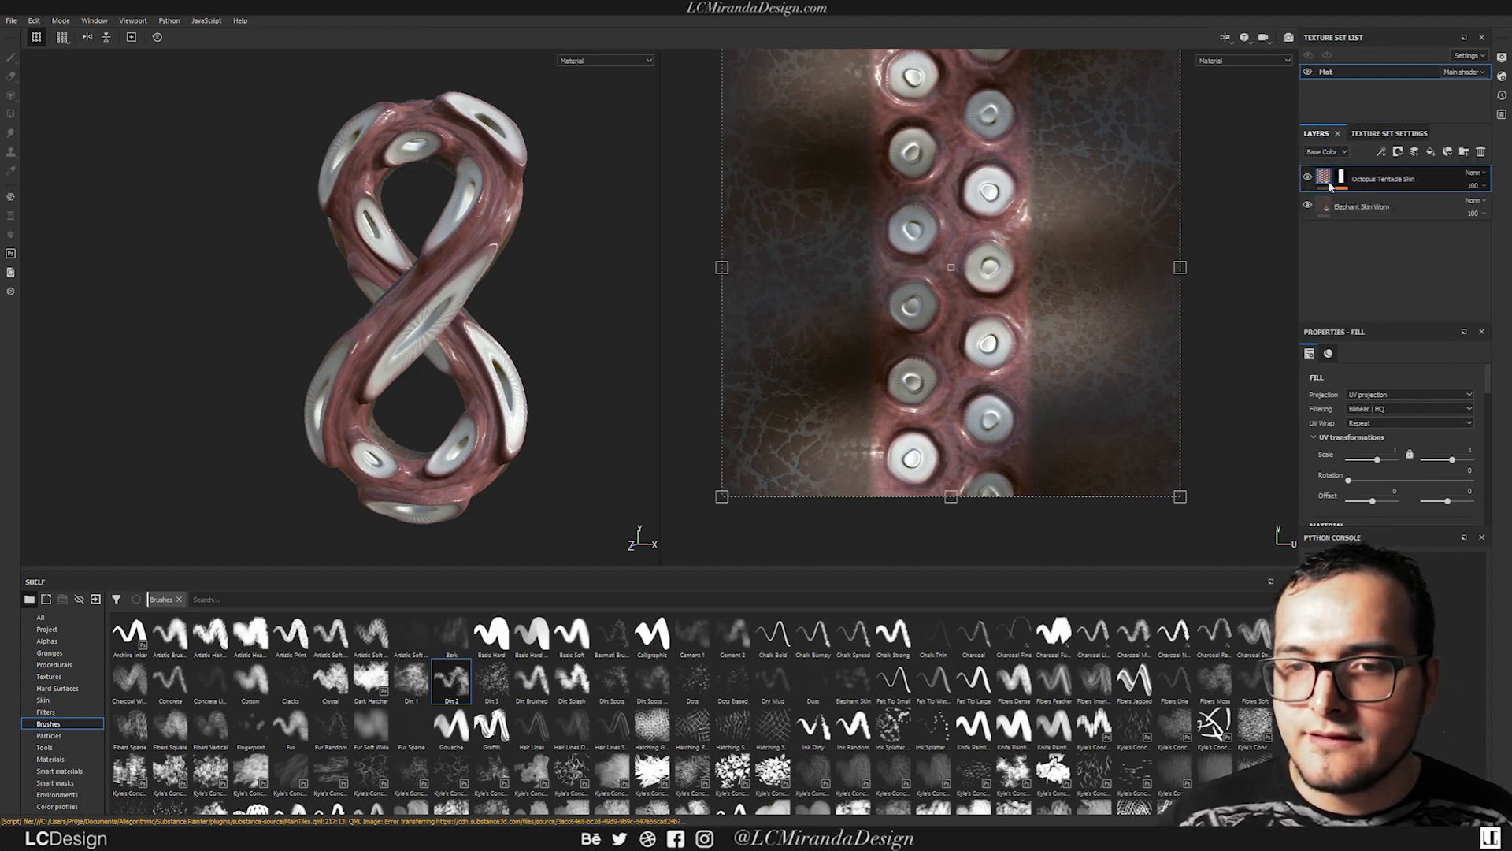
scroll(1489, 427, "down", 5)
scroll(1489, 429, "down", 6)
scroll(1489, 451, "down", 2)
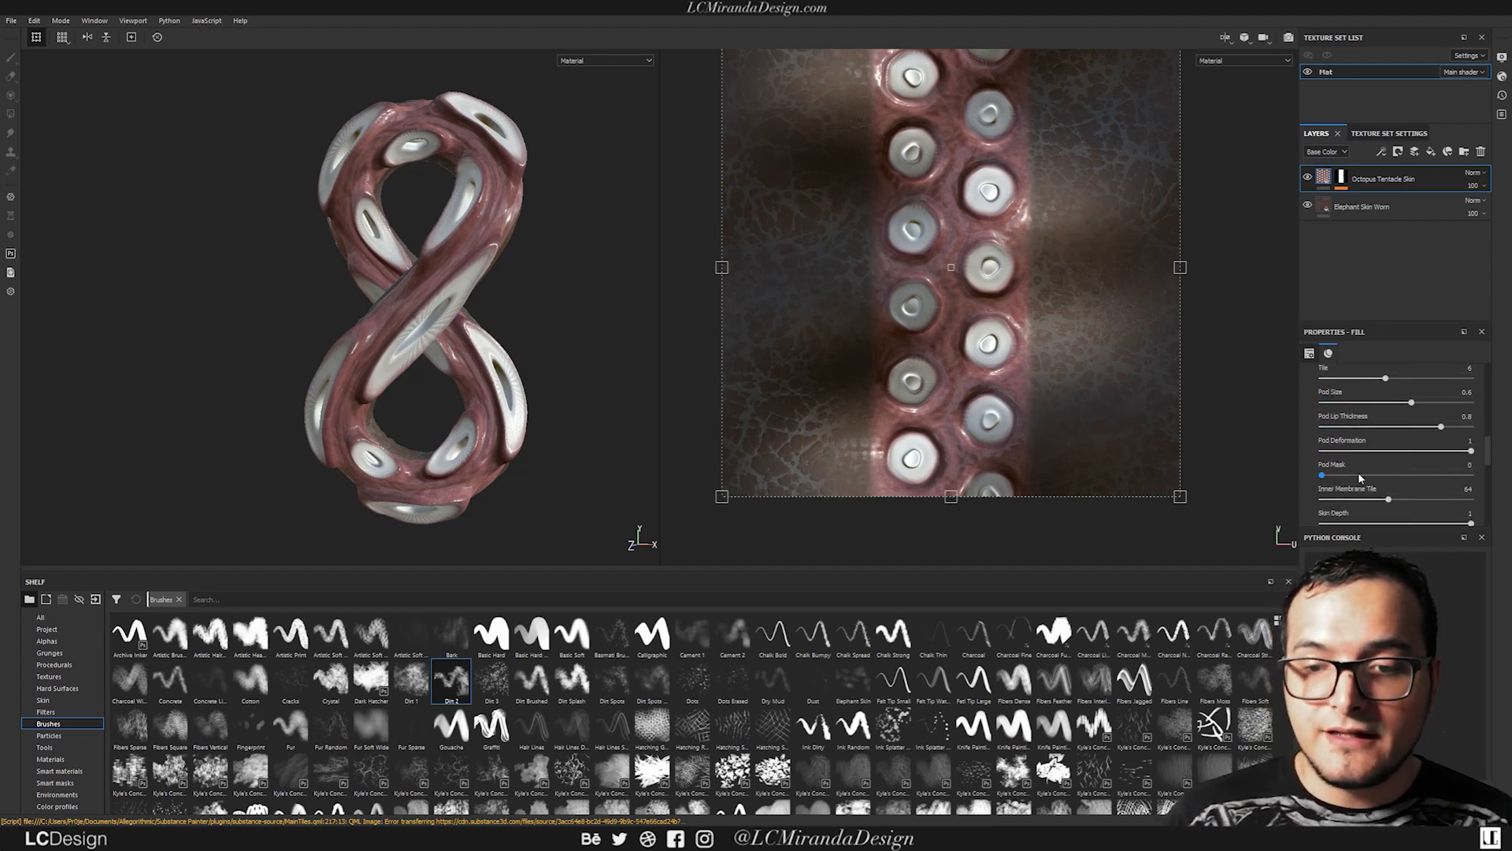
scroll(1485, 468, "down", 4)
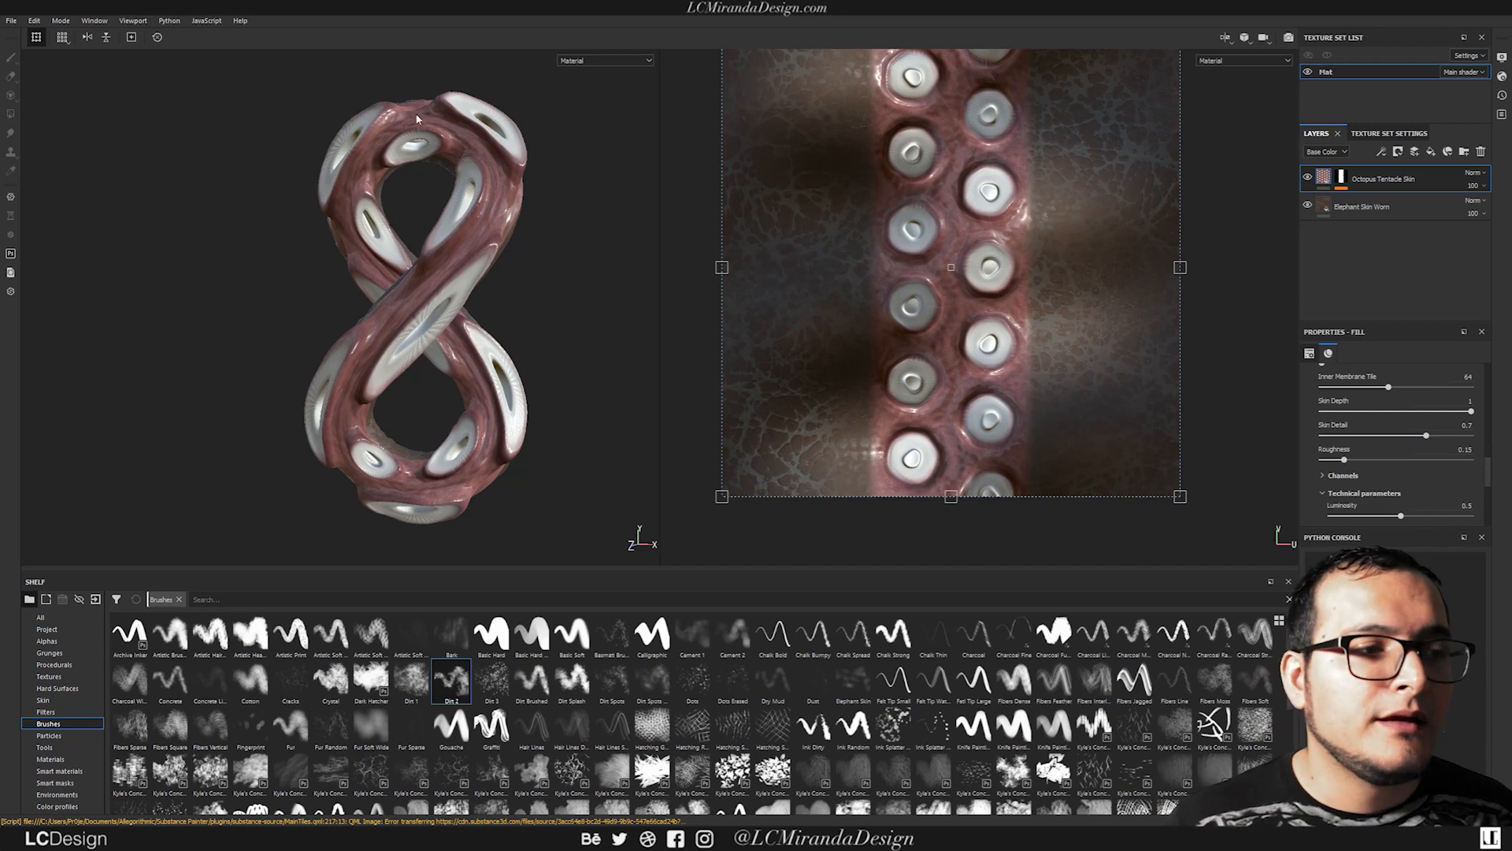
left_click(594, 60)
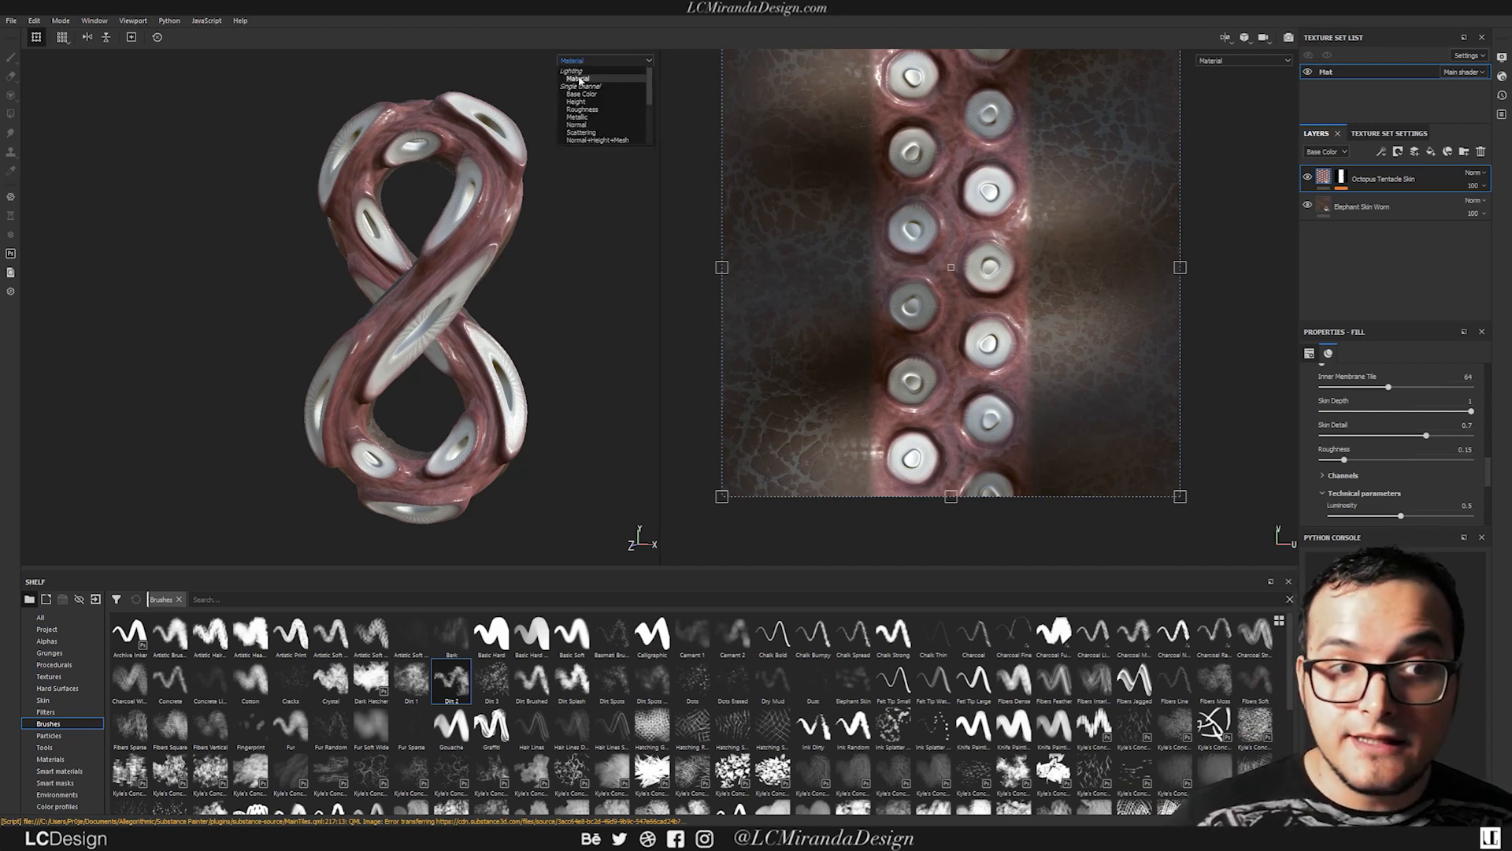
left_click(582, 132)
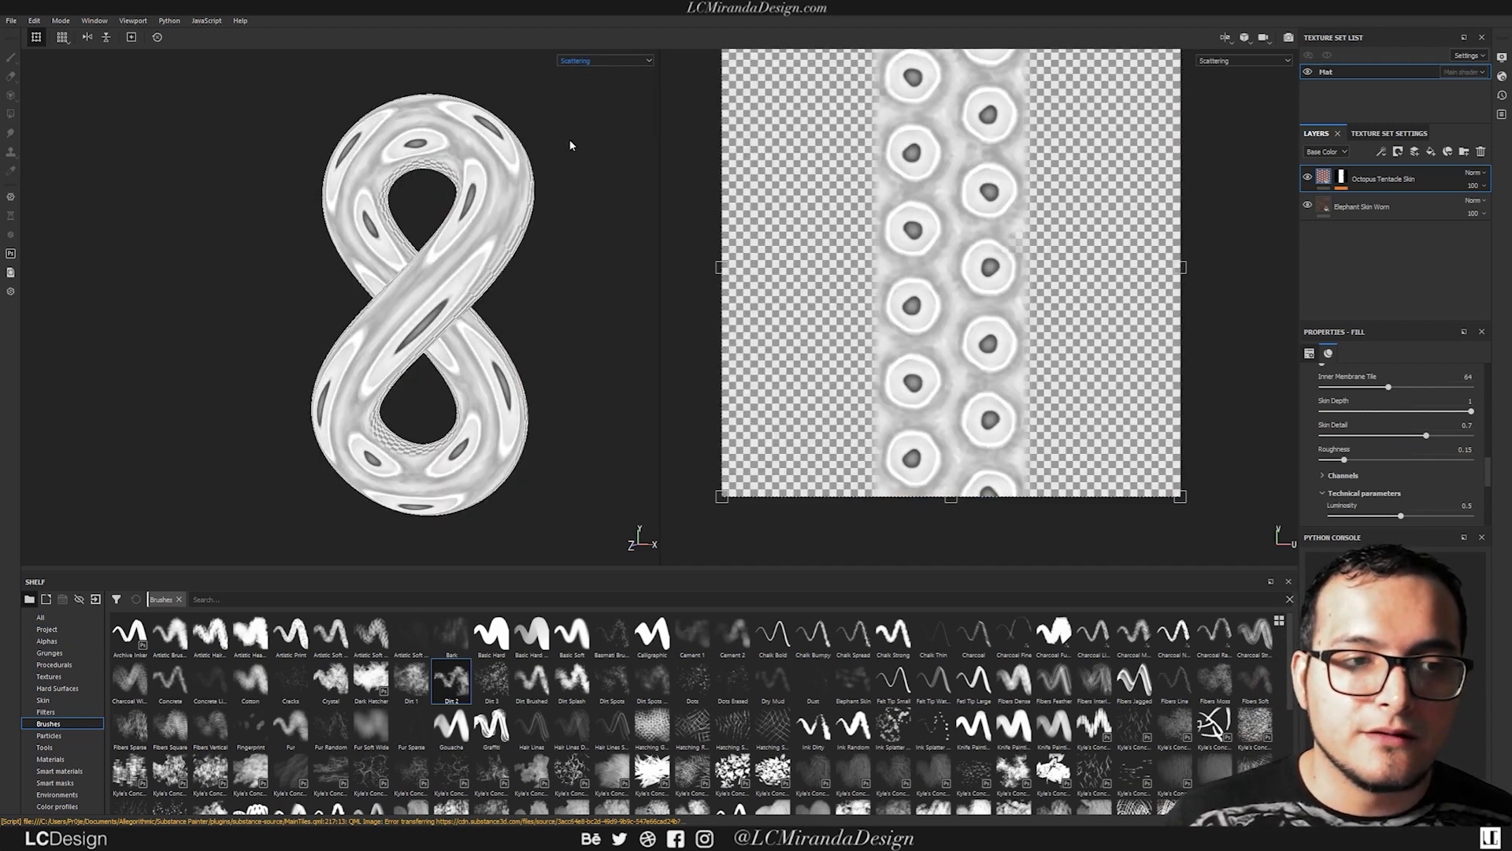
Step: Inspect the scattering map around the figure-eight tube from several angles, and return the viewports to the Material display
left_click_drag(579, 146, 393, 224, "alt")
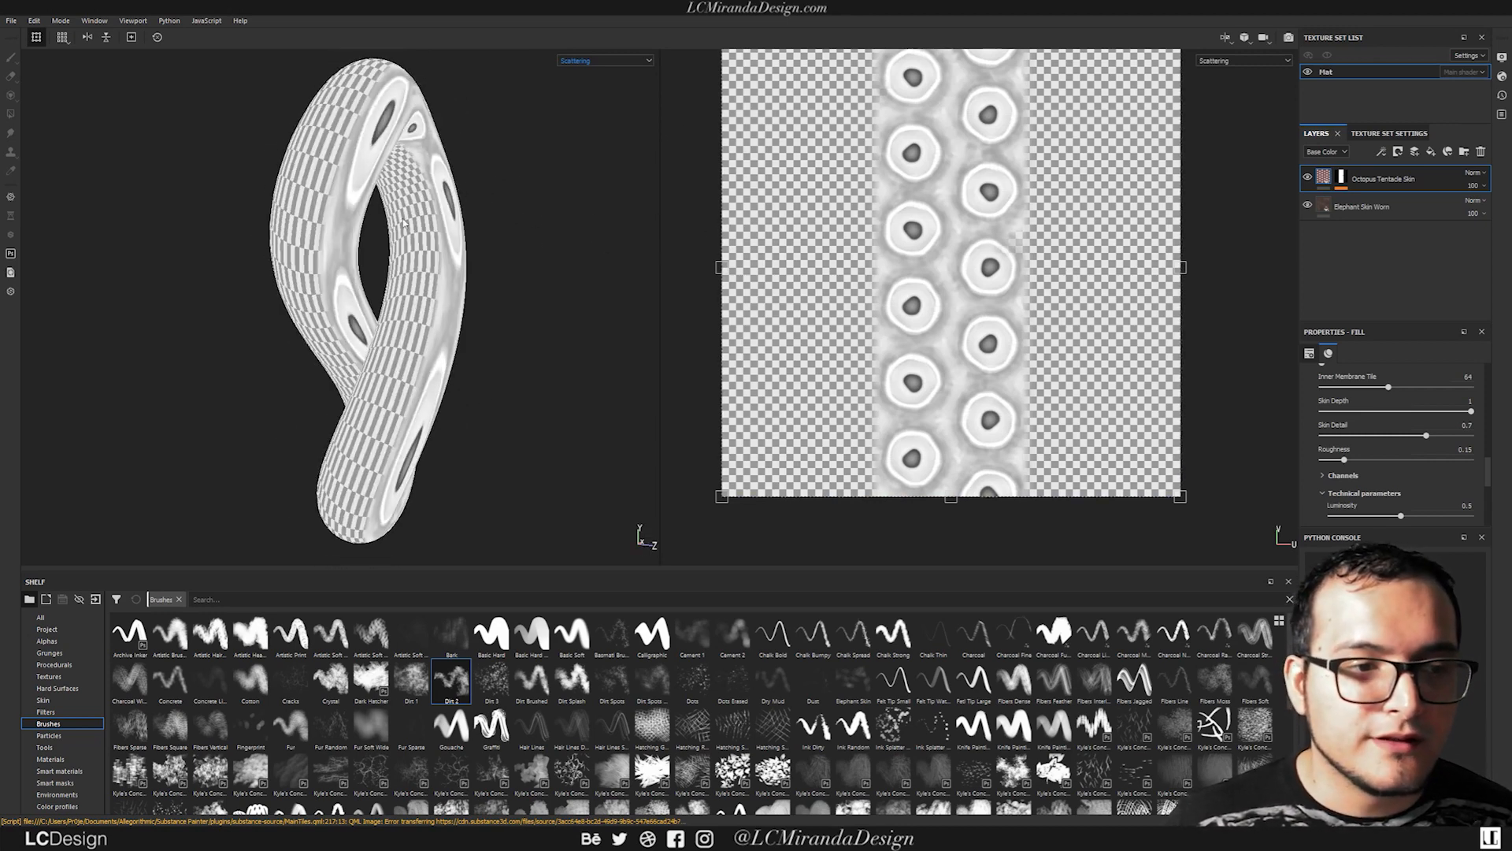
left_click_drag(396, 270, 706, 216, "alt")
left_click_drag(494, 207, 445, 144, "alt")
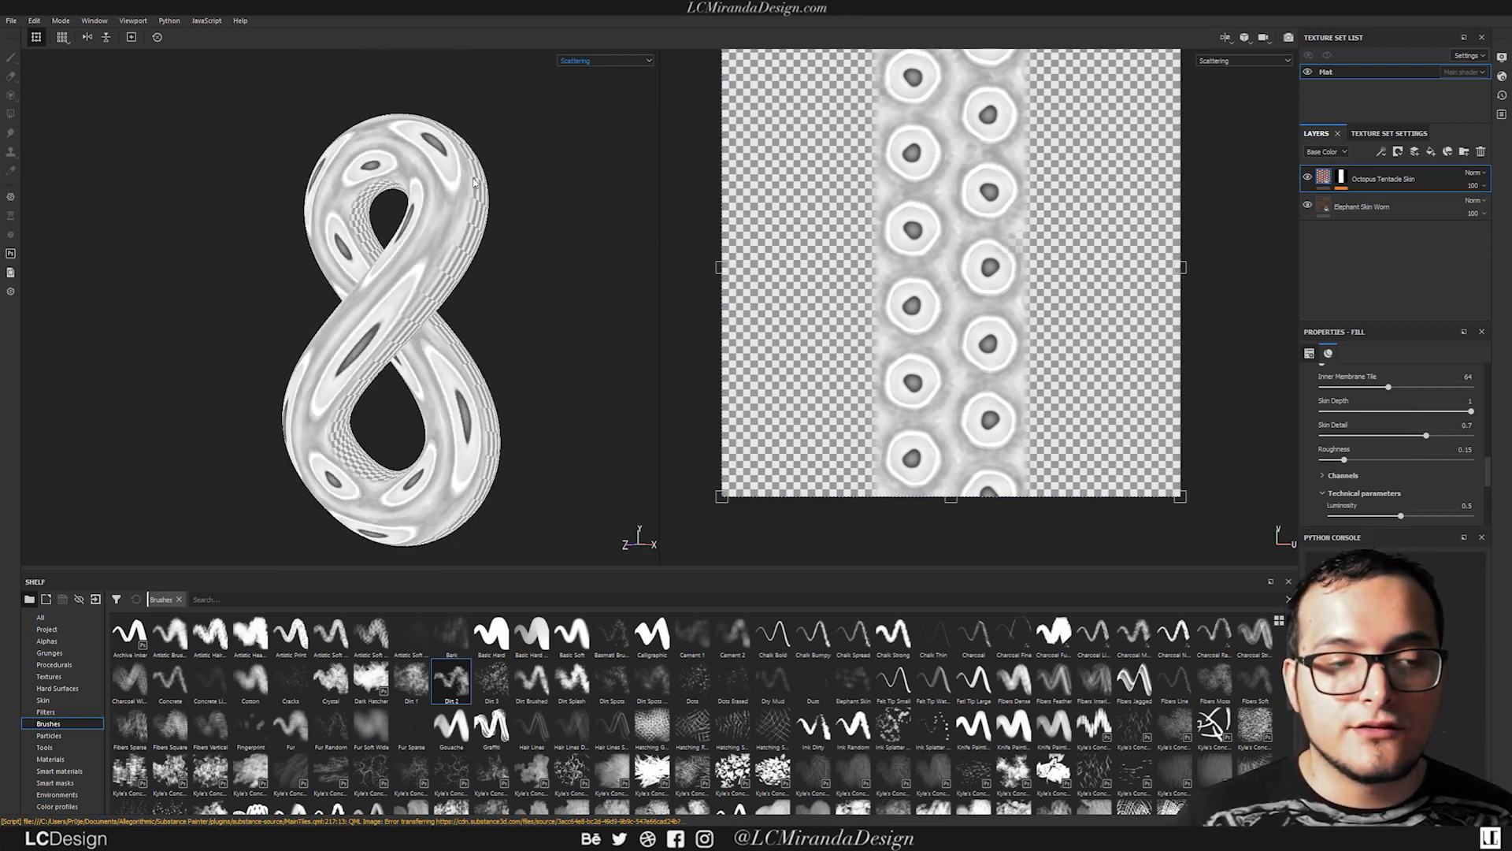
left_click_drag(459, 392, 482, 290, "alt")
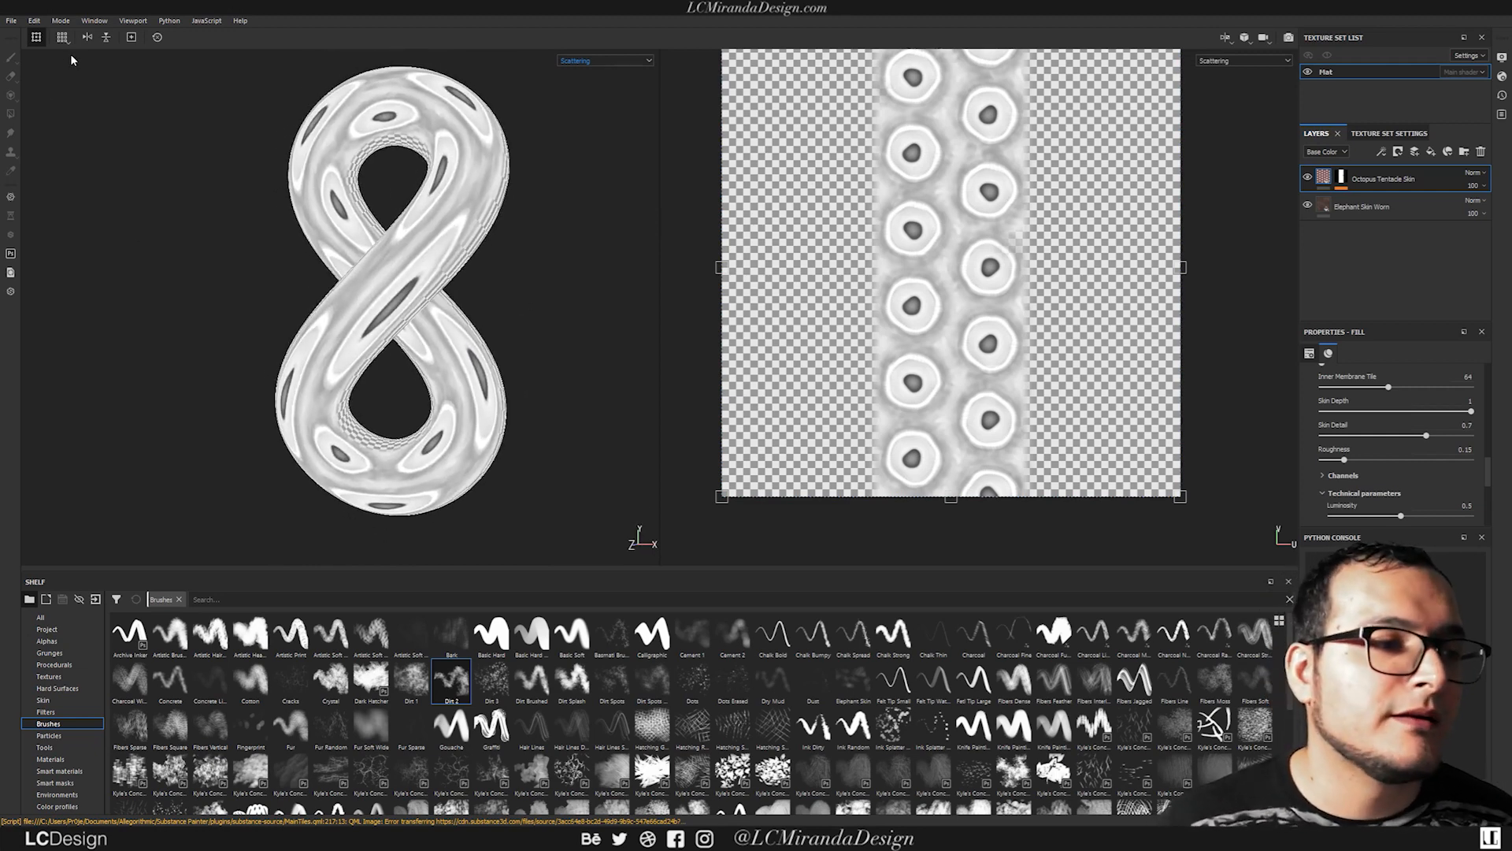
left_click(603, 62)
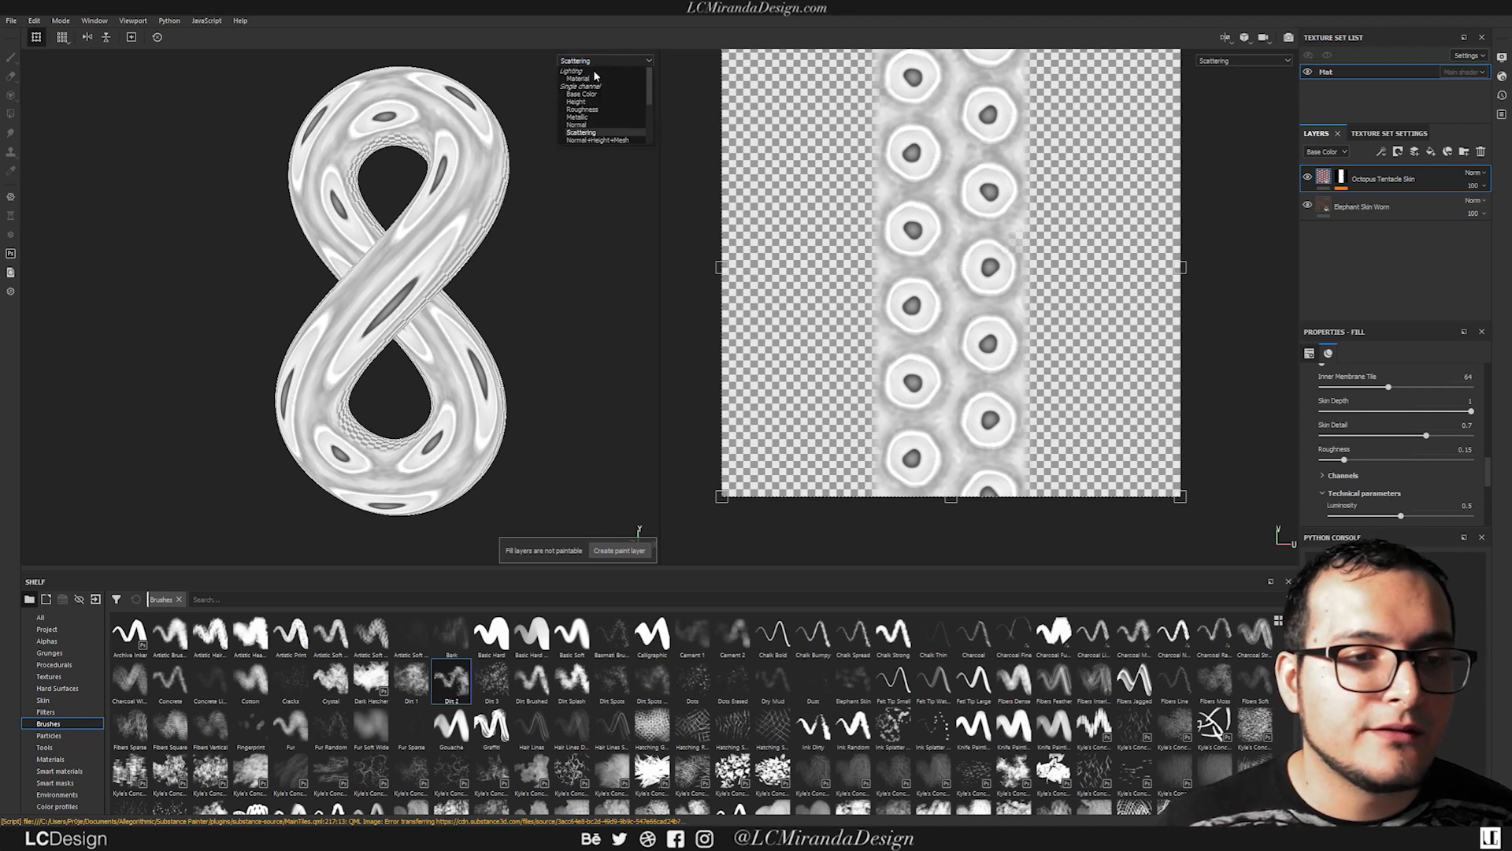
left_click(598, 80)
Step: Open the texture export, check the list of exports, and select the Redshift (rsMaterial) preset among the output templates
left_click(12, 22)
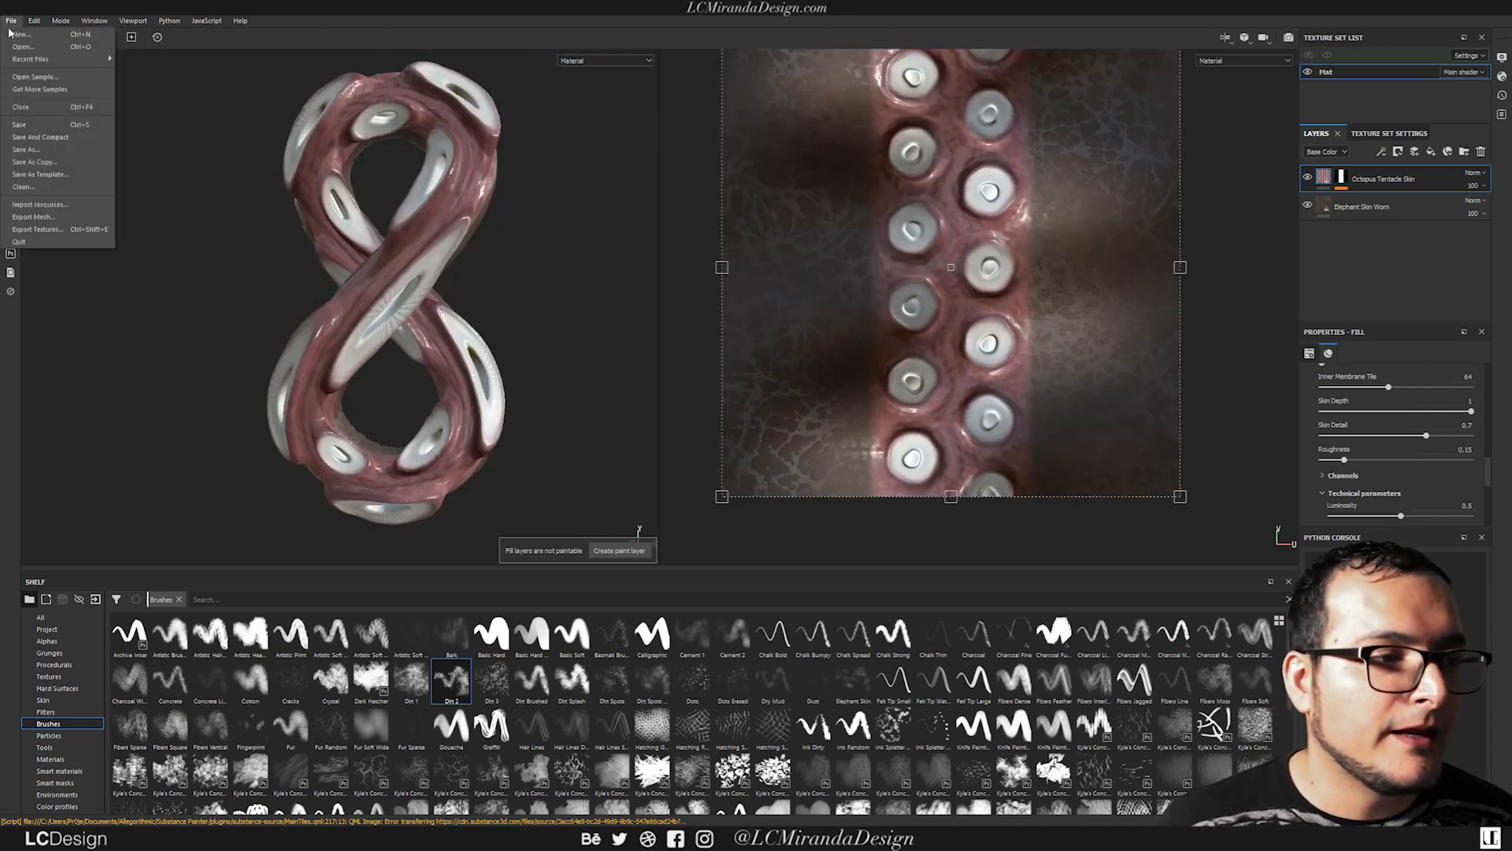
left_click(36, 229)
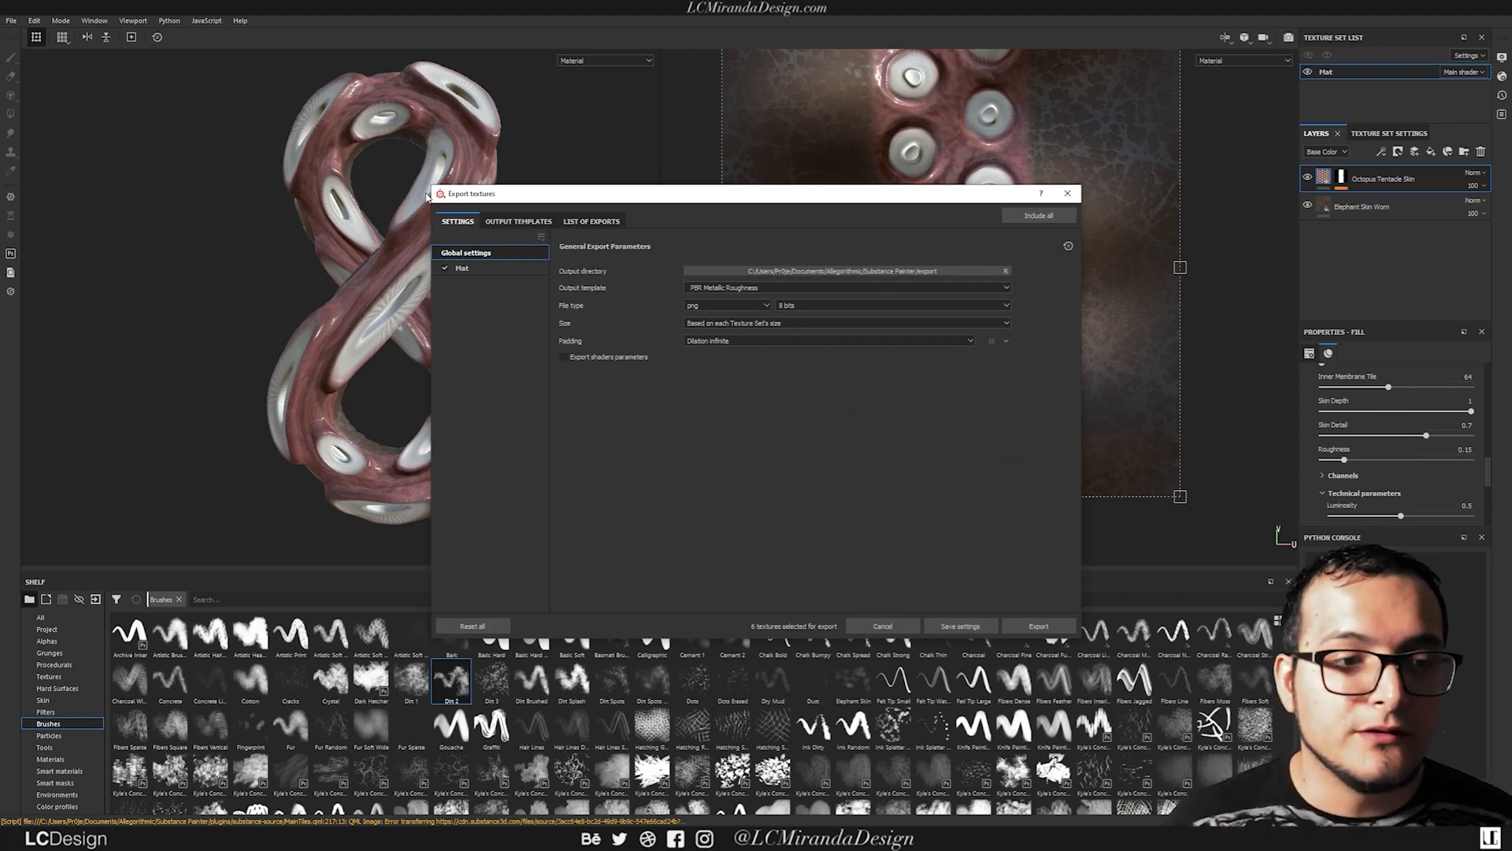
left_click(611, 221)
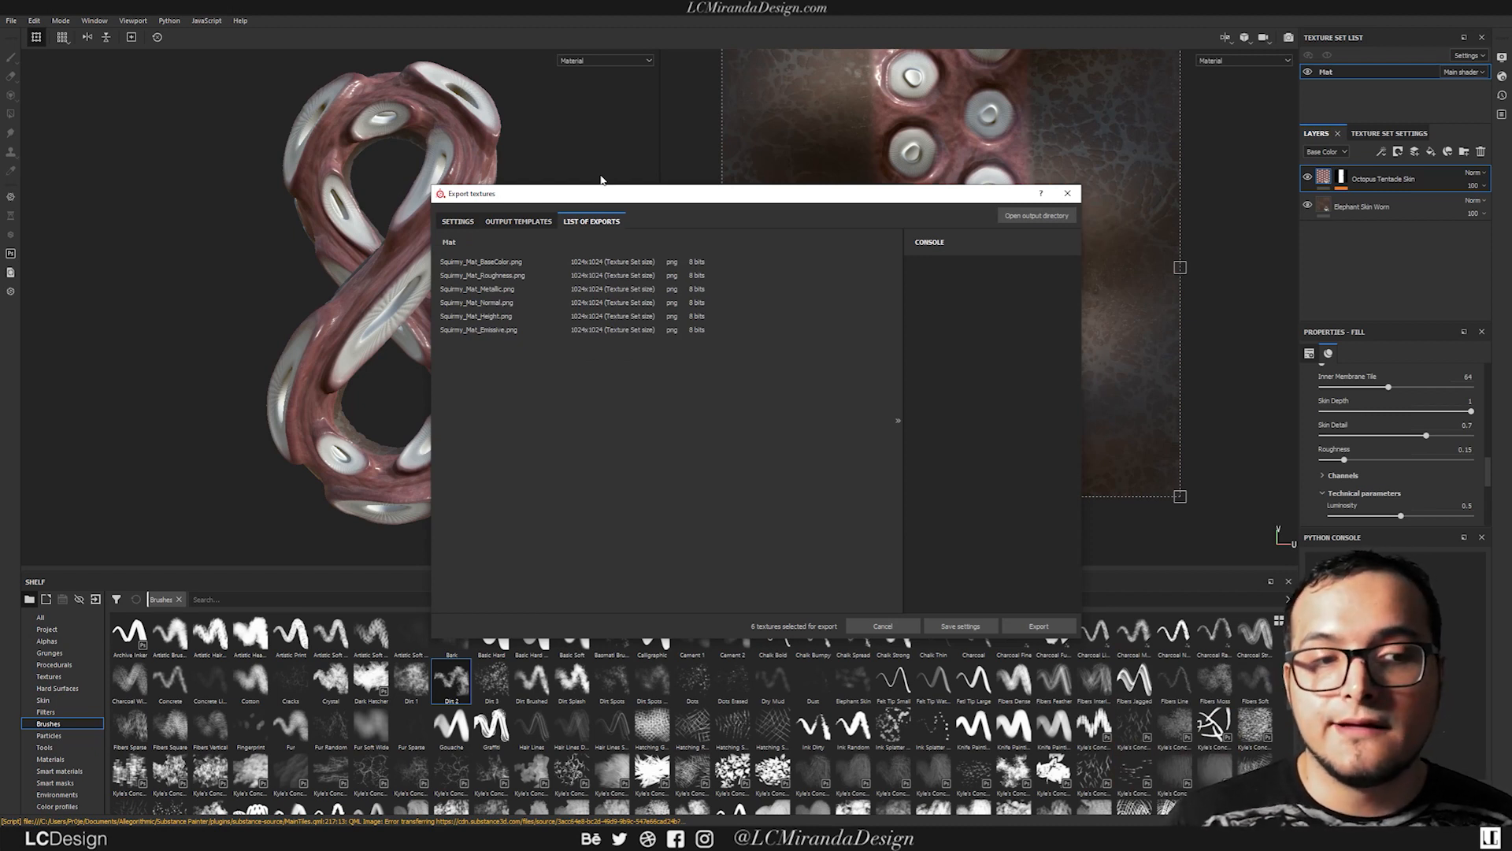
left_click(539, 224)
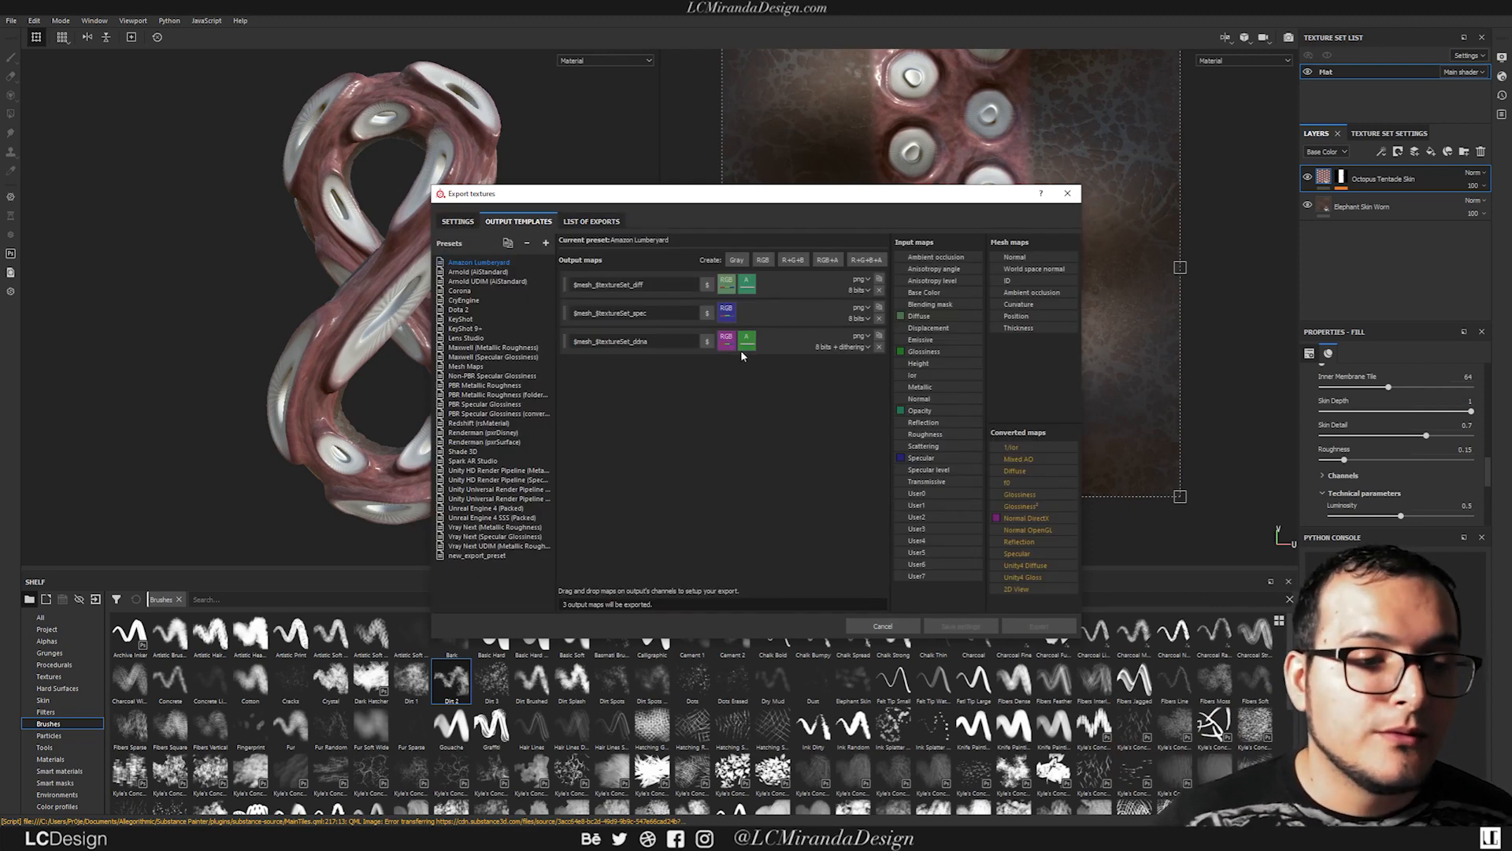
left_click(508, 386)
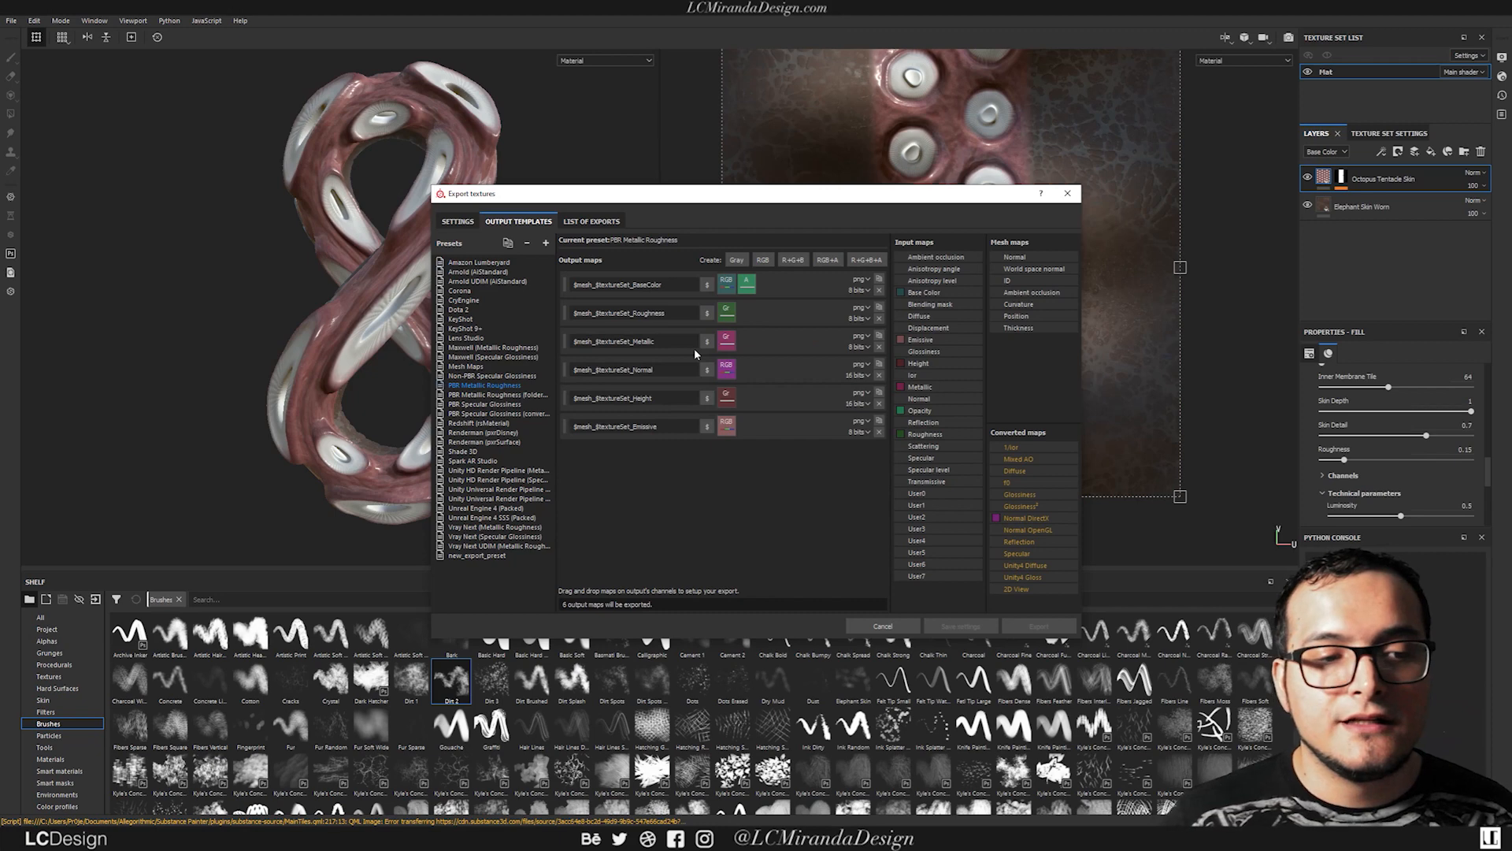
left_click(477, 423)
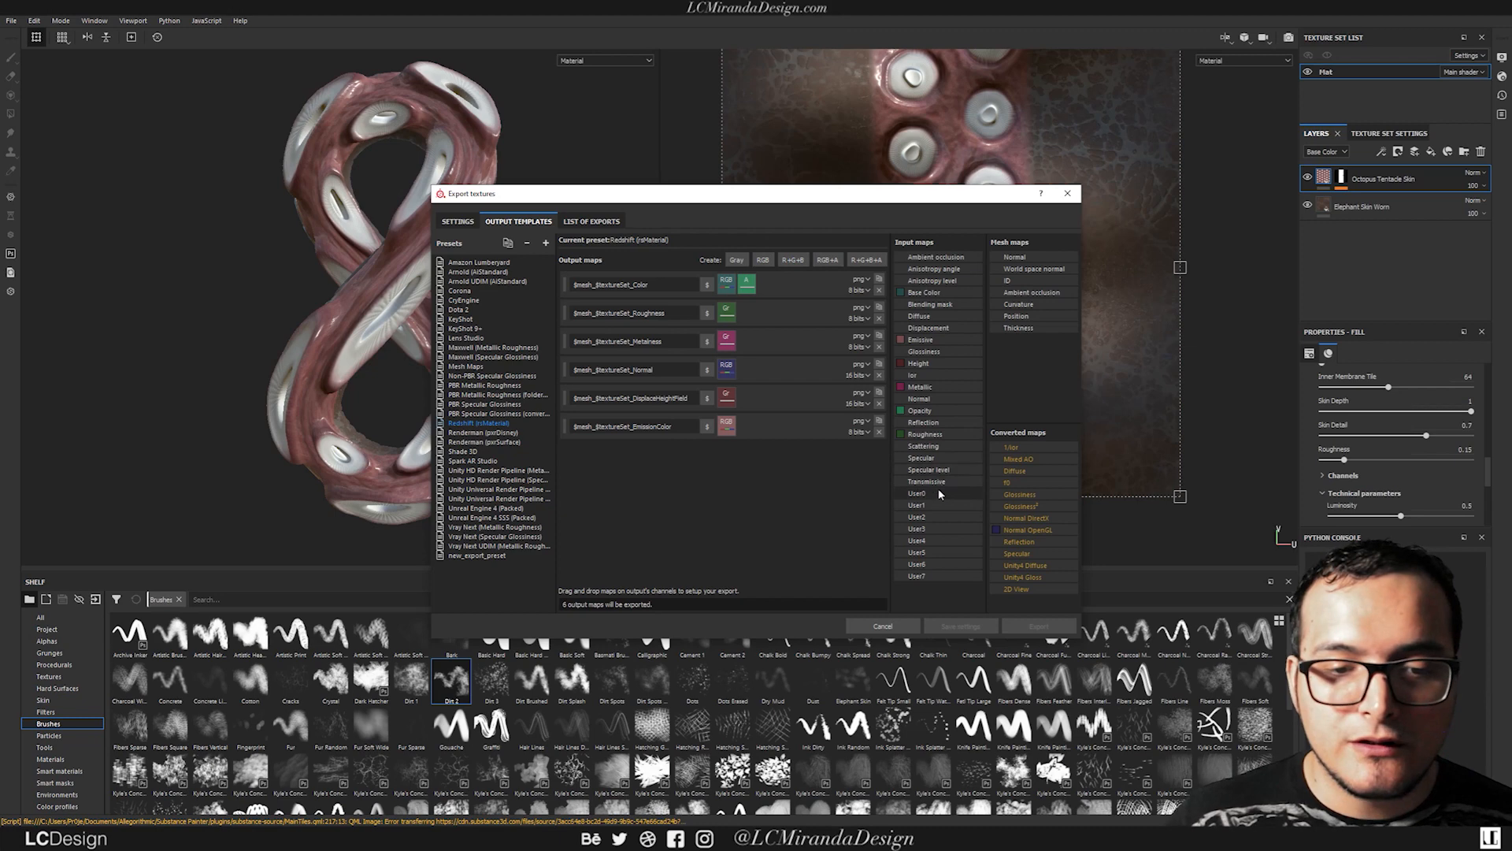
Step: Add a grayscale output map to the Redshift preset and assign the Scattering input map to its gray channel
left_click_drag(931, 446, 630, 474)
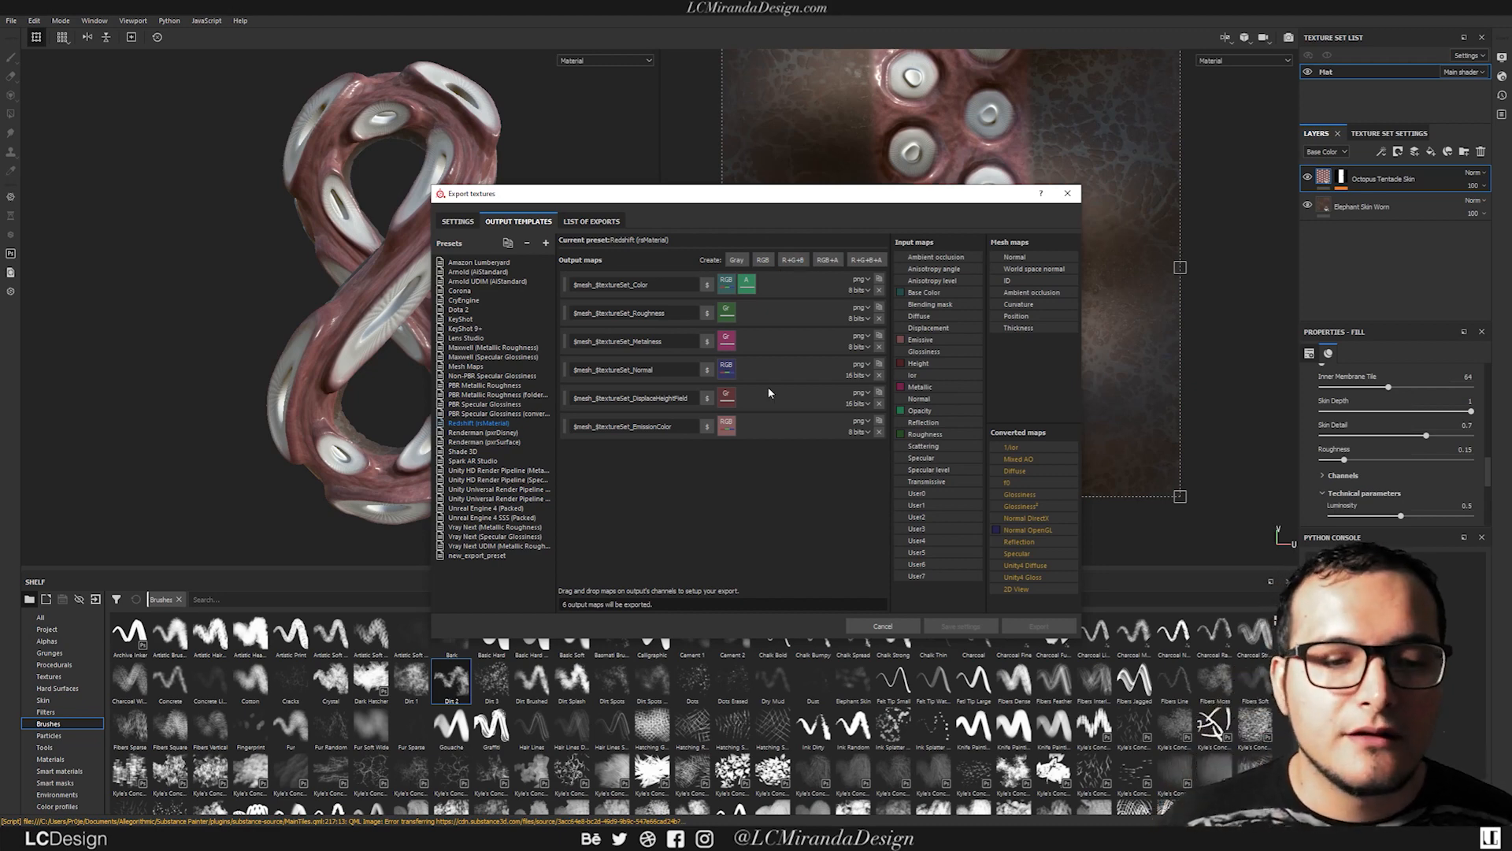
left_click(735, 260)
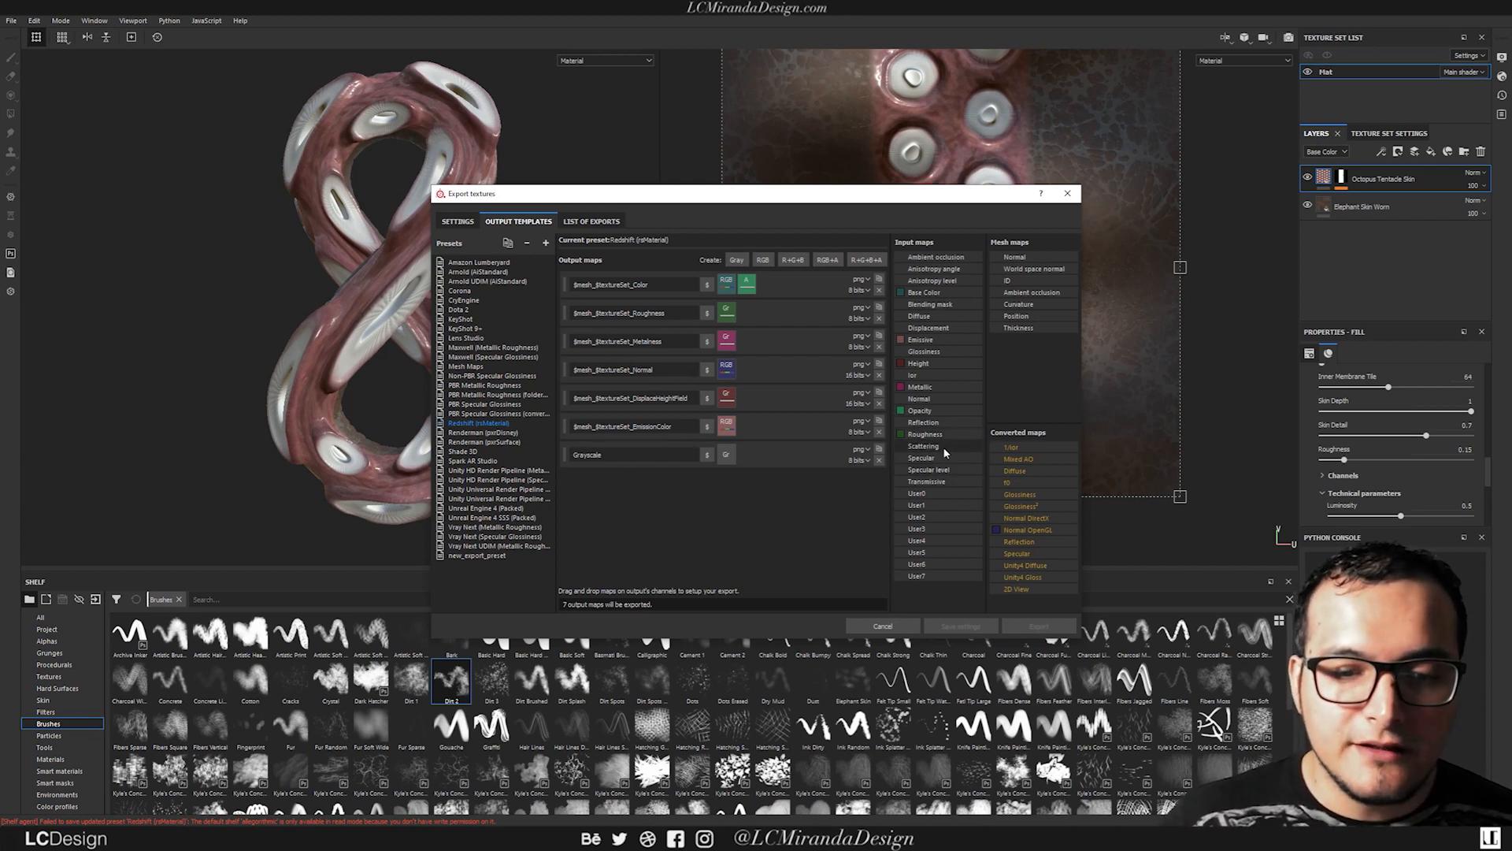
left_click_drag(937, 449, 726, 460)
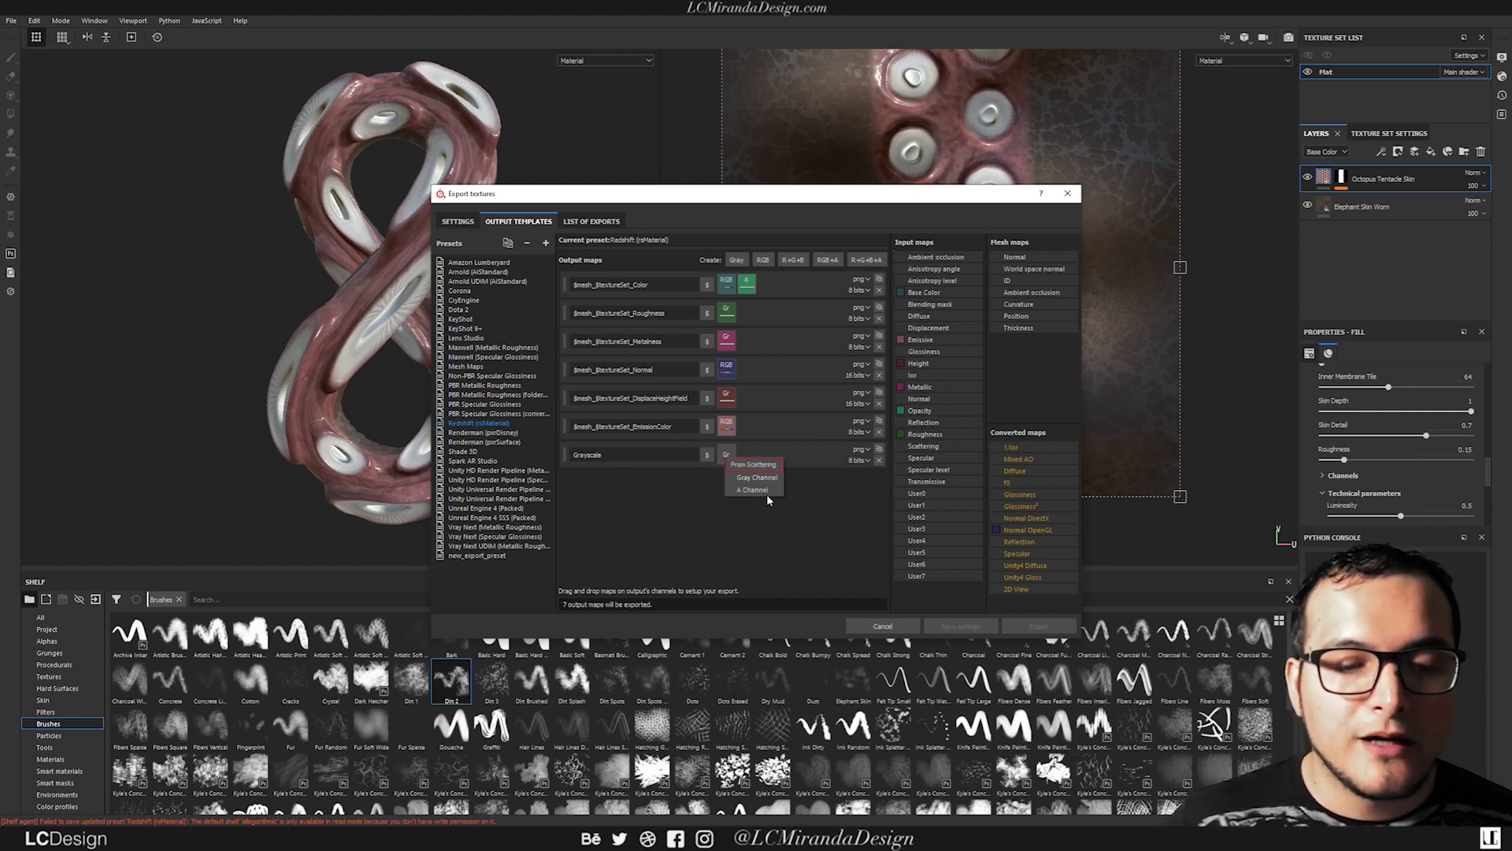
left_click(758, 478)
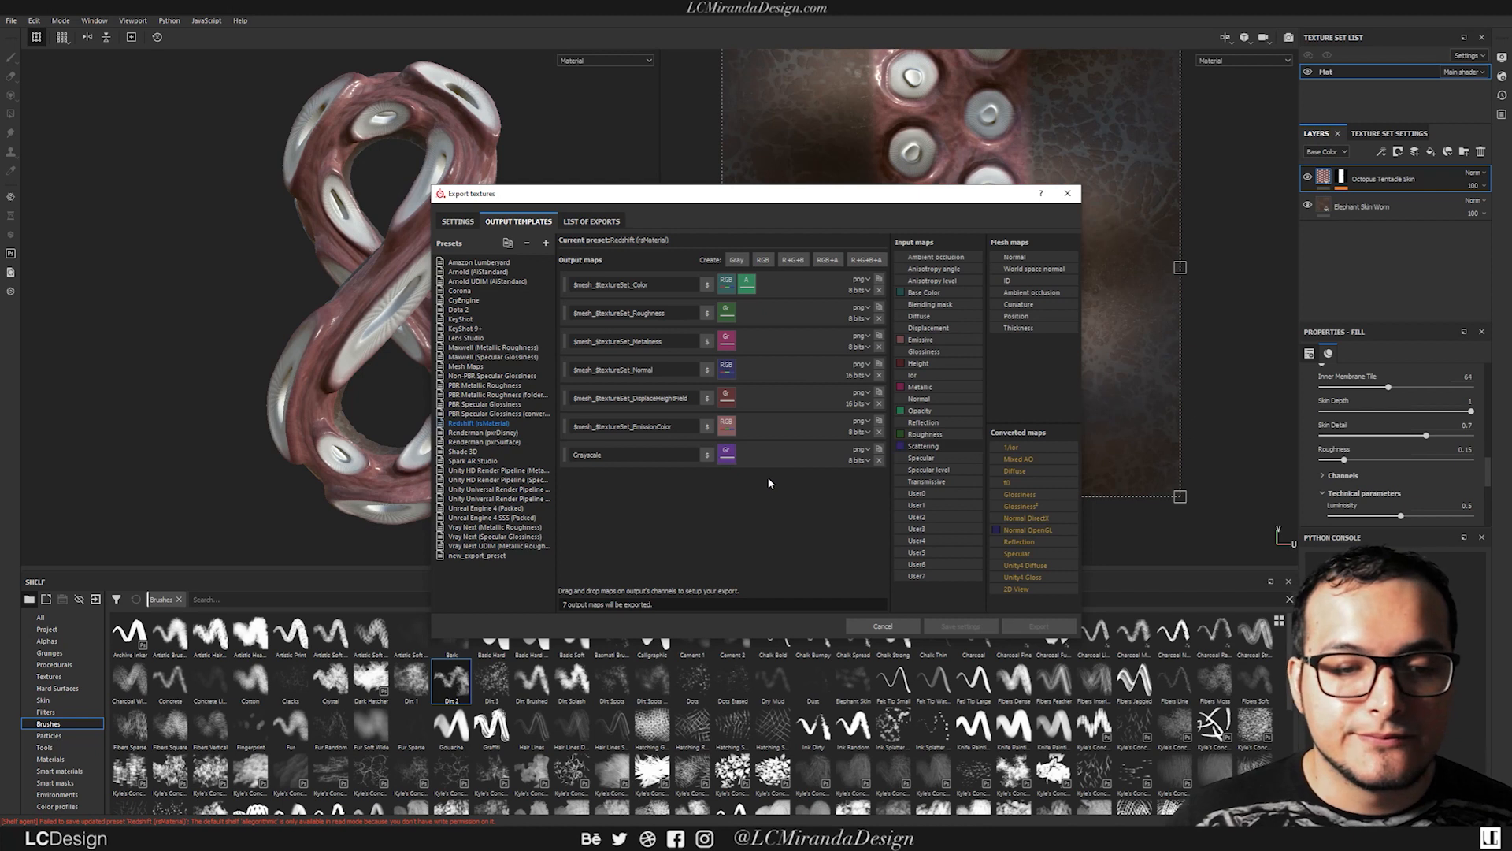
Step: Rename the new output map $mesh_$textureSet_Scattering, reusing the naming pattern of the EmissionColor map
left_click_drag(679, 427, 566, 427)
key("ctrl+c")
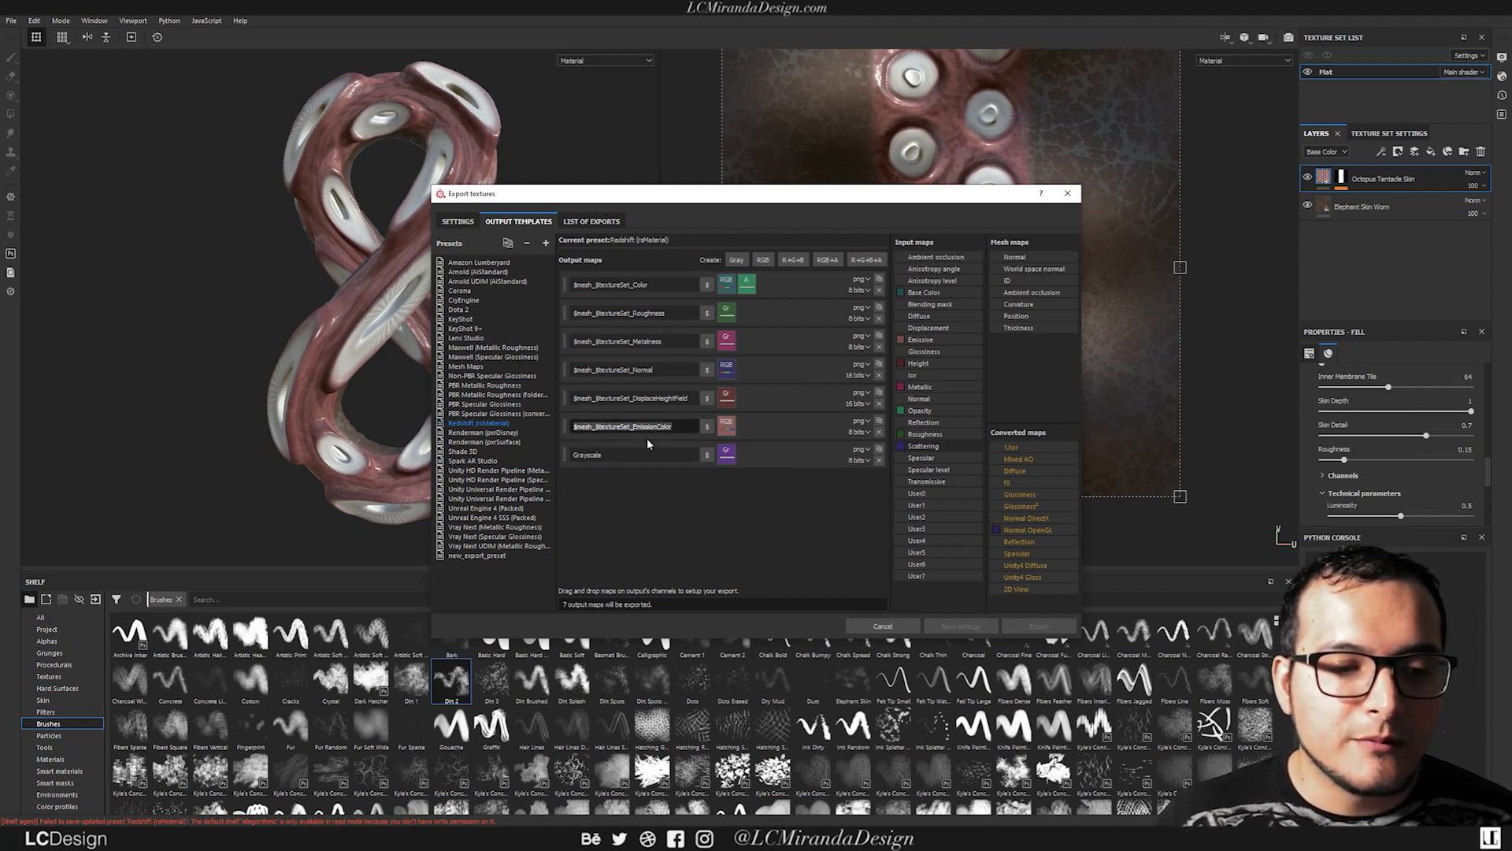
left_click_drag(653, 455, 565, 456)
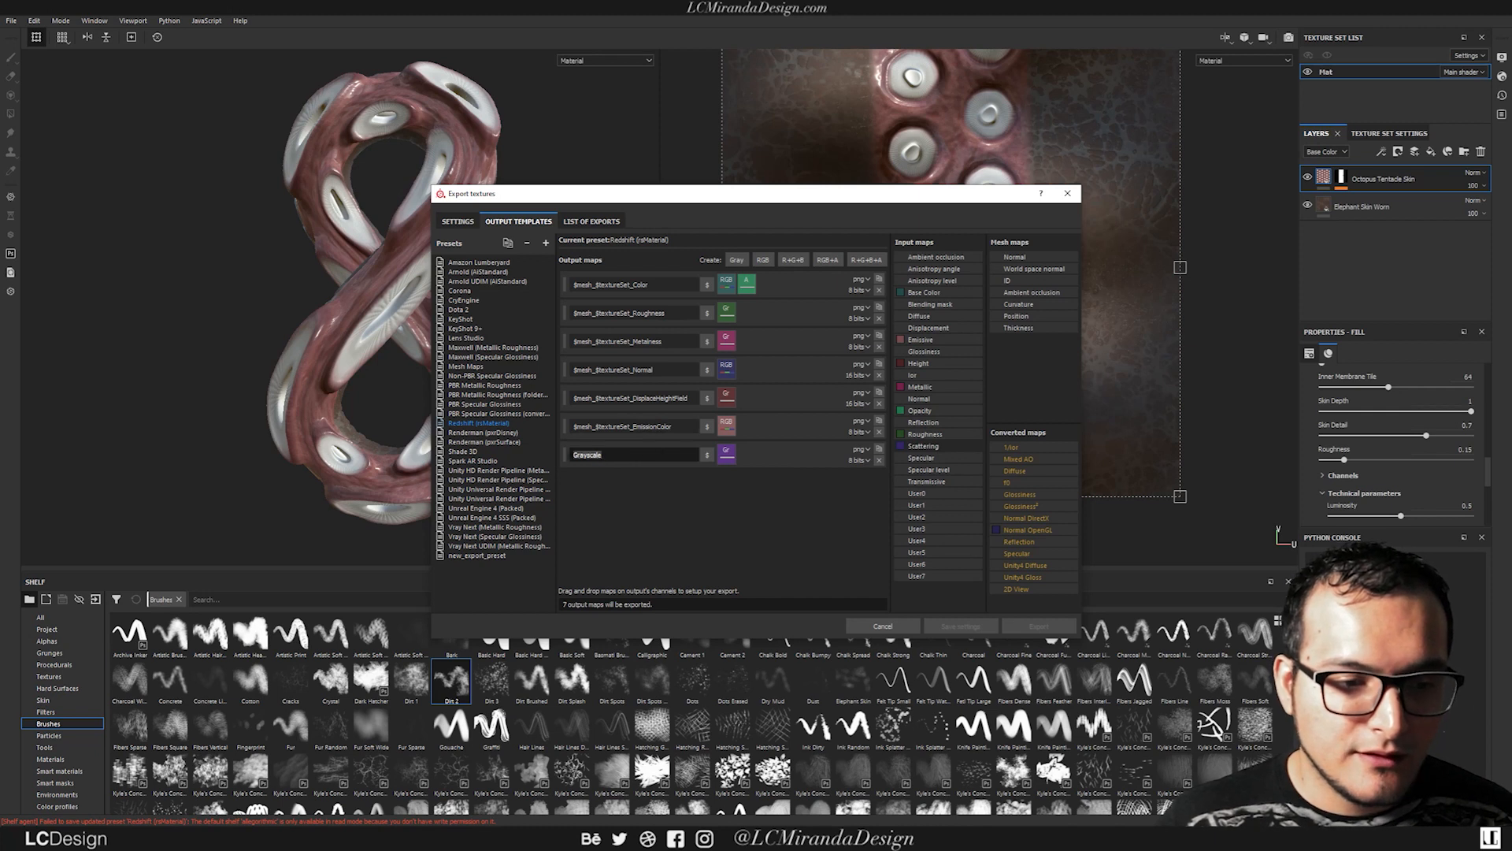
key("ctrl+v")
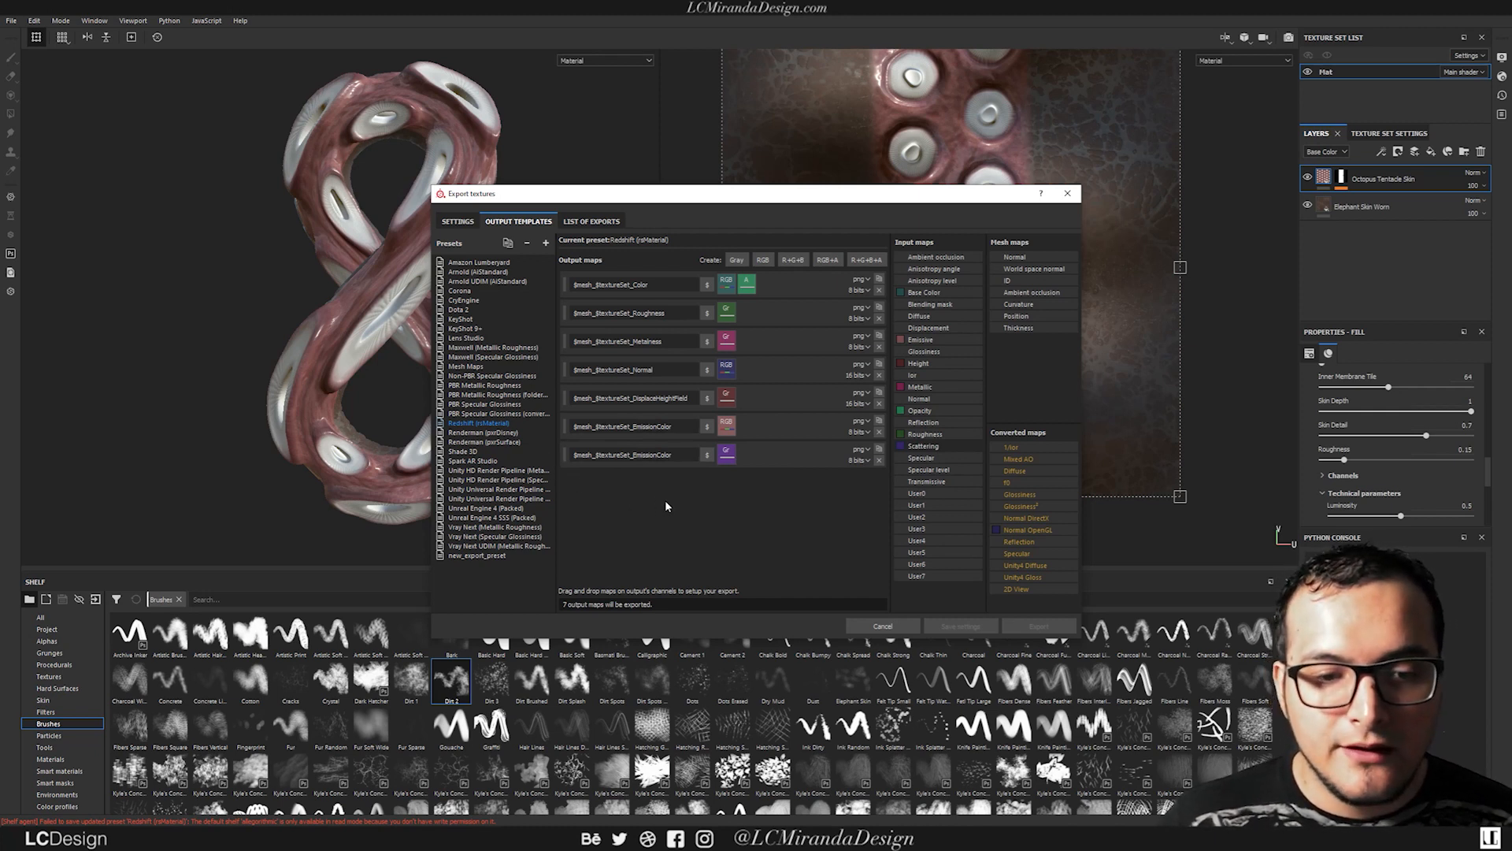
left_click_drag(673, 455, 644, 455)
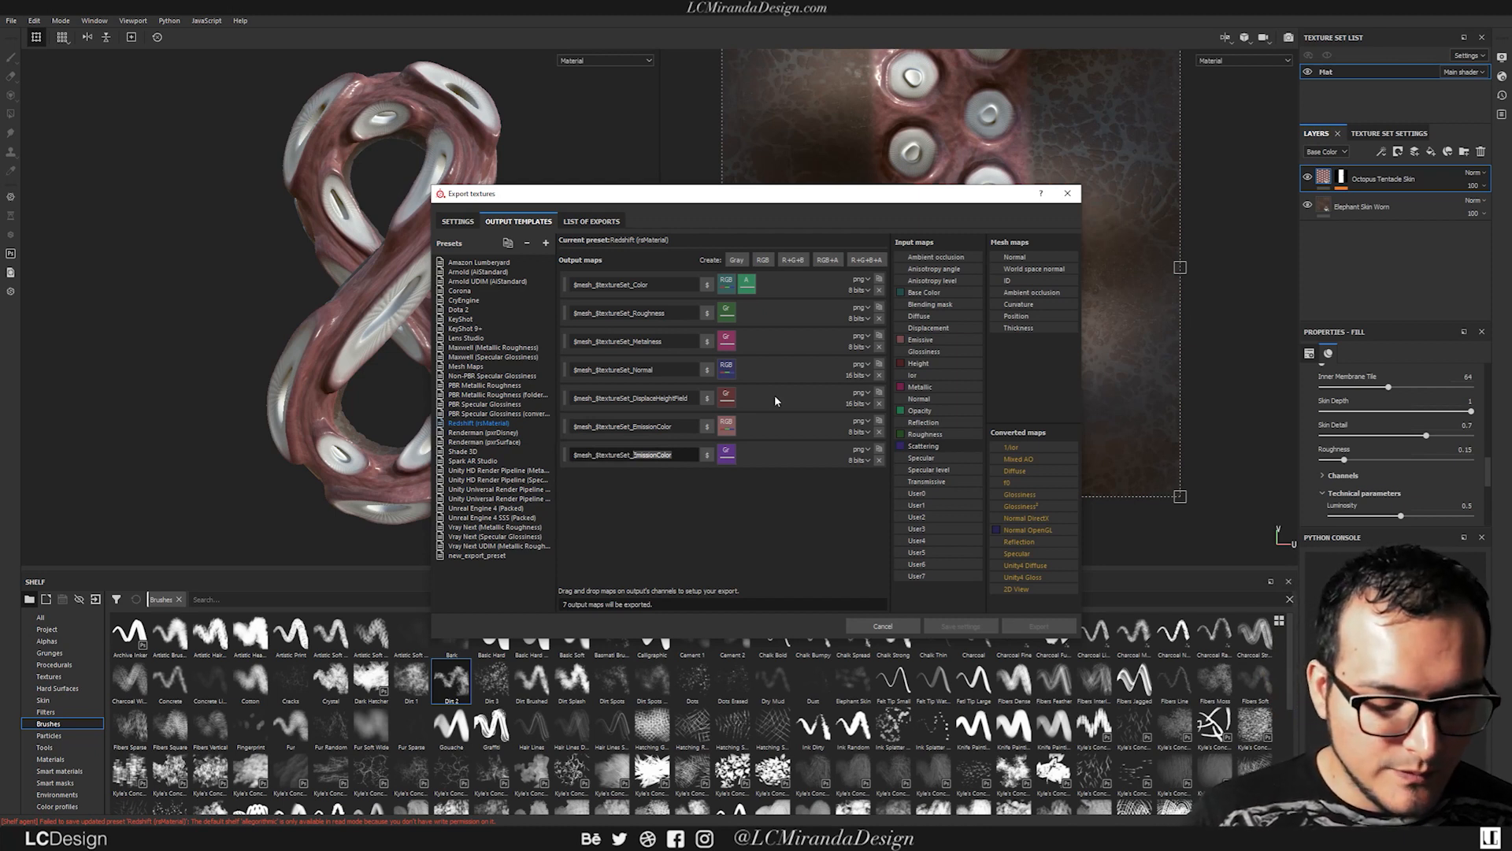
type("Scattering")
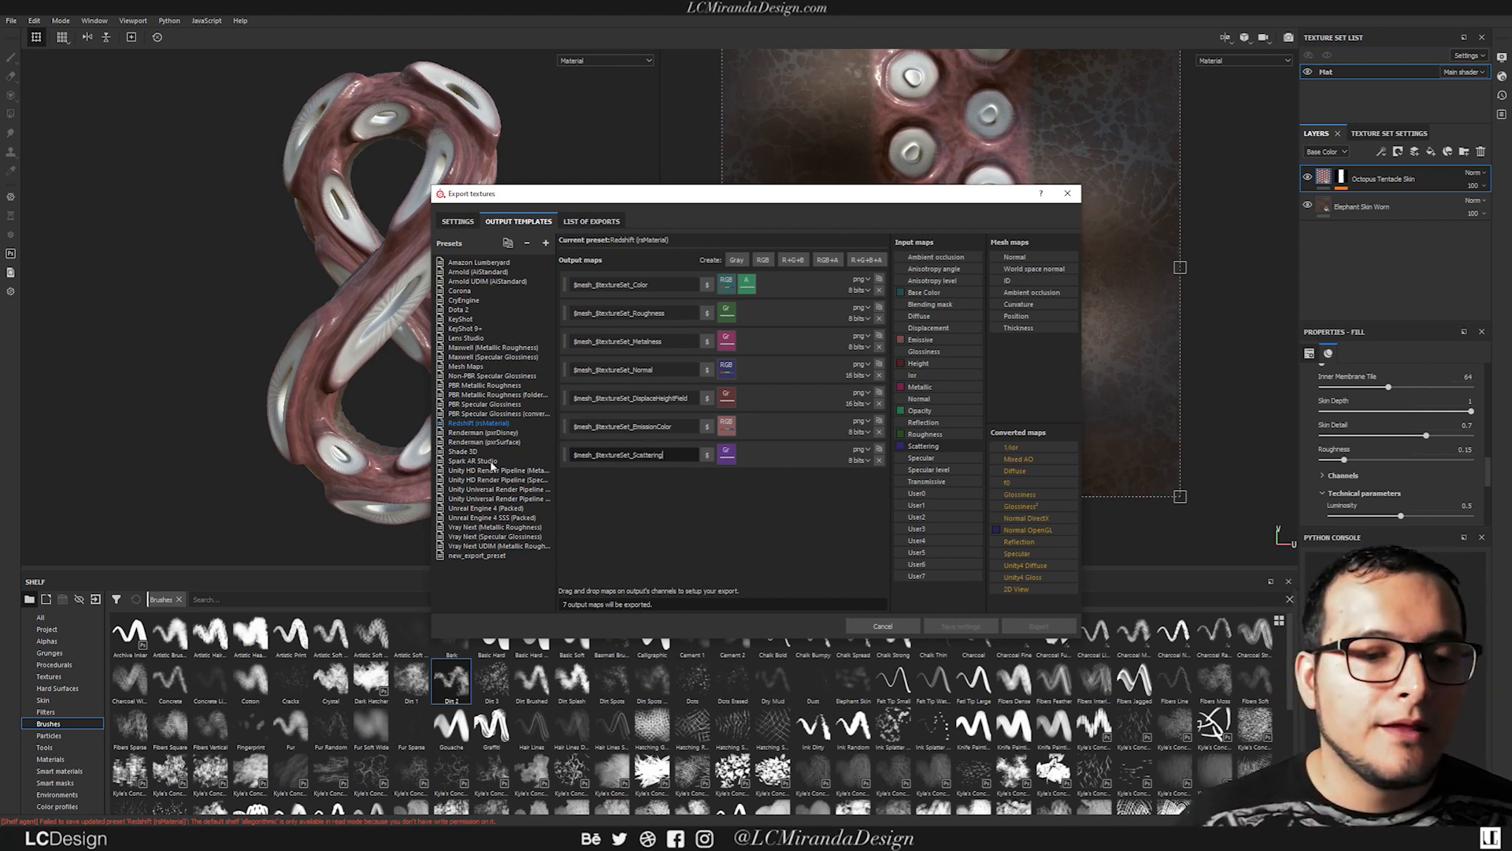
left_click(644, 508)
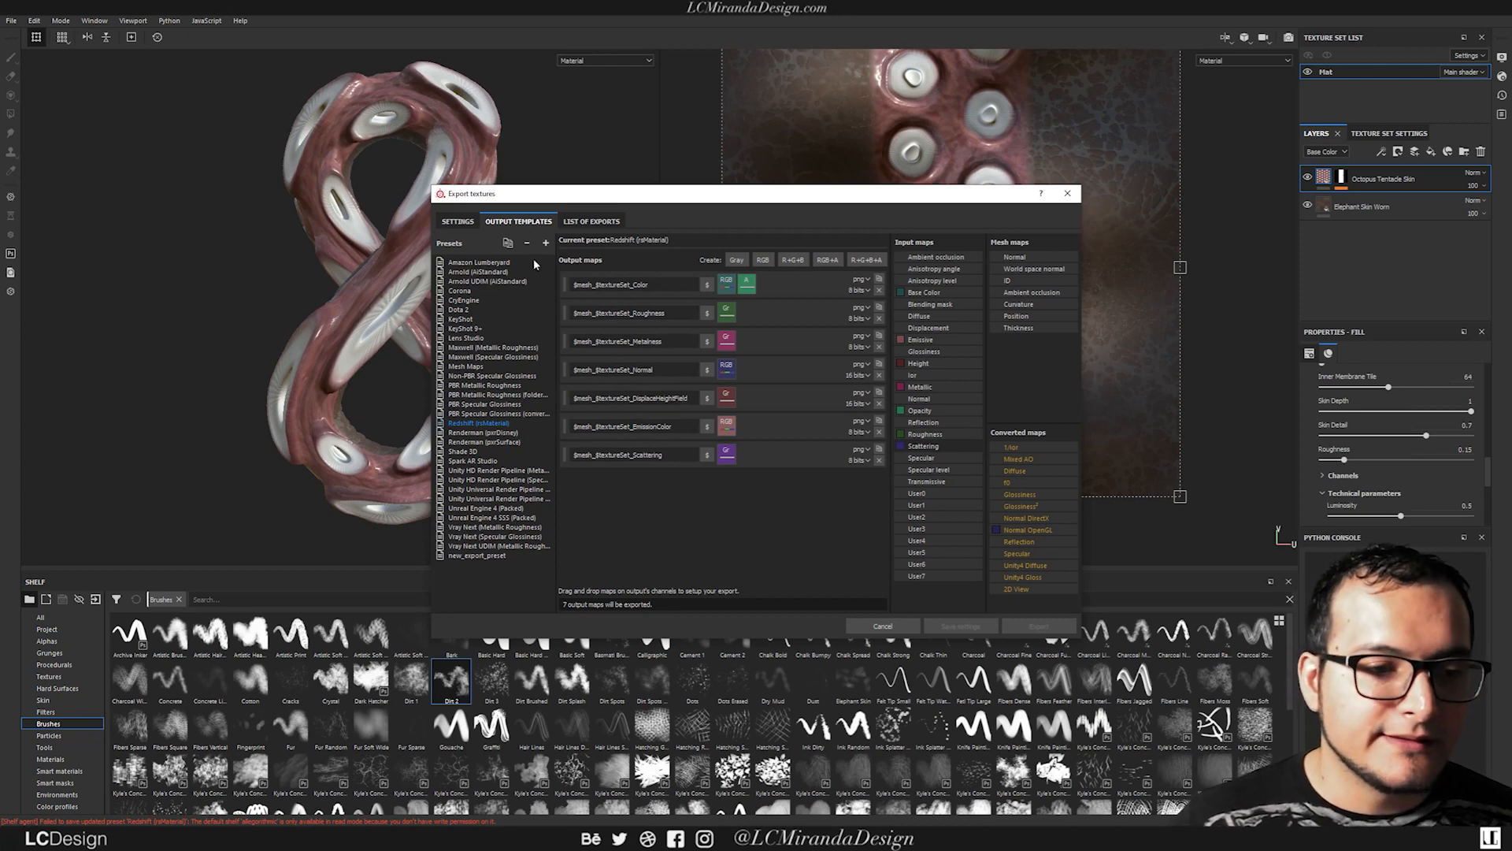
Step: Set the output template to Redshift (rsMaterial) in the global export settings and choose the texture size for the export
left_click(459, 223)
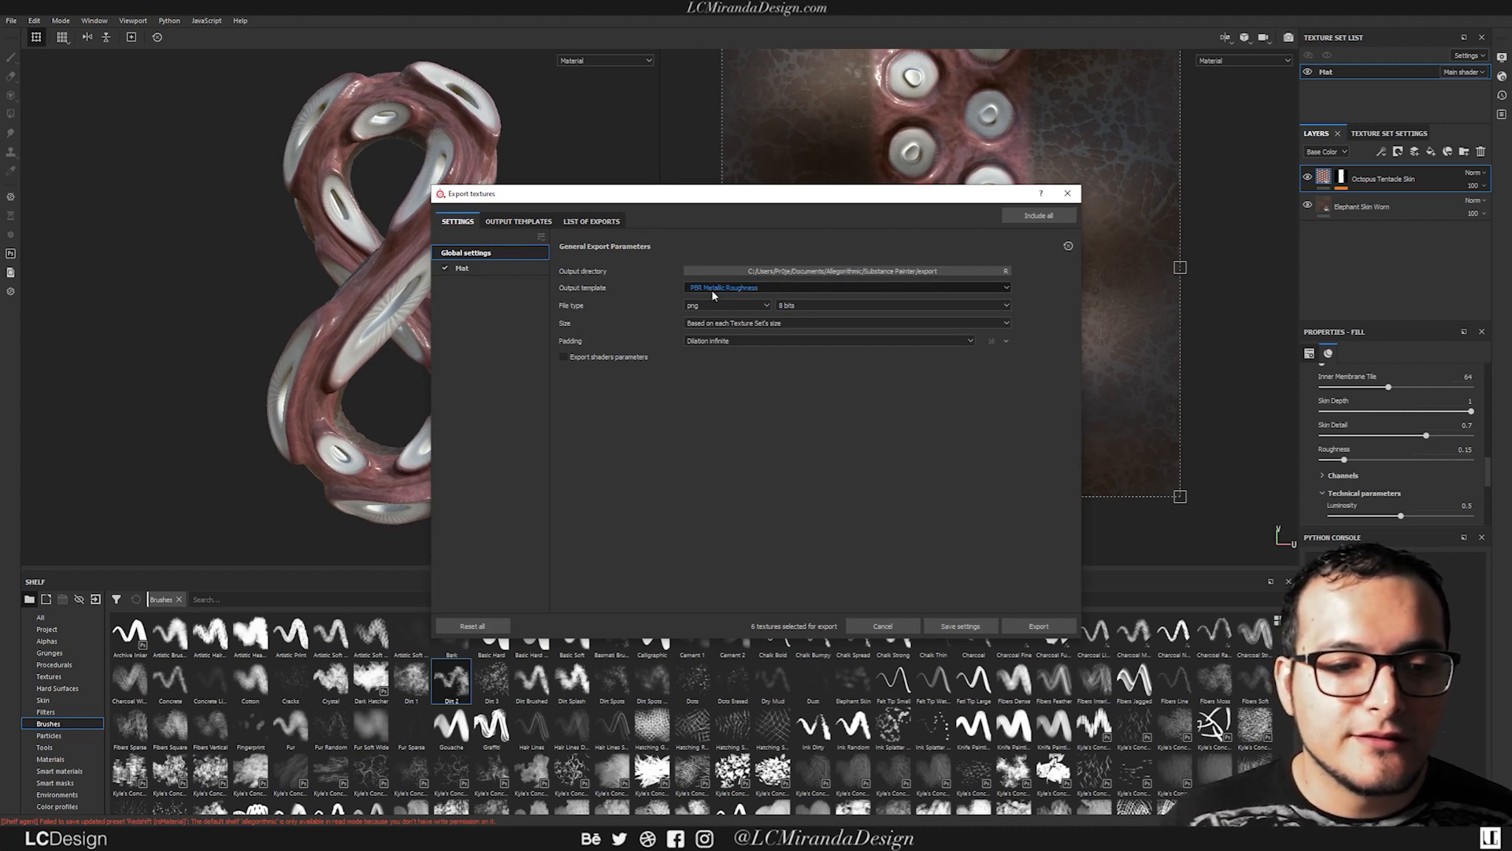
left_click(753, 290)
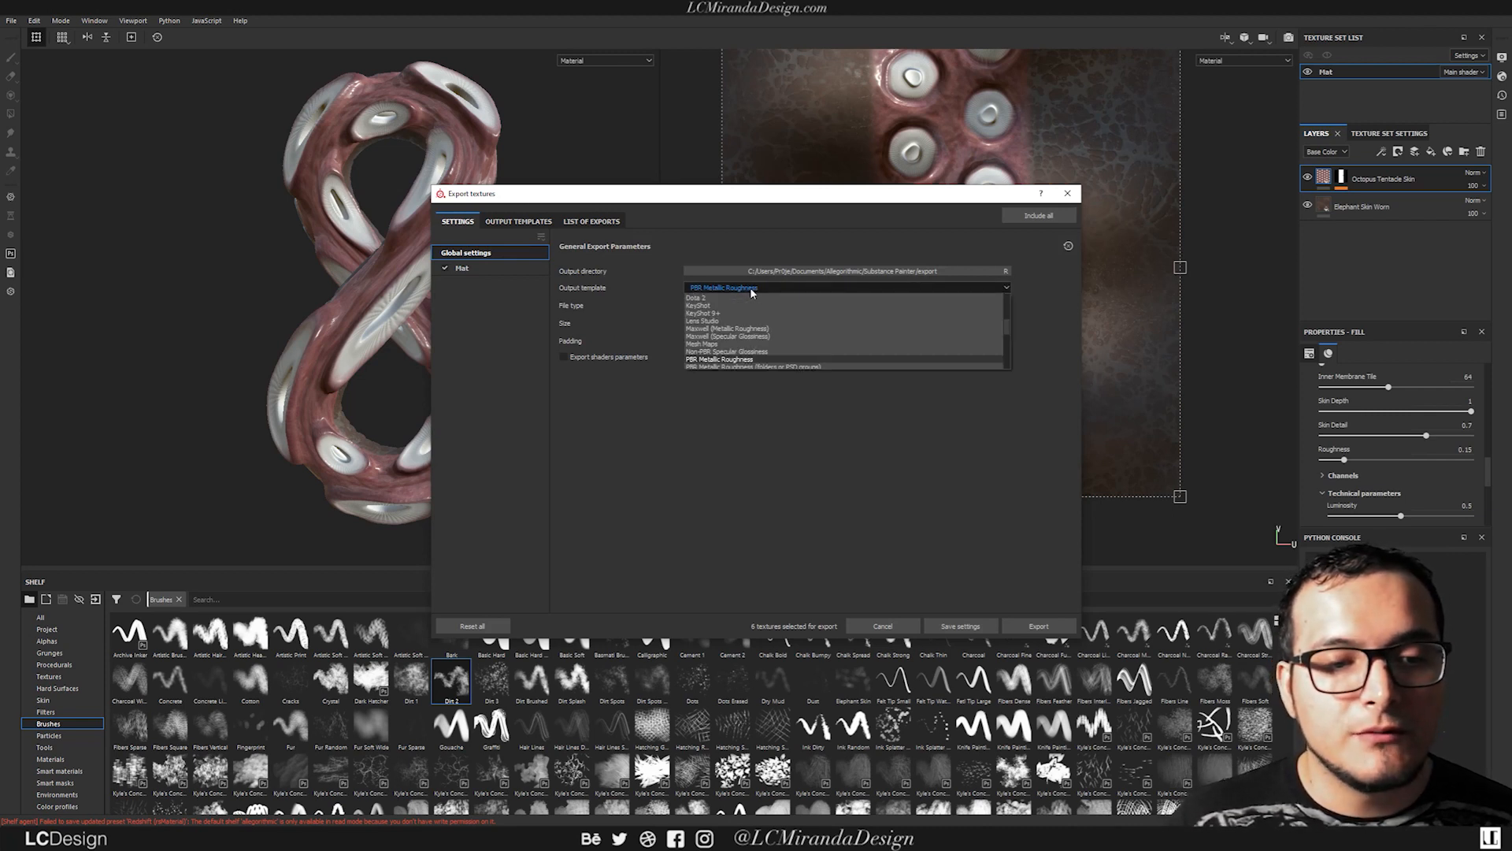
scroll(1005, 331, "down", 2)
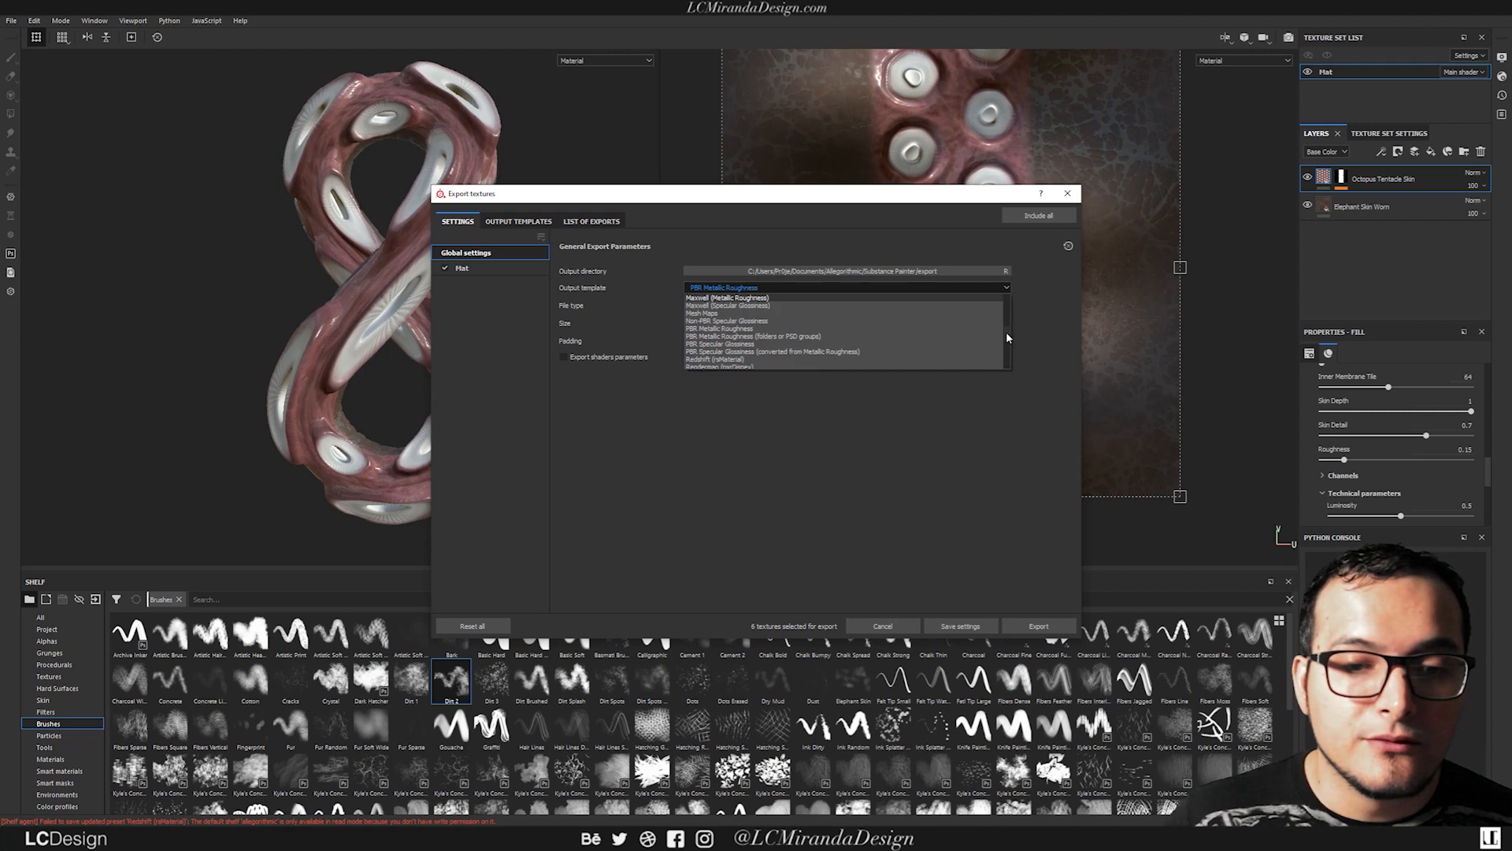
left_click(754, 345)
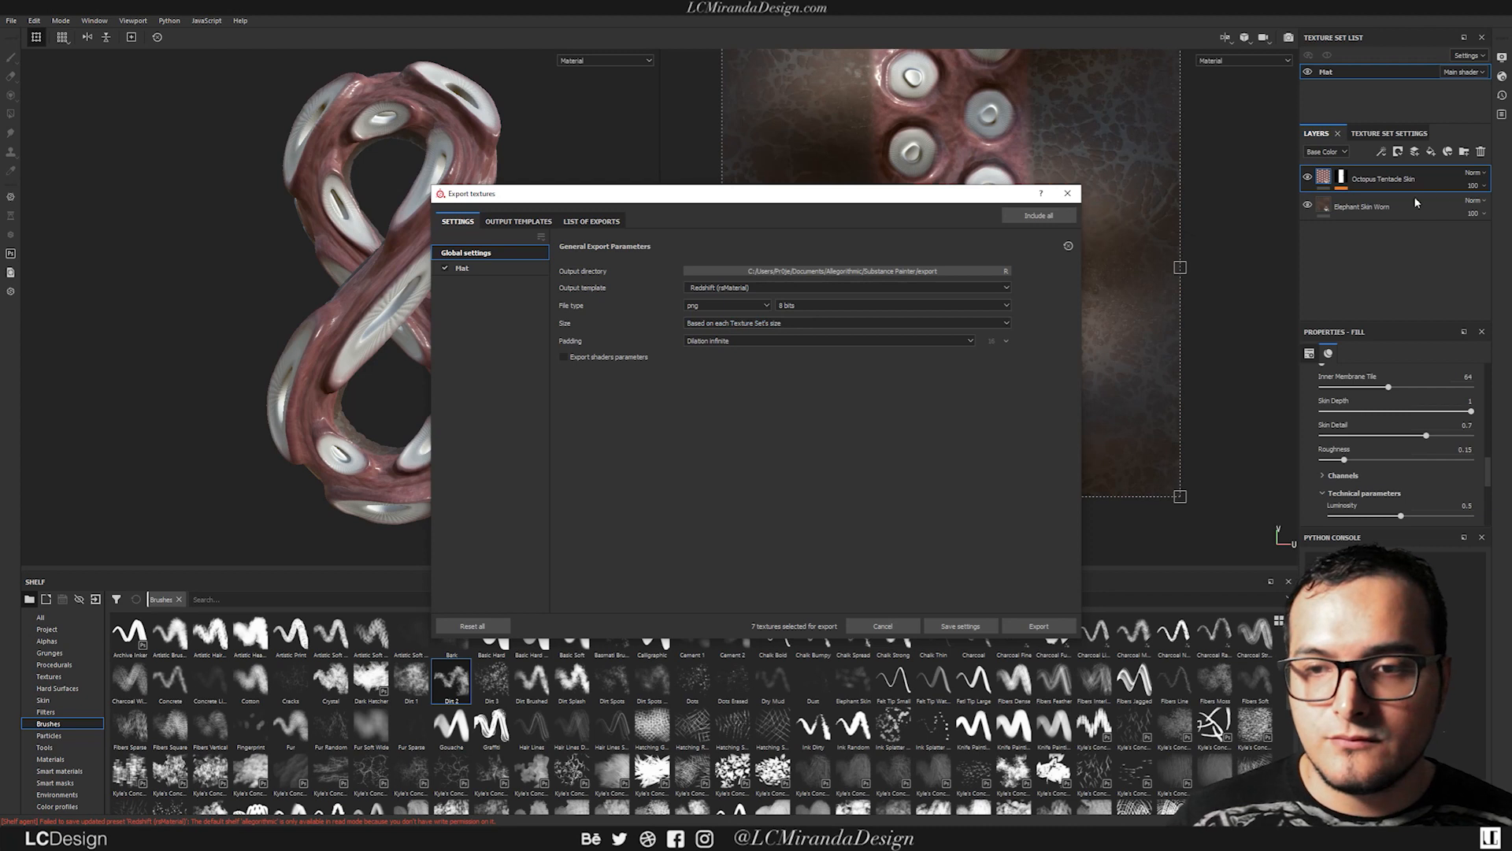
left_click(747, 326)
left_click(715, 392)
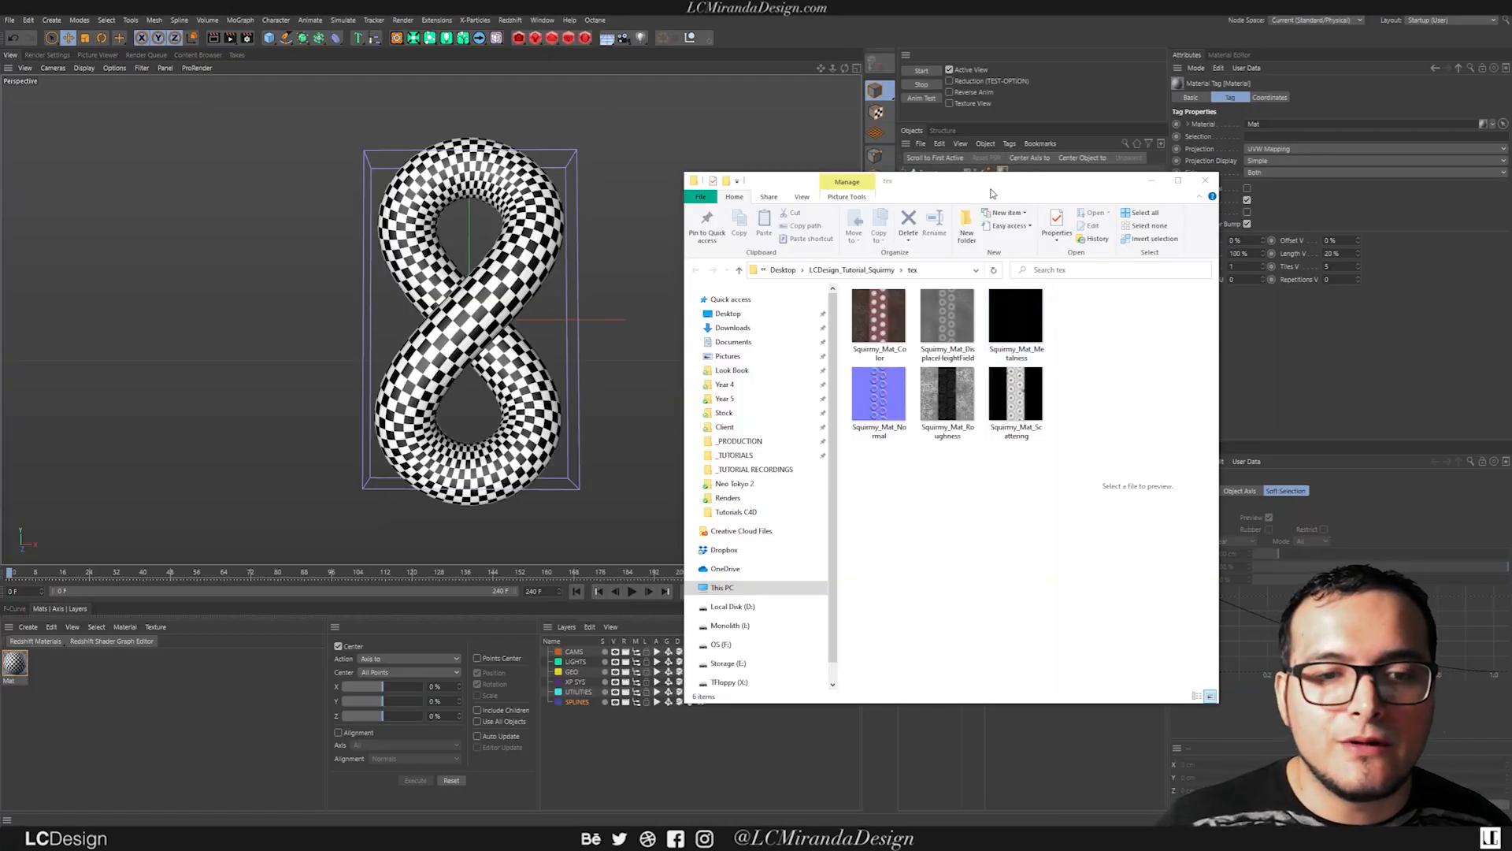
Step: In the tex folder over Cinema 4D, view the exported color, displacement and normal maps, and move the folder window aside
left_click_drag(1020, 190, 1020, 129)
left_click(887, 250)
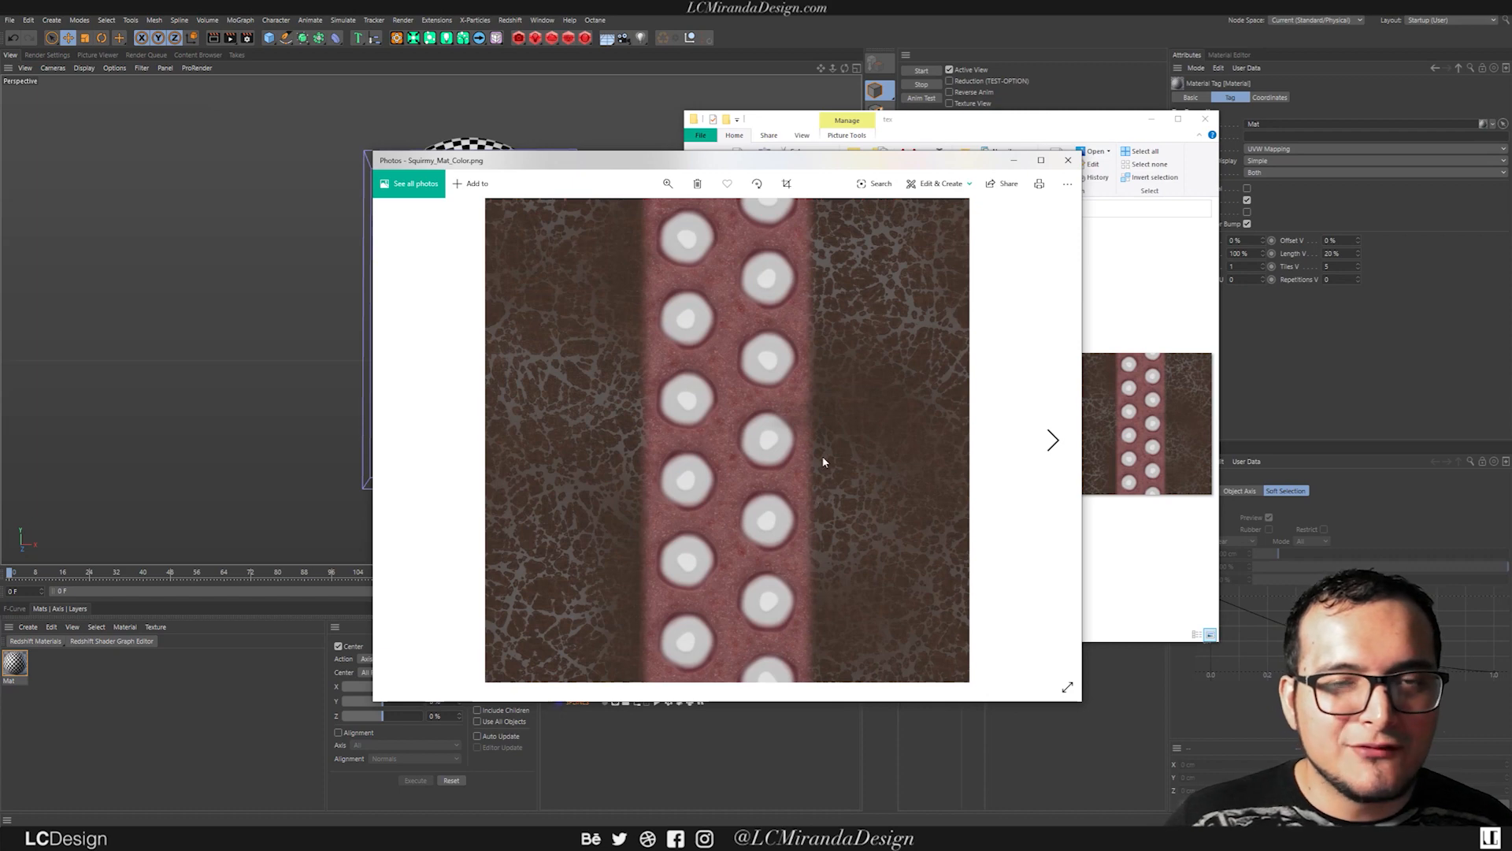
left_click(1068, 160)
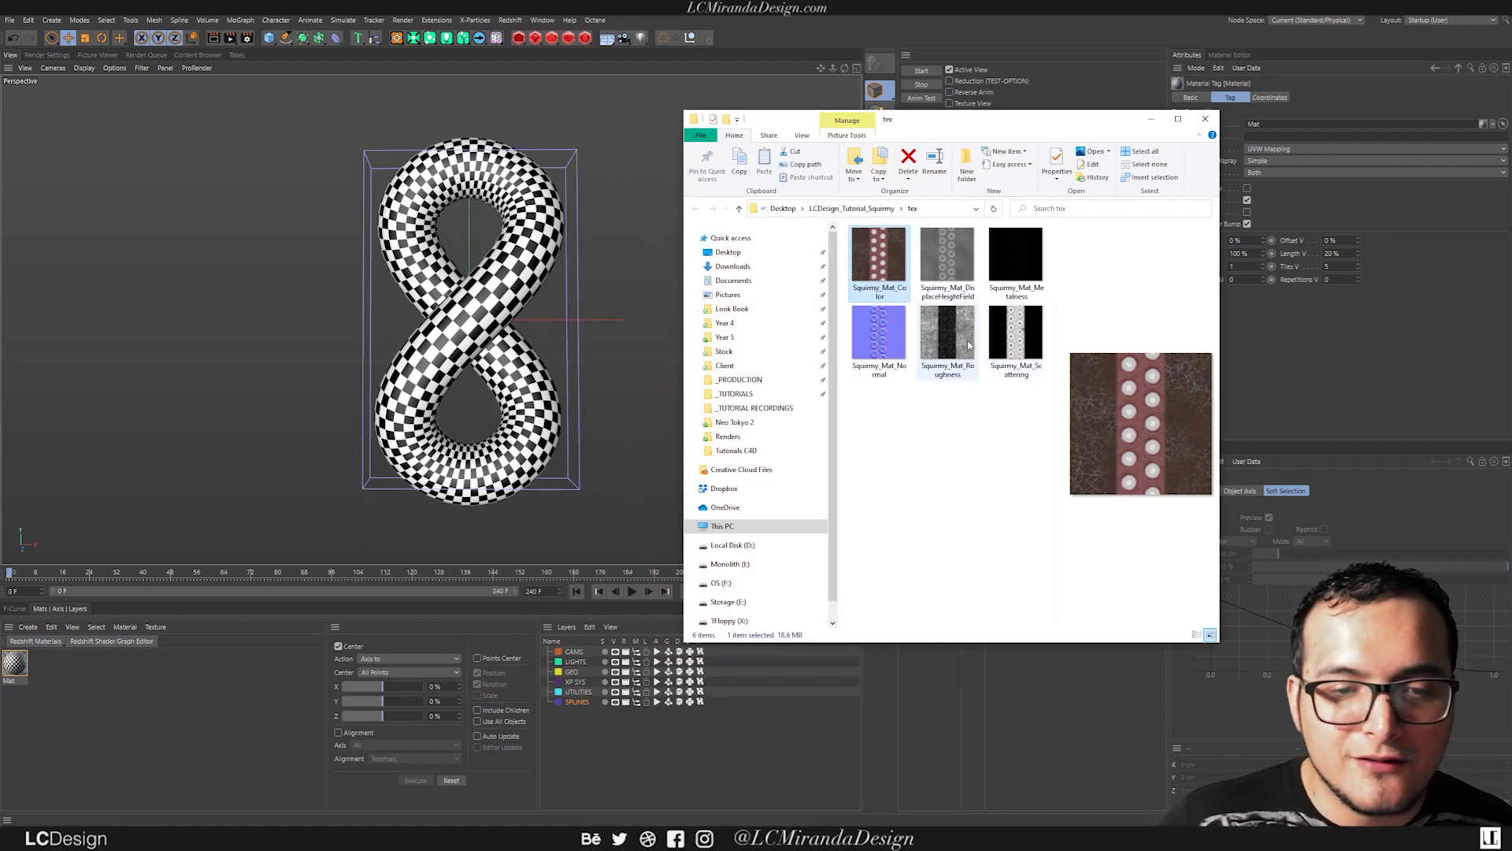
left_click(959, 260)
double_click(960, 260)
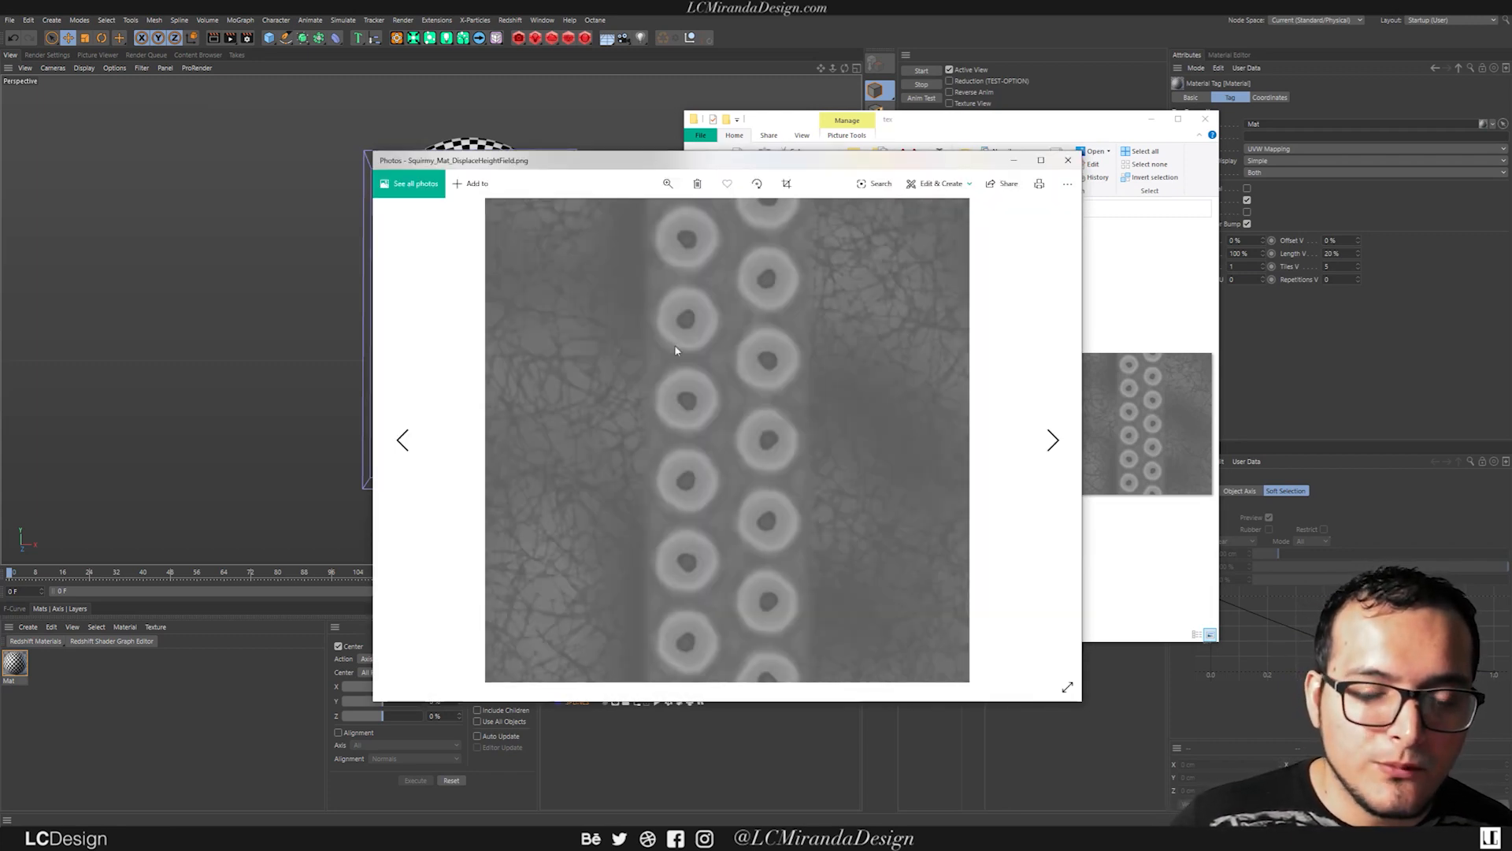
left_click(1068, 160)
double_click(874, 345)
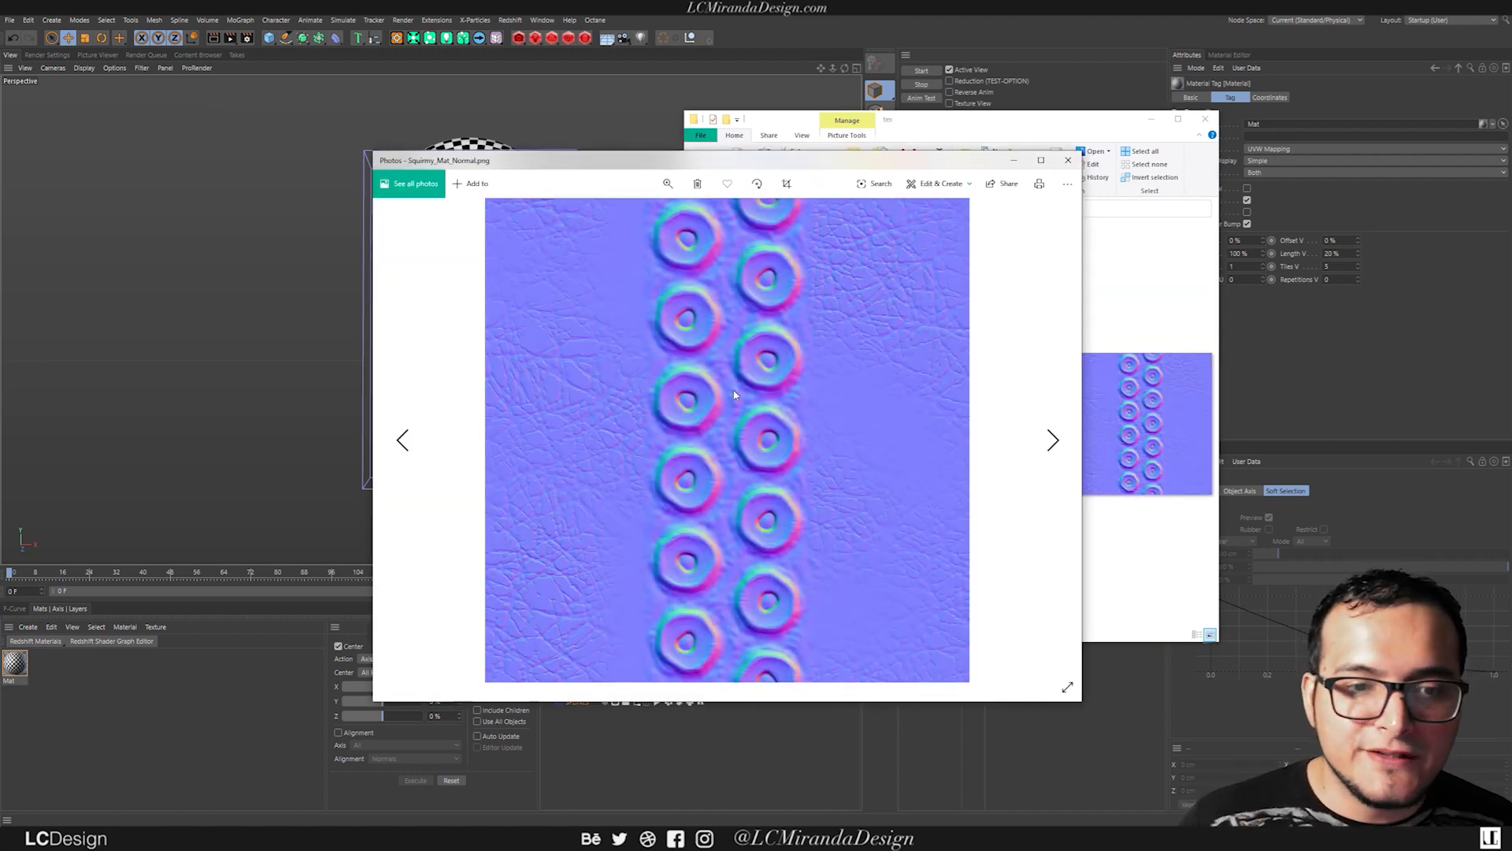
left_click(1069, 160)
left_click_drag(914, 132, 1511, 158)
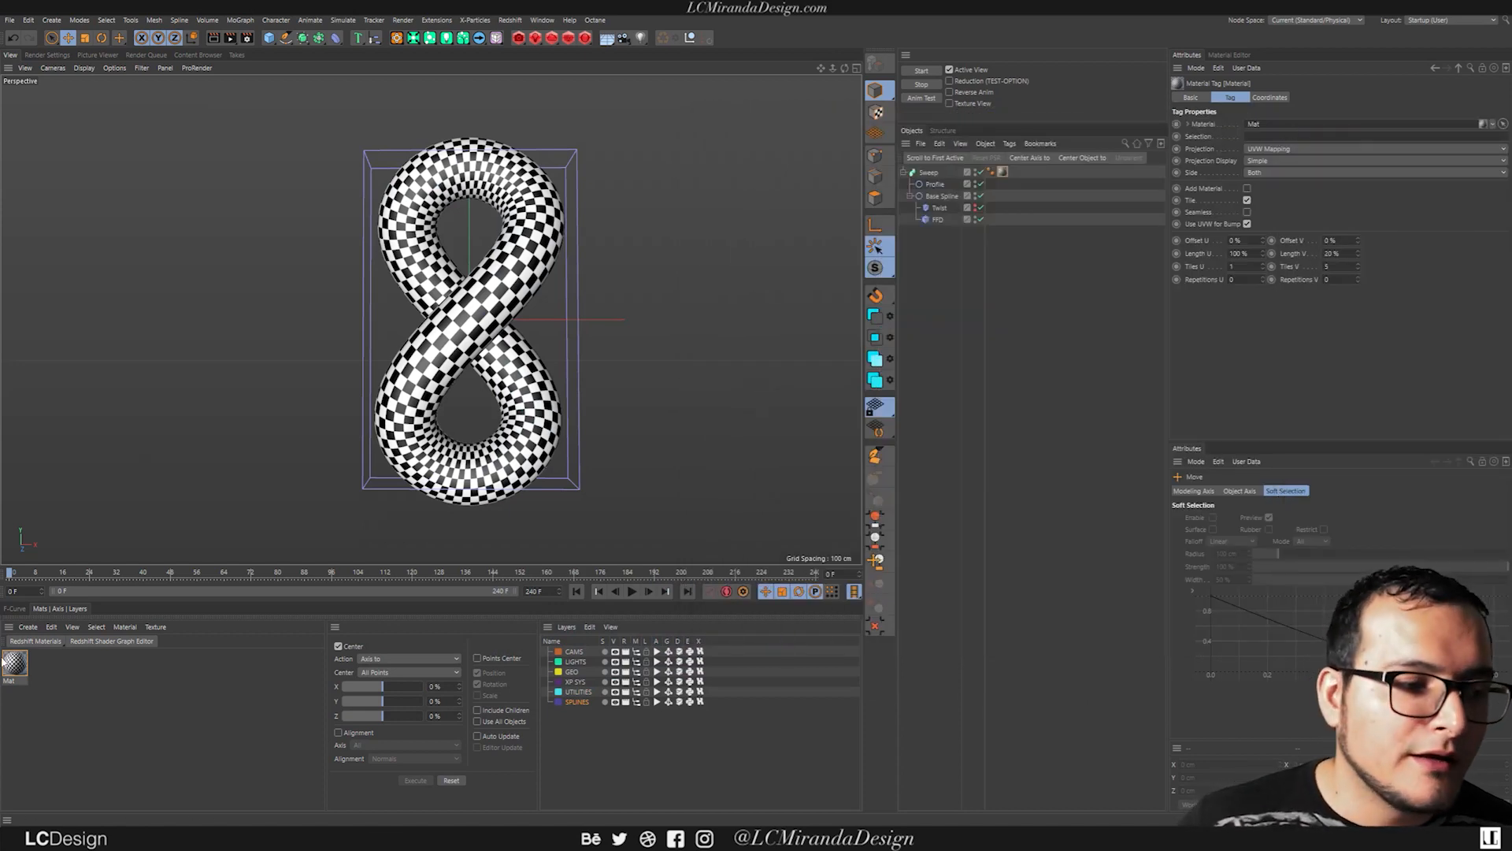
Step: Create a Redshift material and apply it to the Sweep object
left_click(35, 640)
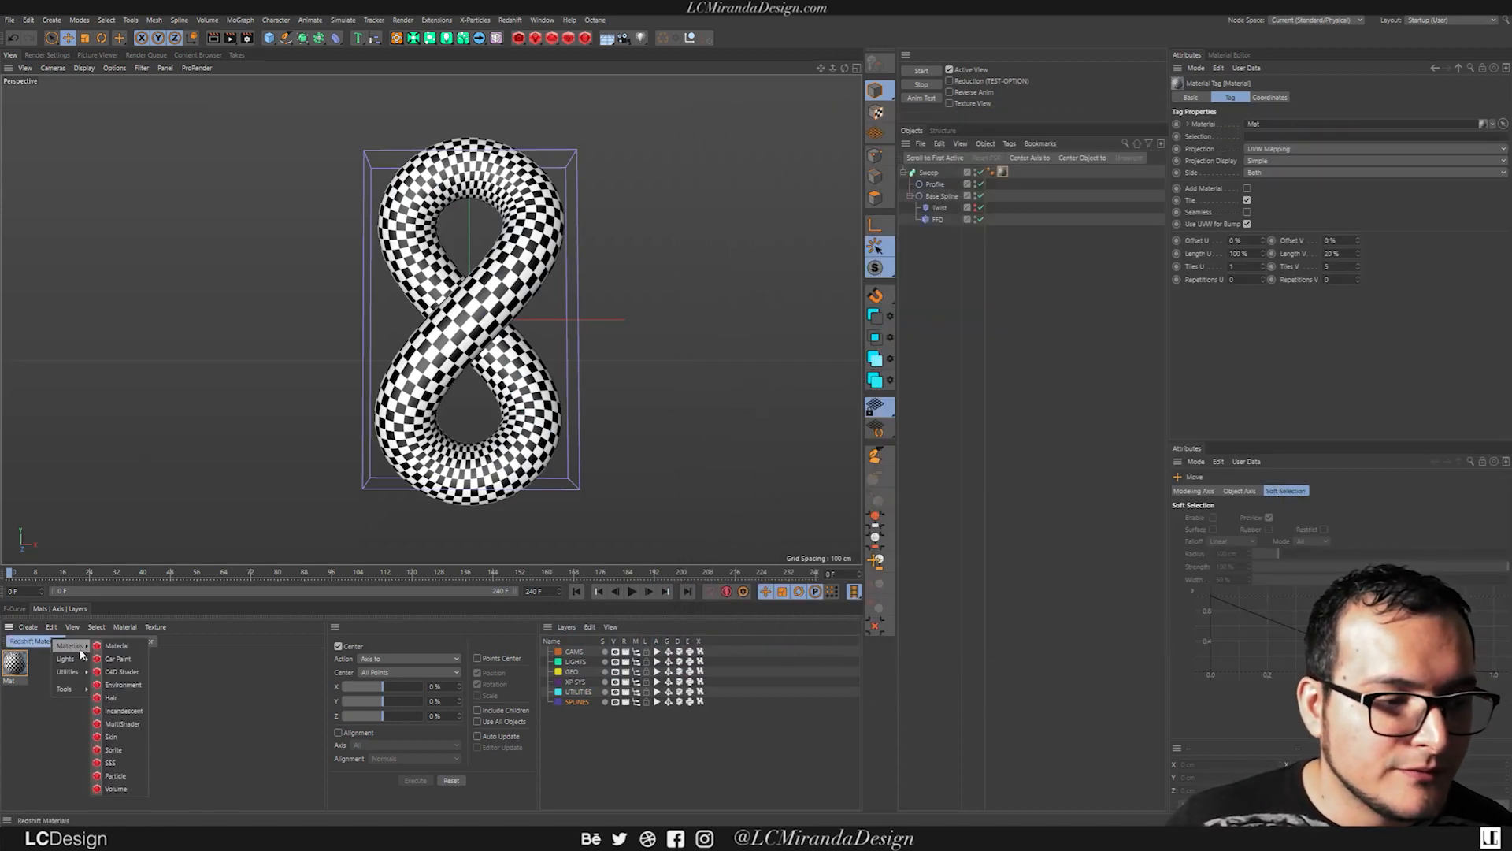
left_click(117, 645)
left_click_drag(14, 668, 1010, 175)
left_click_drag(1511, 174, 1212, 234)
Step: Open the new RS Material's shader graph beside the texture folder and shift both existing nodes to make room for textures
left_click(1015, 173)
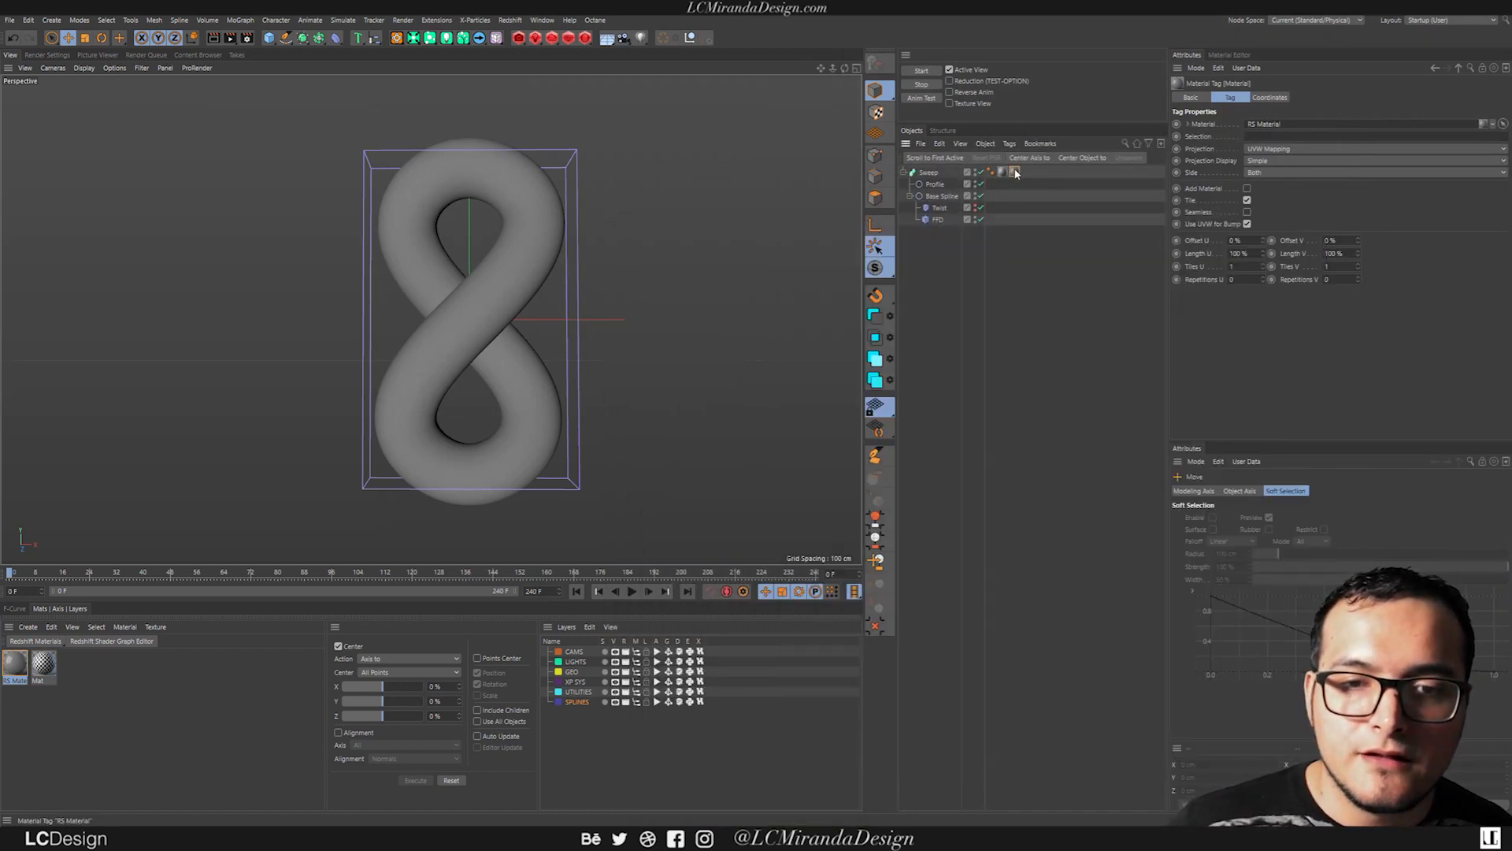
double_click(1015, 173)
left_click(1265, 198)
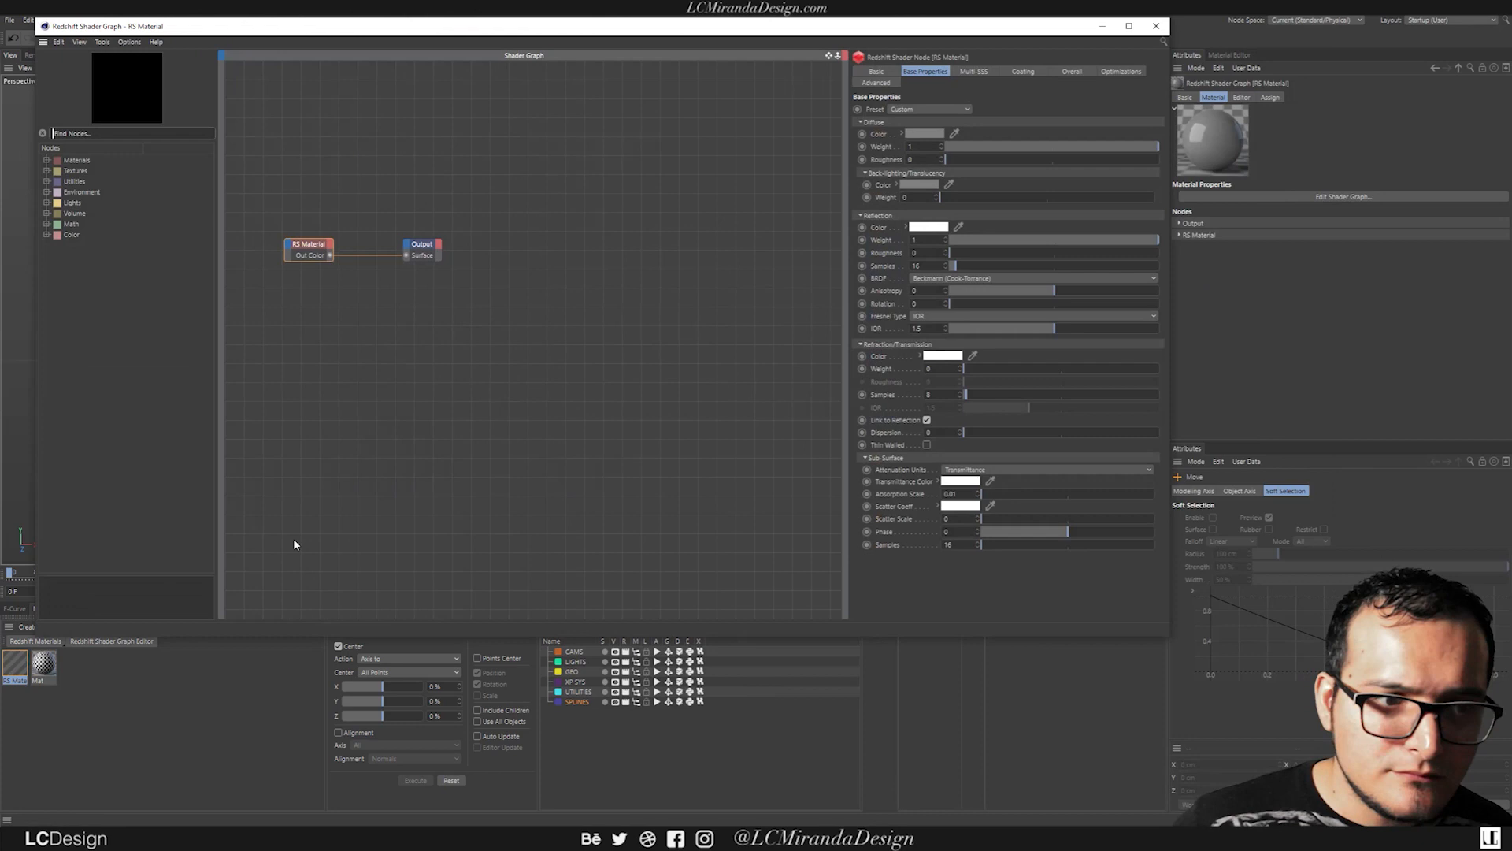
key("ctrl+a")
left_click_drag(433, 26, 788, 44)
left_click_drag(793, 234, 582, 332)
left_click_drag(671, 264, 831, 245)
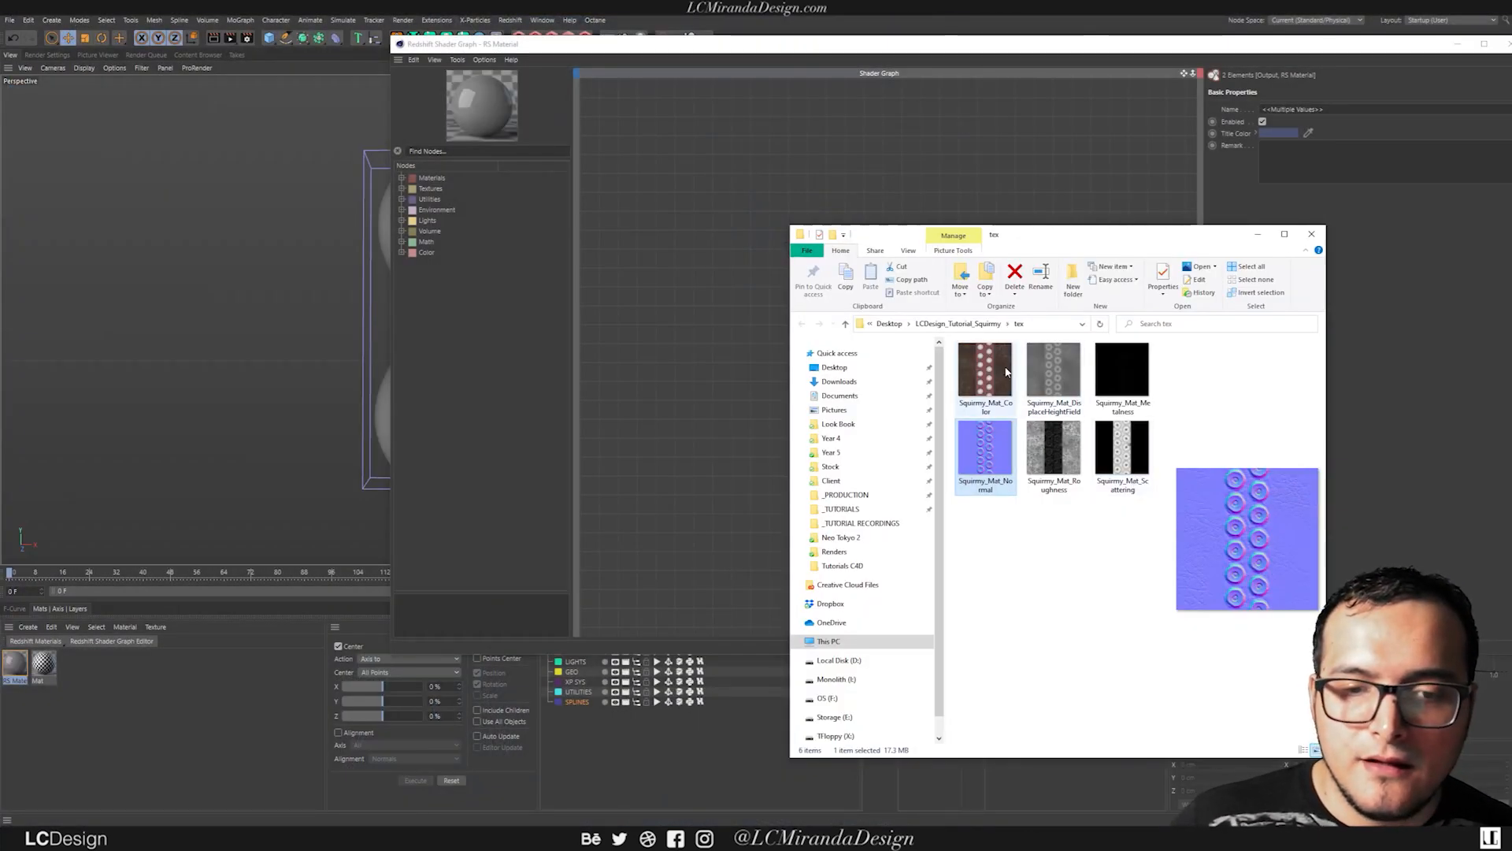
Step: Bring the Color, DisplaceHeightField, Normal, Roughness and Scattering maps from the tex folder into the shader graph, leaving out Metalness
left_click_drag(1132, 519, 965, 371)
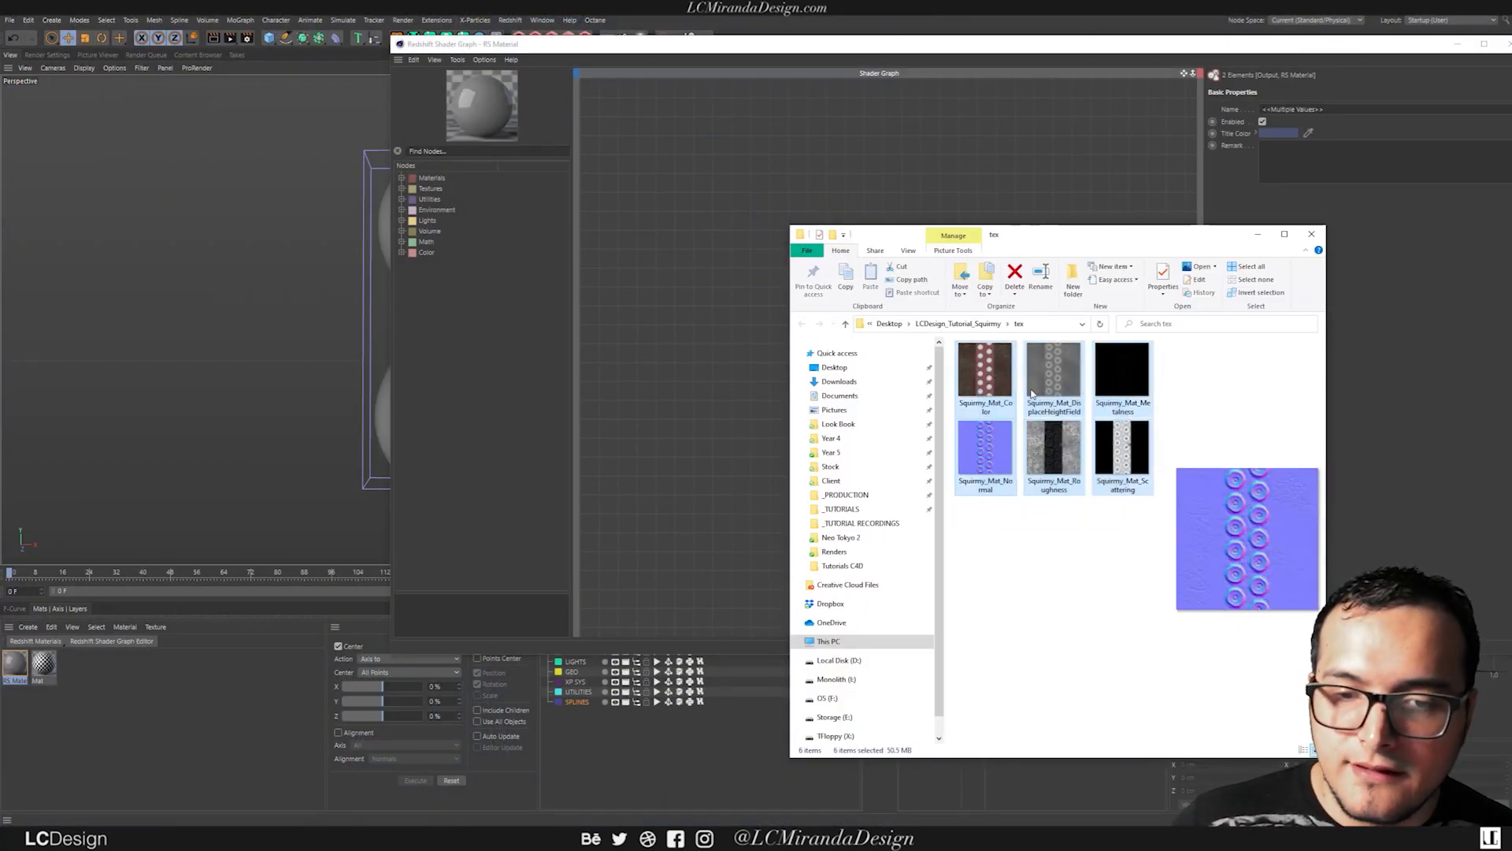
left_click(1144, 389, "ctrl")
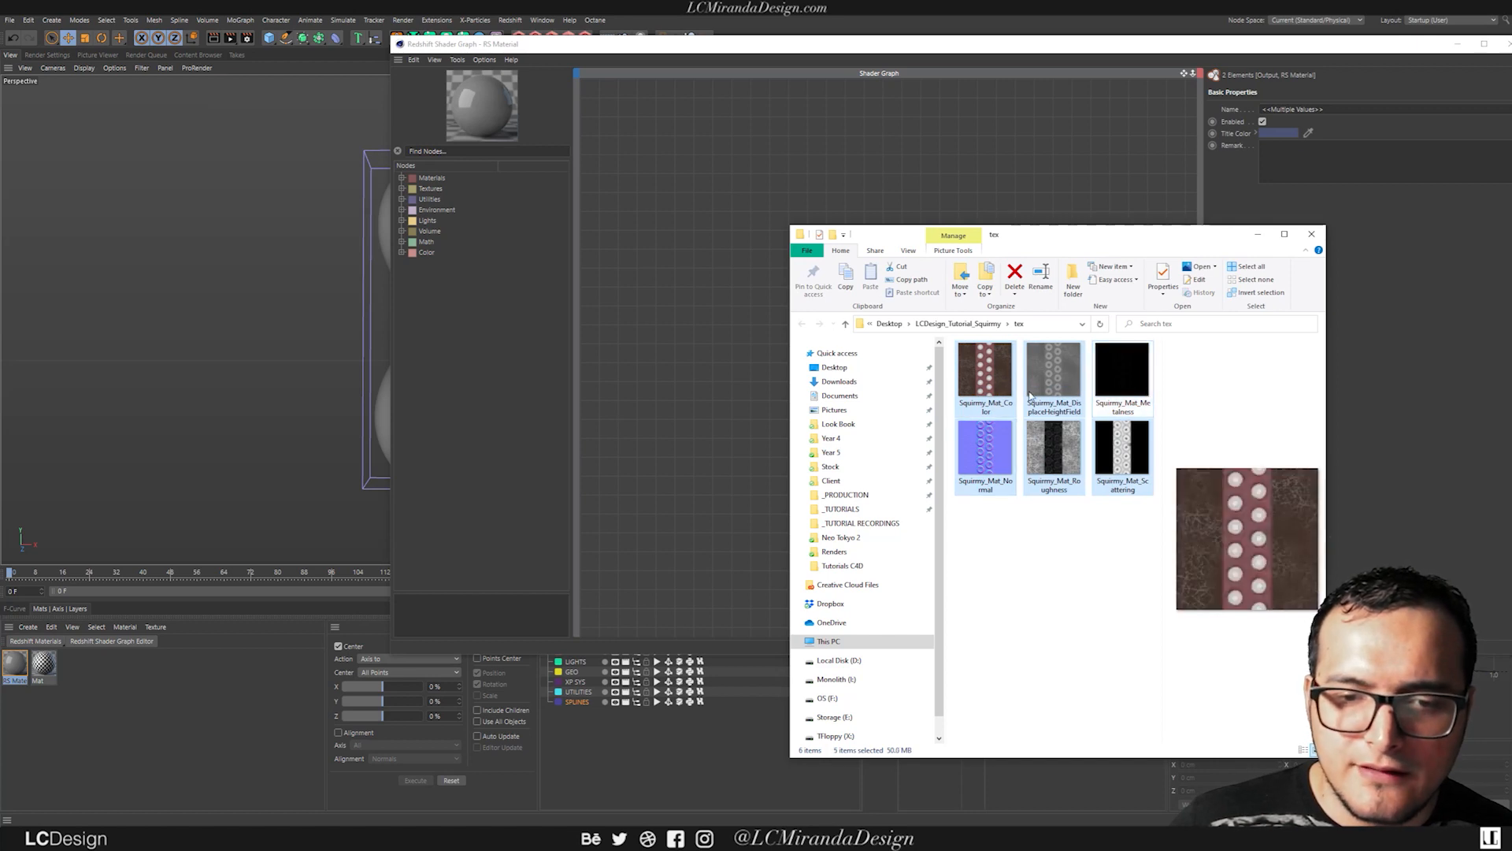
left_click_drag(1029, 407, 720, 335)
left_click(786, 159)
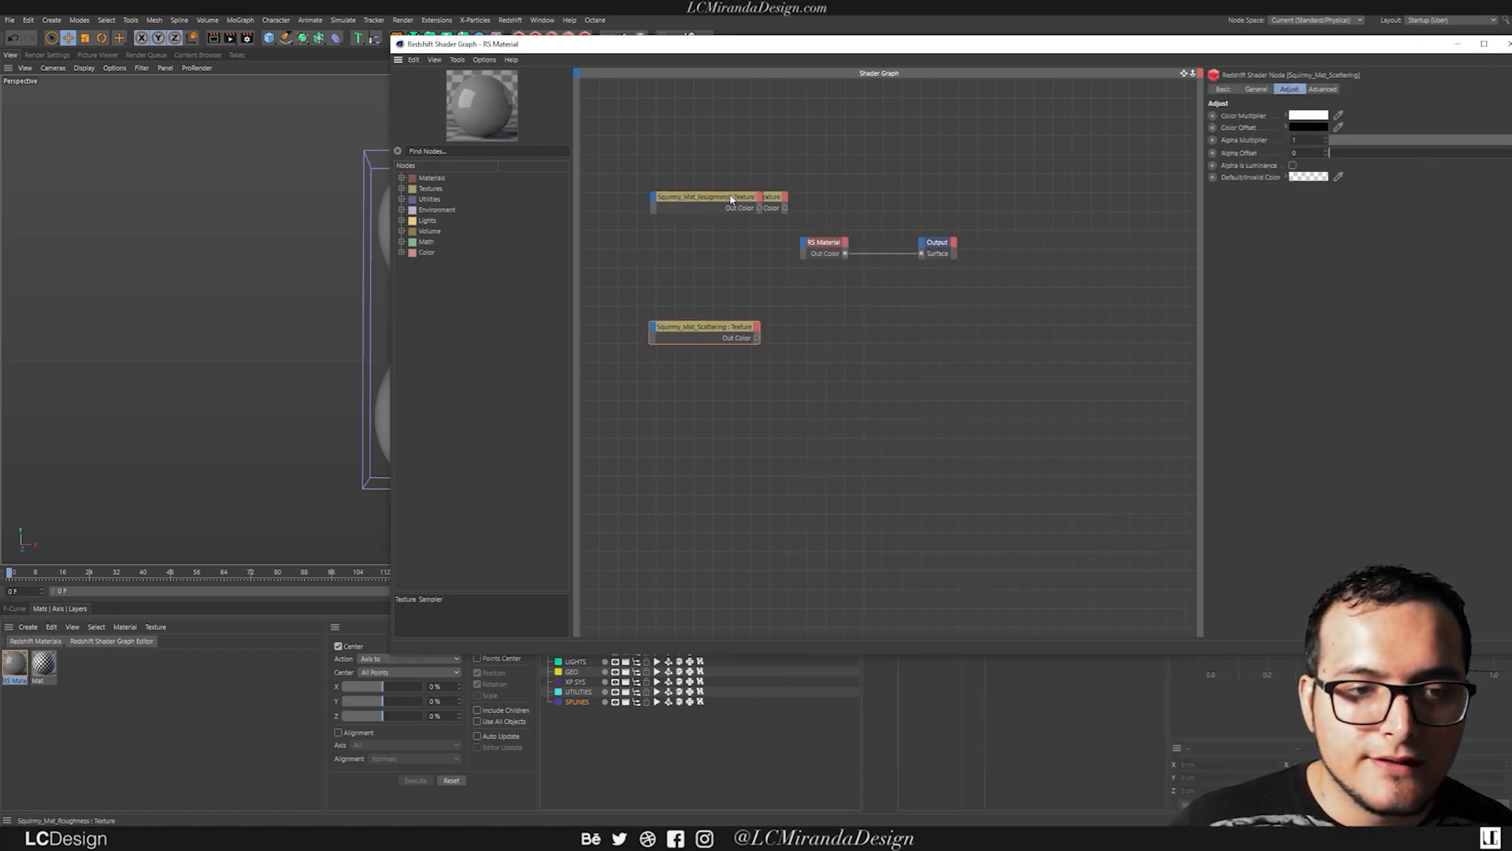
Step: Spread out the texture nodes, stacking Color, Roughness and Scattering beside RS Material with Normal and DisplaceHeightField grouped below
left_click_drag(721, 201, 719, 269)
left_click_drag(726, 192, 733, 396)
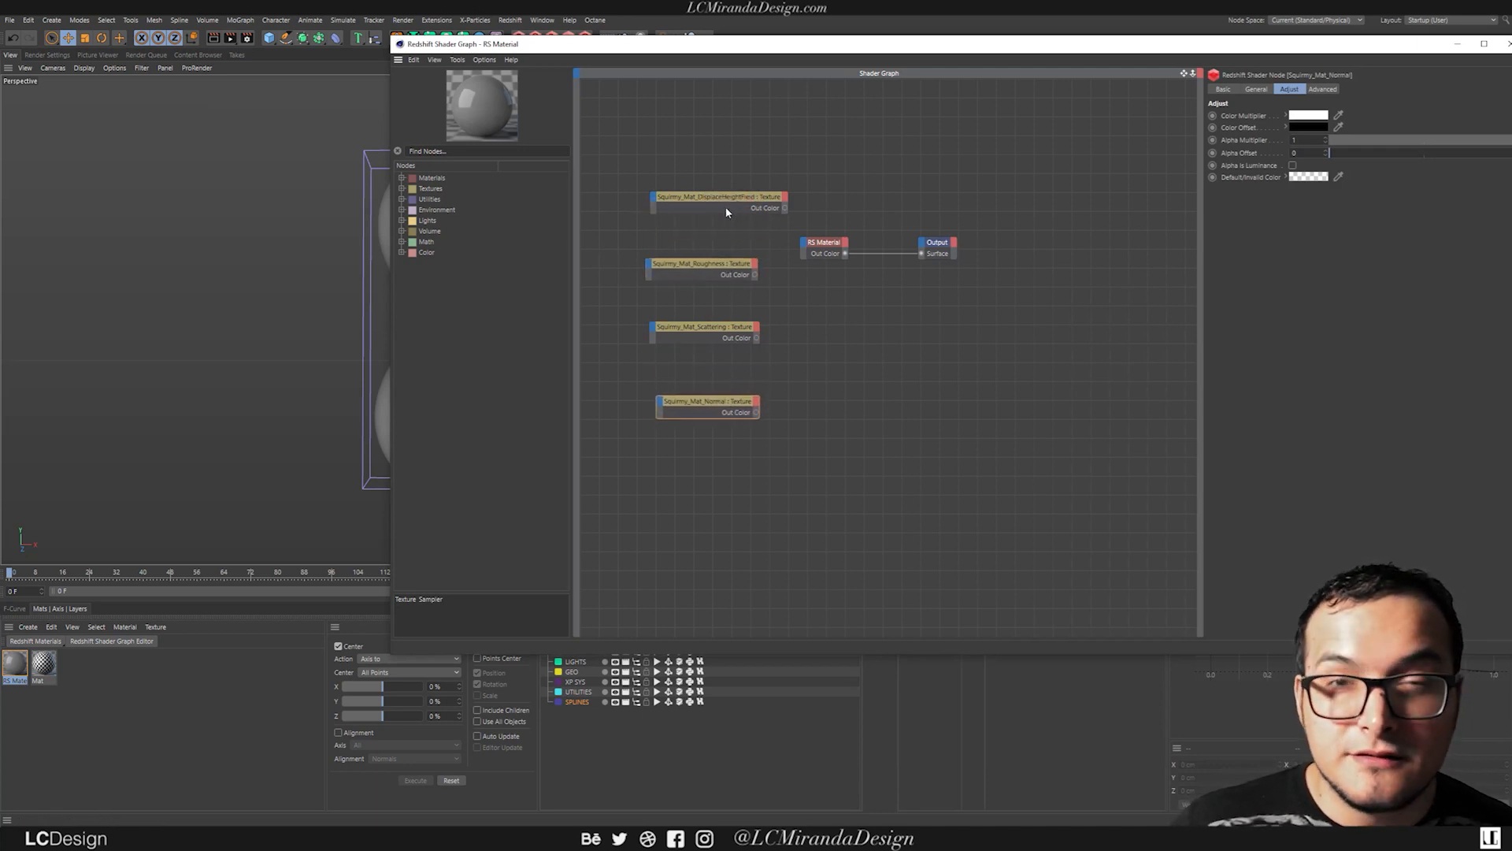
left_click_drag(734, 200, 727, 442)
left_click_drag(717, 206, 728, 255)
left_click_drag(743, 341, 738, 298)
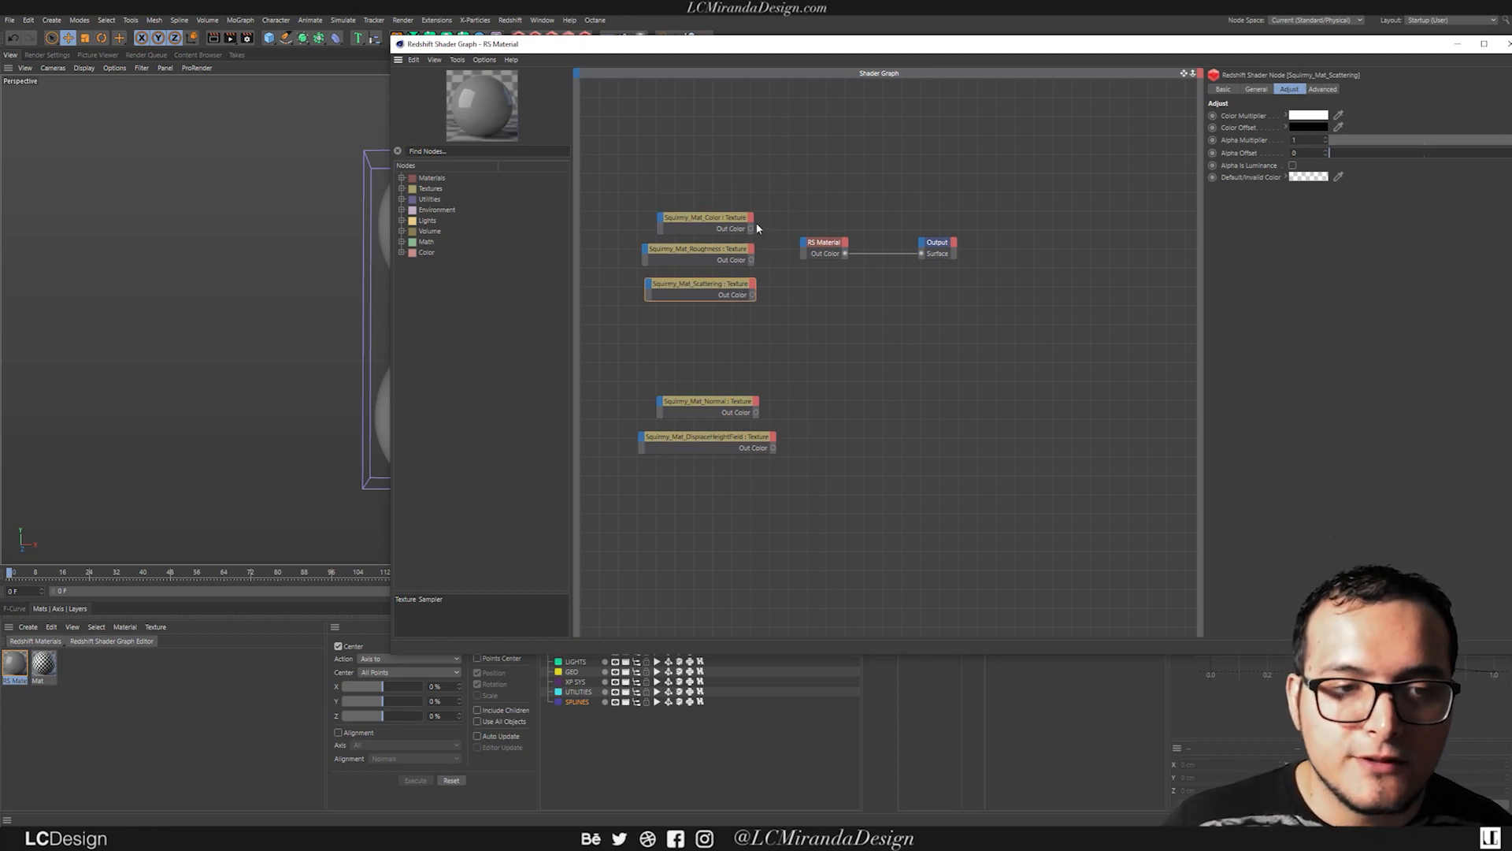
Step: Connect the Color texture to RS Material's Diffuse Color and Roughness to Refl Roughness, and shift the Scattering node aside
left_click_drag(820, 241, 806, 246)
mouse_move(878, 251)
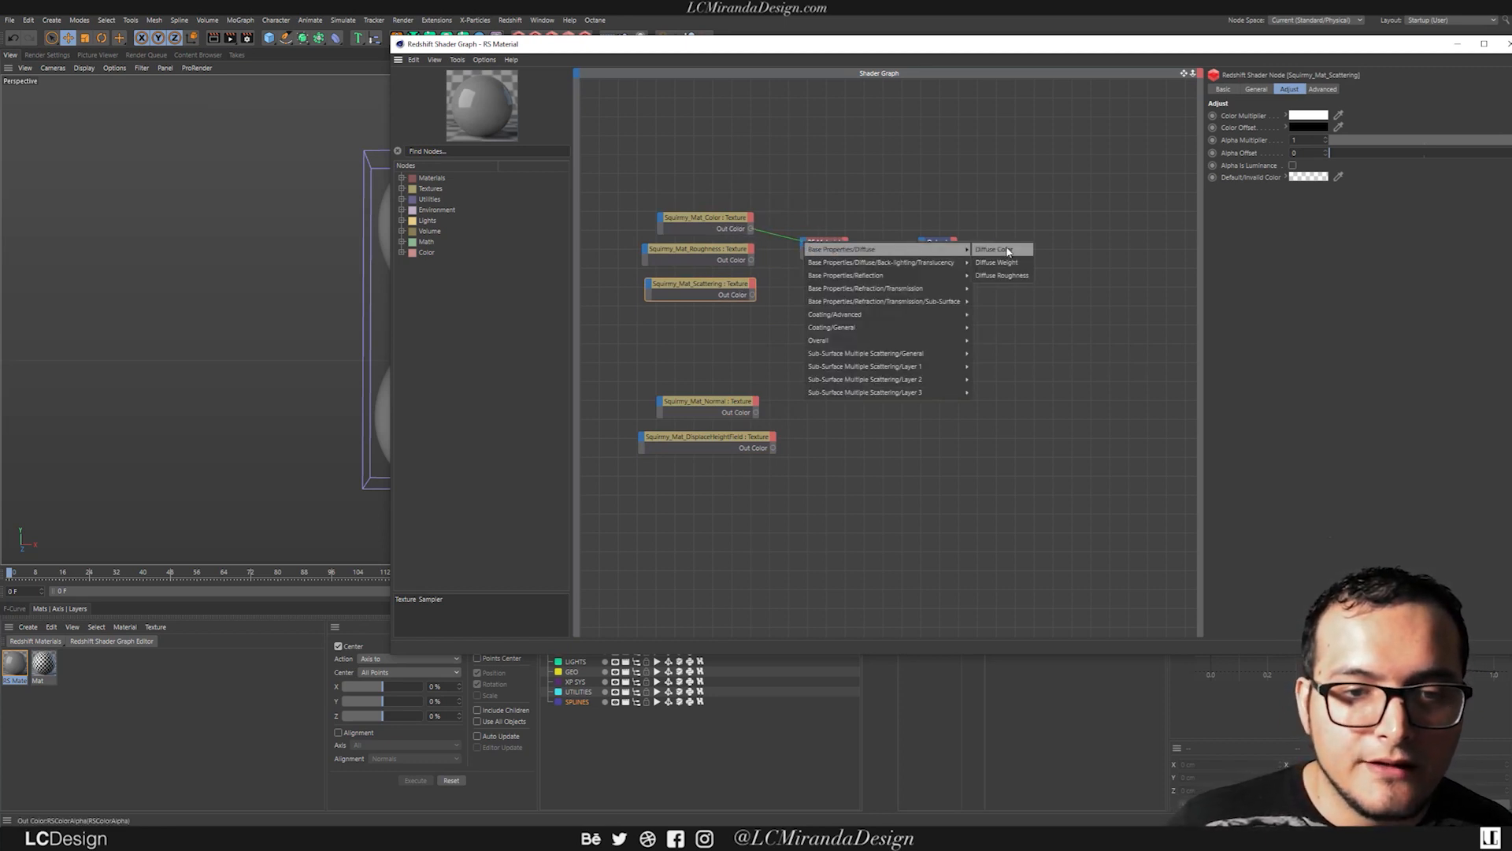
left_click(1008, 250)
left_click_drag(751, 260, 805, 246)
mouse_move(896, 282)
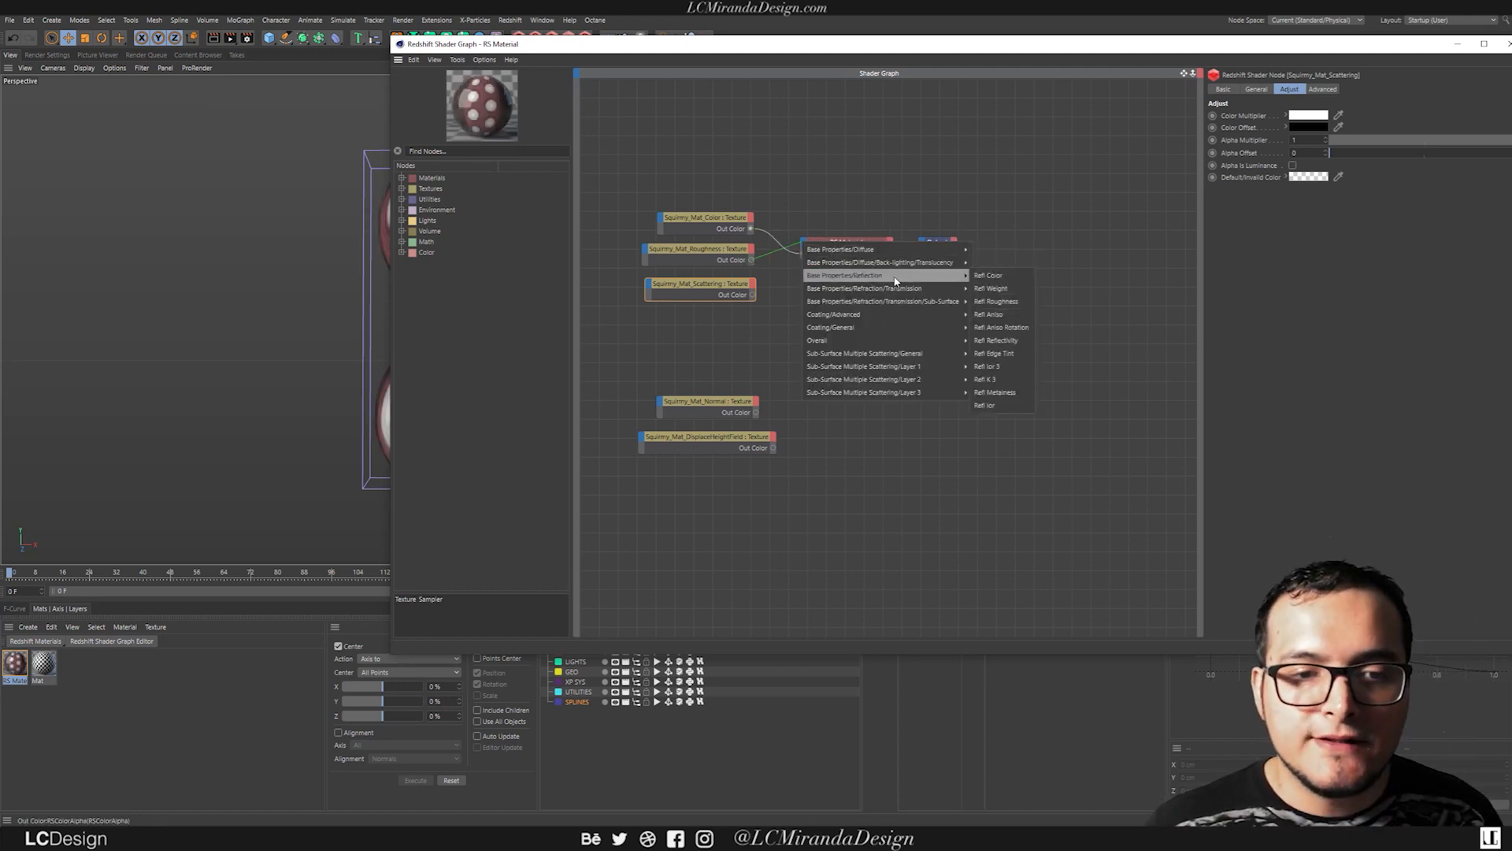
left_click(1001, 301)
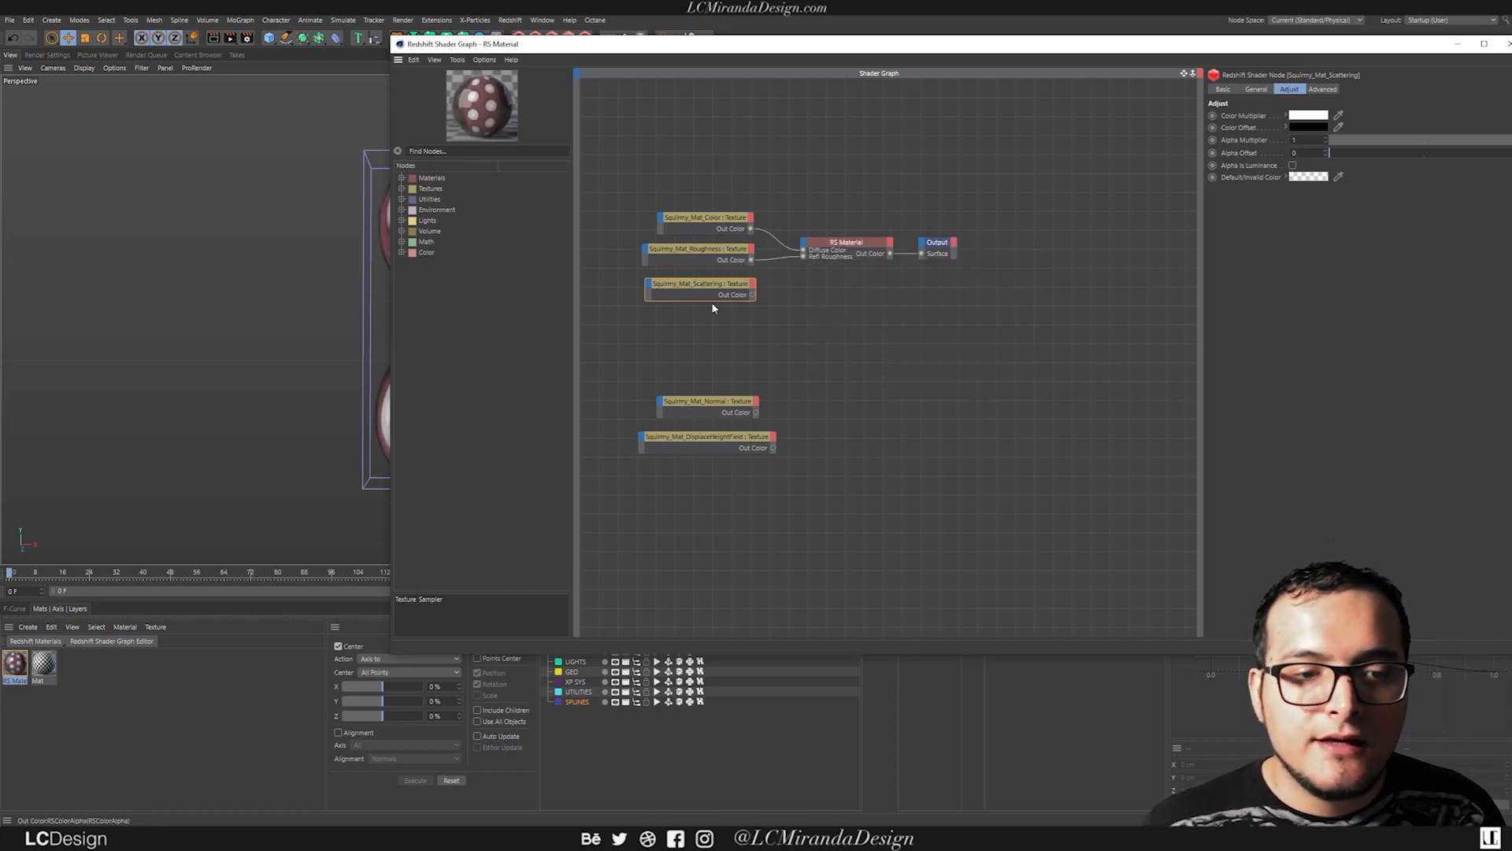
left_click_drag(719, 286, 677, 289)
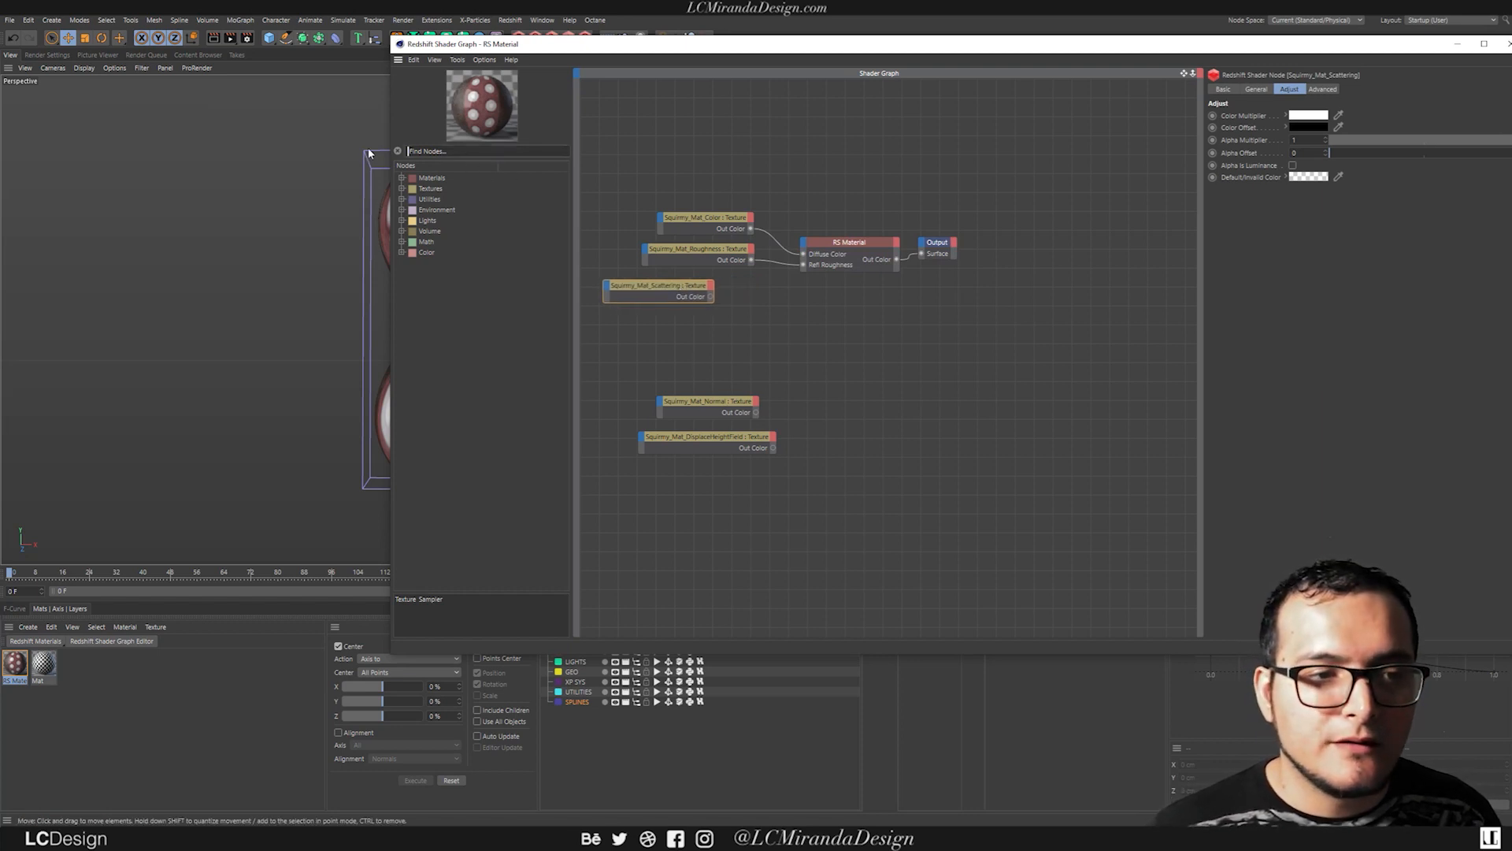
Step: Add a Bump Map node beside the Normal texture and a Displacement node beside the DisplaceHeightField texture
type("bump")
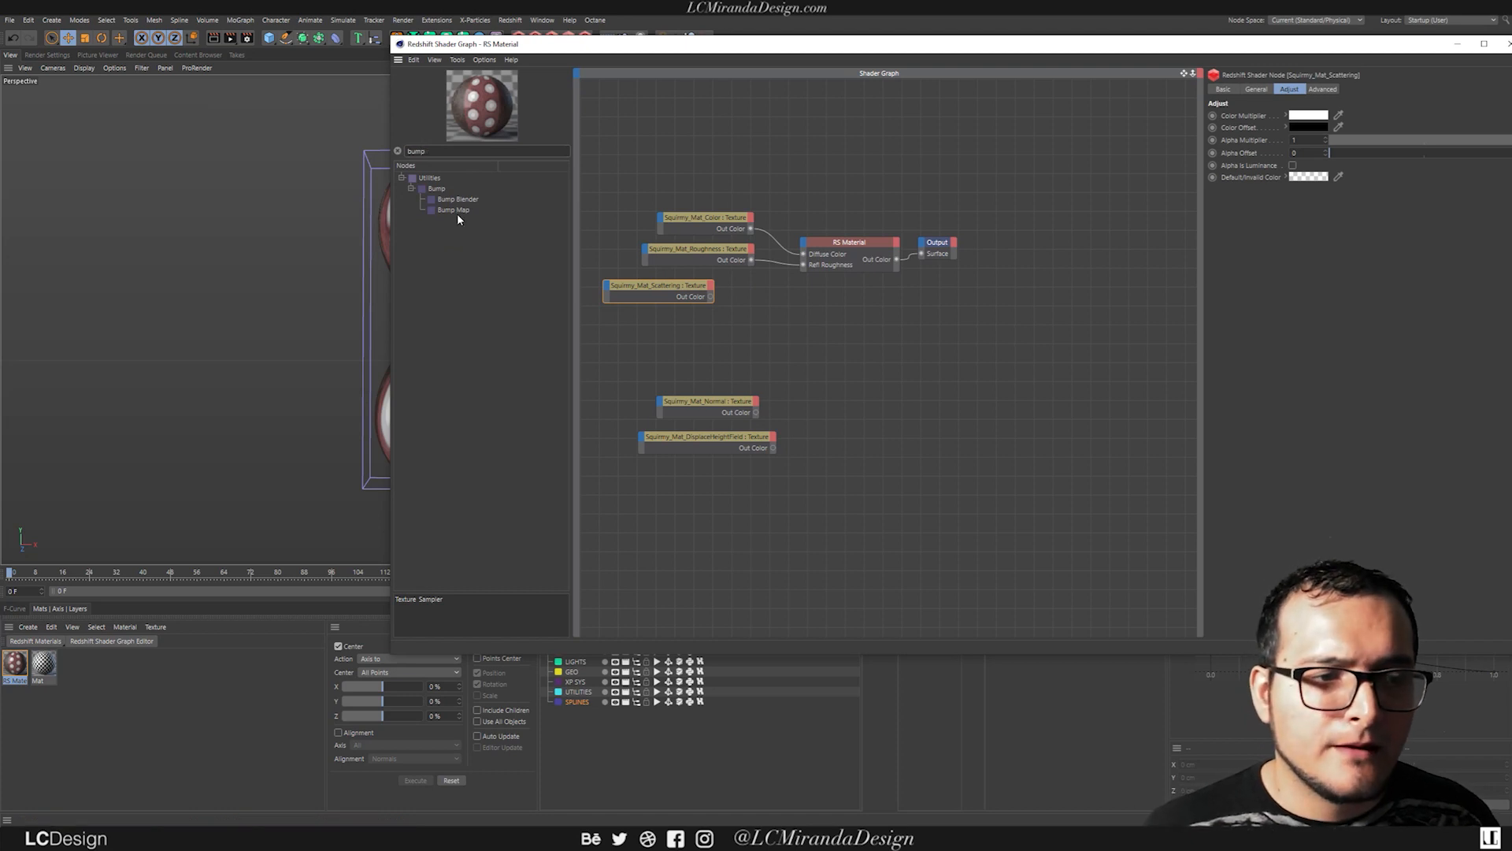
left_click_drag(458, 215, 811, 409)
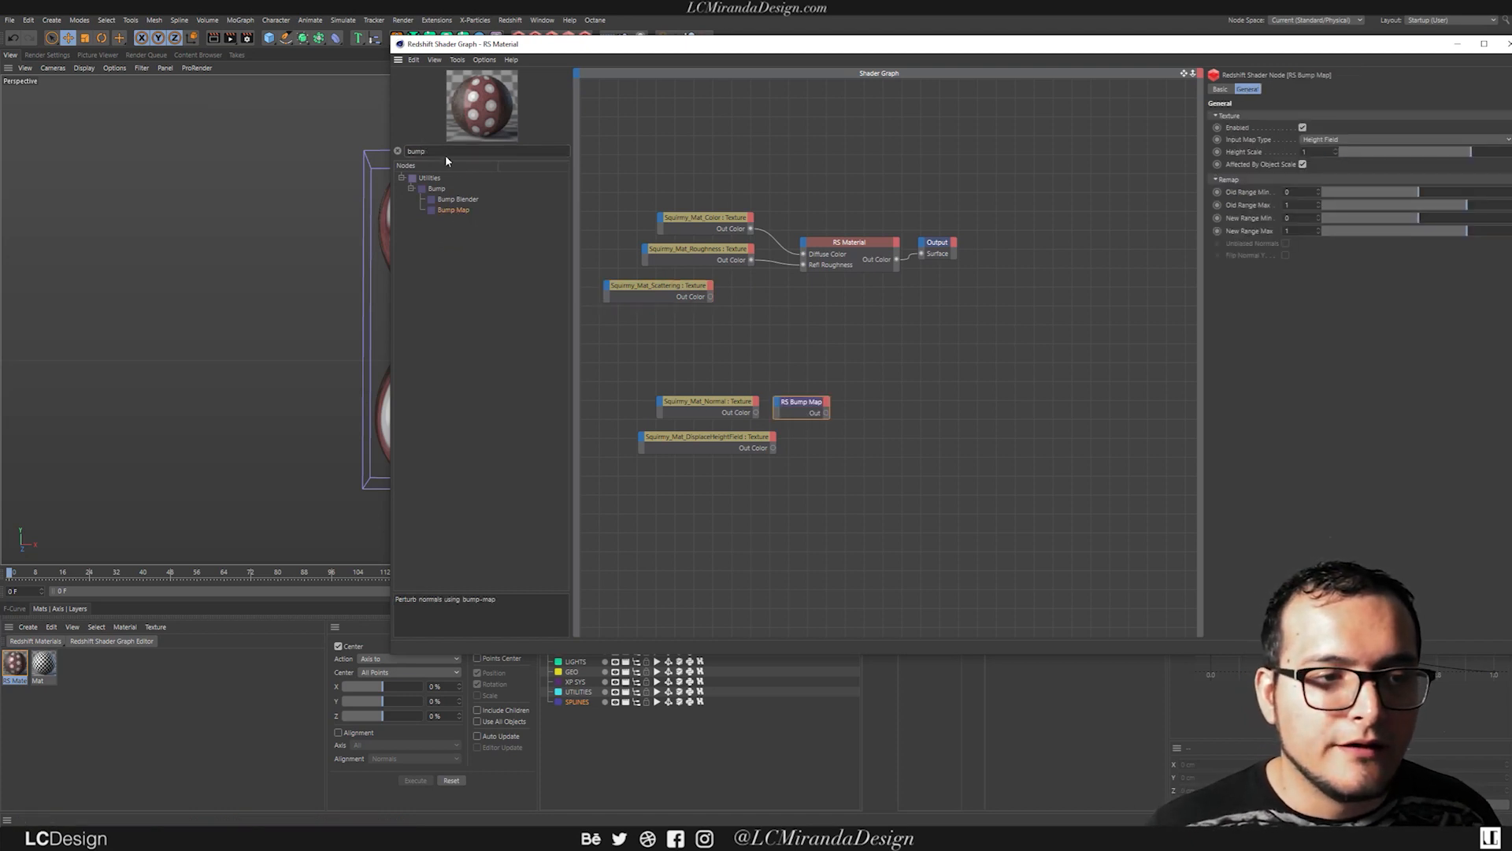
left_click_drag(441, 151, 362, 170)
type("disp")
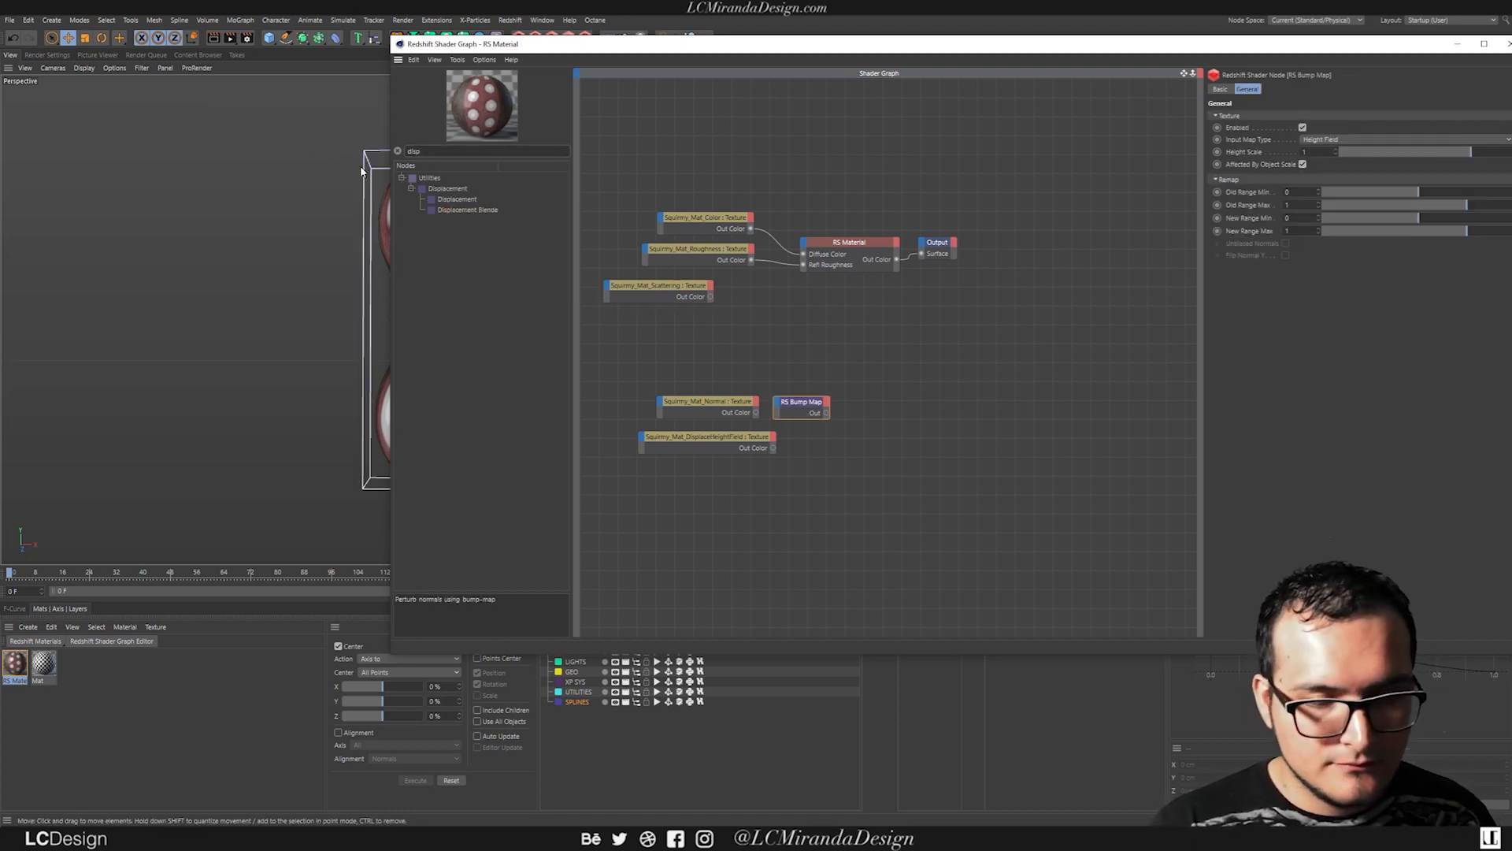
left_click_drag(463, 202, 804, 458)
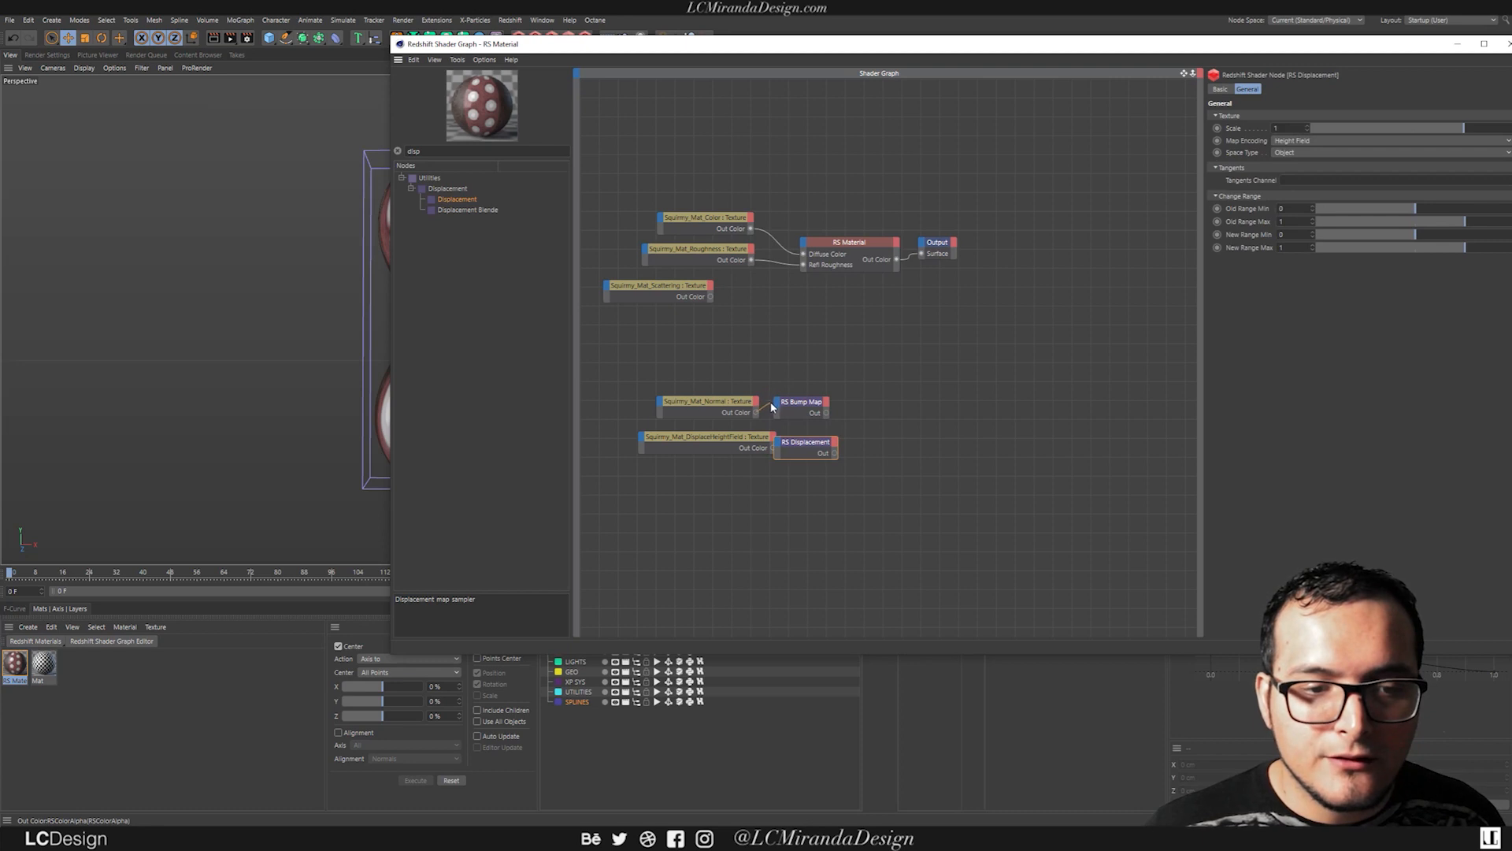
Step: Connect the Normal texture to the Bump Map's Input and the Bump Map's output to RS Material's Bump Input
left_click_drag(778, 403, 778, 403)
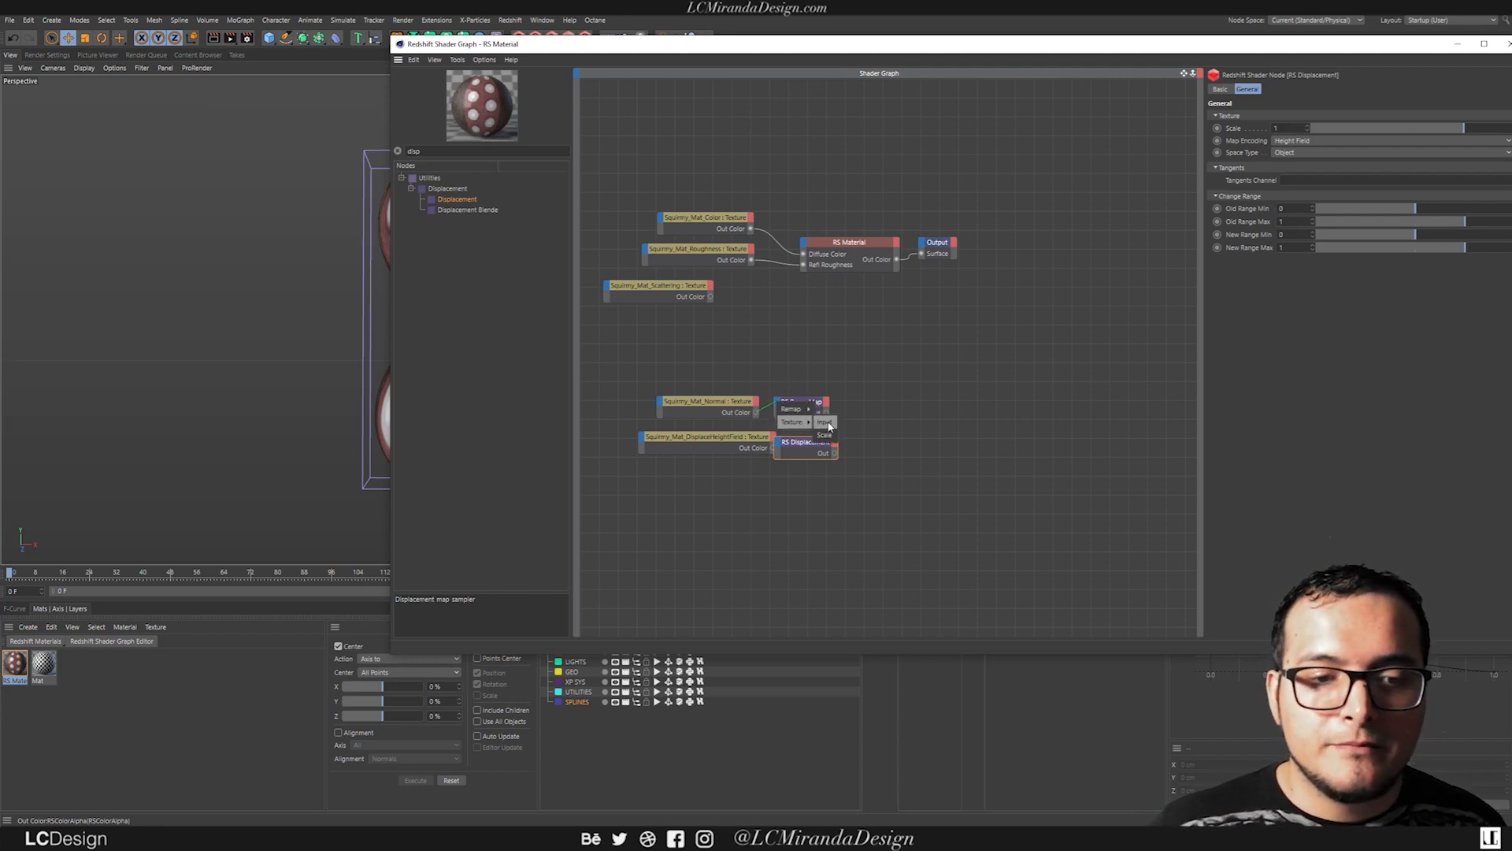
left_click(828, 424)
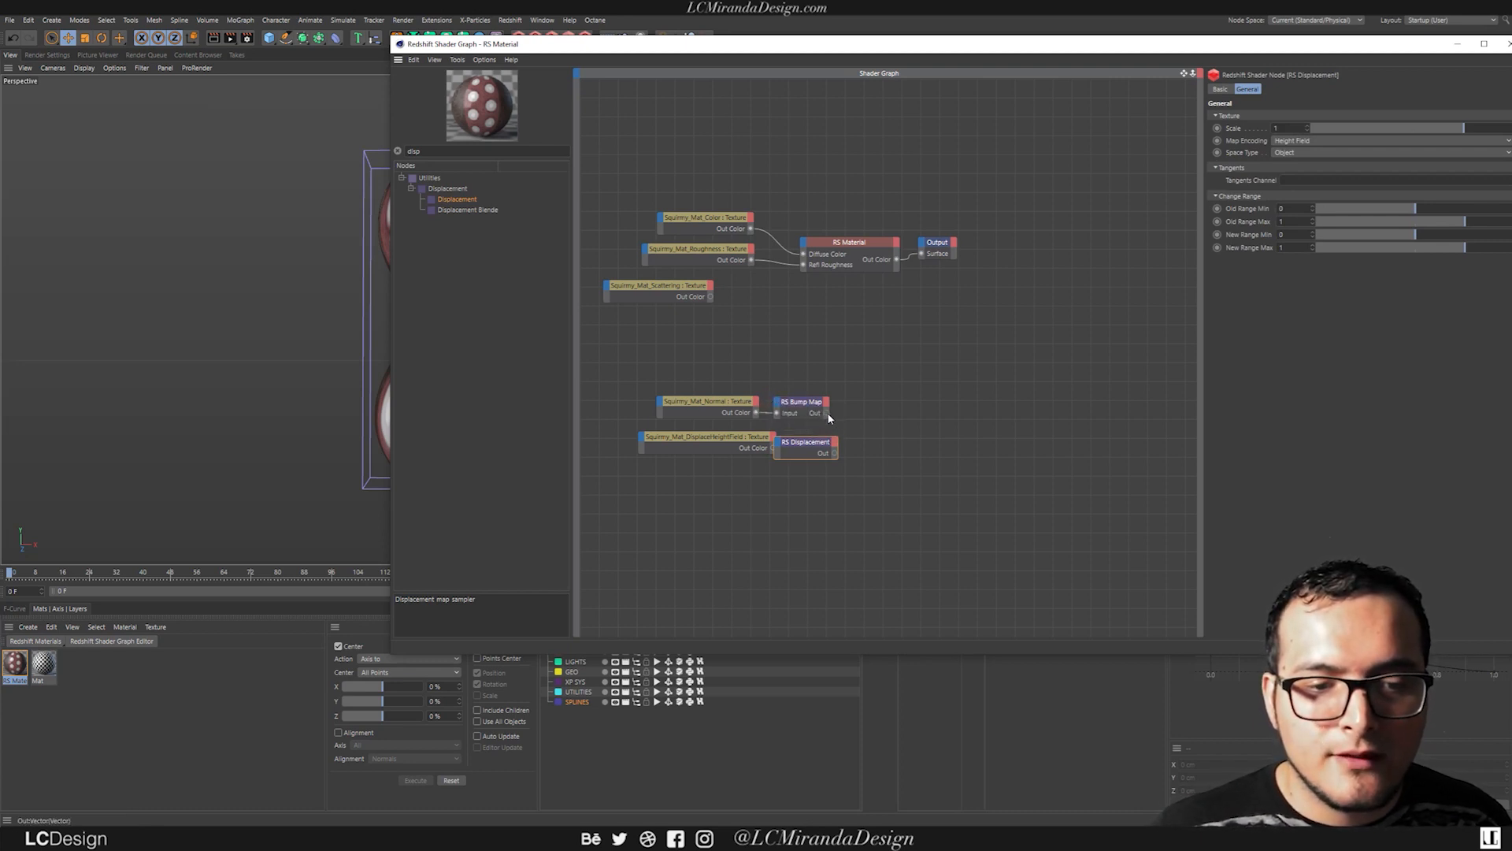
left_click_drag(932, 370, 804, 243)
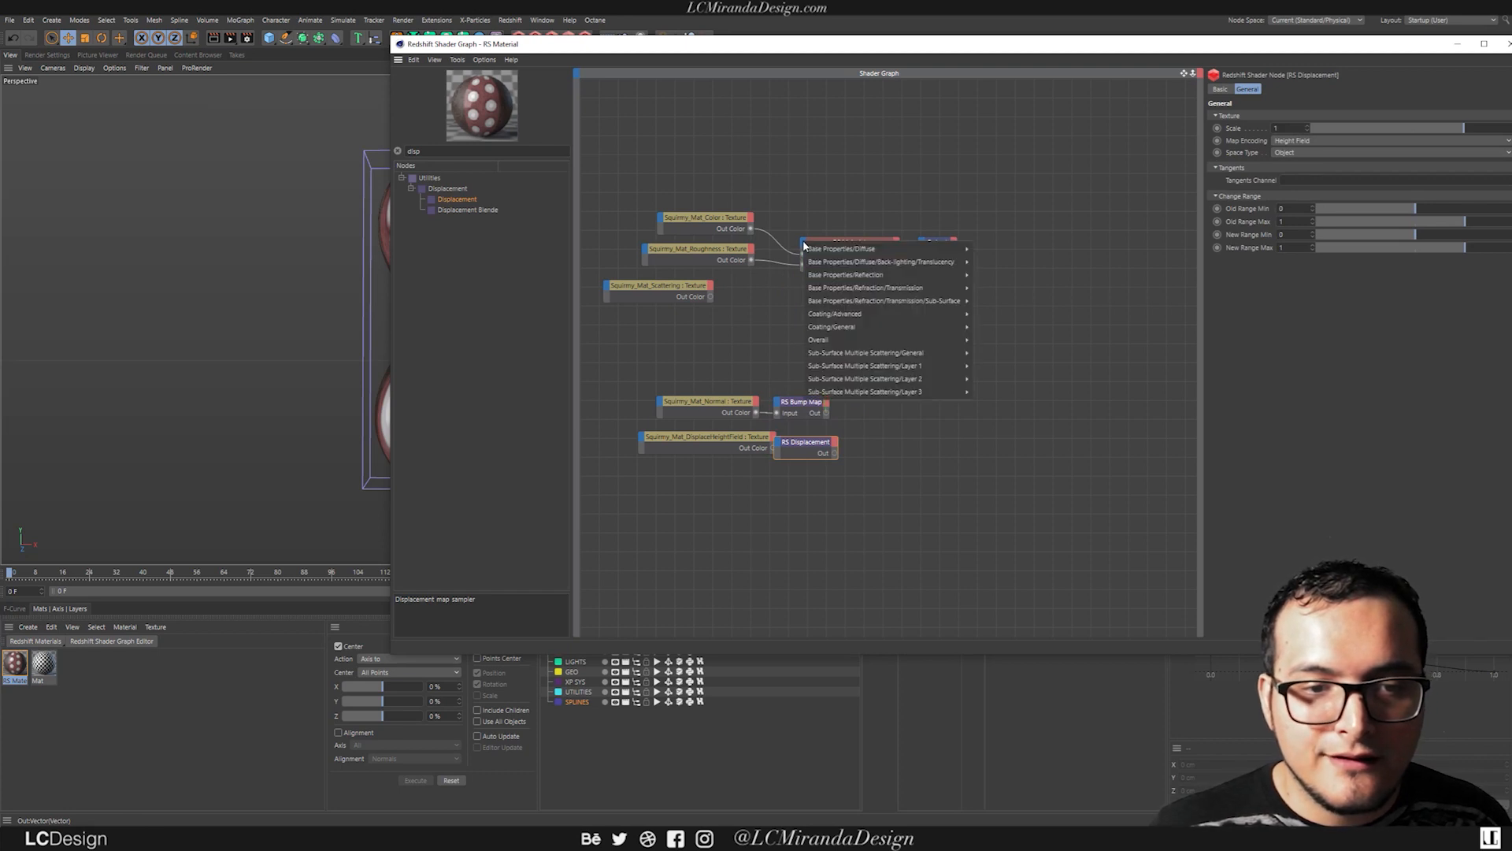
mouse_move(876, 345)
left_click(993, 379)
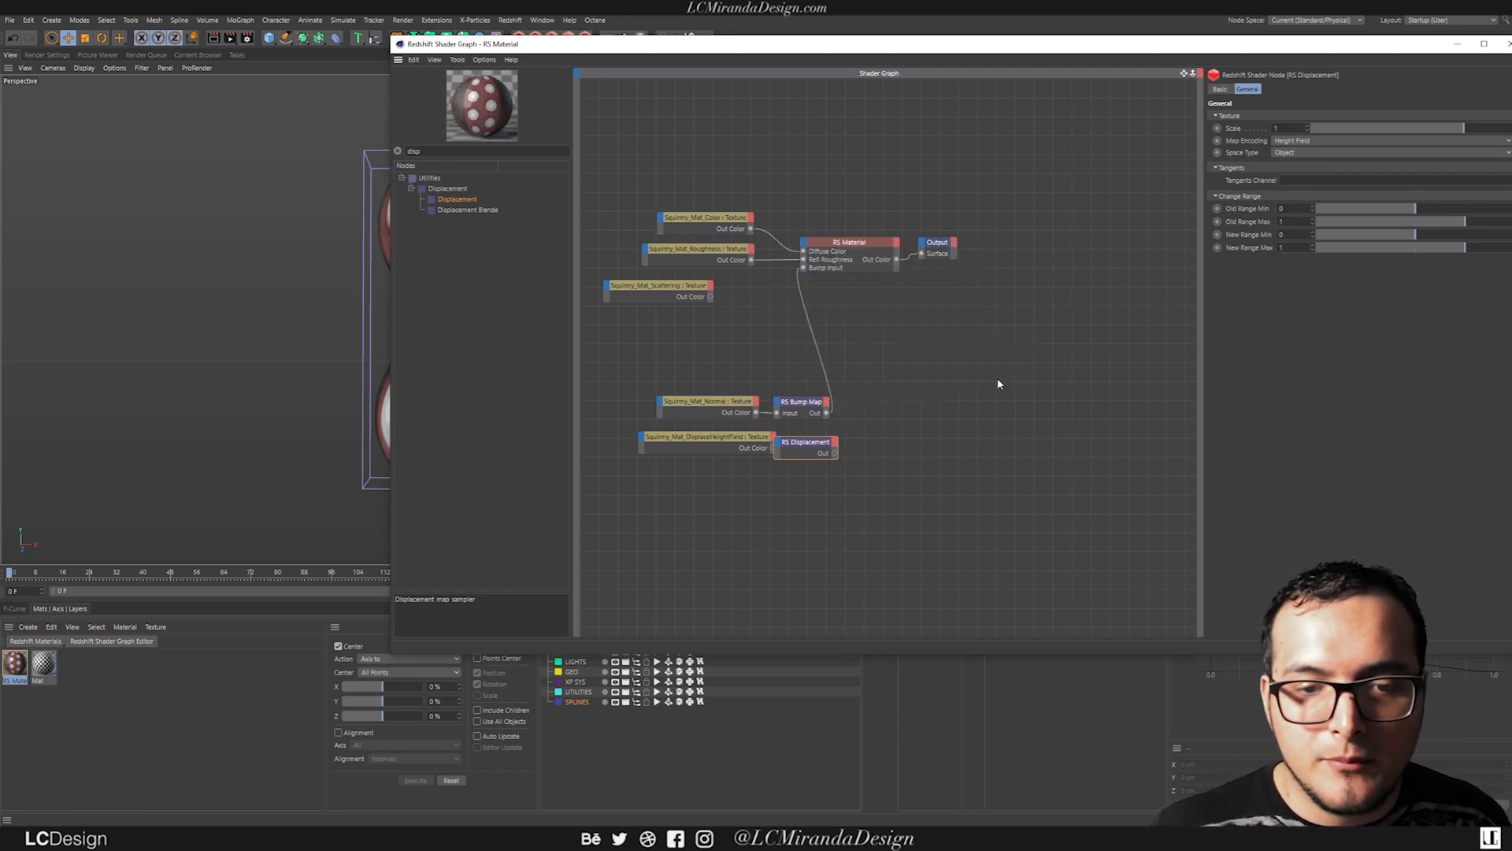
Step: Move RS Displacement clear of the texture, feed DisplaceHeightField into its Tex Map and connect its output to Output's Displacement
left_click_drag(824, 441, 884, 432)
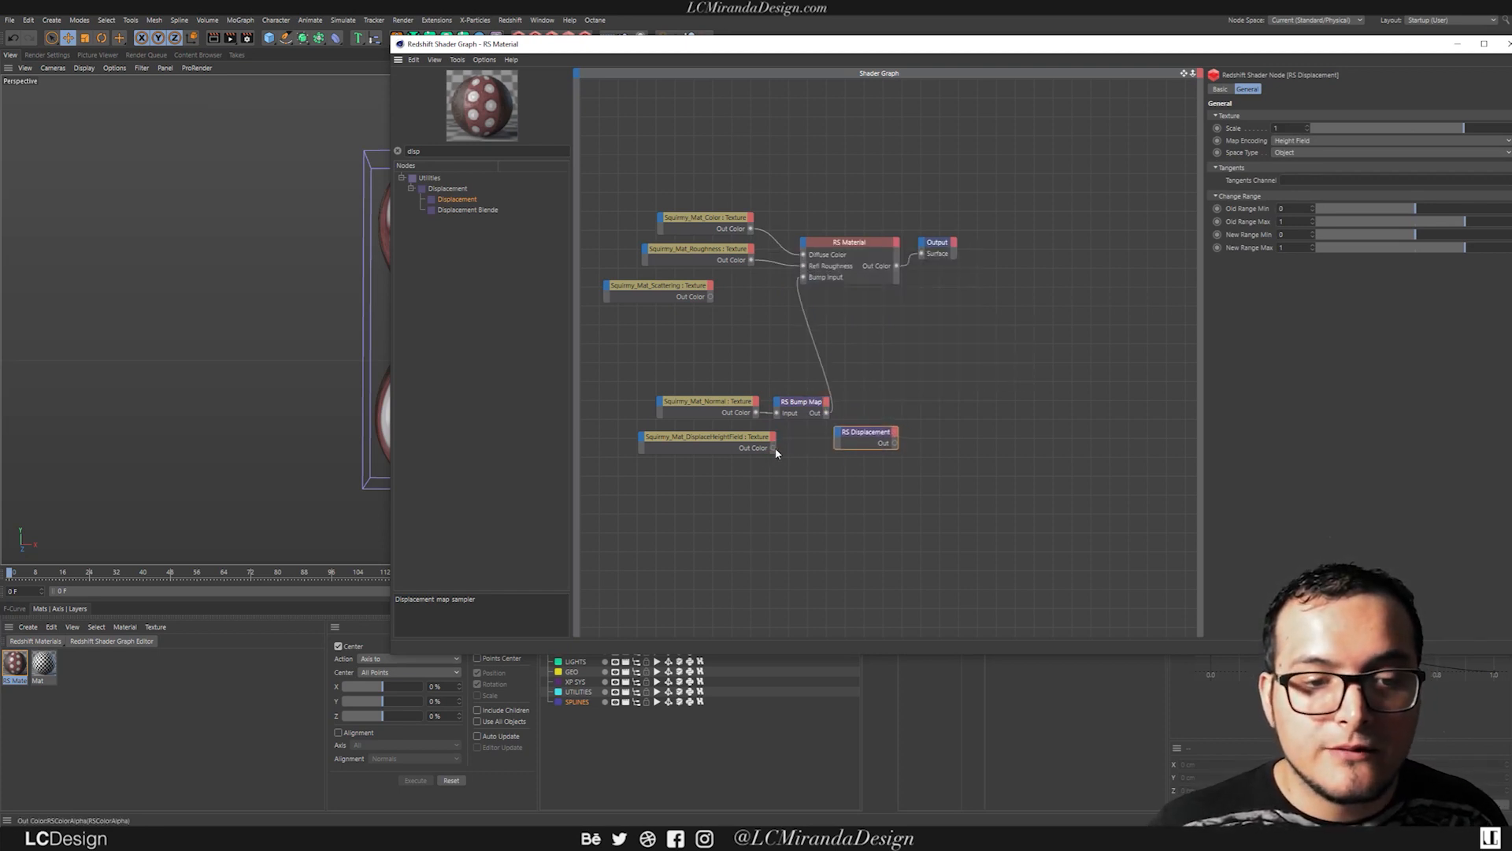
left_click_drag(788, 451, 841, 438)
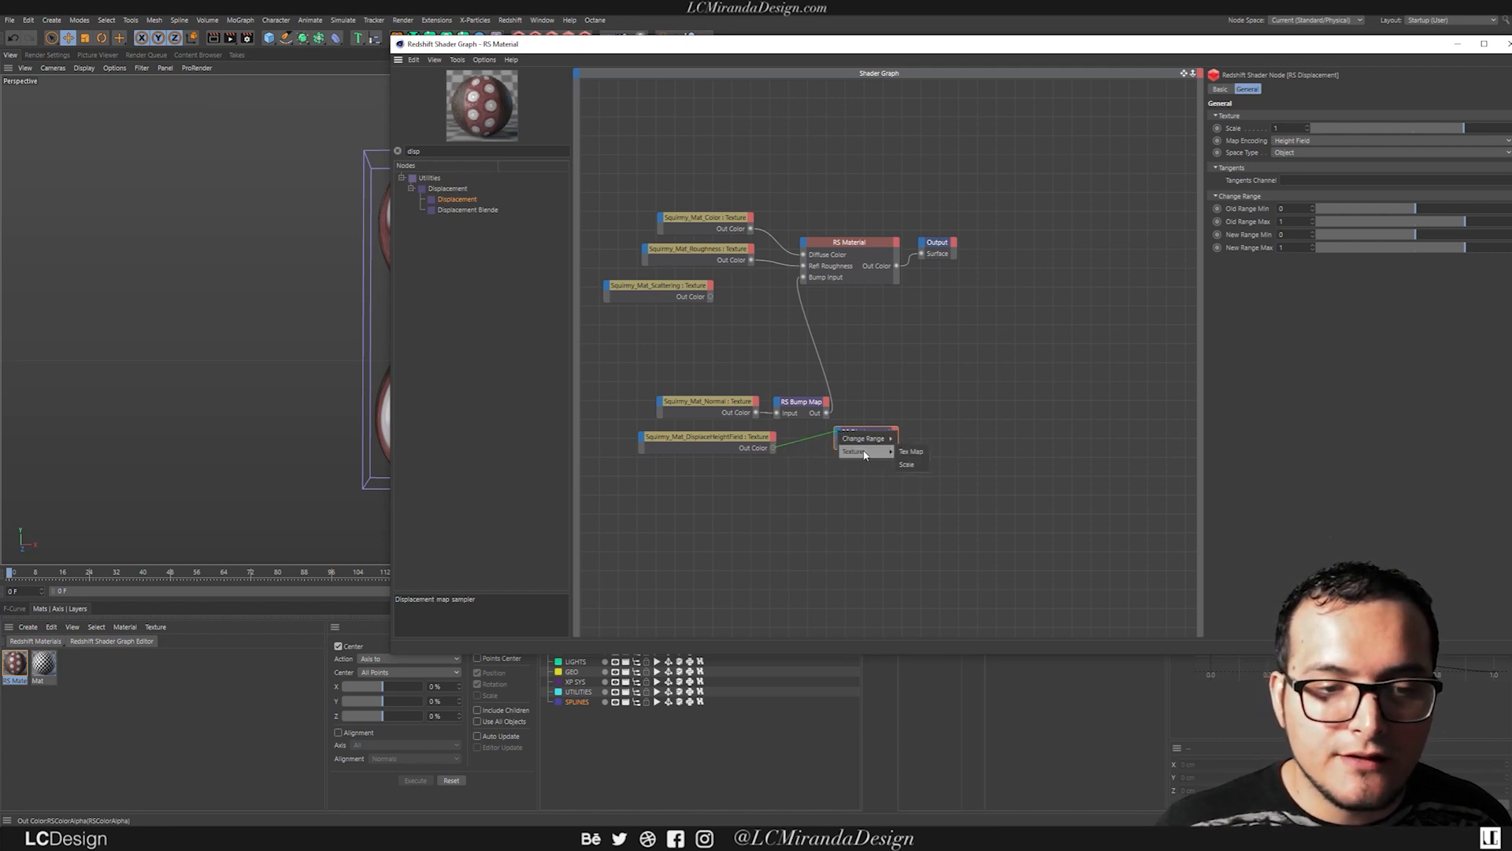
left_click(909, 453)
left_click_drag(896, 443, 926, 246)
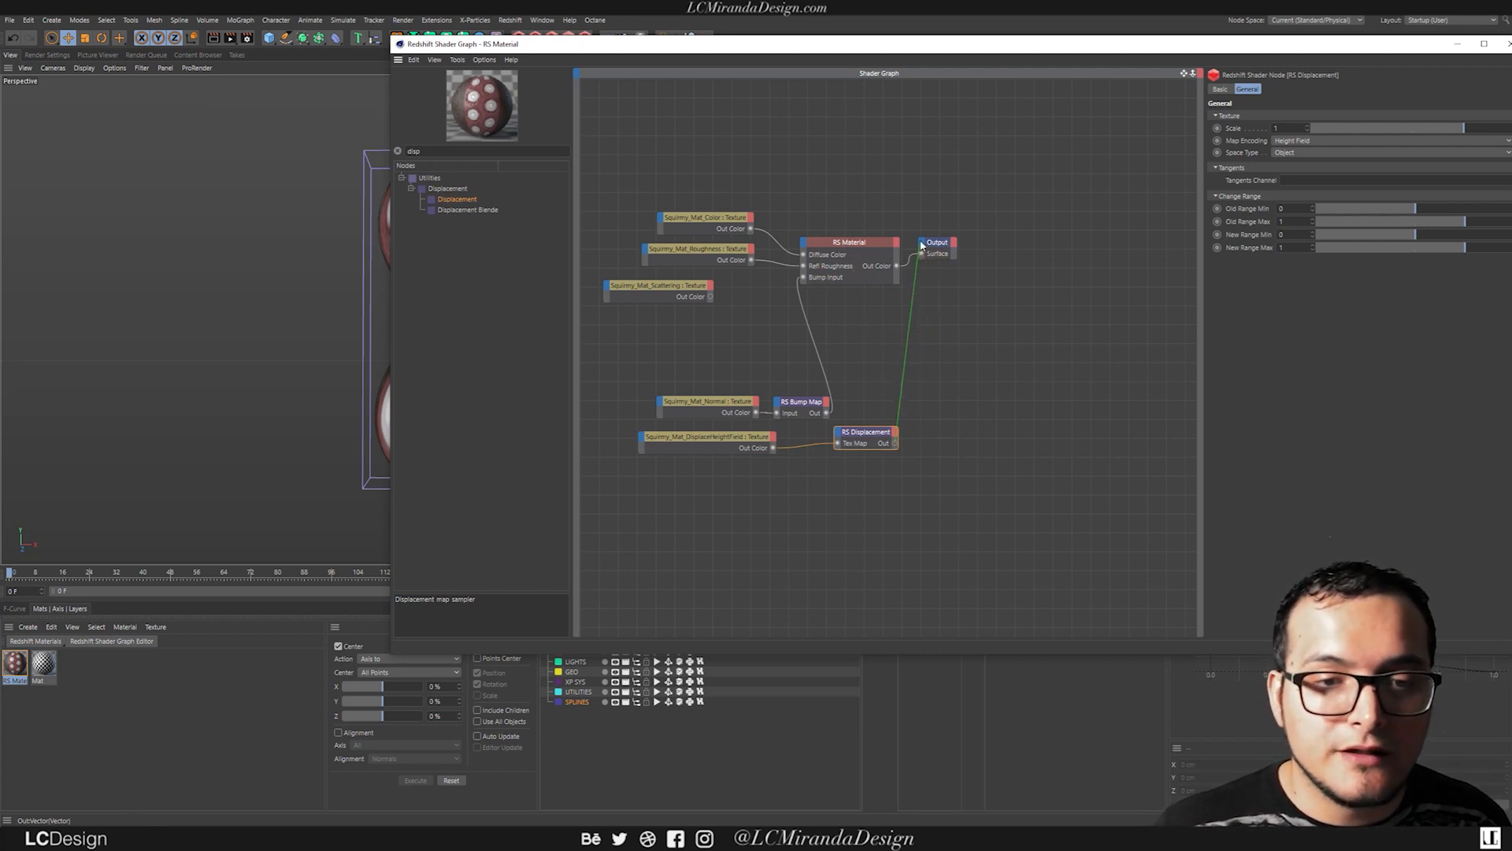
left_click_drag(923, 246, 925, 247)
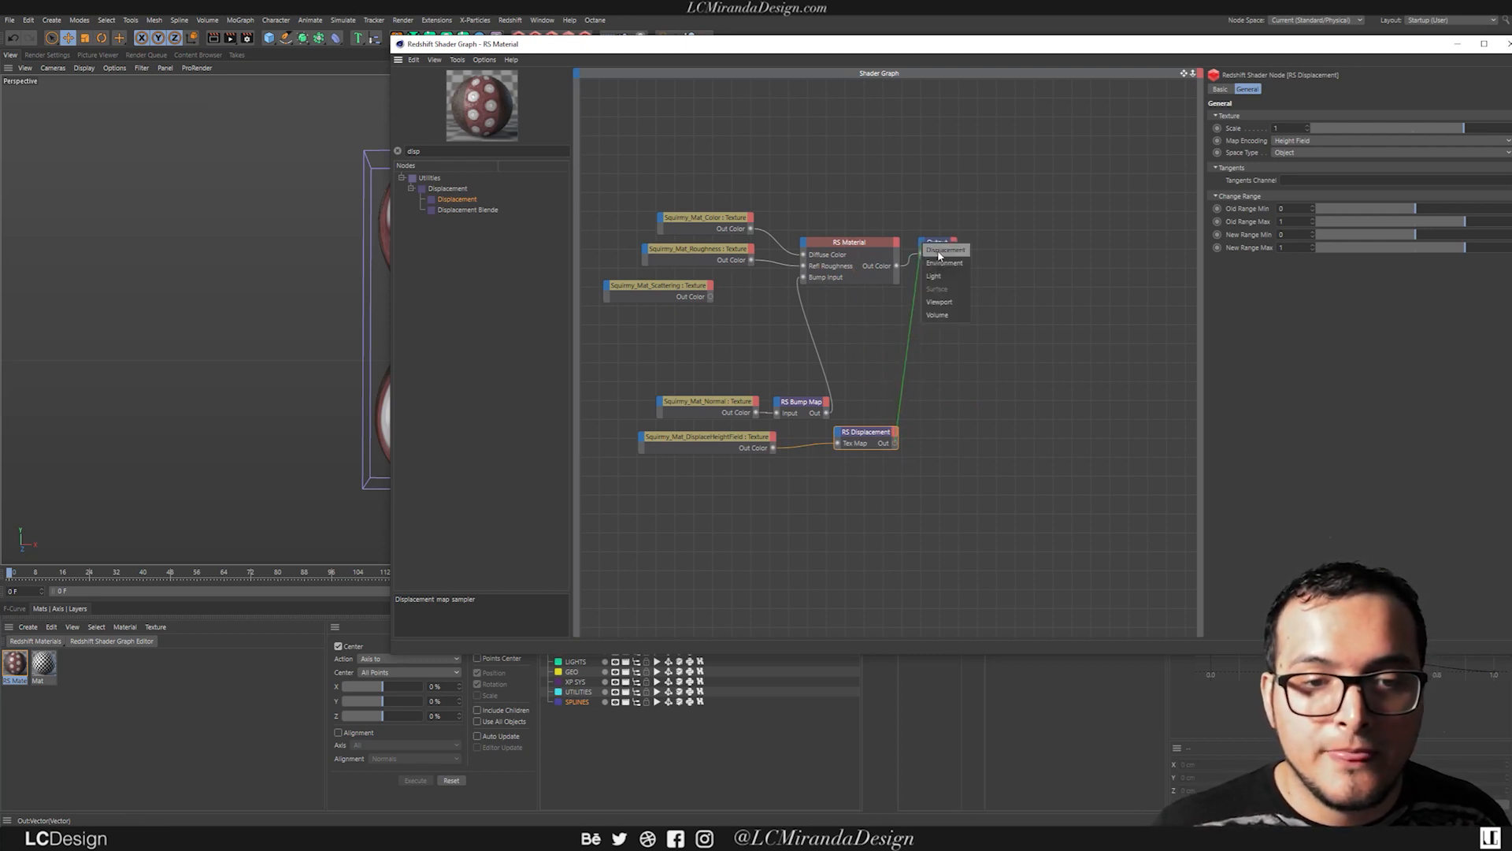
left_click(948, 250)
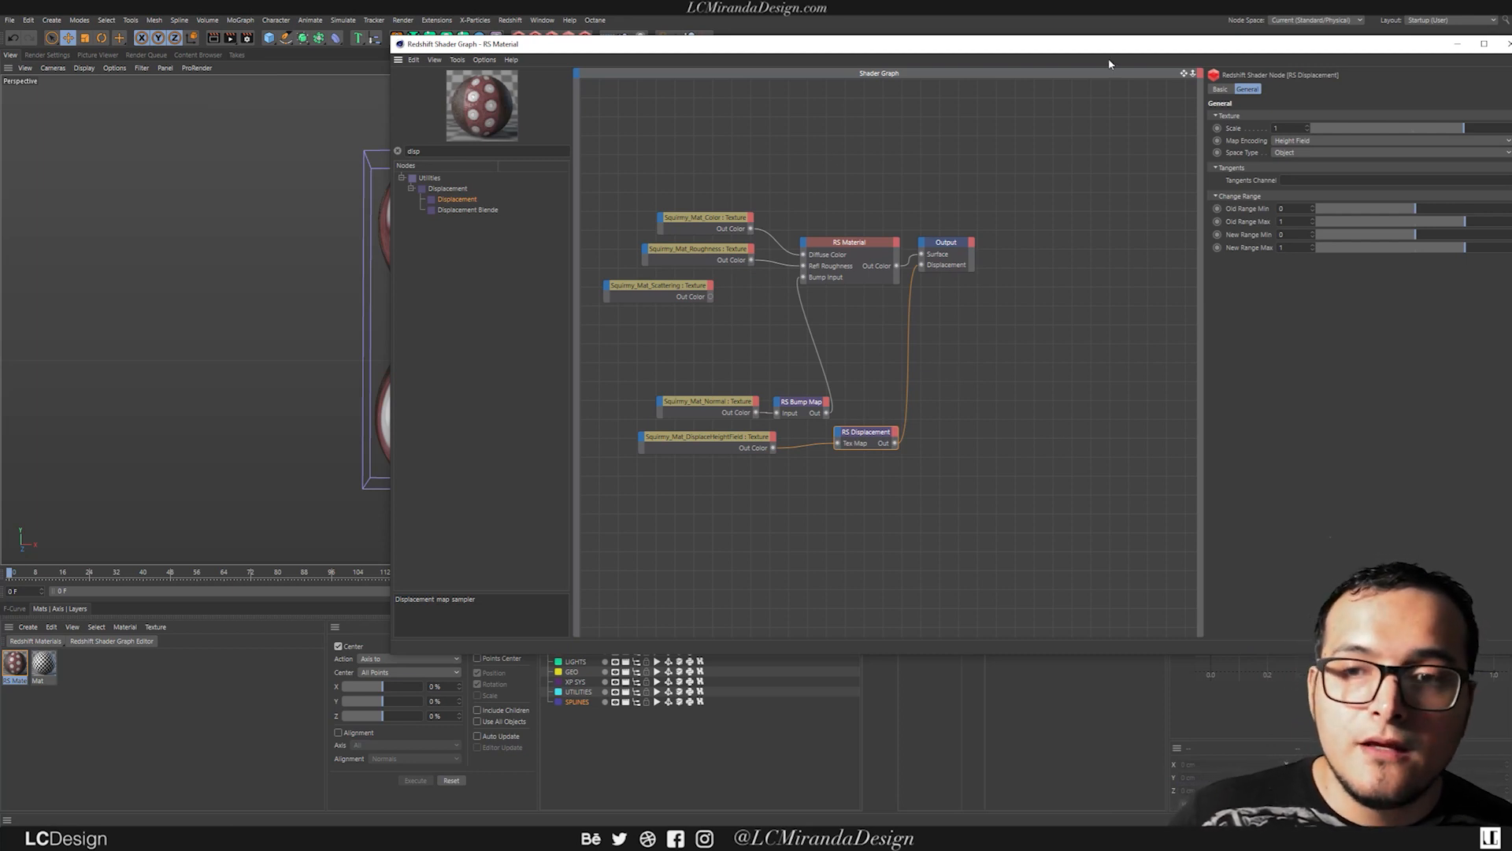
Step: Minimize the shader graph and set Tiles V to 5 on the Sweep's RS Material tag
left_click_drag(1104, 48, 903, 126)
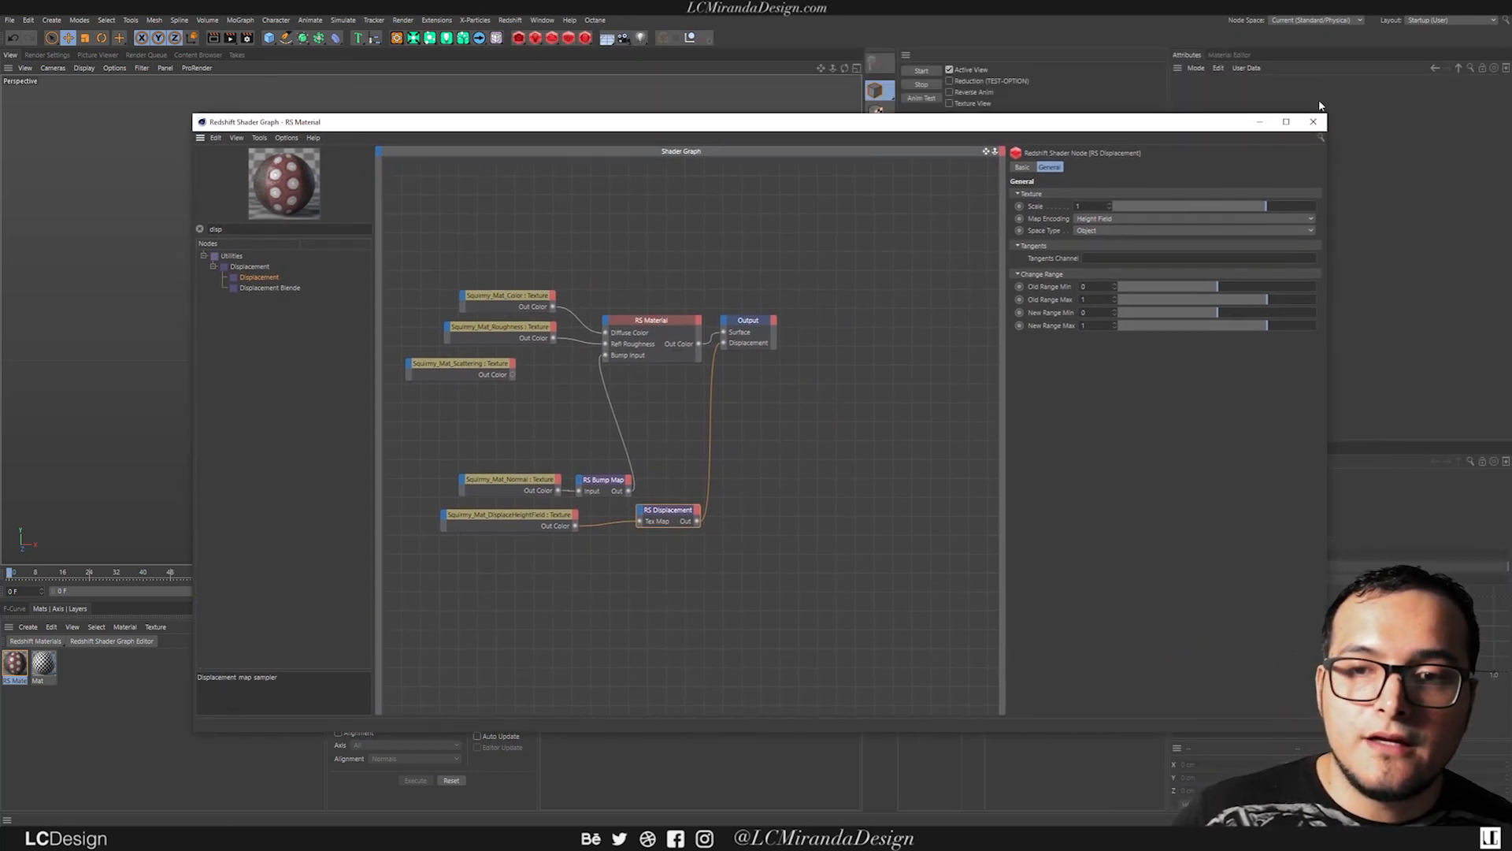
left_click(1260, 122)
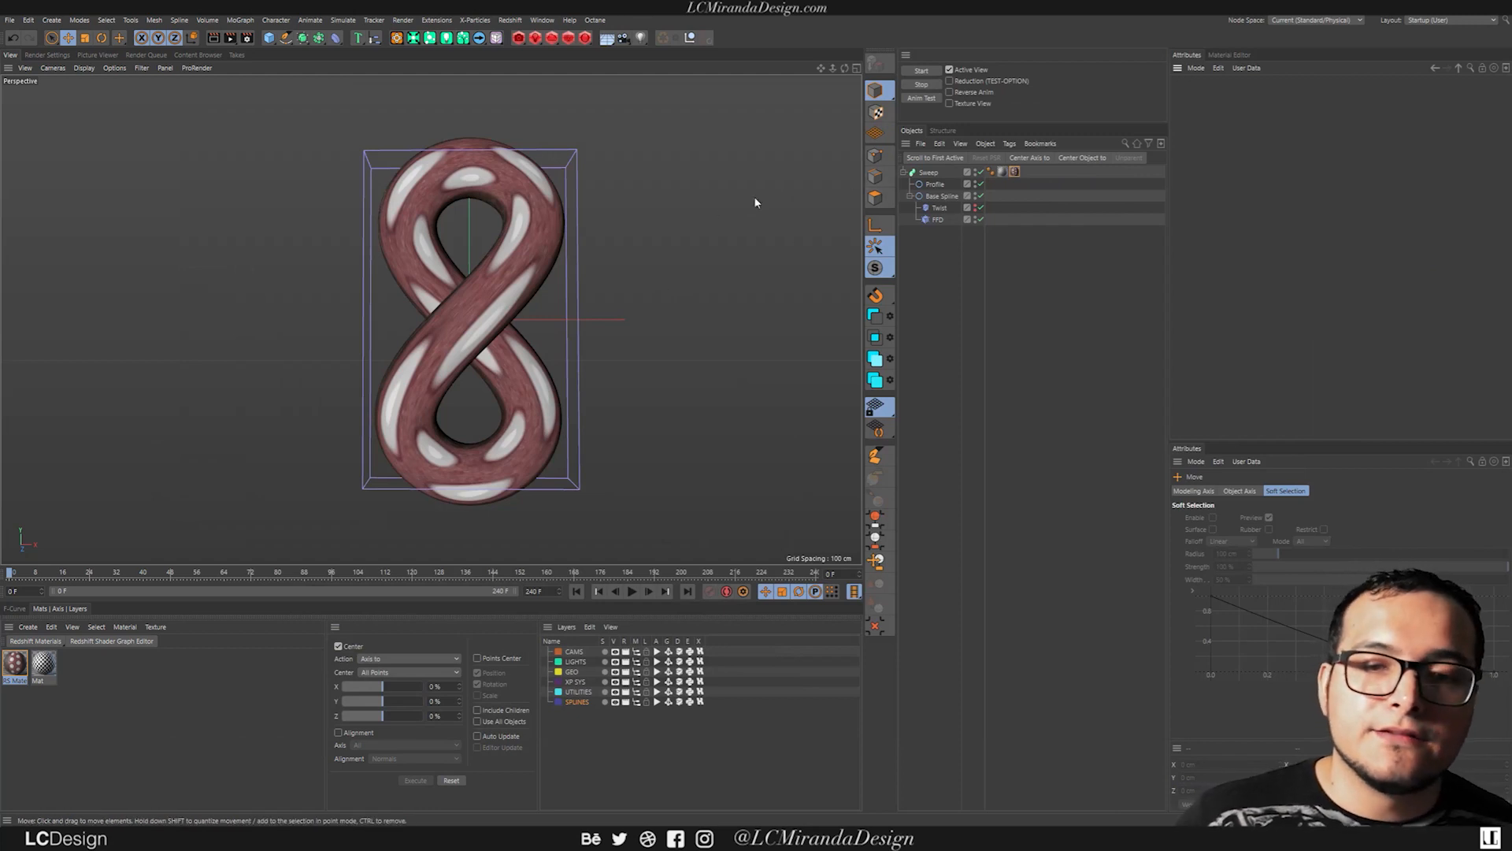
mouse_move(479, 310)
left_mouse_down("alt")
mouse_move(636, 319)
mouse_move(461, 309)
mouse_move(493, 322)
left_mouse_up("alt")
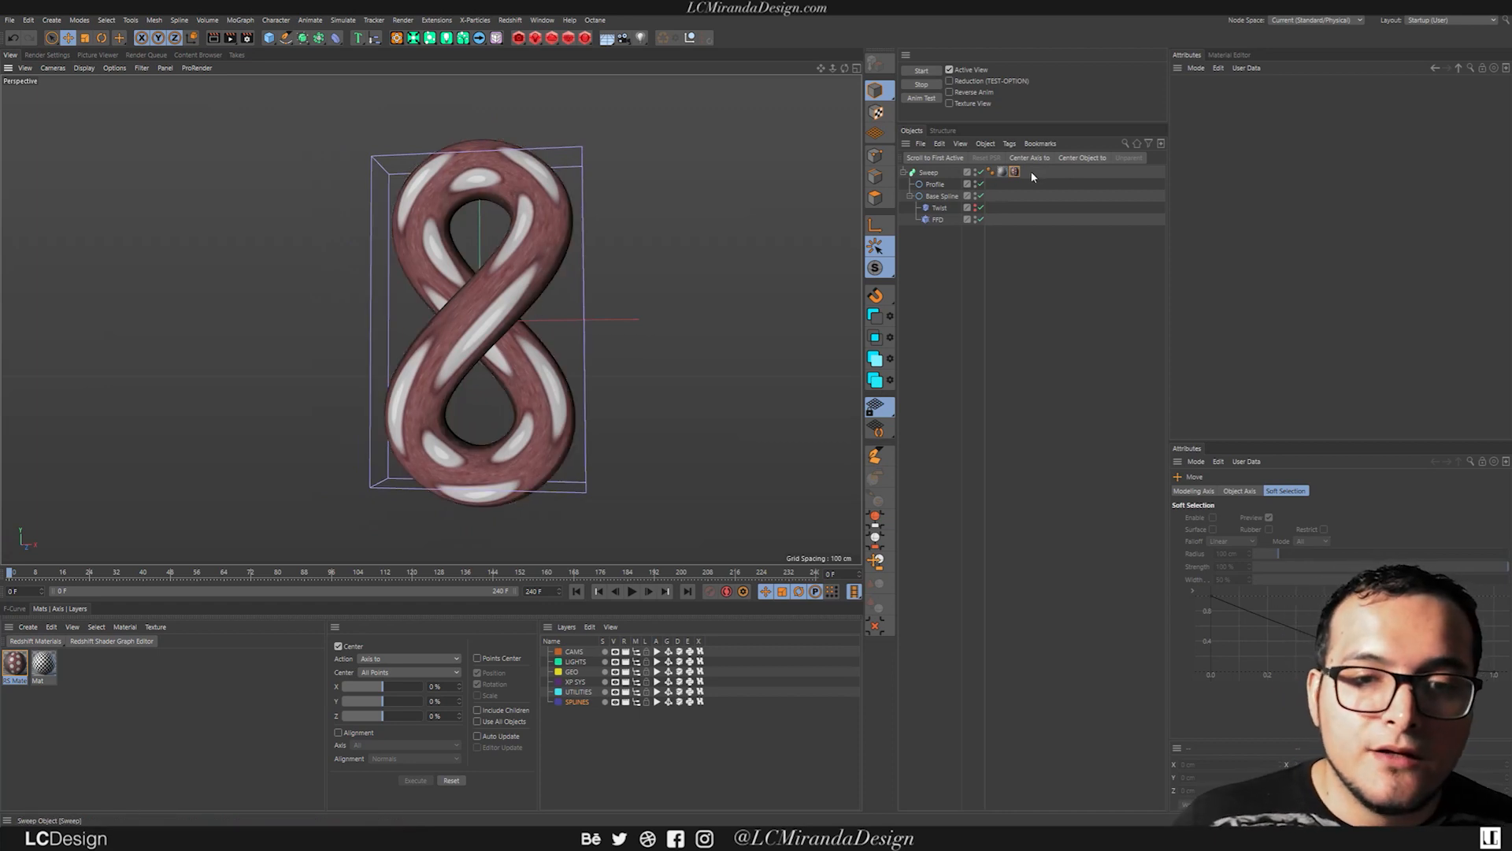
left_click(1004, 172)
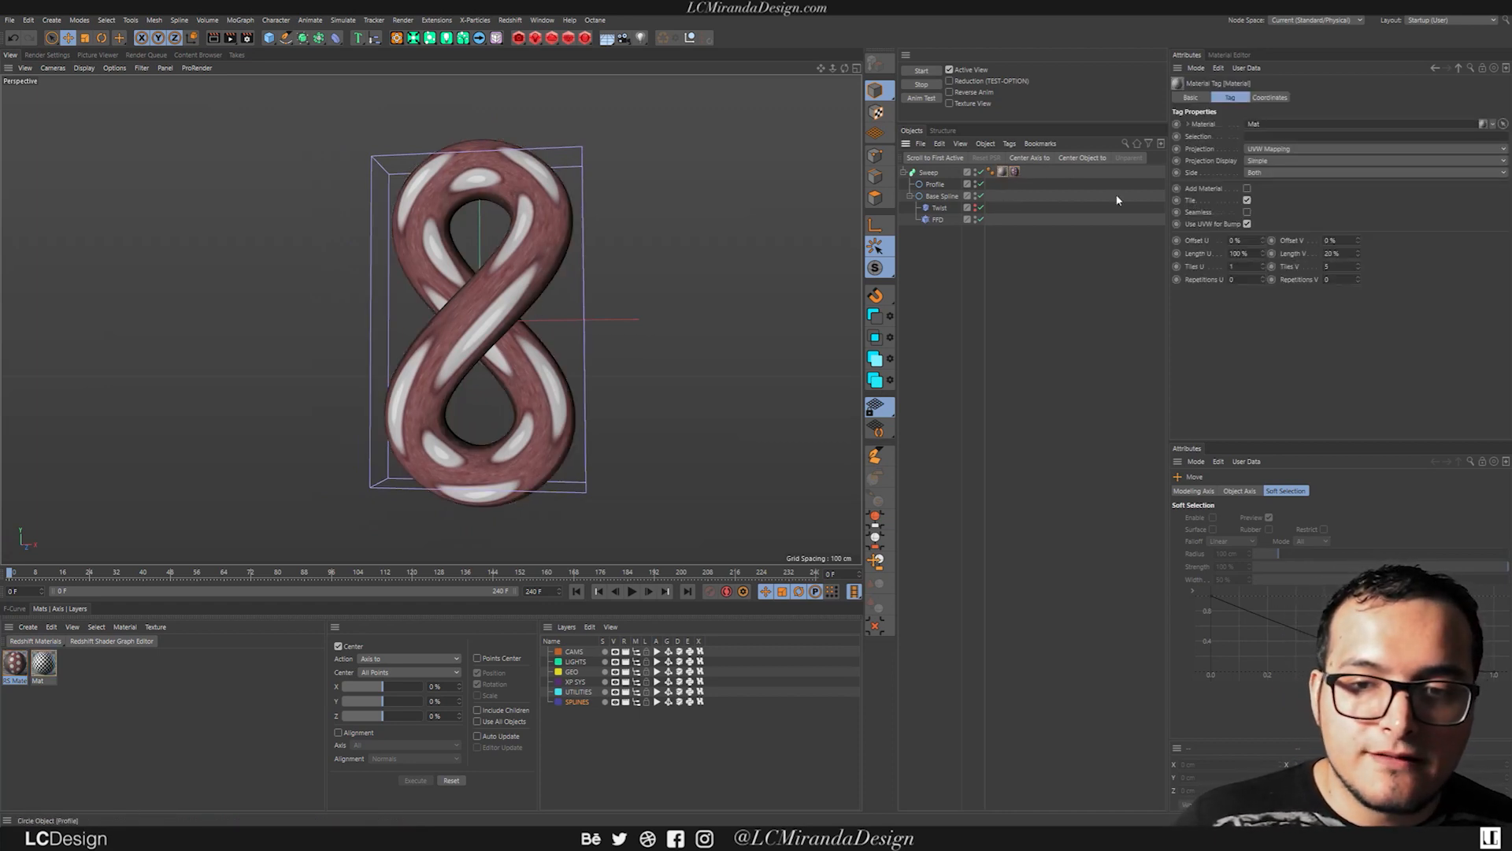
left_click(1014, 172)
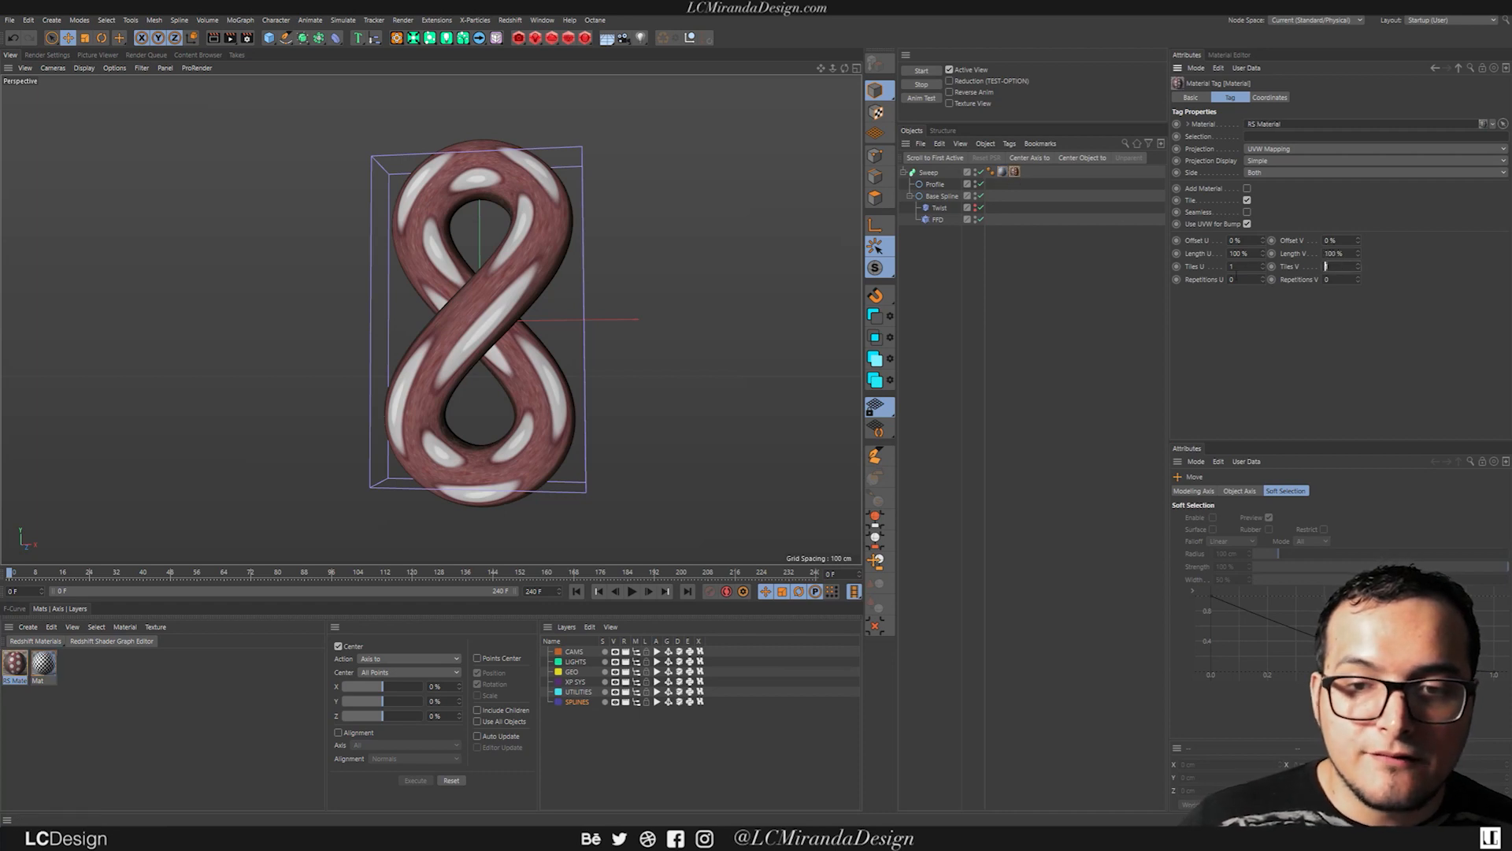
key("Return")
mouse_move(488, 305)
left_mouse_down("alt")
mouse_move(631, 305)
mouse_move(282, 320)
mouse_move(508, 318)
mouse_move(426, 315)
left_mouse_up("alt")
middle_click_drag(425, 315, 439, 284, "alt")
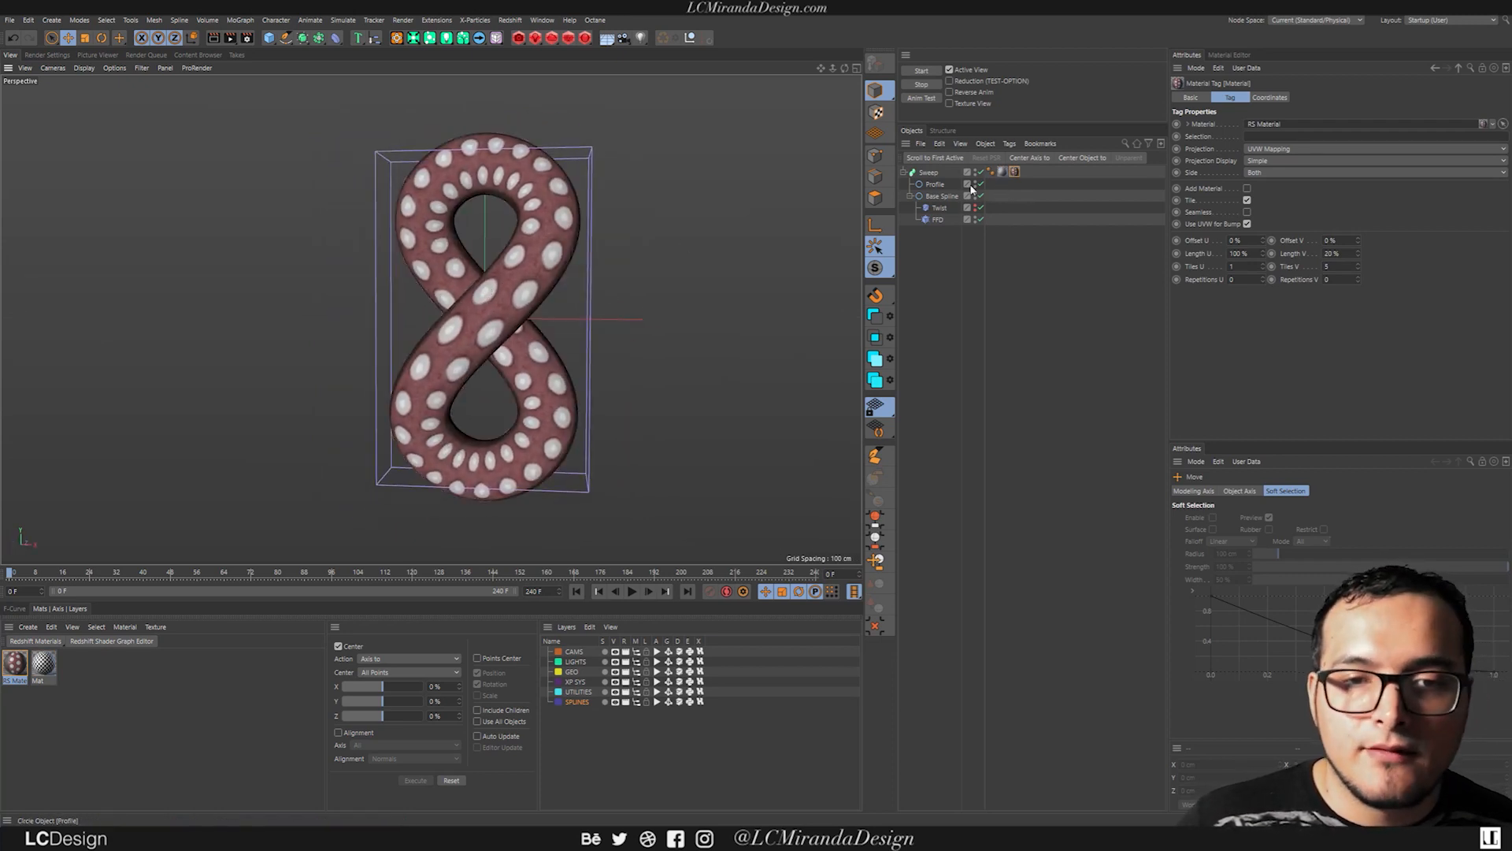
Step: Dock the Redshift RenderView beside the viewport and start a live render framed closely on the tube
left_click(569, 37)
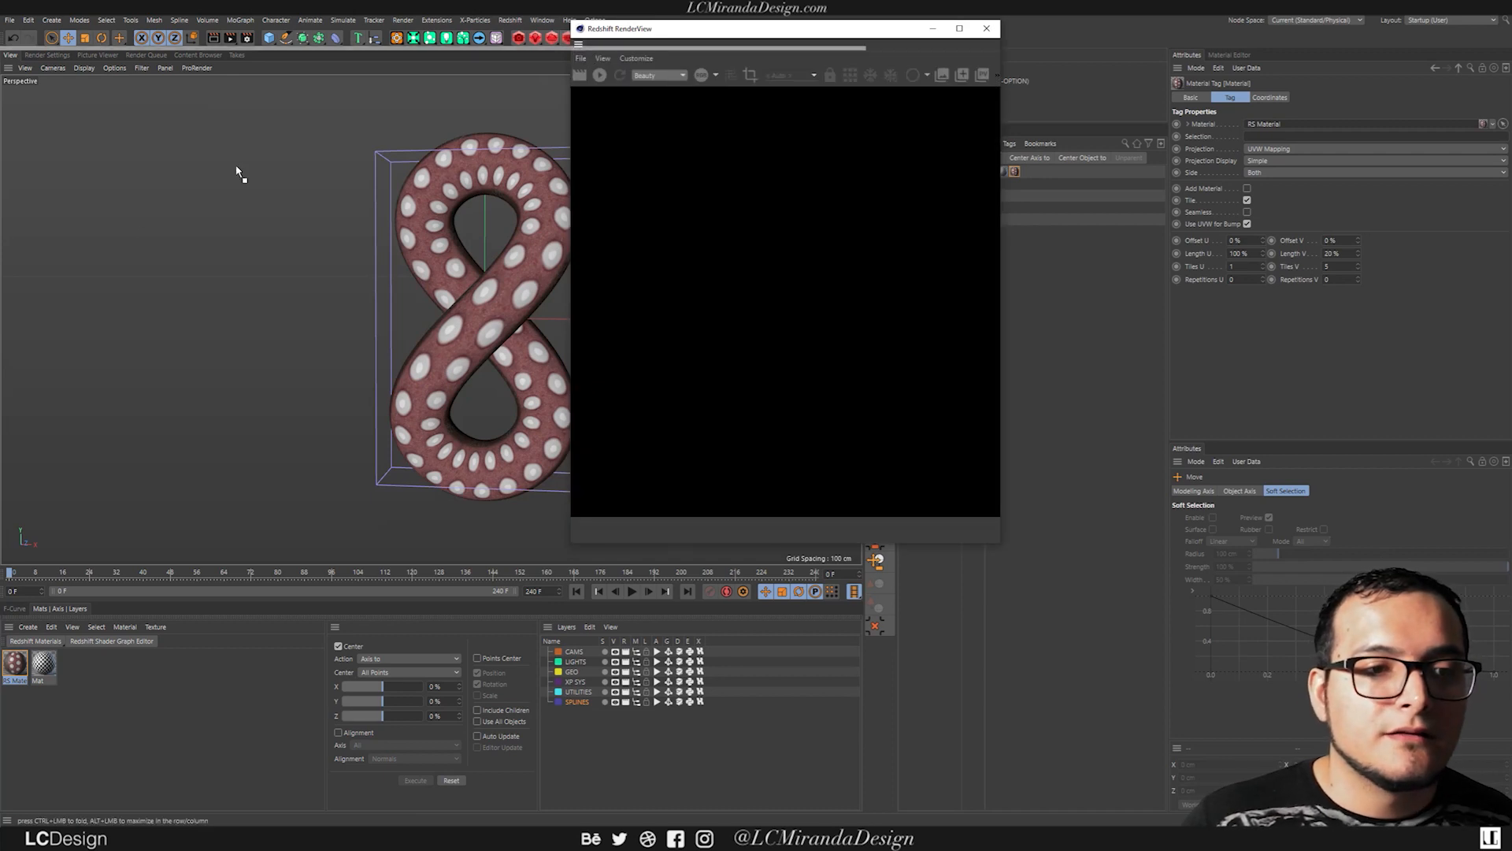
left_click_drag(140, 236, 121, 228)
left_click(30, 97)
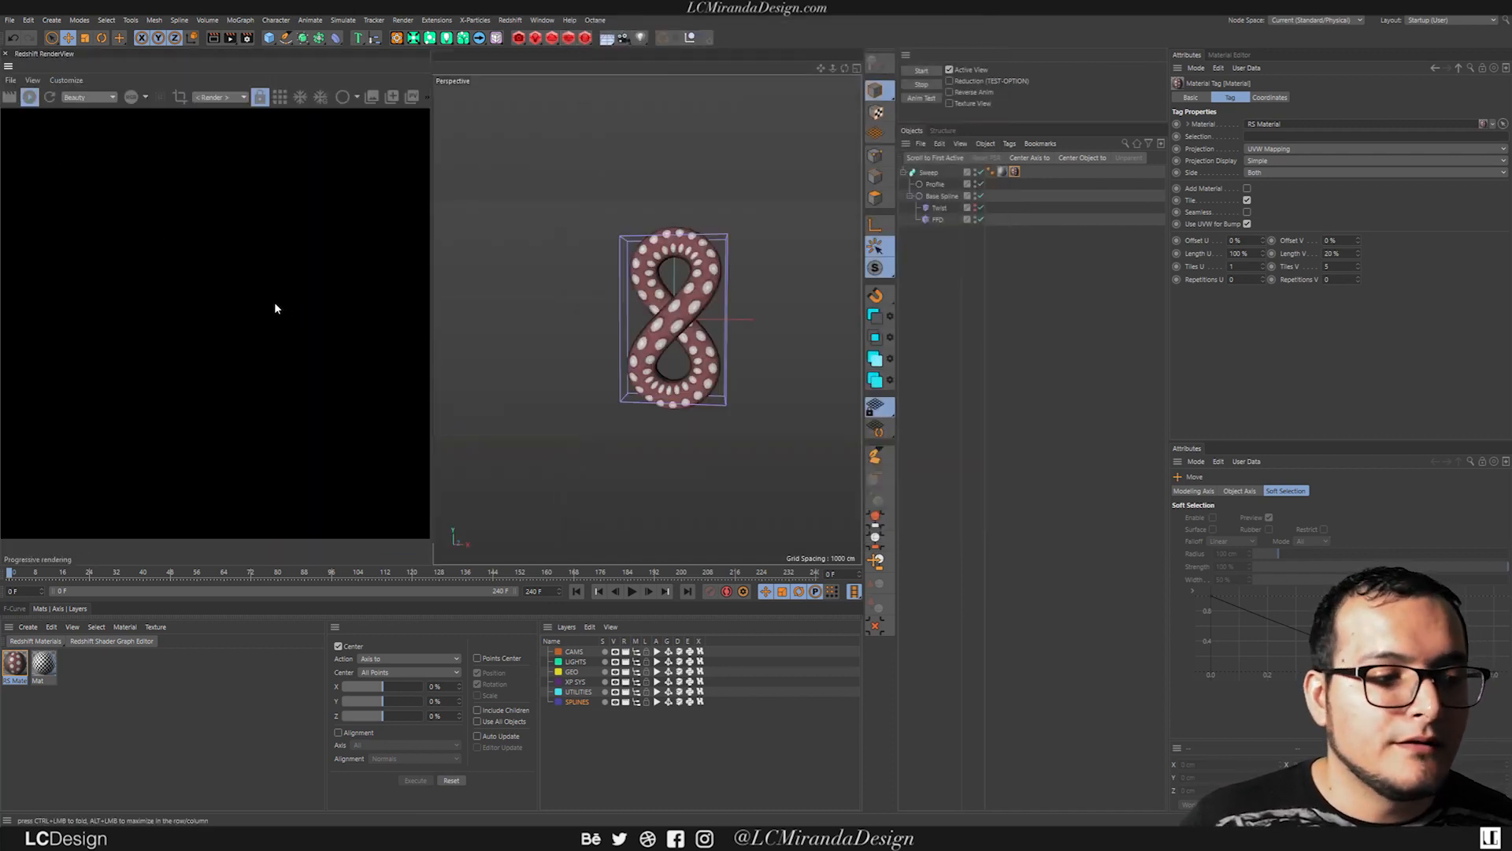
scroll(703, 313, "up", 5)
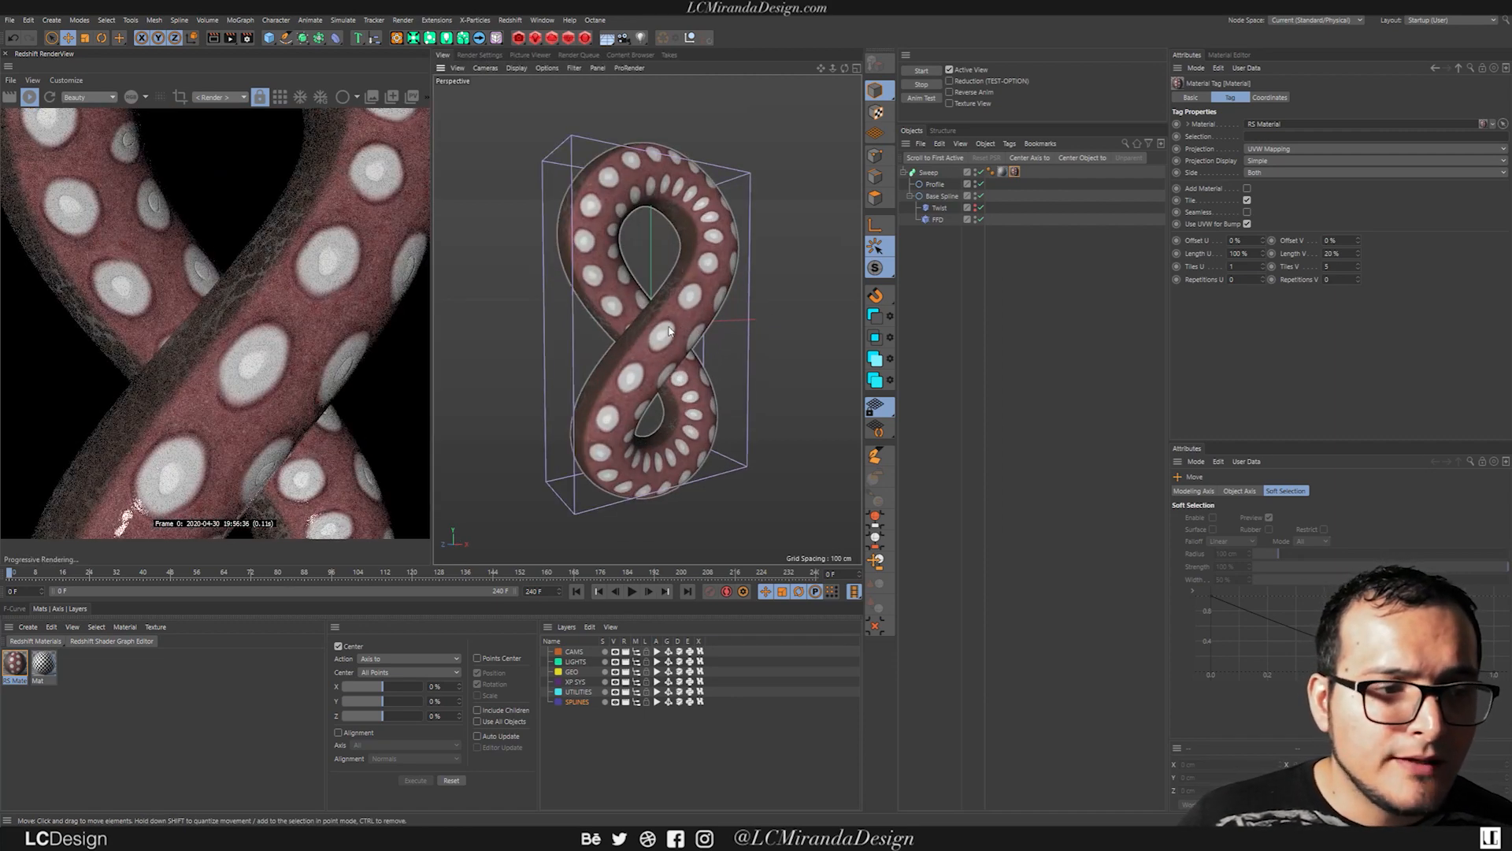
mouse_move(665, 329)
left_mouse_down("alt")
mouse_move(626, 286)
mouse_move(669, 305)
left_mouse_up("alt")
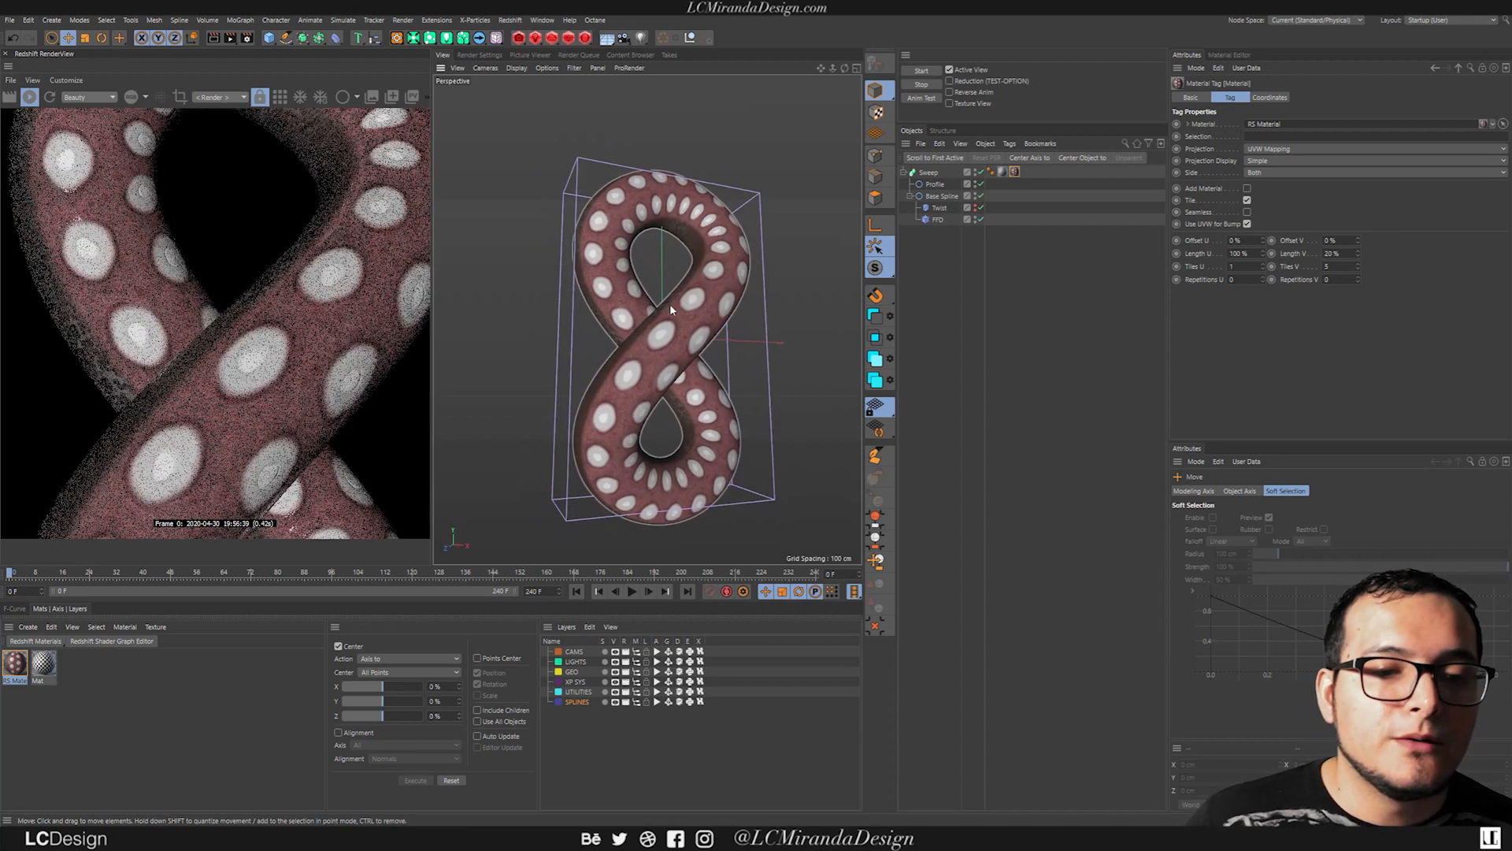
Step: Add a Redshift Object tag to the Sweep object
left_click(929, 172)
key("shift+c")
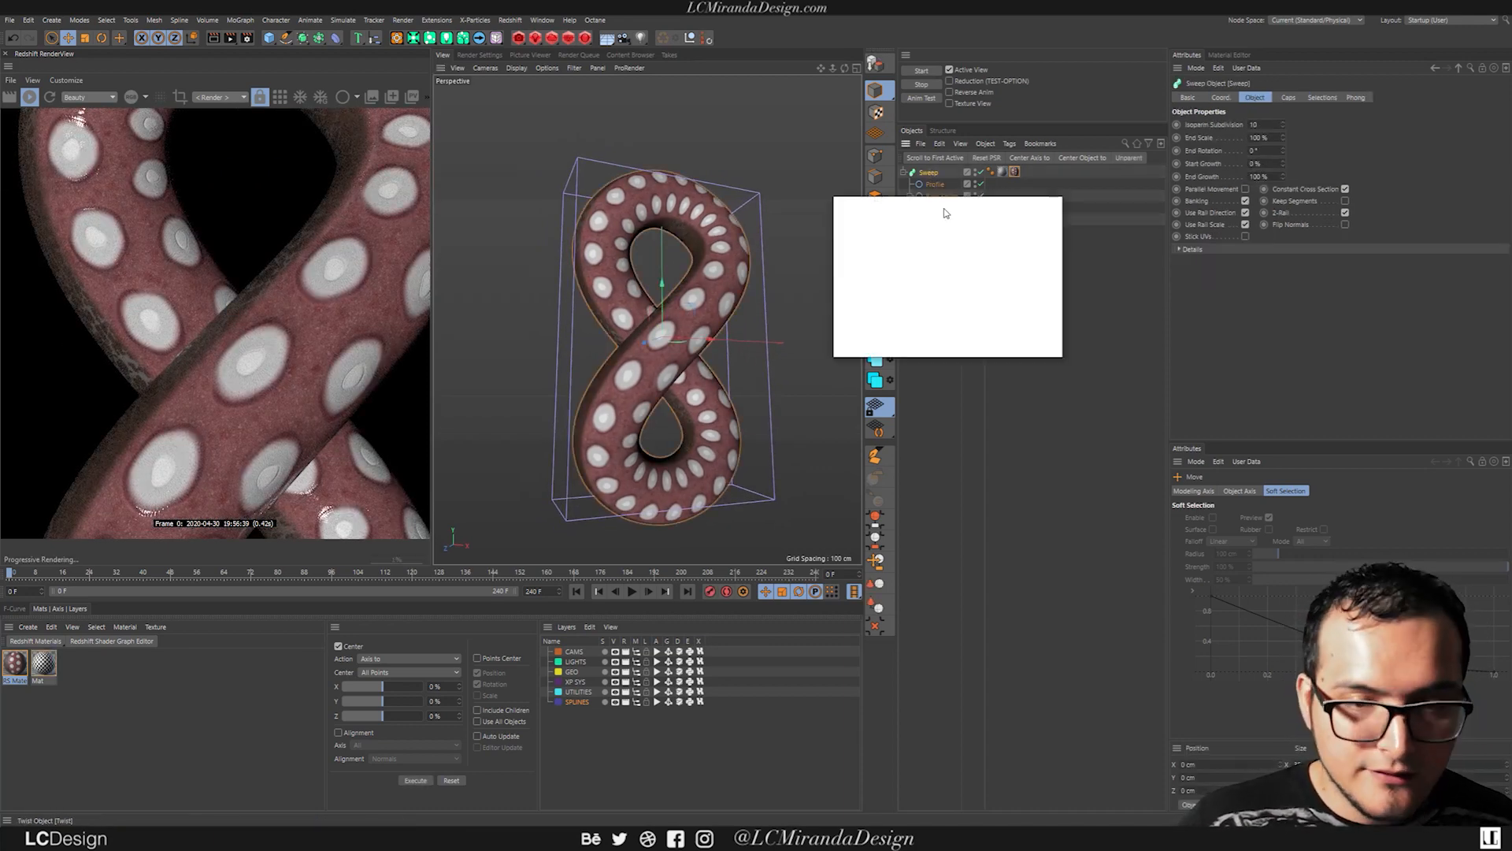
type("redsh")
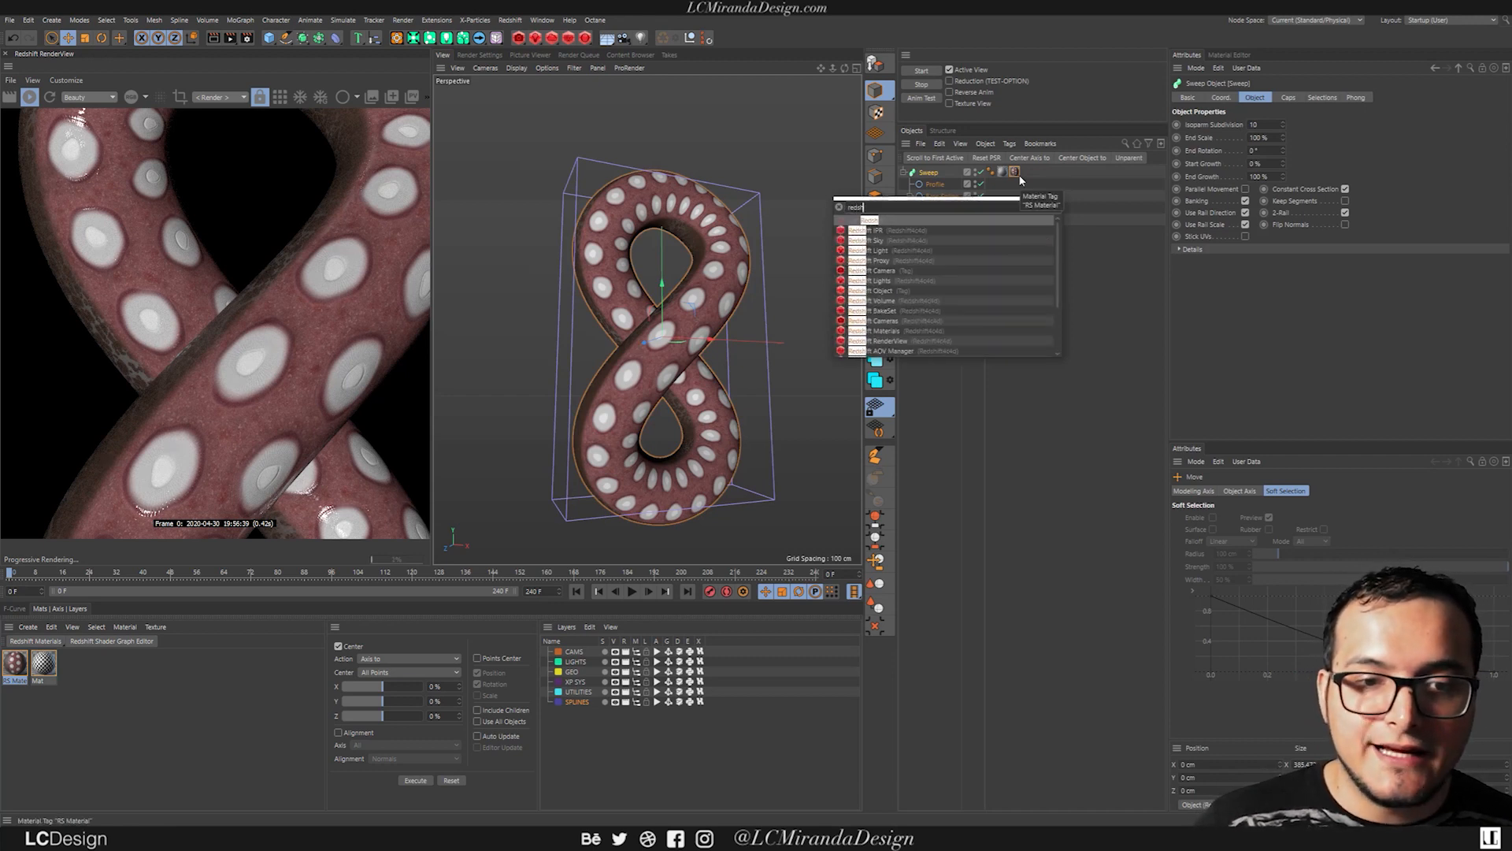
key("Down")
key("Down")
key("Down")
key("Down")
key("Down")
key("Down")
key("Down")
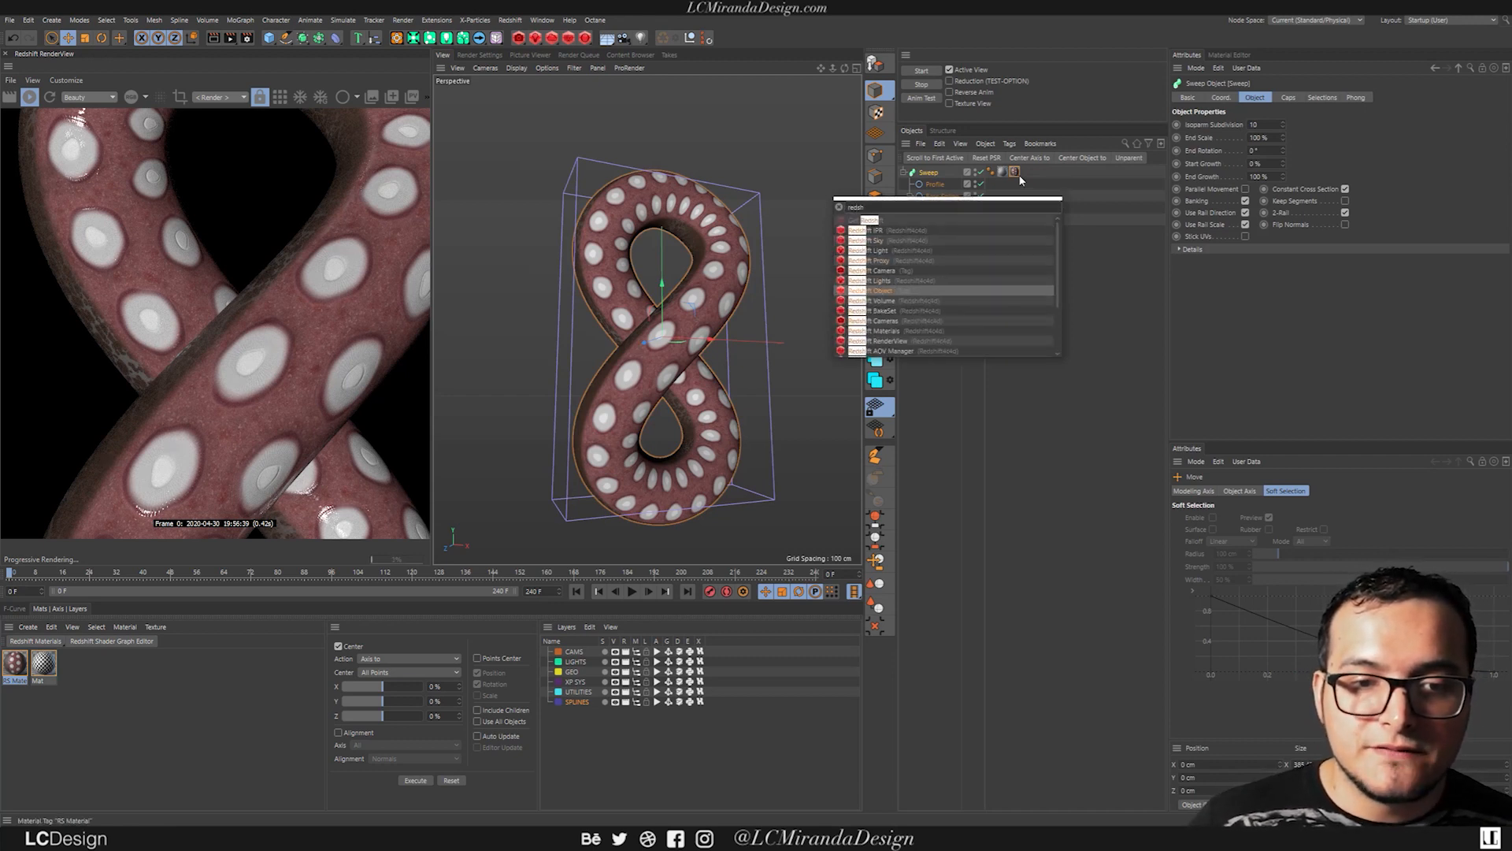
key("Return")
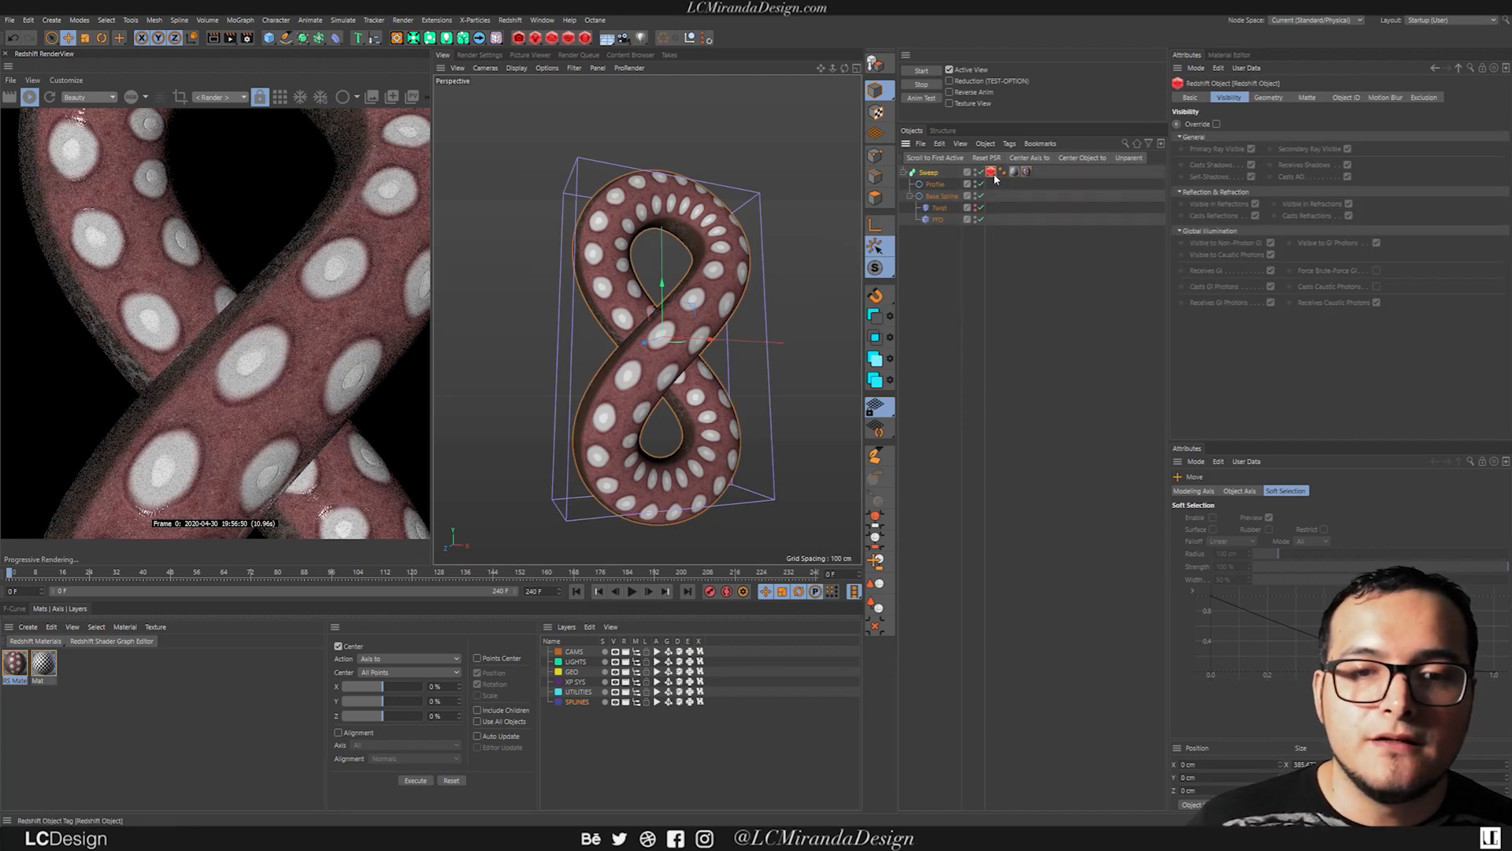
Step: Override the geometry settings in the Redshift Object tag and enable displacement
left_click(1270, 98)
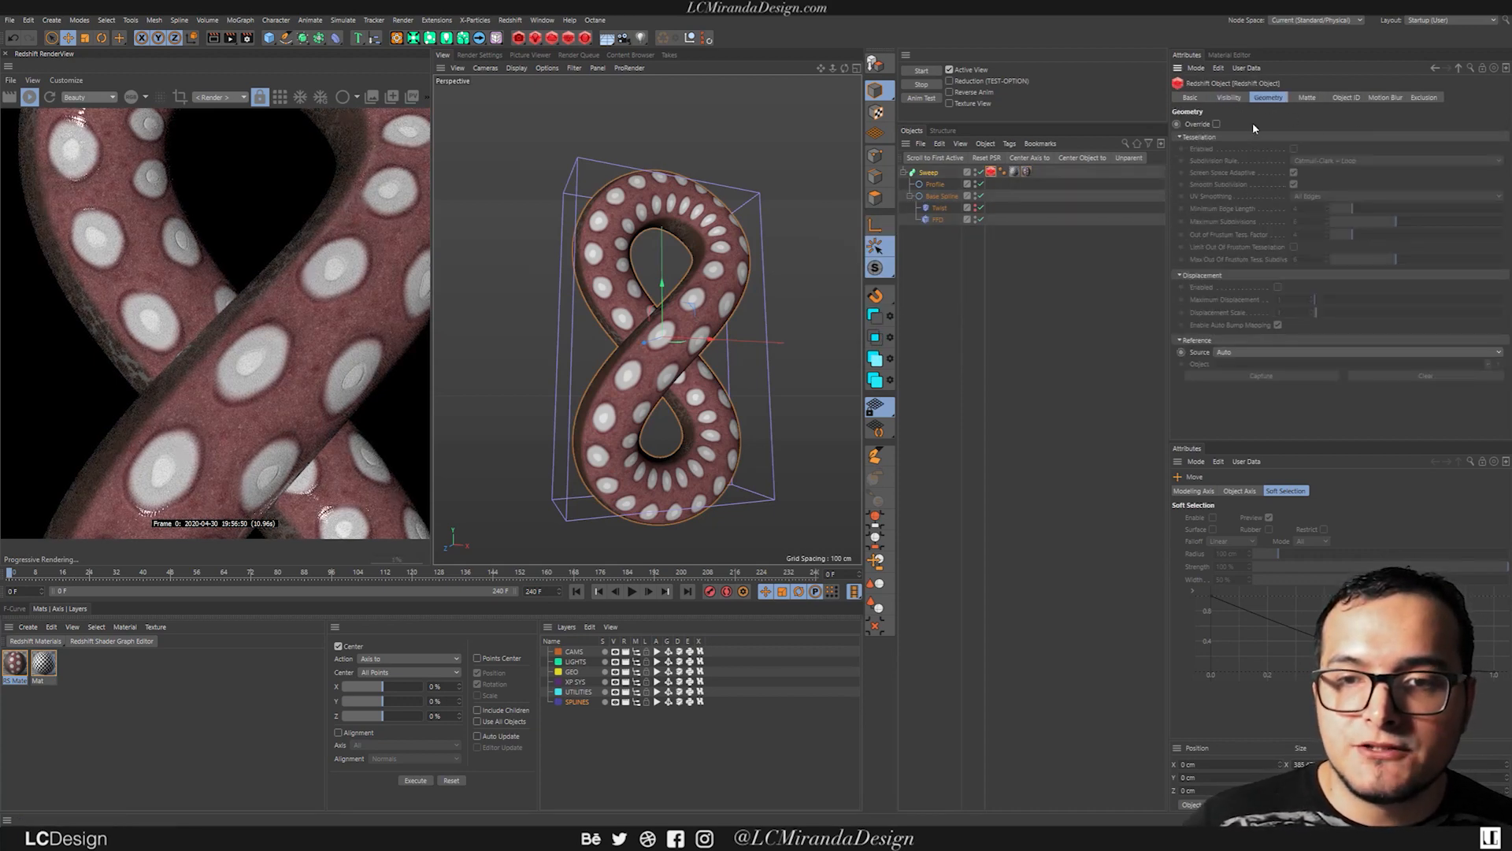
left_click(1217, 124)
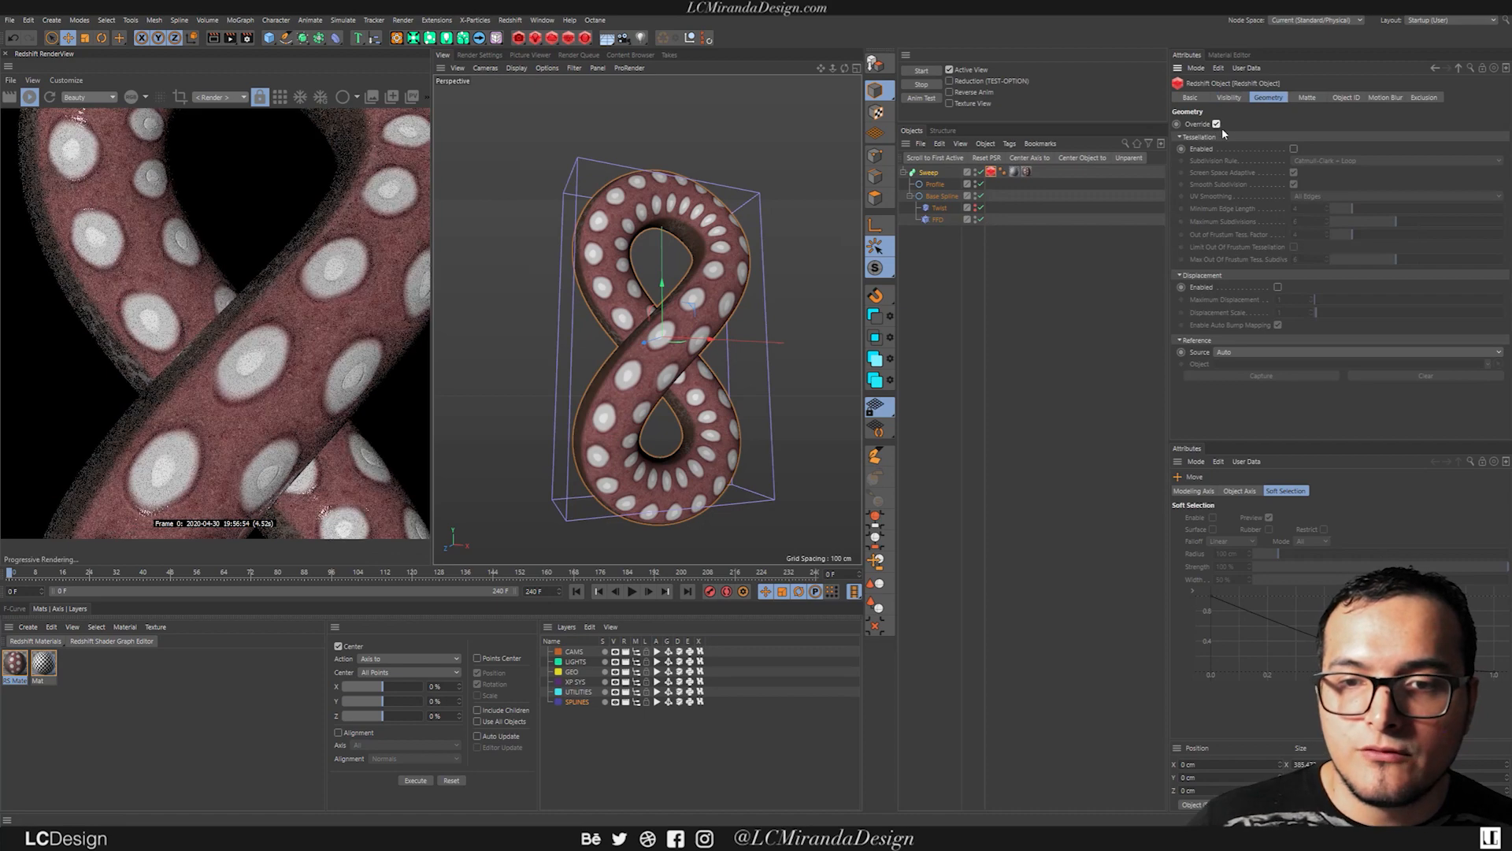
left_click(1277, 289)
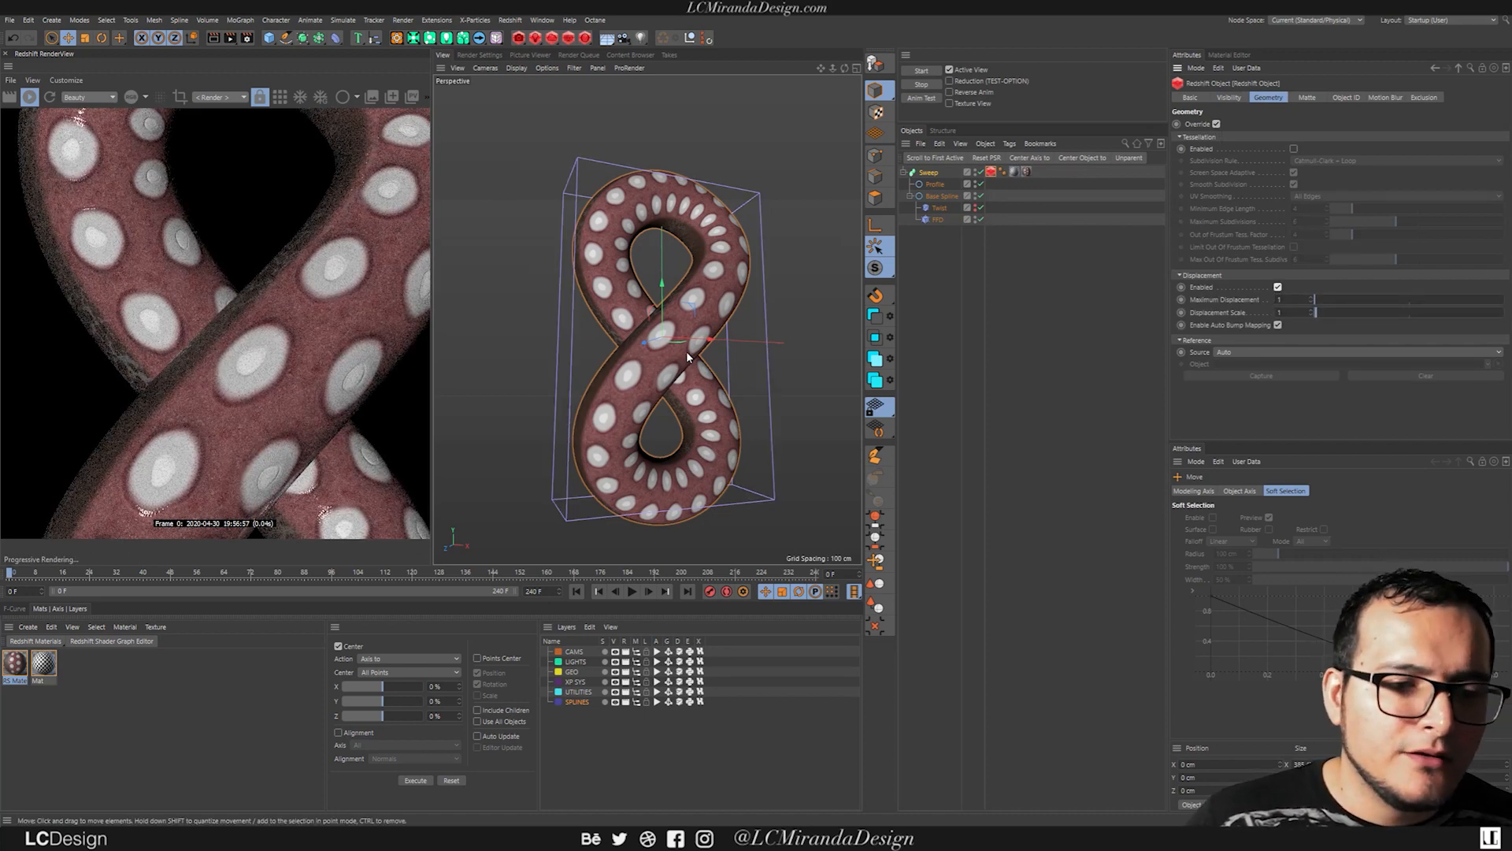
Step: Raise the tag's Maximum Displacement to about 278 and Displacement Scale to about 26.5, and inspect the rendered tentacle
scroll(565, 376, "down", 3)
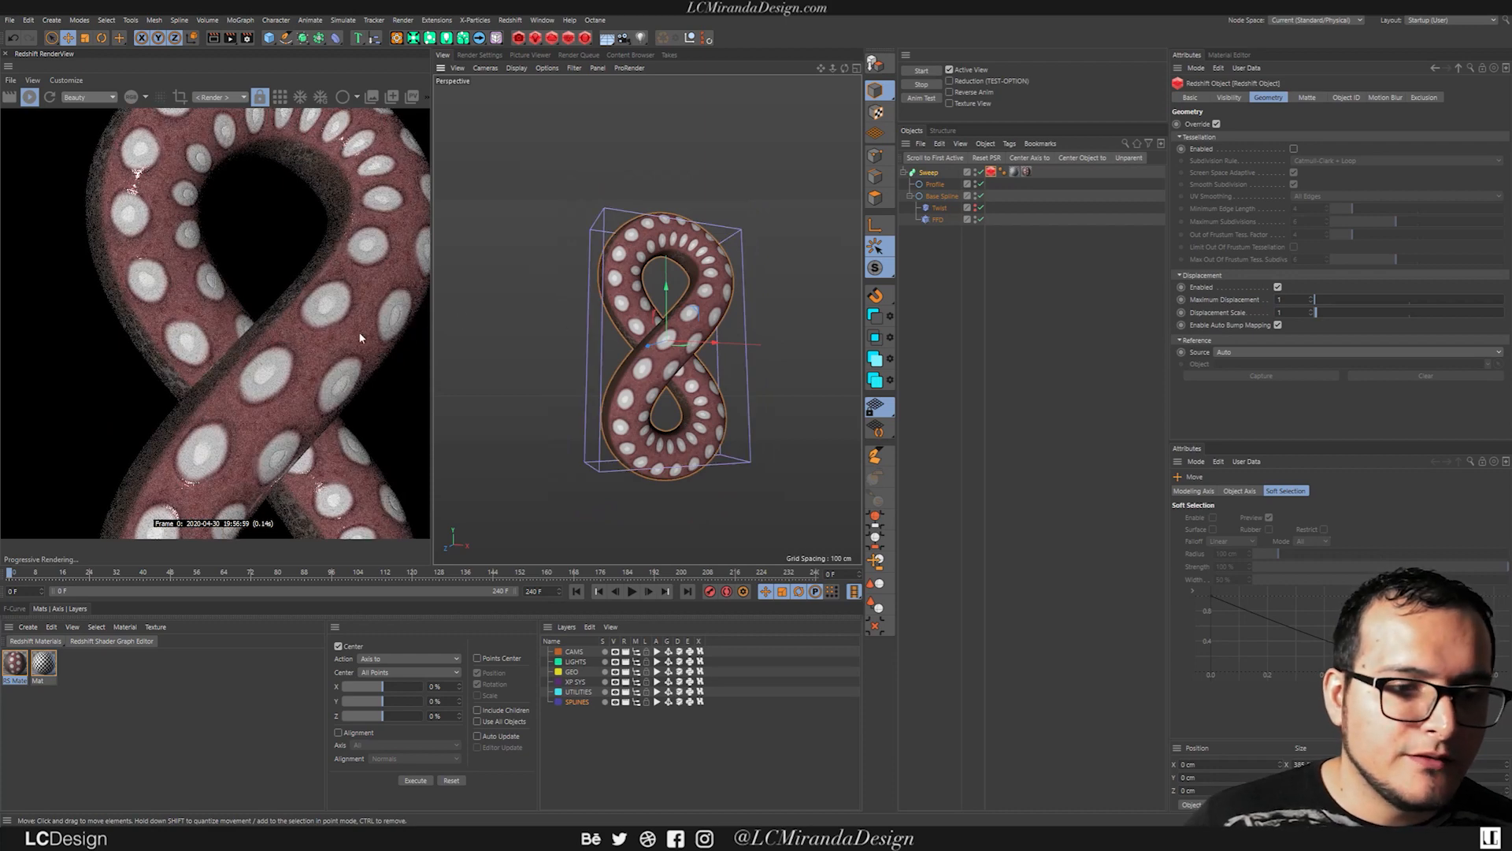
left_click(1365, 300)
left_click(1365, 312)
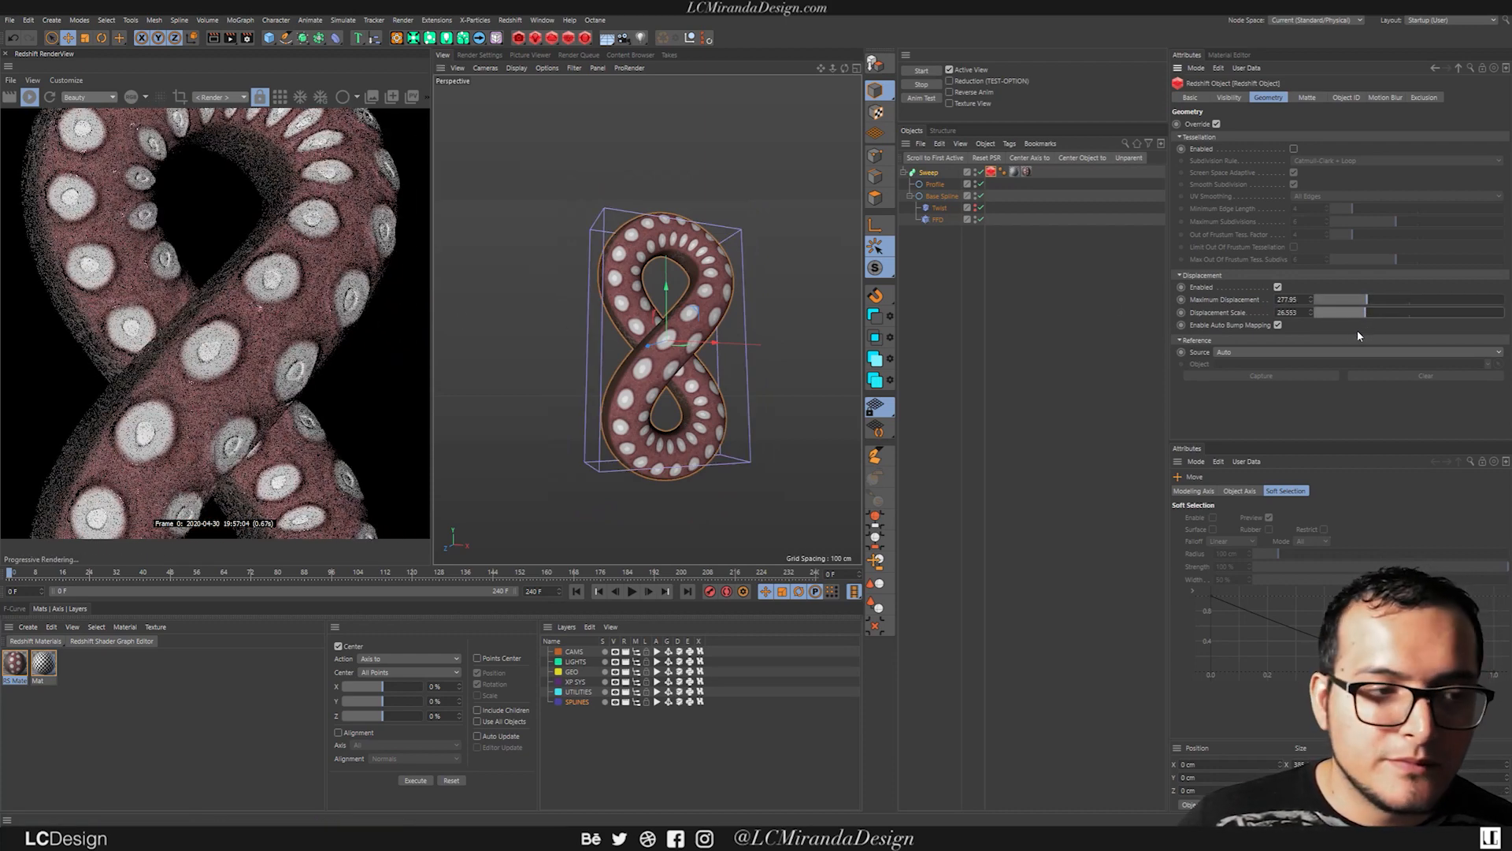
left_click_drag(715, 322, 790, 336, "alt")
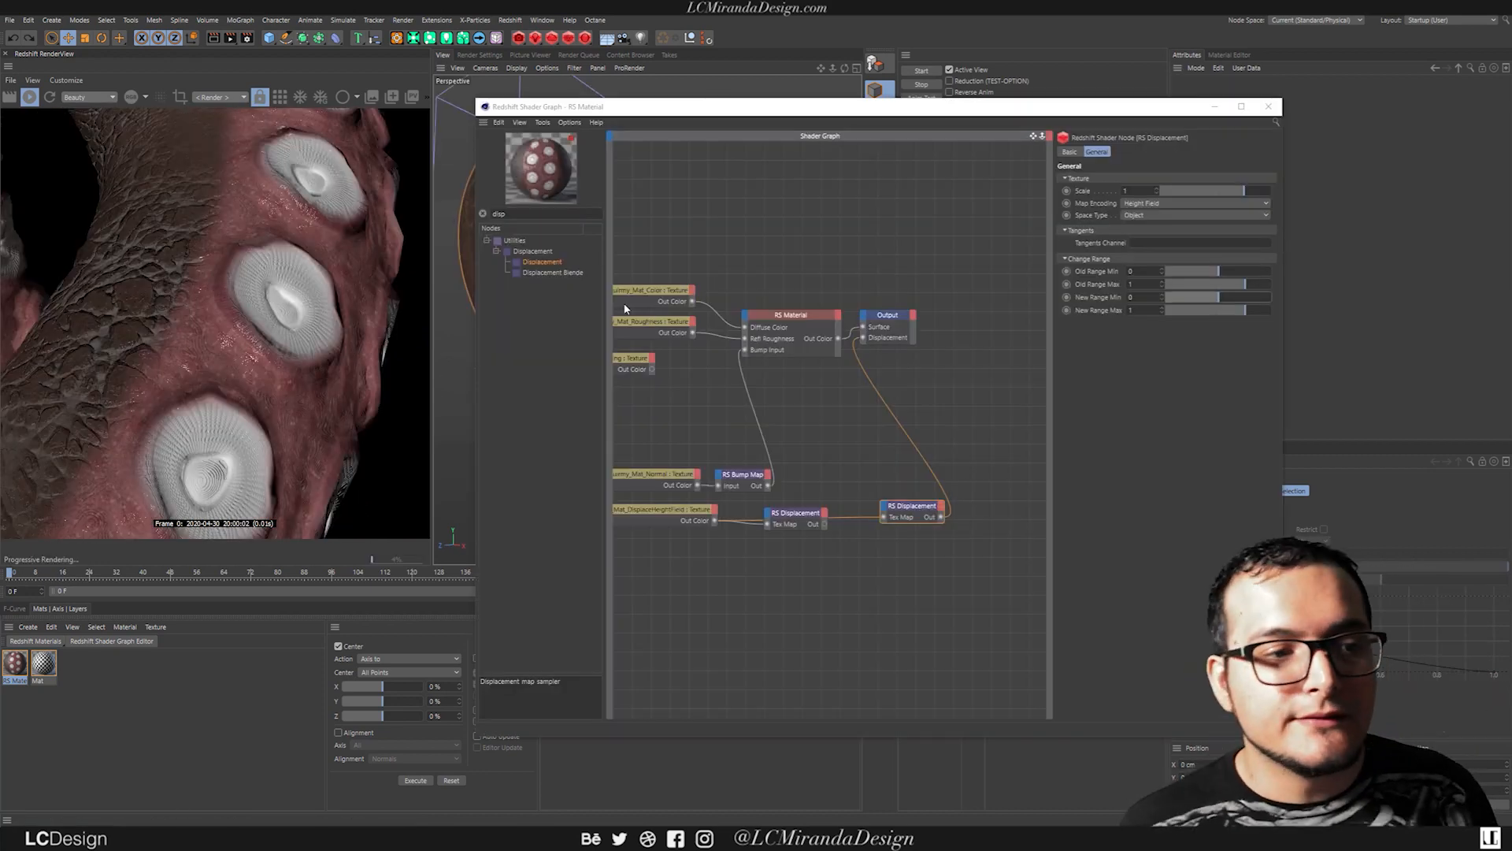
Step: Set the New Range Min of the RS Displacement node to about -0.988 and check the effect on the rendered tentacle
left_click_drag(666, 108, 751, 92)
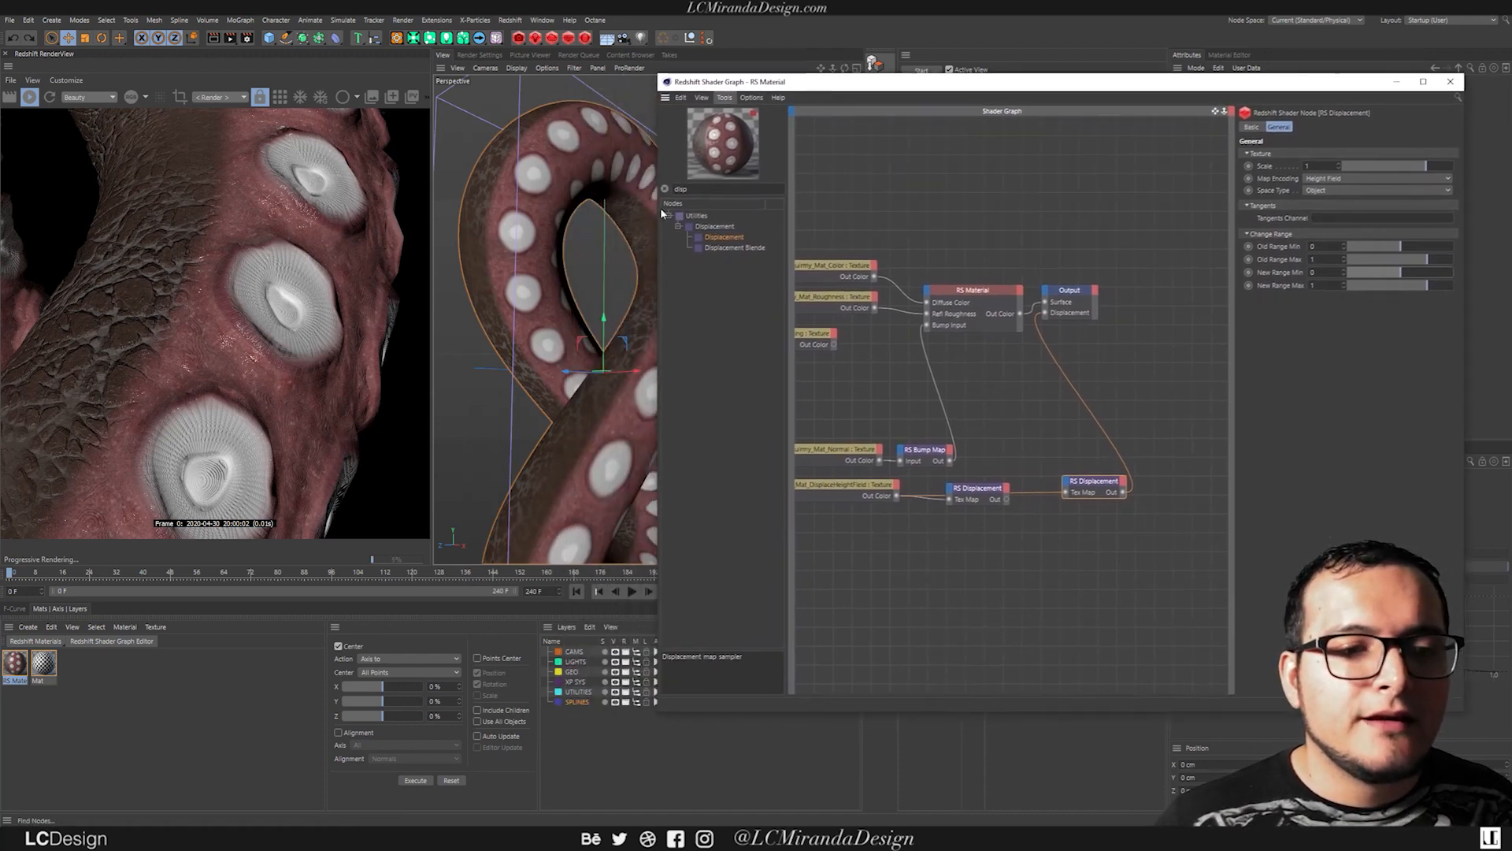
left_click(527, 248)
left_click_drag(569, 257, 573, 264, "alt")
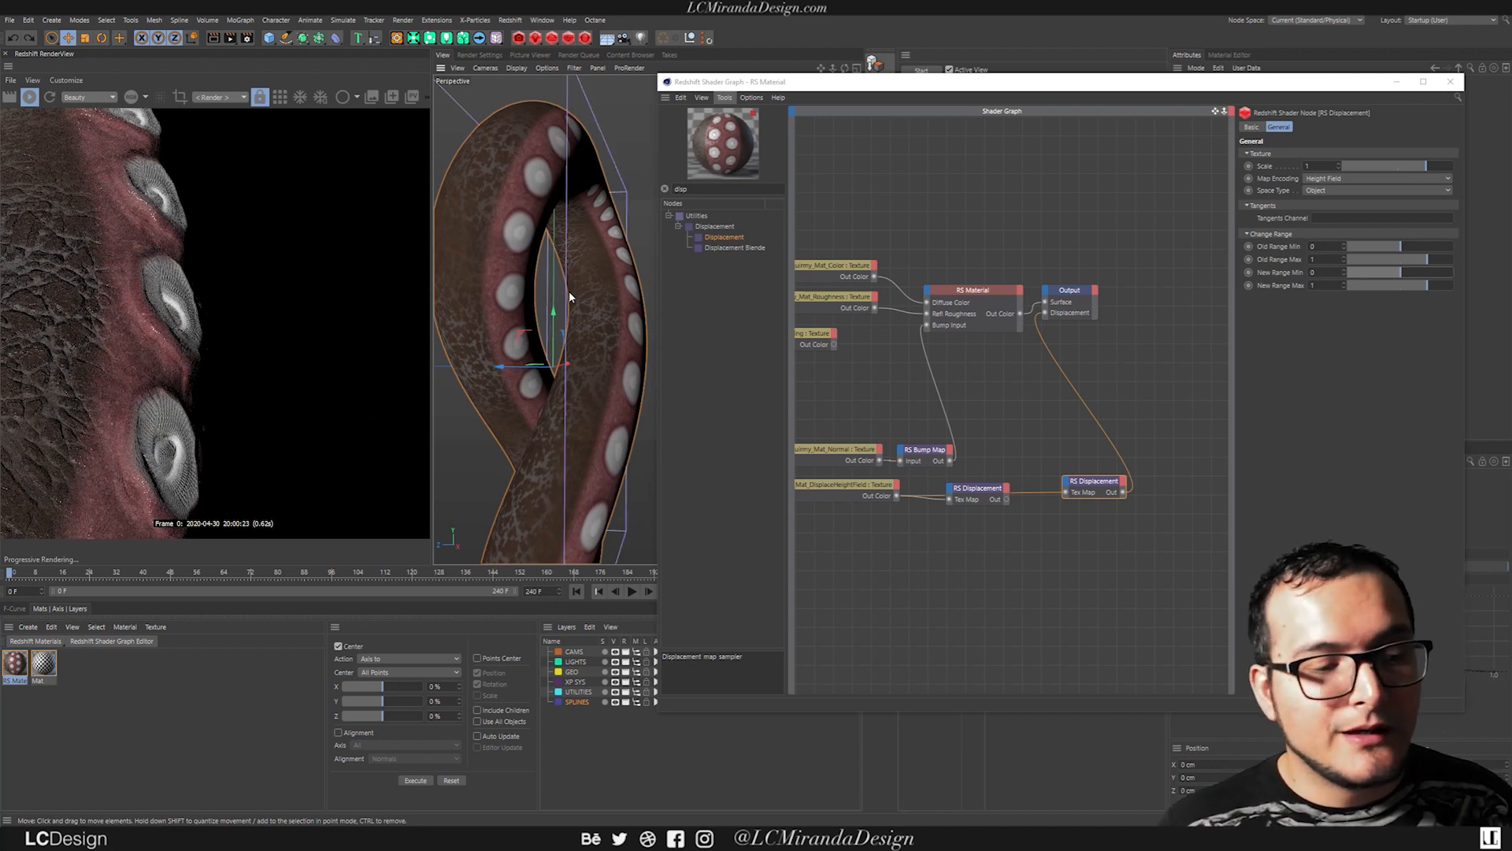
left_click_drag(1081, 84, 944, 84)
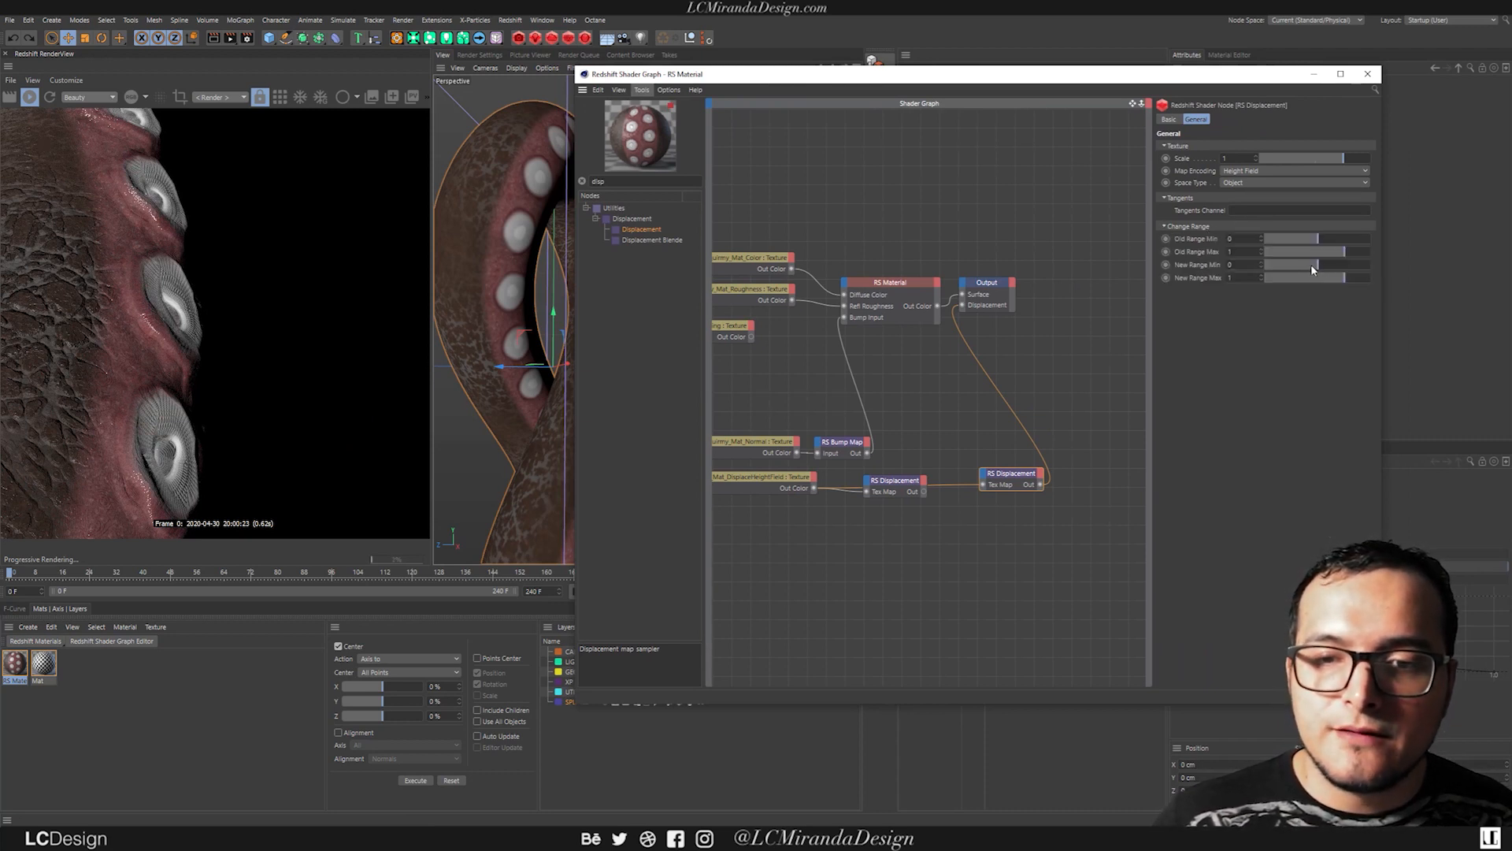
left_click_drag(1313, 271, 1287, 271)
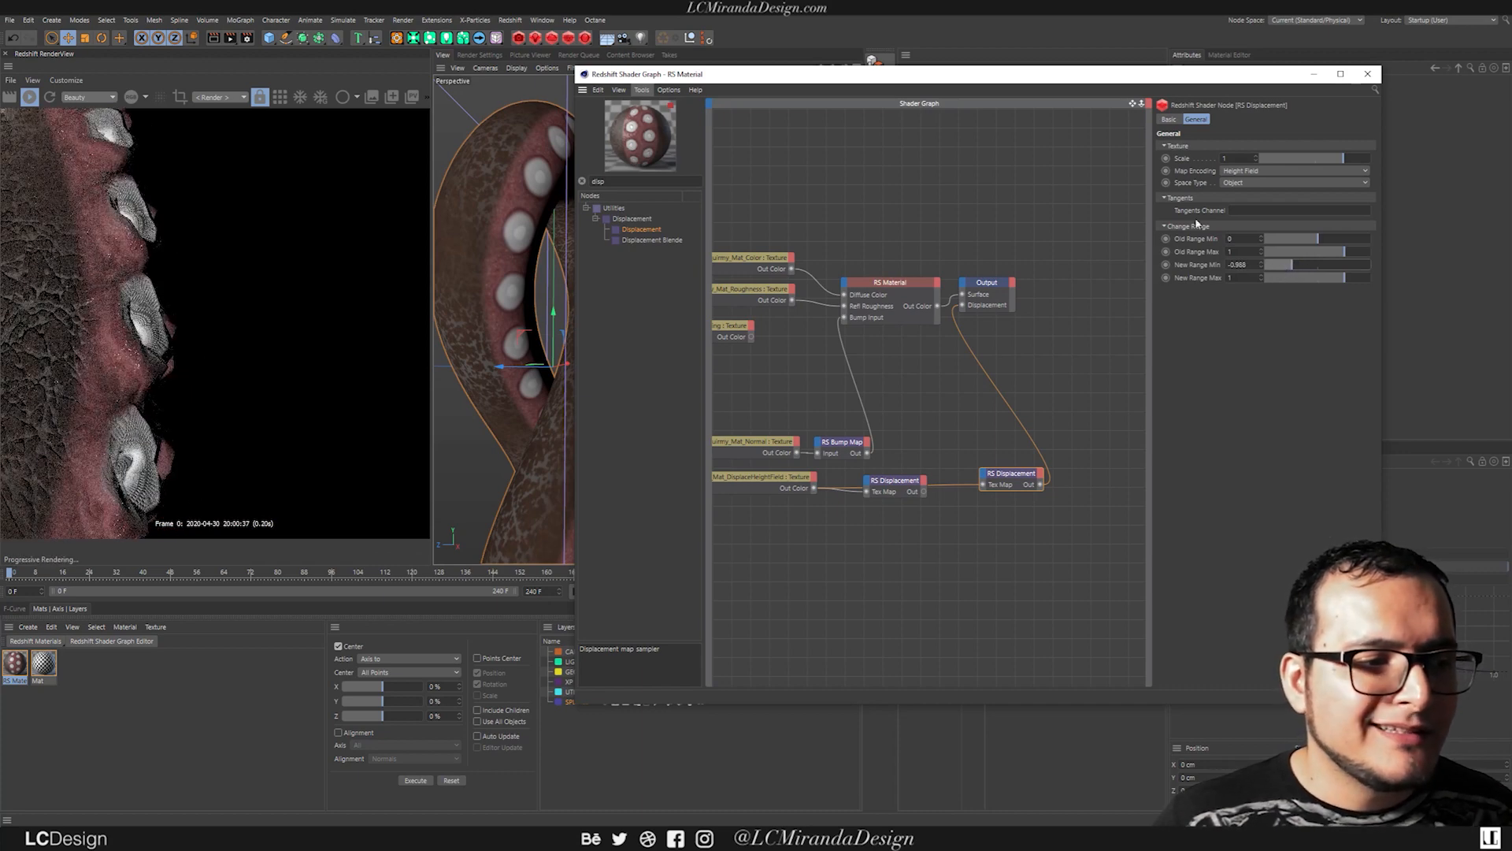
left_click_drag(231, 264, 309, 249)
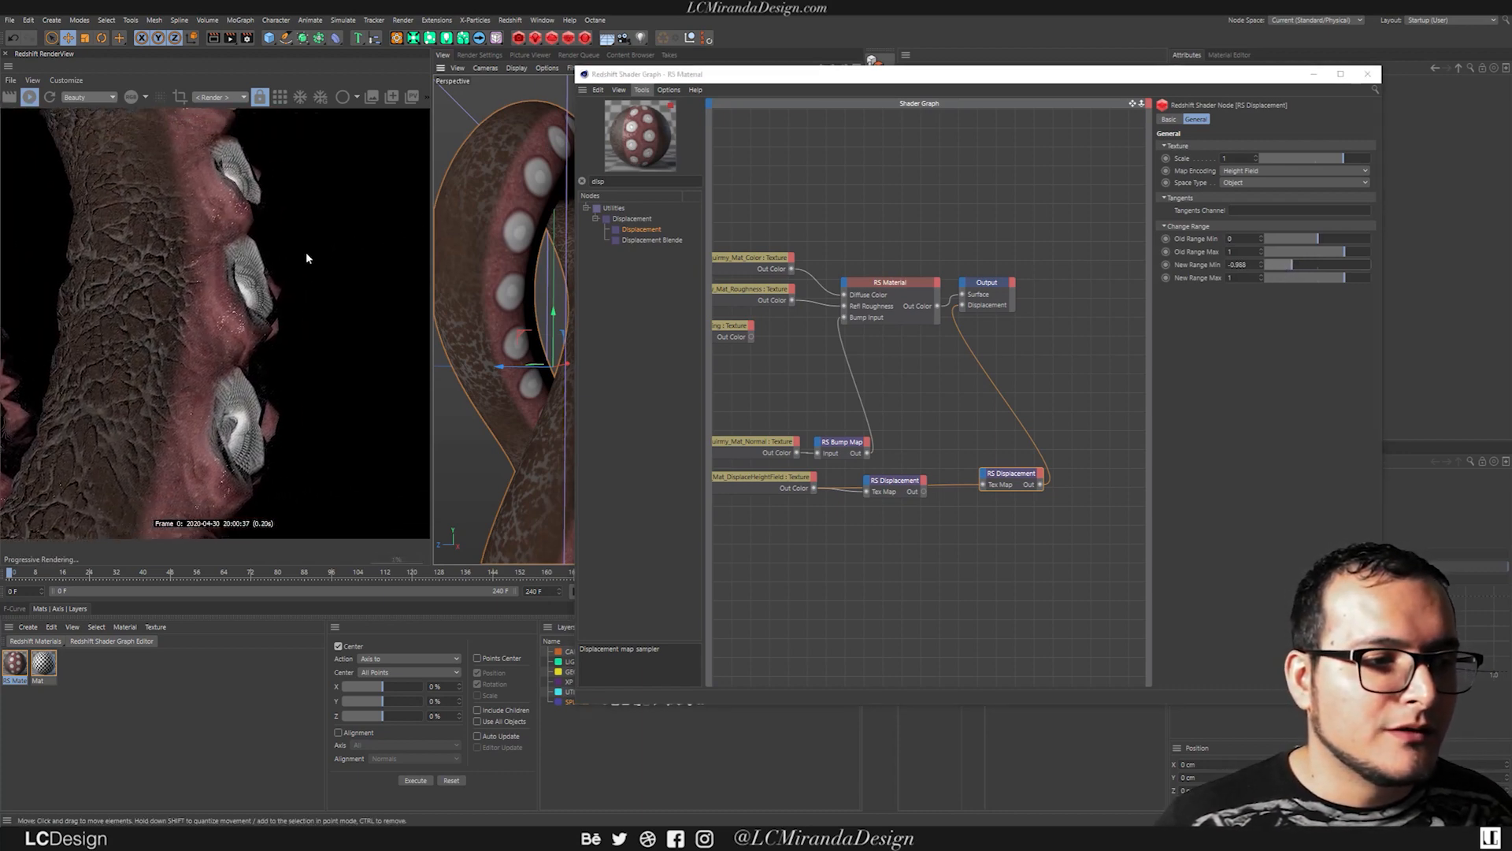
scroll(64, 332, "down", 2)
left_click_drag(64, 332, 161, 345)
scroll(206, 288, "down", 1)
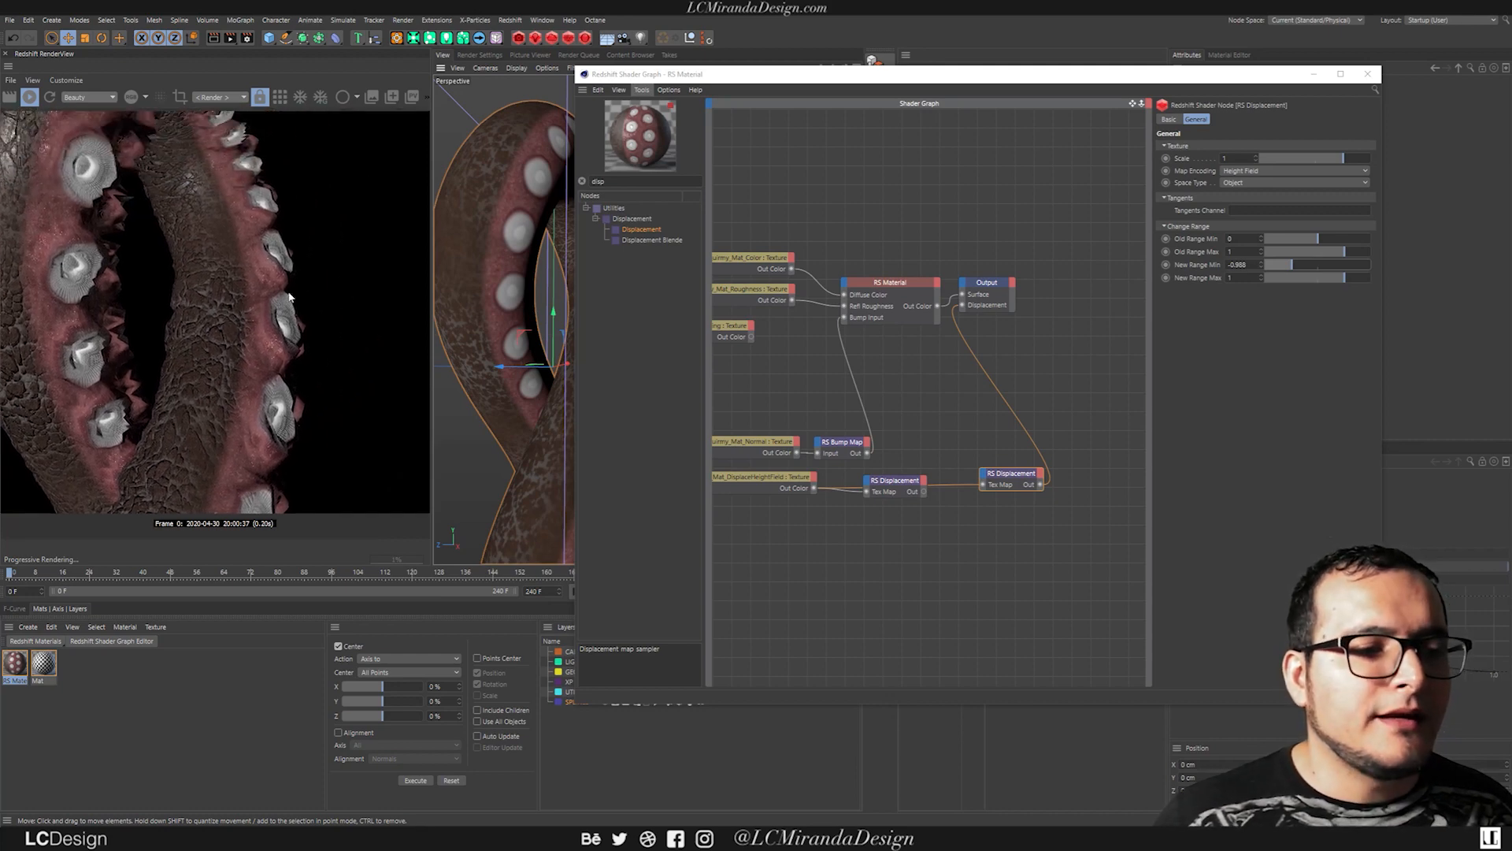
Step: Enable tessellation in the geometry settings of the Sweep's Redshift Object tag and check the rendered suckers
left_click_drag(977, 85, 776, 304)
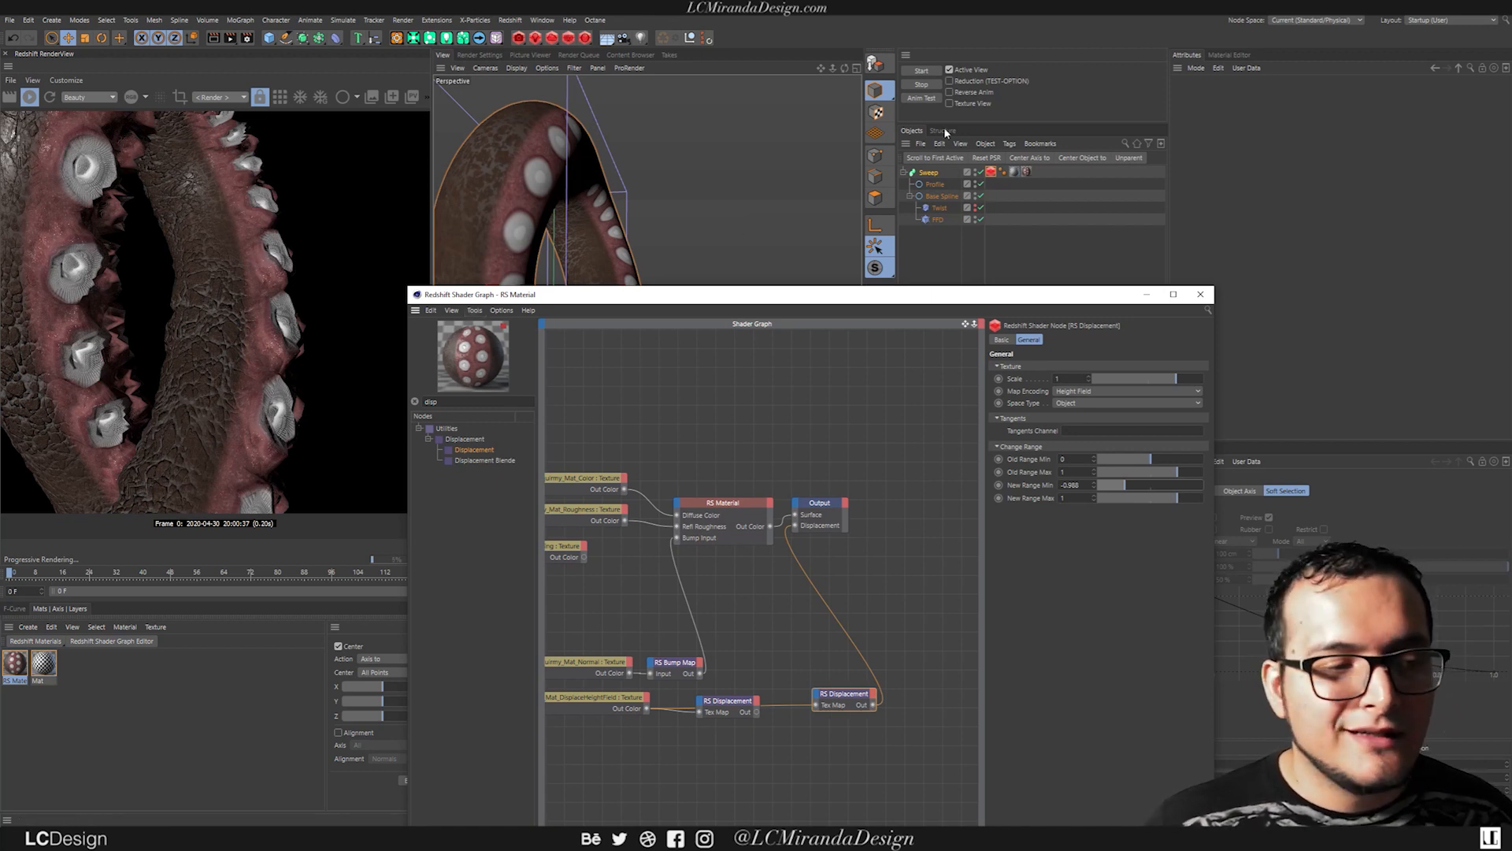
left_click(991, 172)
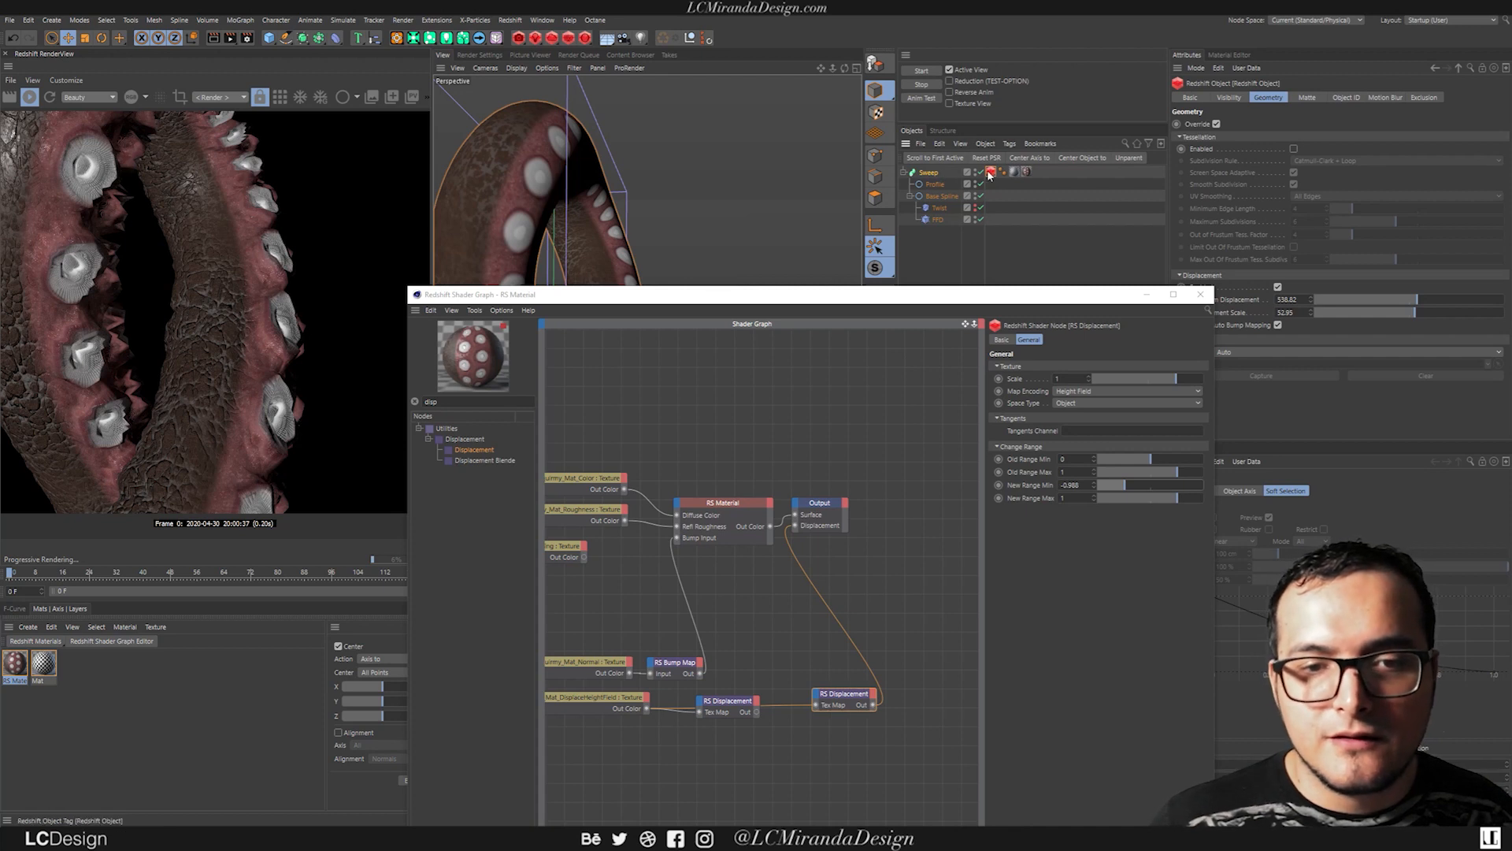
left_click(1294, 149)
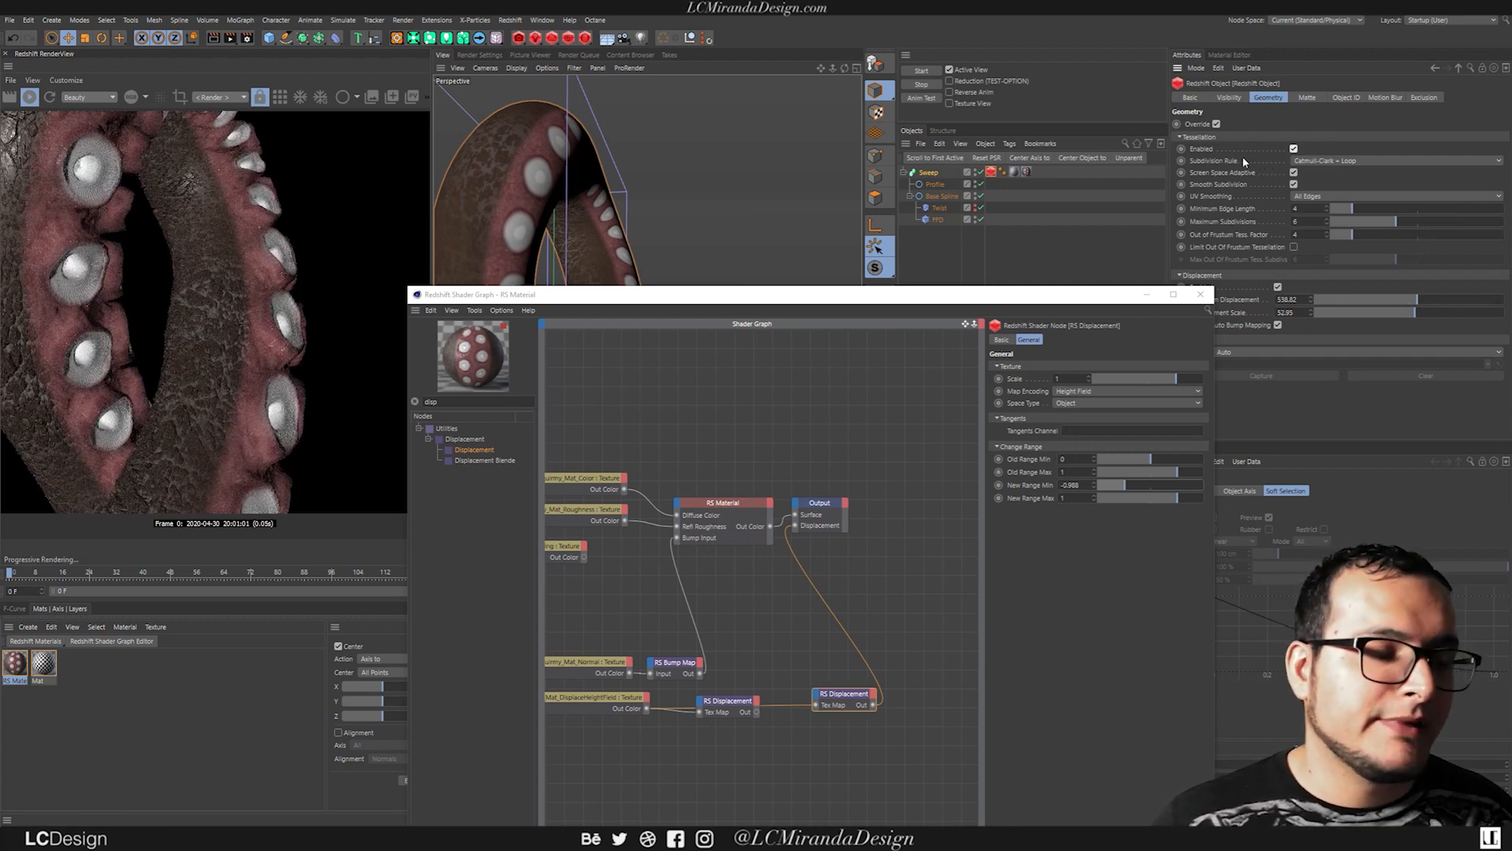
left_click_drag(595, 187, 545, 220, "alt")
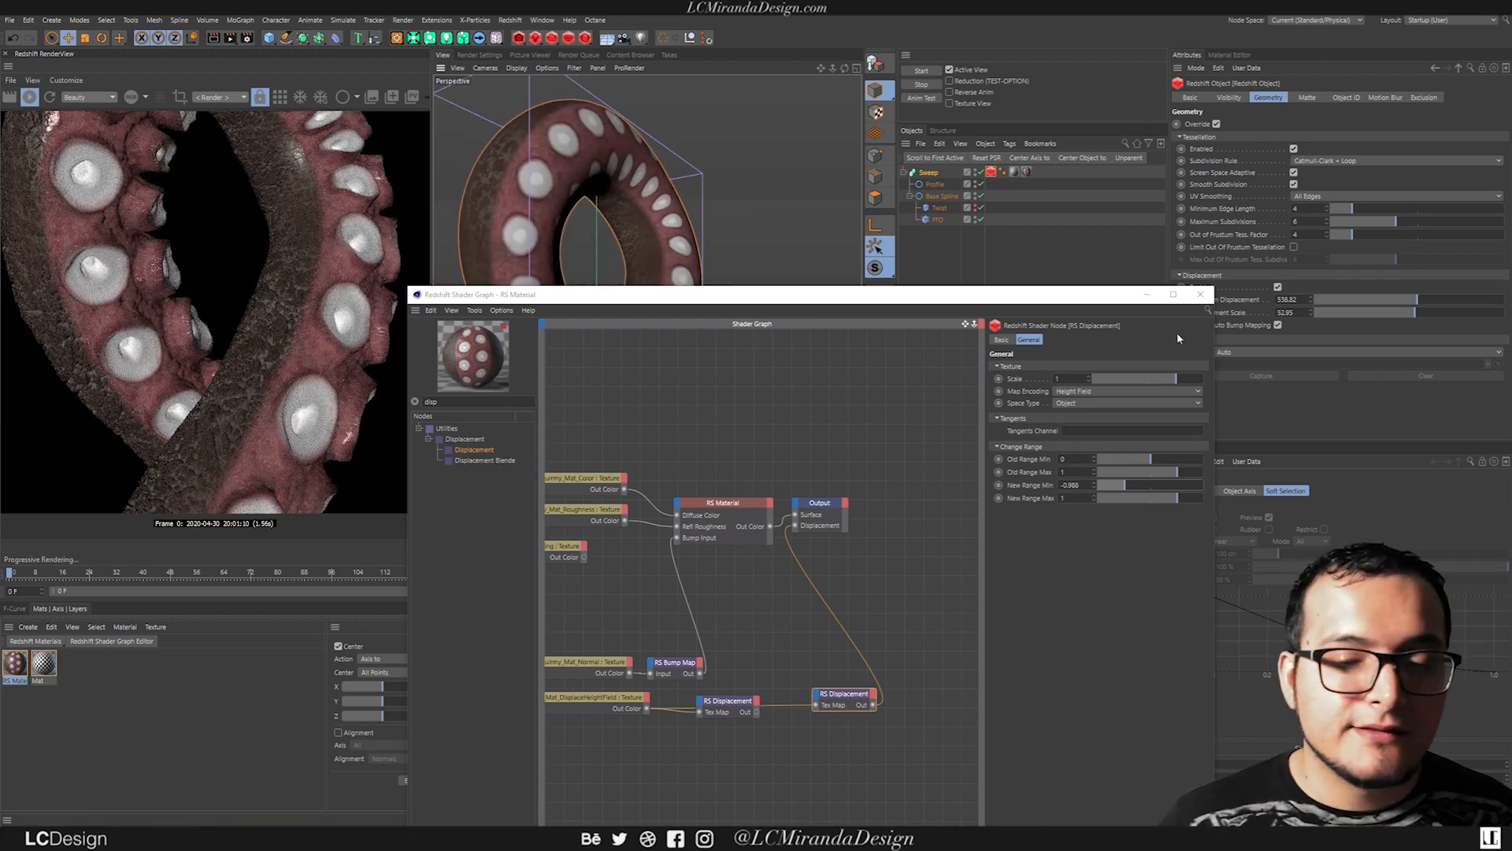
Step: Clear the shader graph out of the way and examine the displaced figure-eight tentacle as a whole from the front
left_click_drag(1016, 297, 1511, 197)
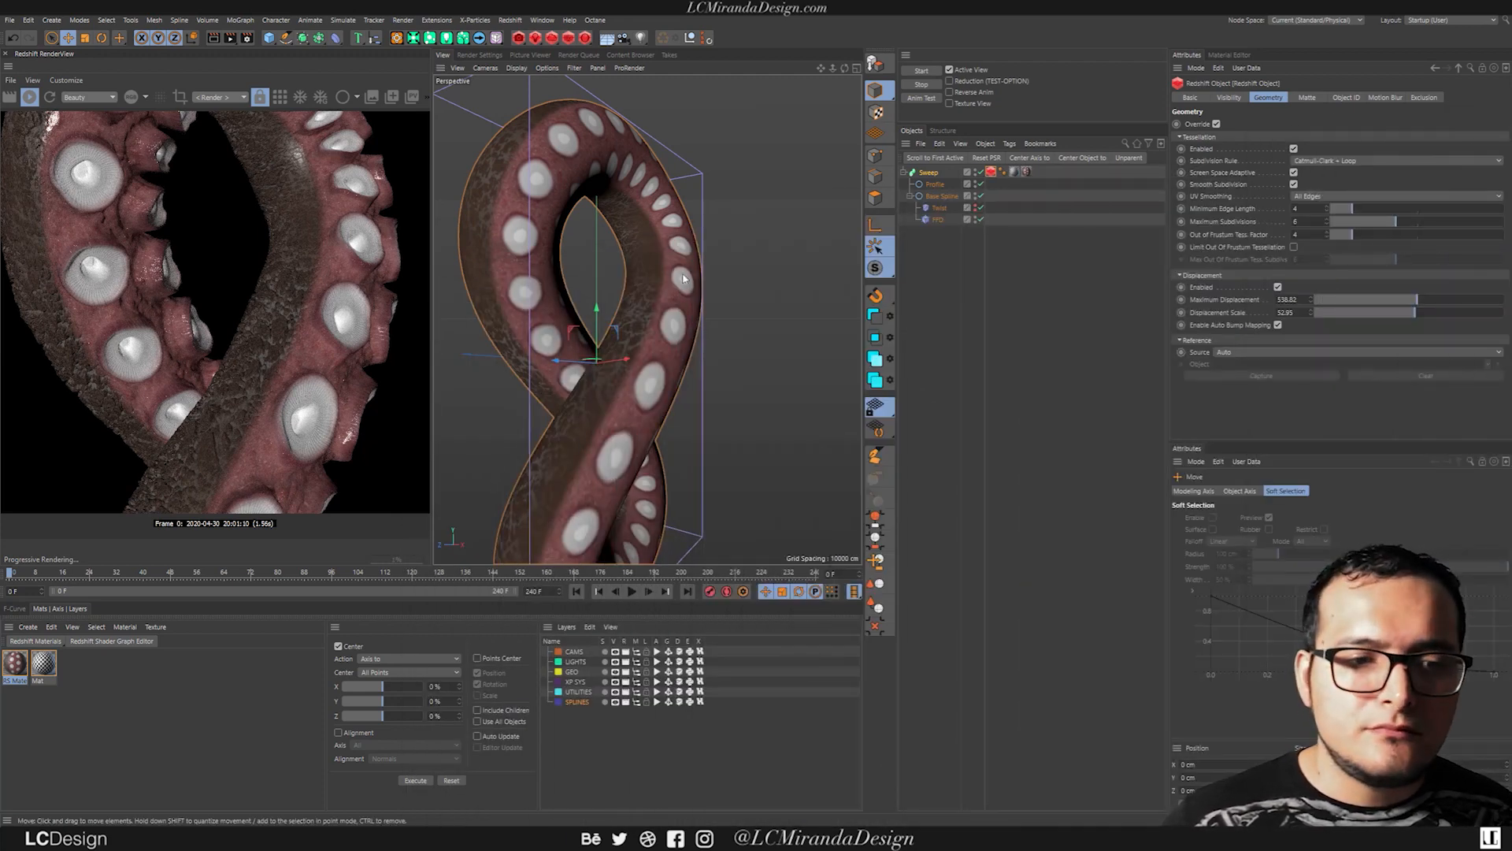
scroll(608, 347, "down", 3)
left_click_drag(594, 361, 559, 362, "alt")
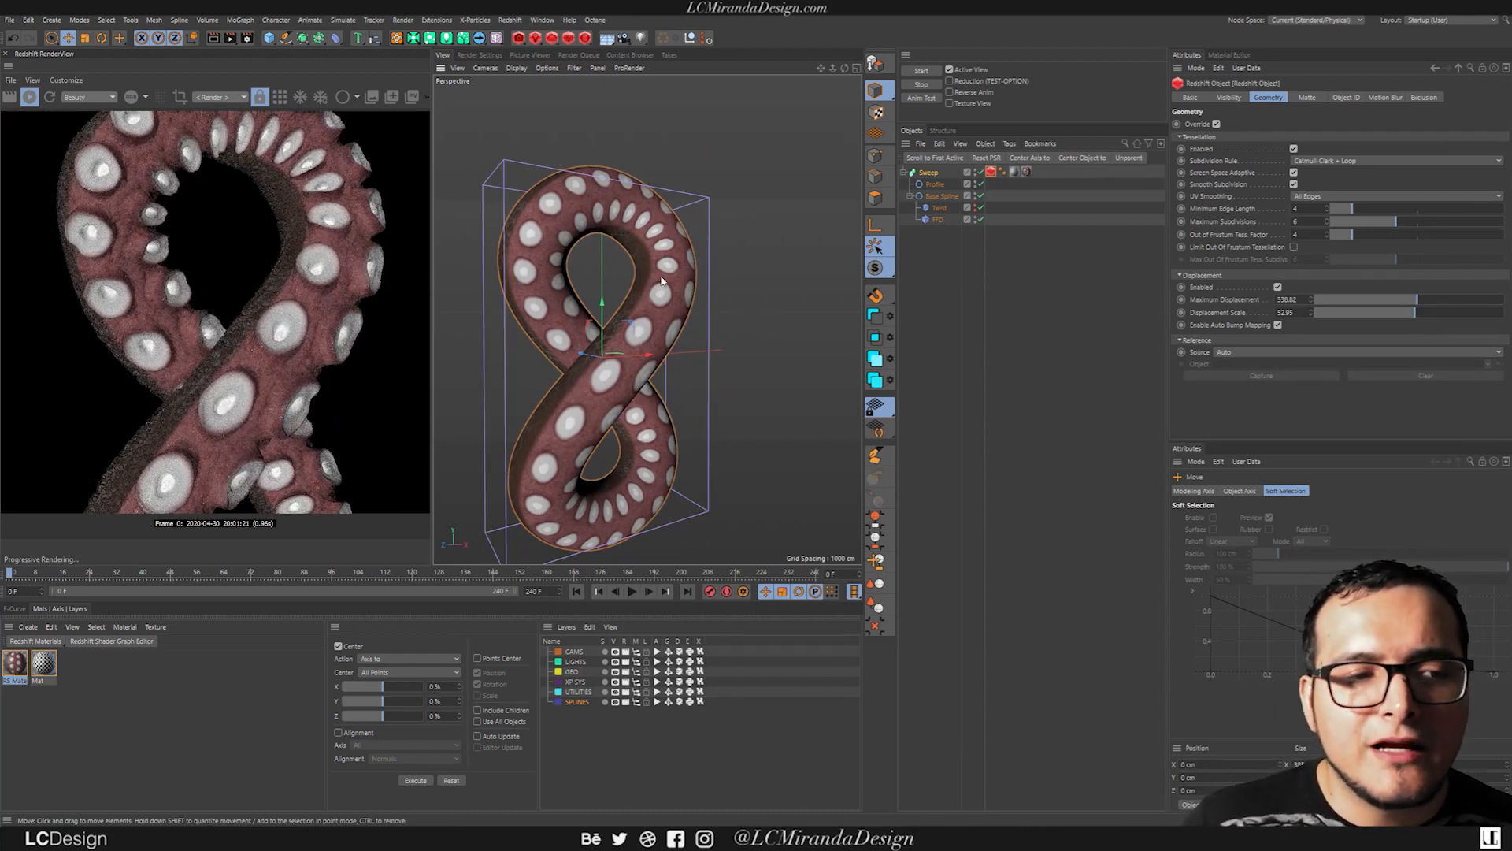
middle_click_drag(641, 297, 621, 310, "alt")
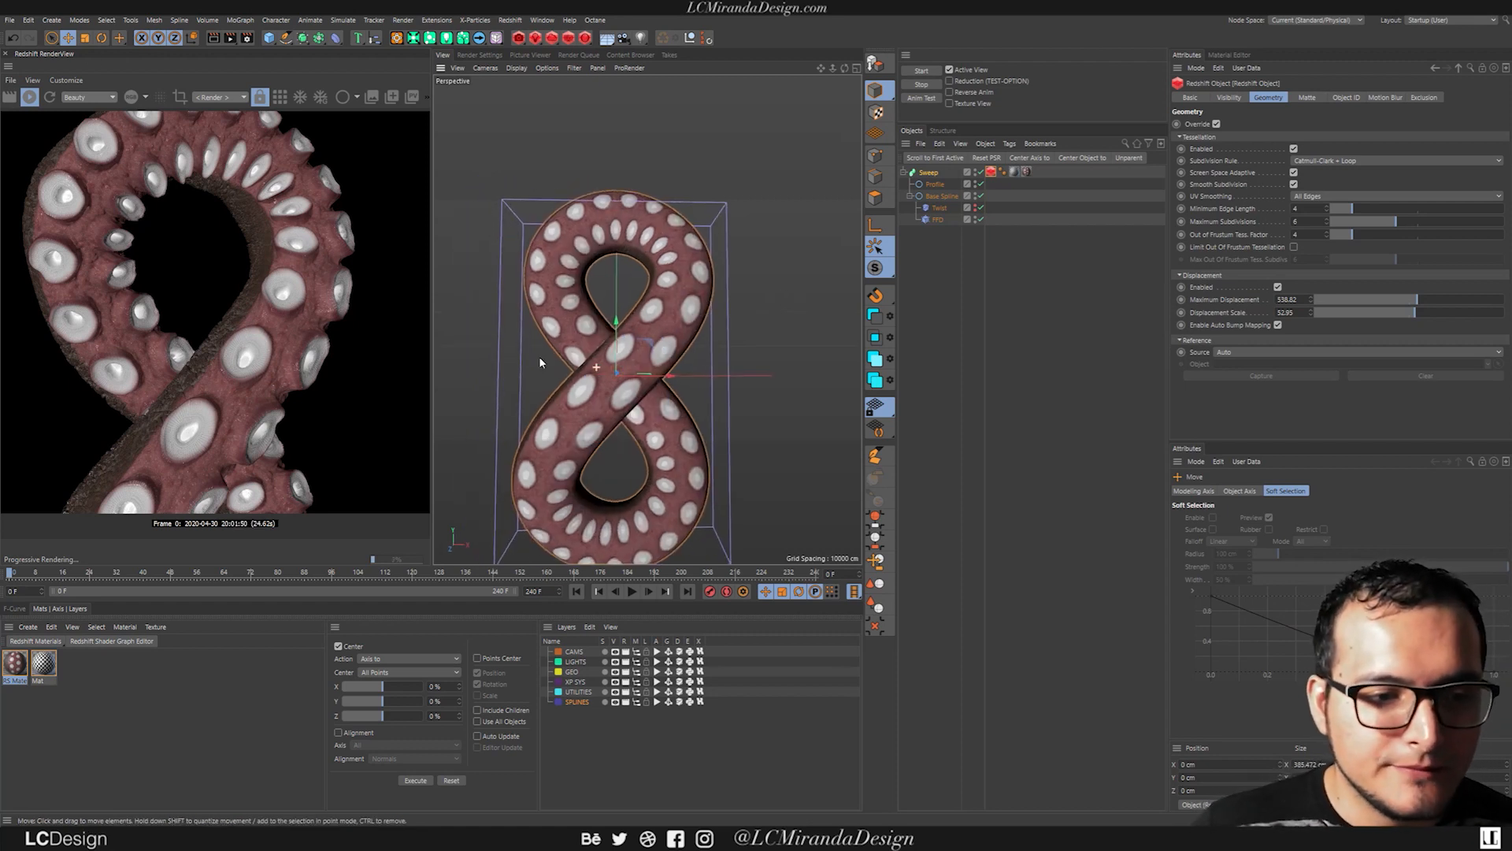
middle_click_drag(608, 370, 622, 344, "alt")
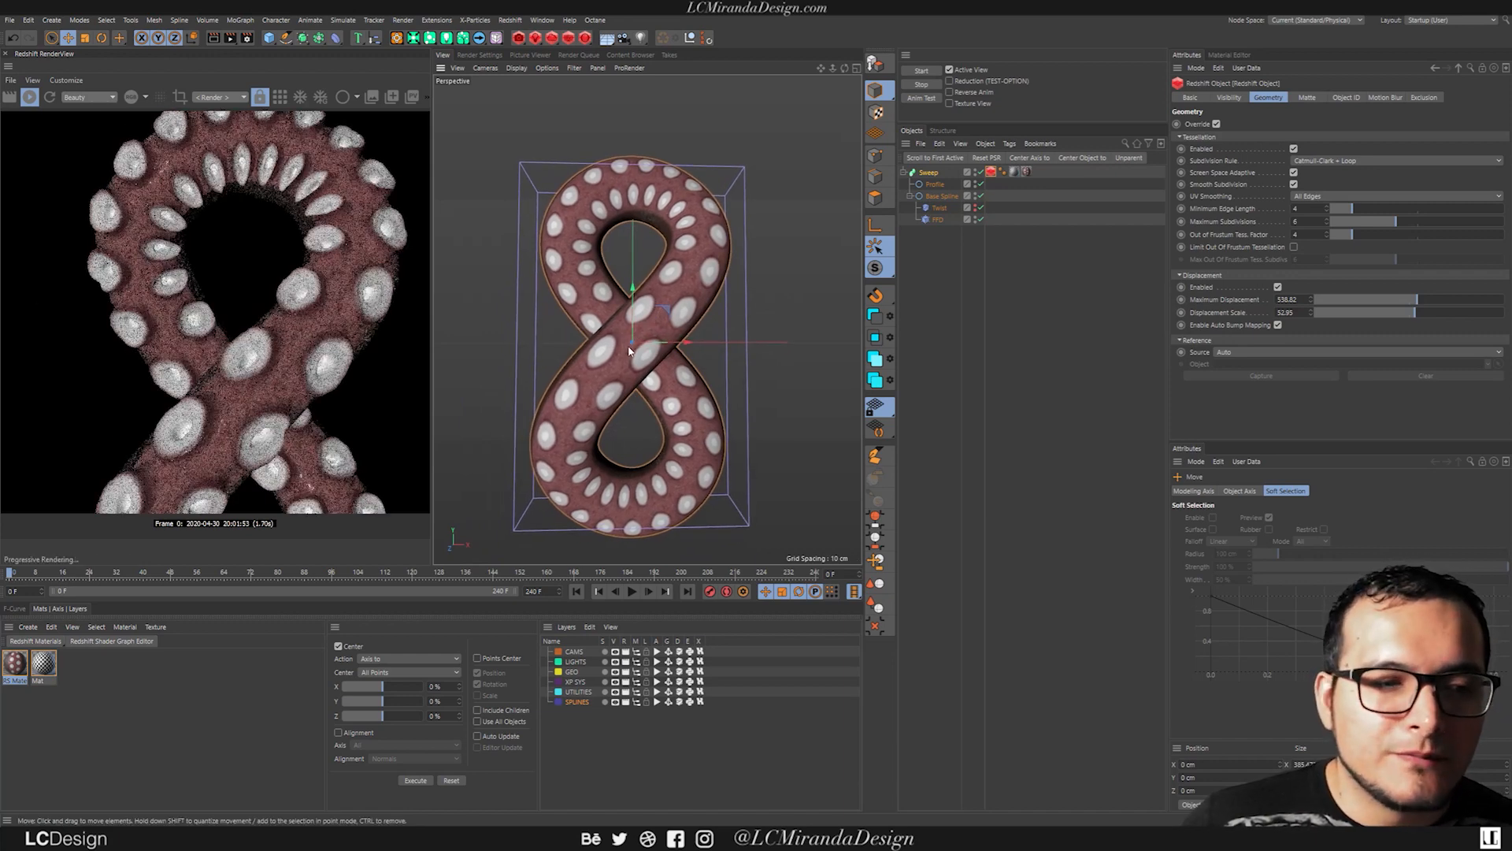
scroll(339, 322, "down", 5)
middle_click_drag(245, 348, 177, 359, "alt")
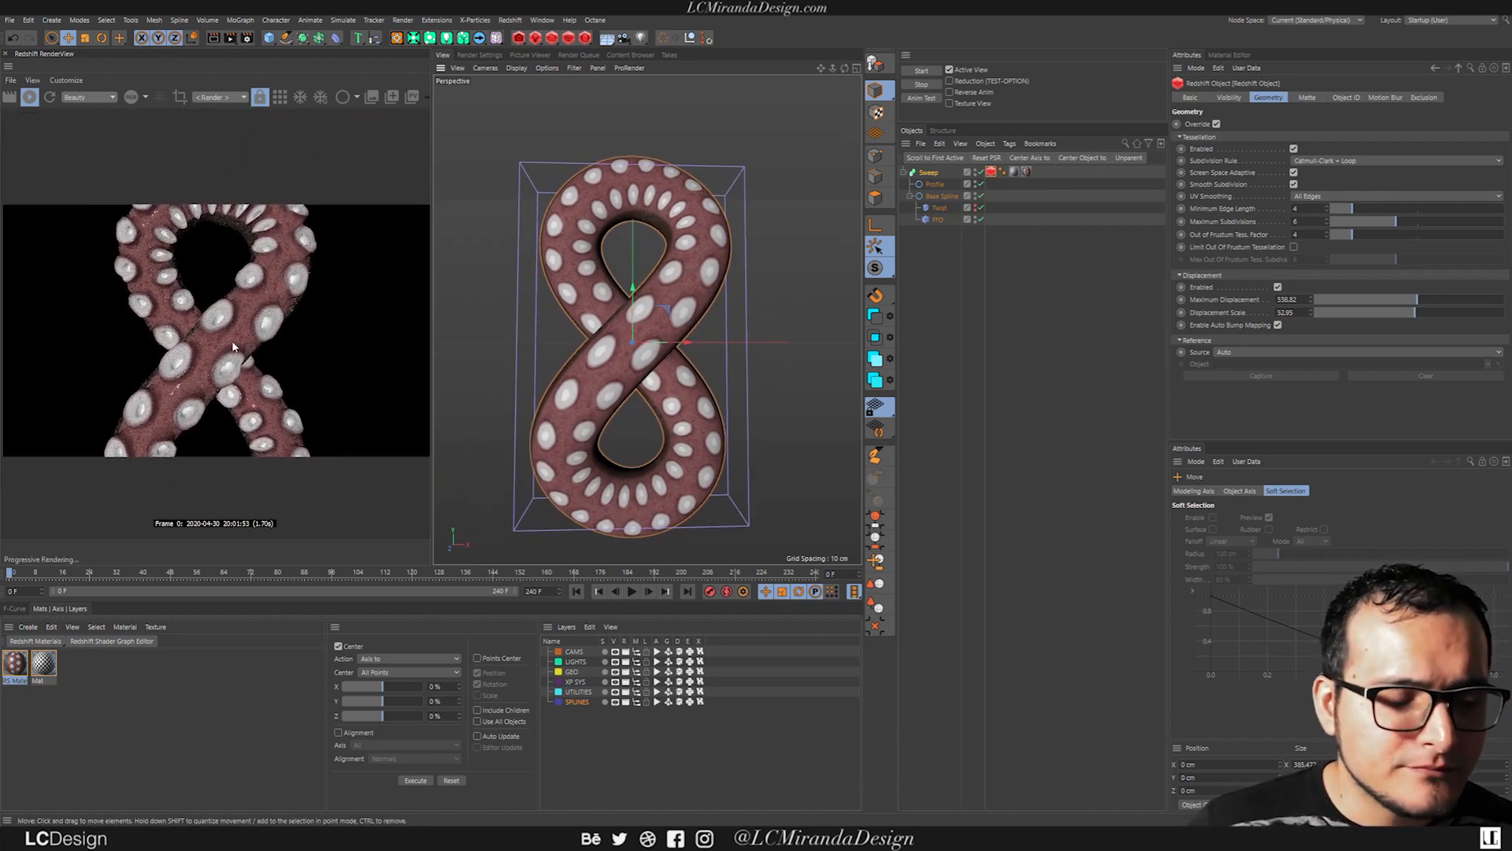
scroll(701, 348, "down", 3)
middle_click(688, 346)
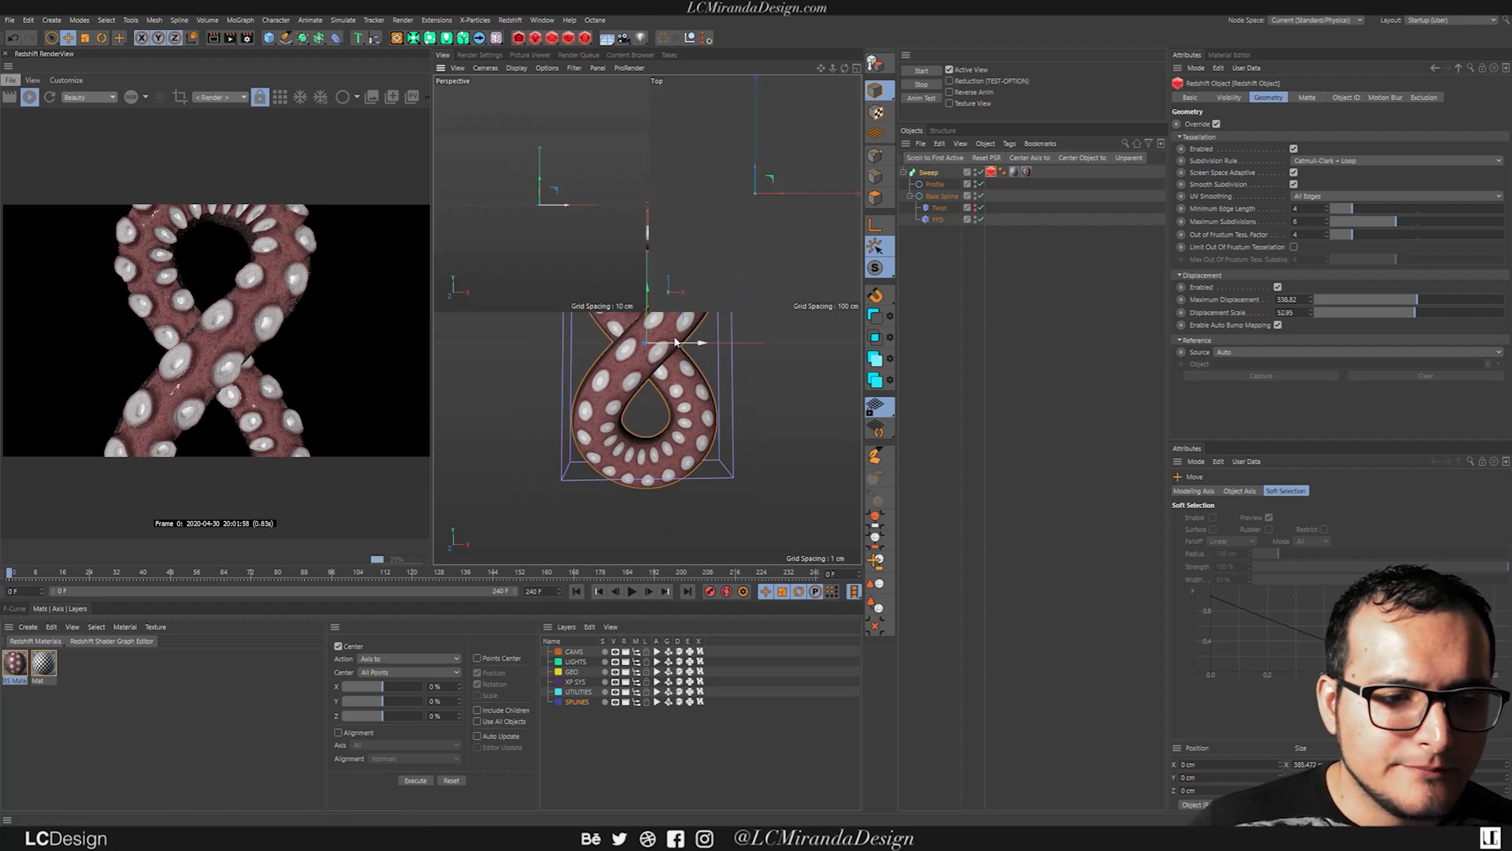
middle_click(630, 291)
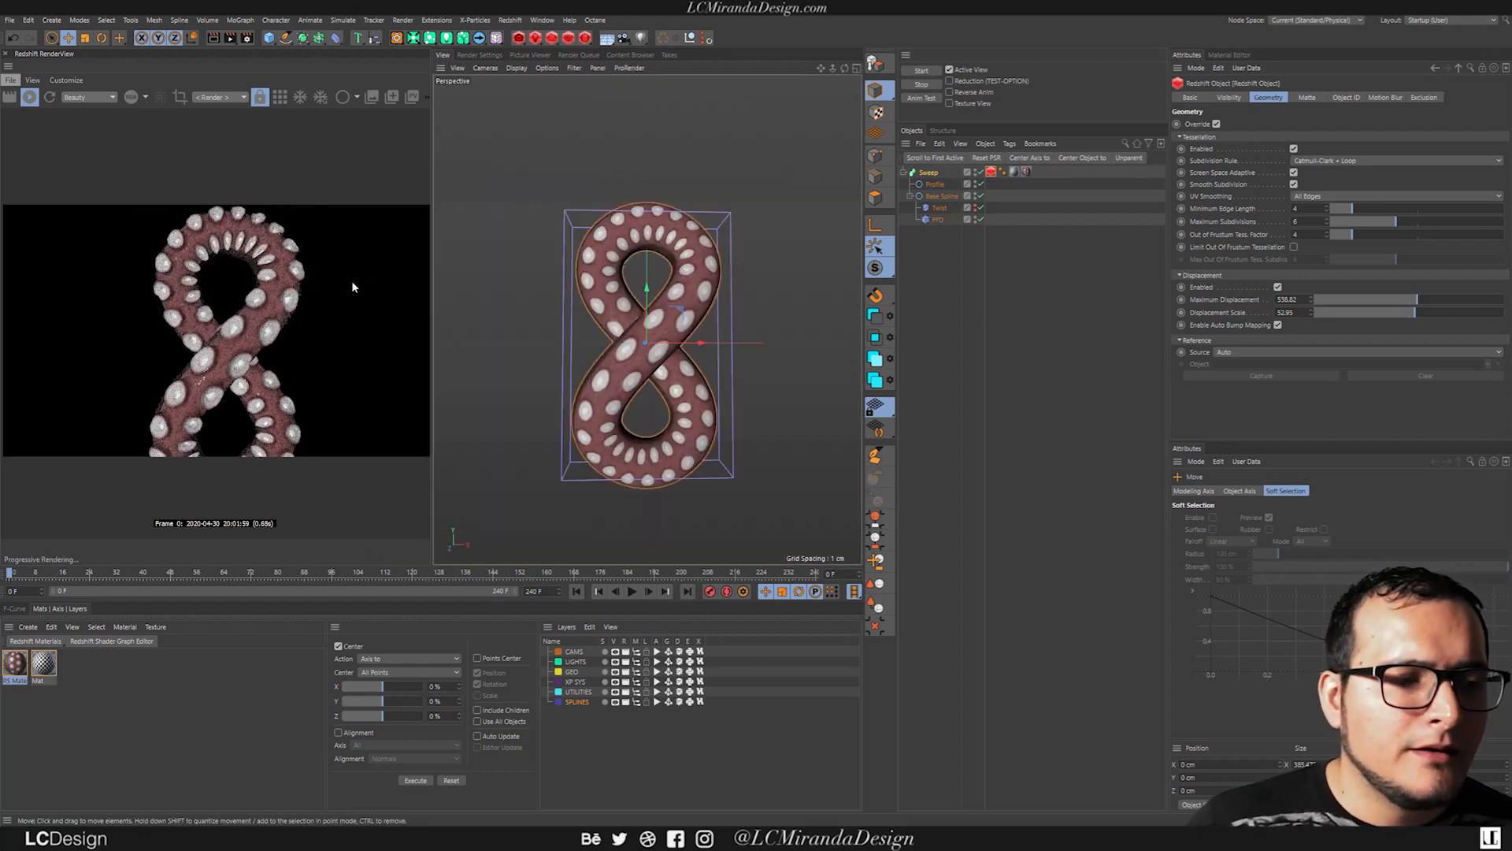
middle_click_drag(718, 312, 717, 301, "alt")
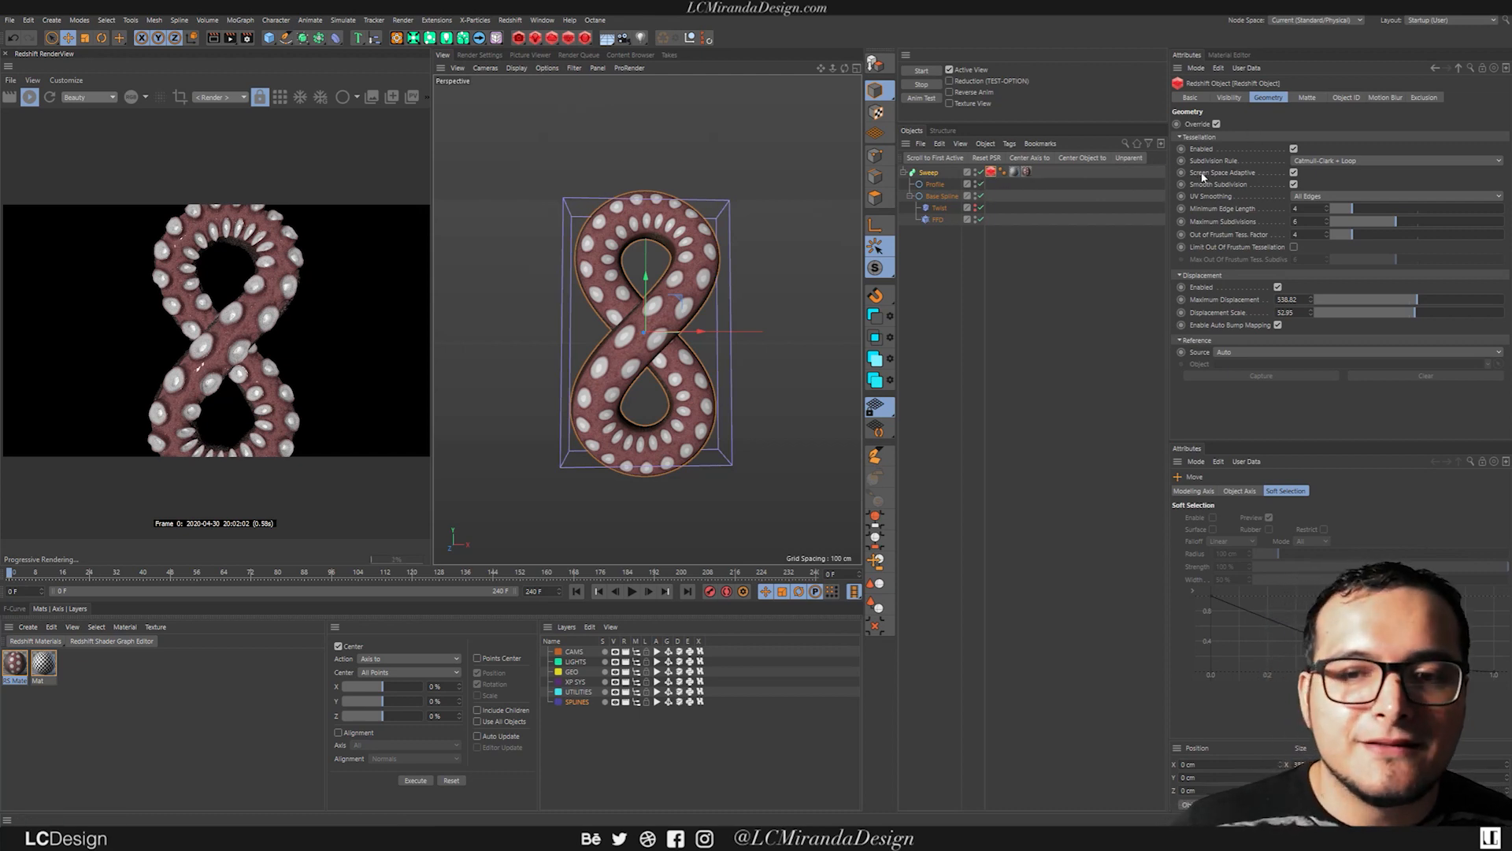
Step: Turn off Screen Space Adaptive in the Sweep's tessellation settings
left_click(1294, 173)
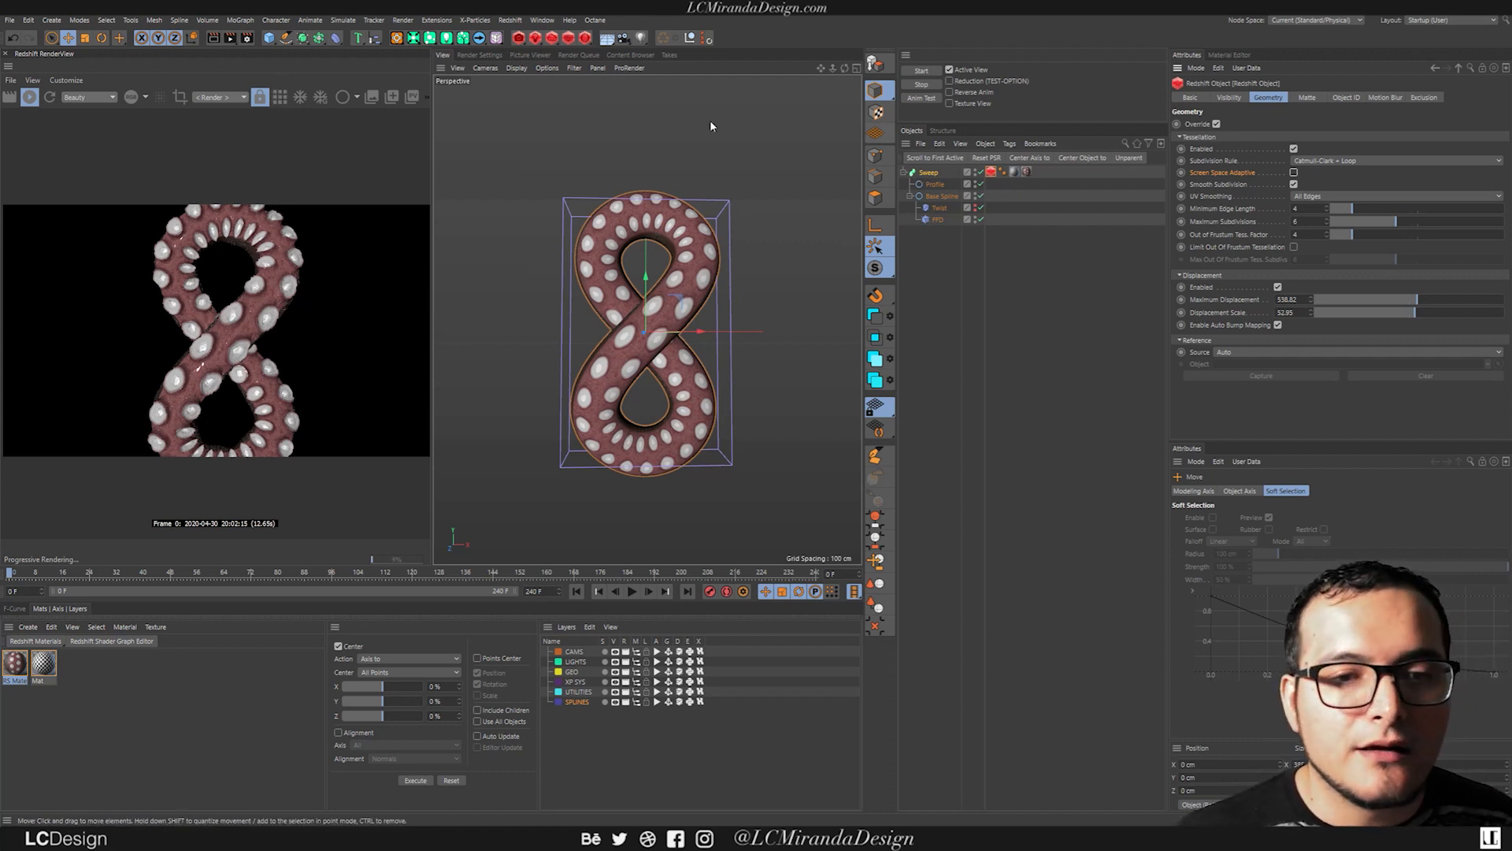
Step: Add a Redshift Area Light, rotate it to face upward and place it below the tentacle at about Y -466 cm, Z -44 cm
left_click(535, 37)
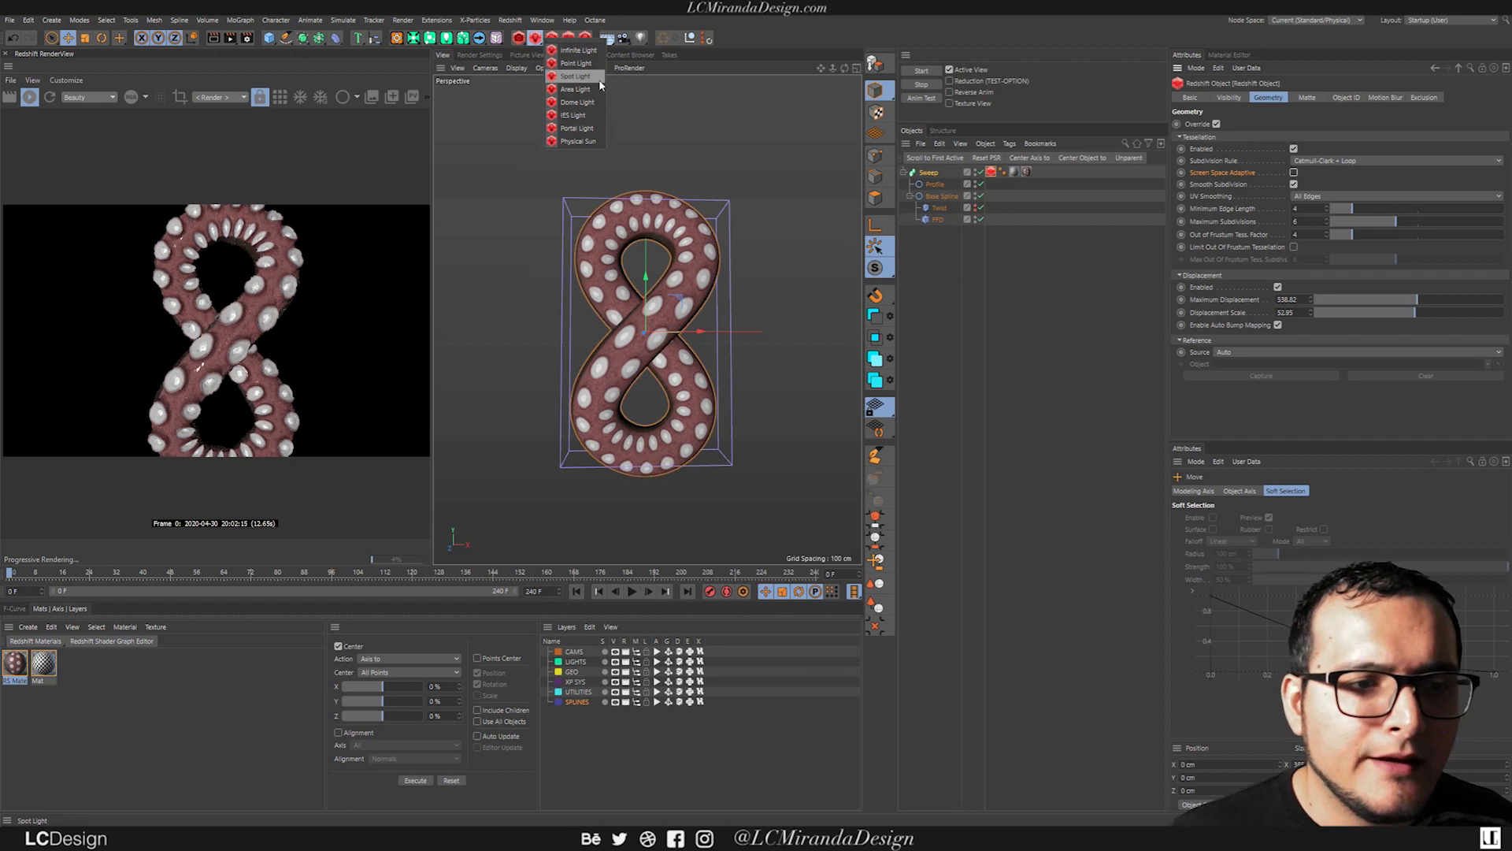
left_click(589, 91)
key("r")
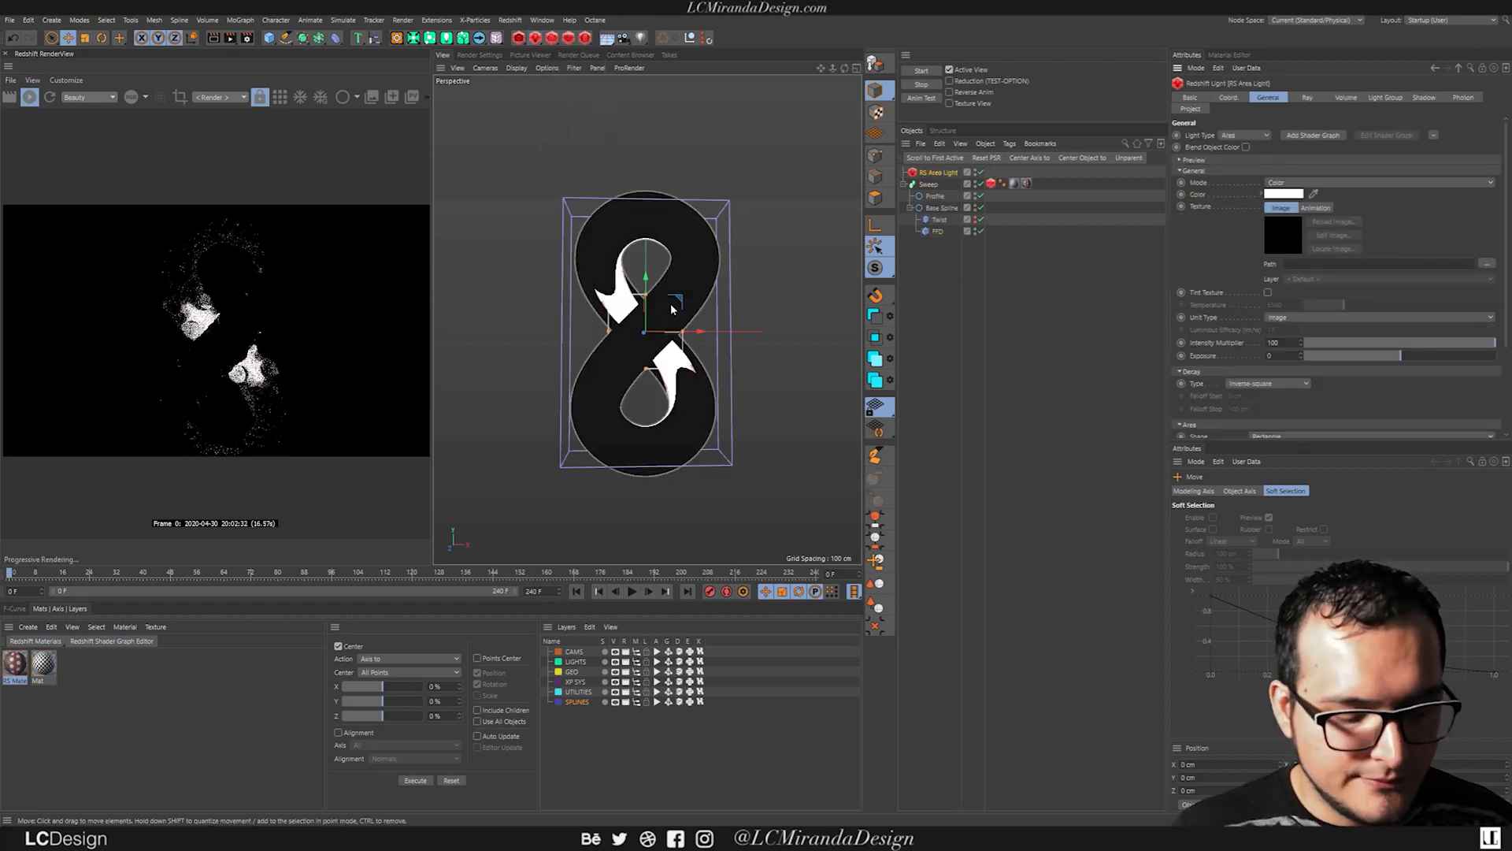
left_click_drag(677, 319, 638, 407)
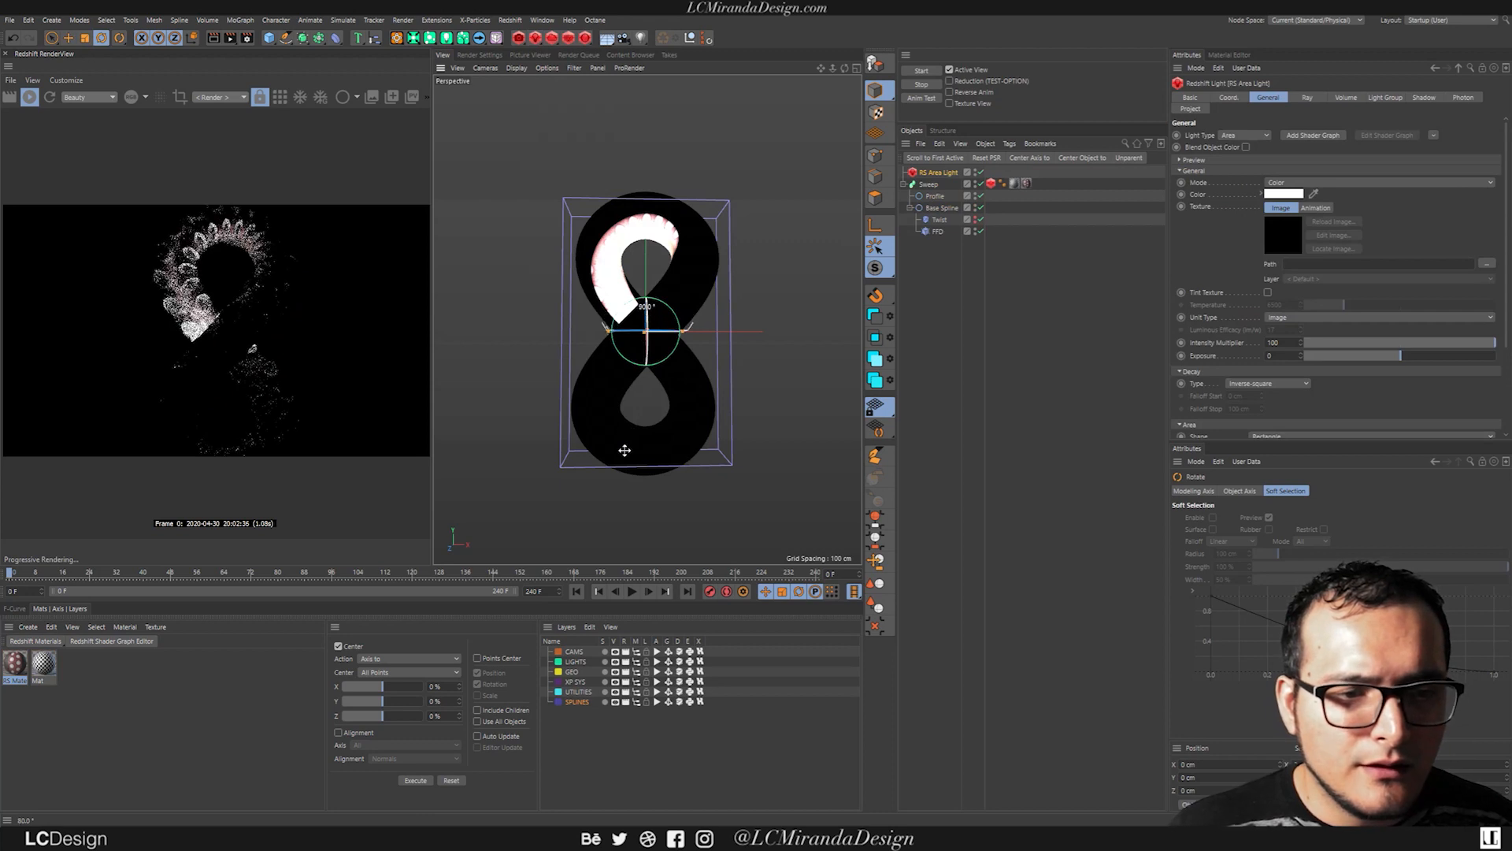
key("e")
left_click_drag(646, 277, 773, 505)
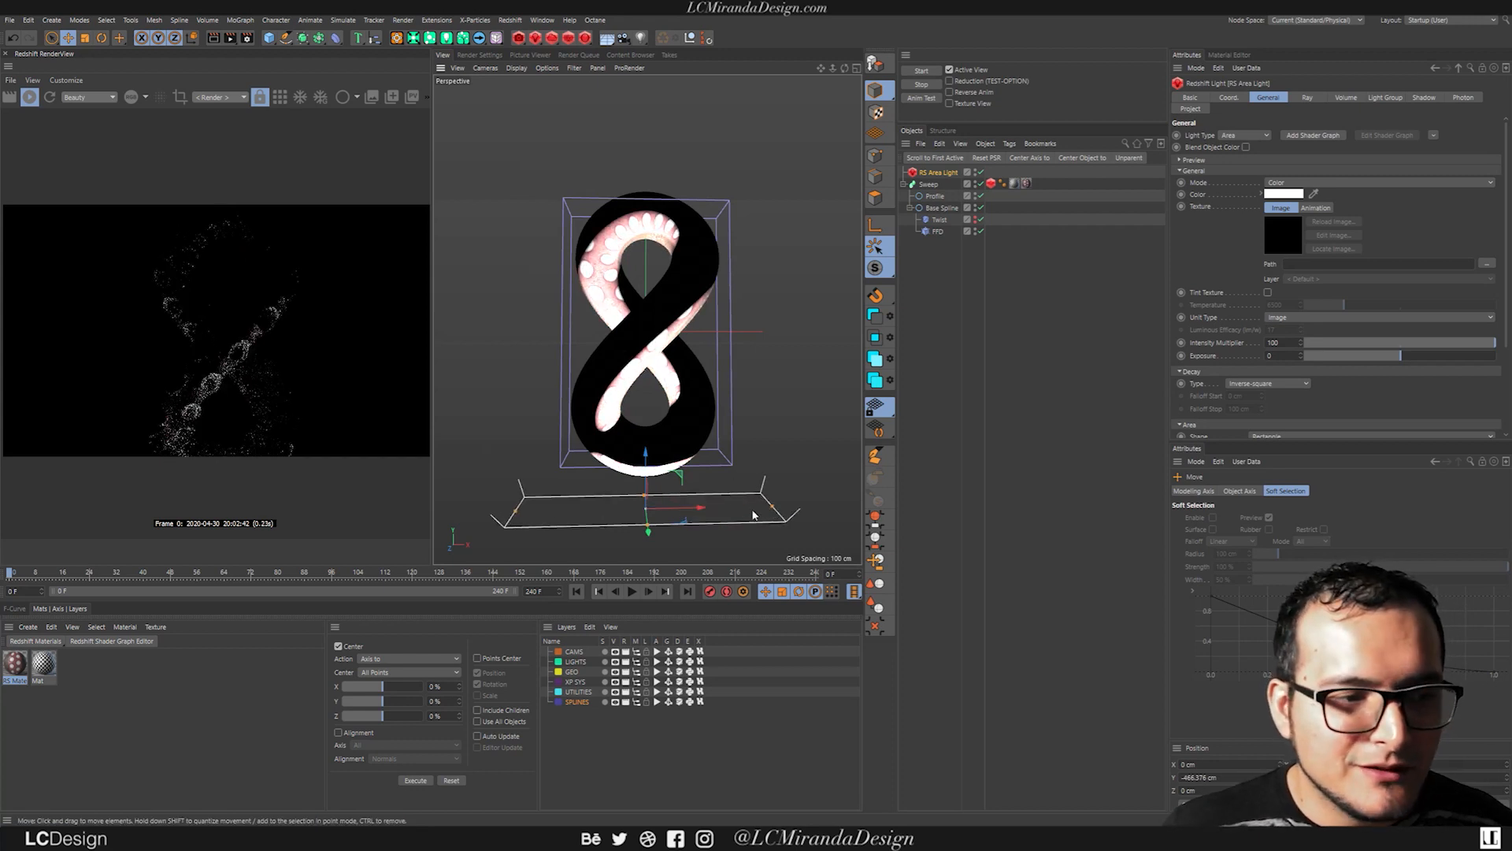
left_click_drag(654, 537, 650, 540)
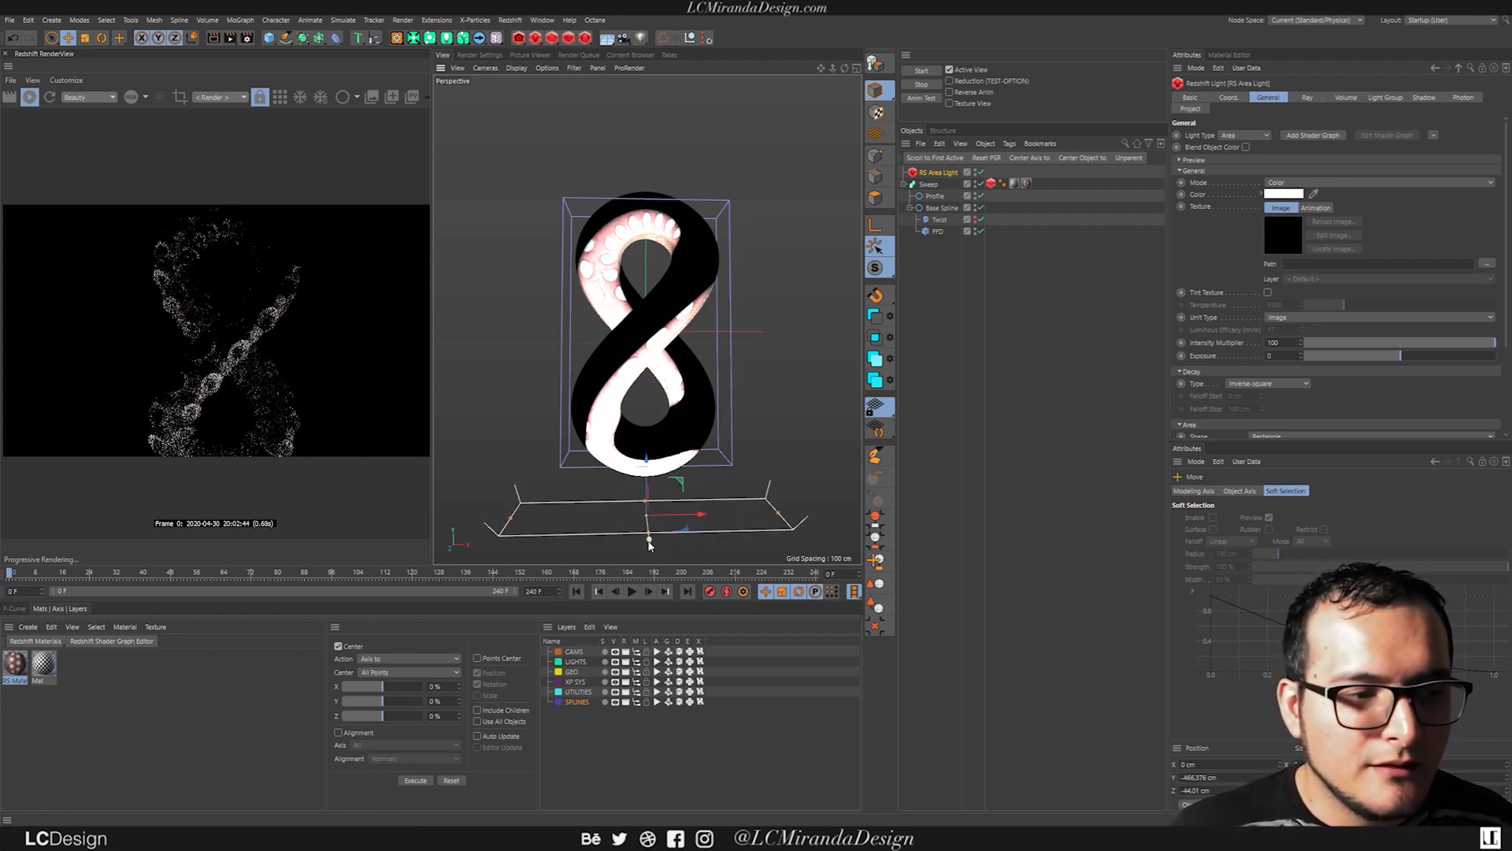
Step: Duplicate the area light to above the tentacle at about Y 492 cm and rotate the copy to face down
left_click_drag(646, 457, 692, 93, "ctrl")
key("r")
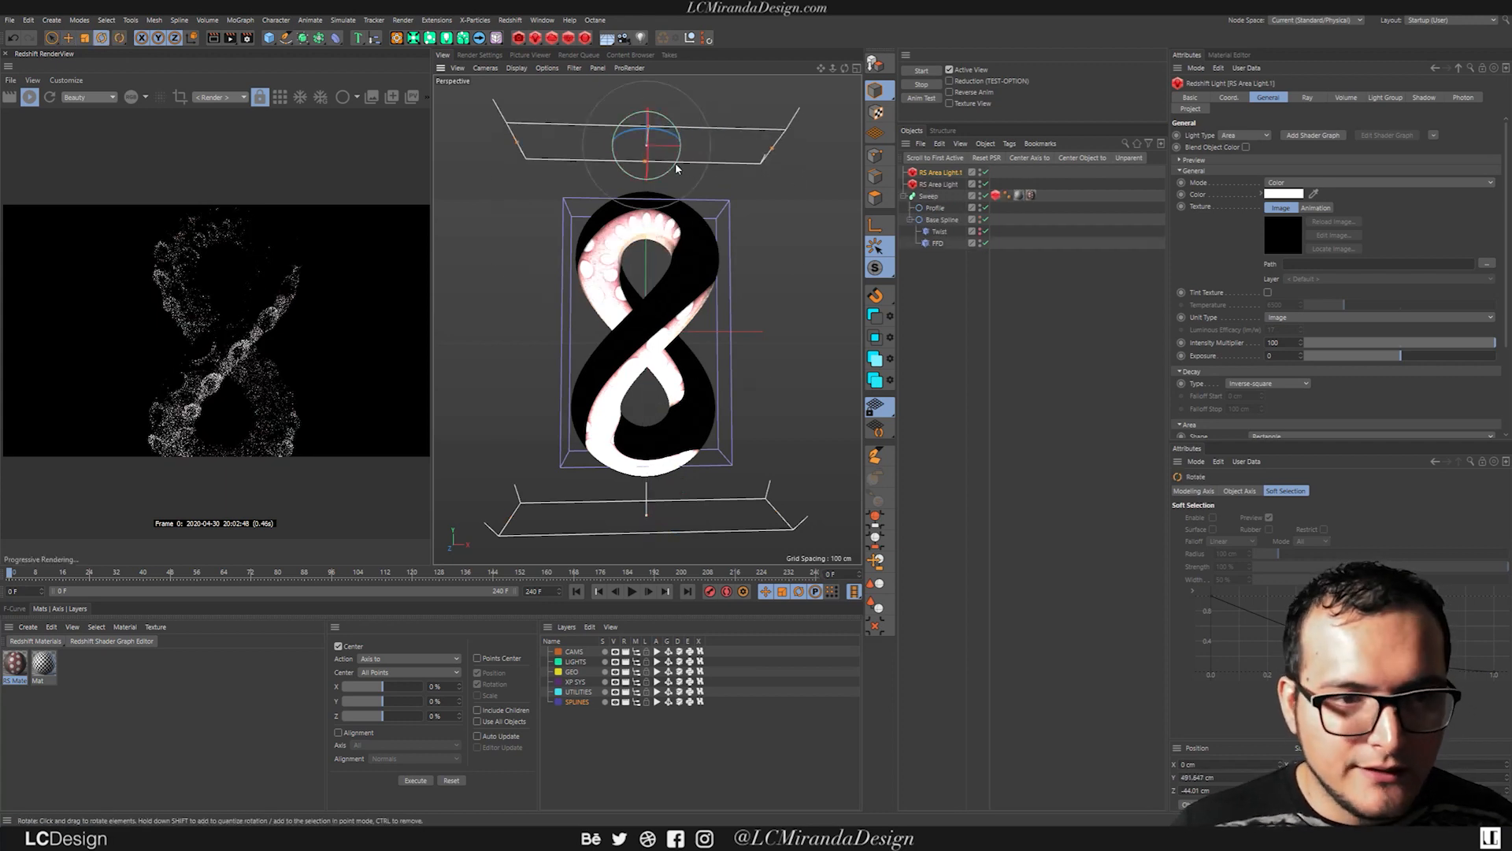
left_click_drag(675, 168, 630, 120)
key("ctrl+z")
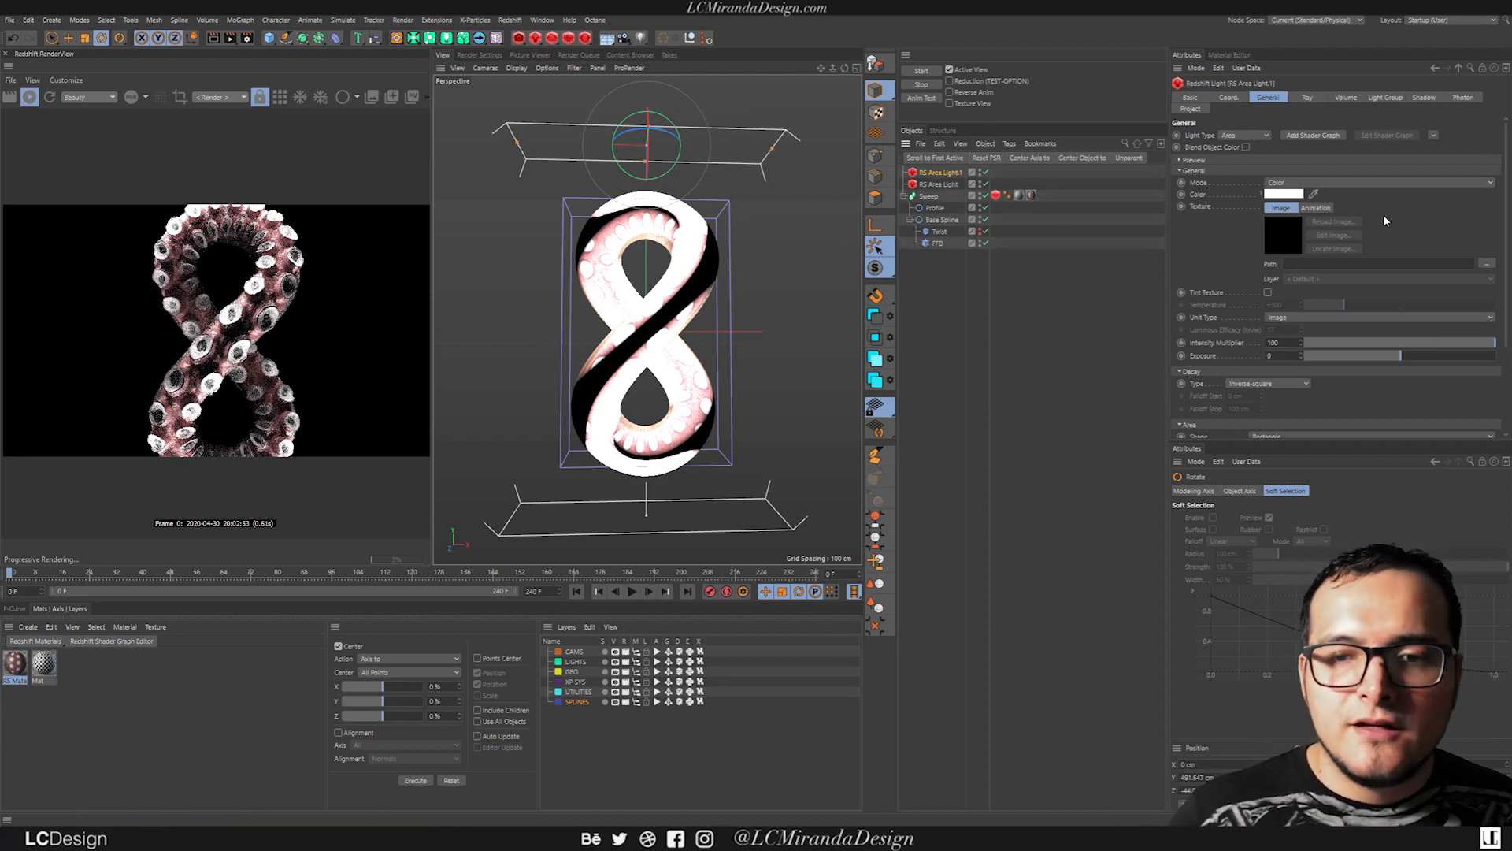
Step: Switch the upper area light's mode to Temperature and set its temperature to 18000
left_click(1331, 183)
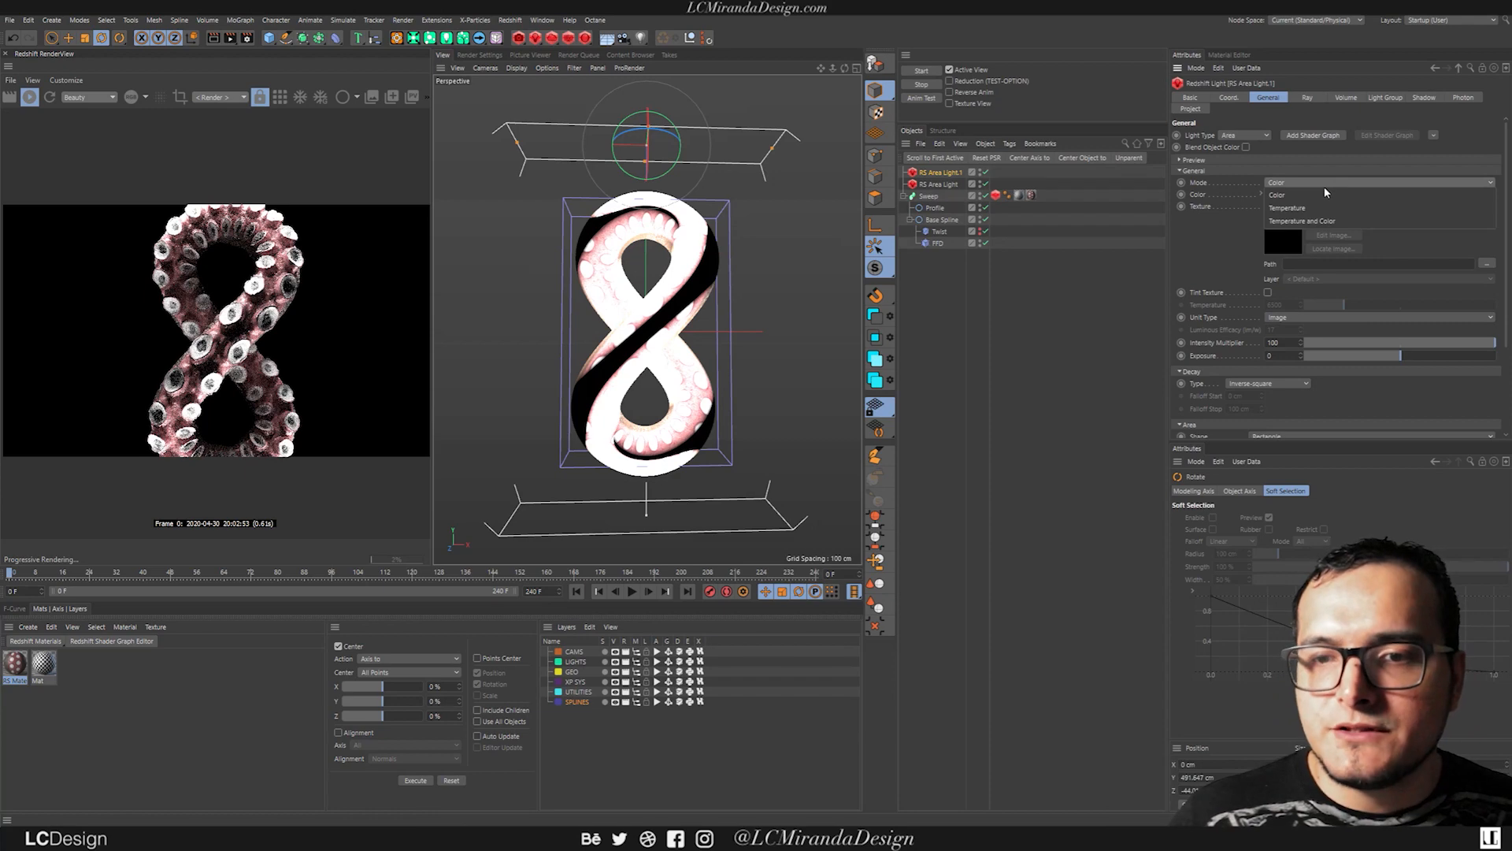
left_click(1323, 208)
left_click_drag(1349, 306, 1440, 310)
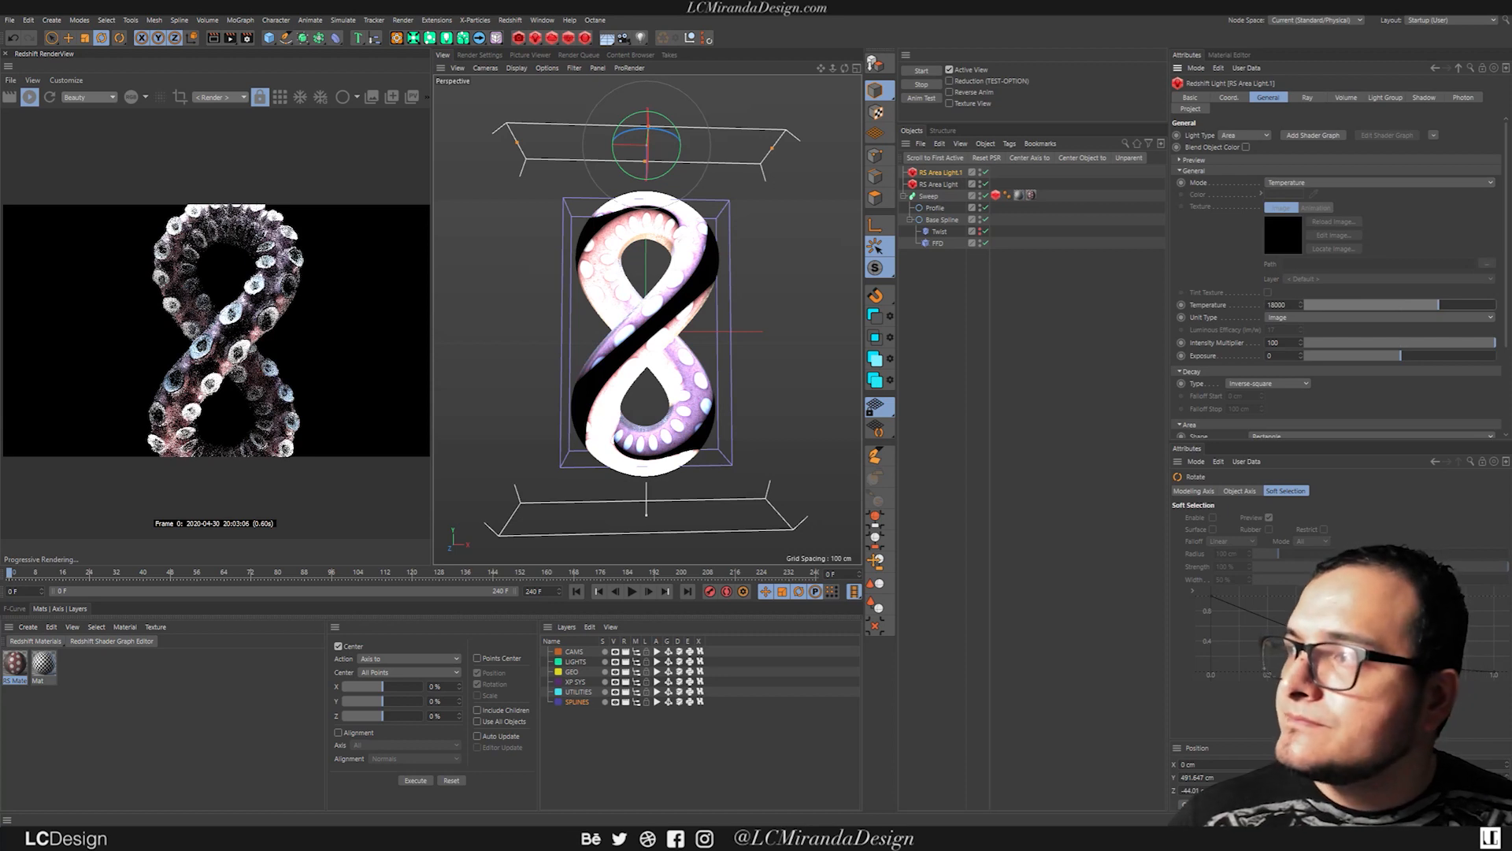
Step: Switch the lower area light's mode to Temperature with a warm value of about 3857
left_click(935, 185)
left_click(1306, 183)
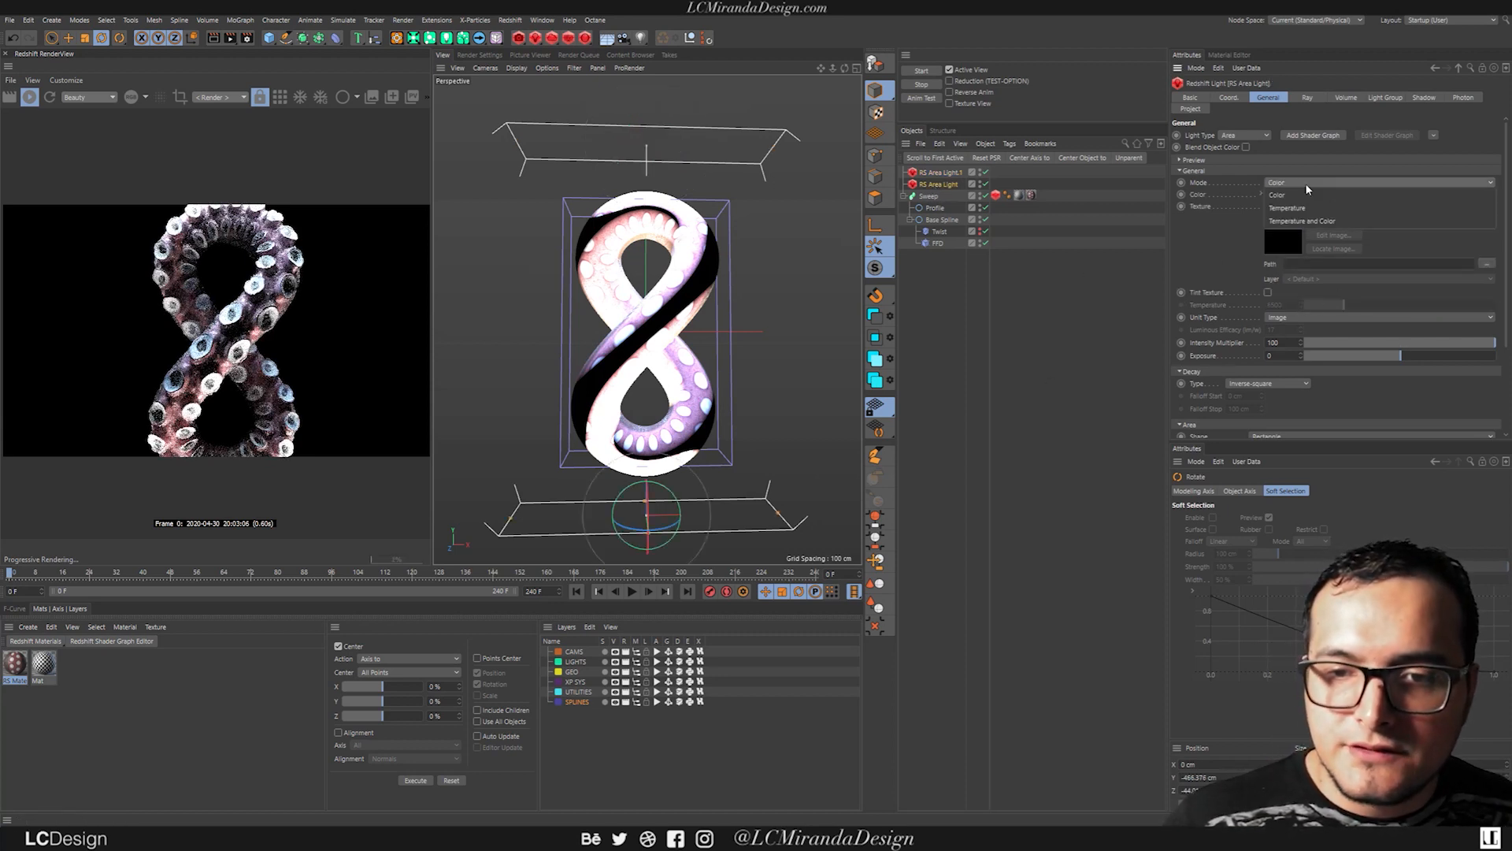
left_click(1284, 209)
left_click_drag(1372, 305, 1323, 307)
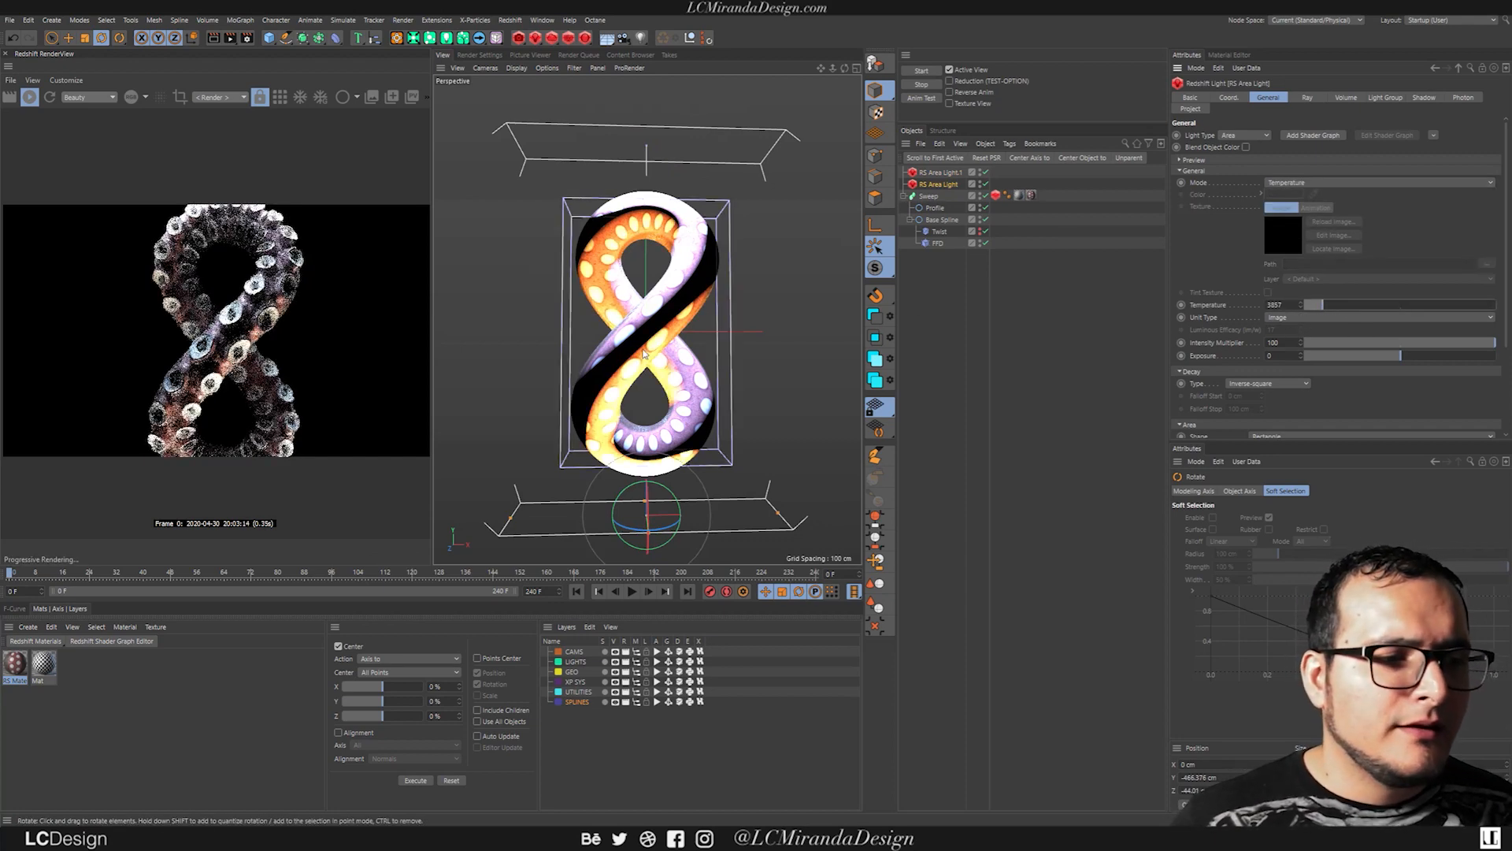
scroll(636, 361, "down", 3)
middle_click_drag(636, 361, 647, 329, "alt")
scroll(656, 341, "up", 1)
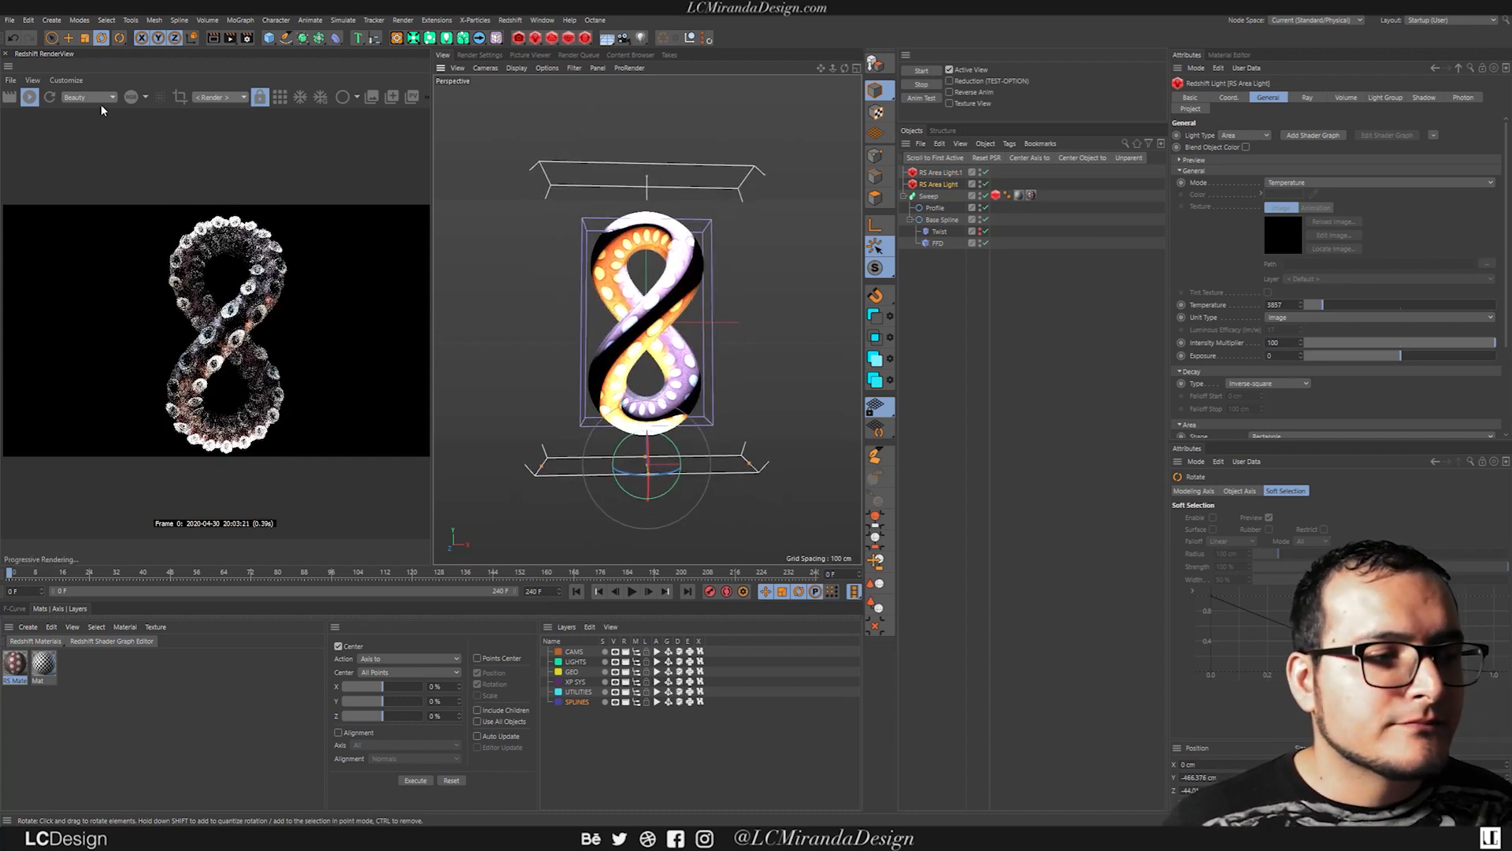
Step: Add a Sub Surface Scatter AOV to the Redshift render settings through the AOV Manager
left_click(478, 55)
left_click(464, 132)
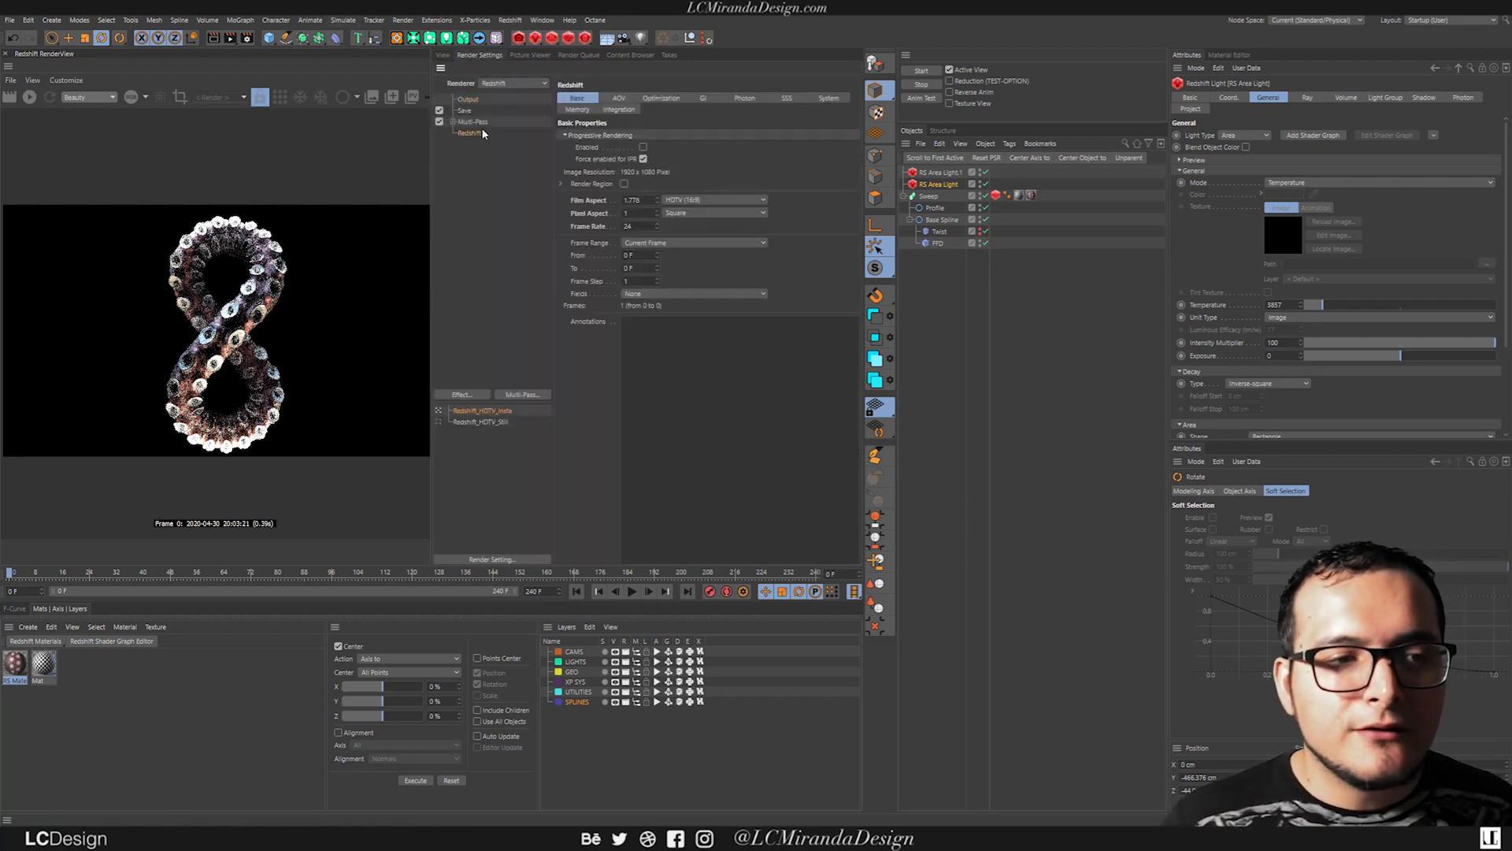
left_click(619, 98)
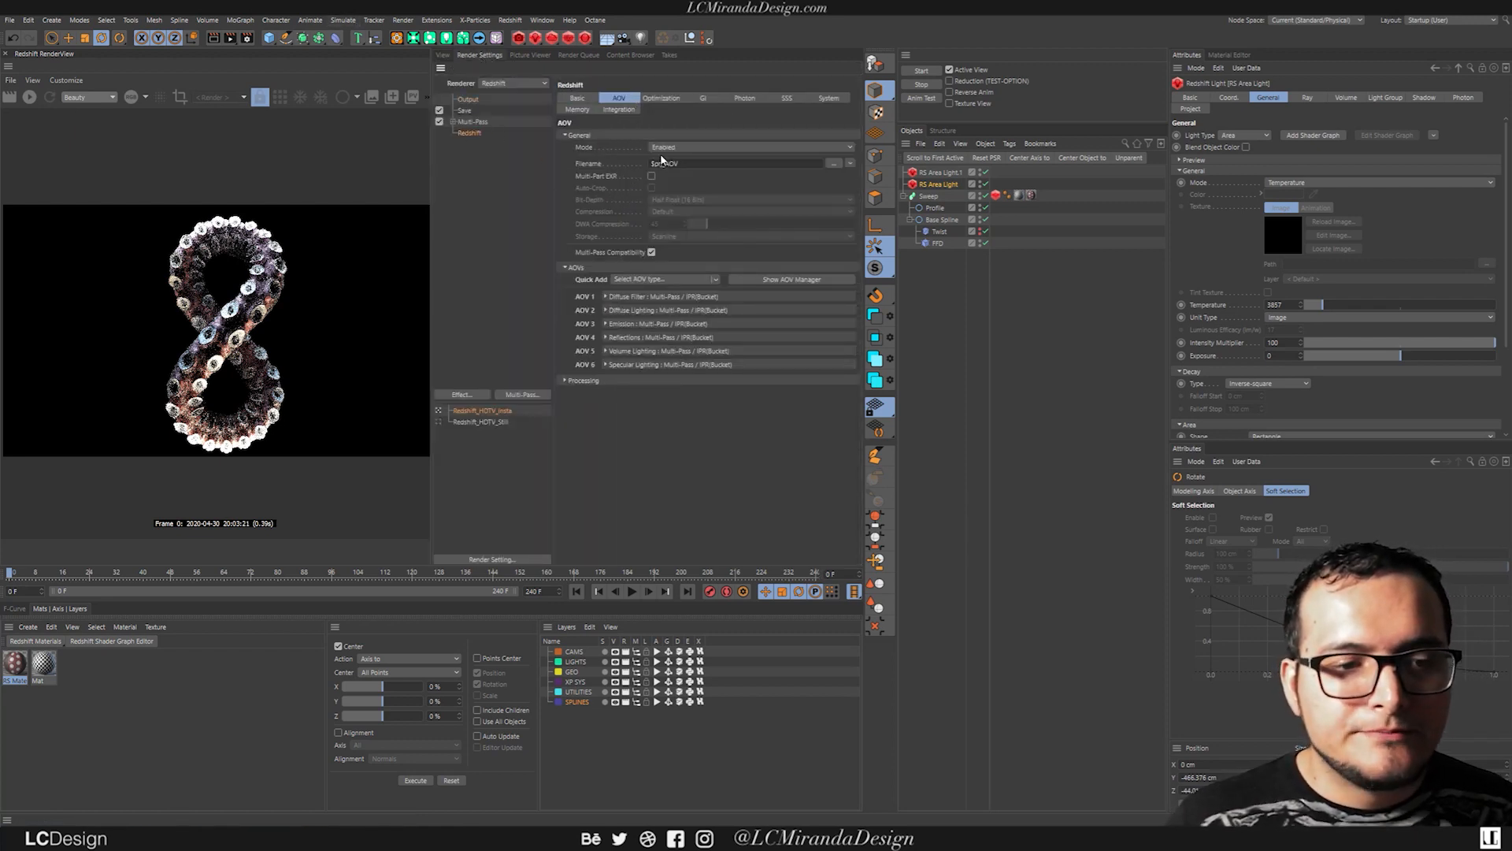
left_click(777, 278)
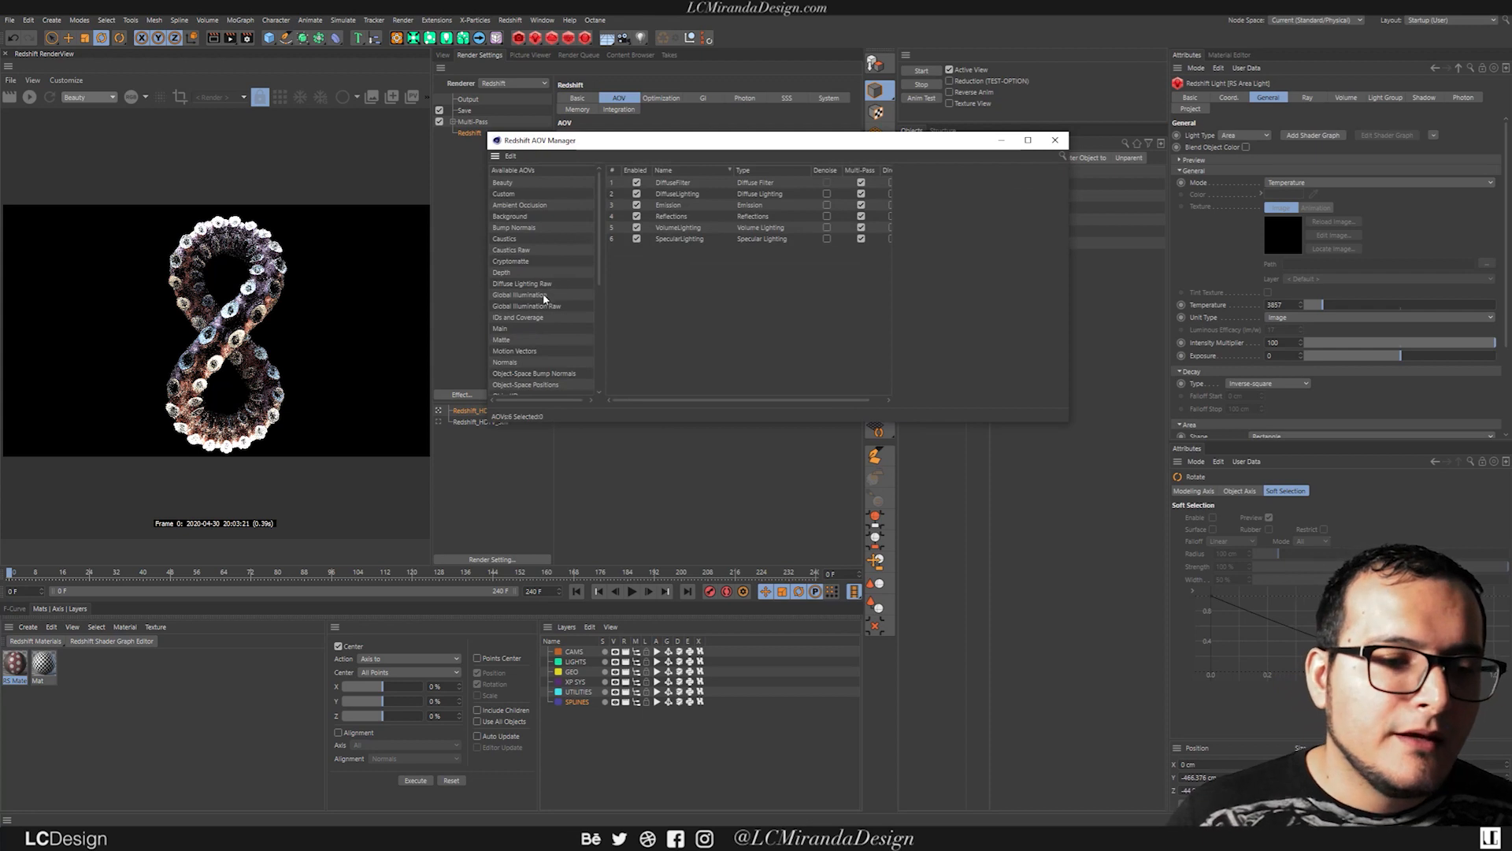
left_click_drag(597, 265, 598, 362)
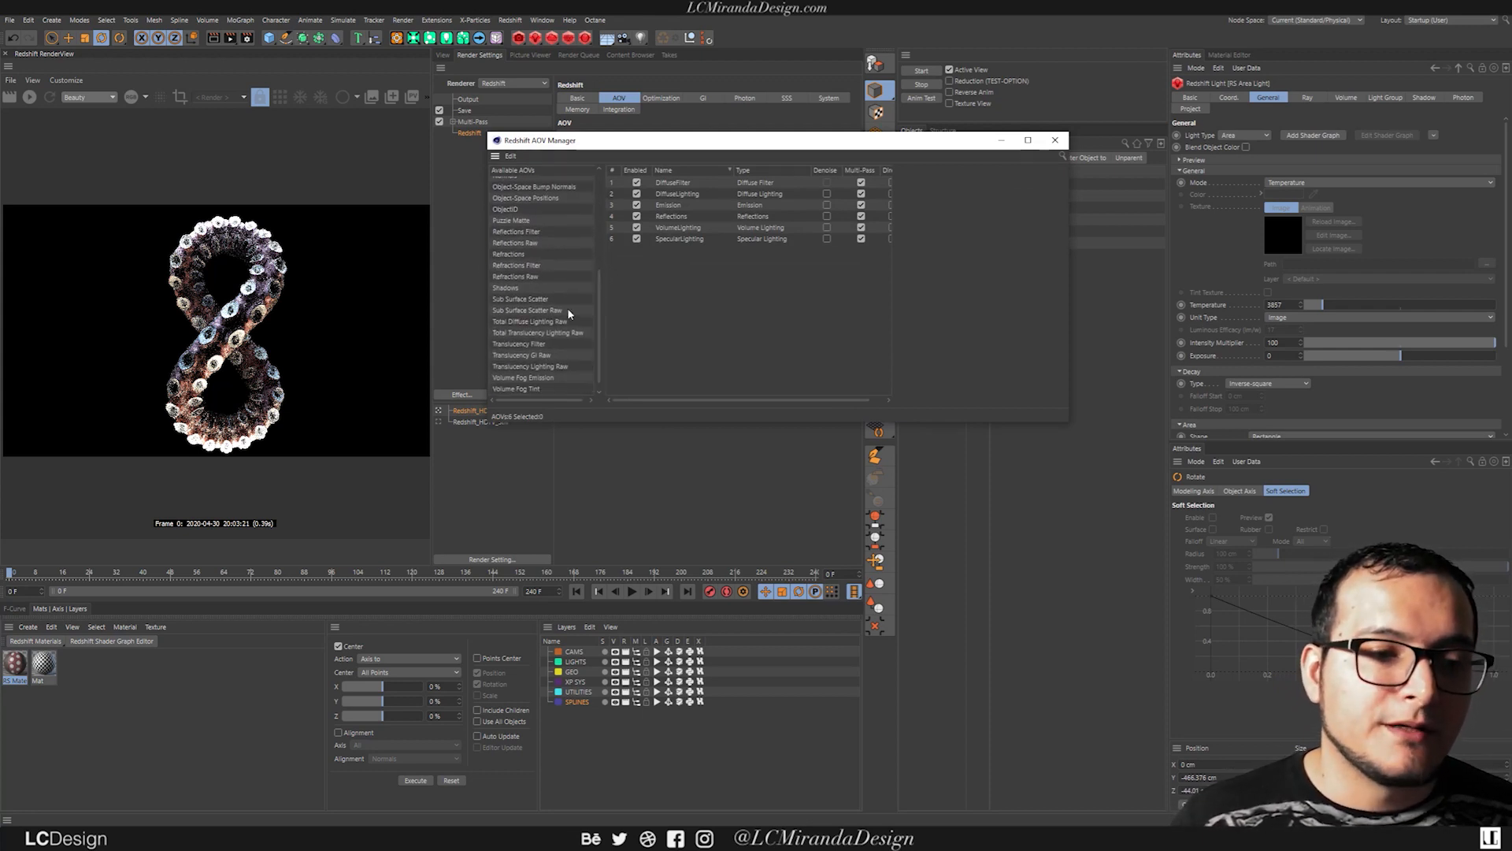
left_click_drag(539, 301, 706, 281)
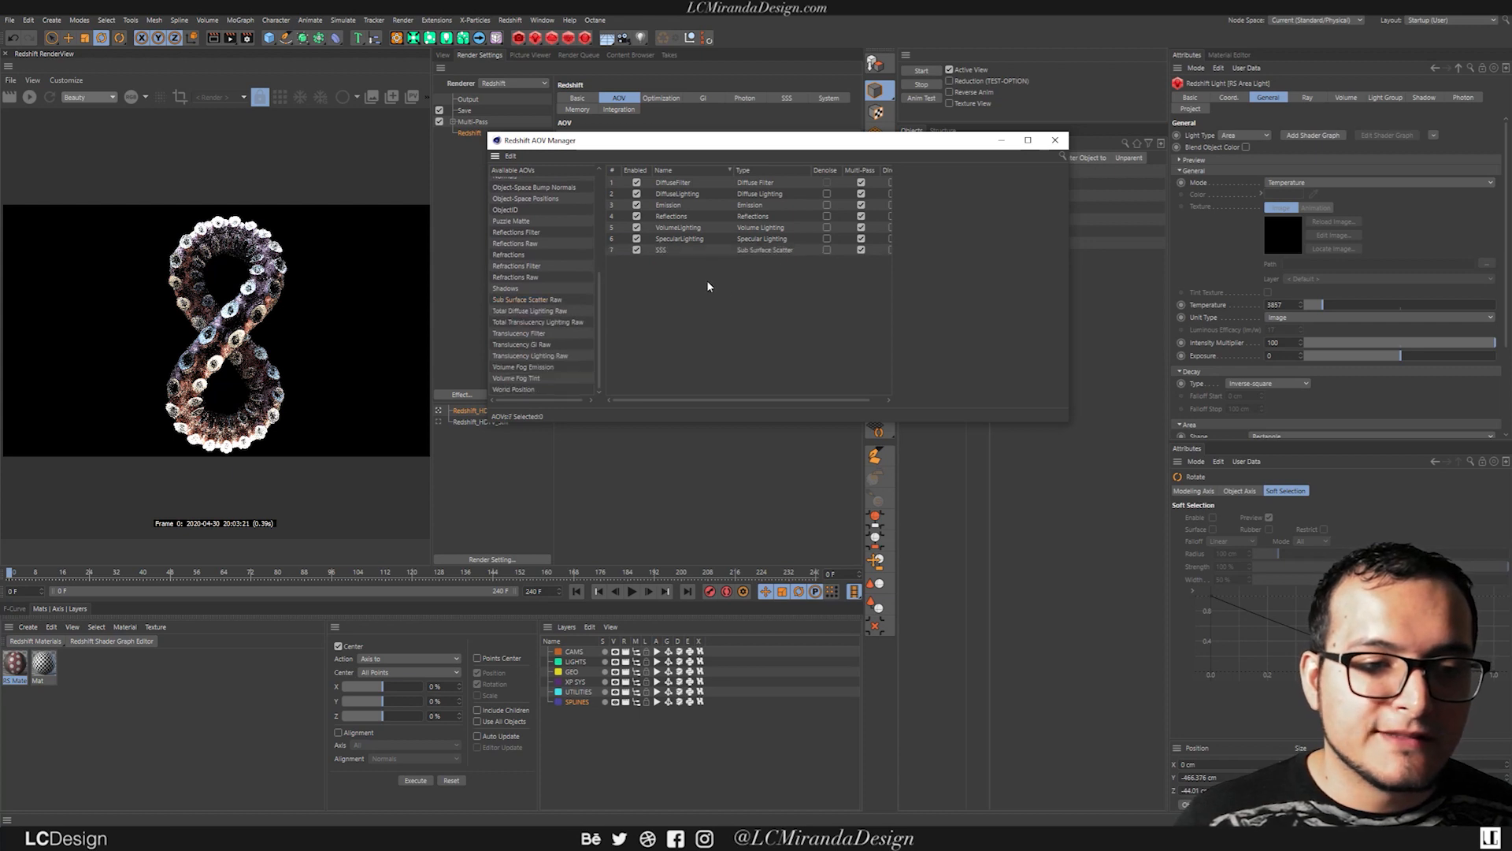
left_click(1055, 140)
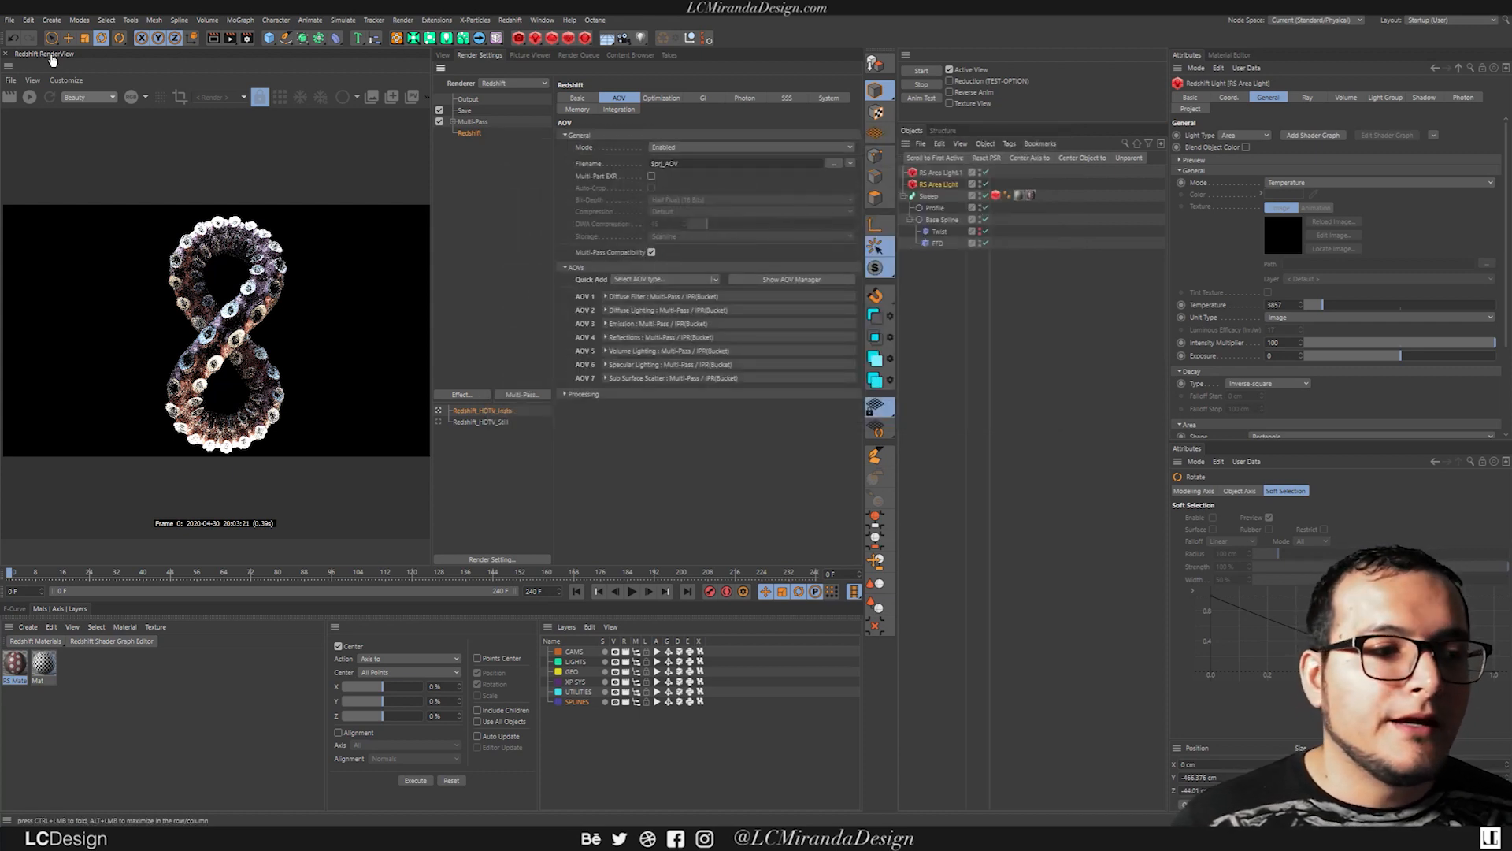
Step: Restart the live Redshift preview with the whole tentacle framed from the front
left_click(27, 97)
left_click(443, 55)
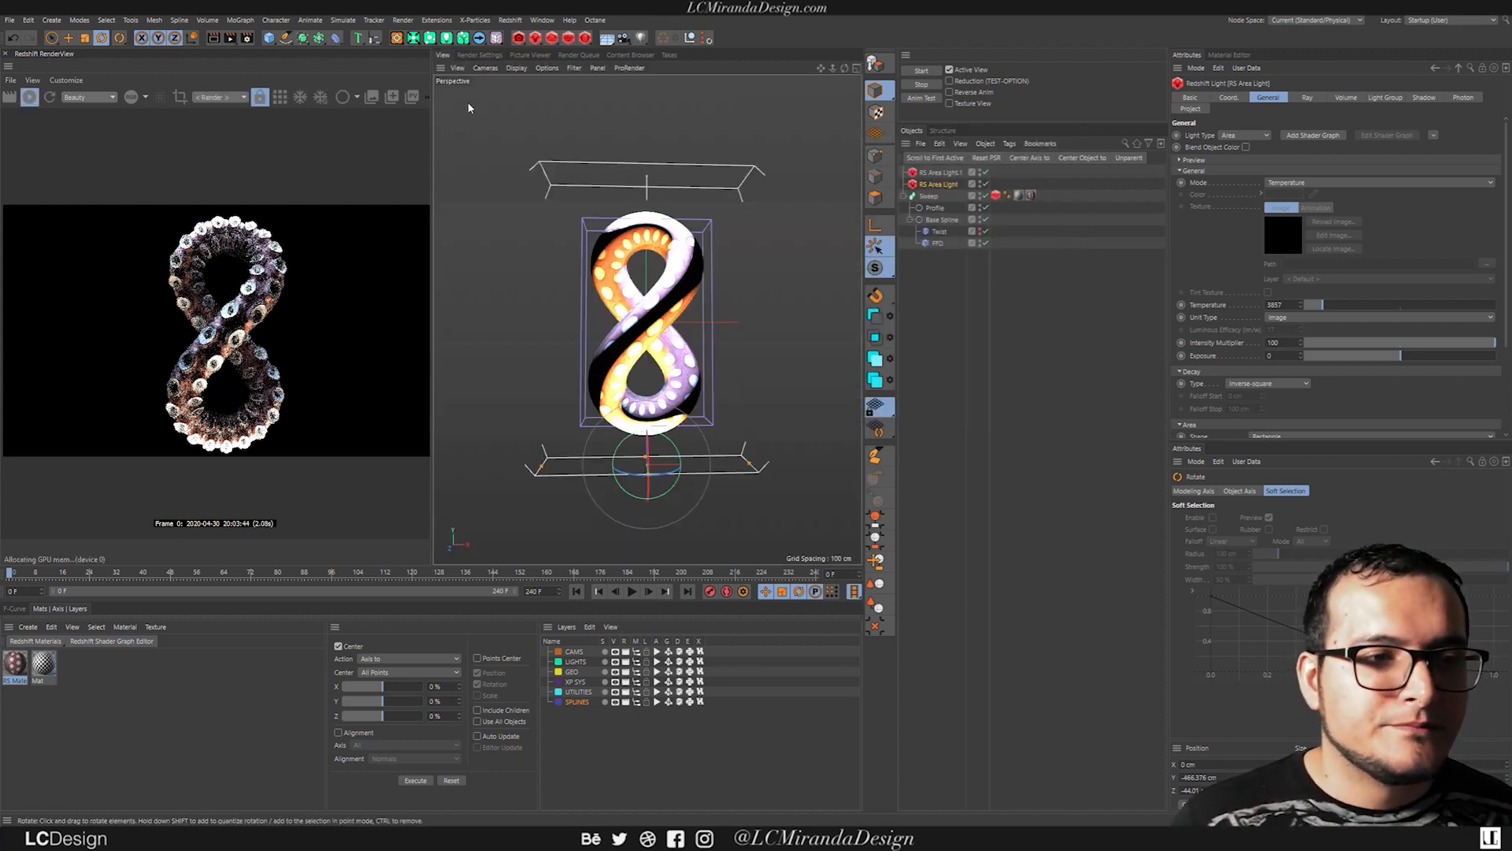
left_click_drag(731, 323, 666, 321, "alt")
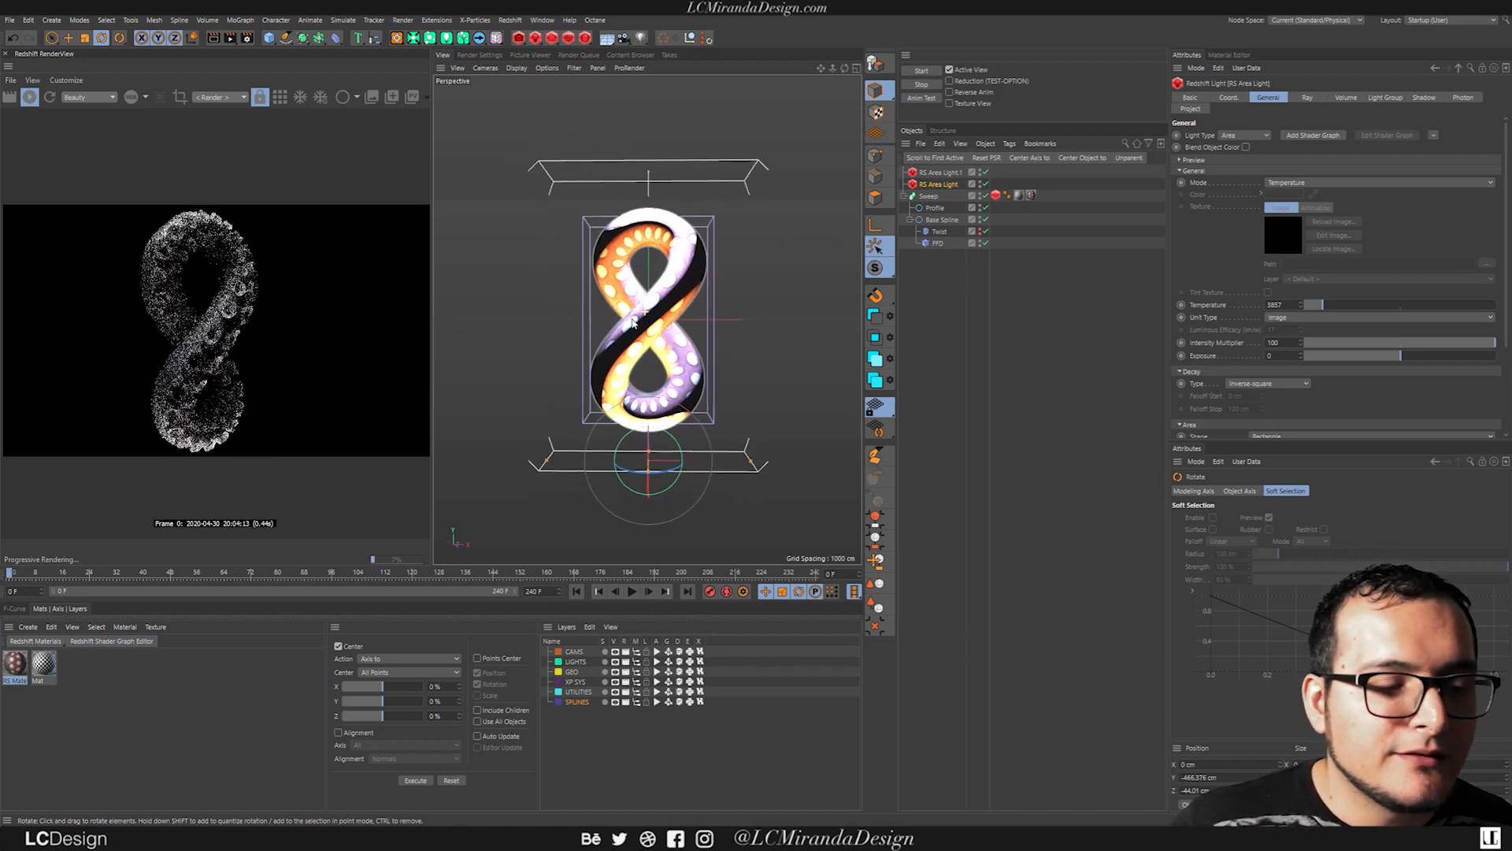
scroll(666, 322, "up", 4)
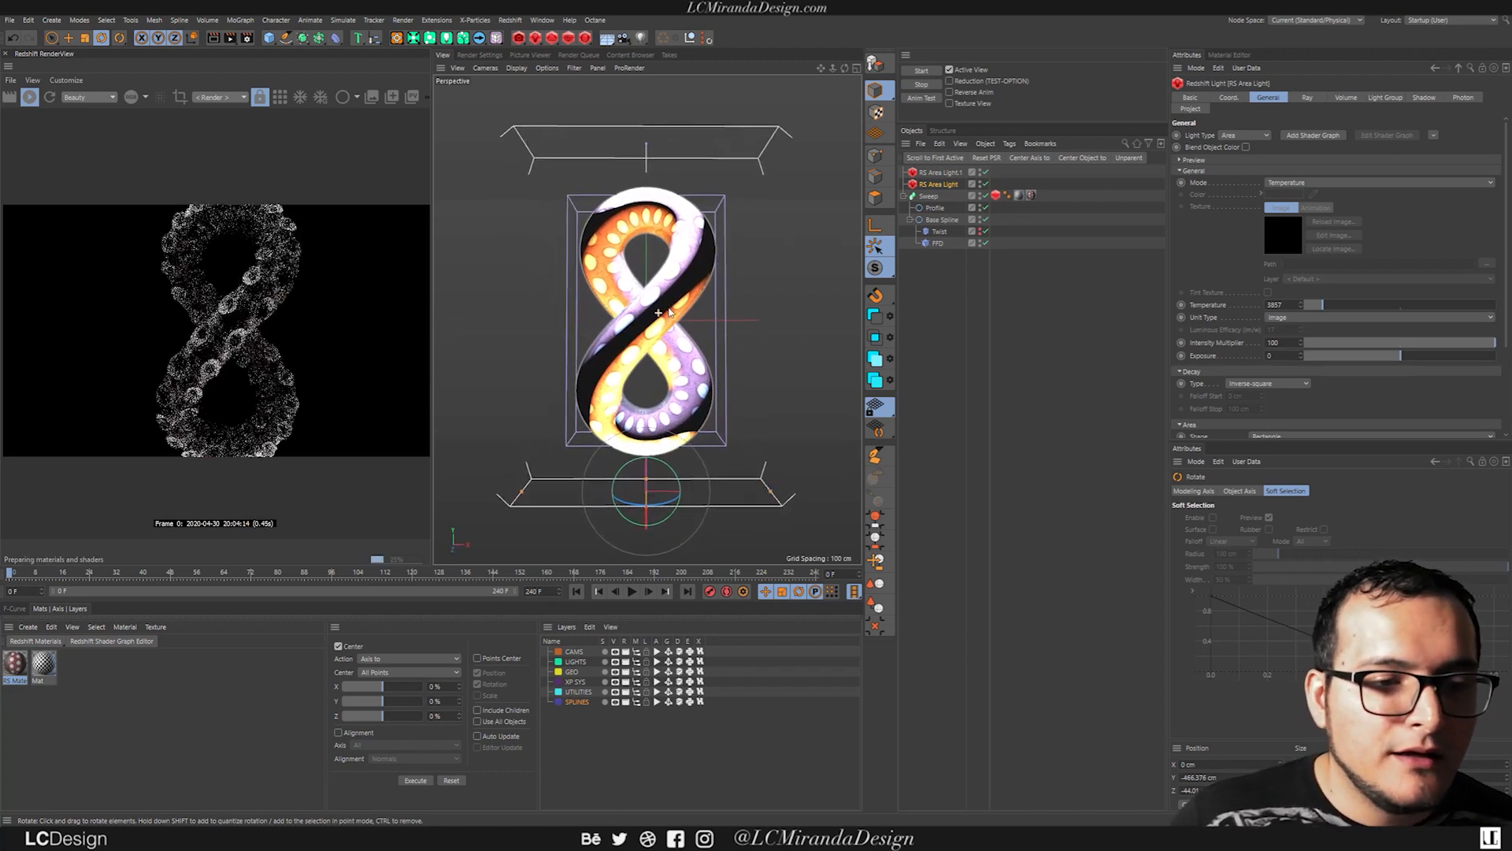
scroll(666, 309, "down", 2)
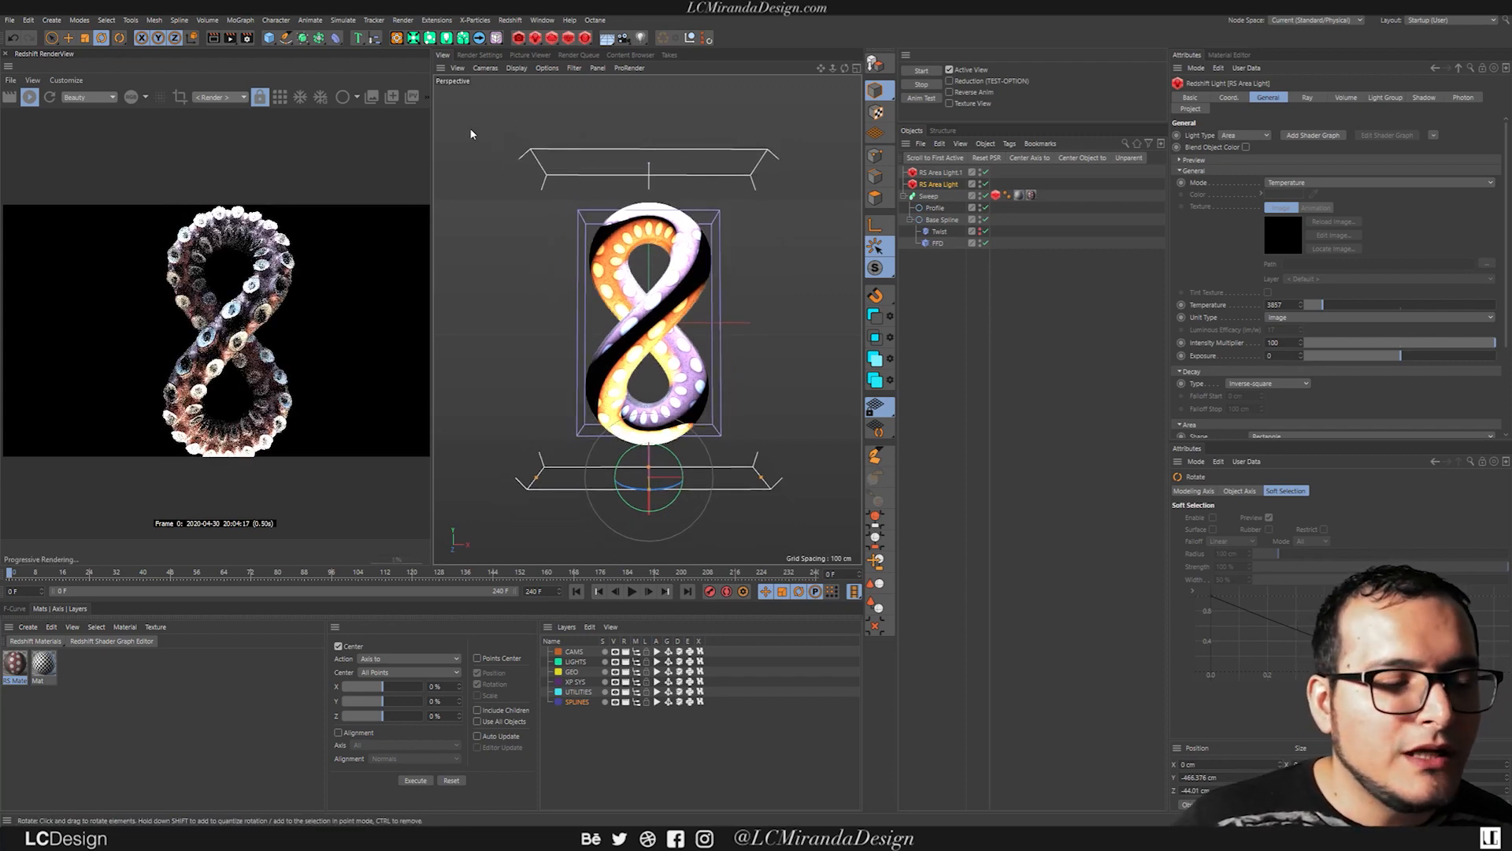
Step: Open the tentacle's RS Material in the shader graph and set its Multi-SSS amount to 1
left_click(1031, 195)
double_click(1032, 195)
left_click(1325, 199)
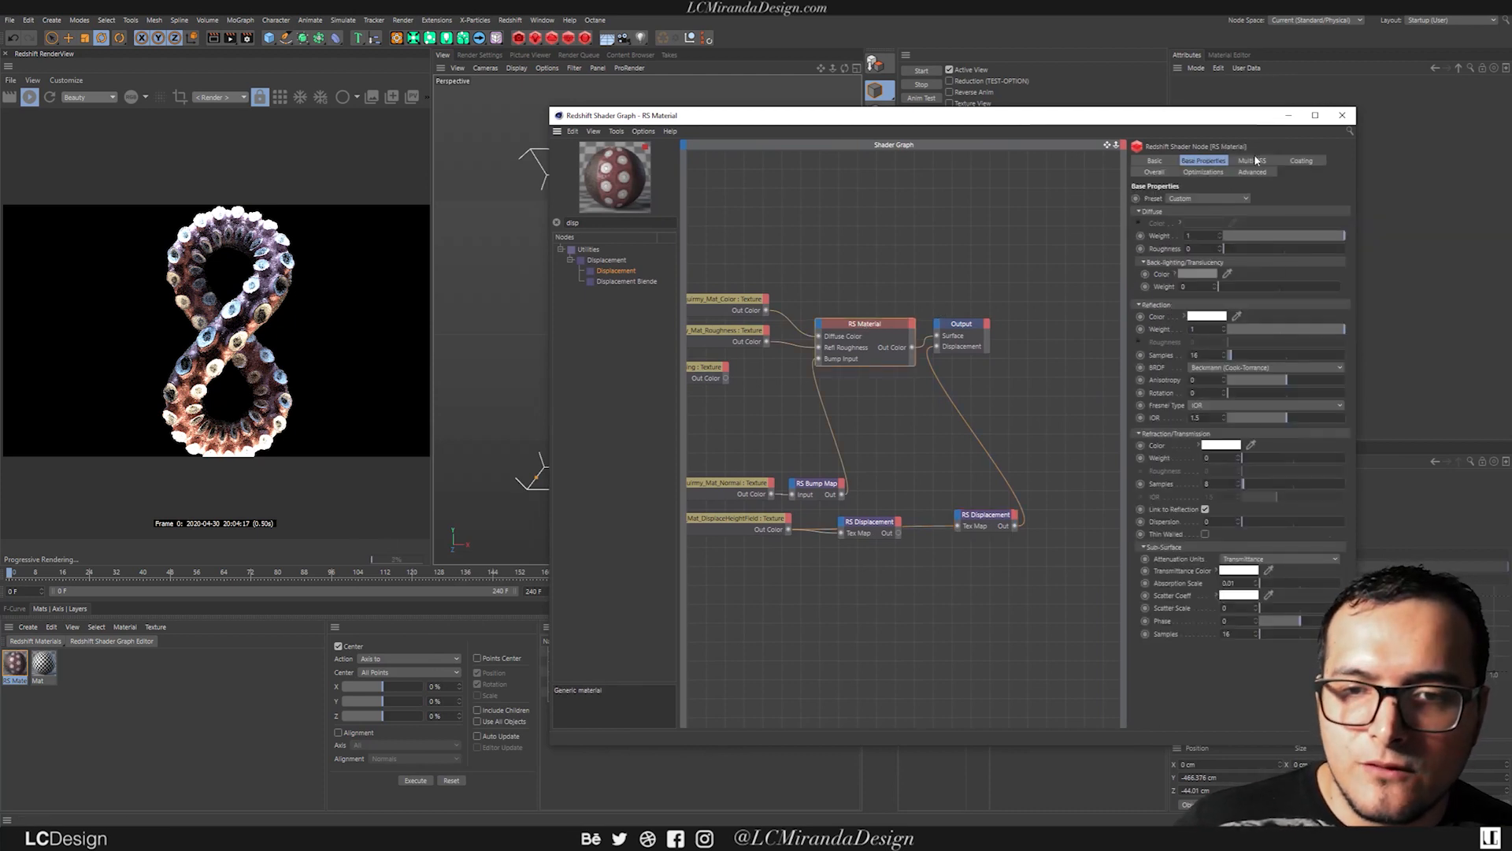
left_click(1256, 161)
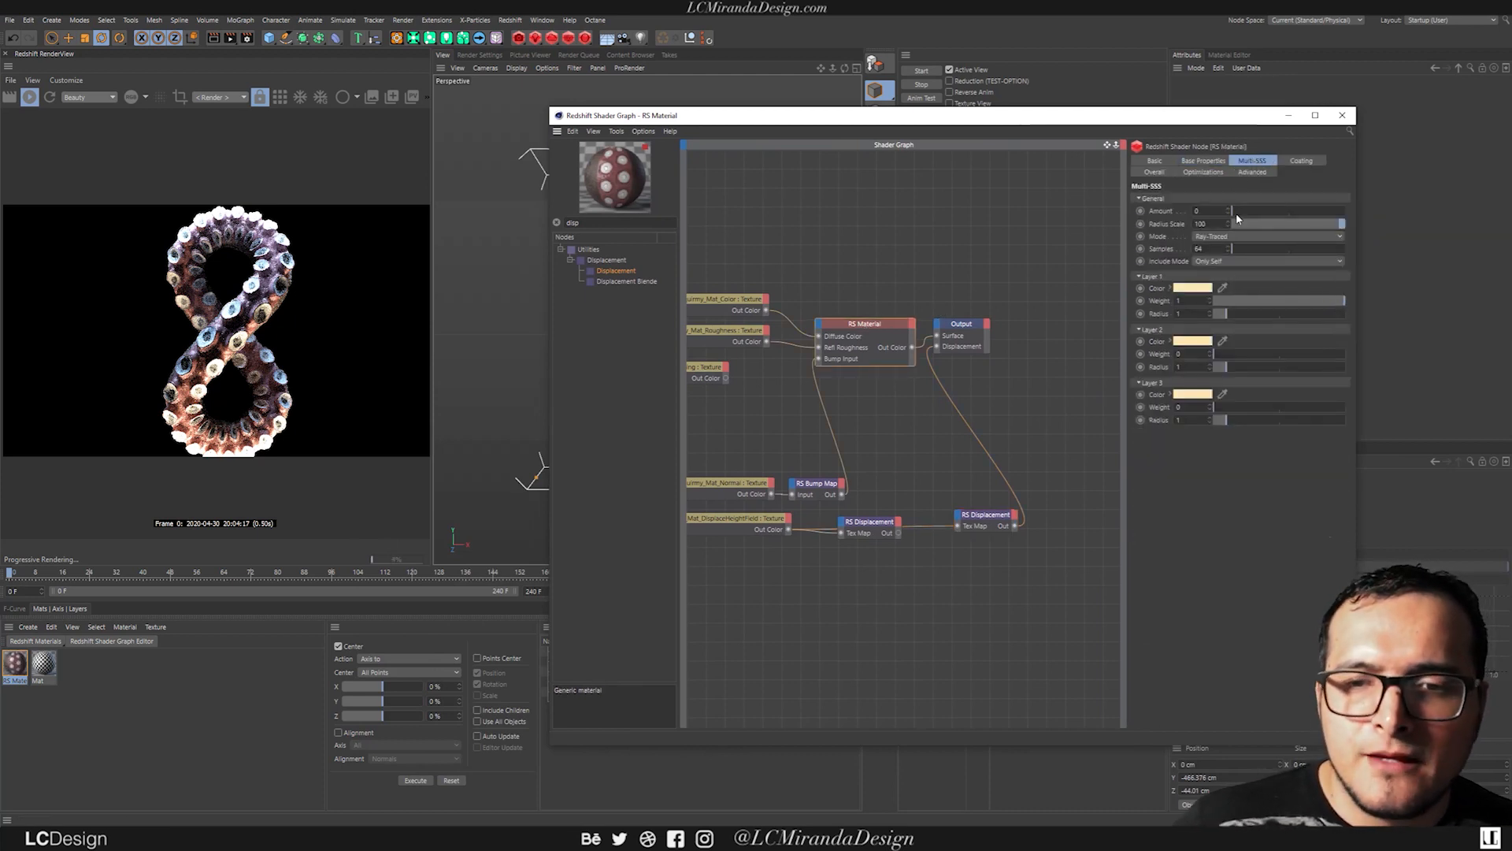
left_click_drag(1243, 211, 1353, 212)
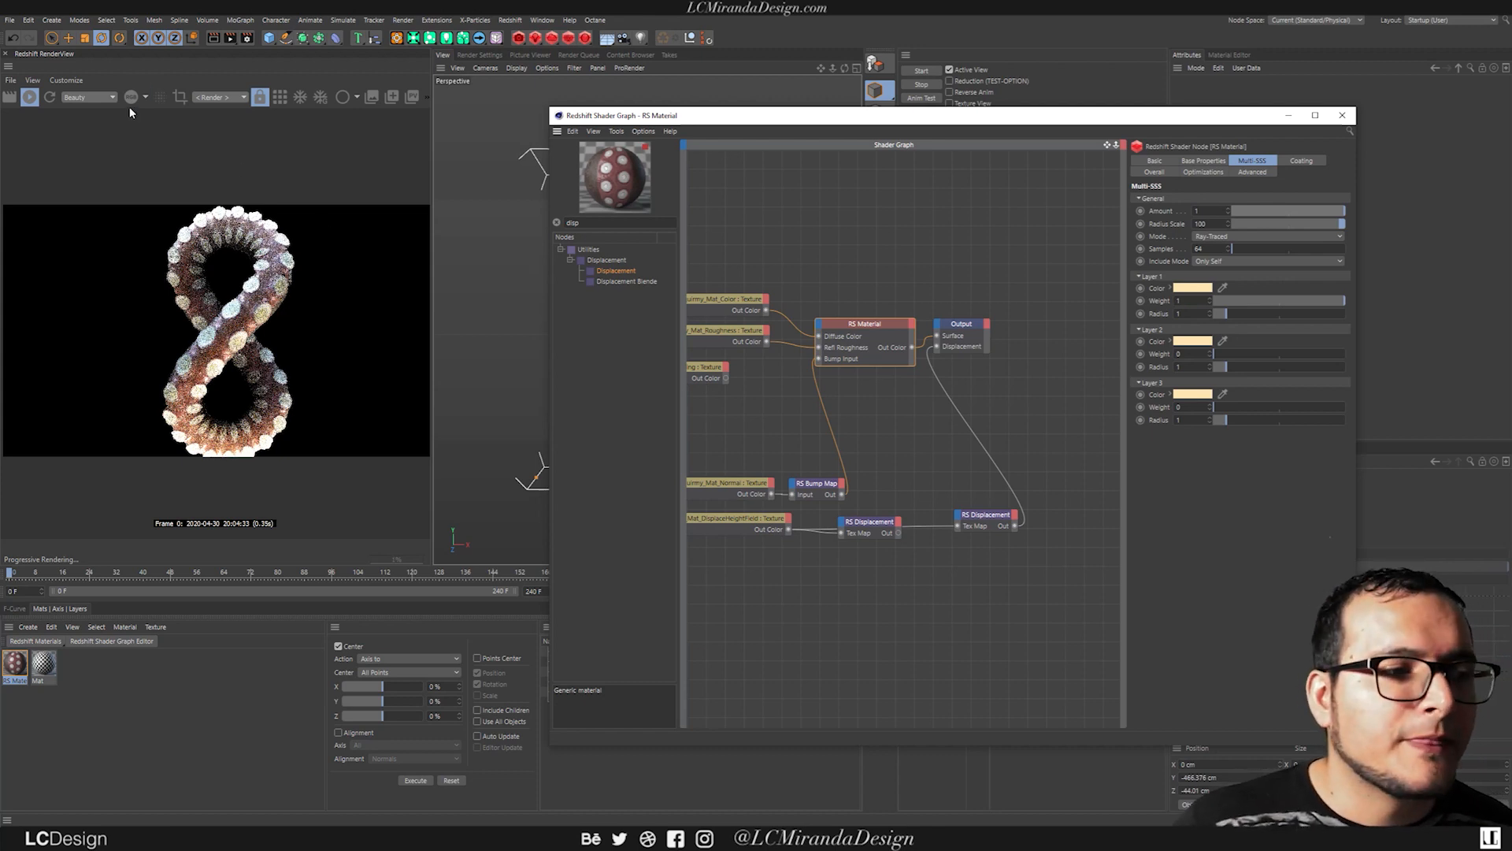
Step: Display the SSS pass in the render preview and inspect the tentacle from the side
left_click(107, 96)
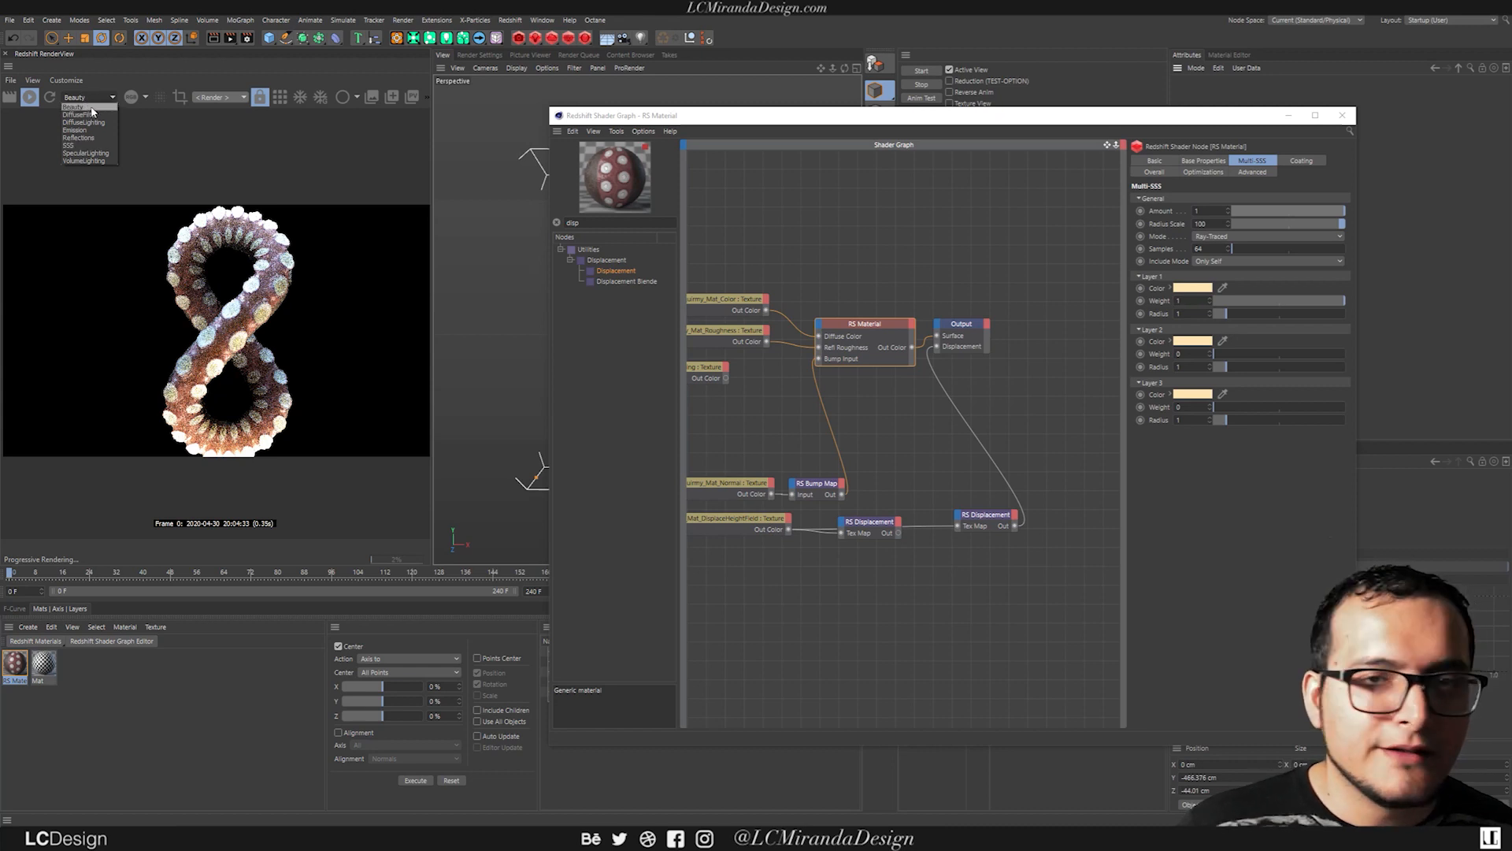
left_click(83, 145)
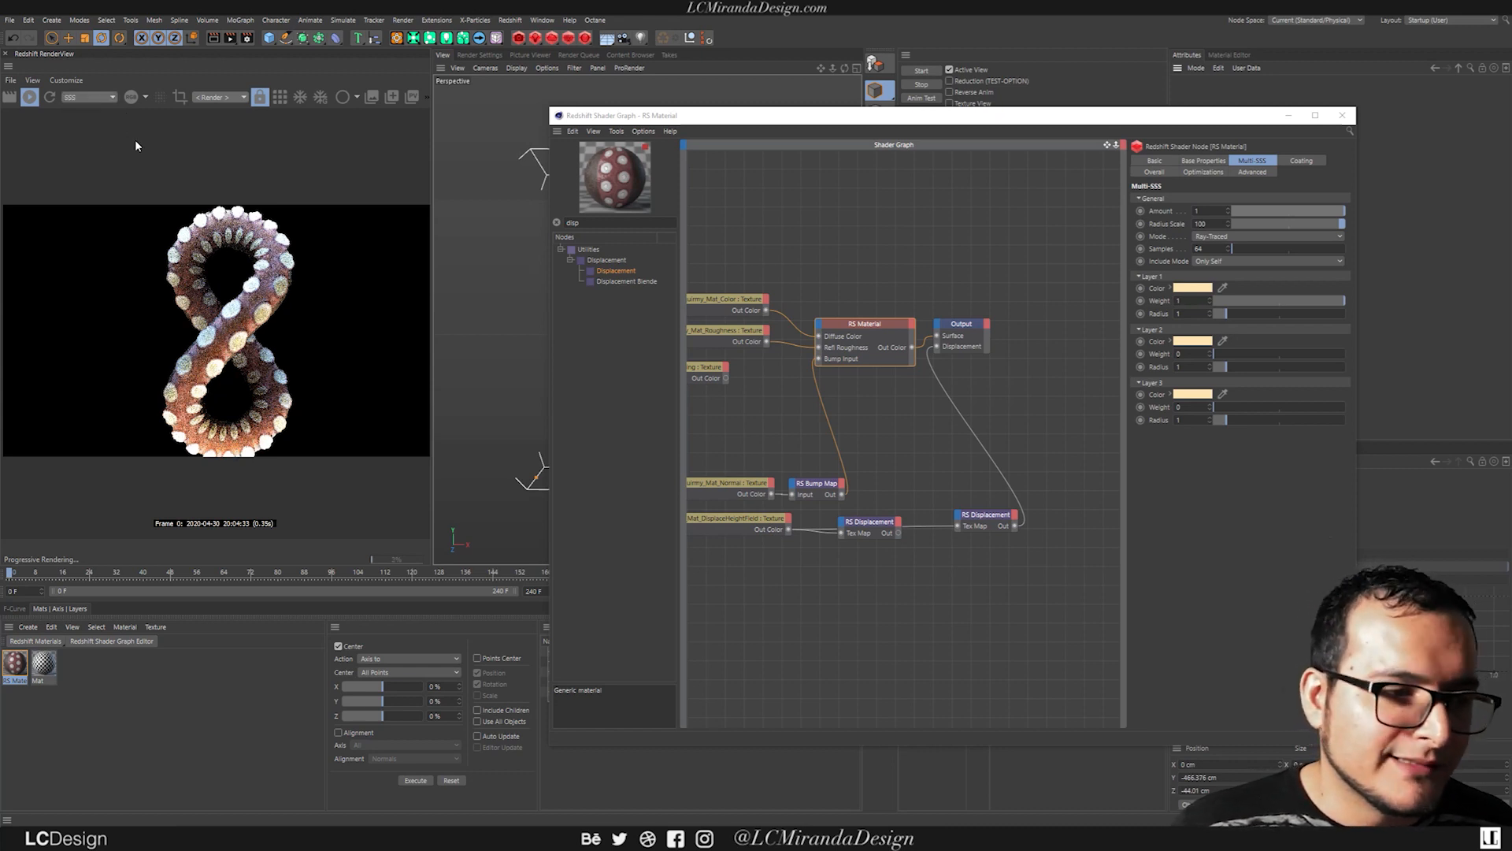
left_click_drag(861, 115, 1511, 51)
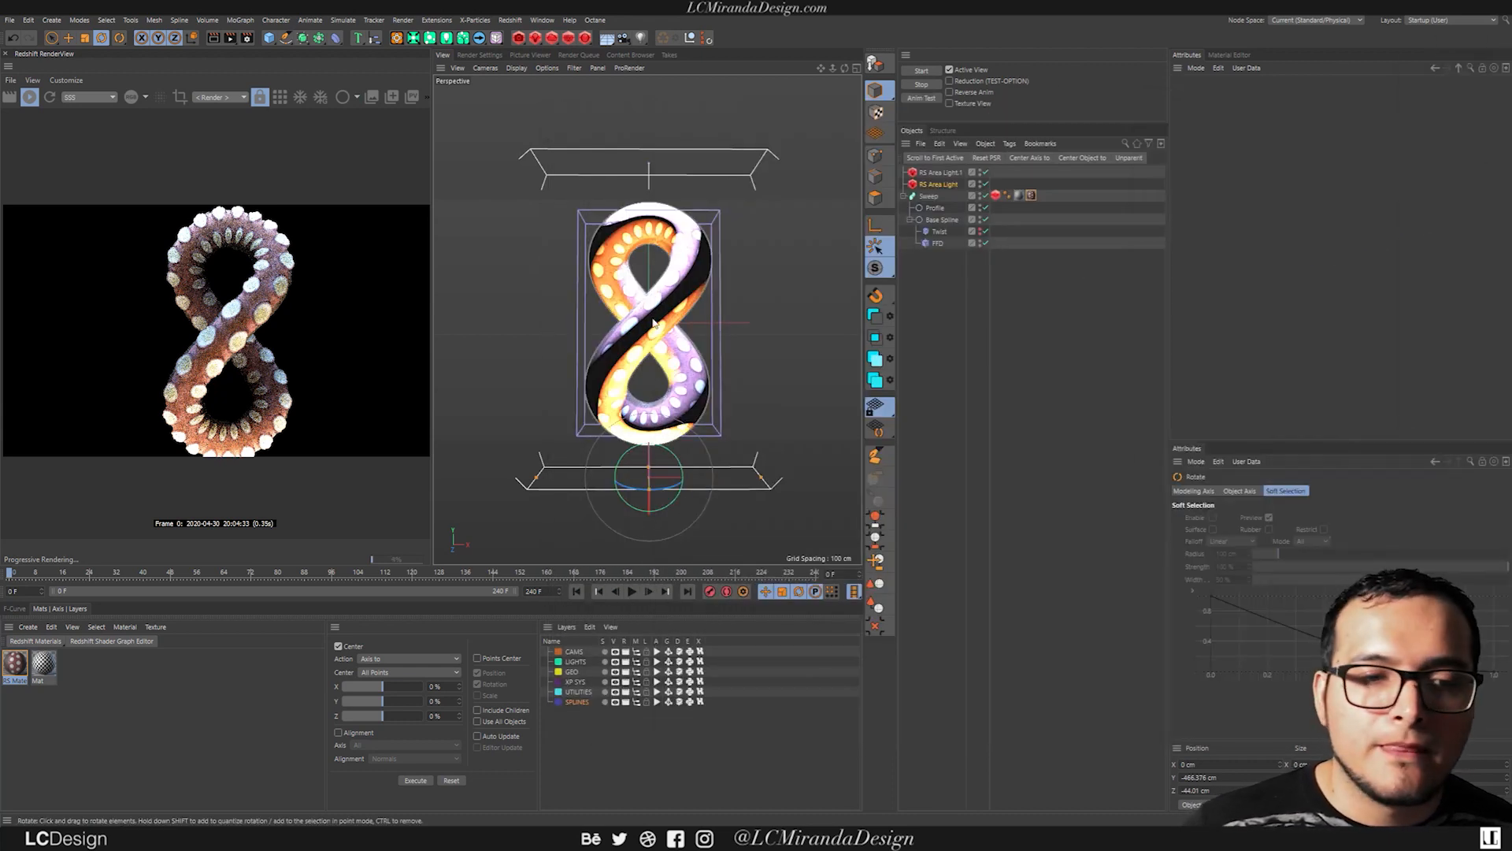
left_click_drag(633, 324, 860, 329, "alt")
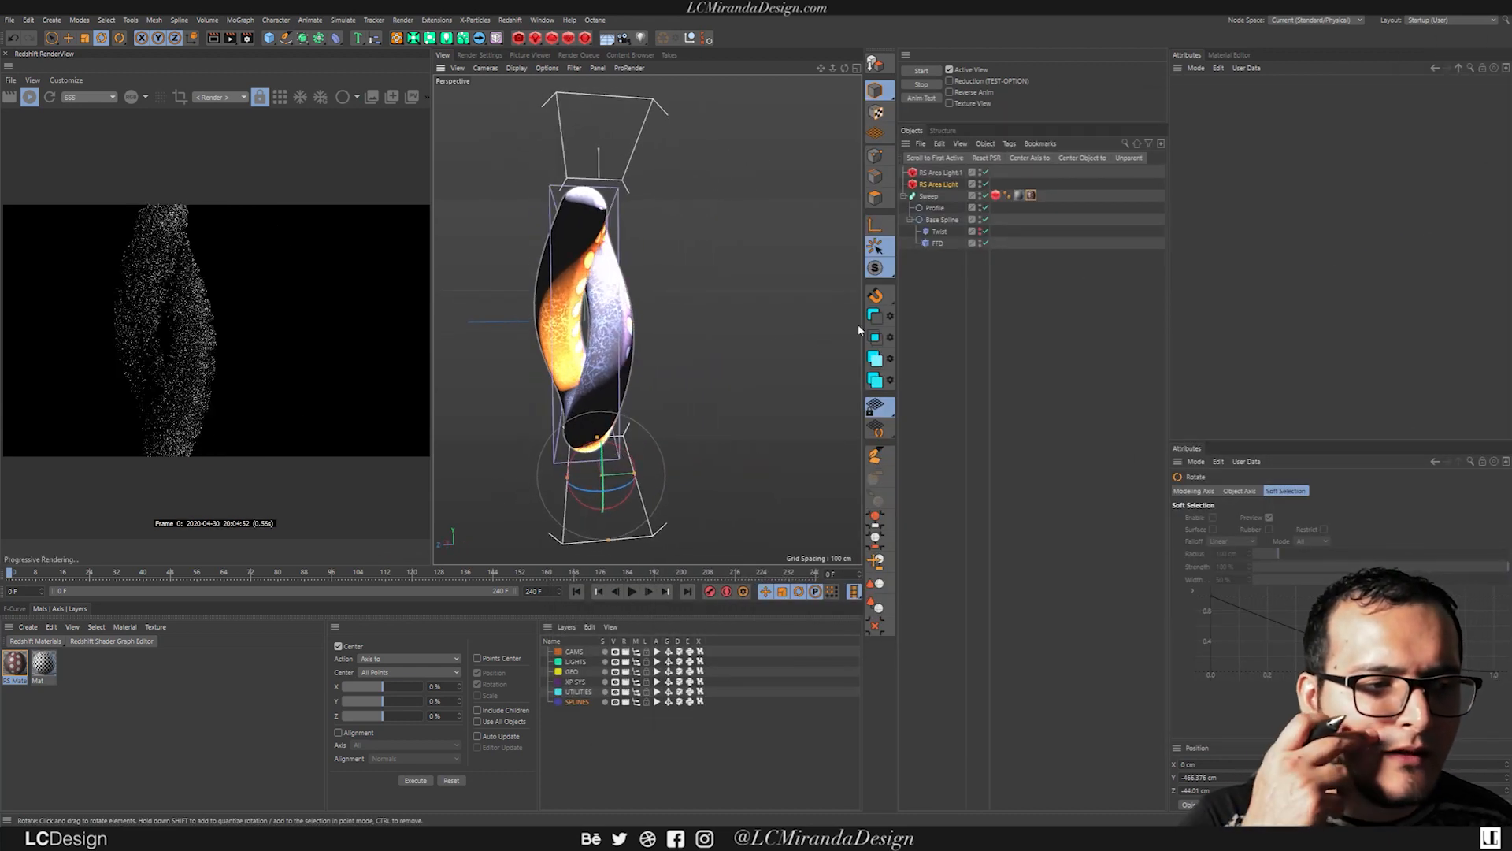
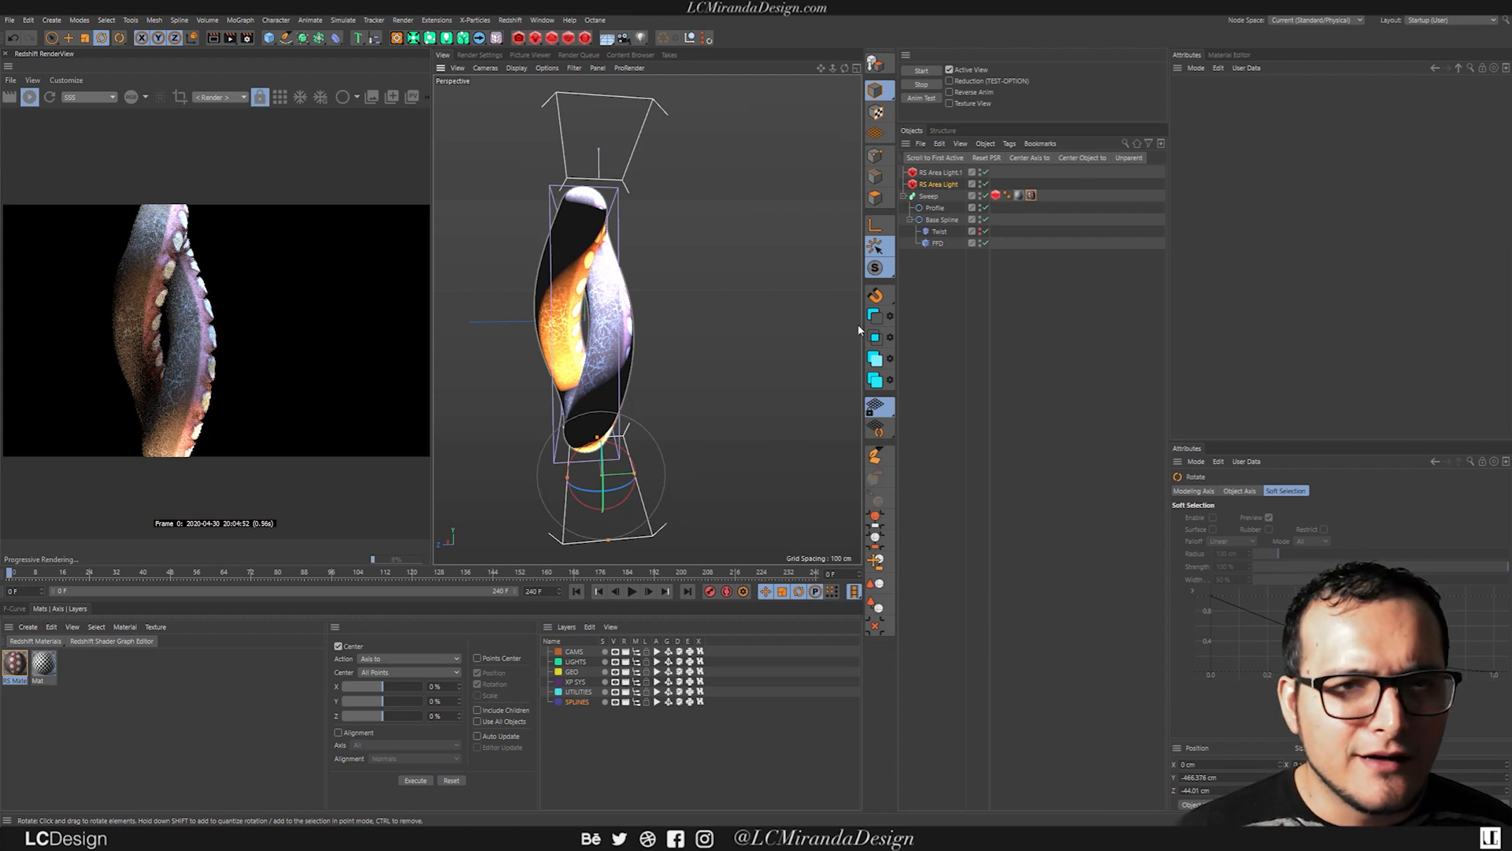
Step: Connect the Squirmy_Mat_Scattering texture's Out Color to the RS Material's Ms Amount input under Sub-Surface Multiple Scattering
key("alt+Tab")
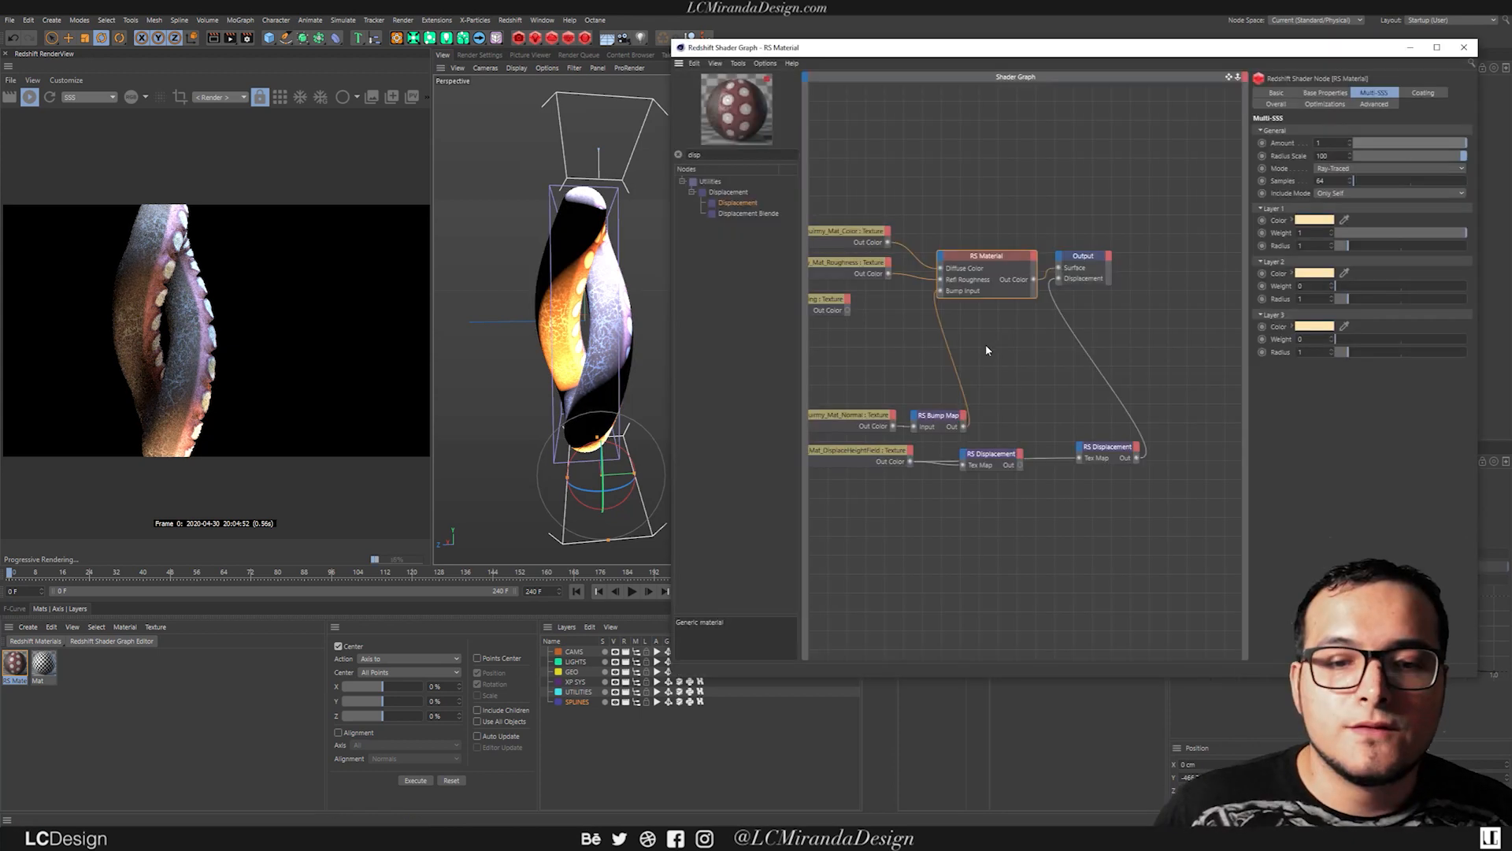
middle_click_drag(986, 344, 1053, 347)
left_click_drag(895, 312, 1019, 268)
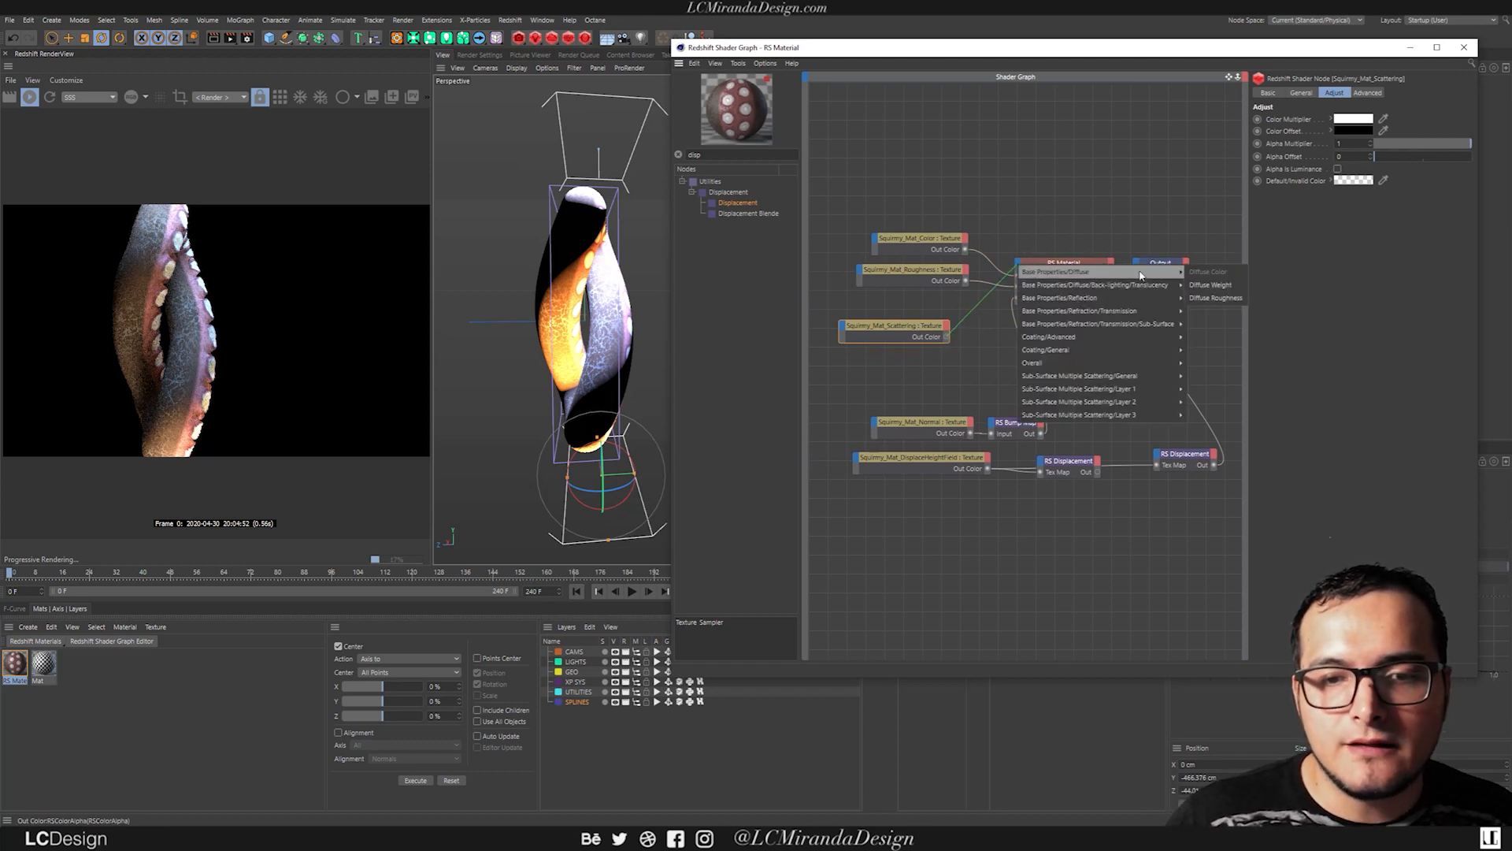
mouse_move(1066, 379)
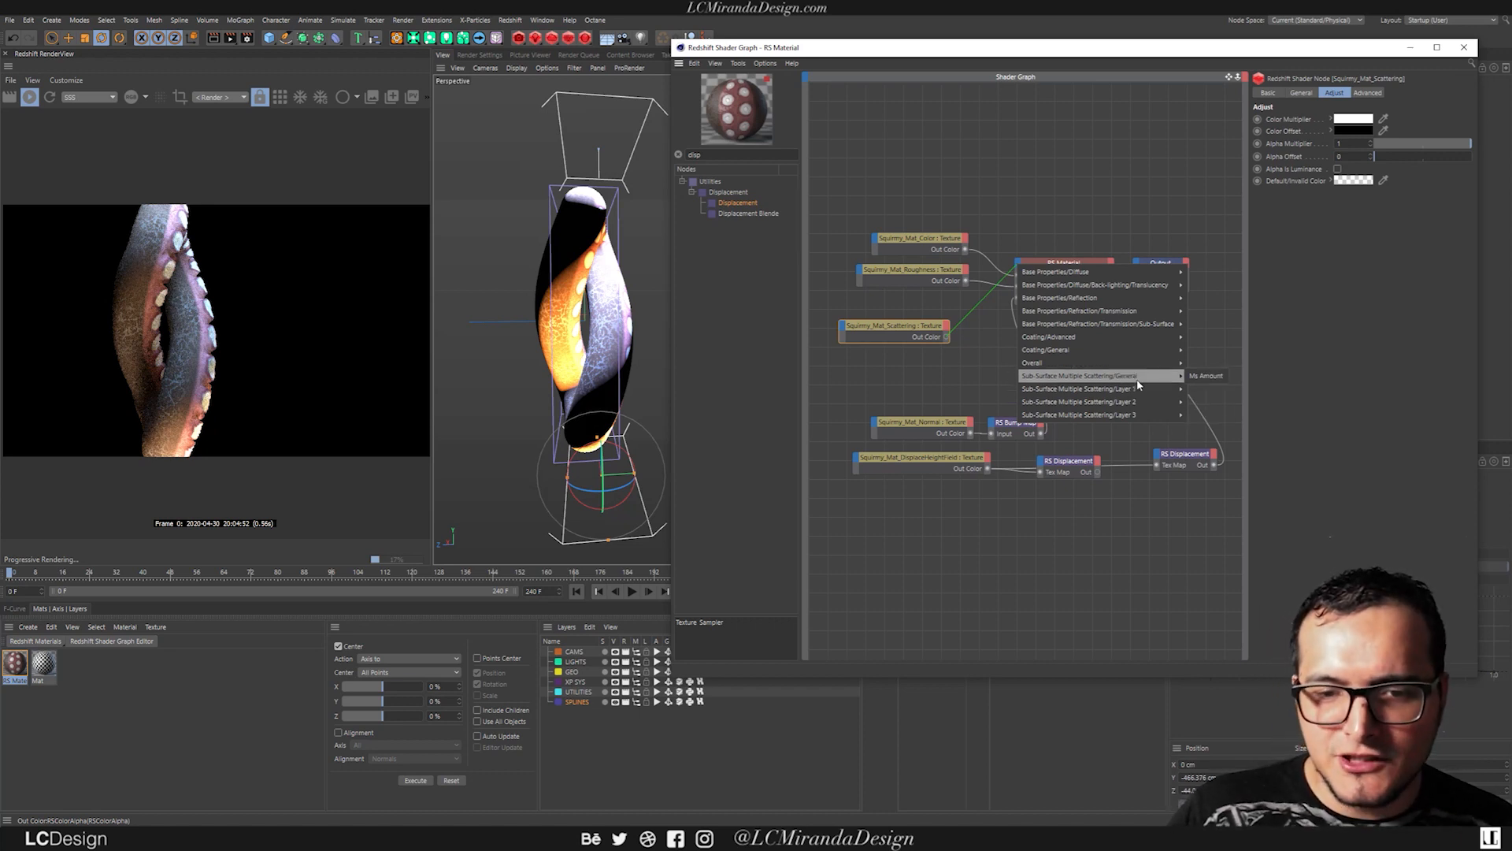
left_click(1206, 377)
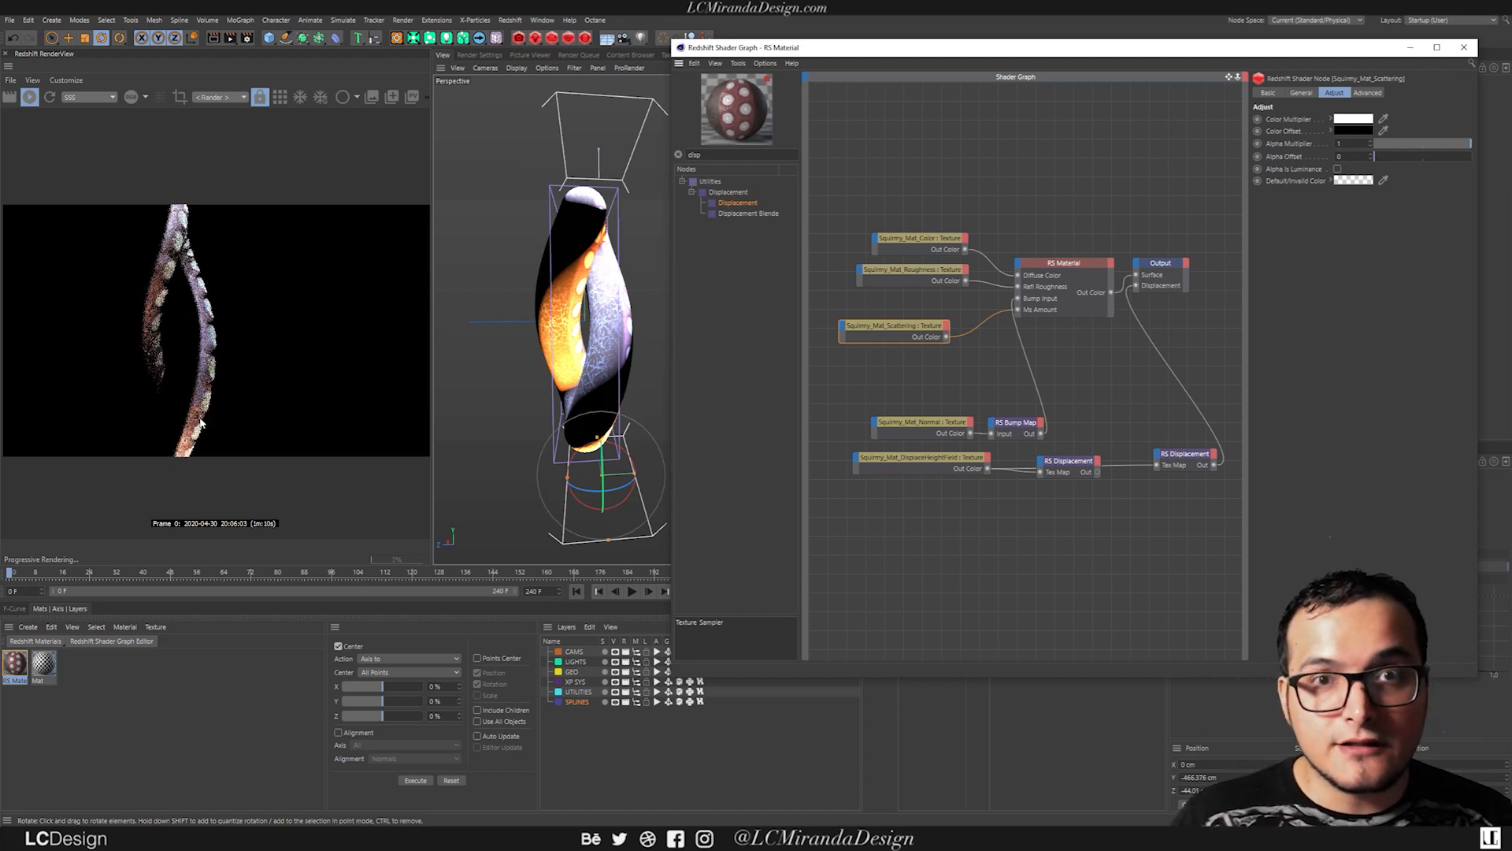
Step: Set the RS Material's Multi-SSS Layer 1 color to a light purple with 50% saturation and 100% value
left_click_drag(647, 320, 596, 328, "alt")
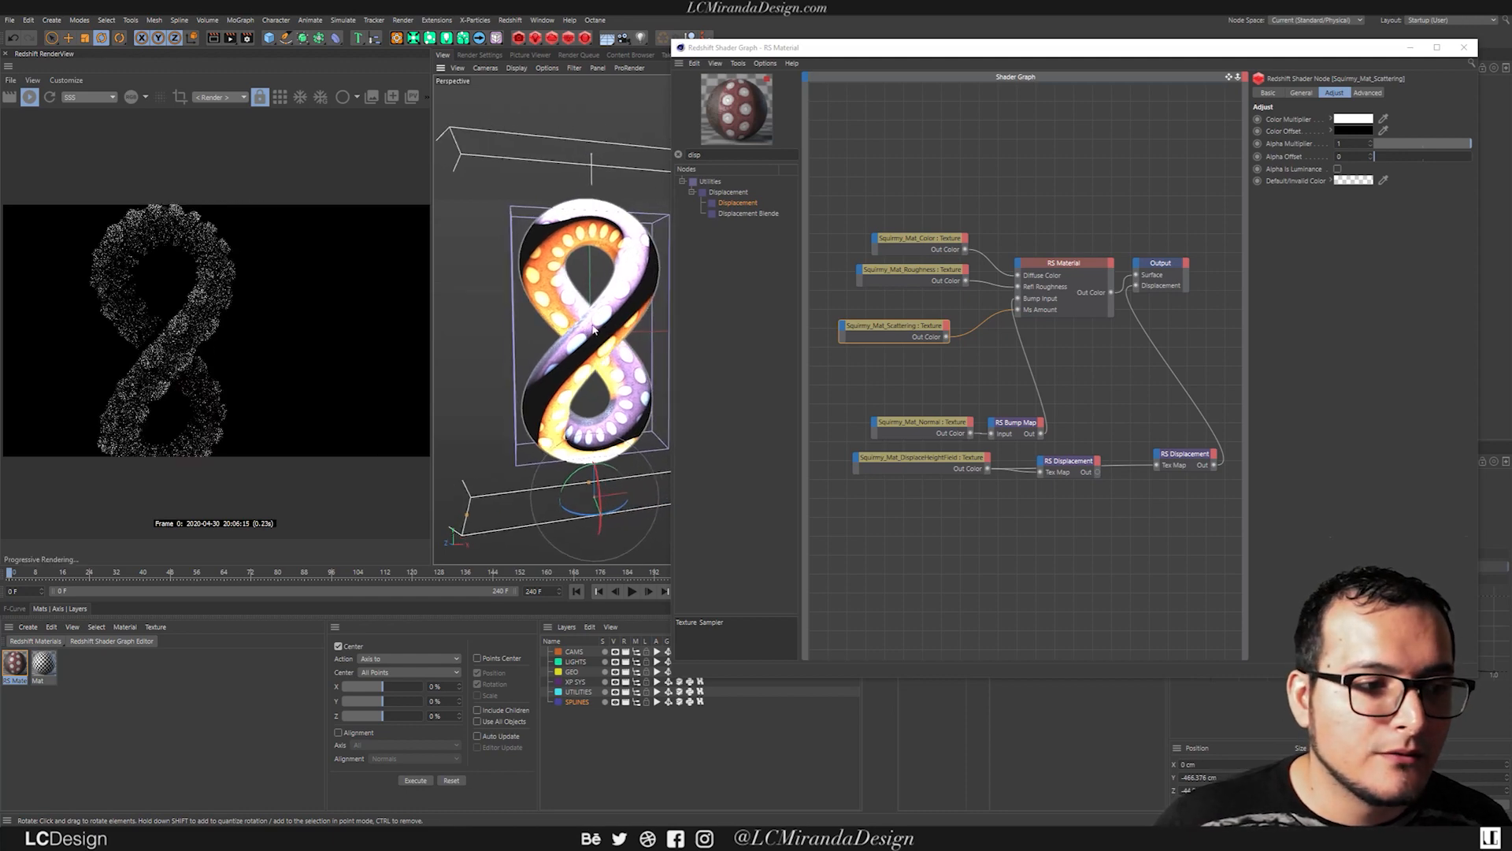
right_click_drag(597, 325, 639, 306, "alt")
left_click_drag(636, 299, 616, 320, "alt")
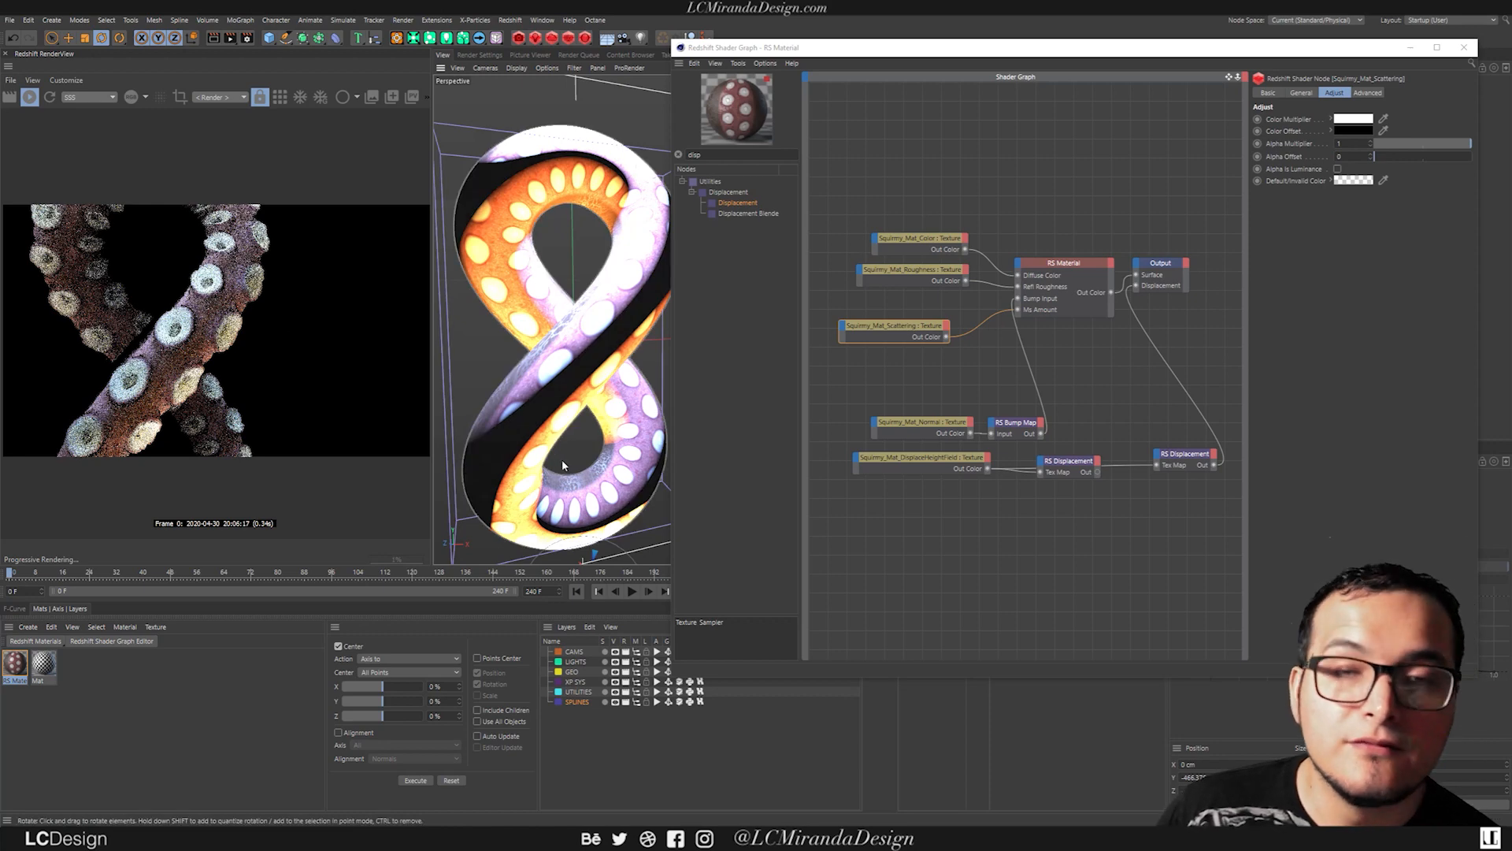
left_click(1017, 277)
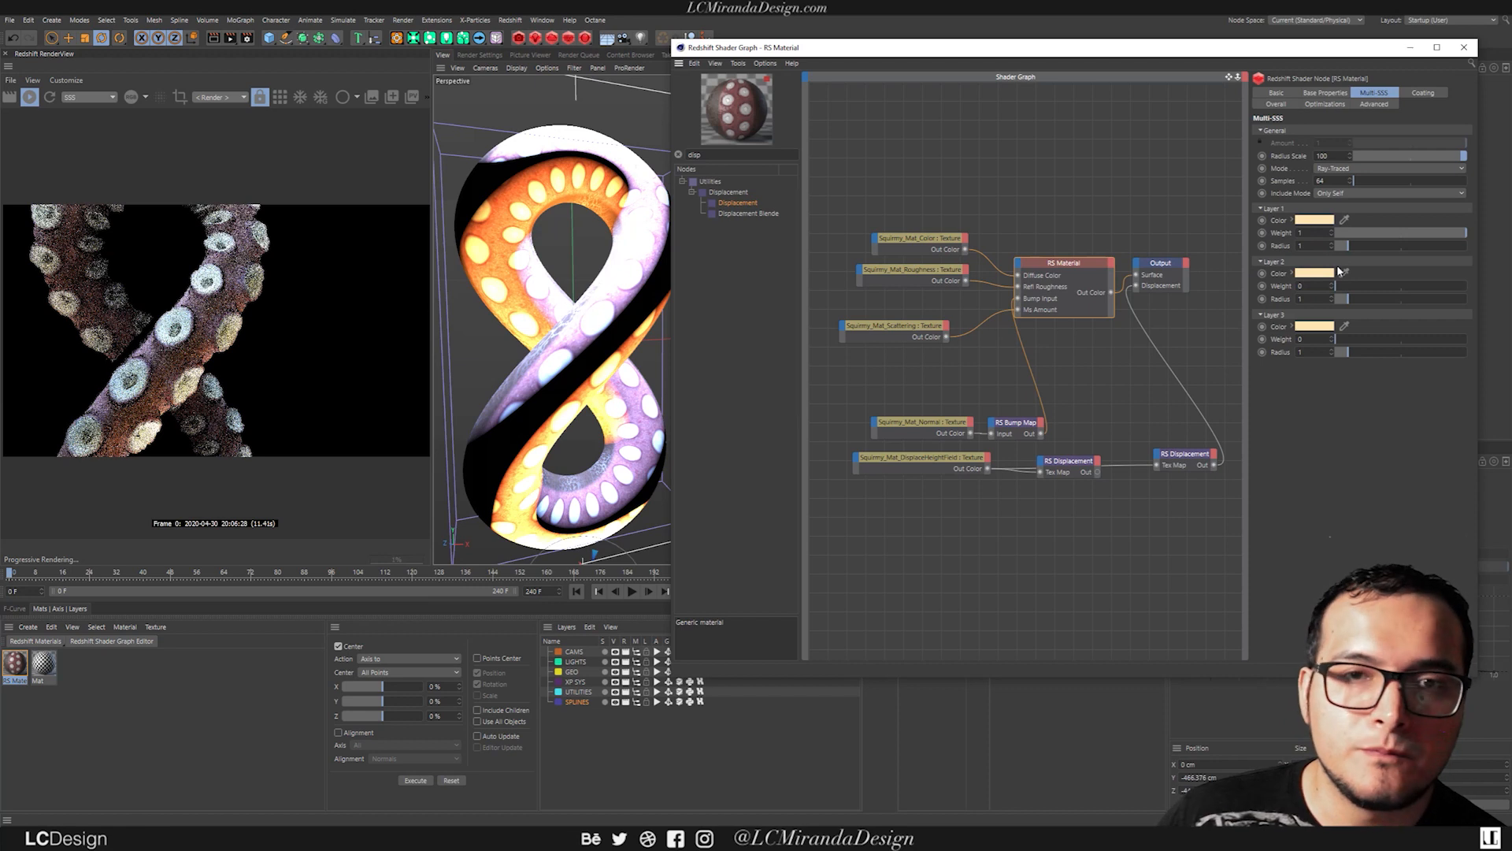
left_click(1316, 220)
left_click_drag(1294, 174, 1237, 172)
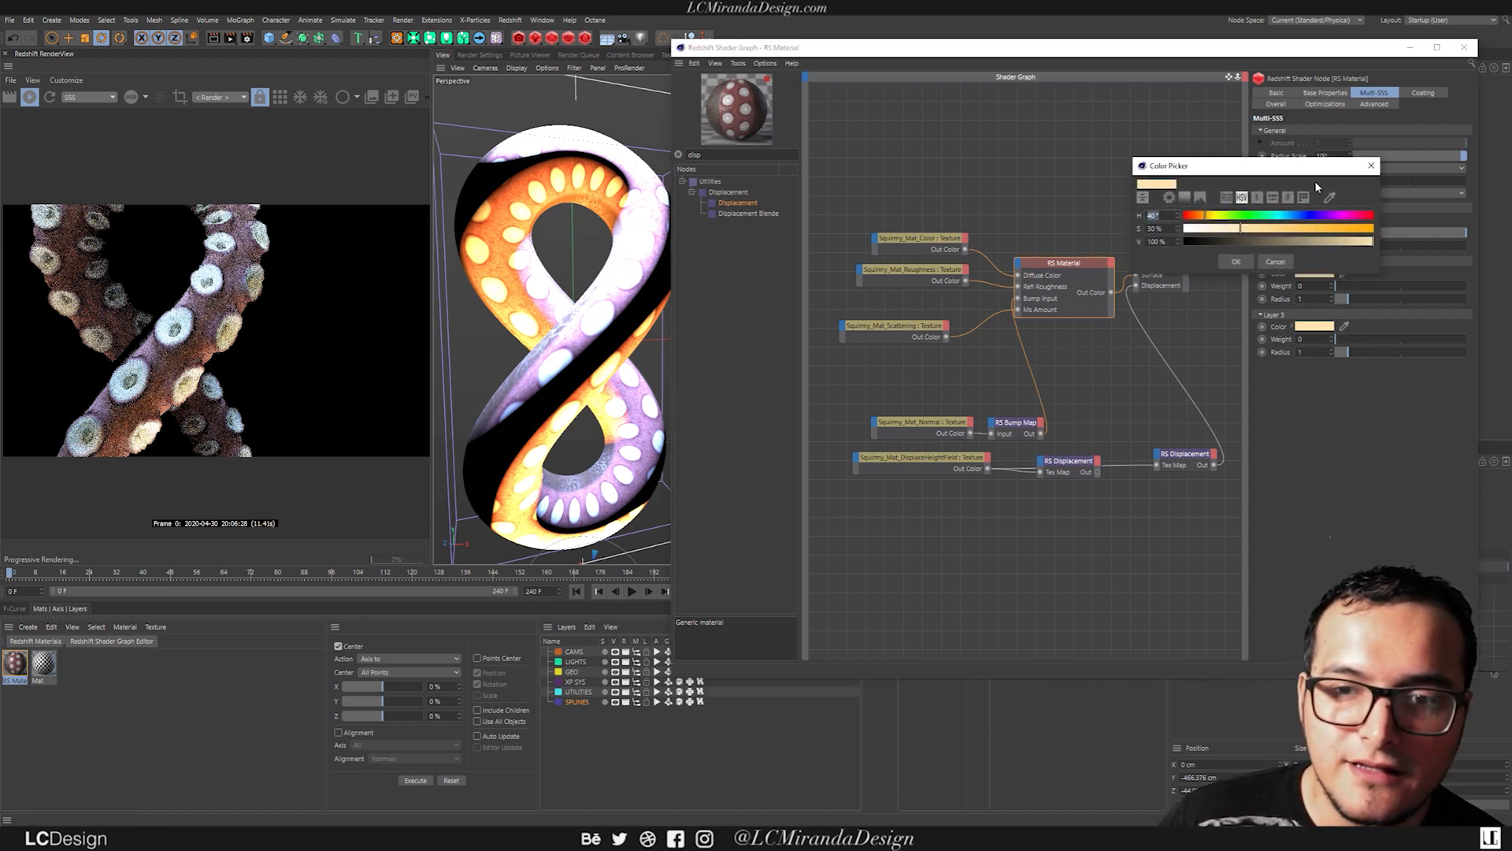
mouse_move(1333, 176)
left_mouse_down()
mouse_move(1282, 183)
mouse_move(1294, 225)
mouse_move(1280, 223)
left_mouse_up()
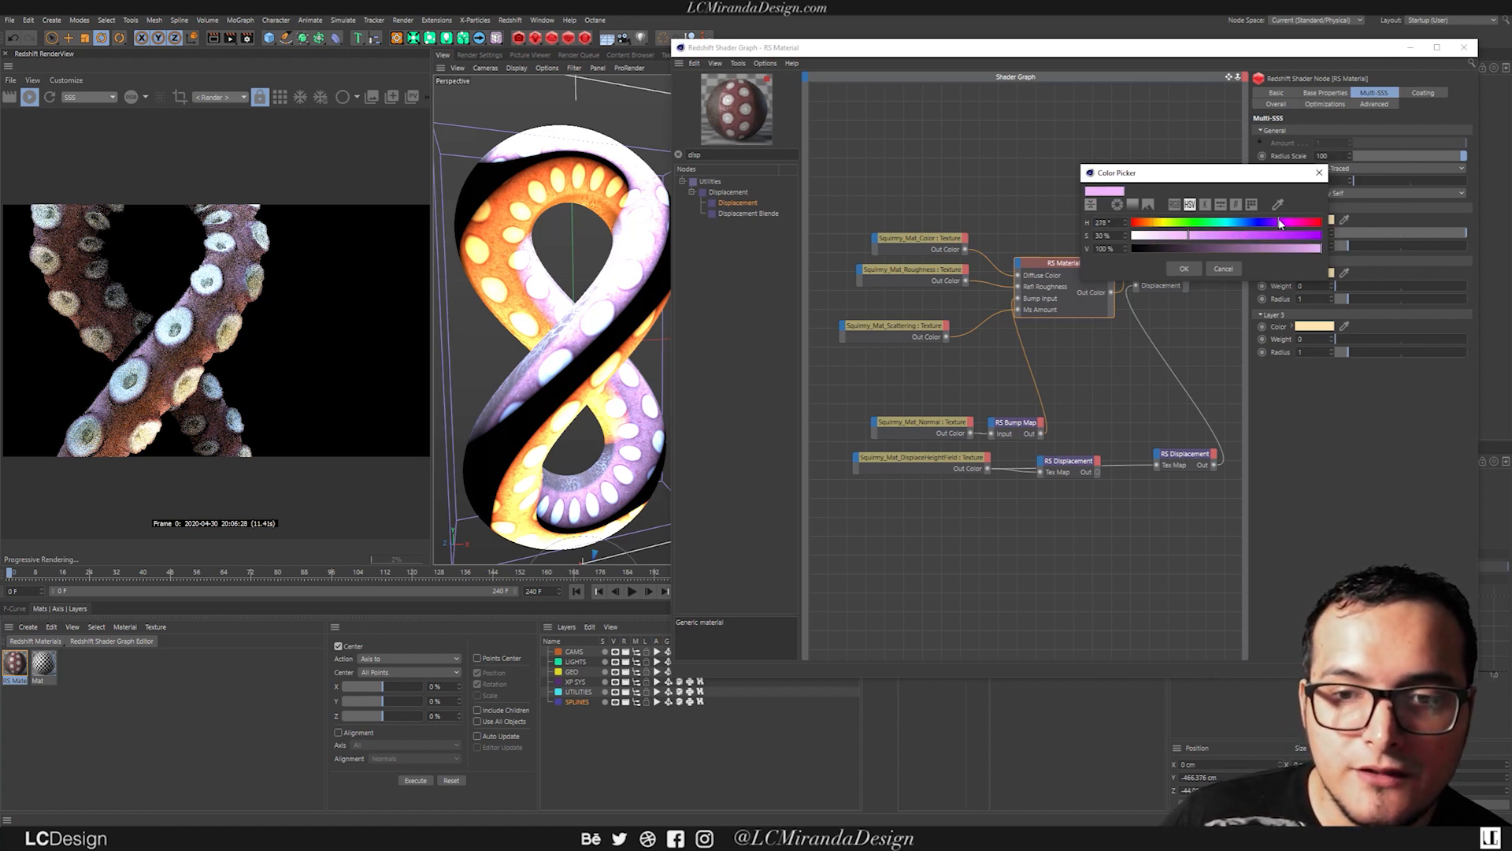
left_click(1194, 269)
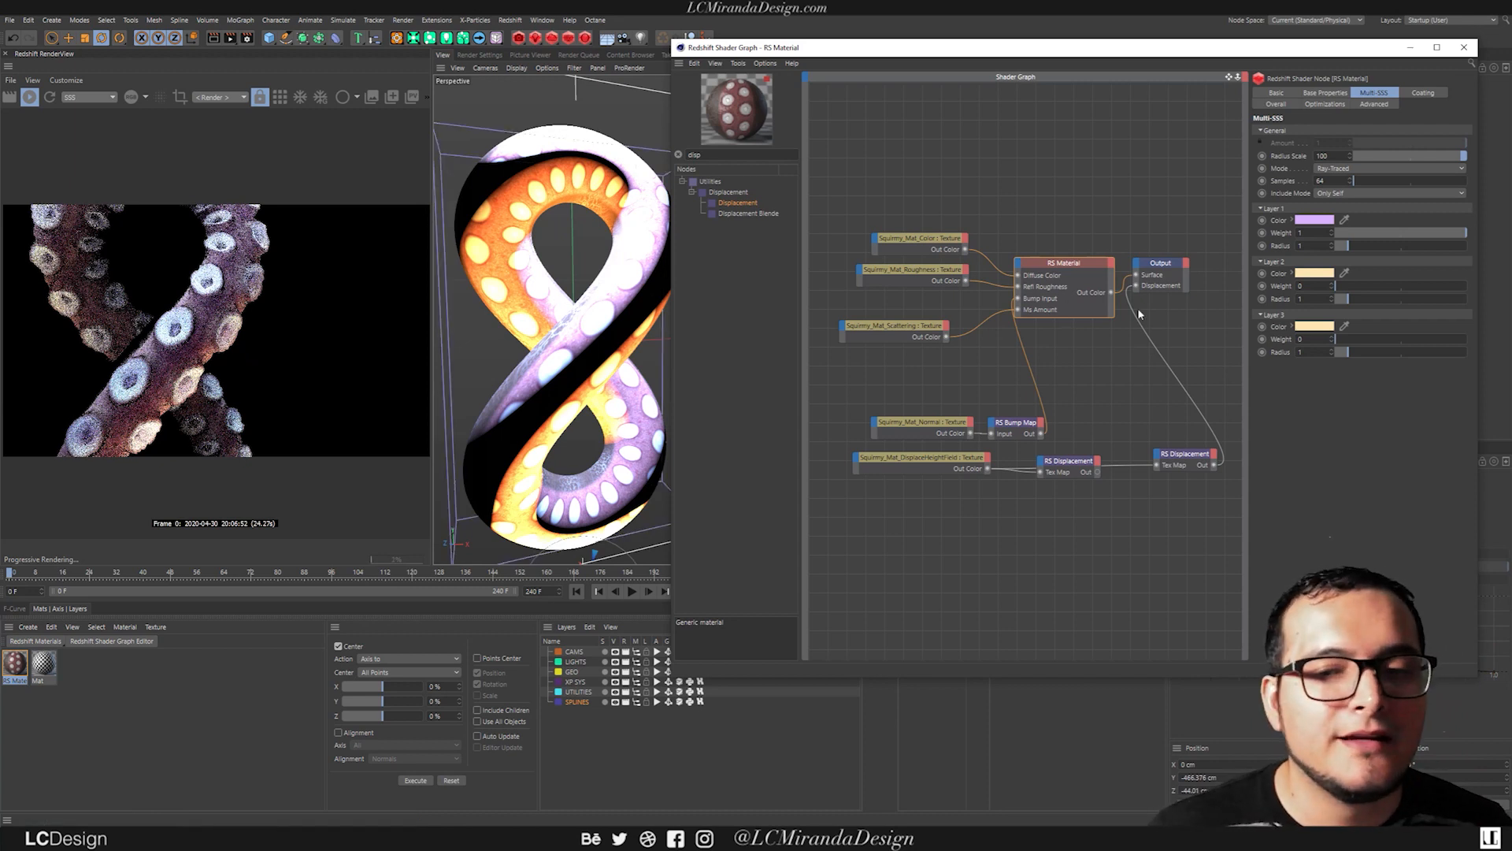
Step: Sample Layer 1's purple as the Multi-SSS Layer 2 color and set the Layer 2 weight to about 0.181
left_click(1344, 273)
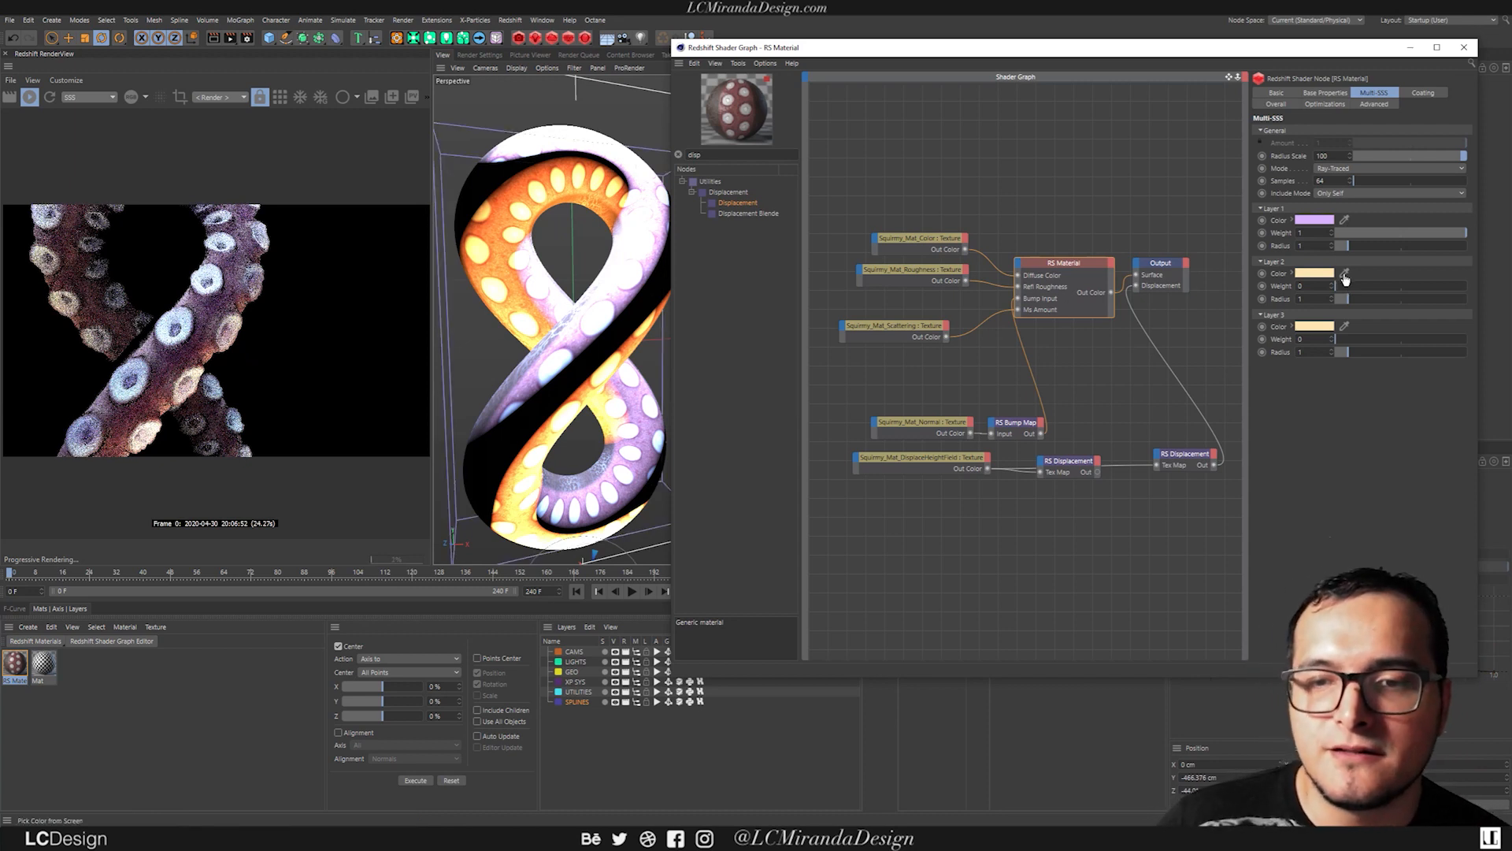
left_click(1321, 215)
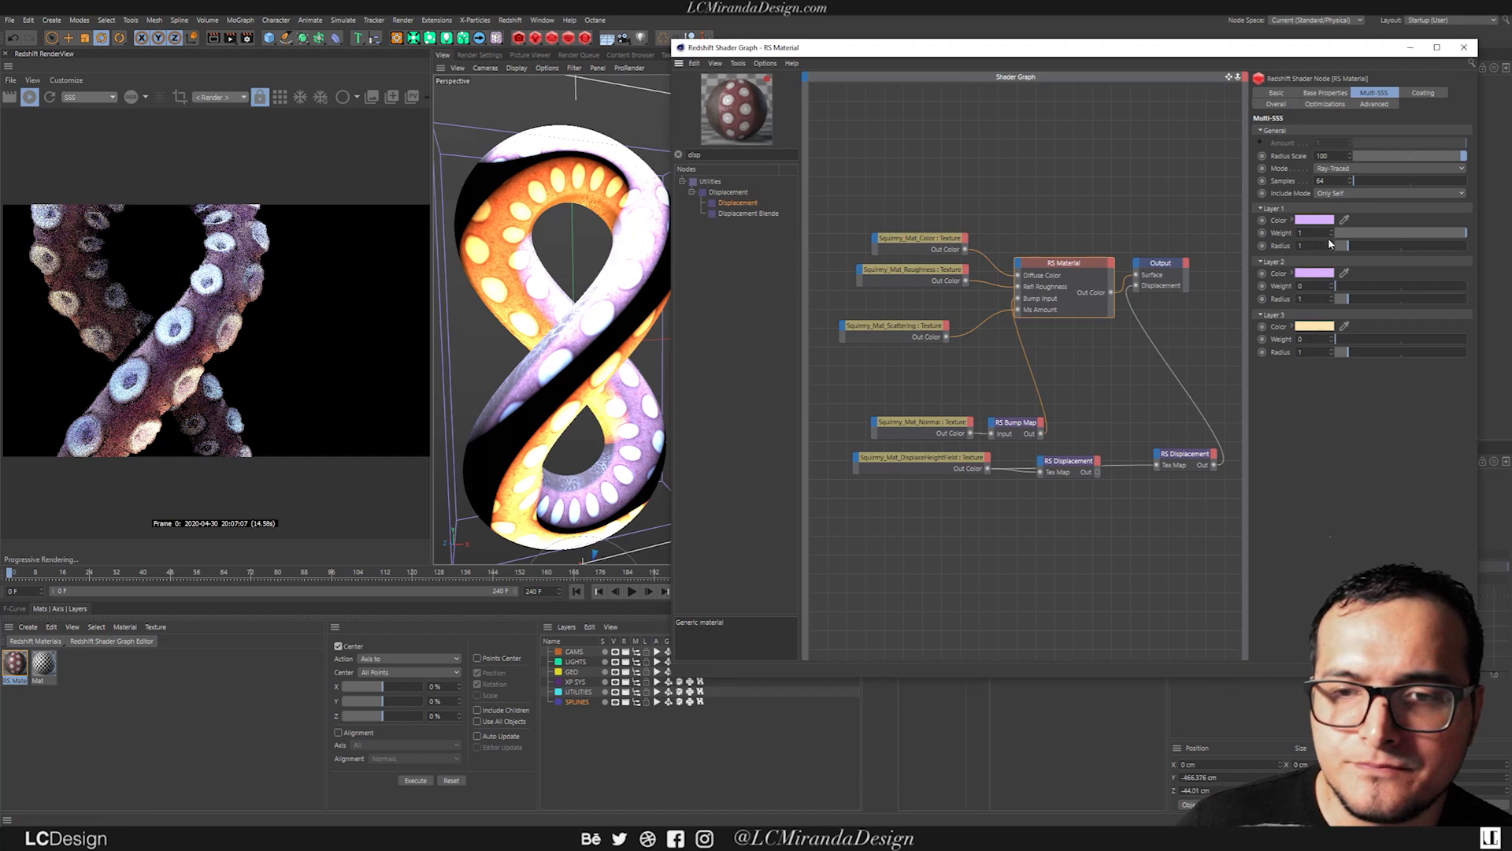
left_click(1360, 285)
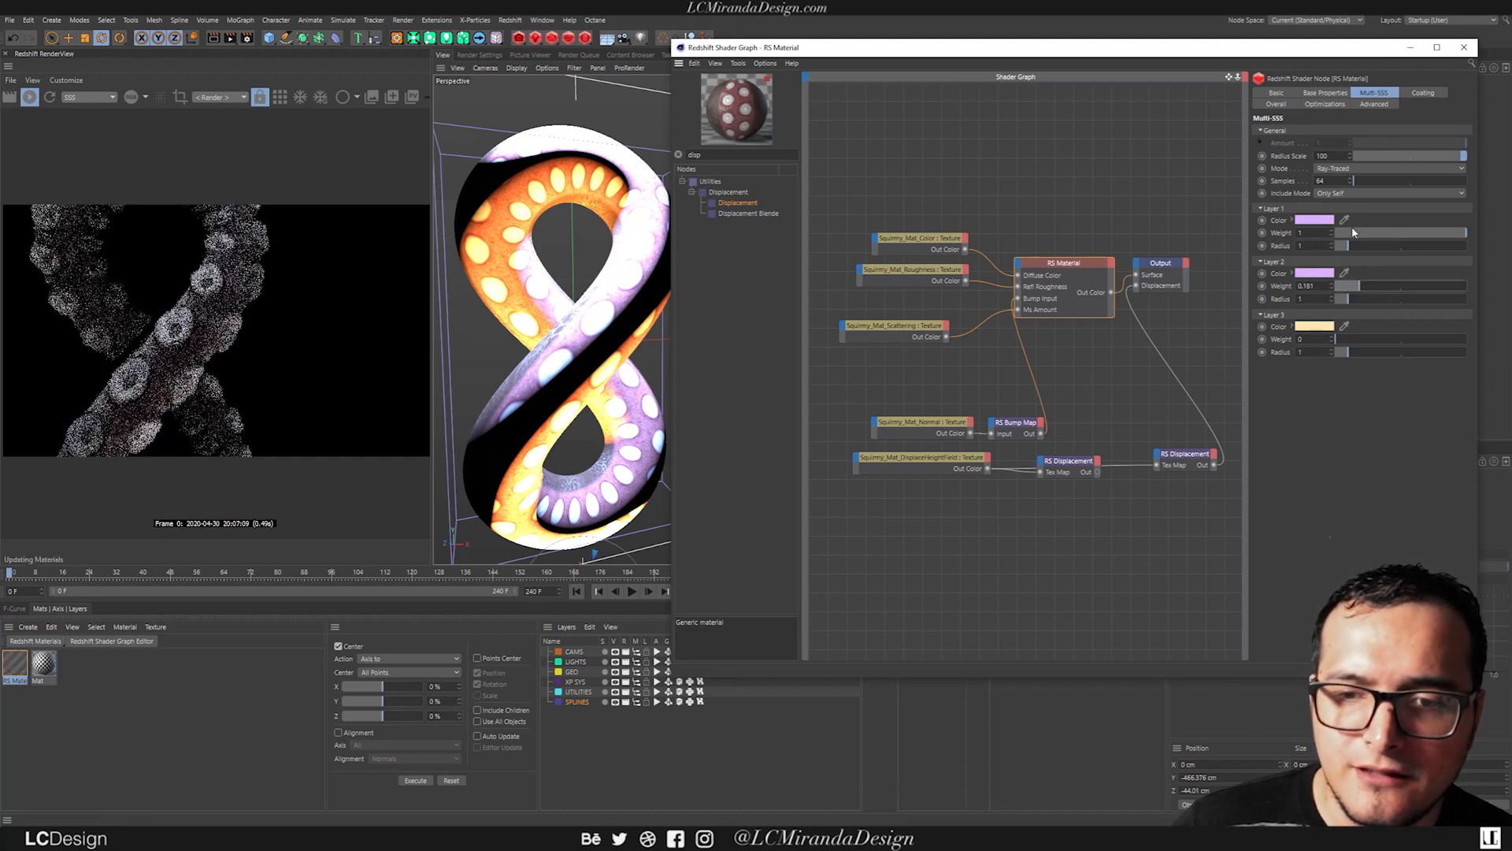
Step: Try a light red and a fully saturated red as the Multi-SSS Layer 1 color, and undo both color changes
left_click(1314, 273)
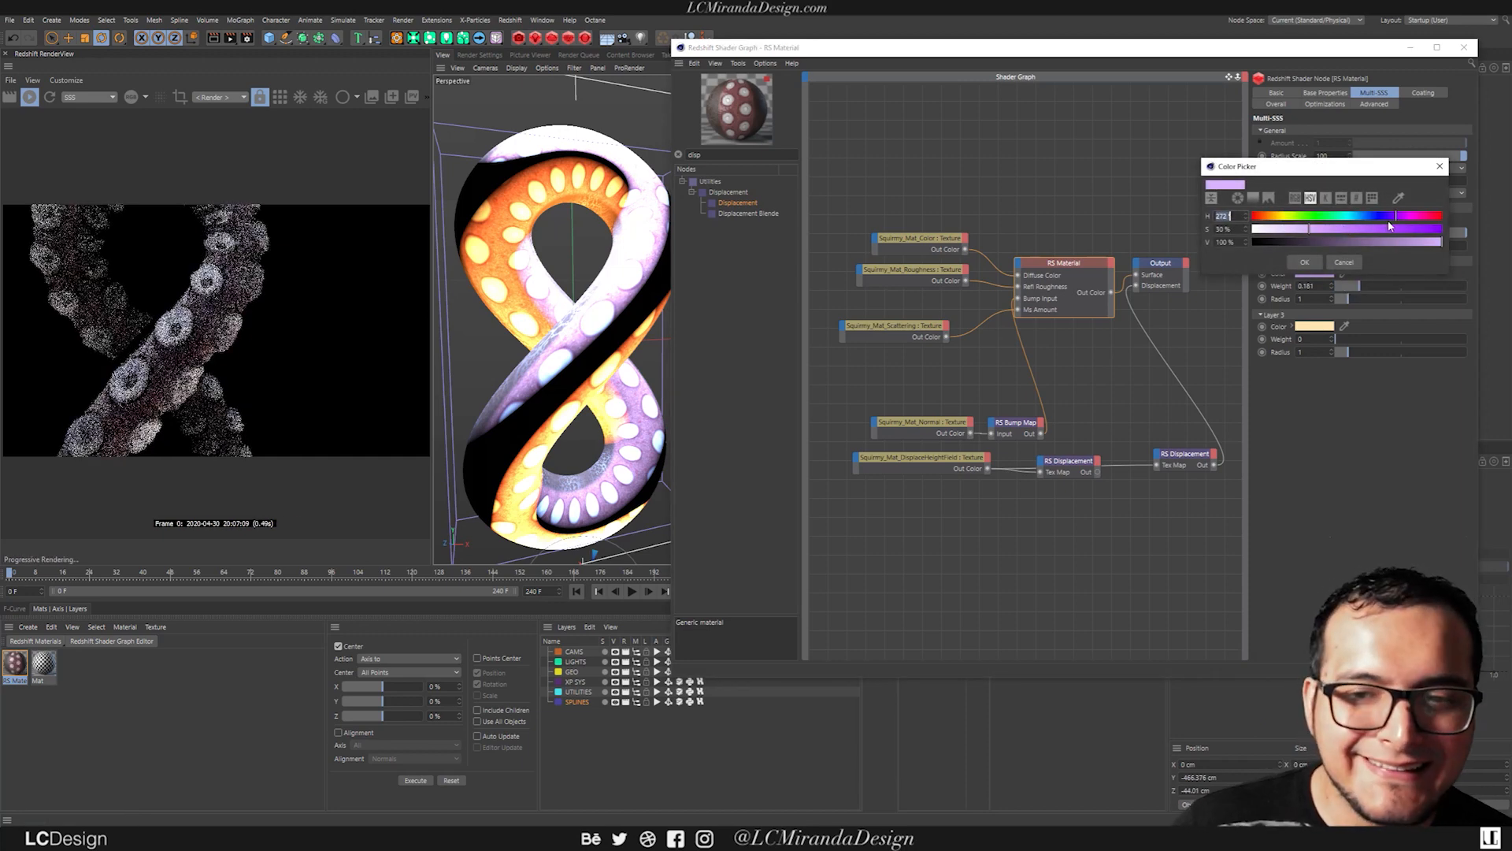
left_click_drag(1390, 223, 1255, 216)
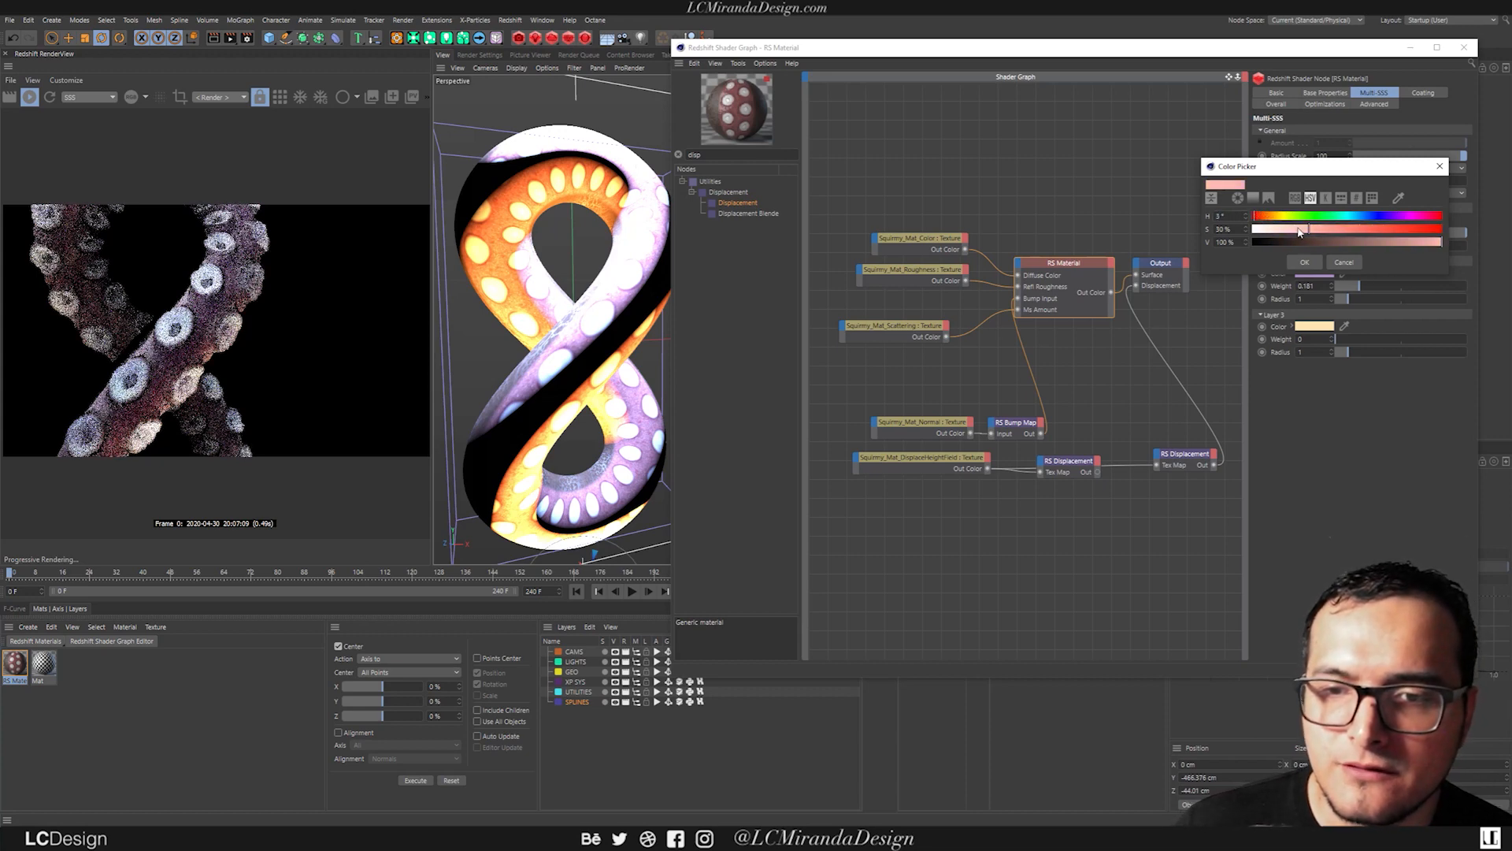
left_click(1304, 263)
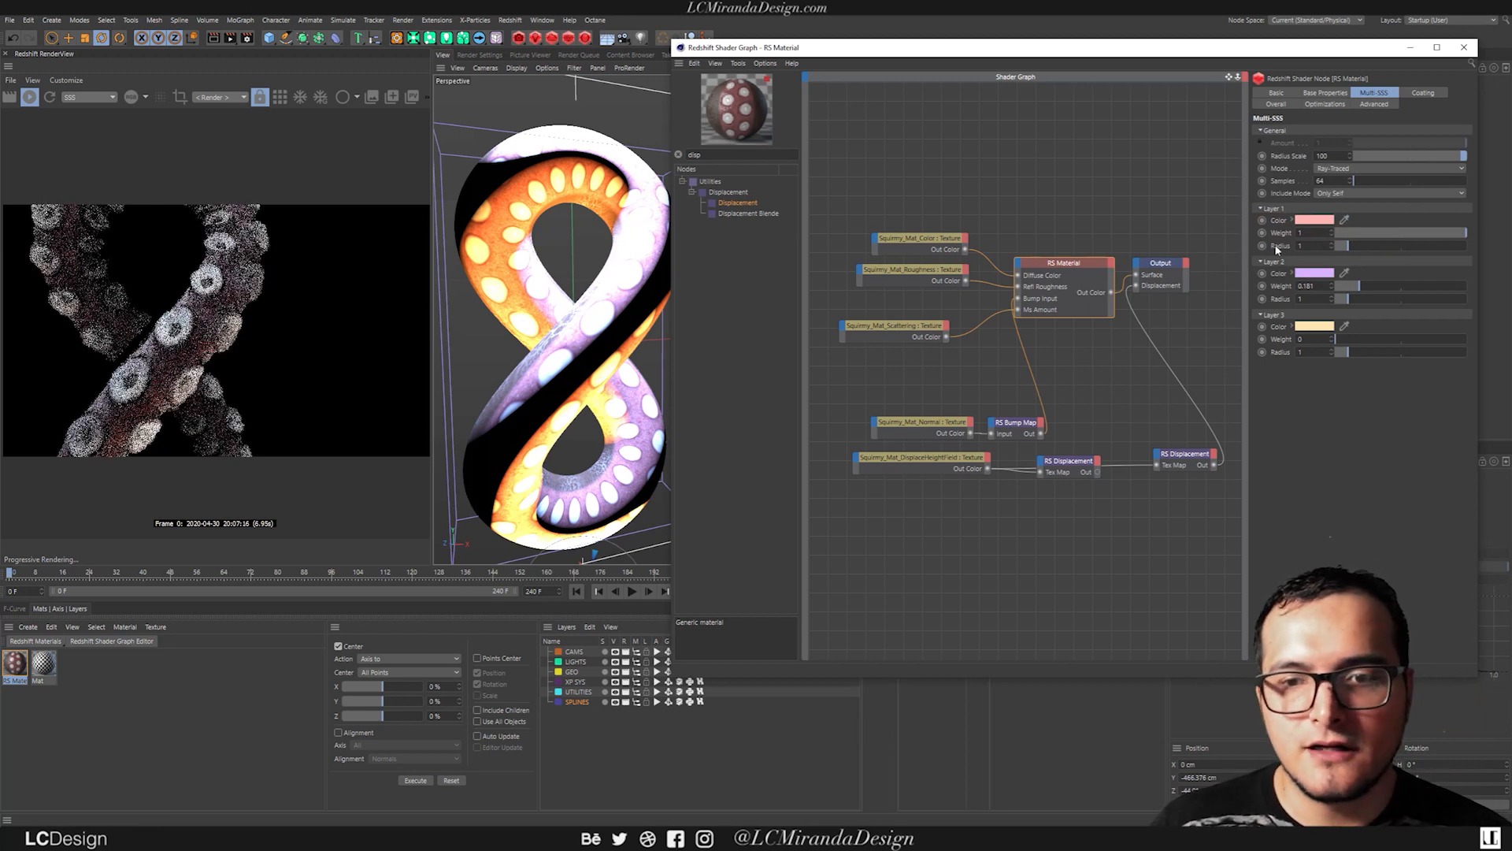
left_click(1314, 221)
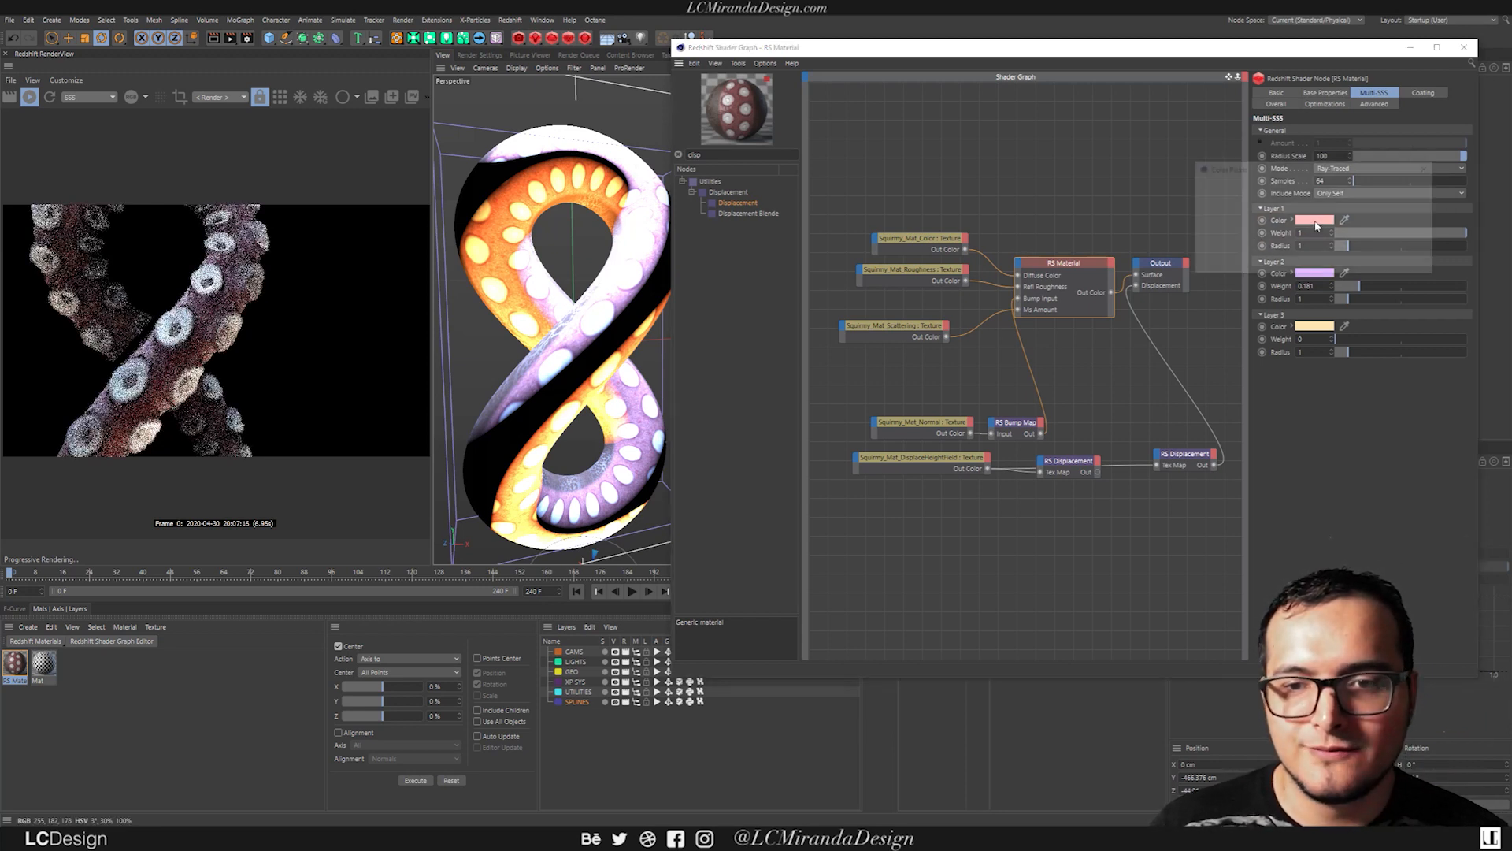
left_click_drag(1315, 234, 1426, 232)
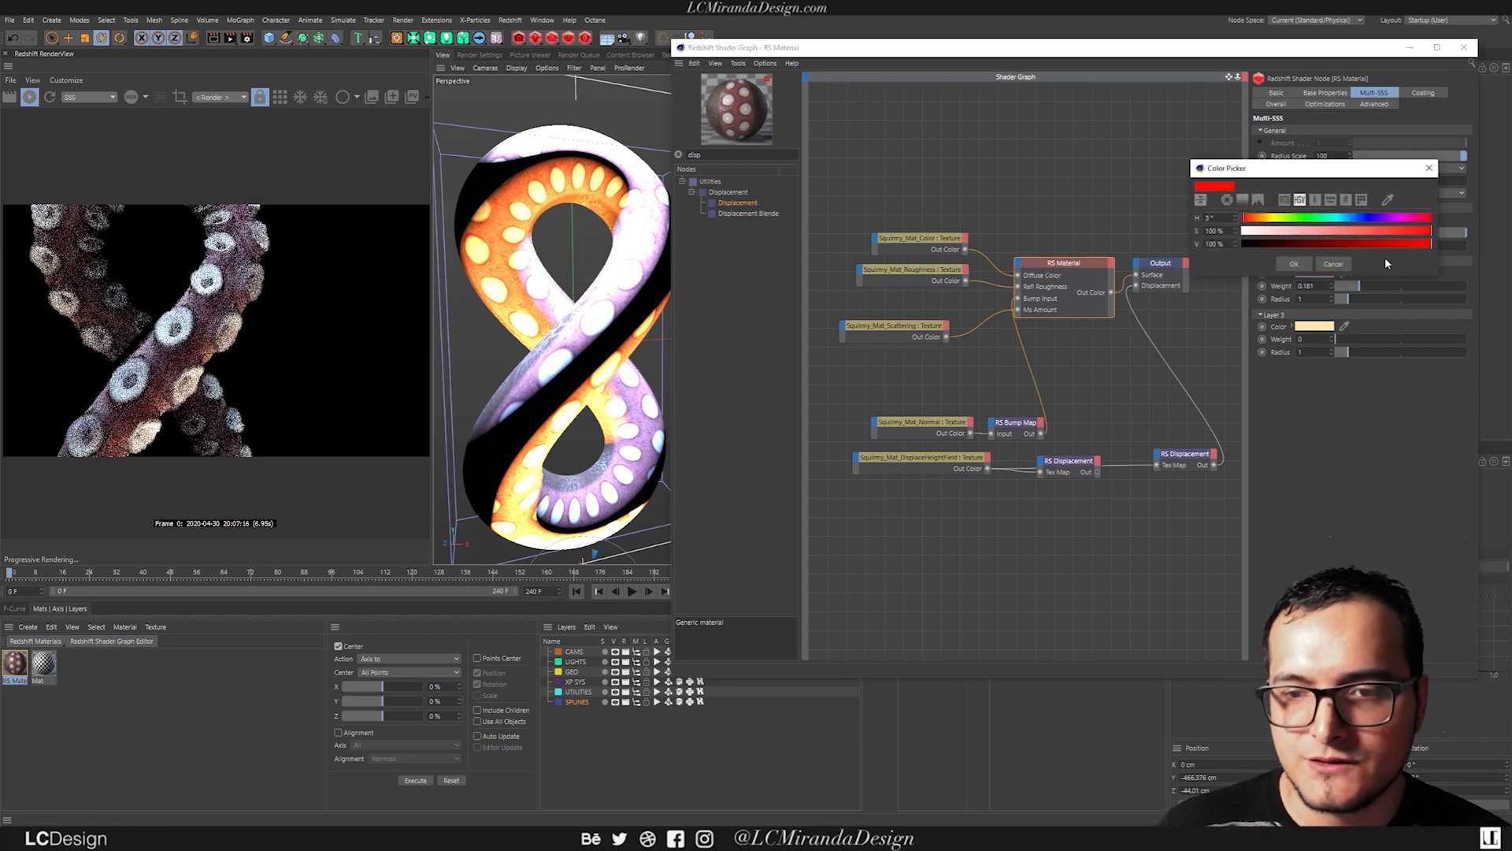
left_click(1294, 263)
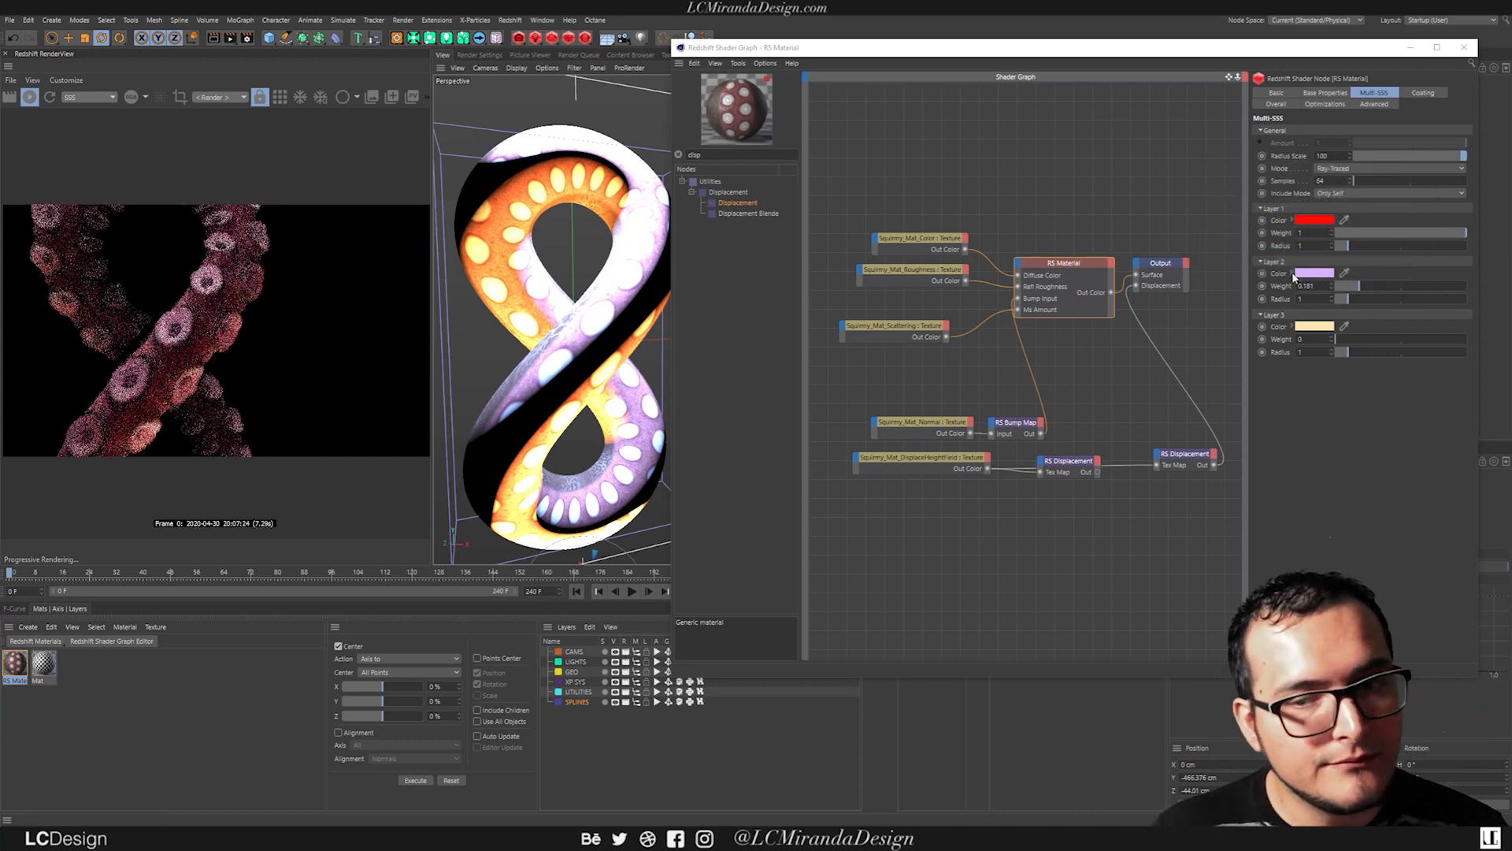
key("ctrl+z")
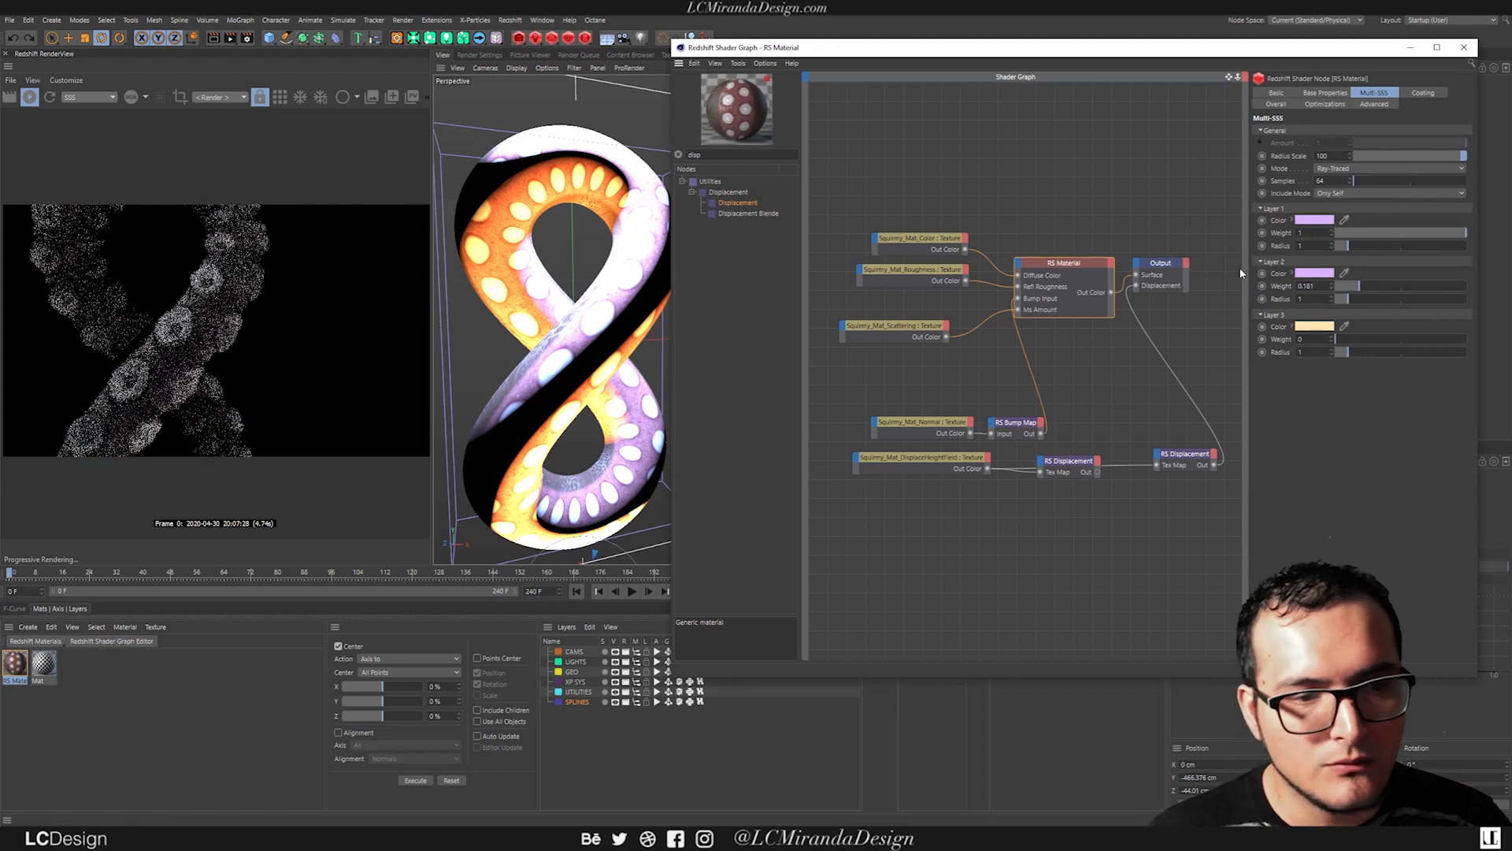
Step: Set the Multi-SSS Layer 1 color to hue 0°, 30% saturation and 100% value, and raise the Layer 2 weight to about 0.52
left_click(1315, 272)
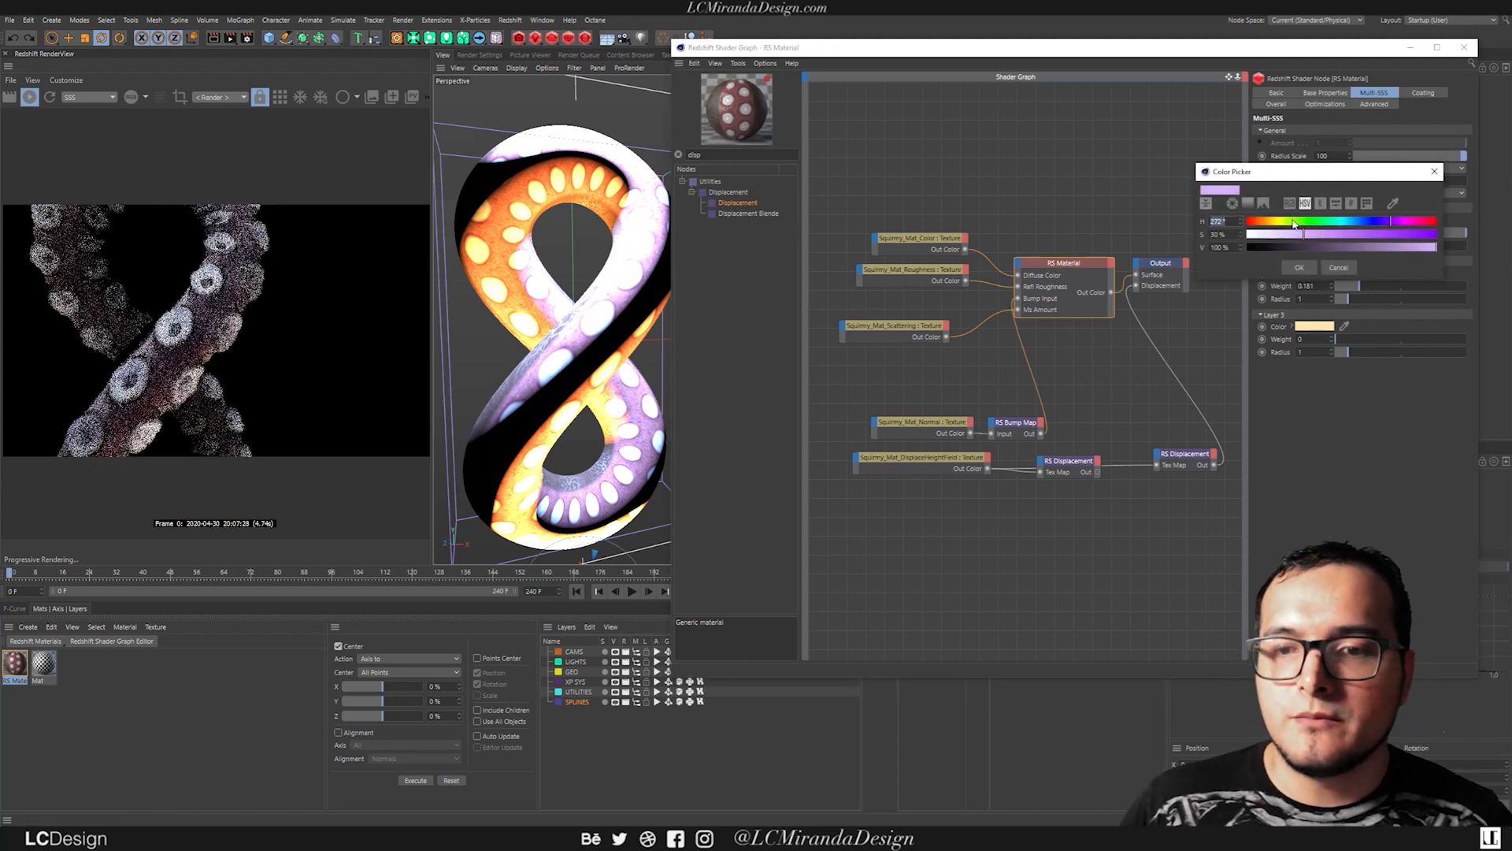
left_click_drag(1347, 223, 1219, 223)
left_click(1305, 269)
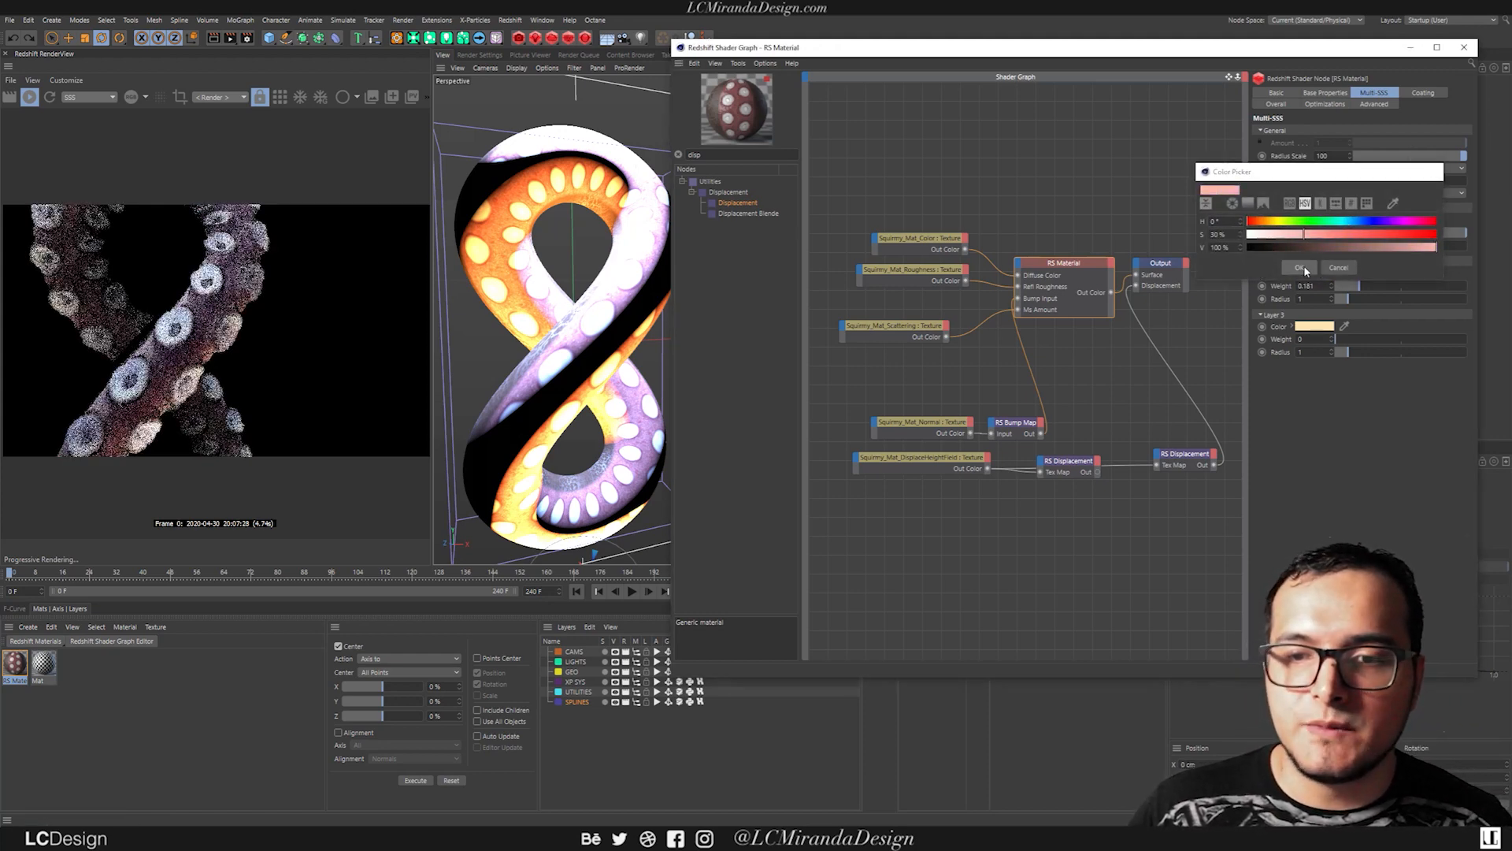
left_click_drag(1359, 286, 1404, 288)
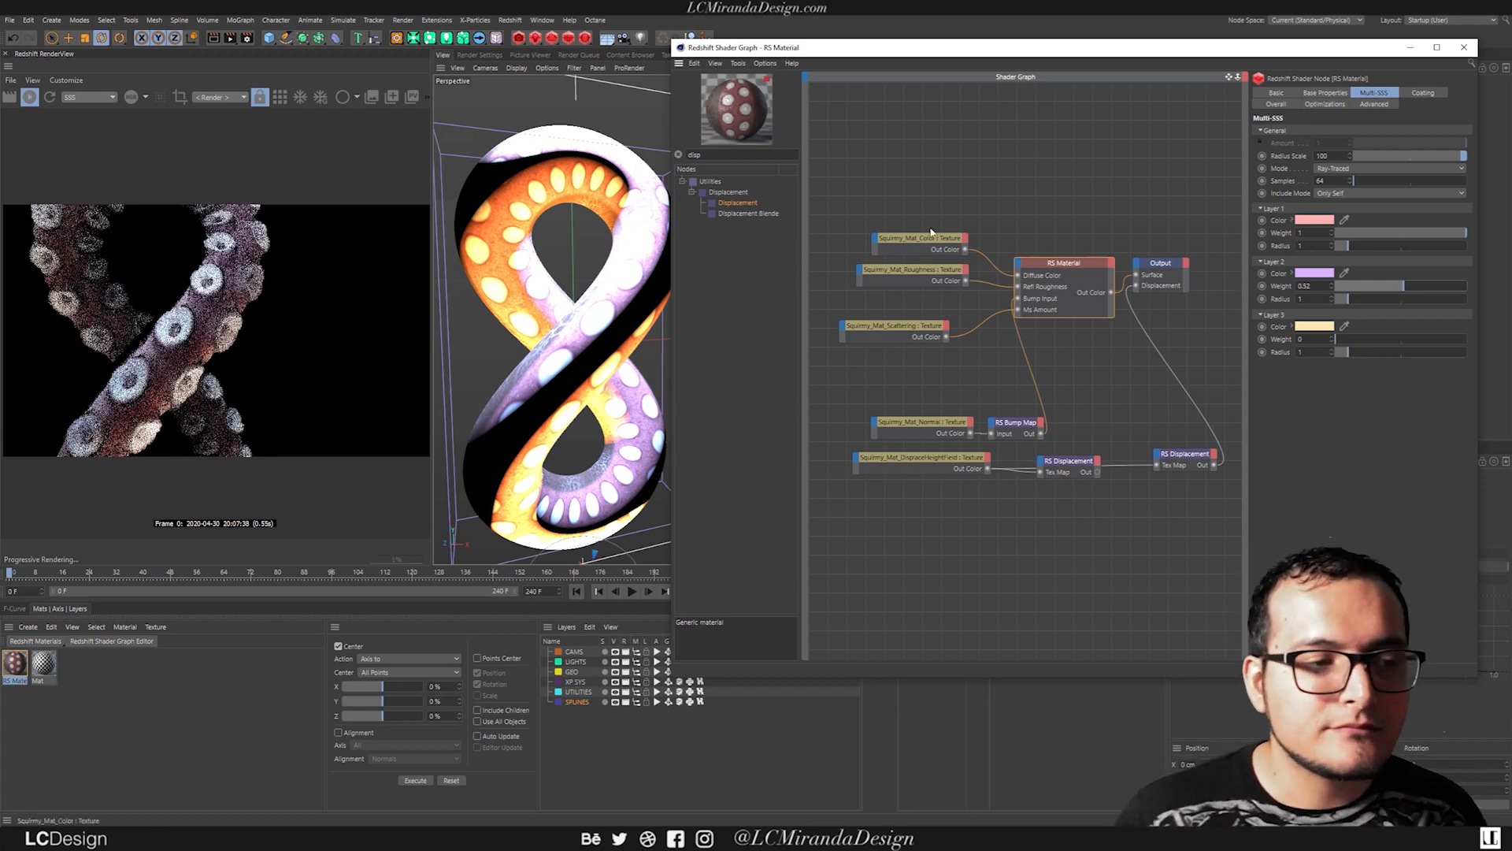
left_click_drag(1350, 54, 1191, 77)
left_click(1310, 71)
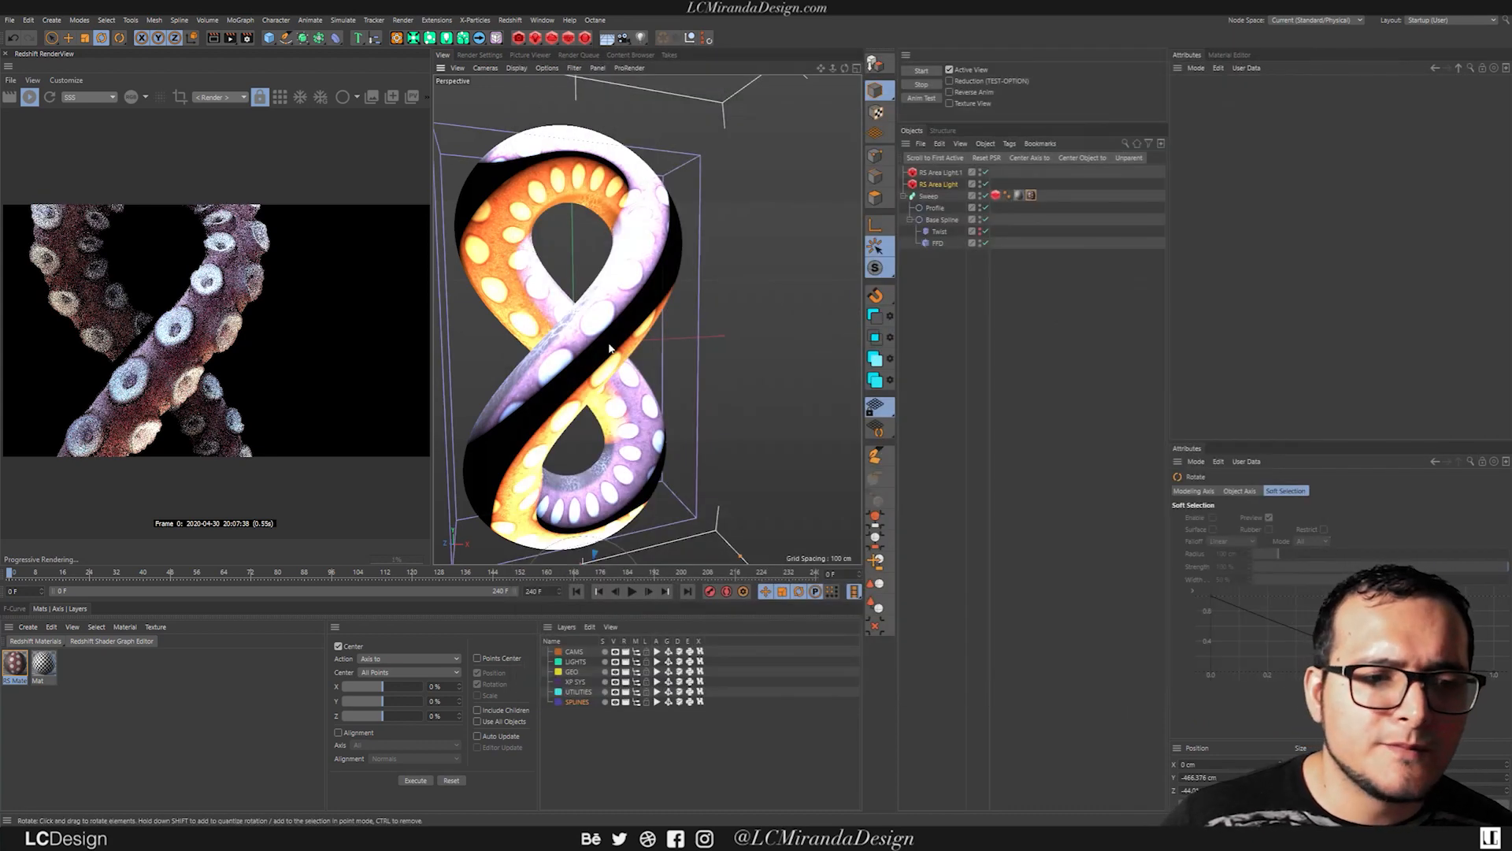
Step: Frame the entire figure-eight tentacle and switch the render preview to the Beauty pass
scroll(554, 336, "down", 3)
middle_click_drag(596, 332, 627, 314, "alt")
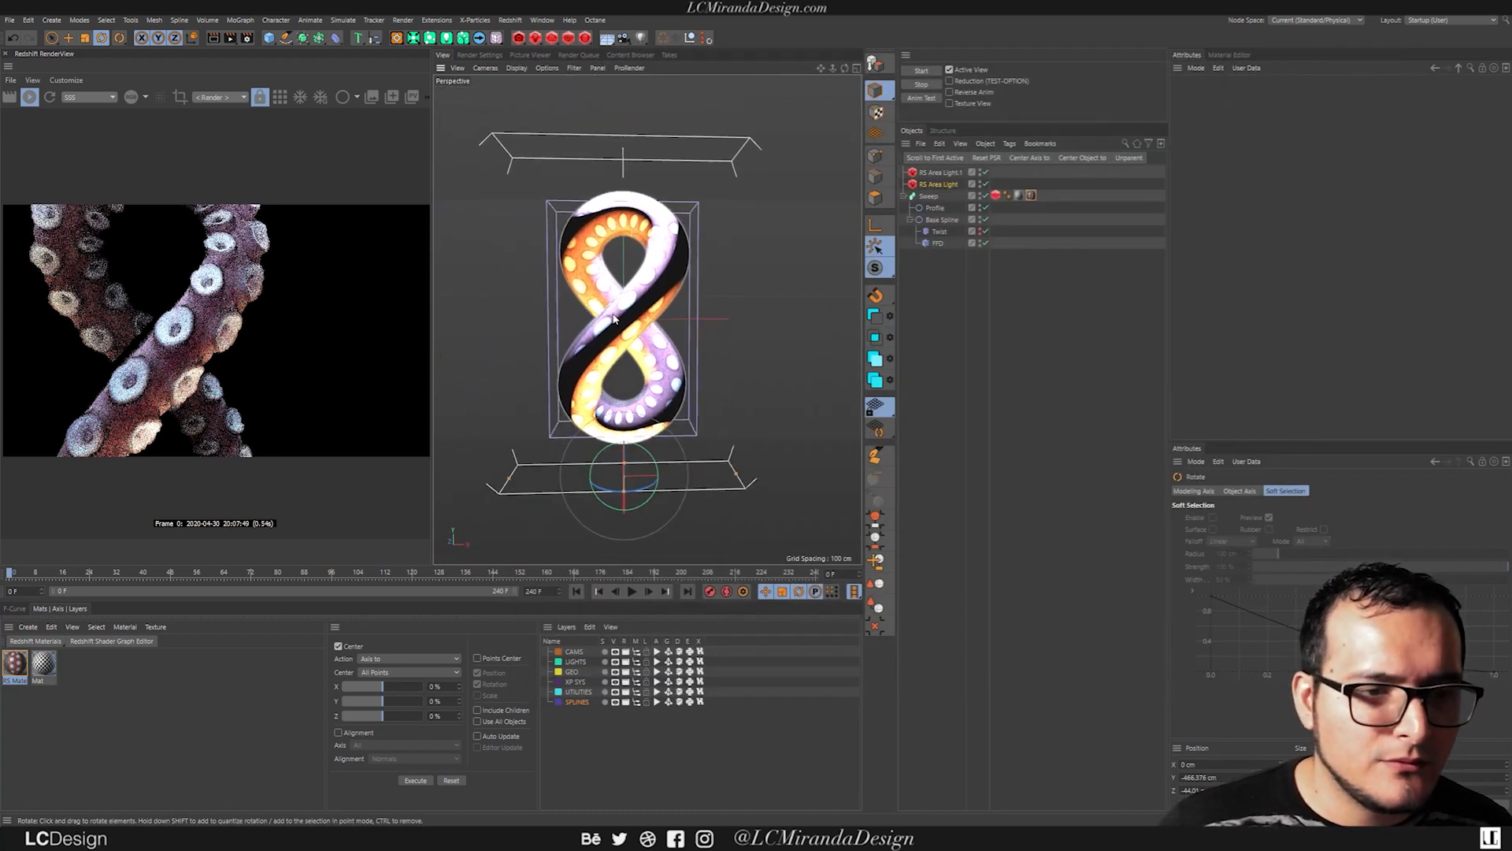
right_click_drag(622, 313, 608, 312, "alt")
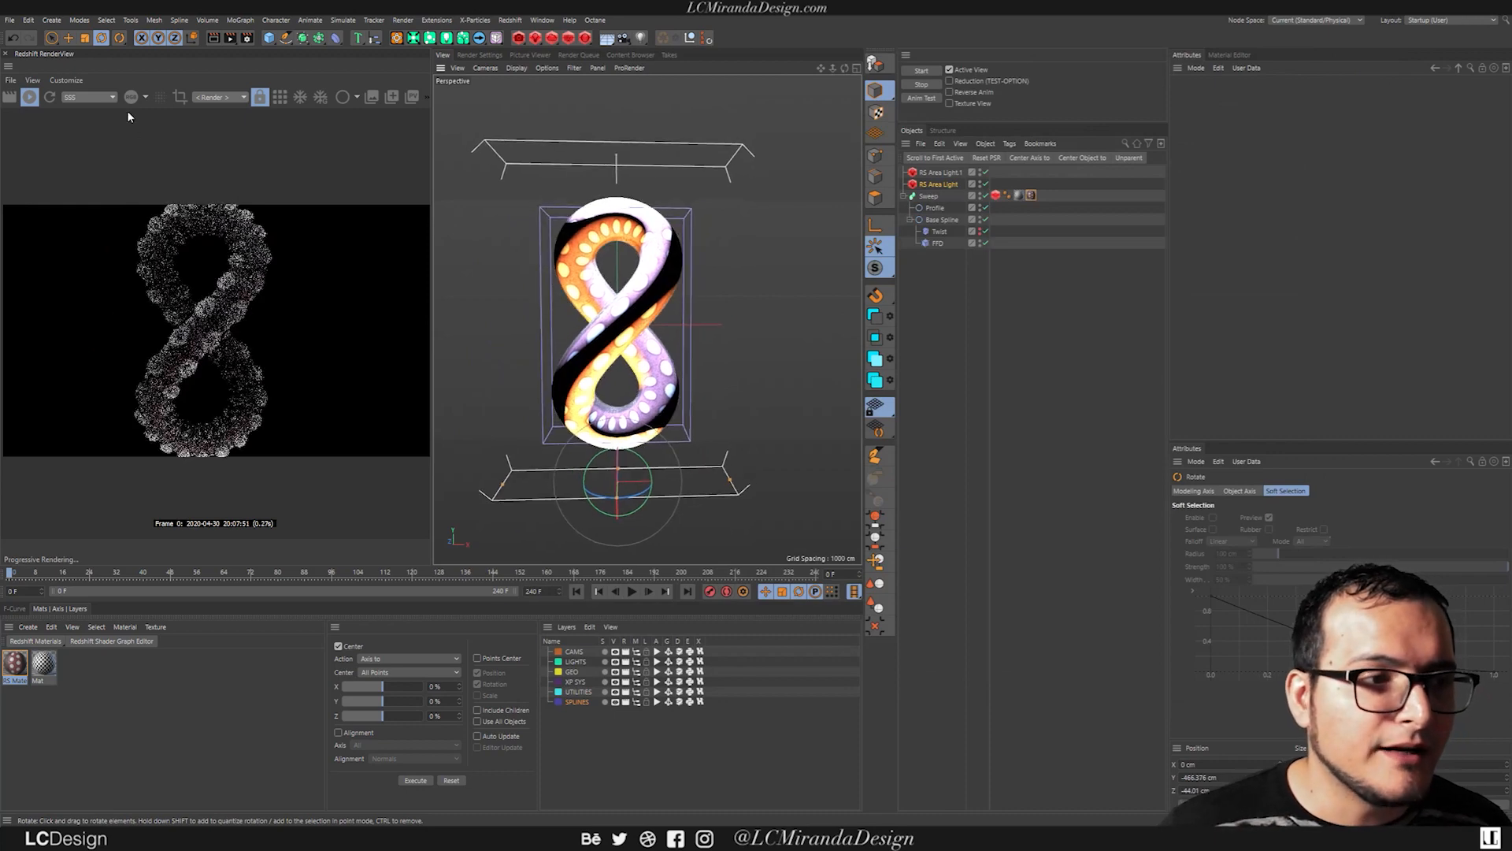
left_click(88, 97)
left_click(91, 108)
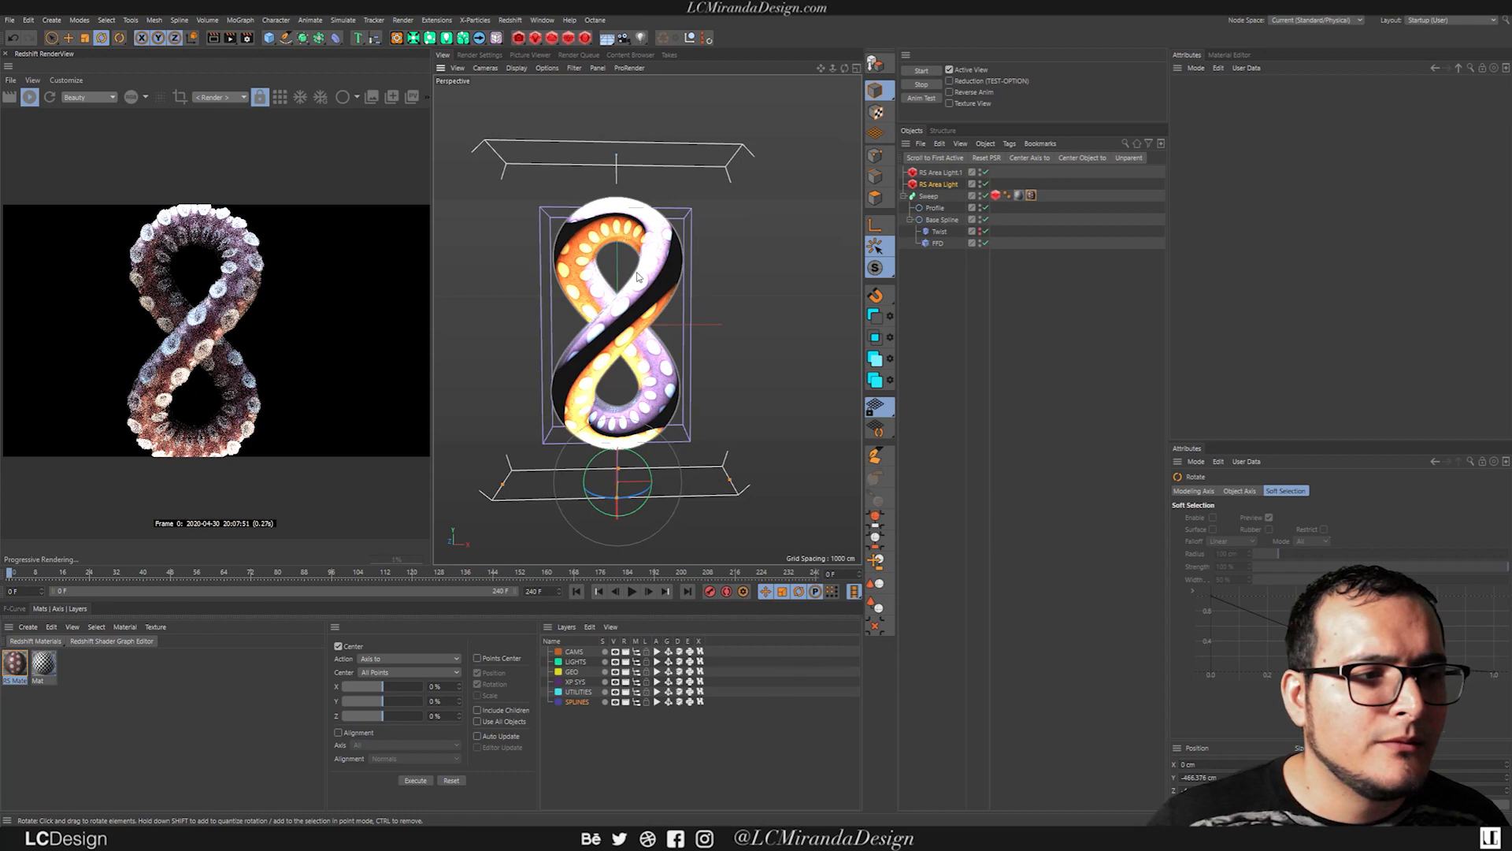
Step: Inspect the tentacle's Beauty render from the side and up close, and return to the full front view
left_click_drag(602, 318, 648, 319, "alt")
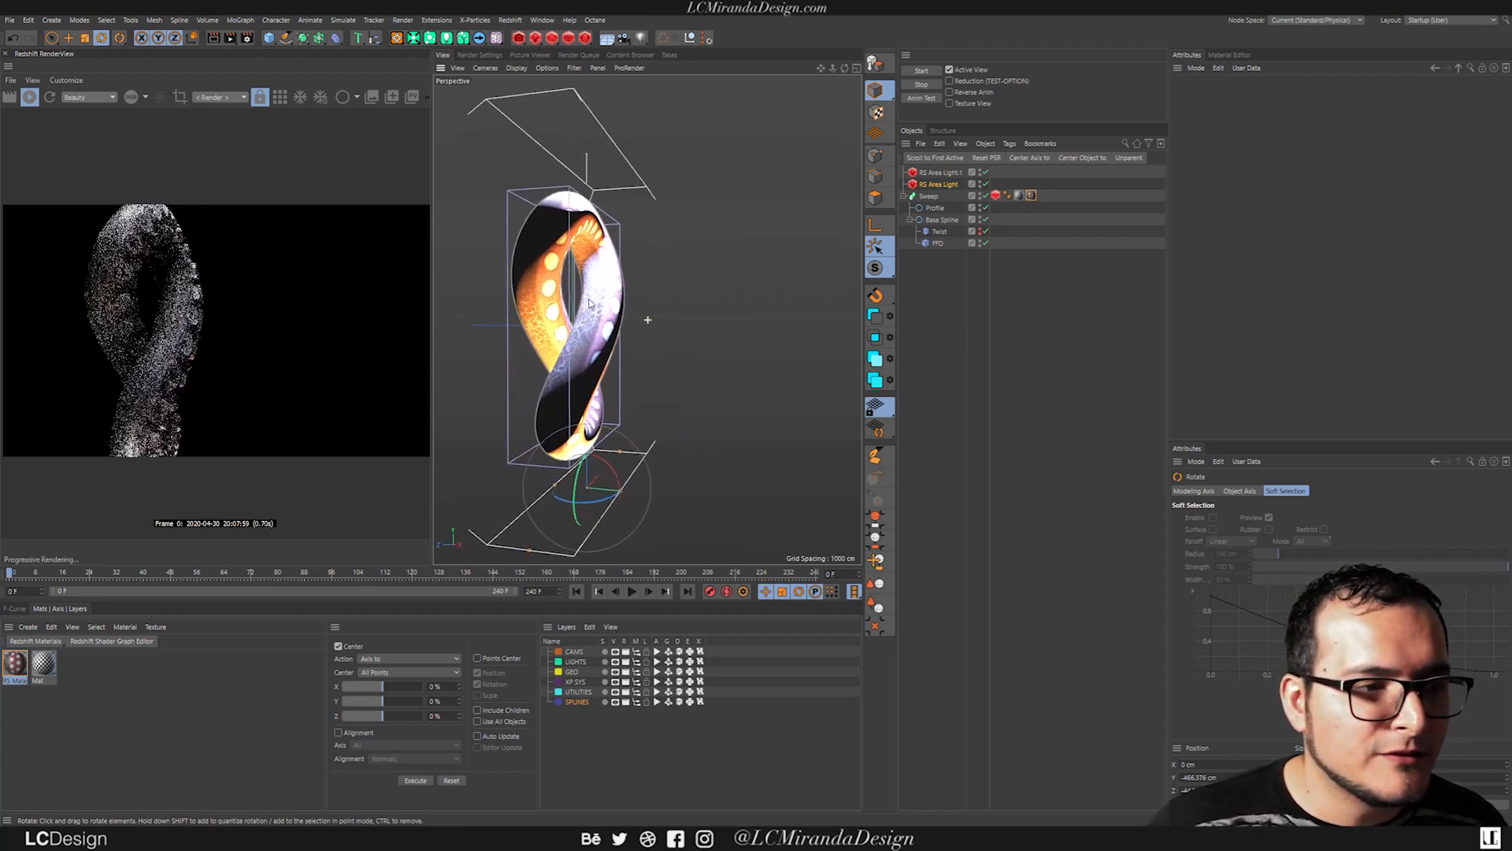
middle_click_drag(648, 319, 689, 318, "alt")
right_click_drag(591, 295, 660, 328, "alt")
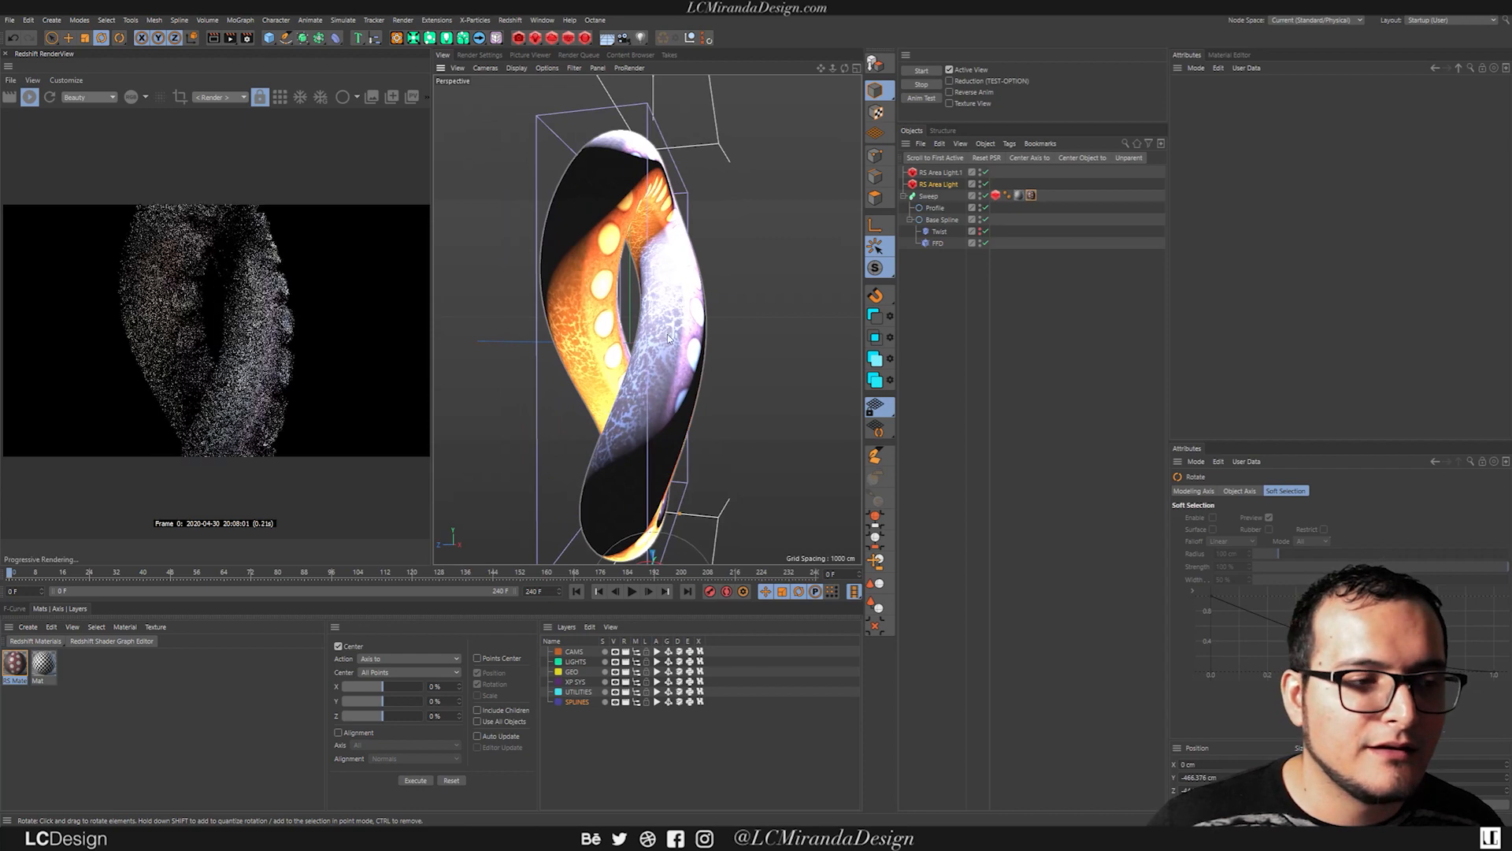
left_click_drag(705, 325, 514, 325, "alt")
middle_click_drag(705, 314, 677, 309, "alt")
right_click_drag(678, 310, 591, 315, "alt")
middle_click_drag(664, 307, 652, 297, "alt")
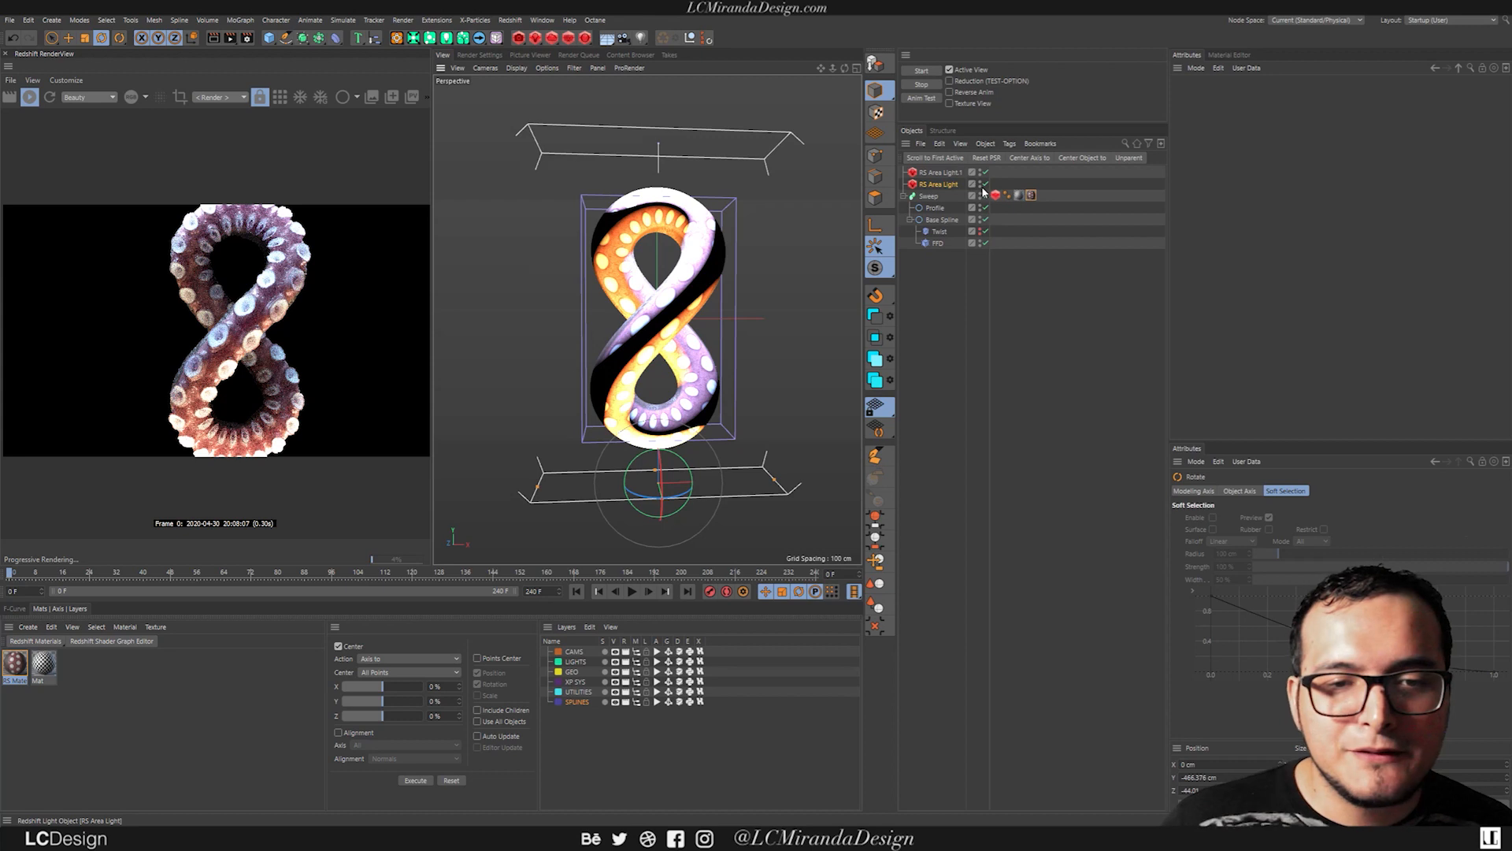
Step: Shape the Sweep's Rotation curve by raising its end point to 1.0 and lowering its start point to about a quarter height
left_click(931, 197)
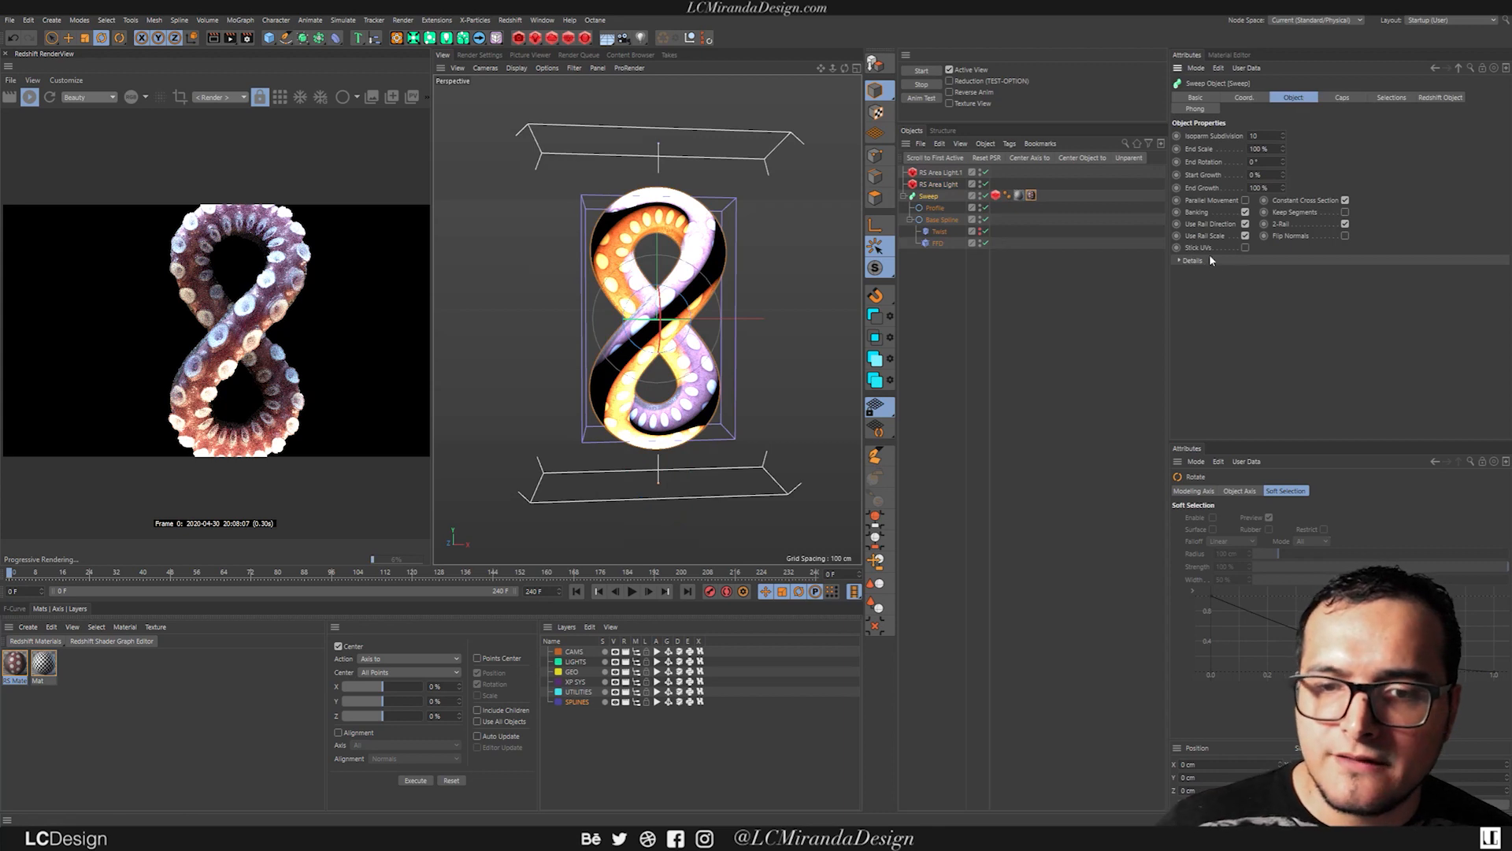
left_click(1189, 261)
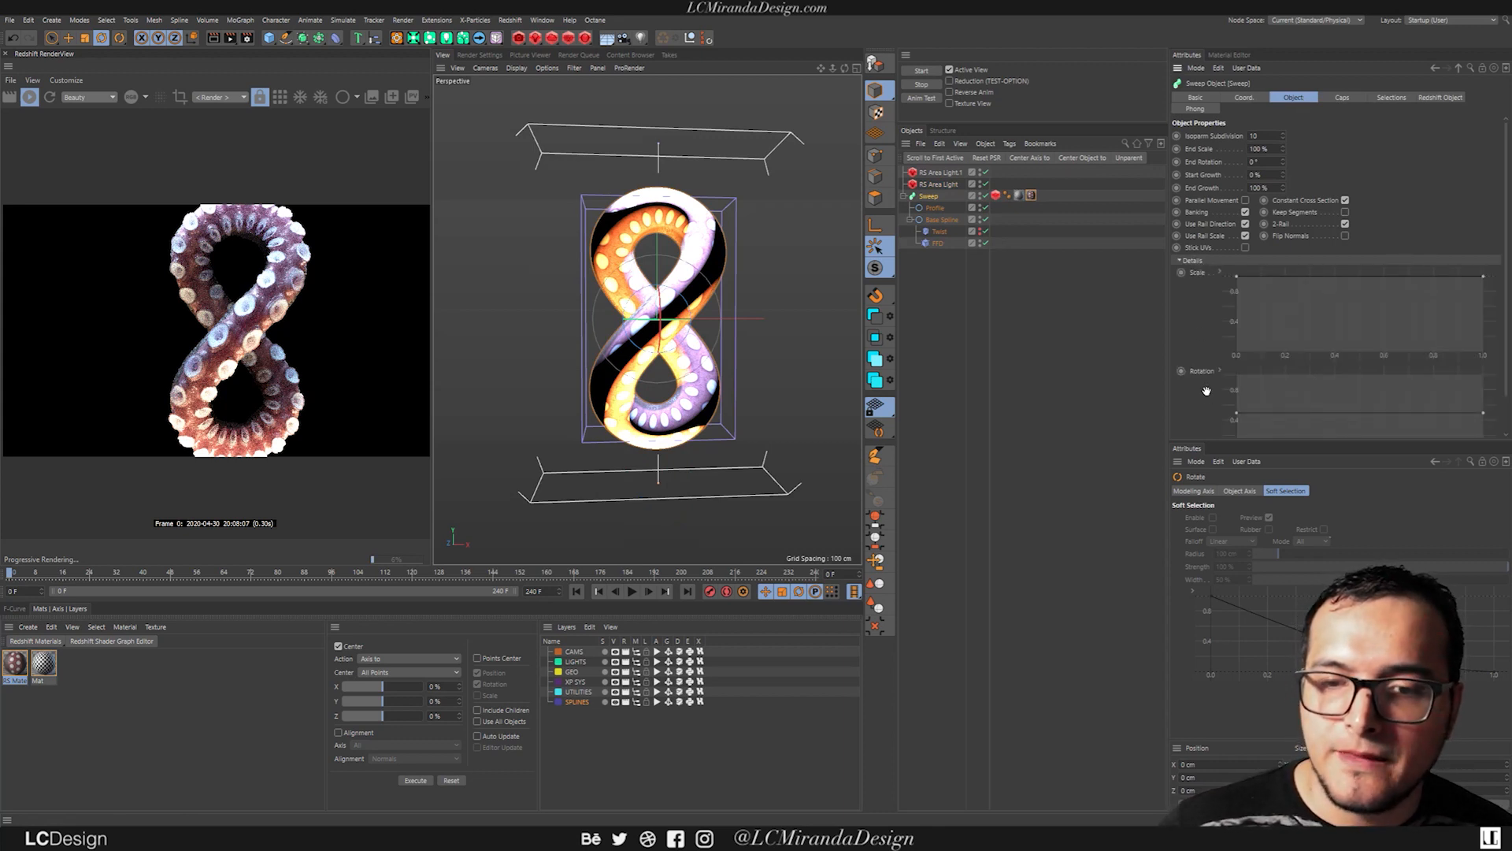
scroll(1206, 390, "down", 2)
left_click_drag(1487, 375, 1491, 332)
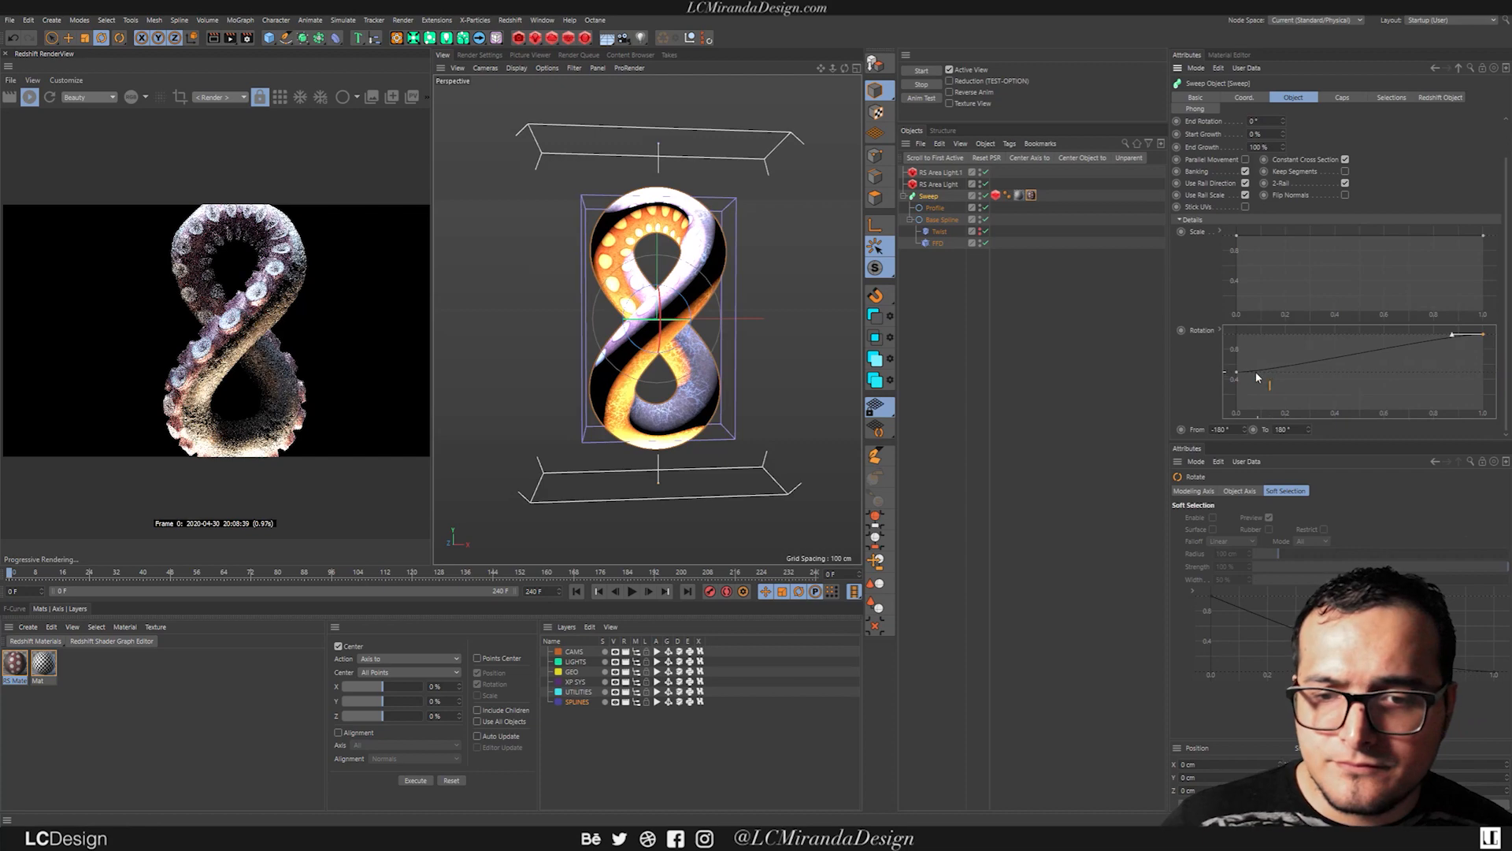
left_click_drag(1239, 376, 1250, 426)
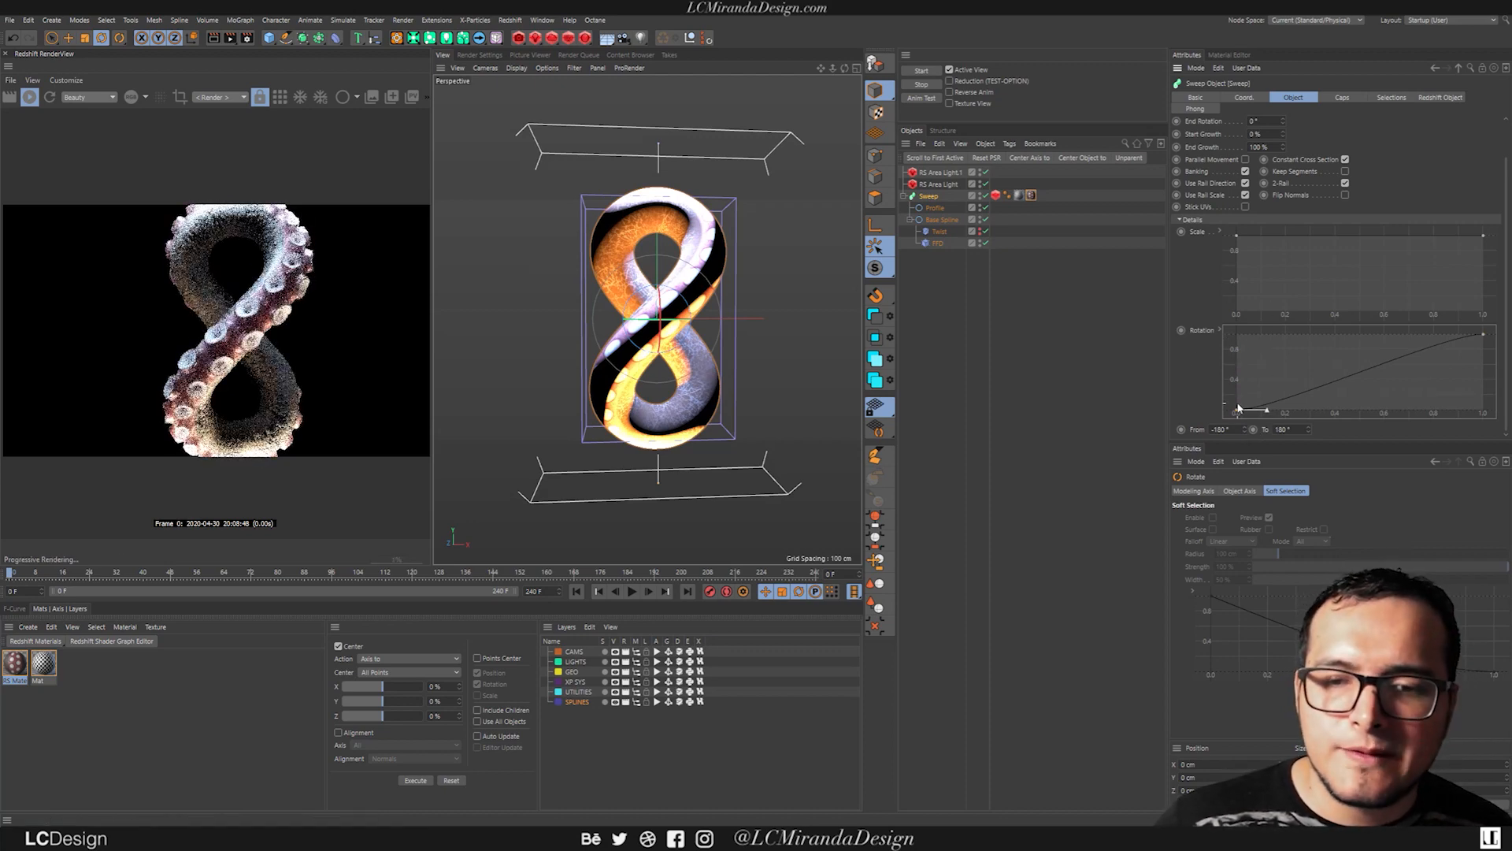
left_click_drag(1237, 409, 1236, 398)
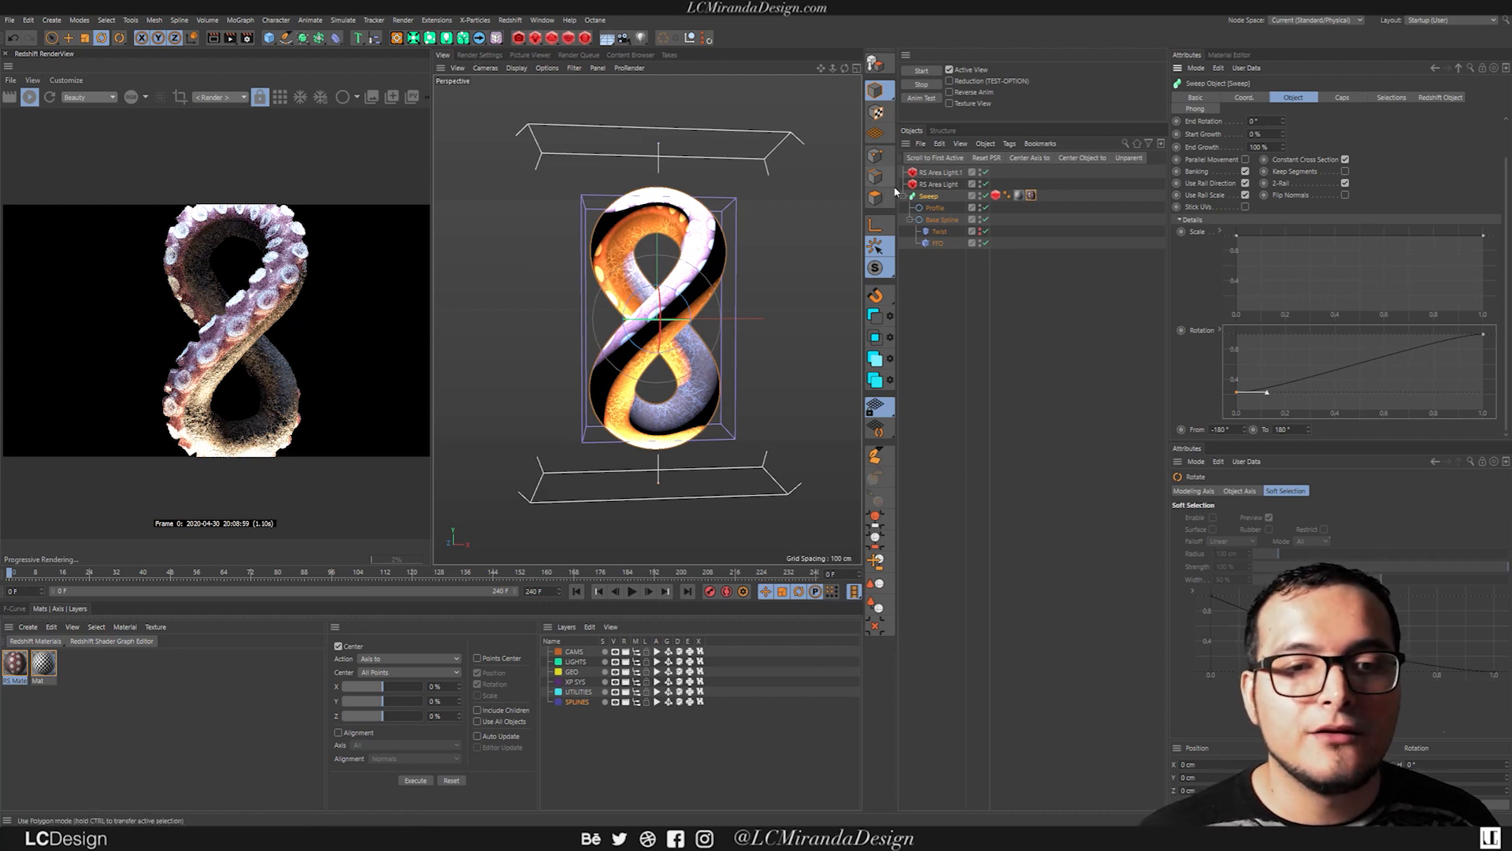
Step: Turn off the Geometry override on the Sweep's Redshift tag and toggle Enable Tessellations and Displacement in Redshift's global overrides
left_click(996, 196)
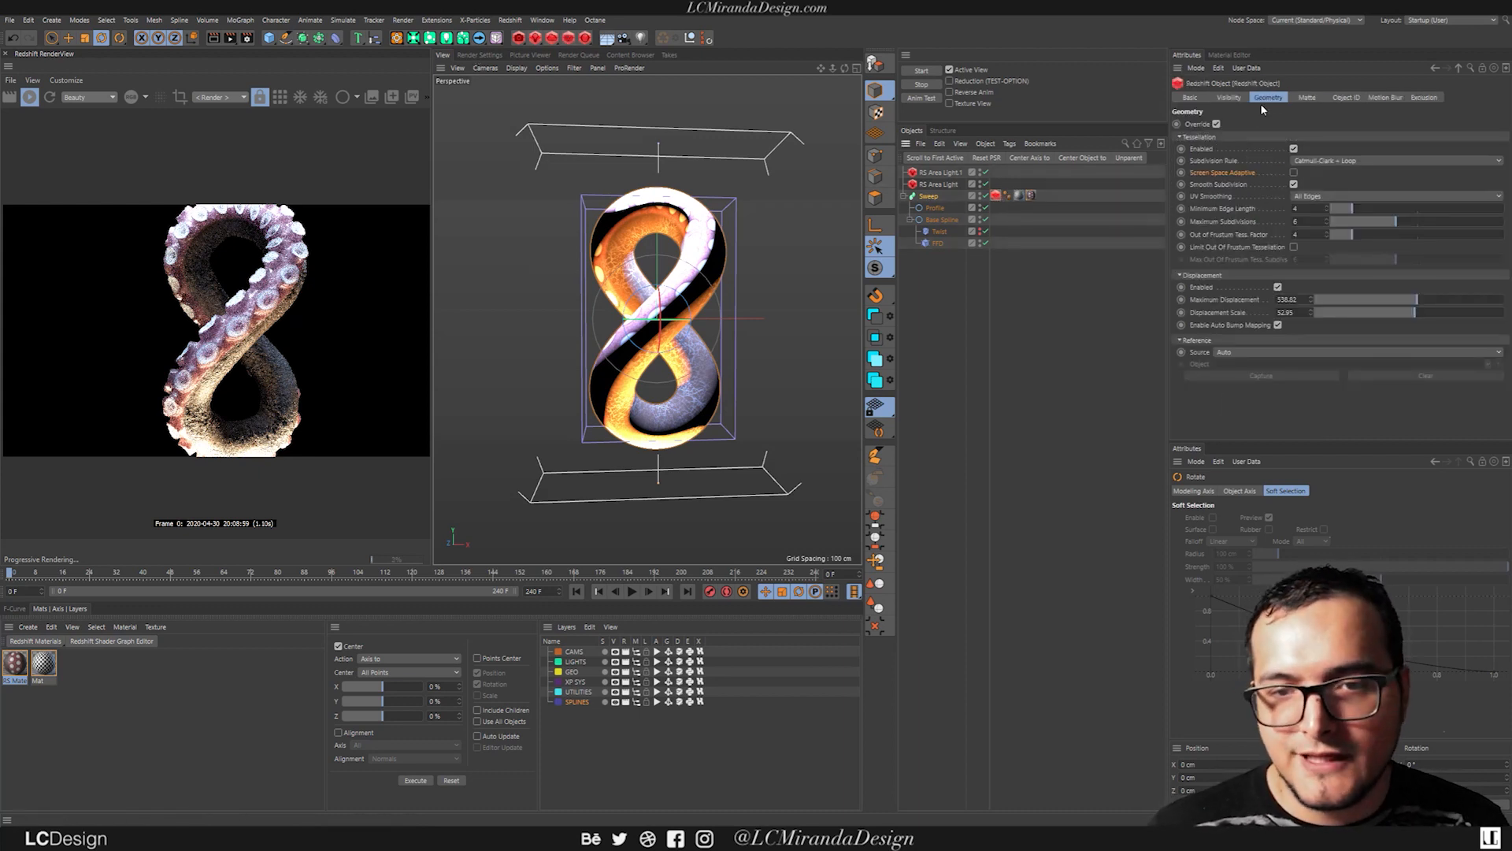
left_click(1216, 124)
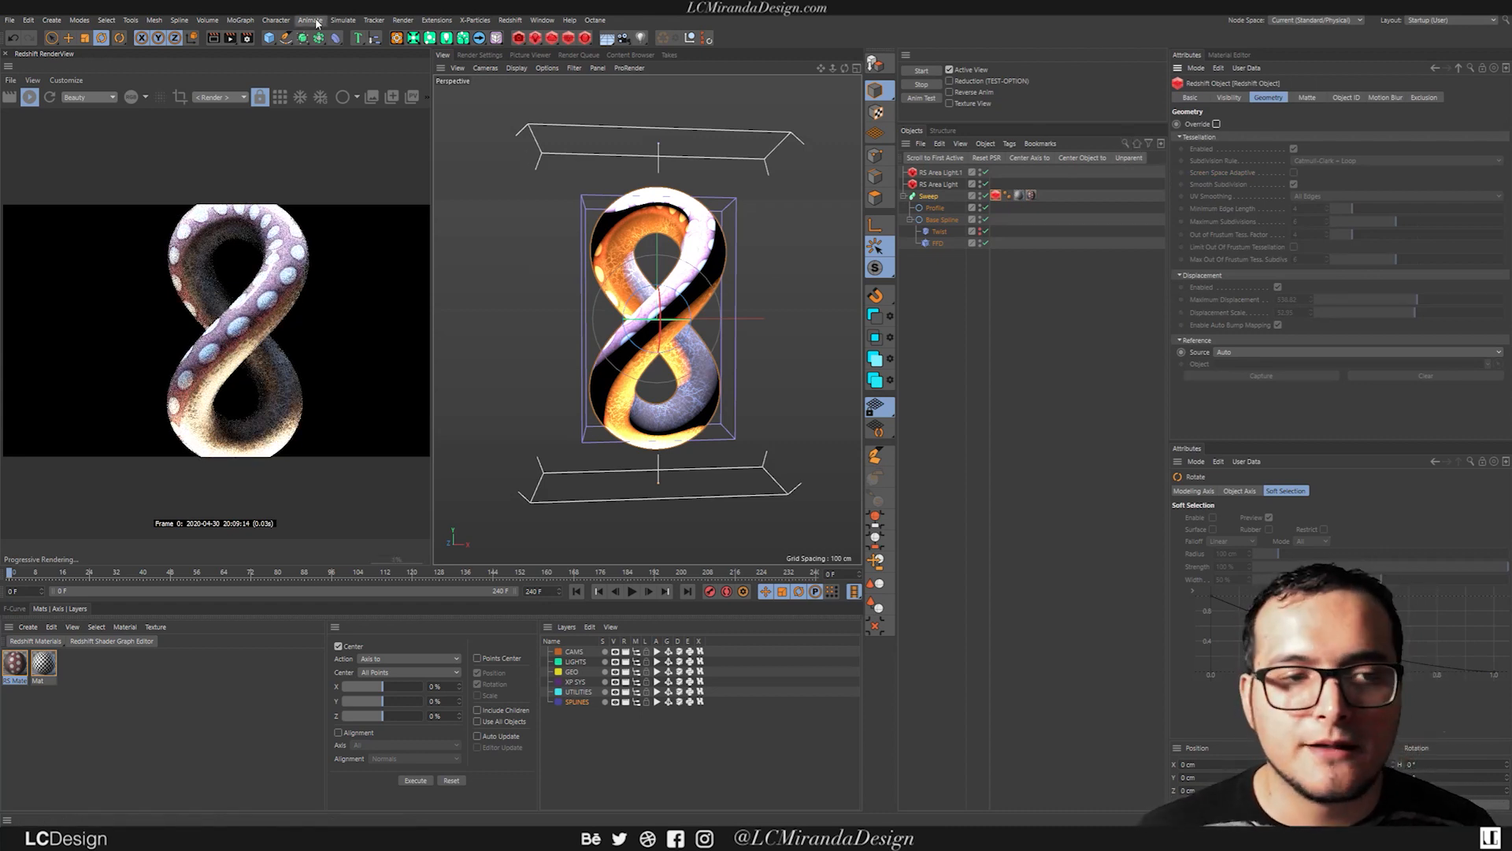
left_click(480, 55)
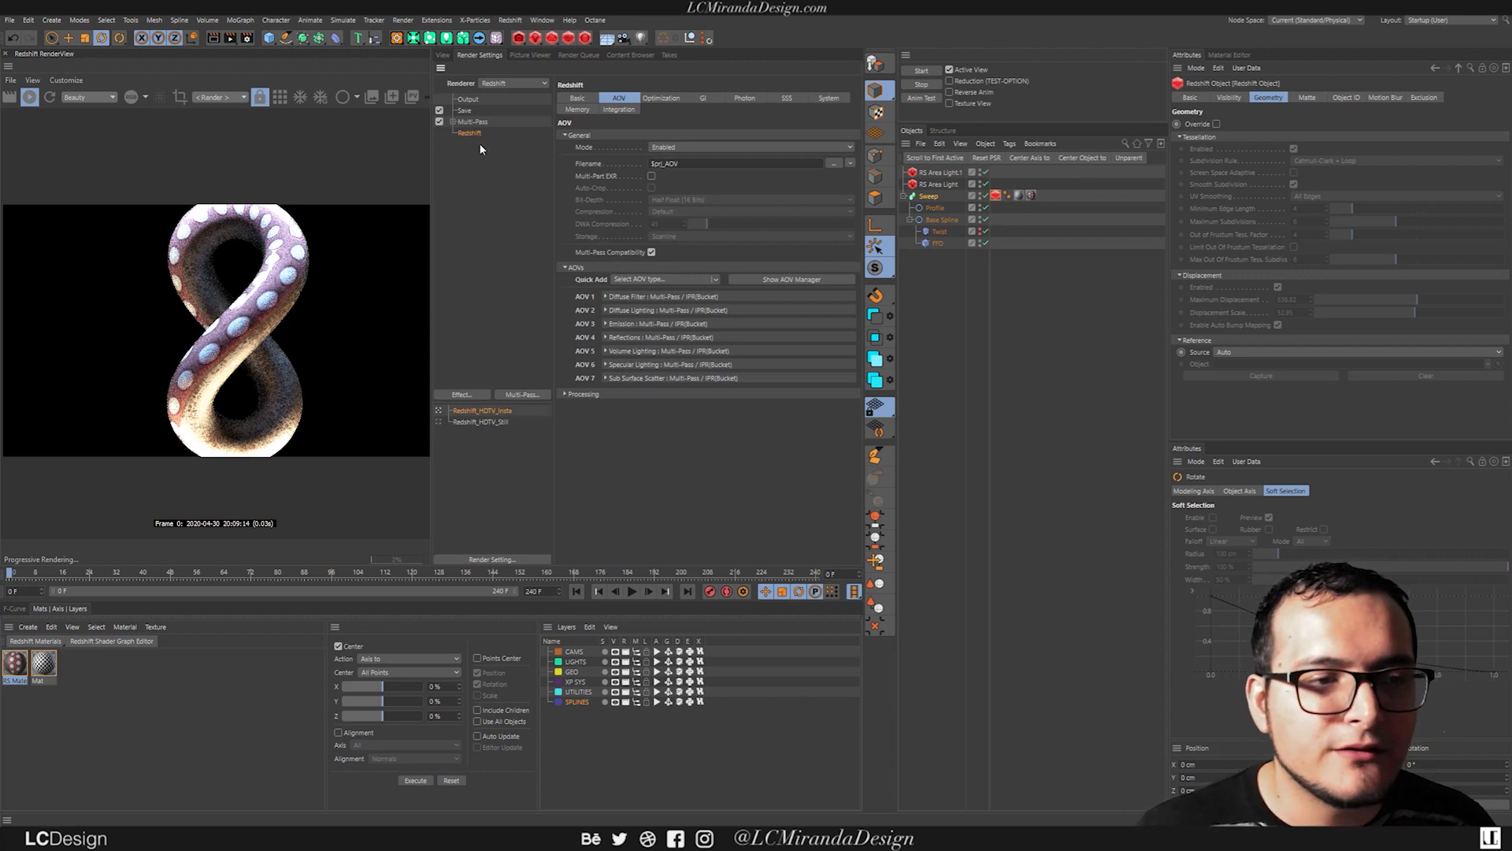
left_click(675, 100)
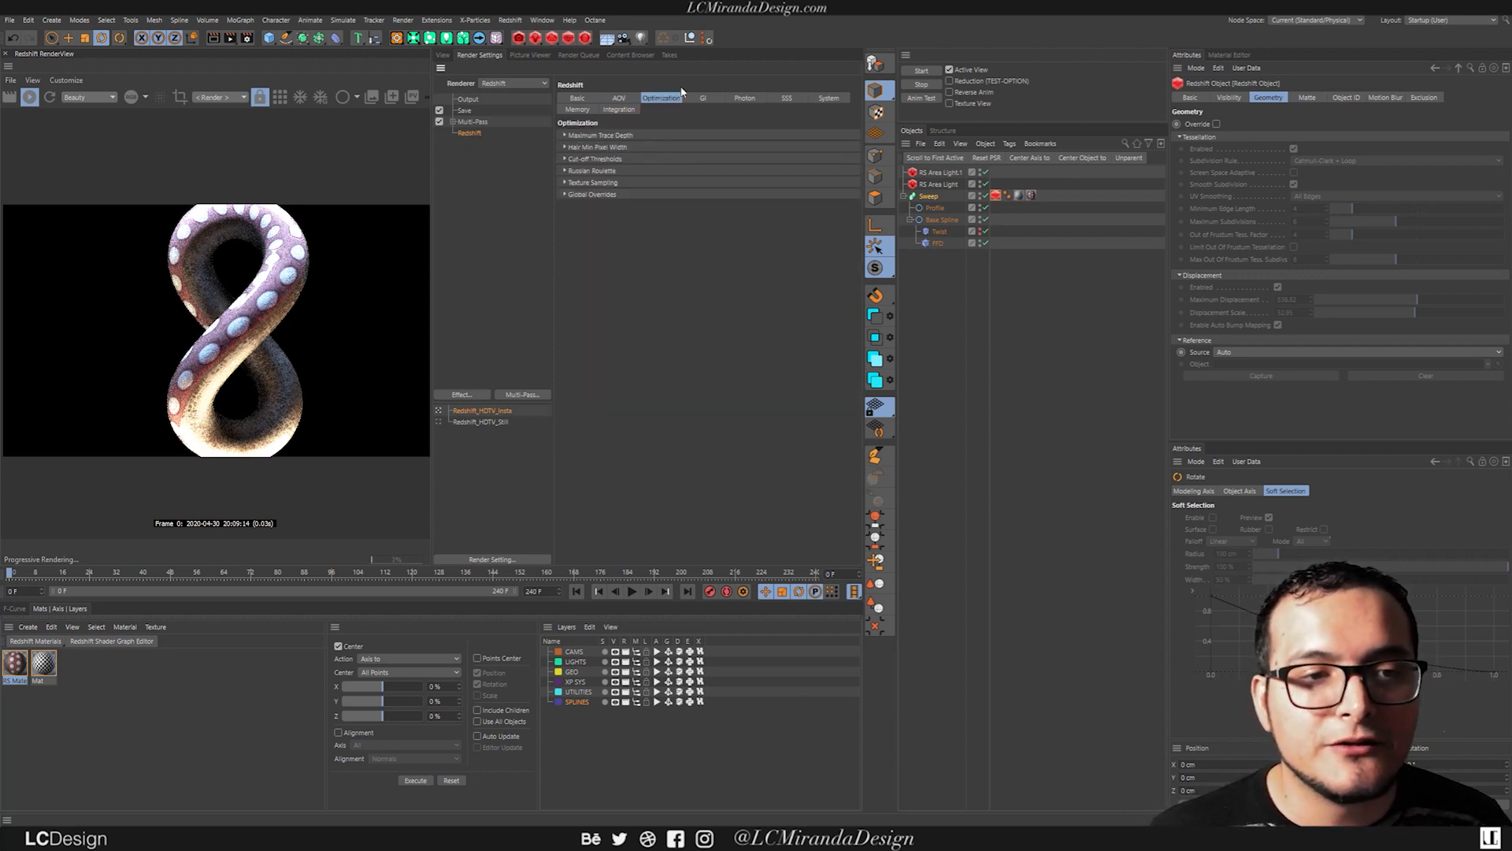
left_click(584, 194)
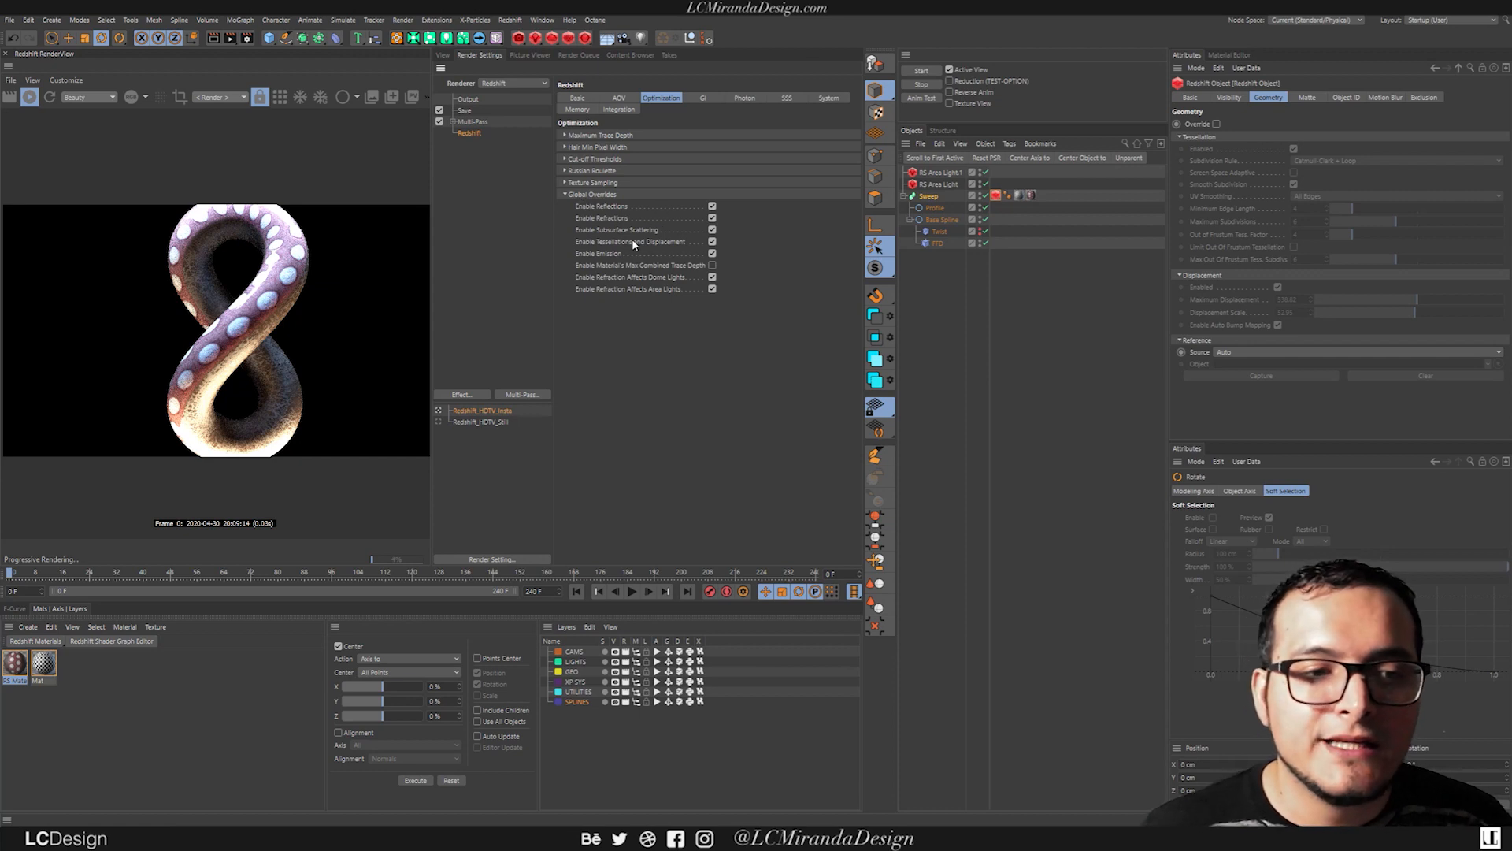
left_click(713, 243)
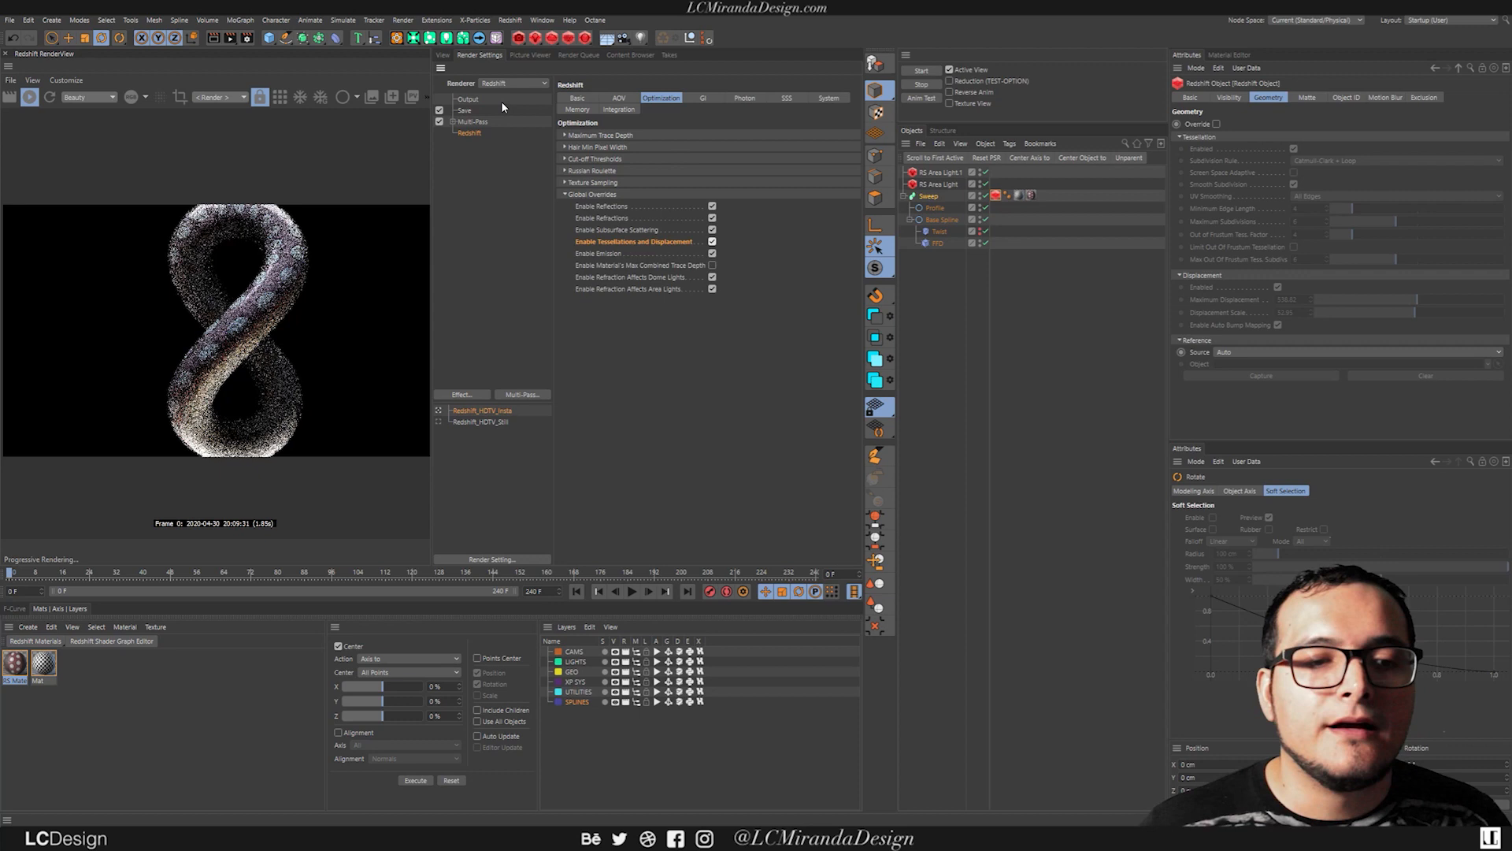
left_click(442, 56)
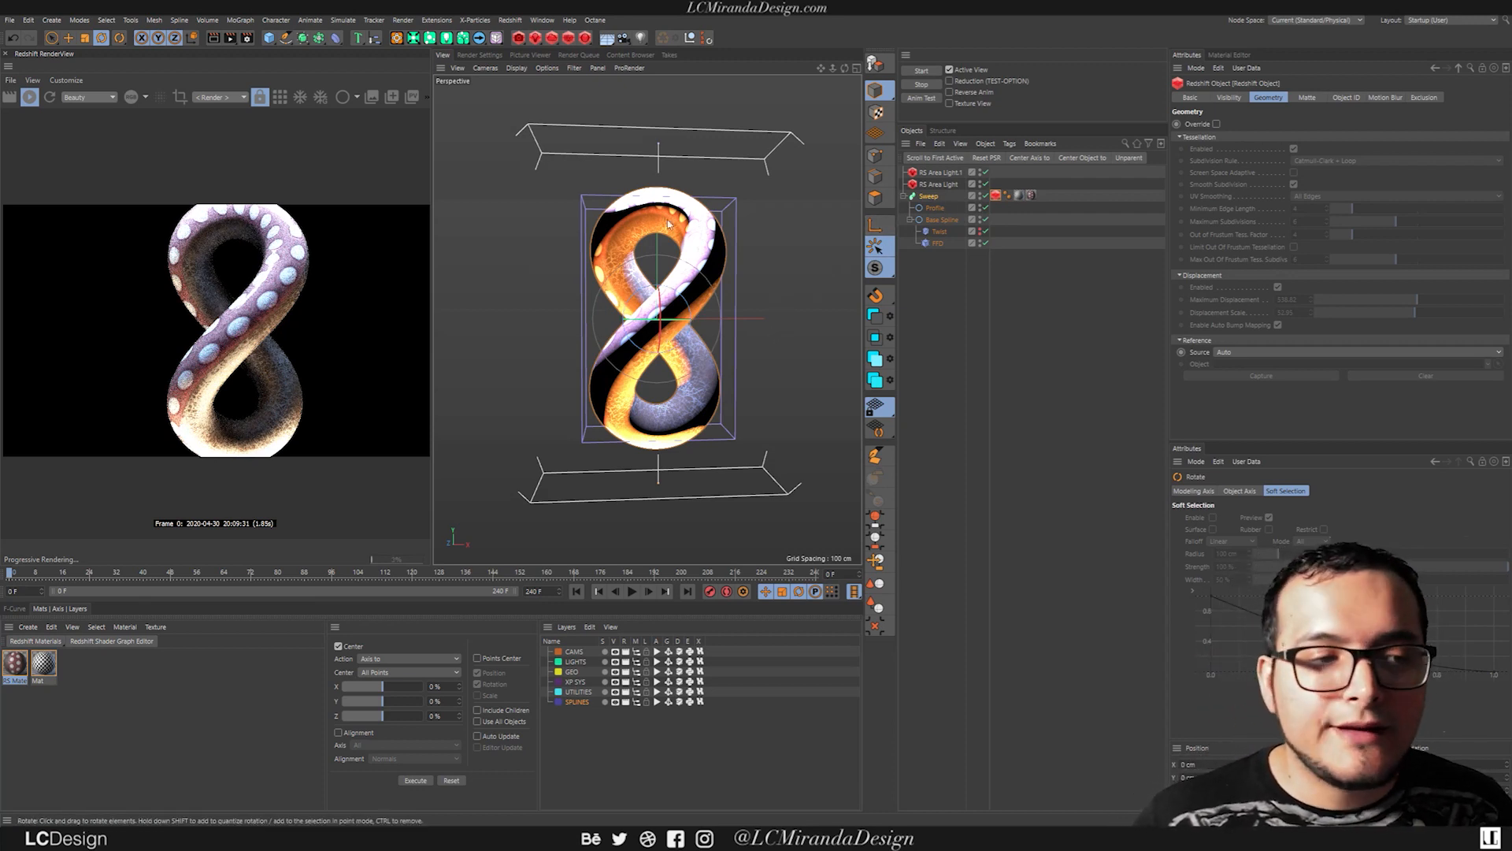
Step: Stop the live render preview and set the perspective view's display to Constant Shading
left_click(48, 98)
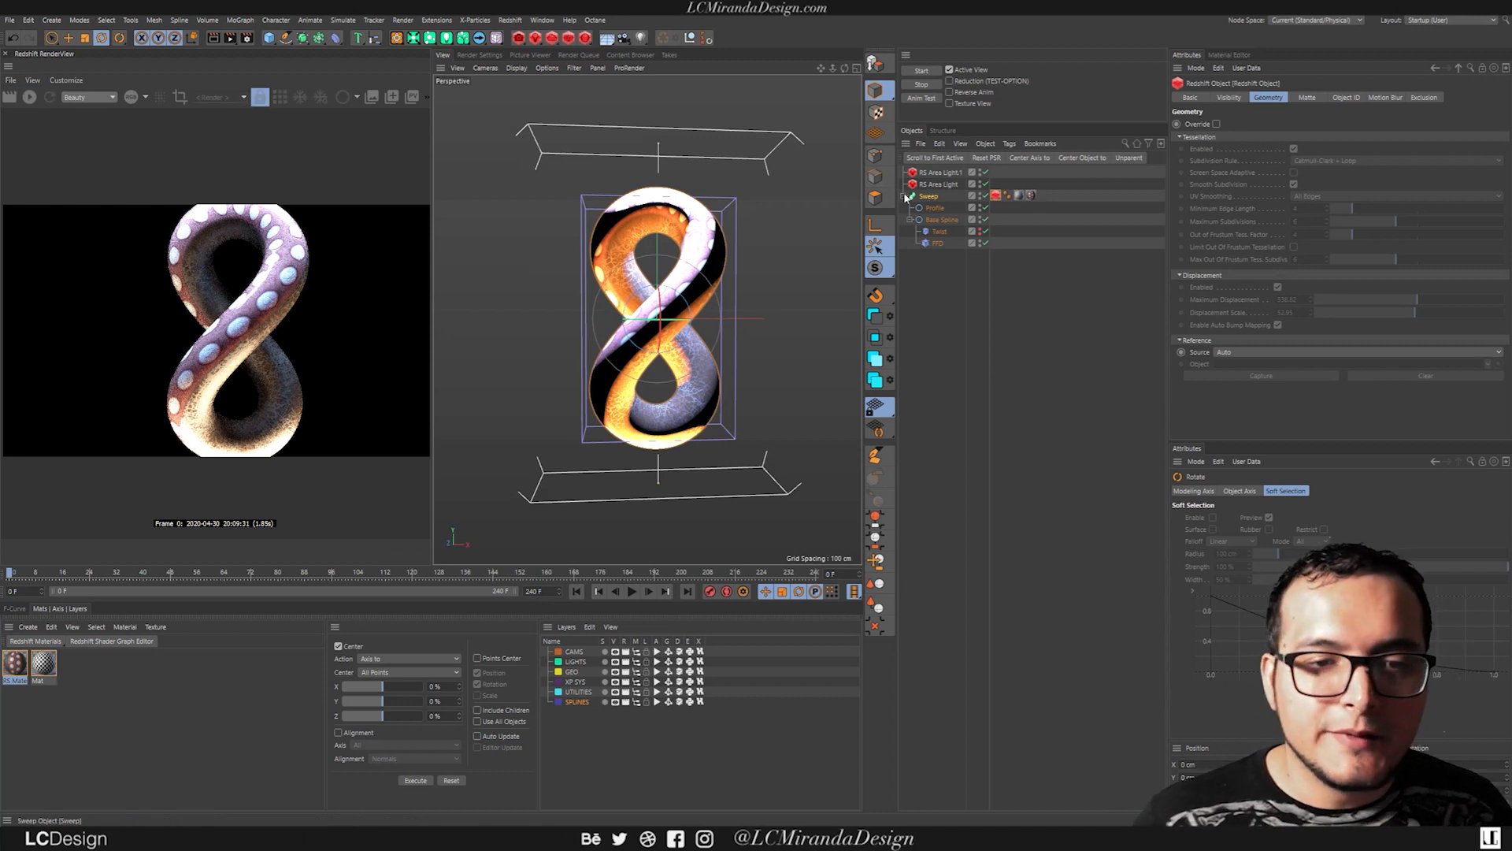
left_click(516, 70)
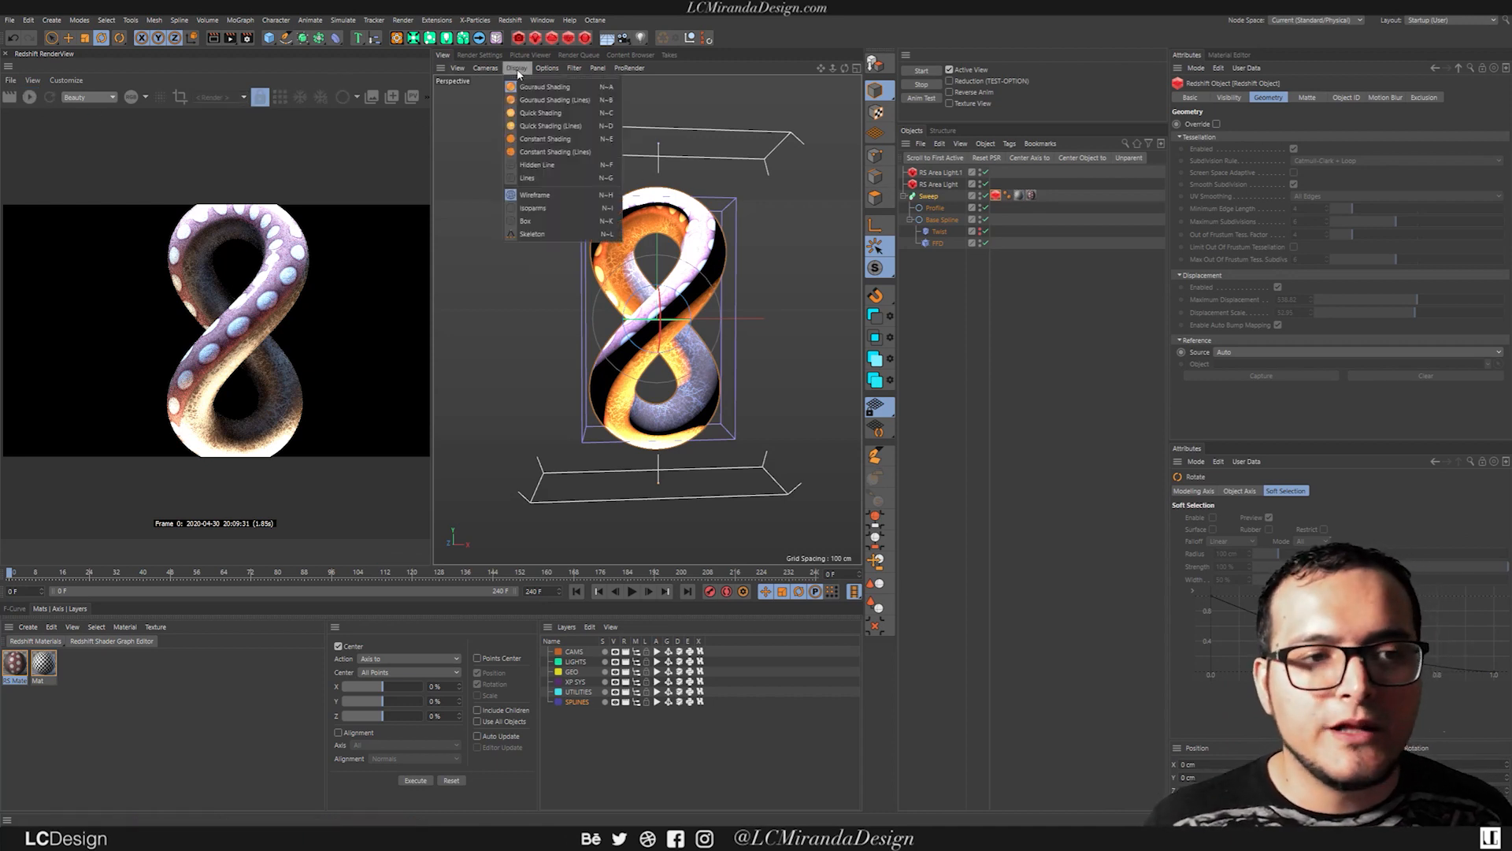
left_click(559, 139)
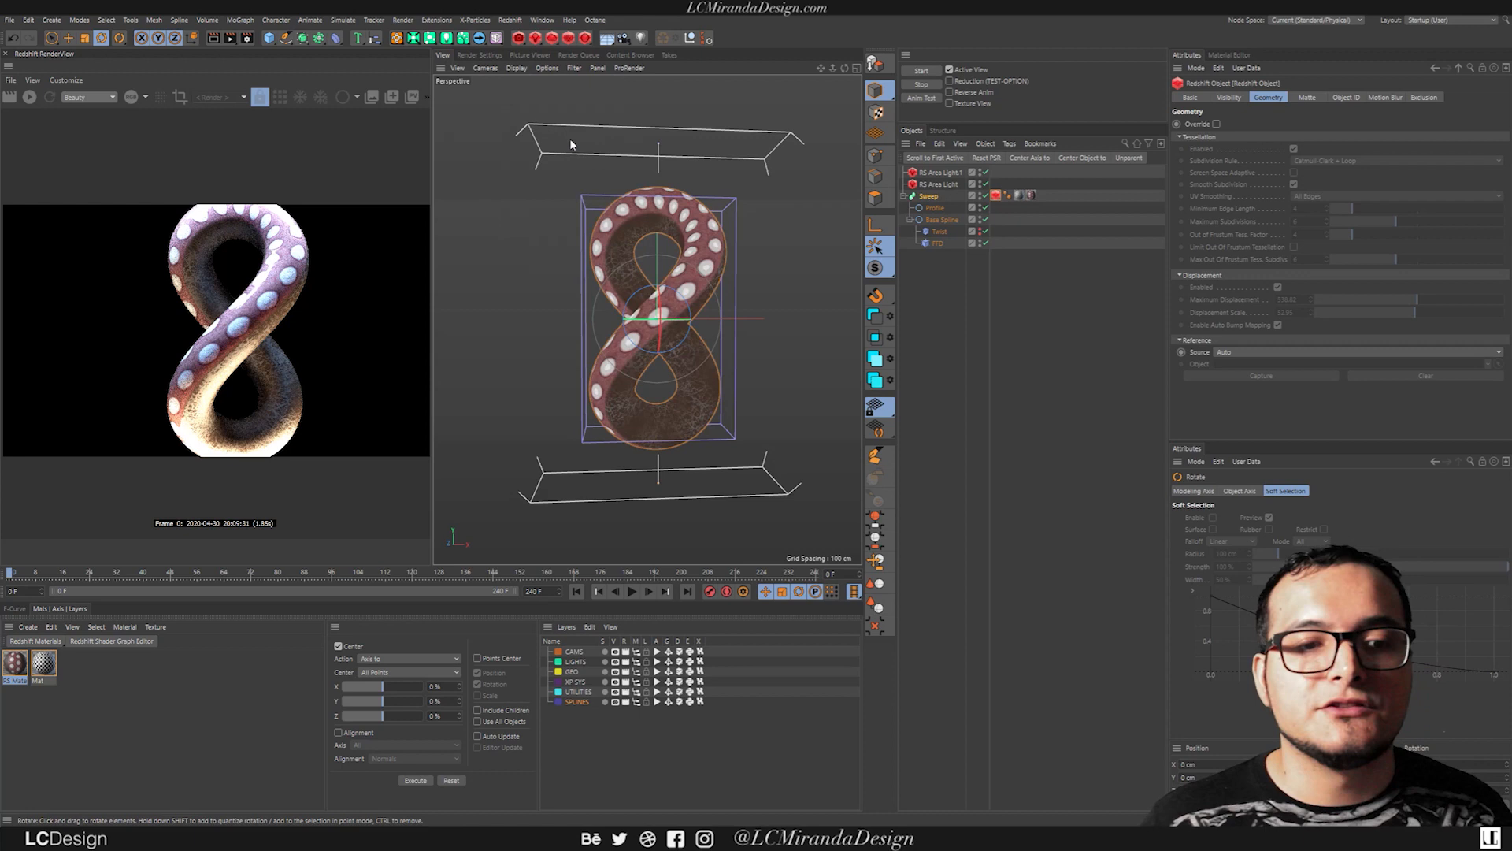
middle_click_drag(674, 313, 671, 314, "alt")
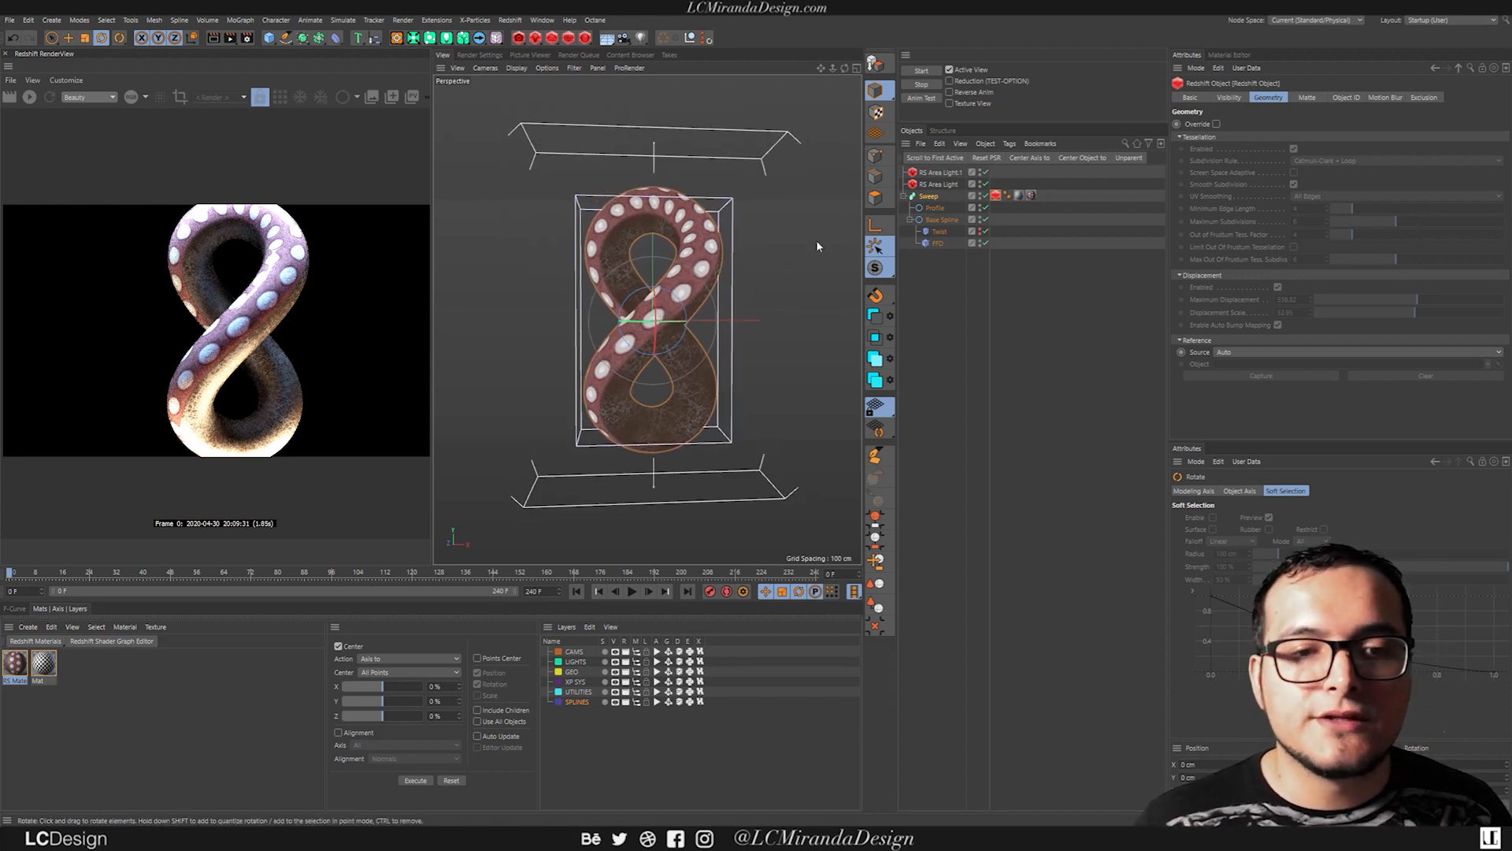
Step: Try shifting the texture along the tentacle with Offset U on the Sweep's RS Material tag, and undo the change
left_click(929, 196)
left_click(1031, 196)
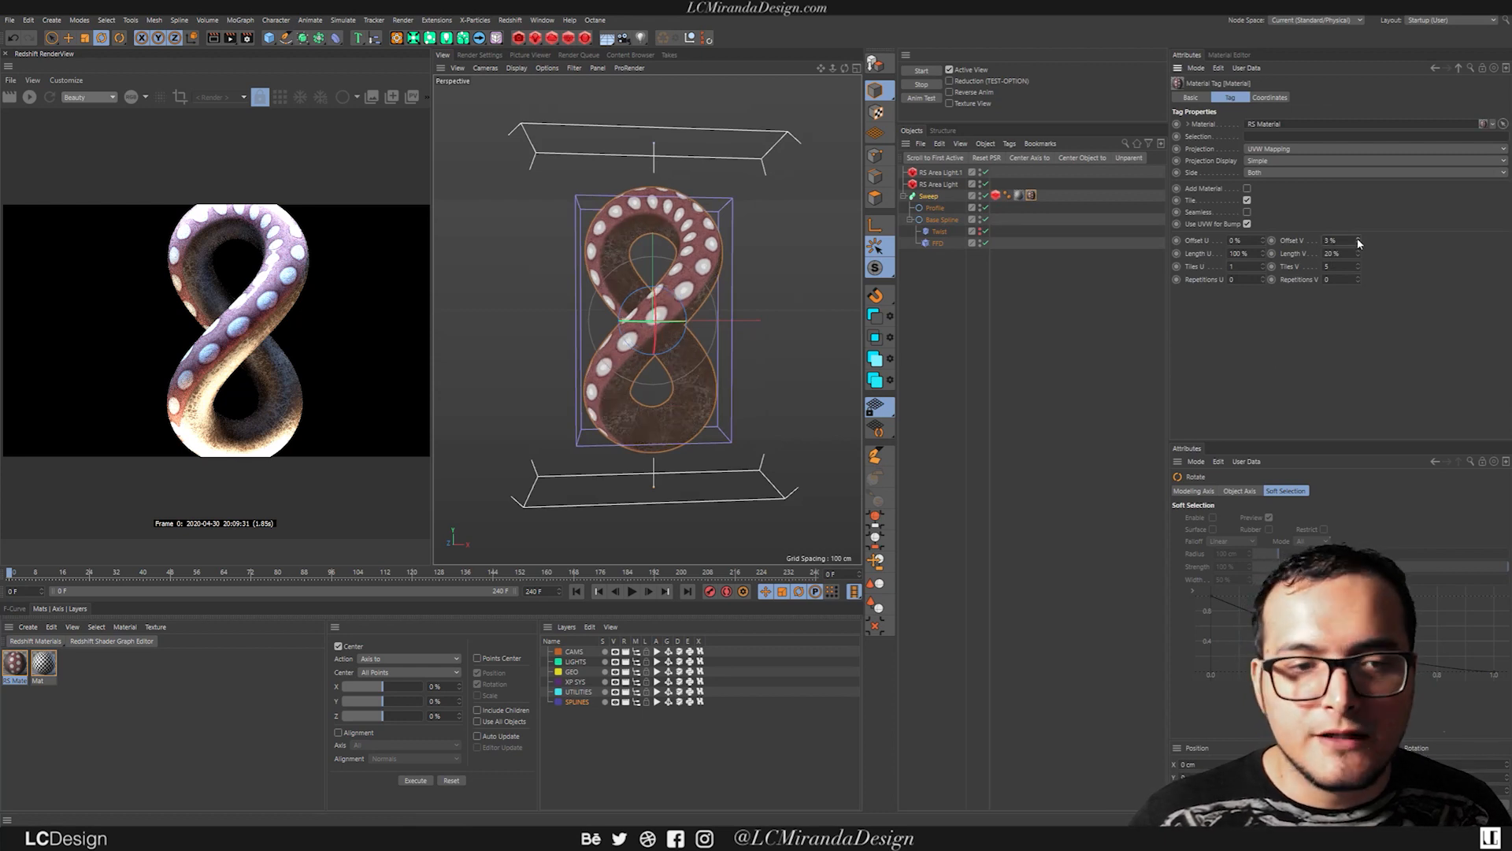
left_click_drag(1262, 245, 1262, 172)
key("ctrl+z")
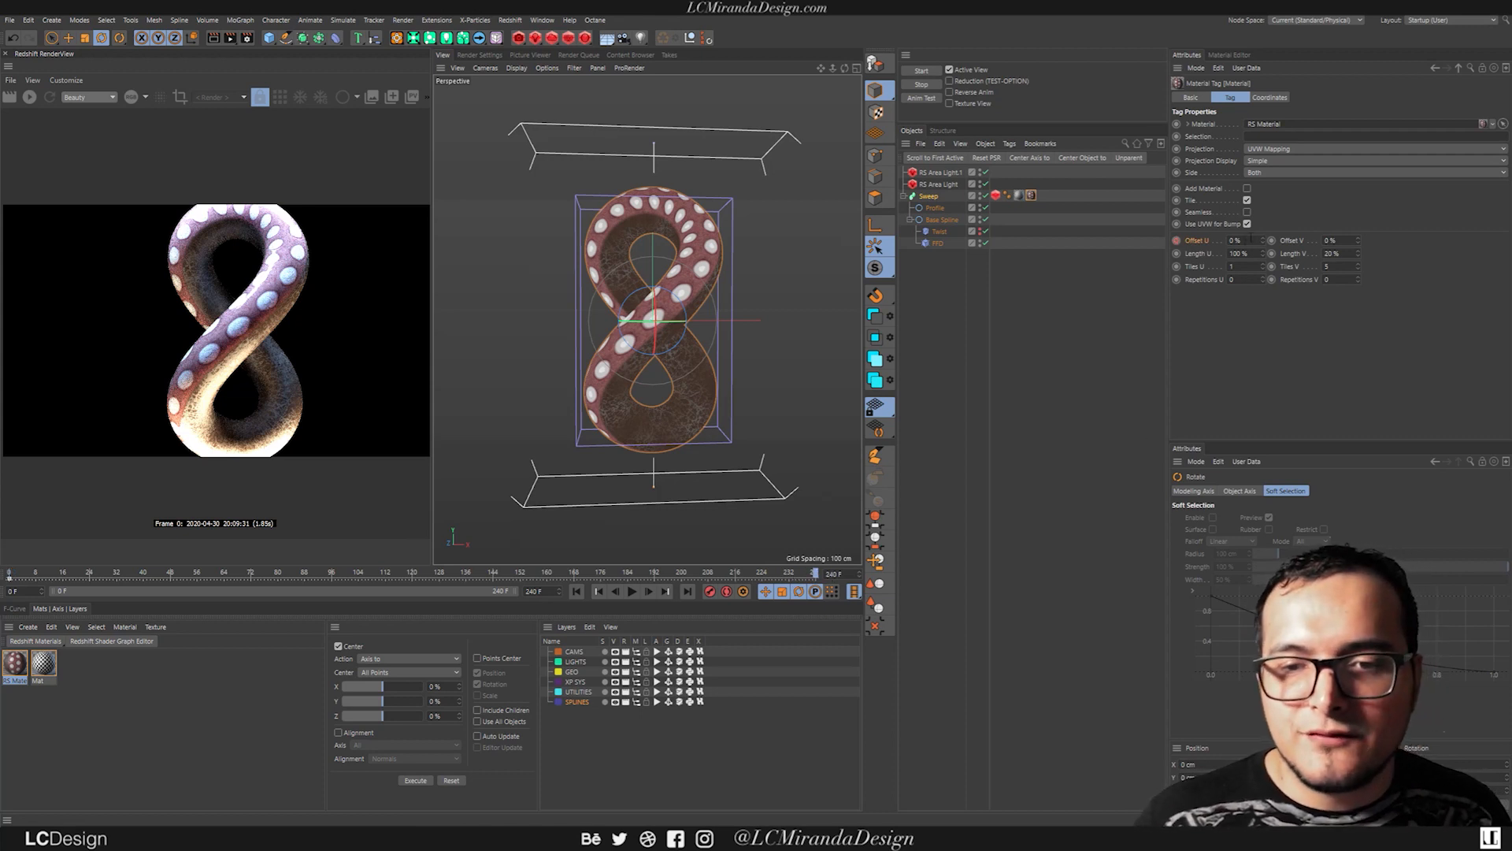
Step: Keyframe the material tag's Offset U at 100% on the last frame, after trying 360%, and play the texture animation
type("360")
key("Return")
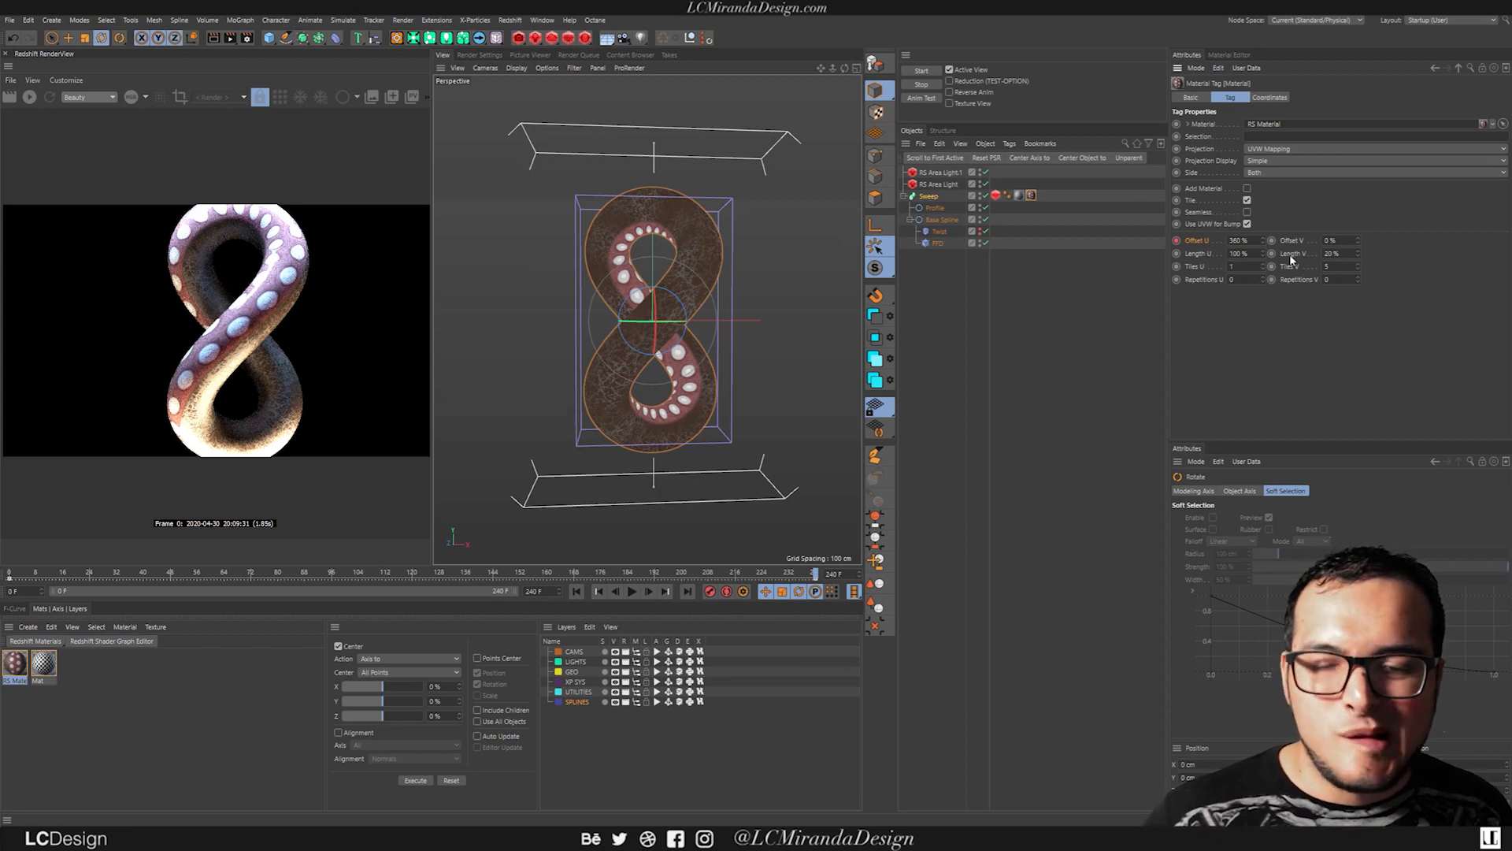
type("100")
key("Return")
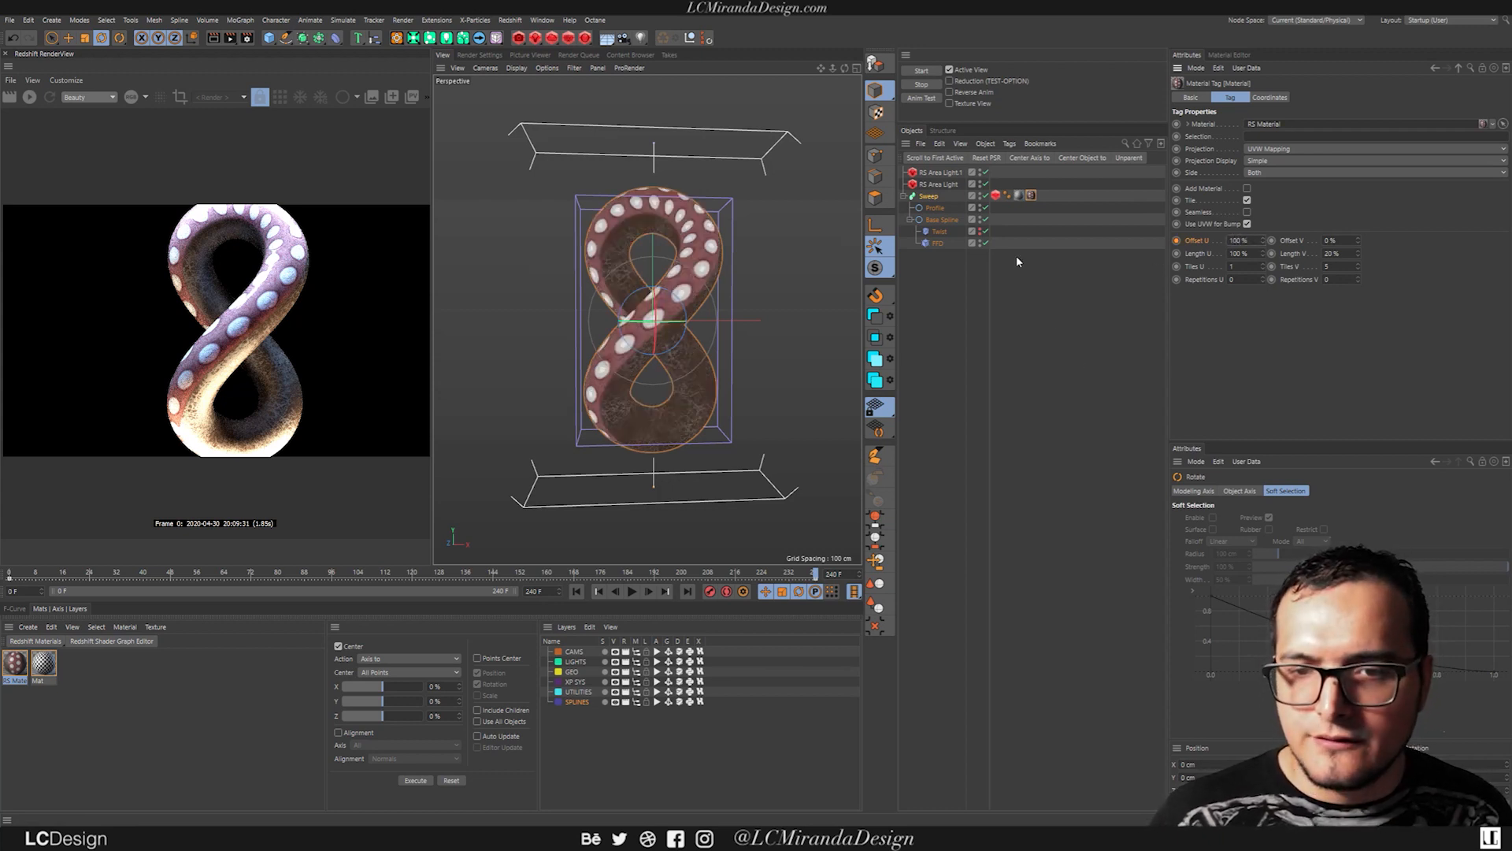
left_click(1177, 241)
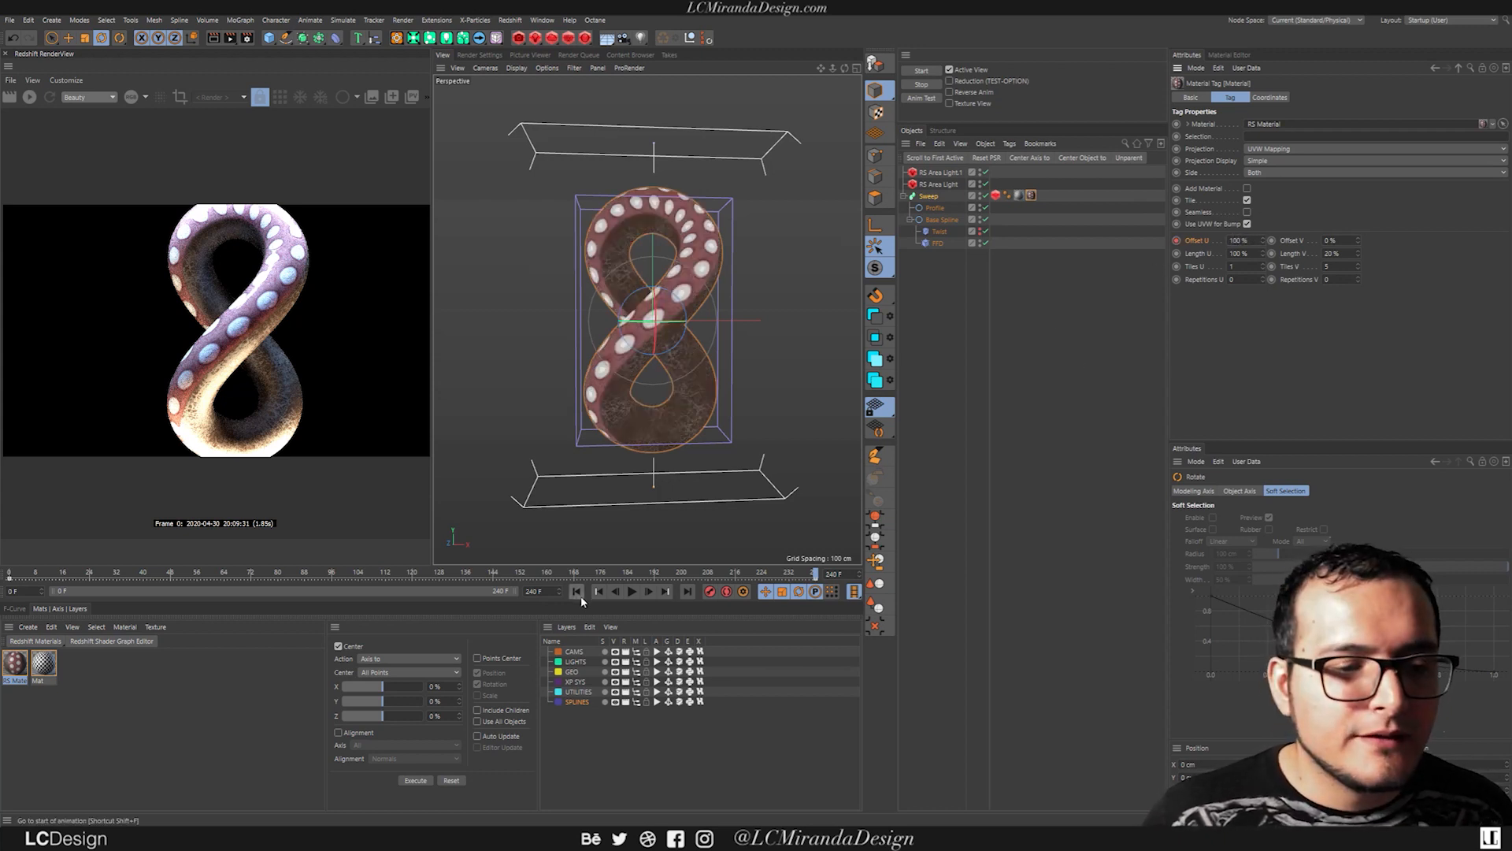
left_click(630, 592)
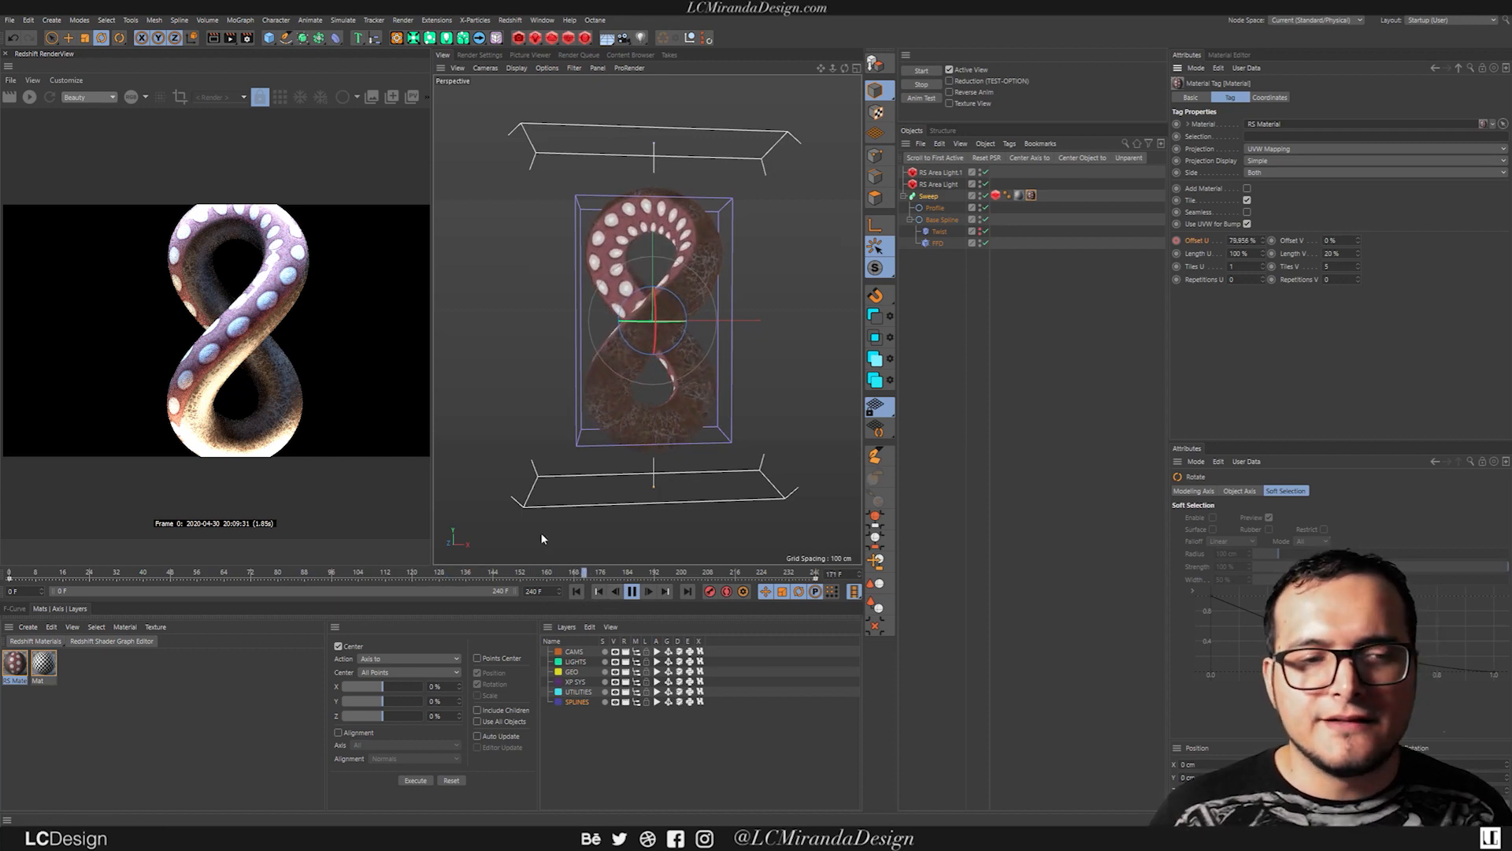
left_click(632, 592)
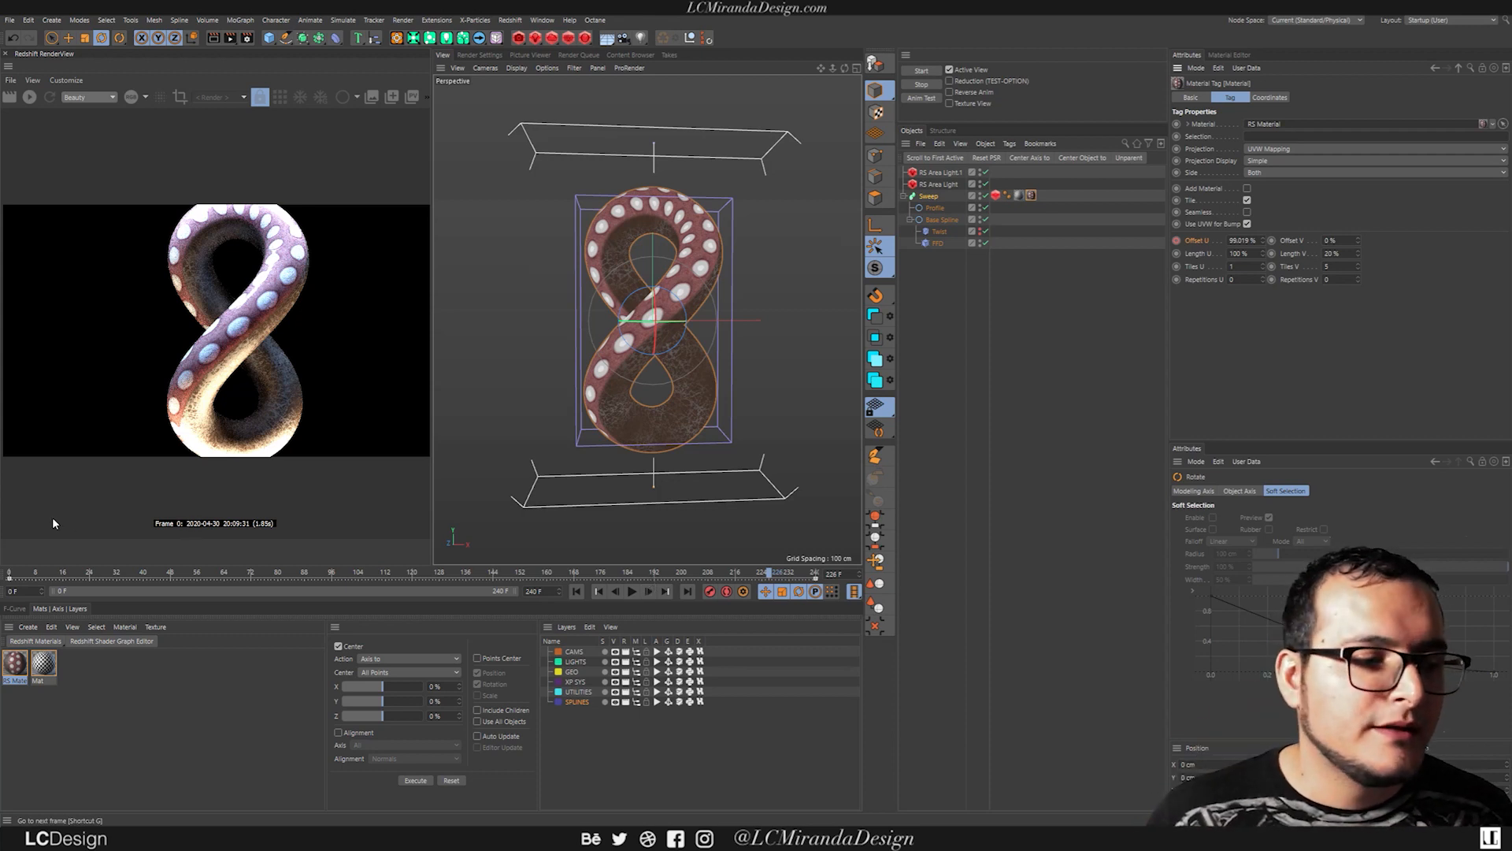
Step: Set the last Offset U key to Linear interpolation at 239 F and scrub the timeline to check the motion
left_click(9, 581)
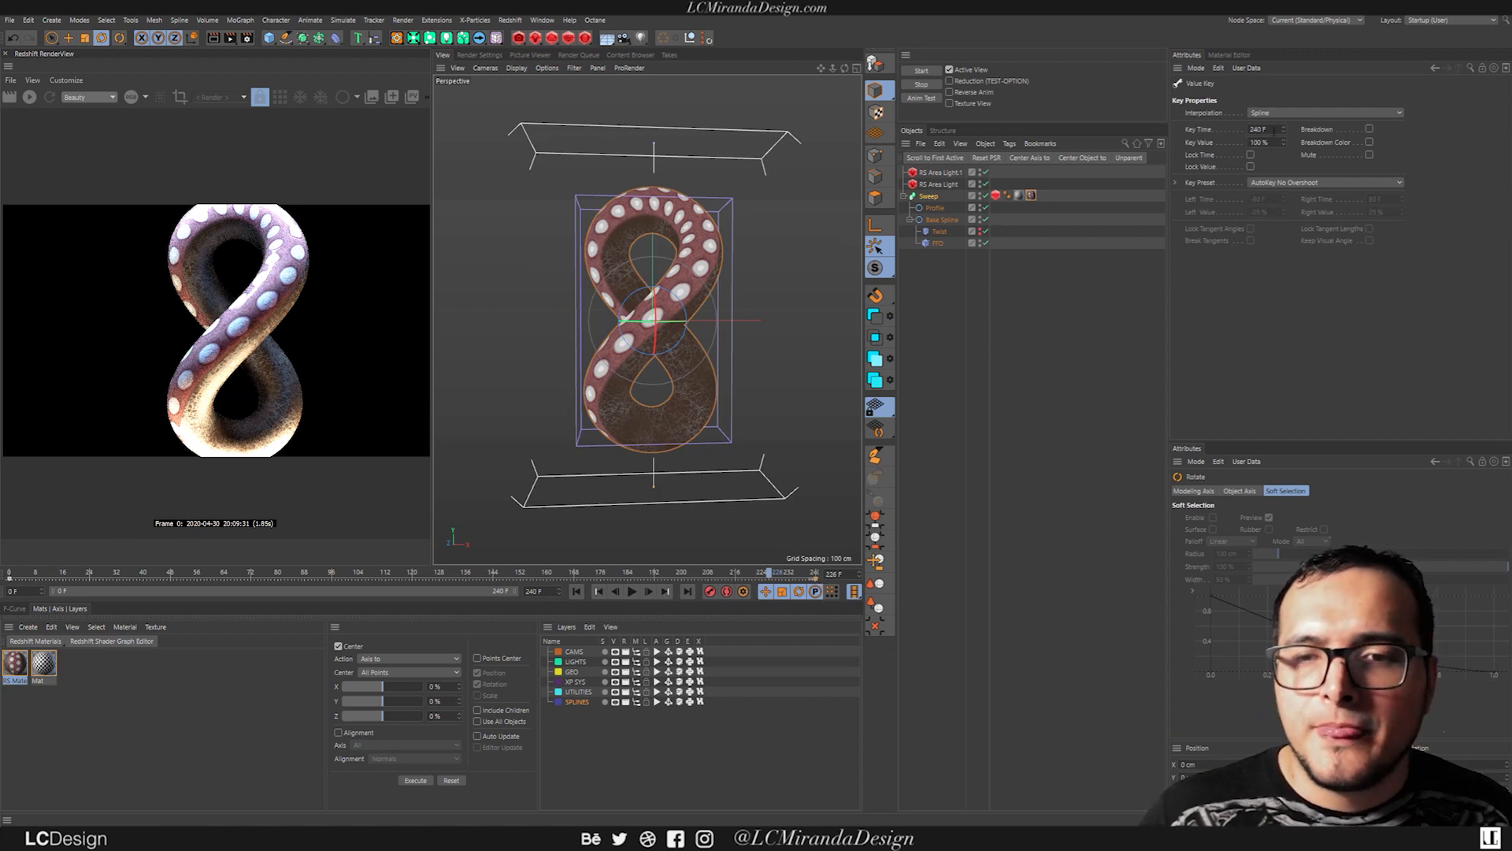
left_click(1271, 113)
left_click(1282, 137)
left_click_drag(763, 575, 611, 553)
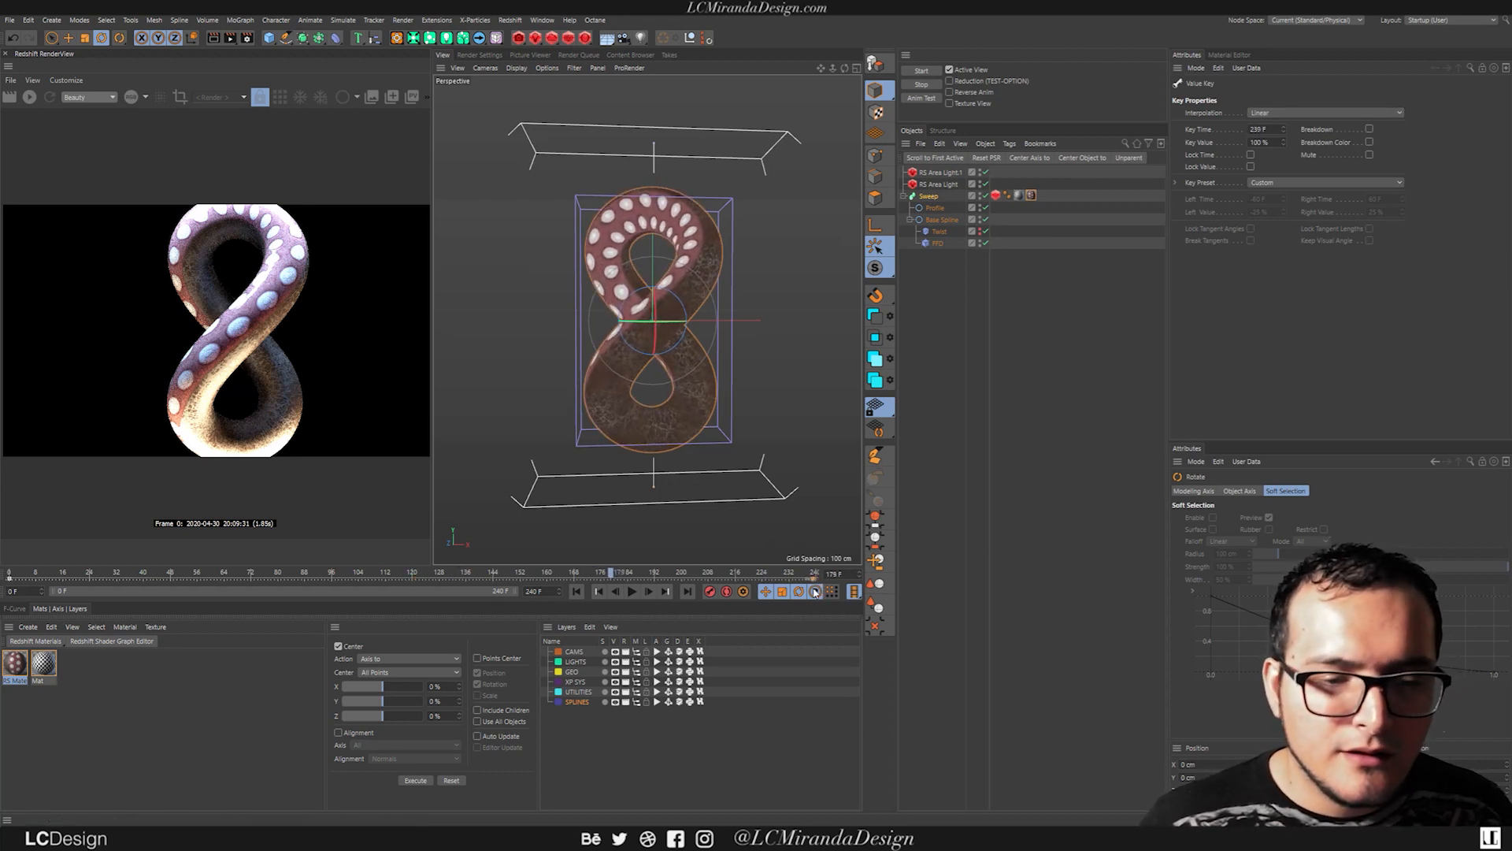
Step: Move the last Offset U key to frame 120 and shorten the timeline to 120 frames, playing it to check the speed
left_click_drag(816, 580, 365, 581)
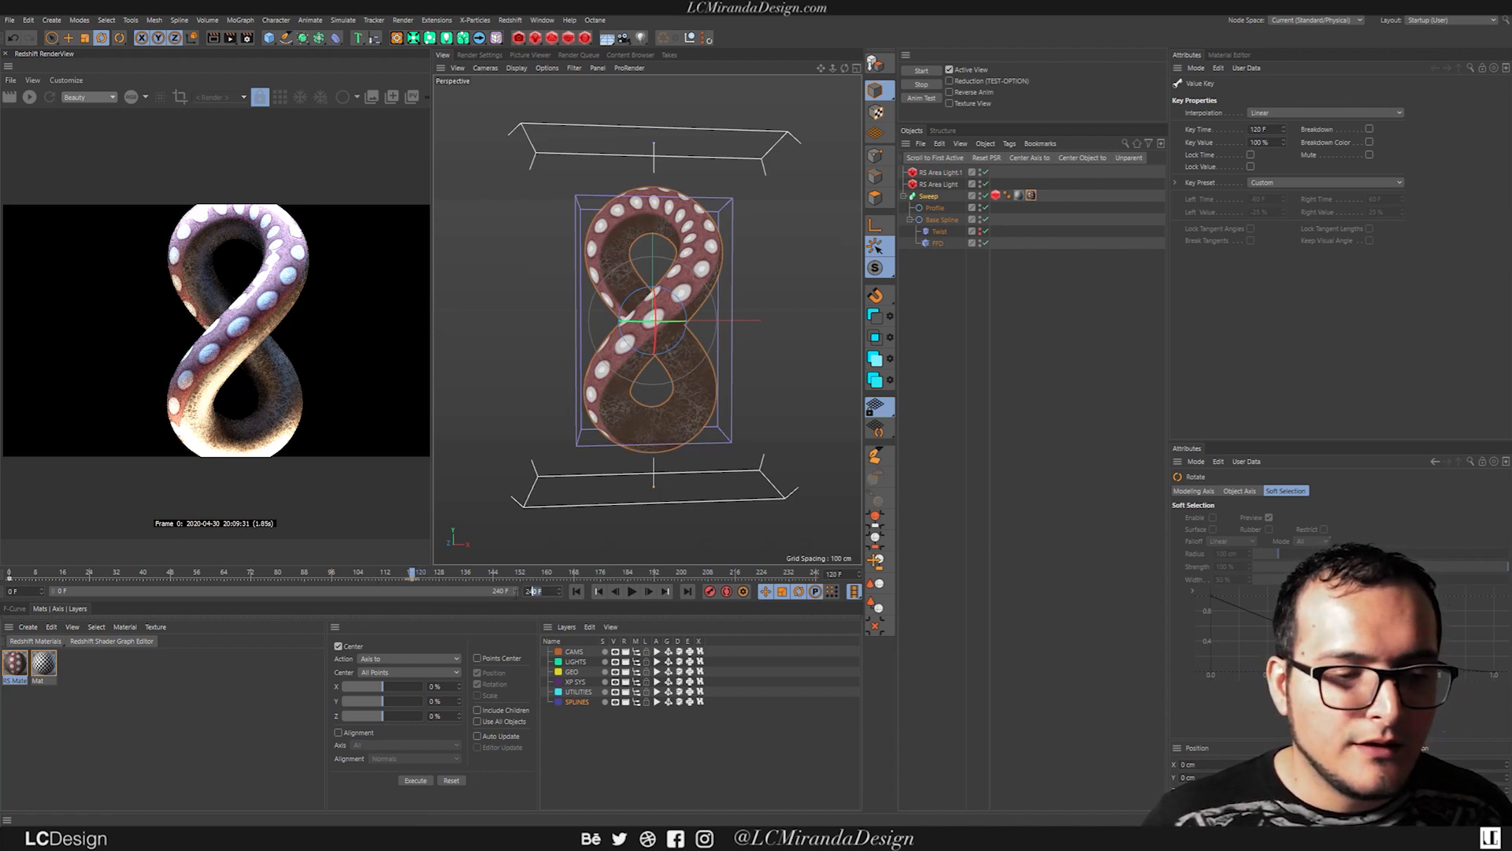
type("120")
key("Return")
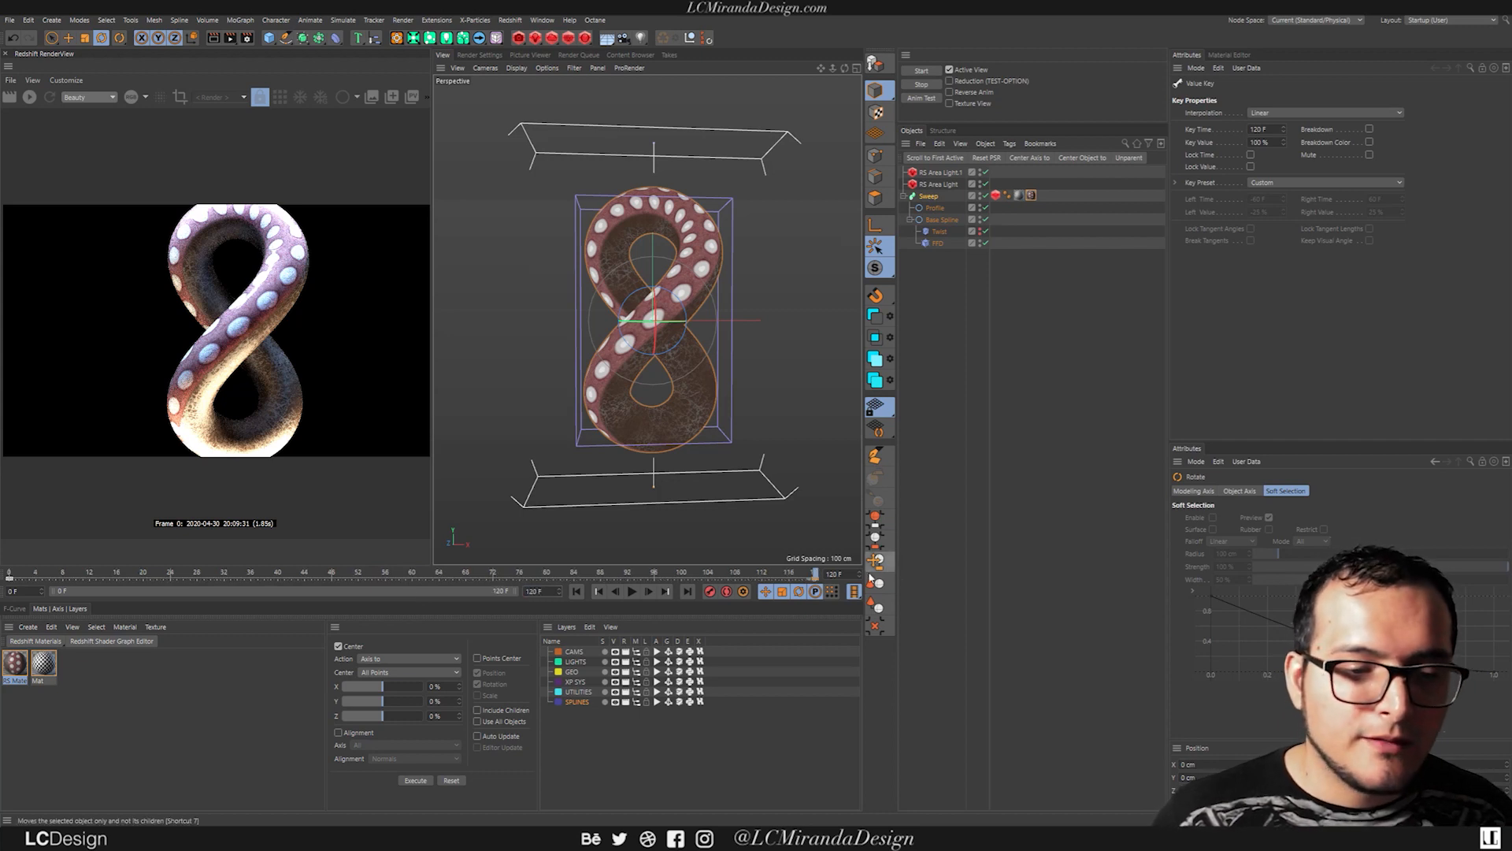
left_click(632, 591)
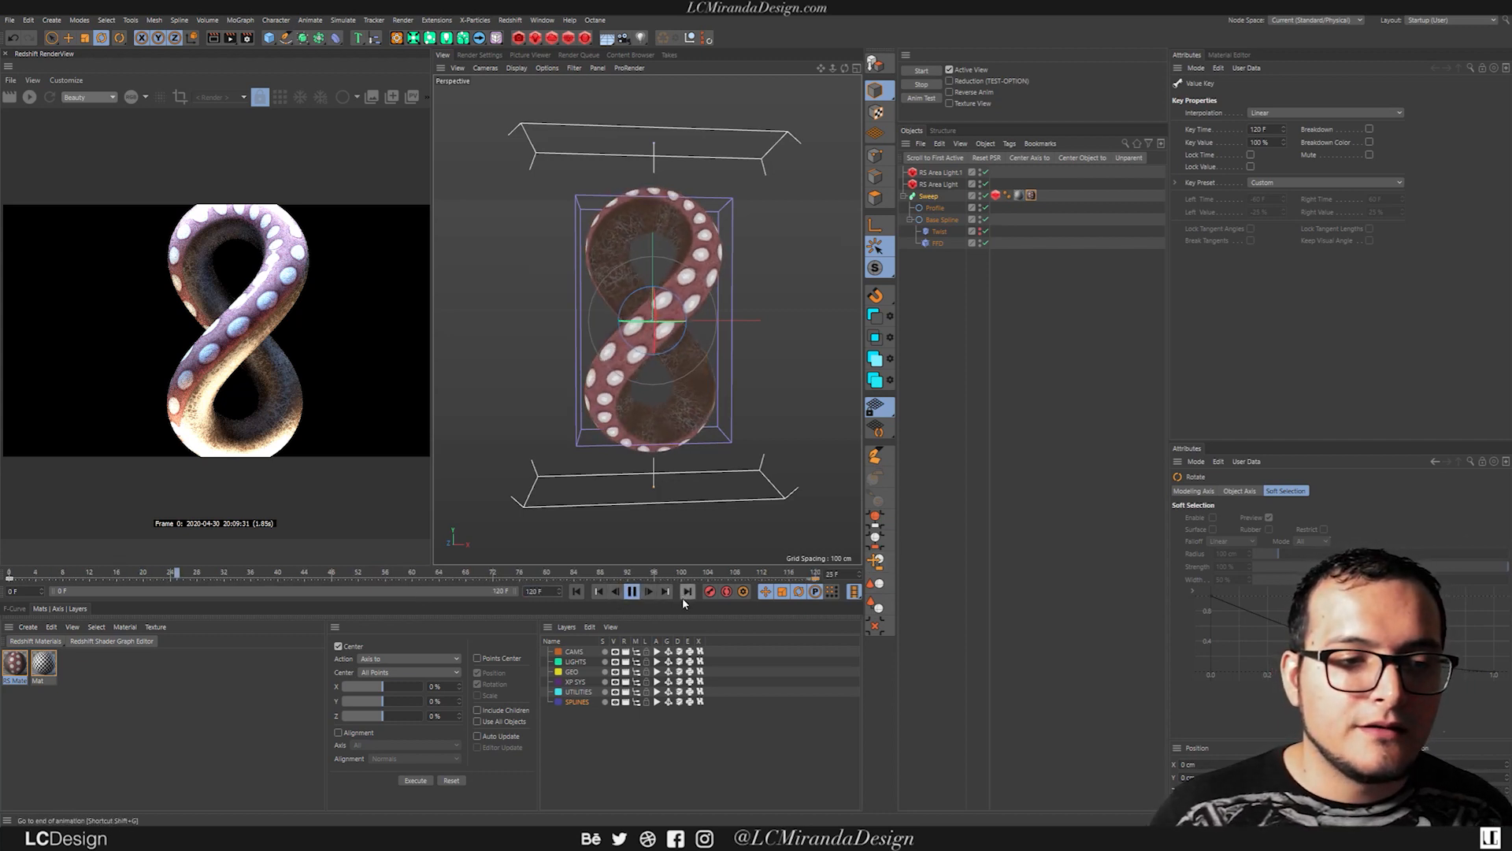
left_click(632, 591)
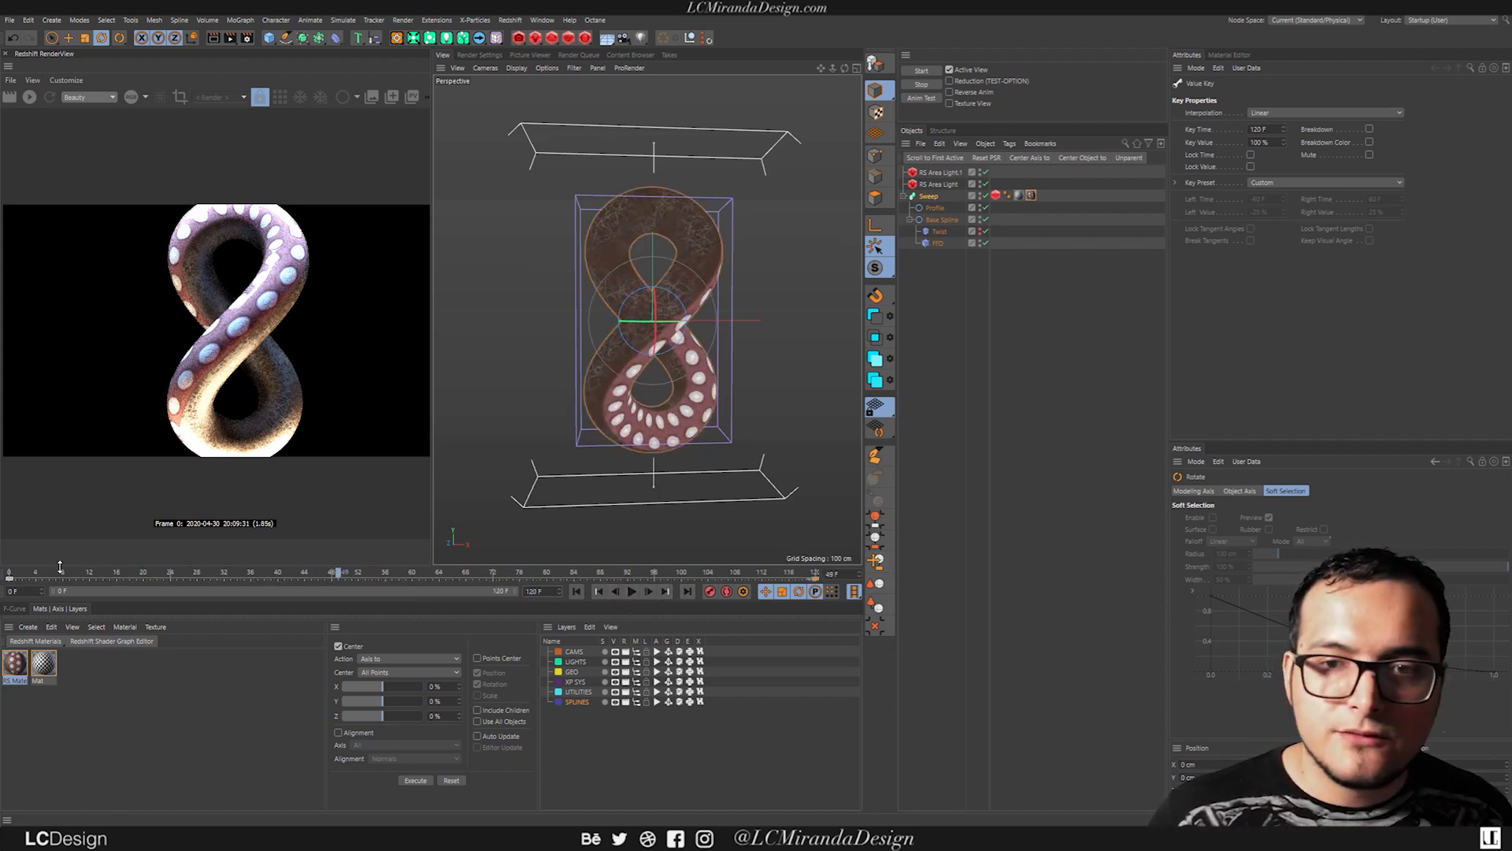
Step: Change the interpolation of the Offset U key at frame 0 to Linear
left_click(11, 580)
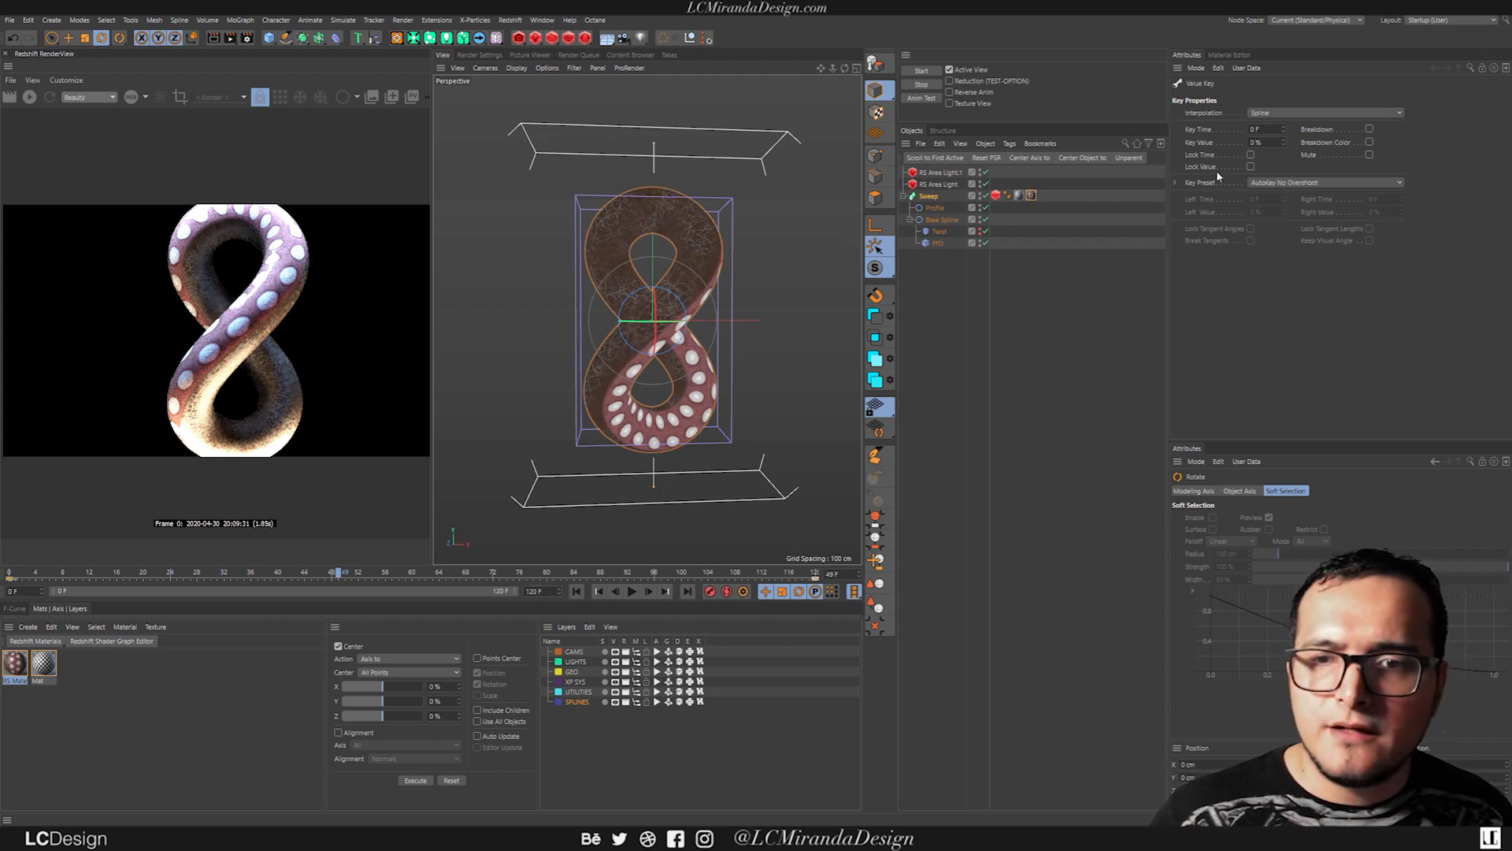
left_click(1284, 112)
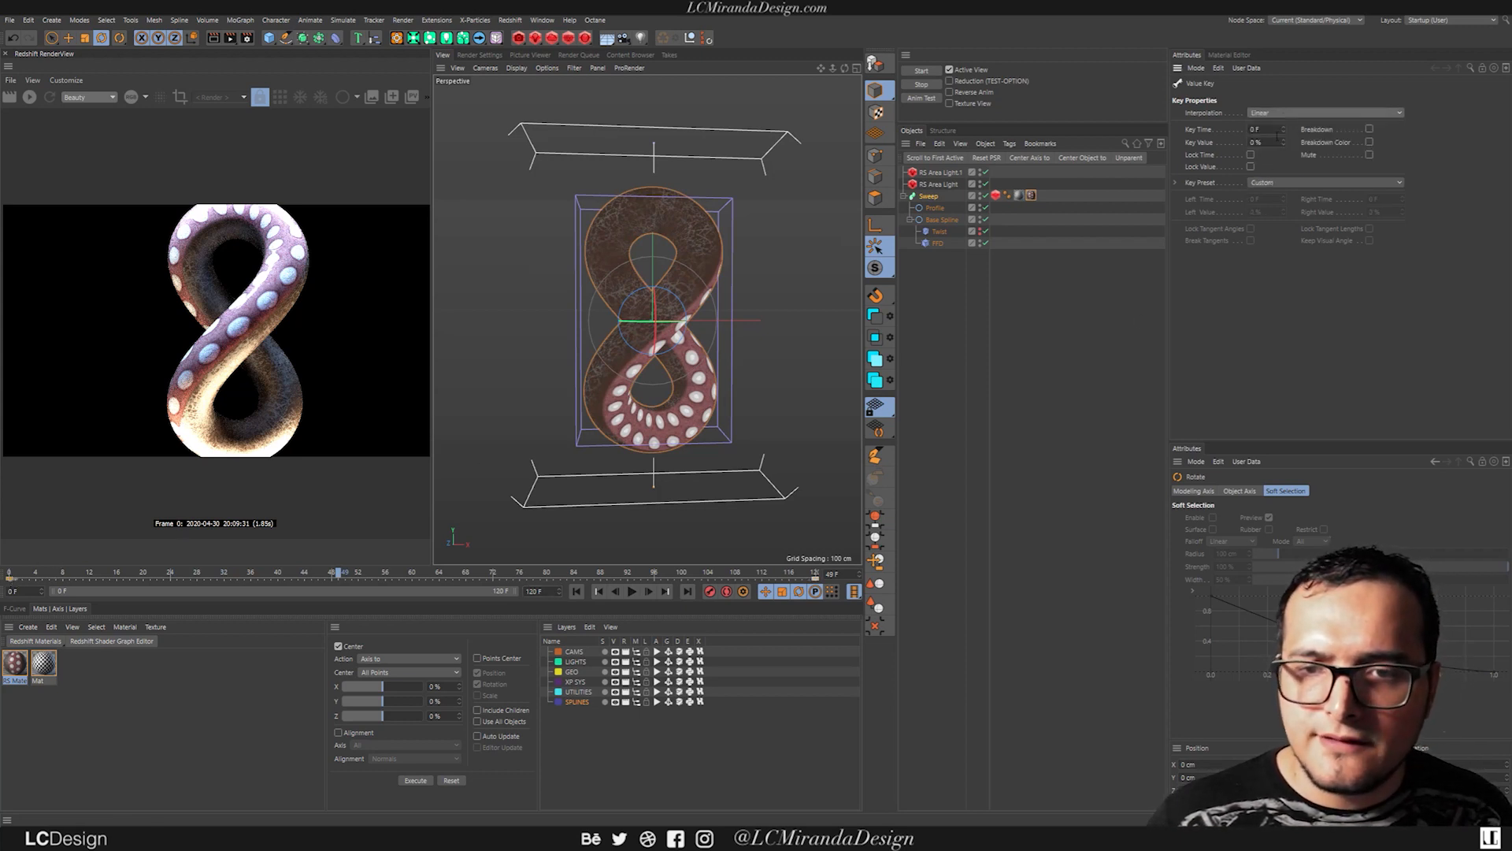
left_click(1273, 140)
Step: End the timeline at frame 119 while playing the texture animation from the start to check the loop
left_click(577, 592)
left_click(631, 590)
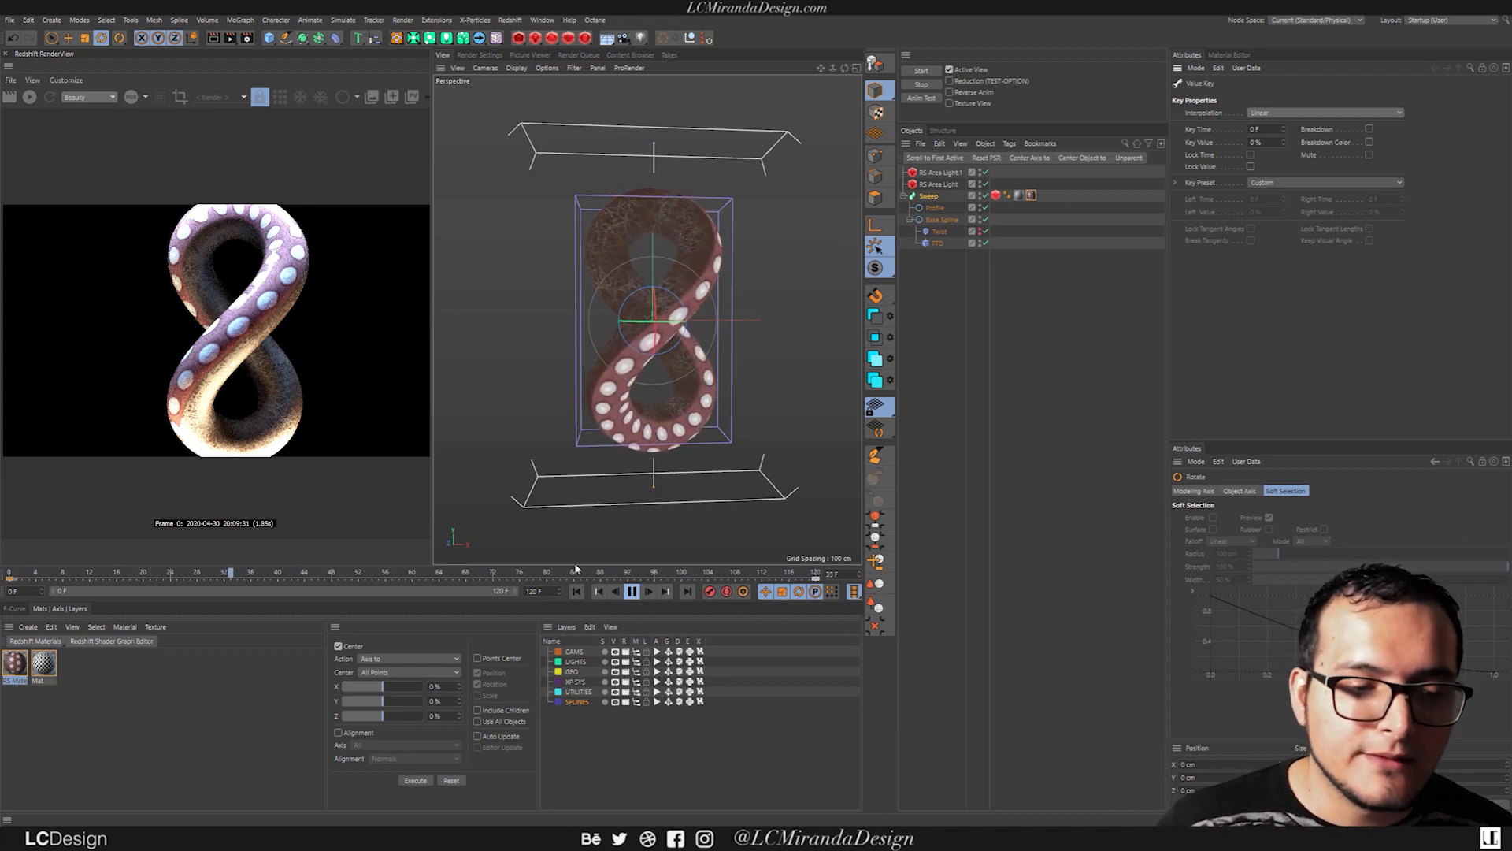
left_click(559, 594)
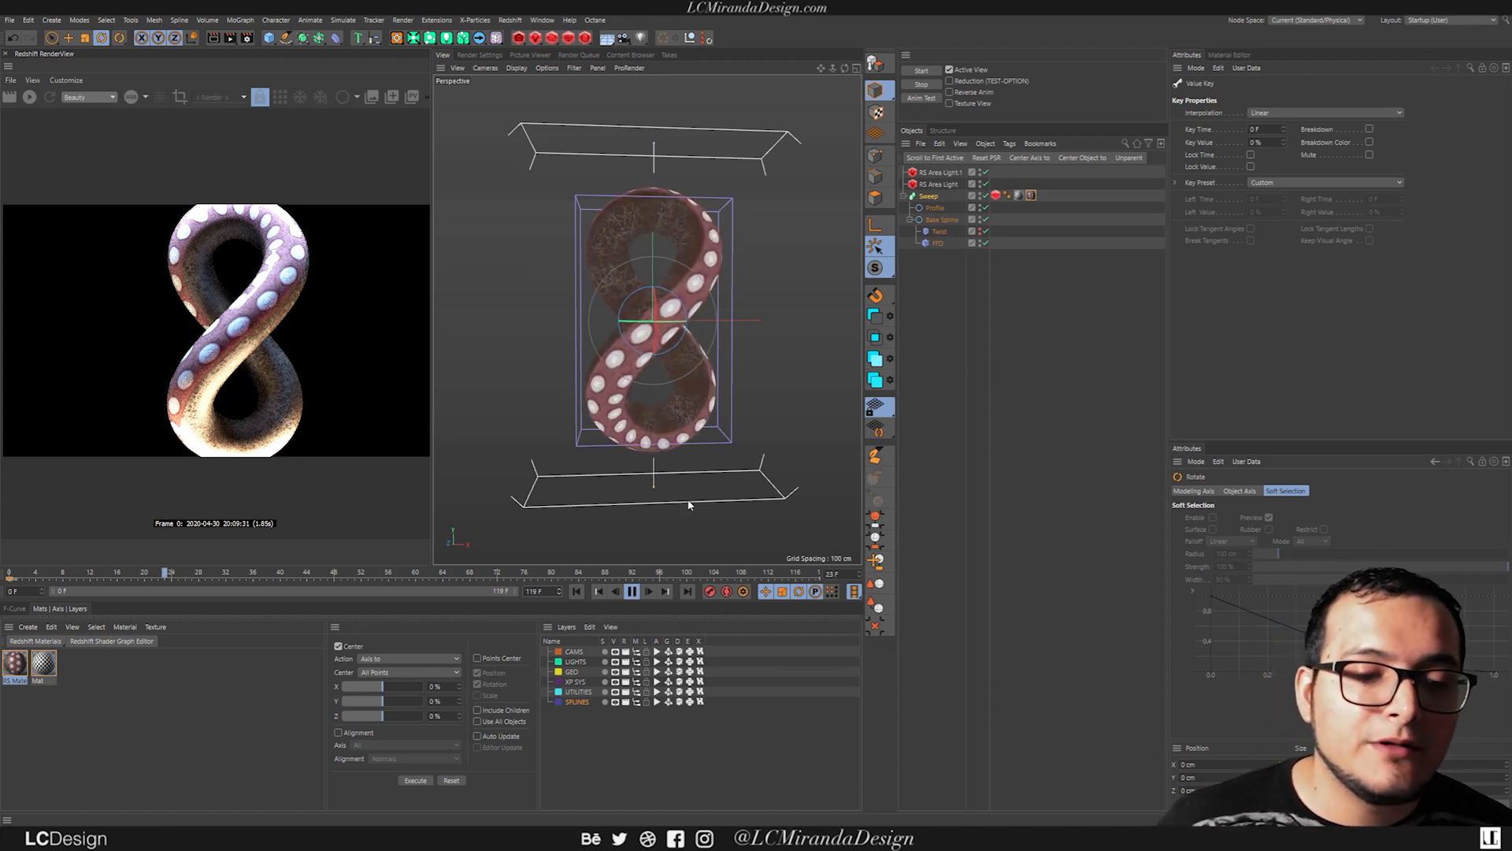
left_click(633, 591)
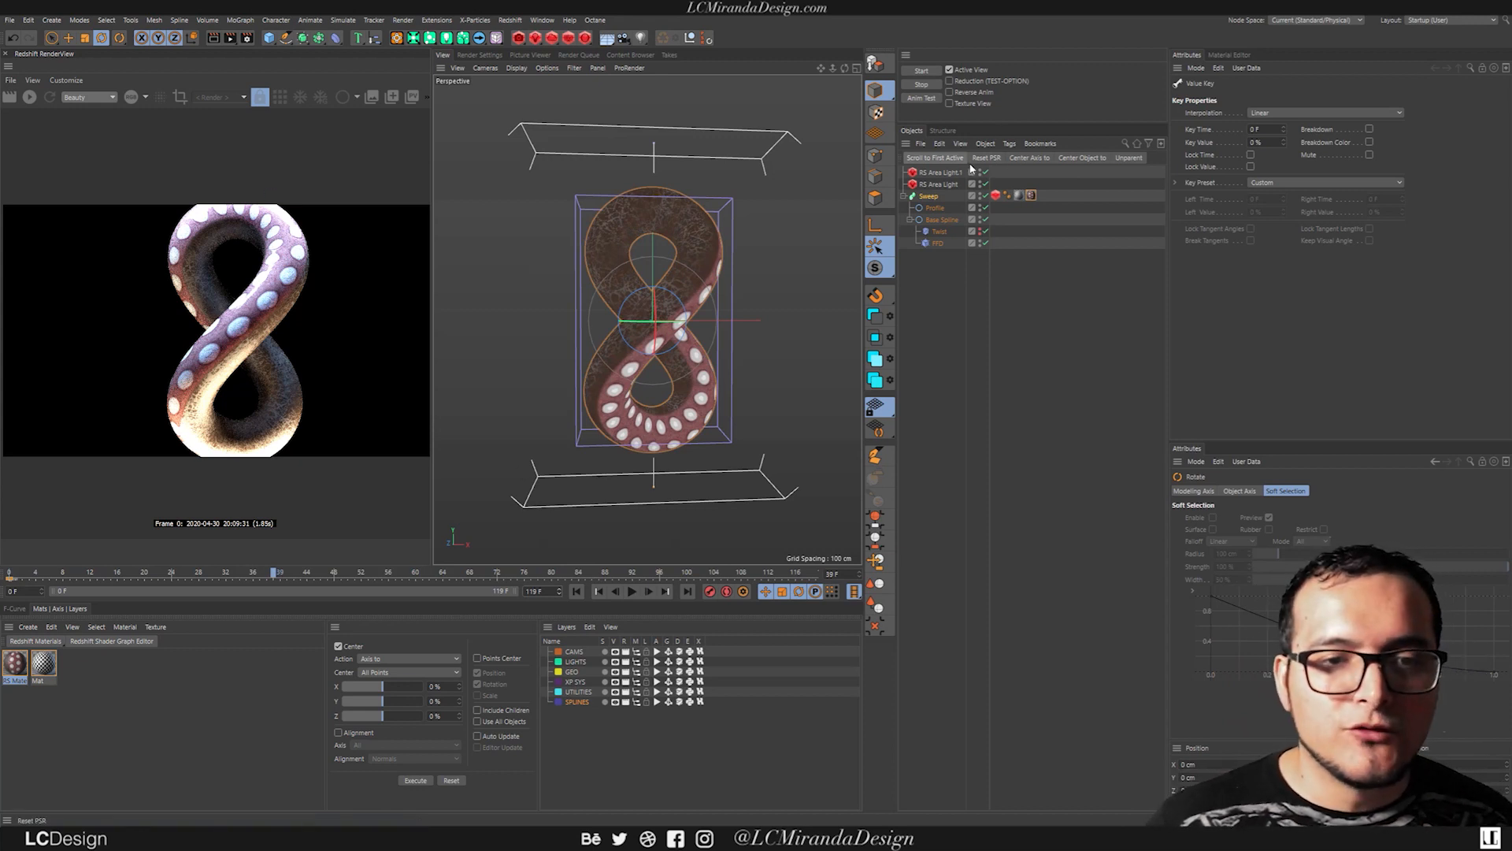
Step: Review the Geometry settings of the Sweep's Redshift tag
scroll(624, 306, "down", 2)
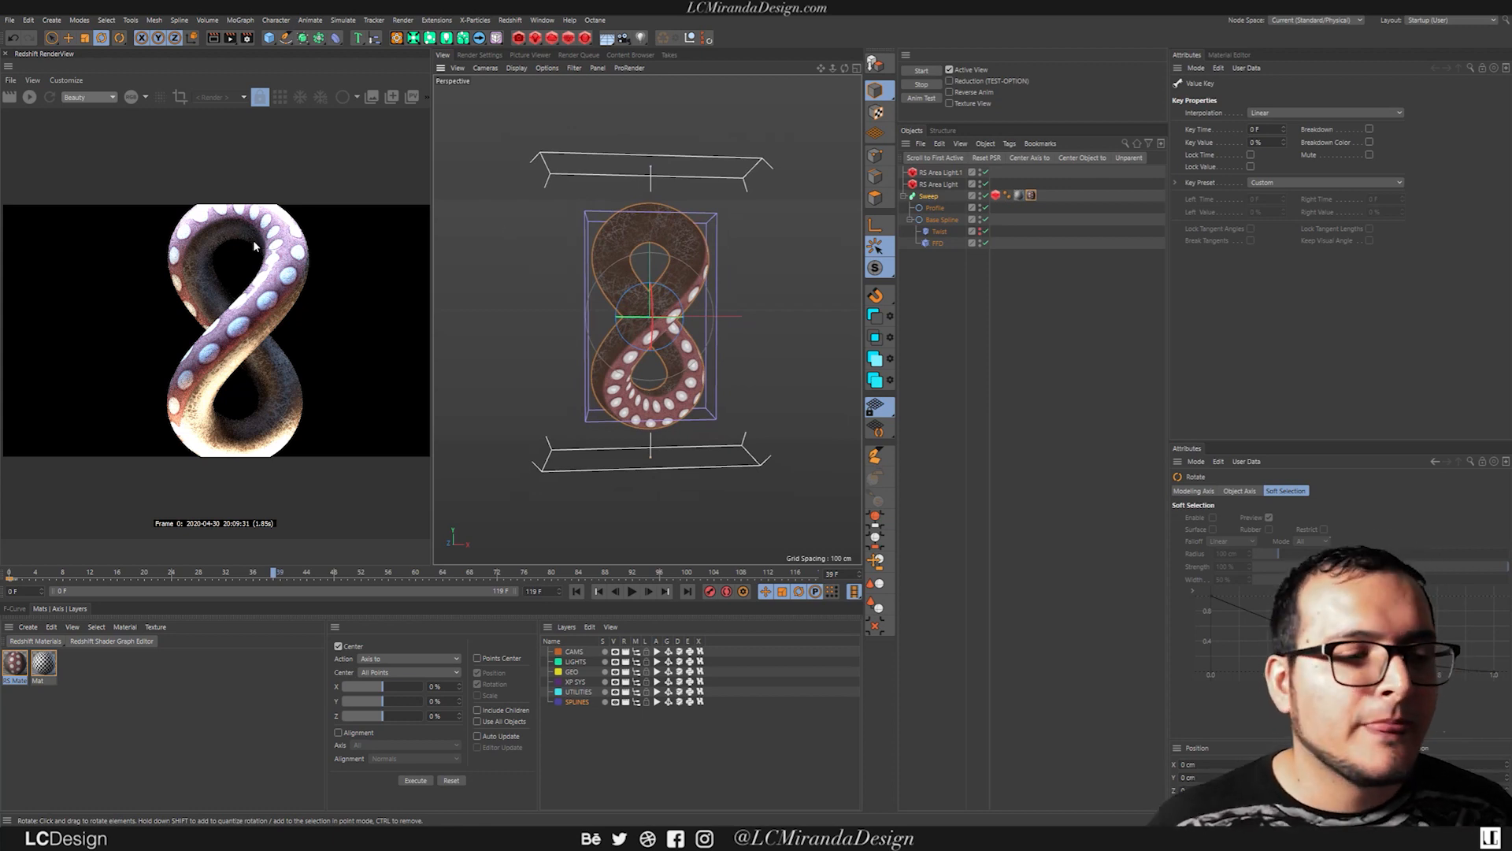
left_click(997, 196)
left_click_drag(670, 370, 672, 395, "alt")
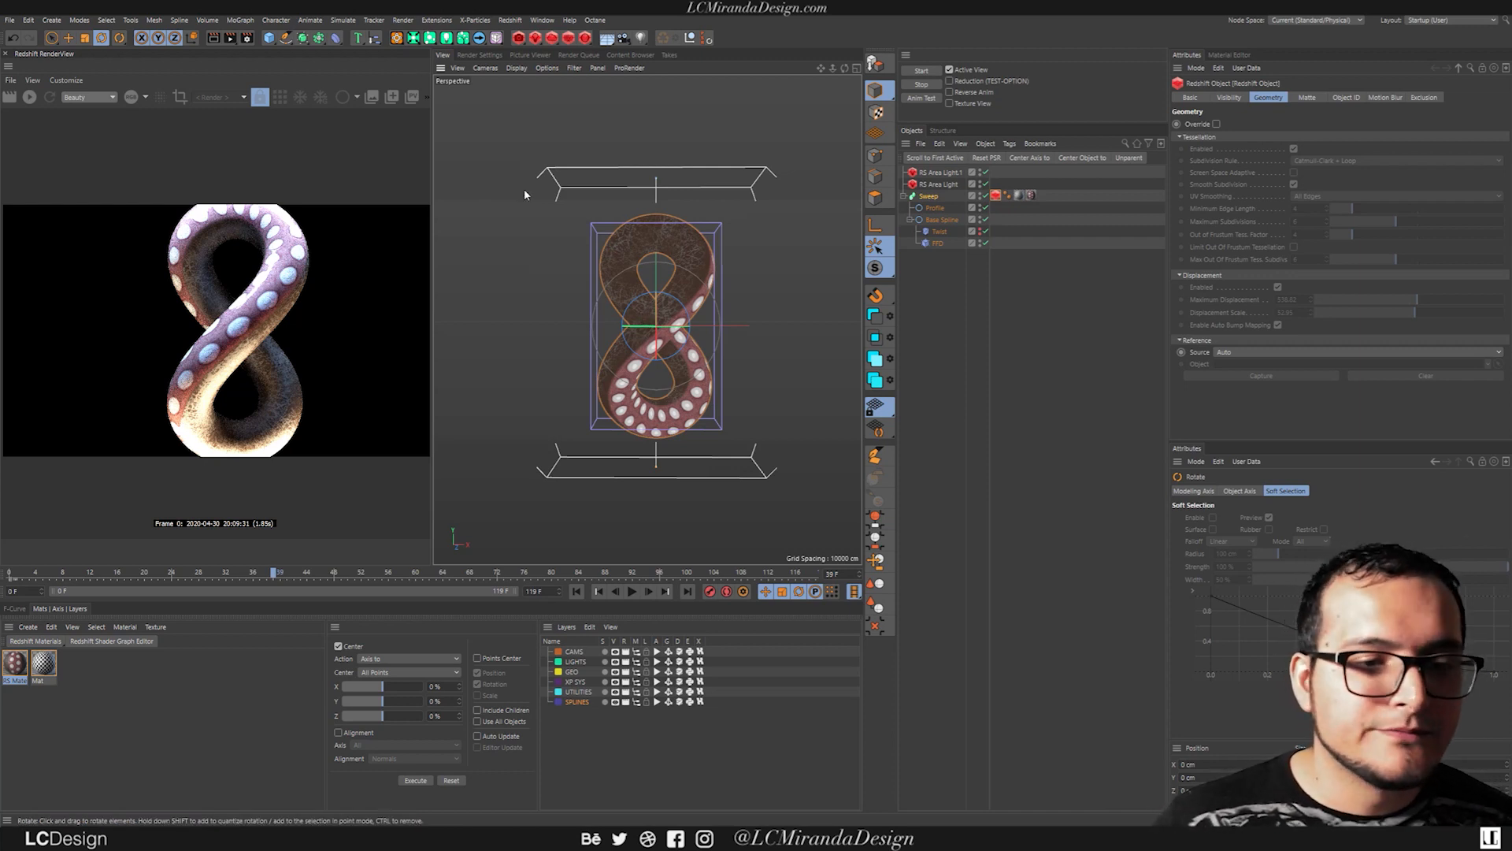
Step: Add an xpSystem and place its xpEmitter below the tentacle, facing upward and widened beyond the tentacle's sides
left_click(395, 38)
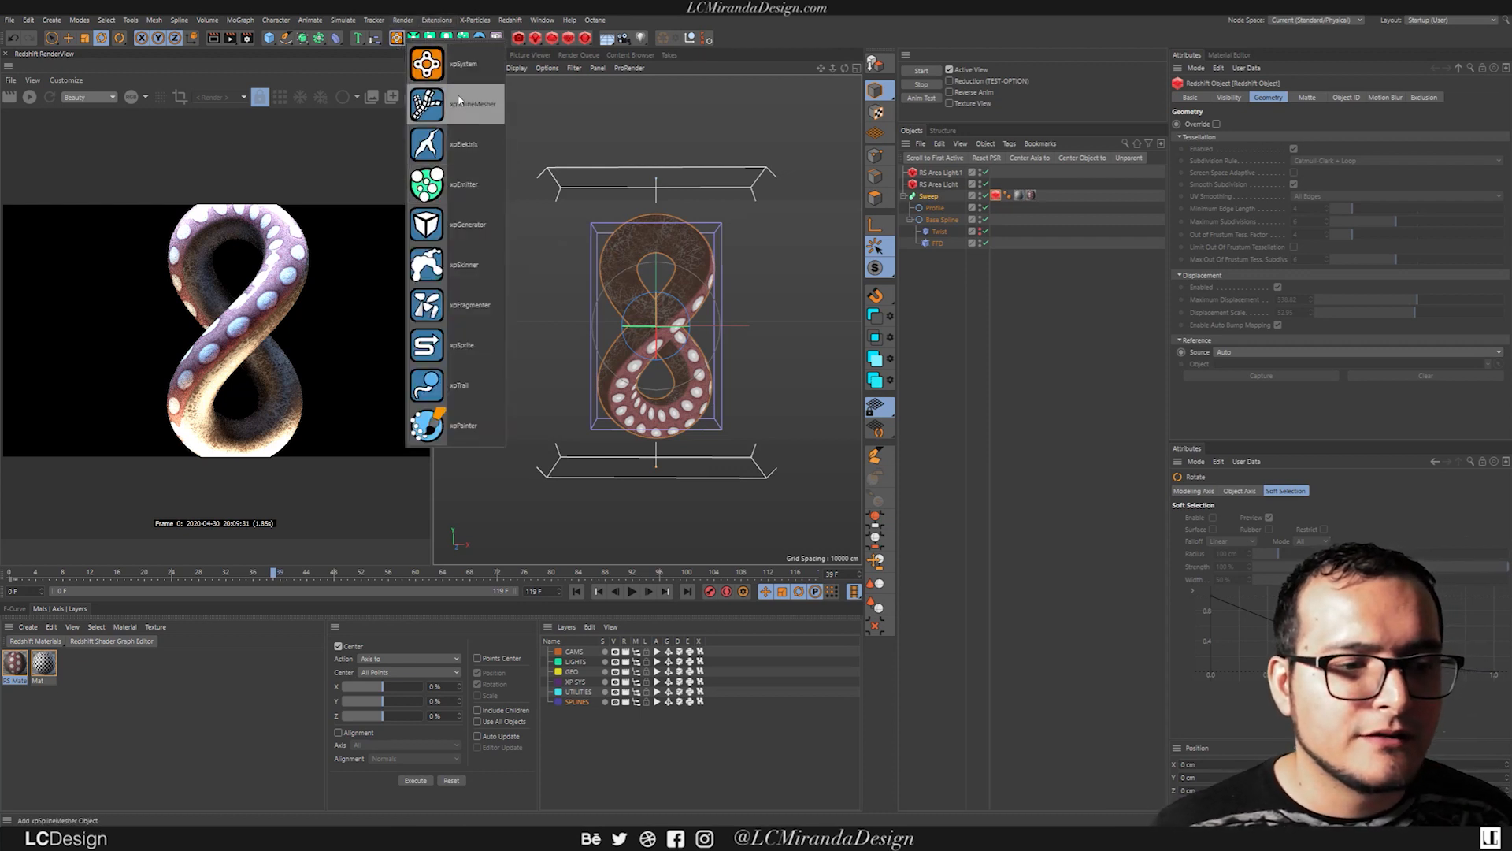
left_click(461, 65)
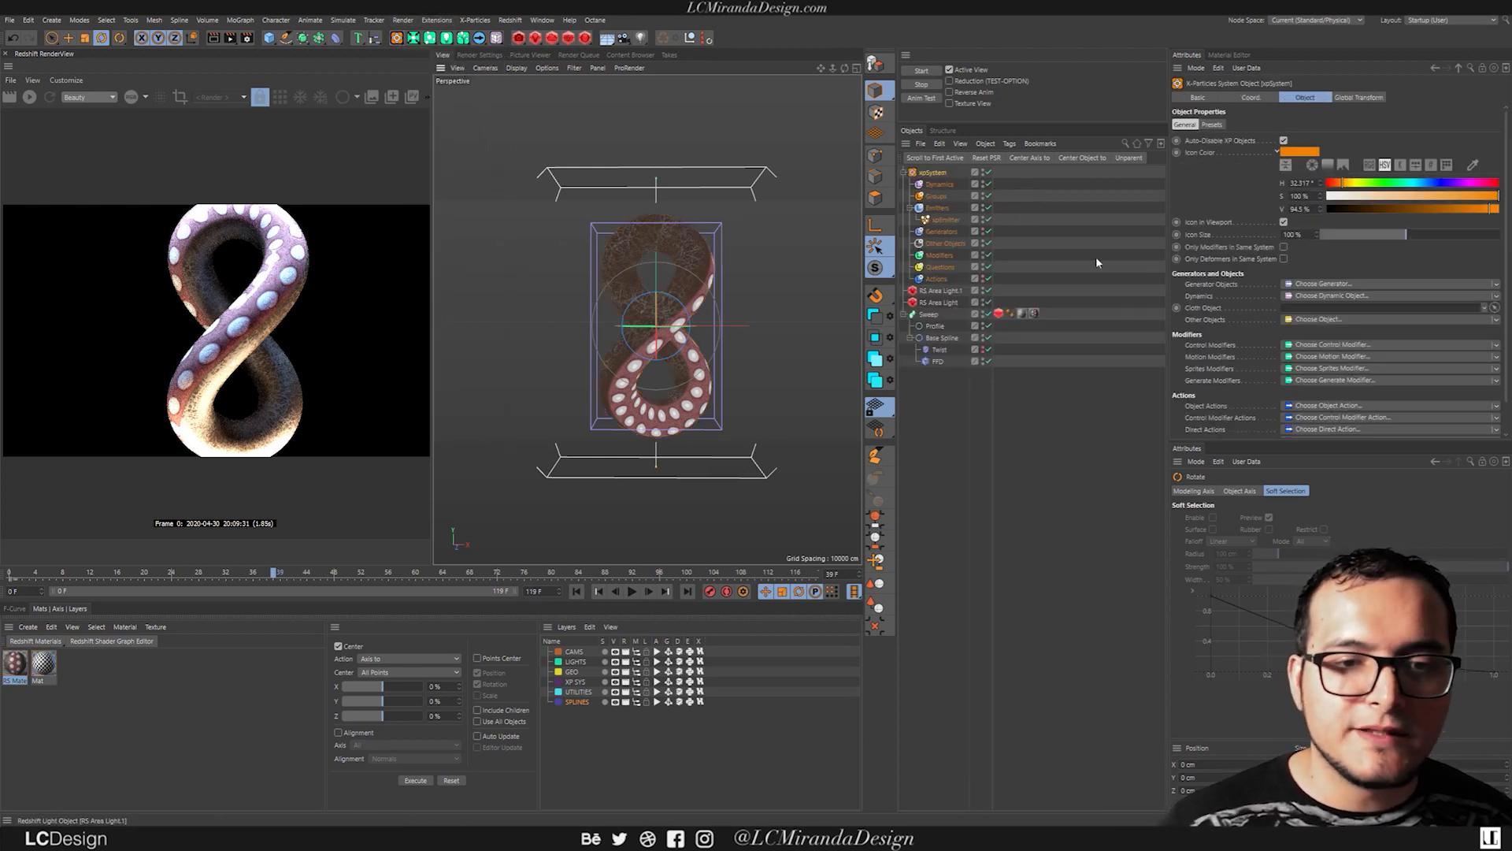
left_click(945, 219)
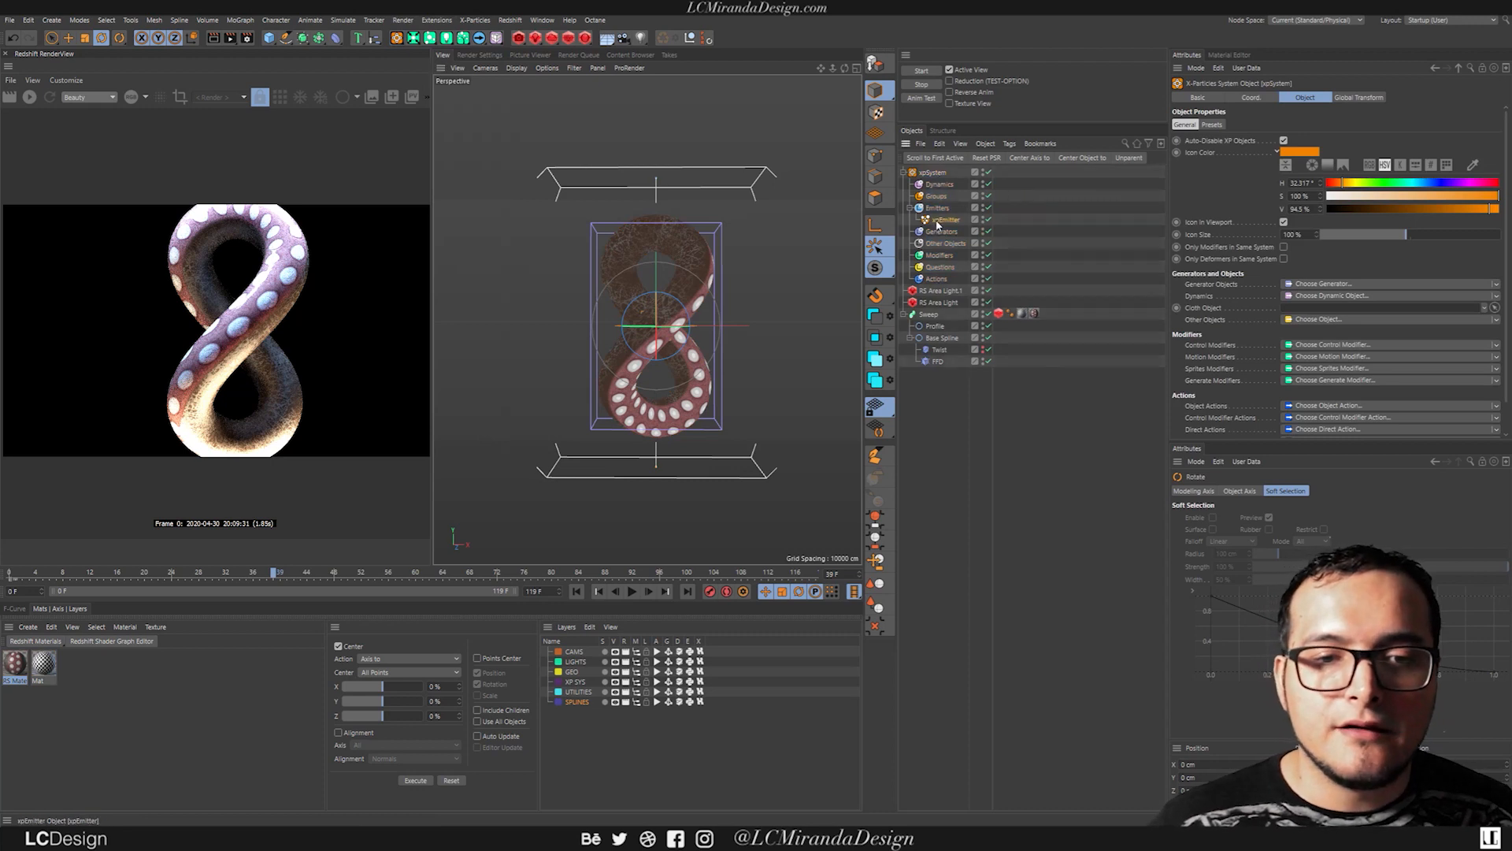
key("e")
left_click_drag(672, 306, 642, 411)
key("r")
left_click_drag(652, 482, 635, 597)
key("e")
left_click_drag(657, 420, 797, 505)
Step: Play the simulation to check how the emitted particles rise toward the tentacle
left_click(631, 591)
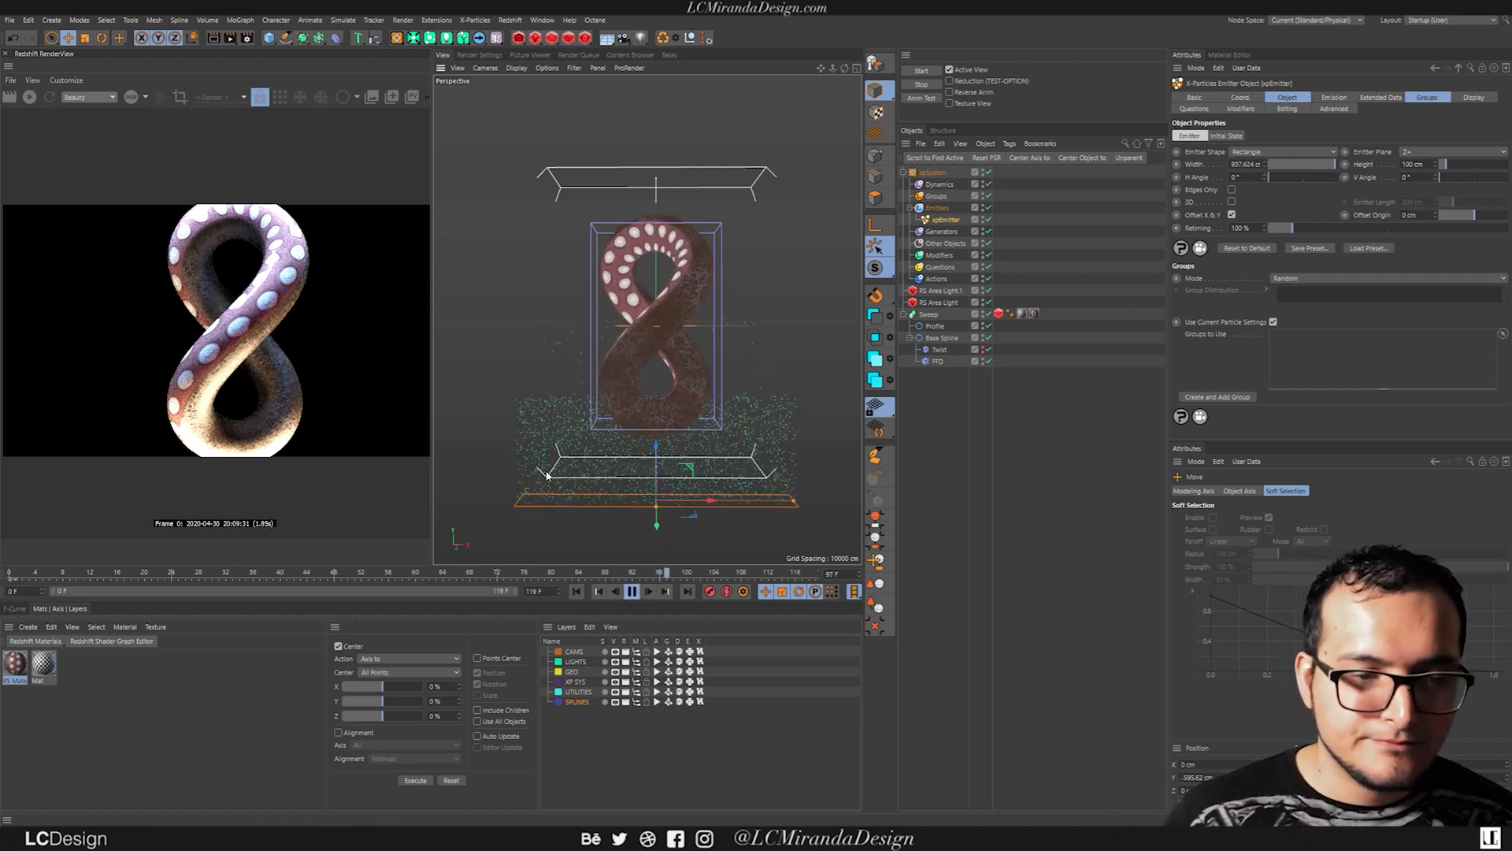
left_click_drag(668, 375, 678, 418, "alt")
left_click(632, 590)
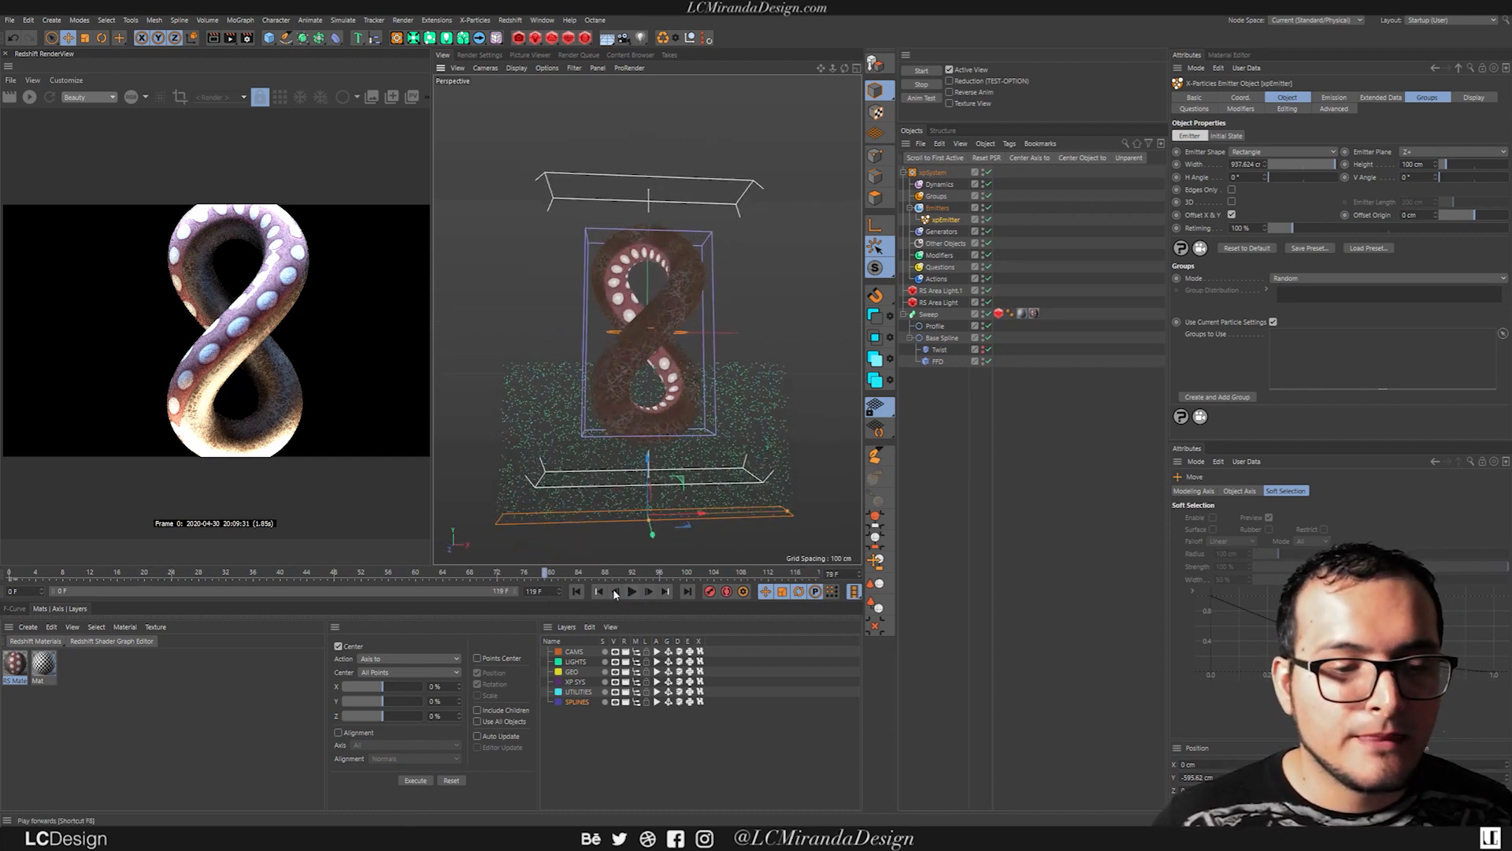
Step: Add an xpCollider tag to the Sweep with the collision Normals set to Outside
left_click_drag(652, 542, 664, 412, "alt")
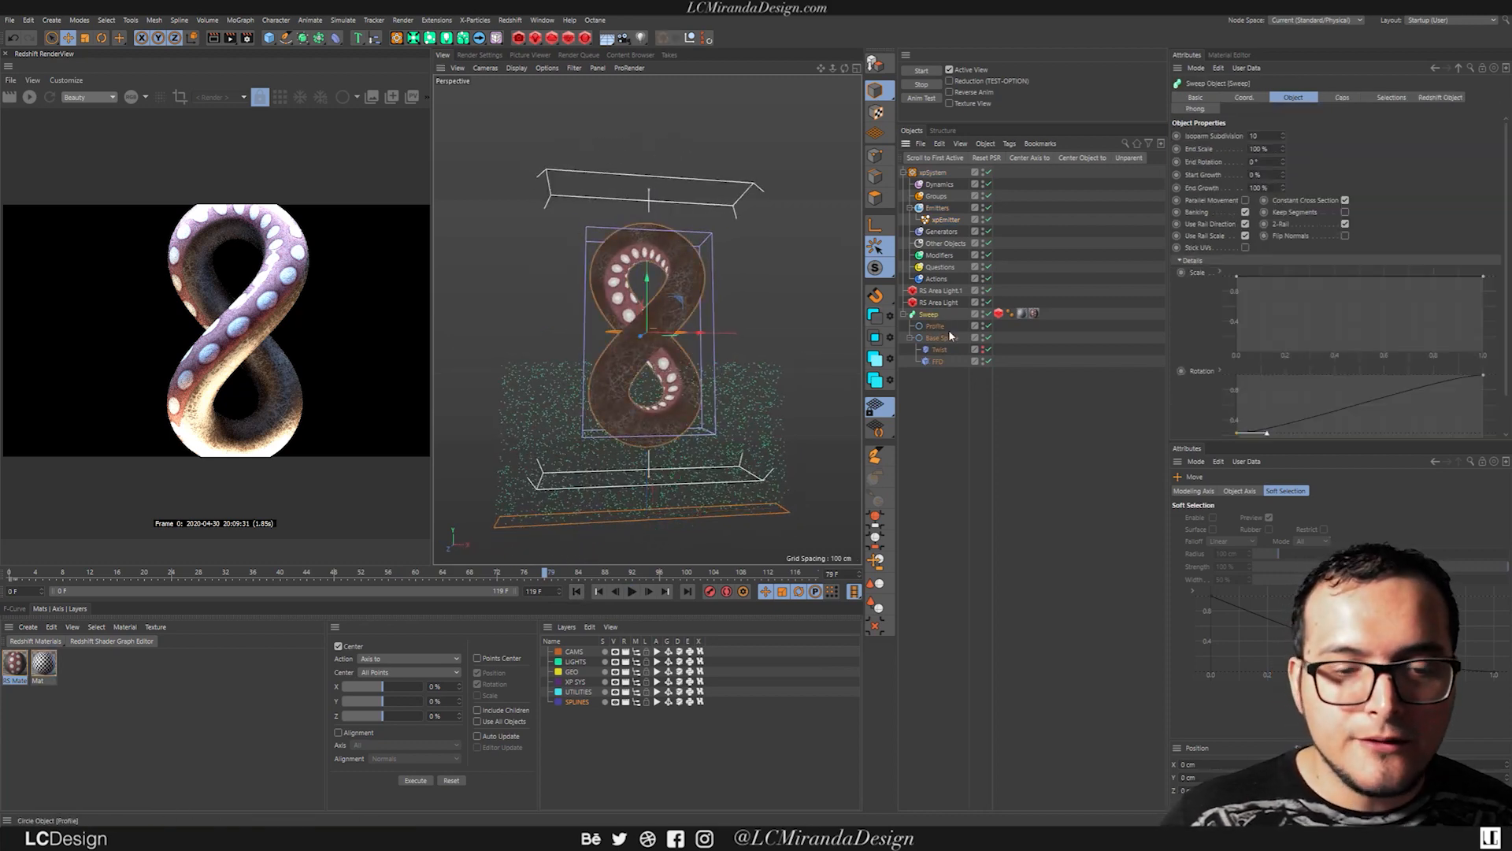
key("shift+c")
type("redshi")
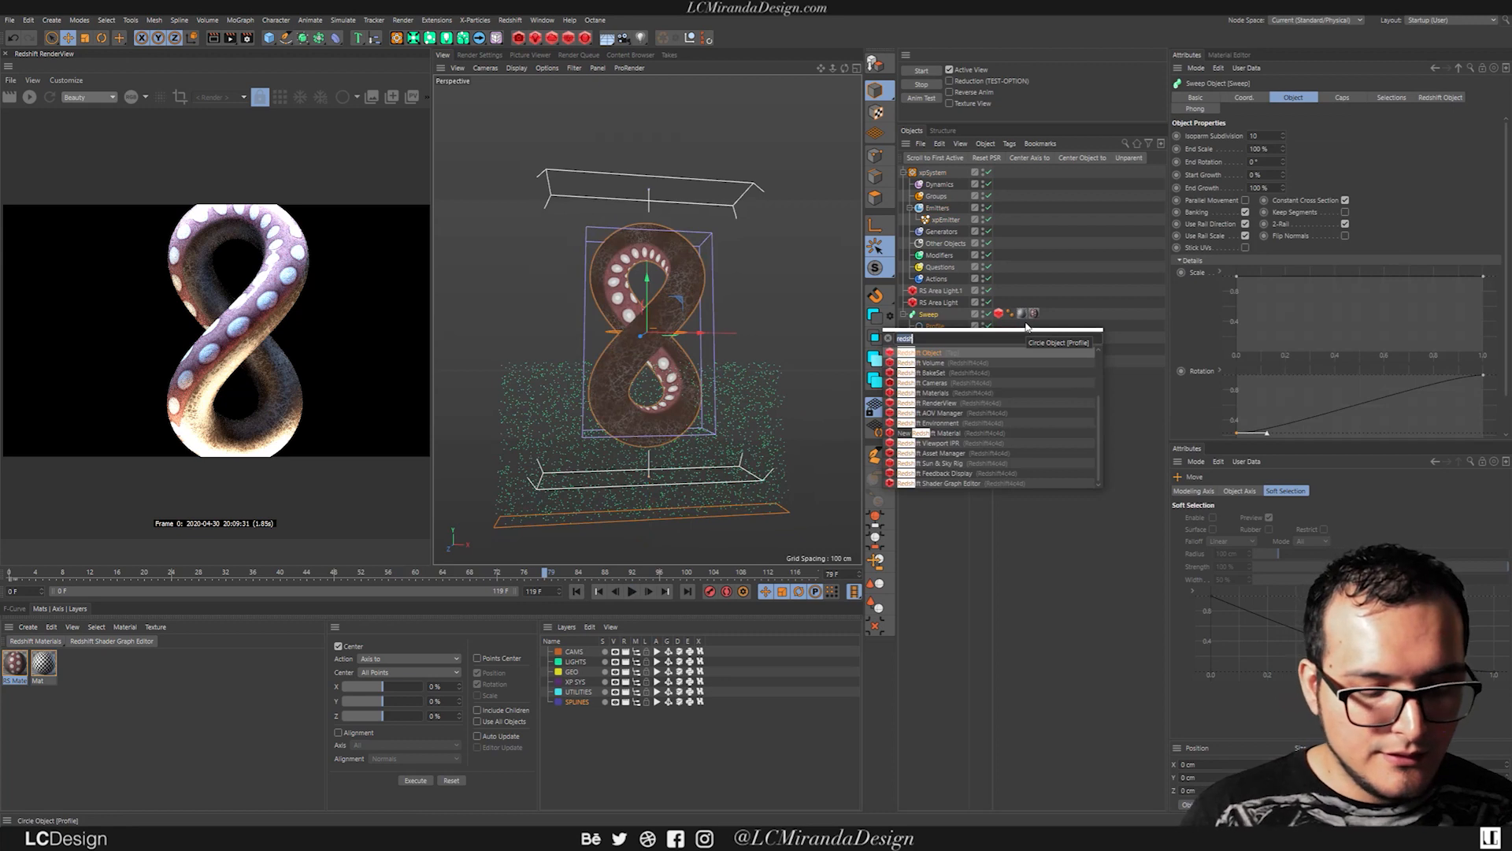
type("xpco")
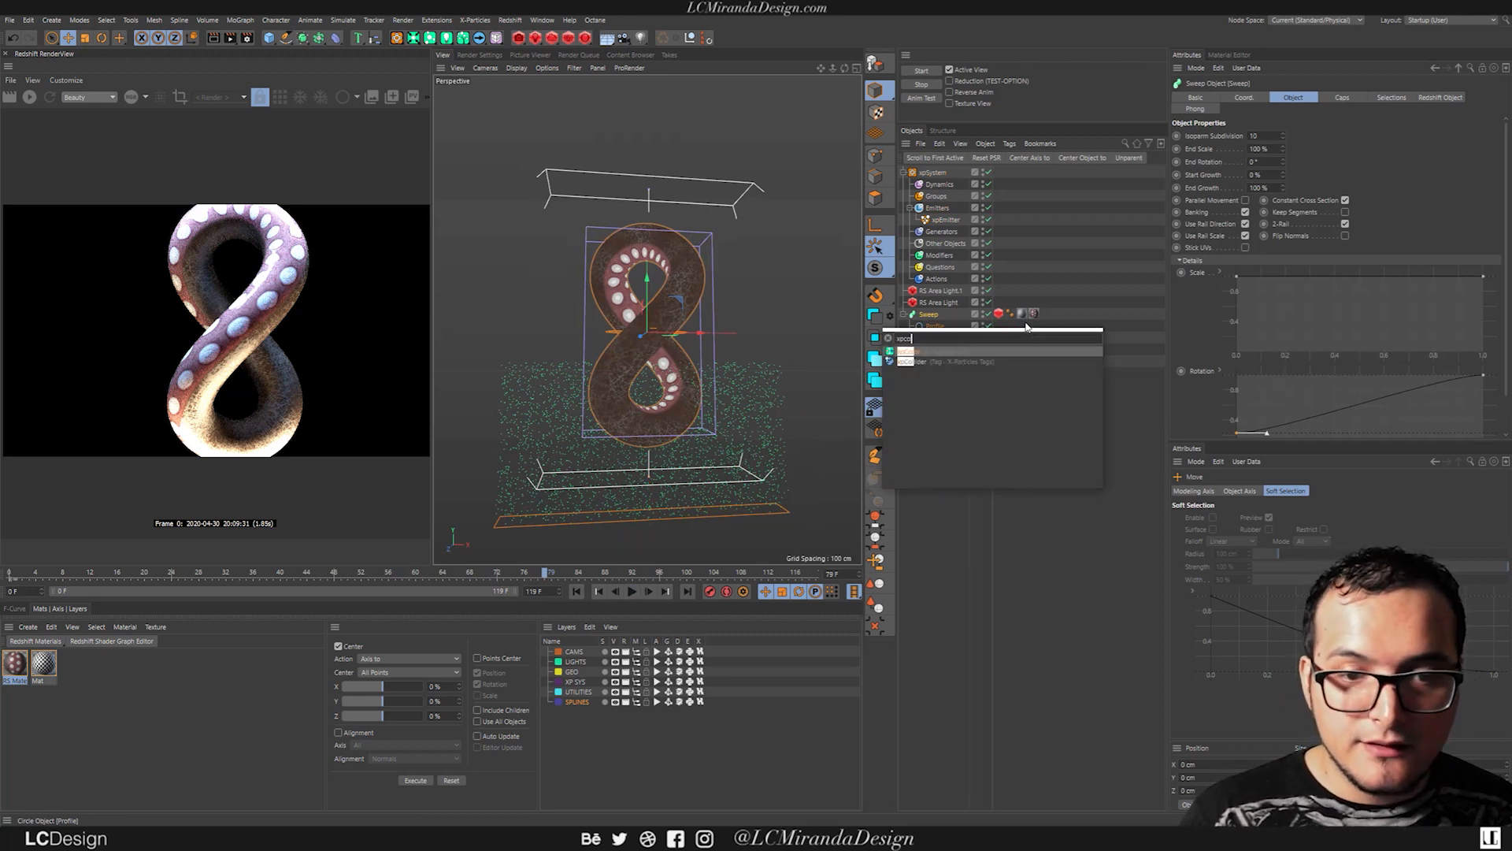
key("Return")
left_click(1248, 192)
left_click(1241, 190)
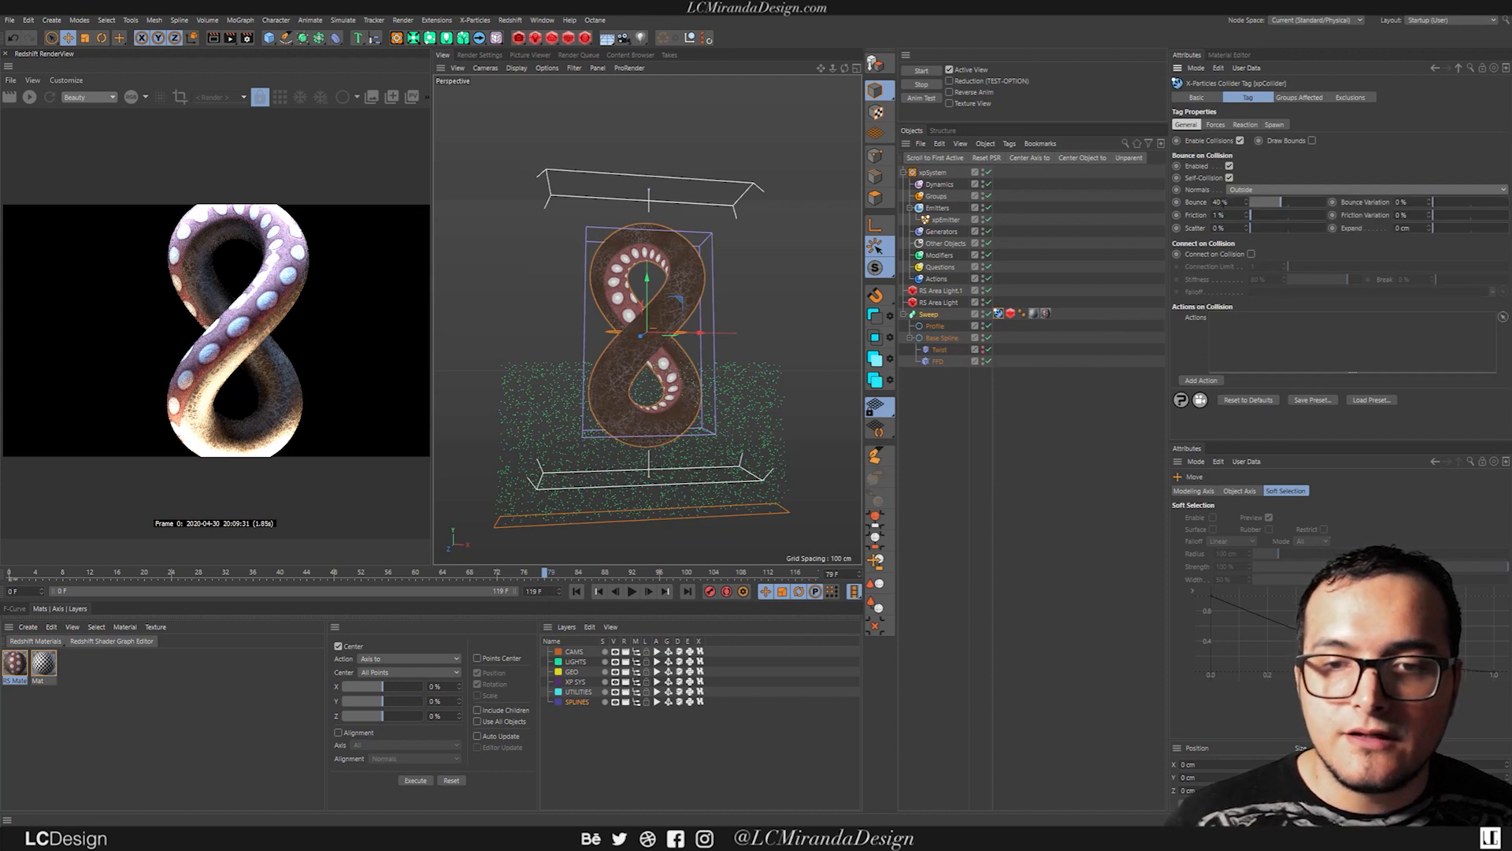
Step: Play the particle simulation from the start to check the collisions with the tentacle, and return to frame 0
left_click(576, 590)
left_click(631, 591)
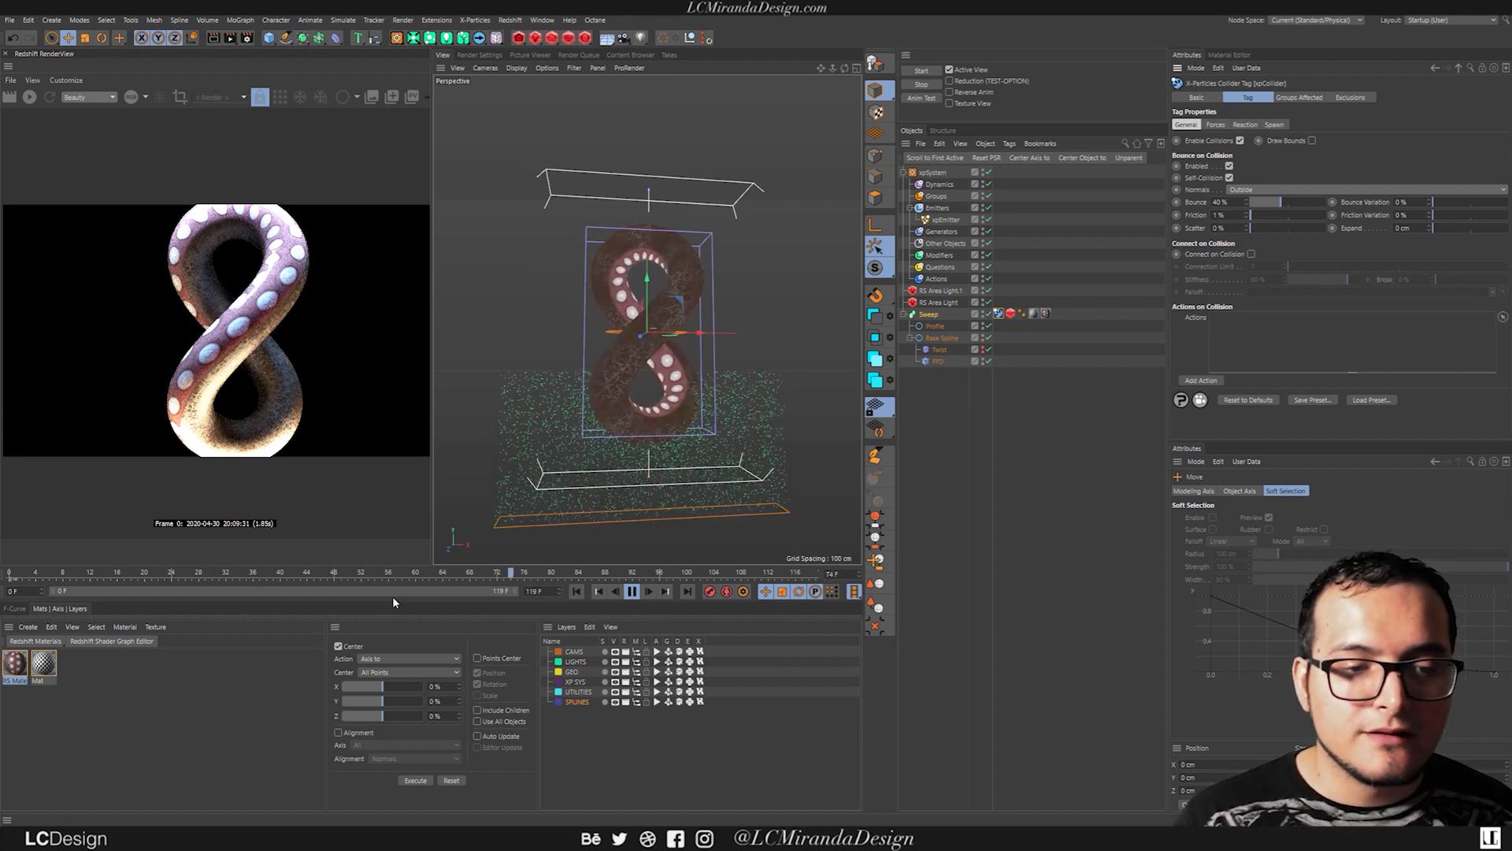
left_click(632, 592)
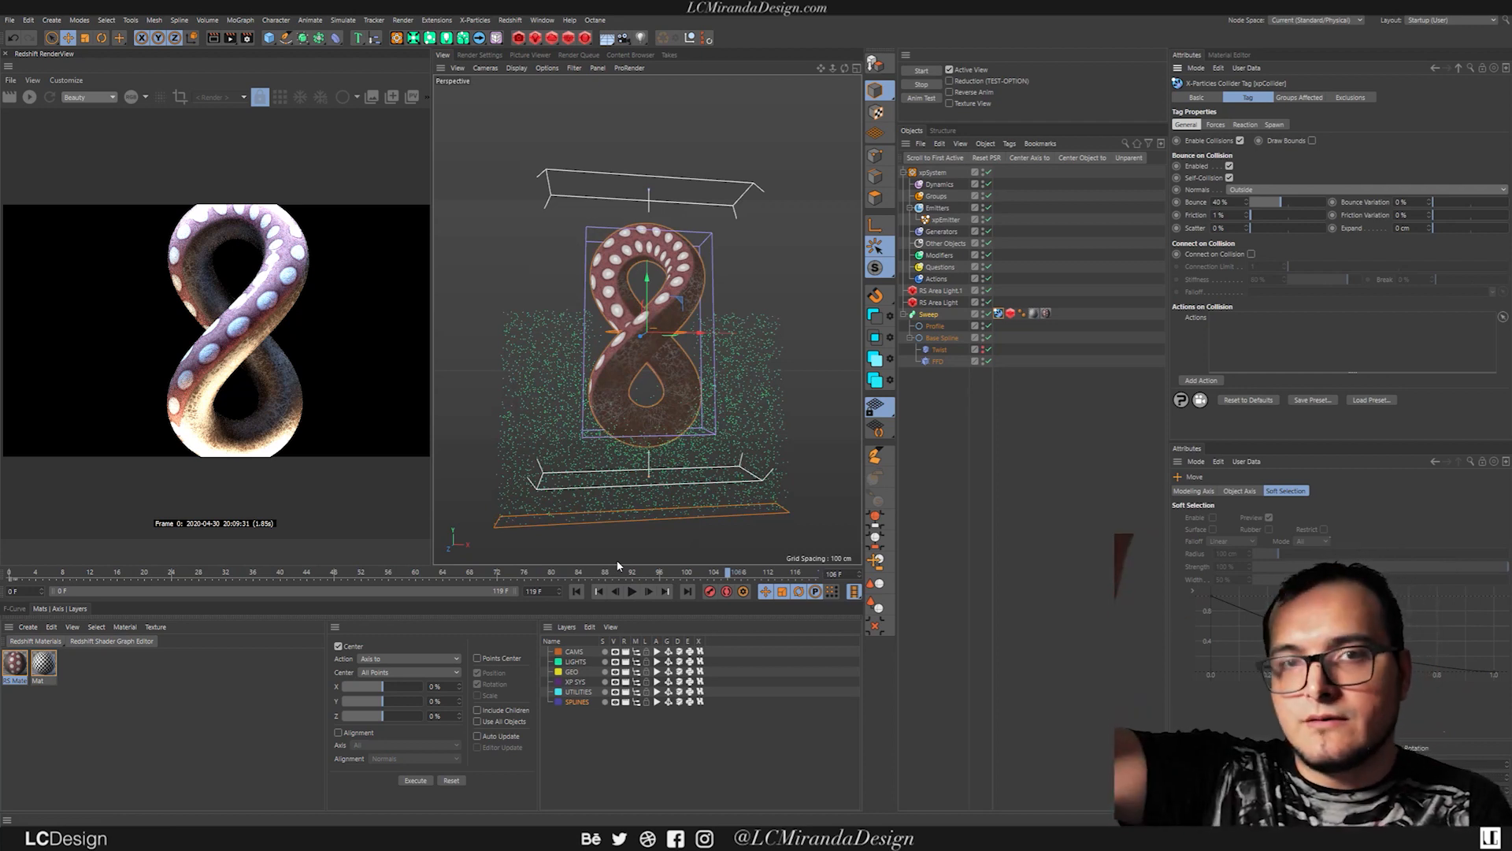
left_click(578, 592)
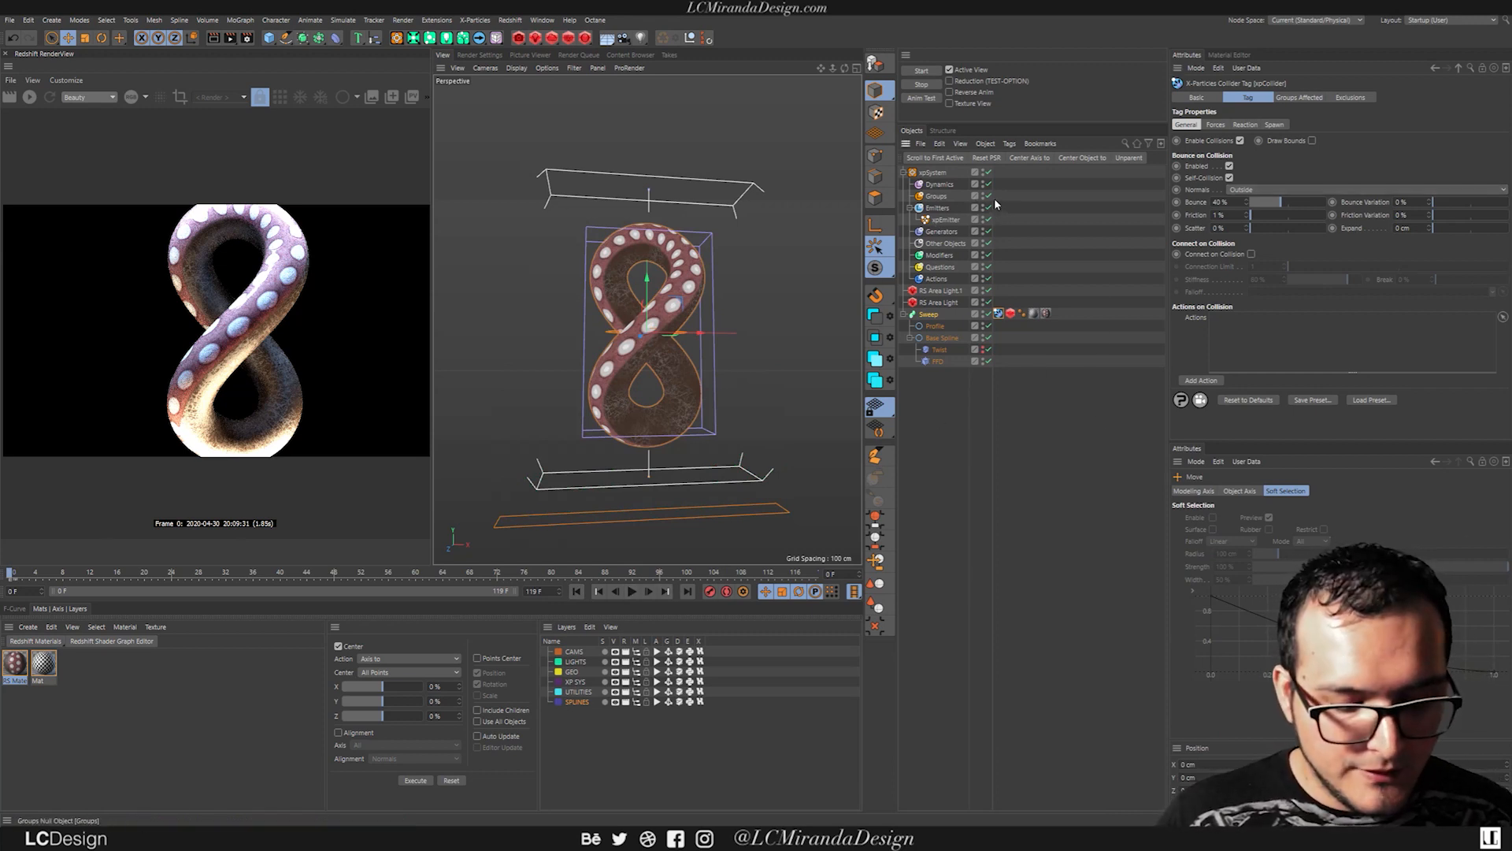
Step: Add an xpGravity modifier inside the xpSystem's Modifiers group and test its effect on the particles by playing the animation
key("shift+c")
type("gra")
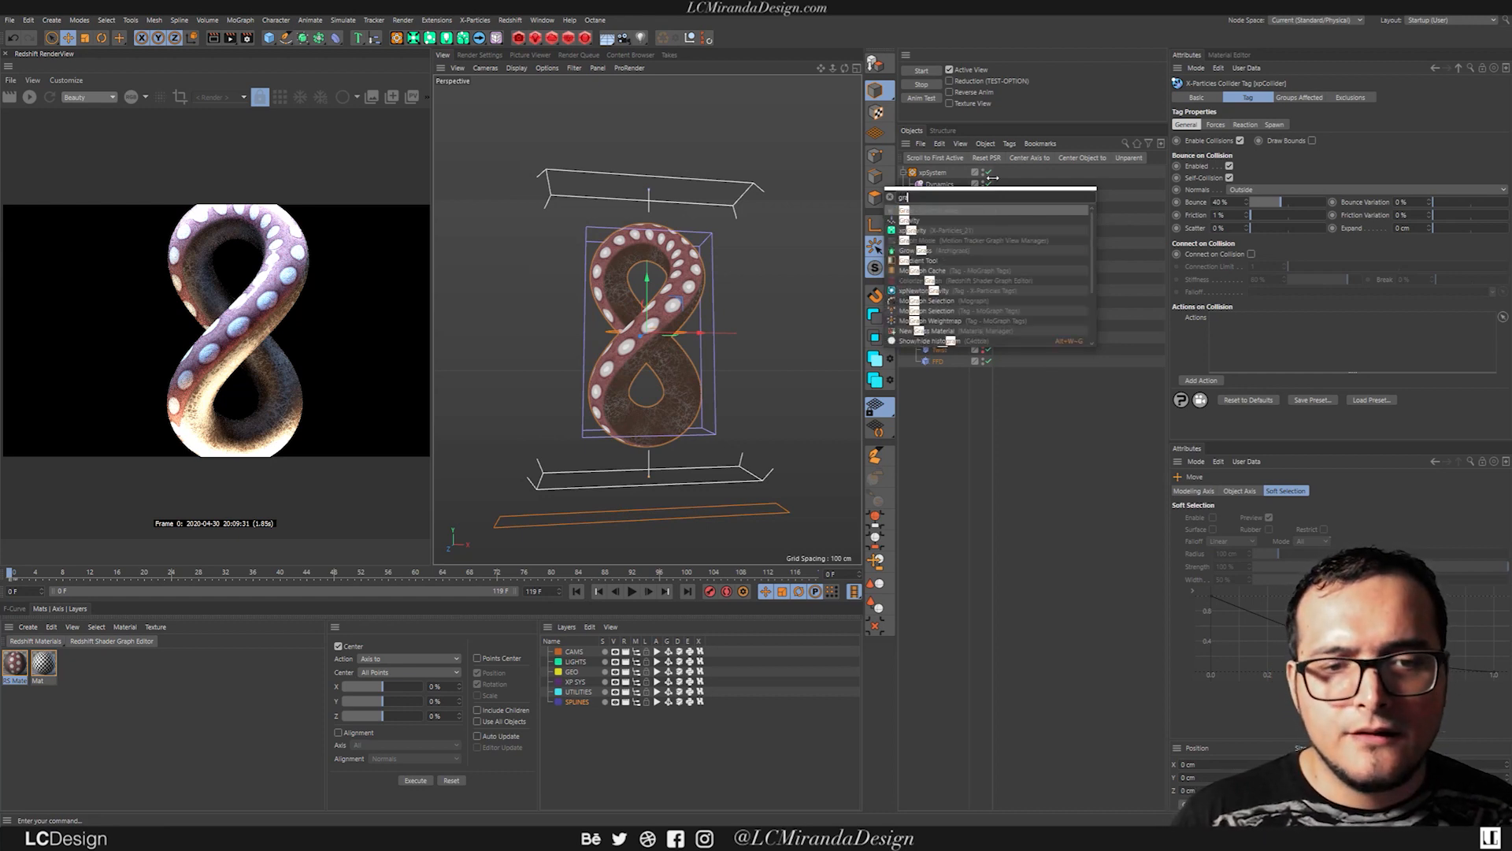
type("vity")
key("Down")
key("Return")
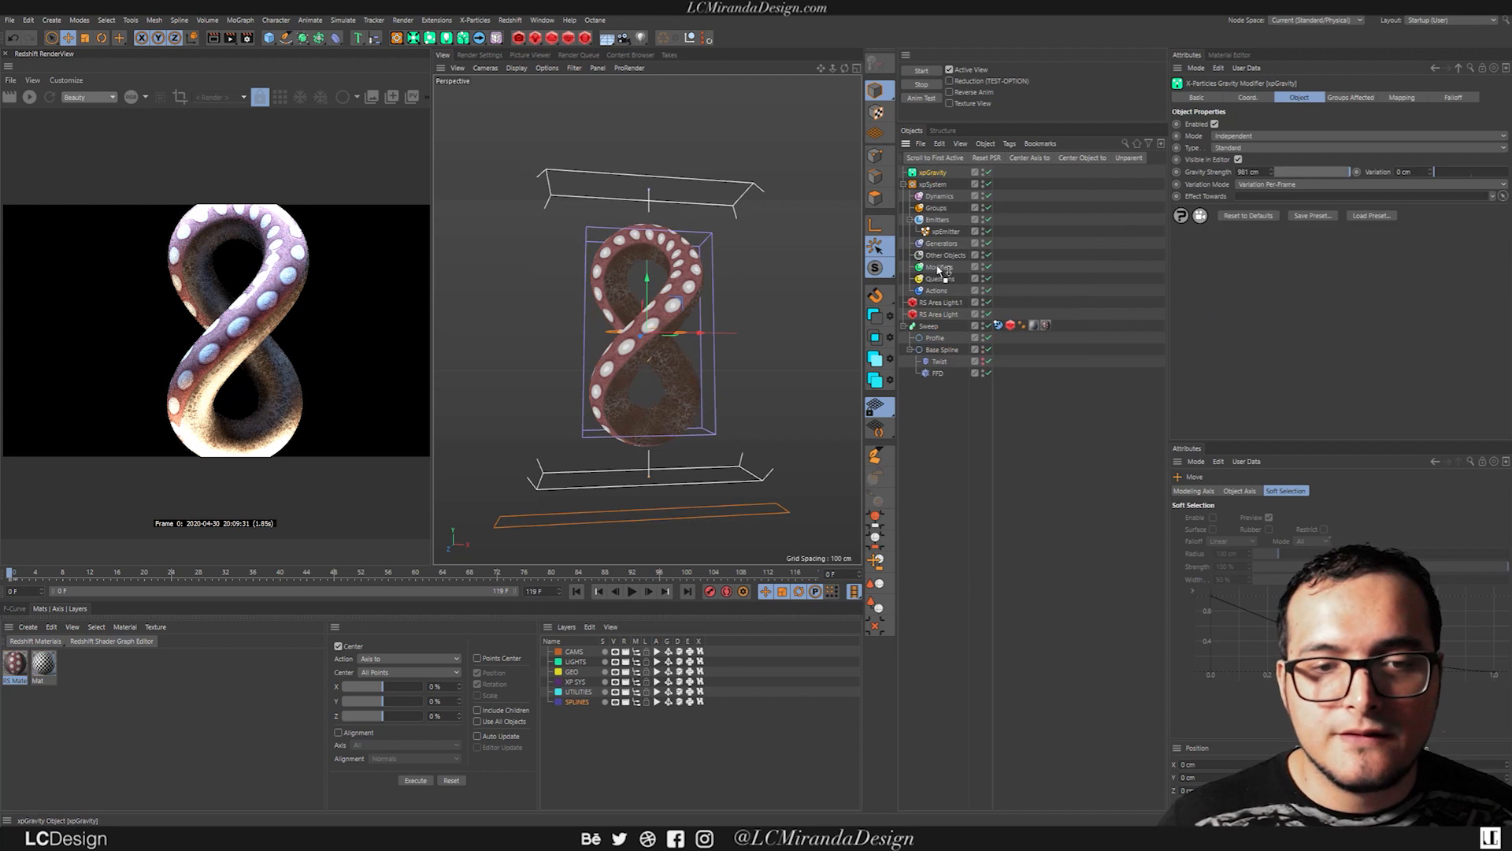
left_click_drag(940, 270, 941, 270)
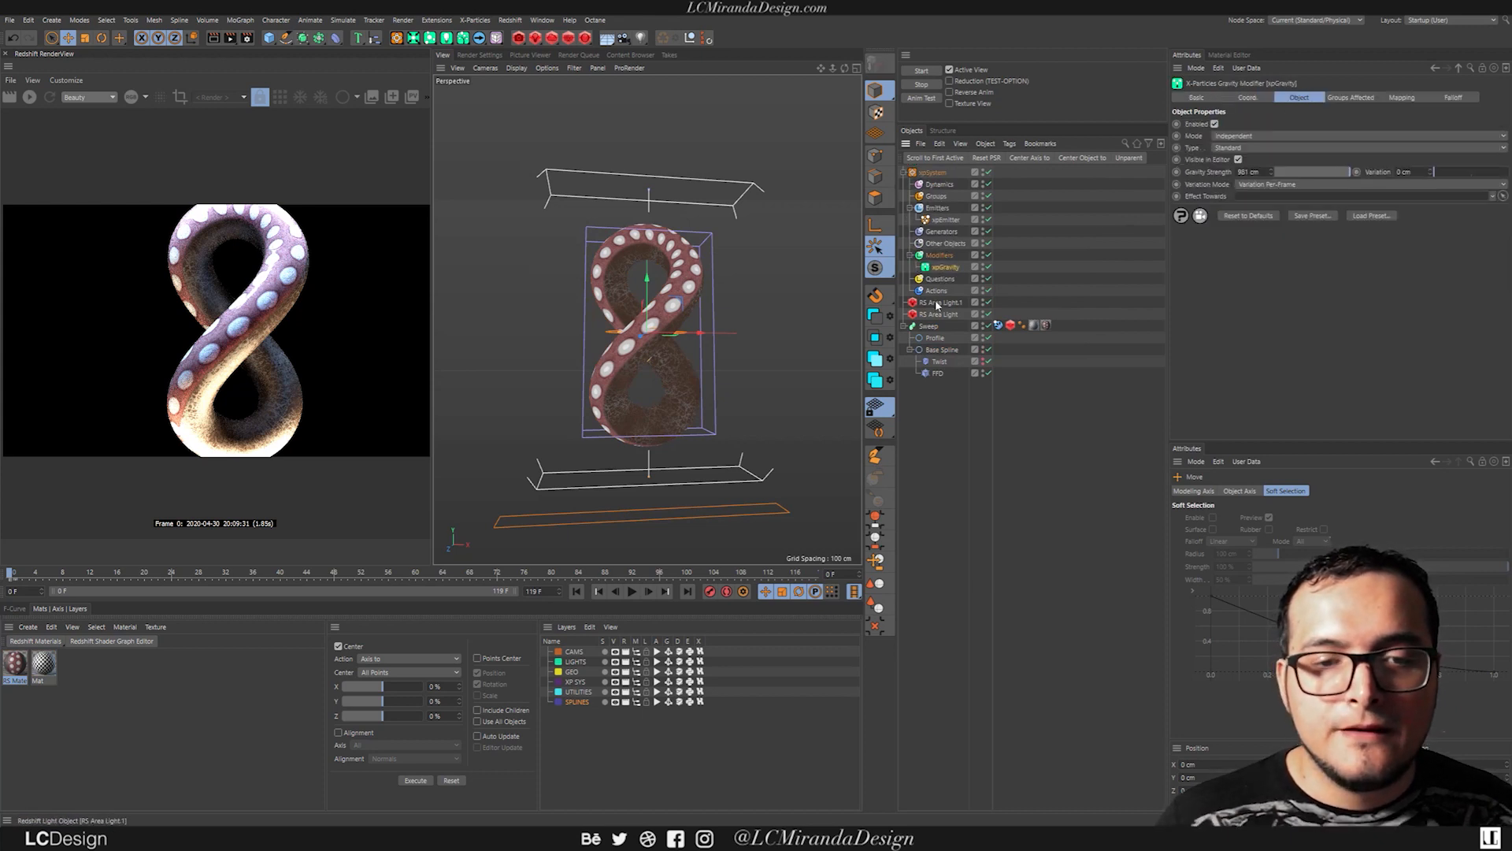
left_click(633, 592)
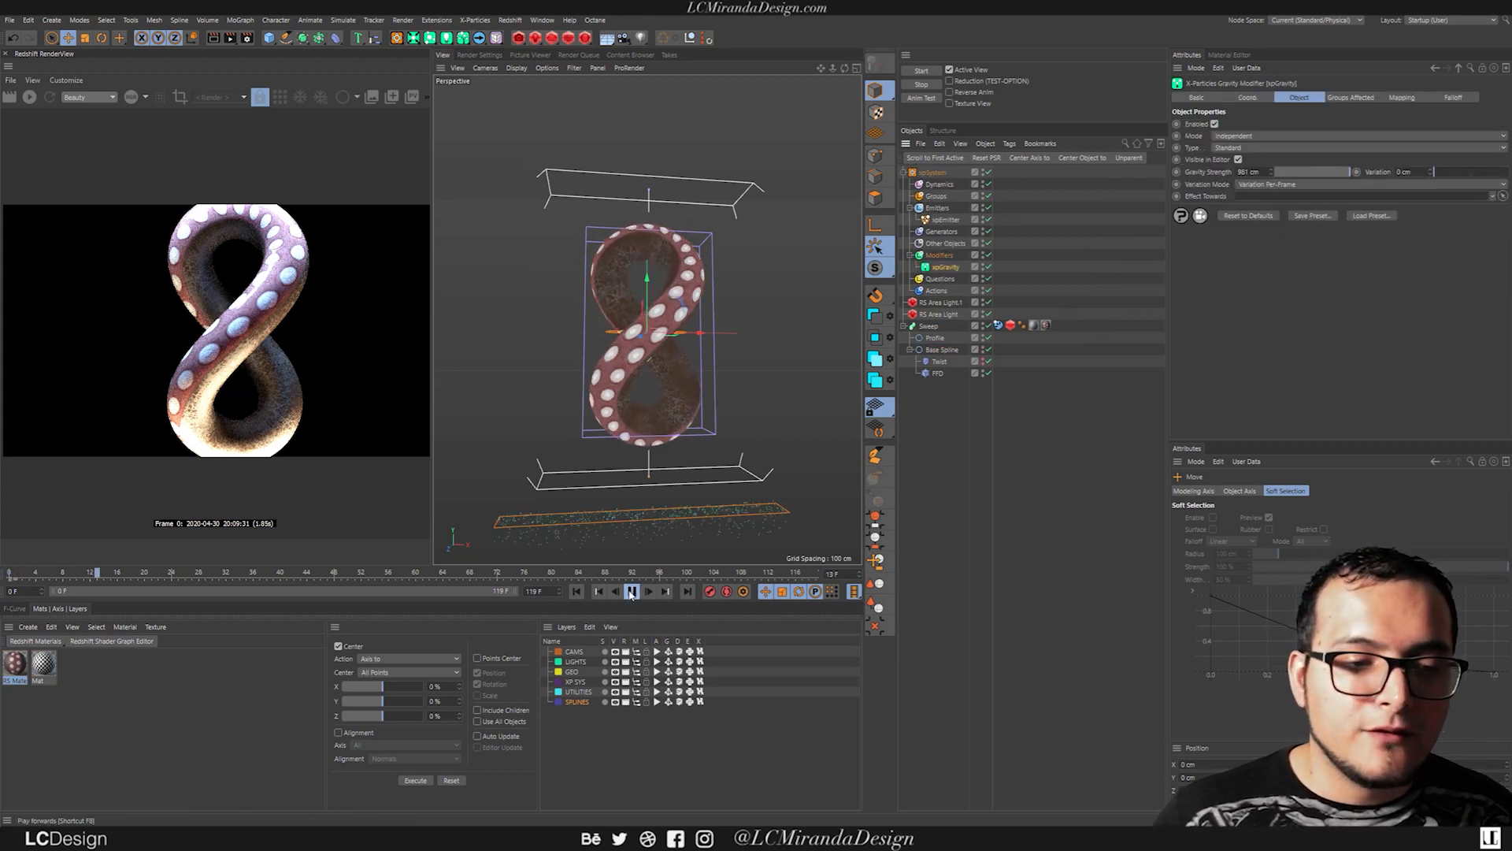
left_click(580, 591)
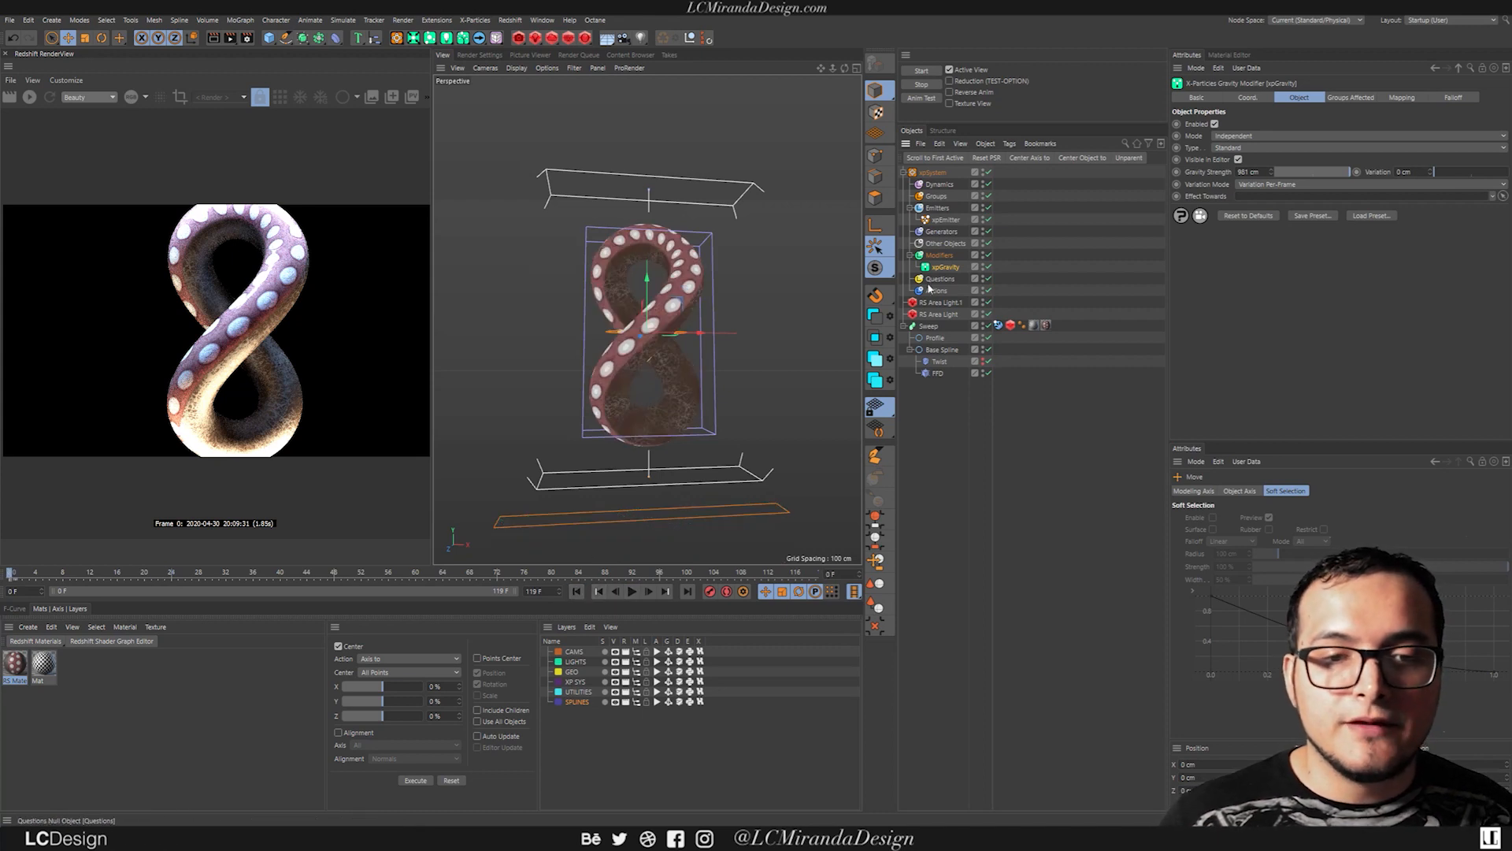
Step: Rotate the xpGravity modifier 180° to reverse its direction, play the simulation to check the particles, and return to frame 0
key("r")
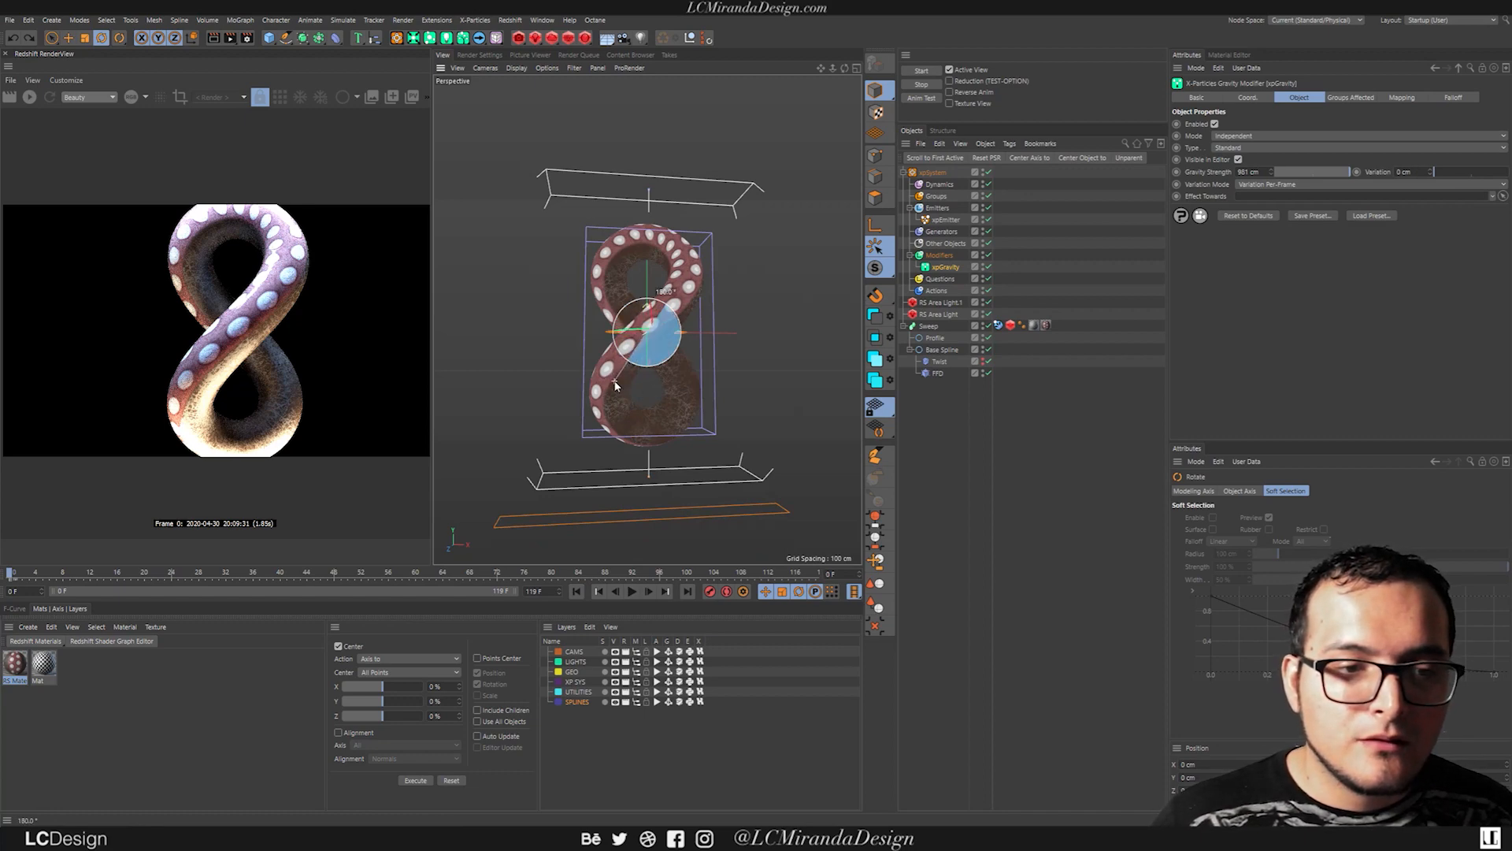
left_click_drag(616, 386, 615, 386)
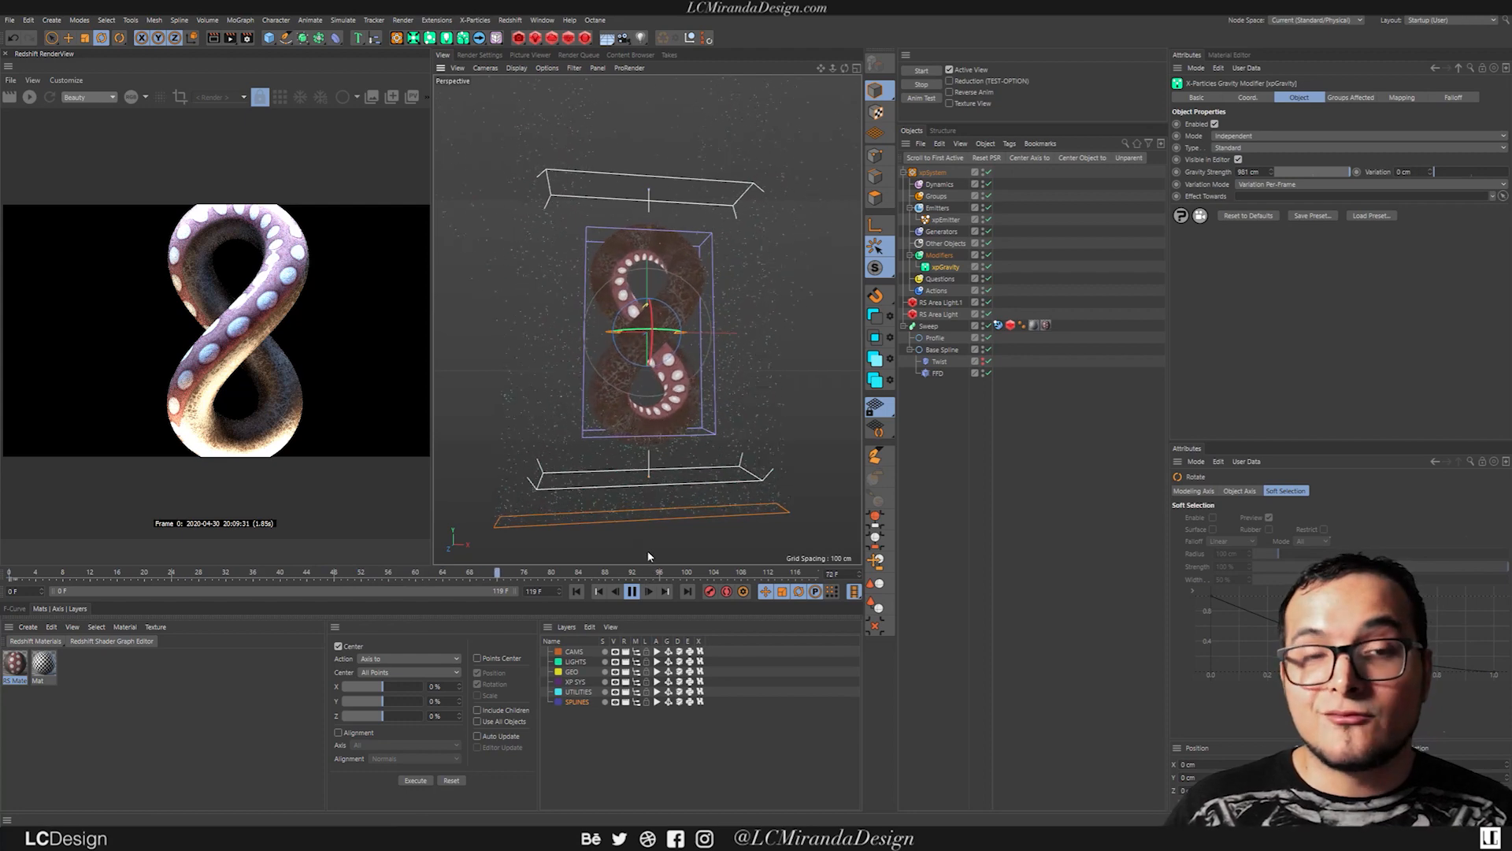
left_click(631, 592)
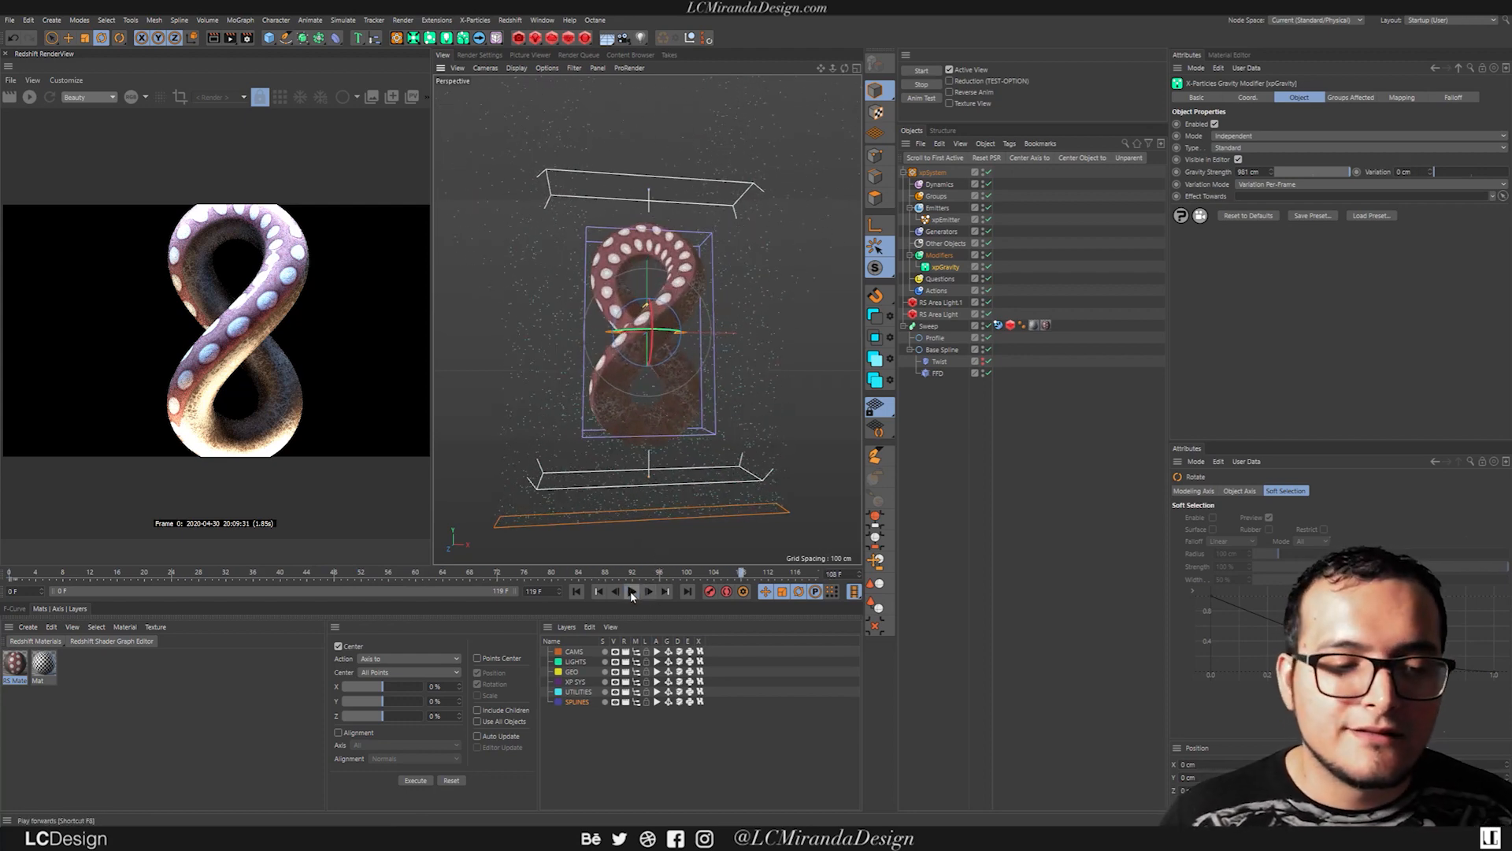
left_click(583, 591)
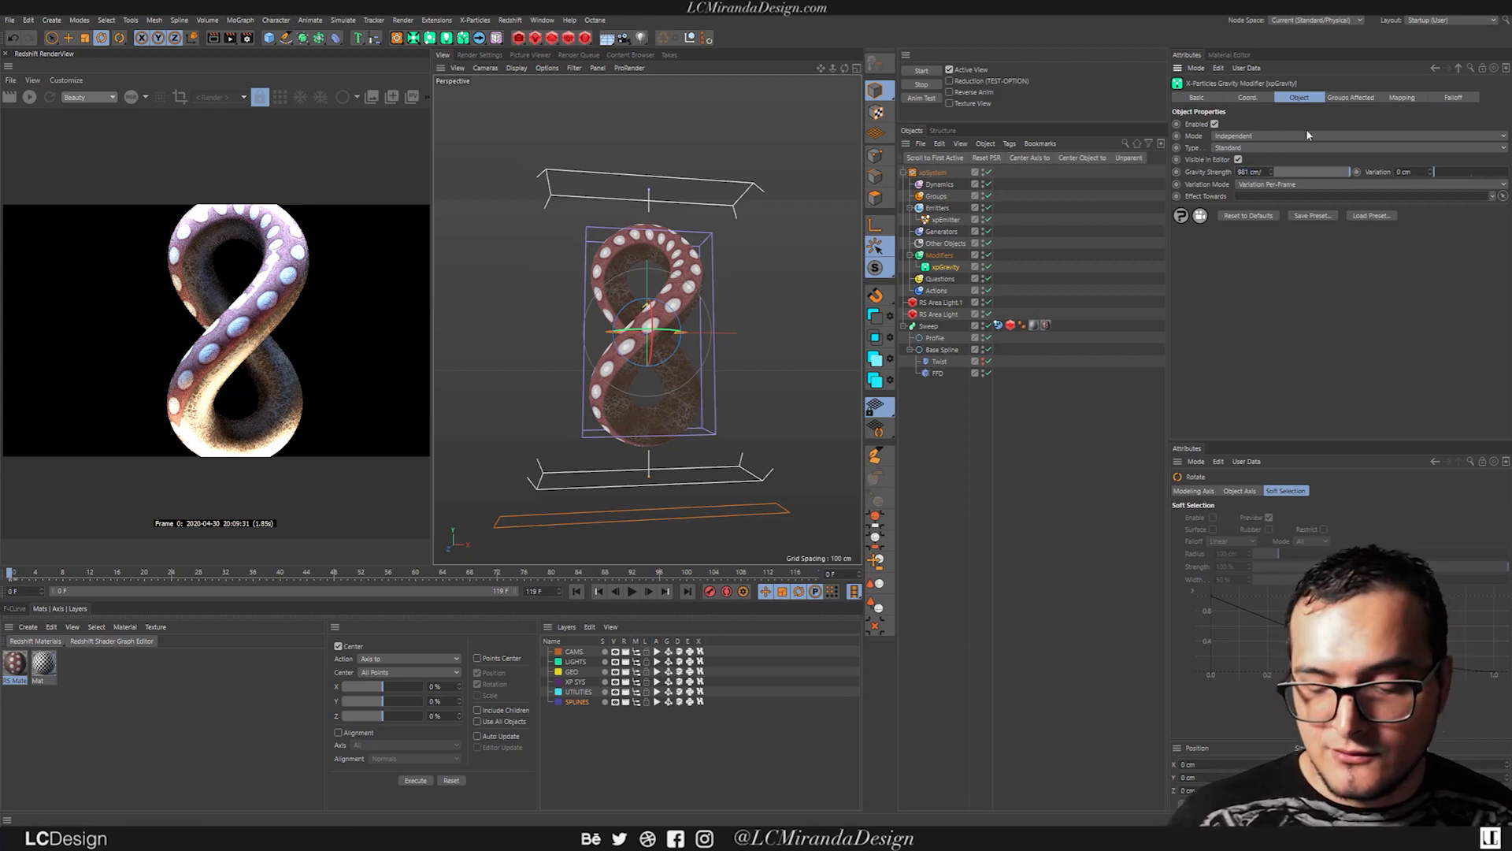
Step: Set the xpGravity strength to 39.24 cm by dividing it by 25, then test the simulation and return to frame 0
type("25")
key("Return")
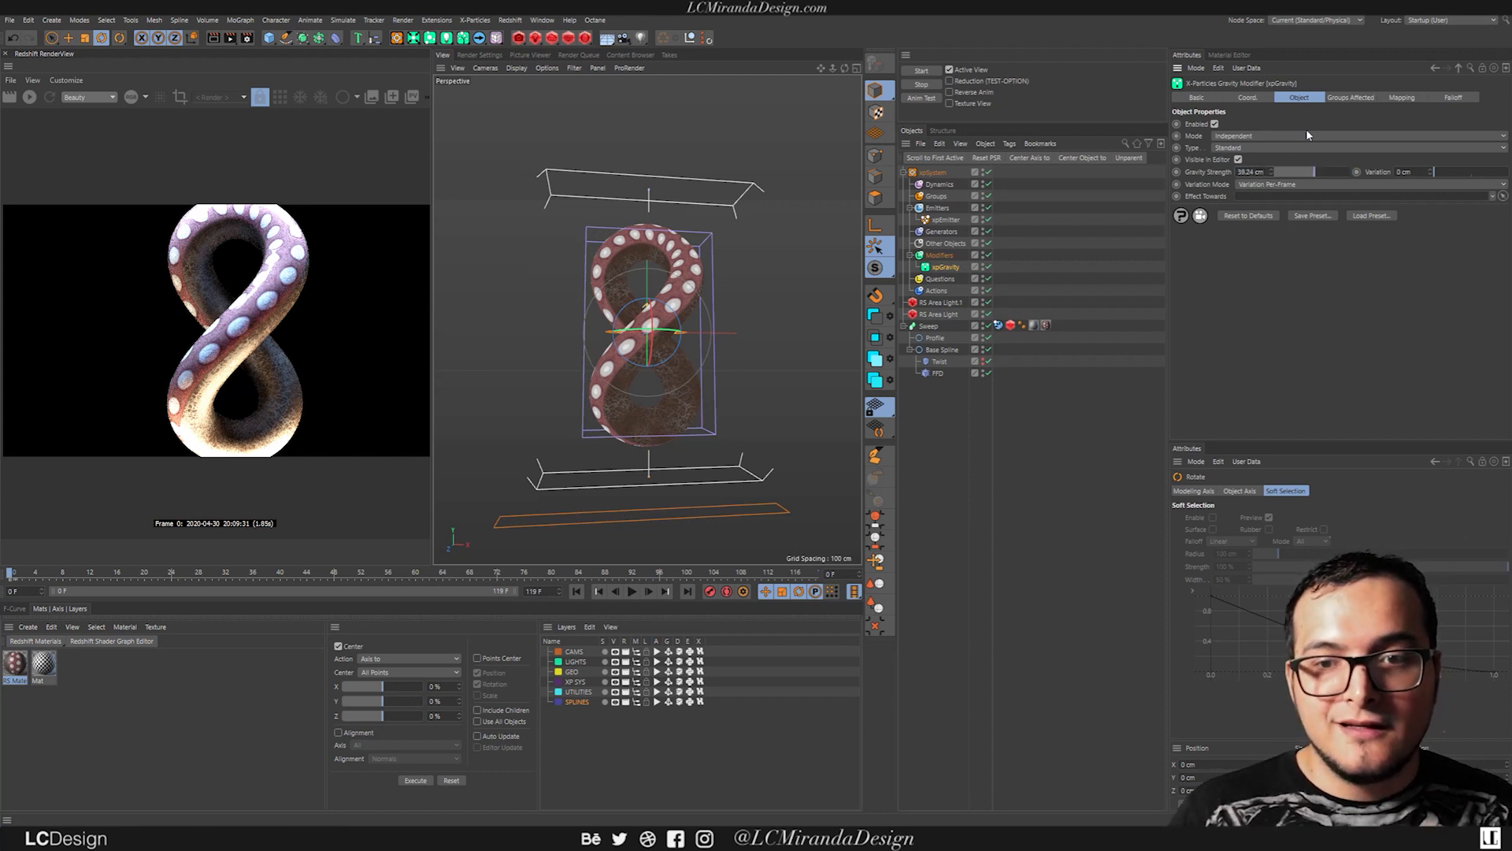
left_click(635, 594)
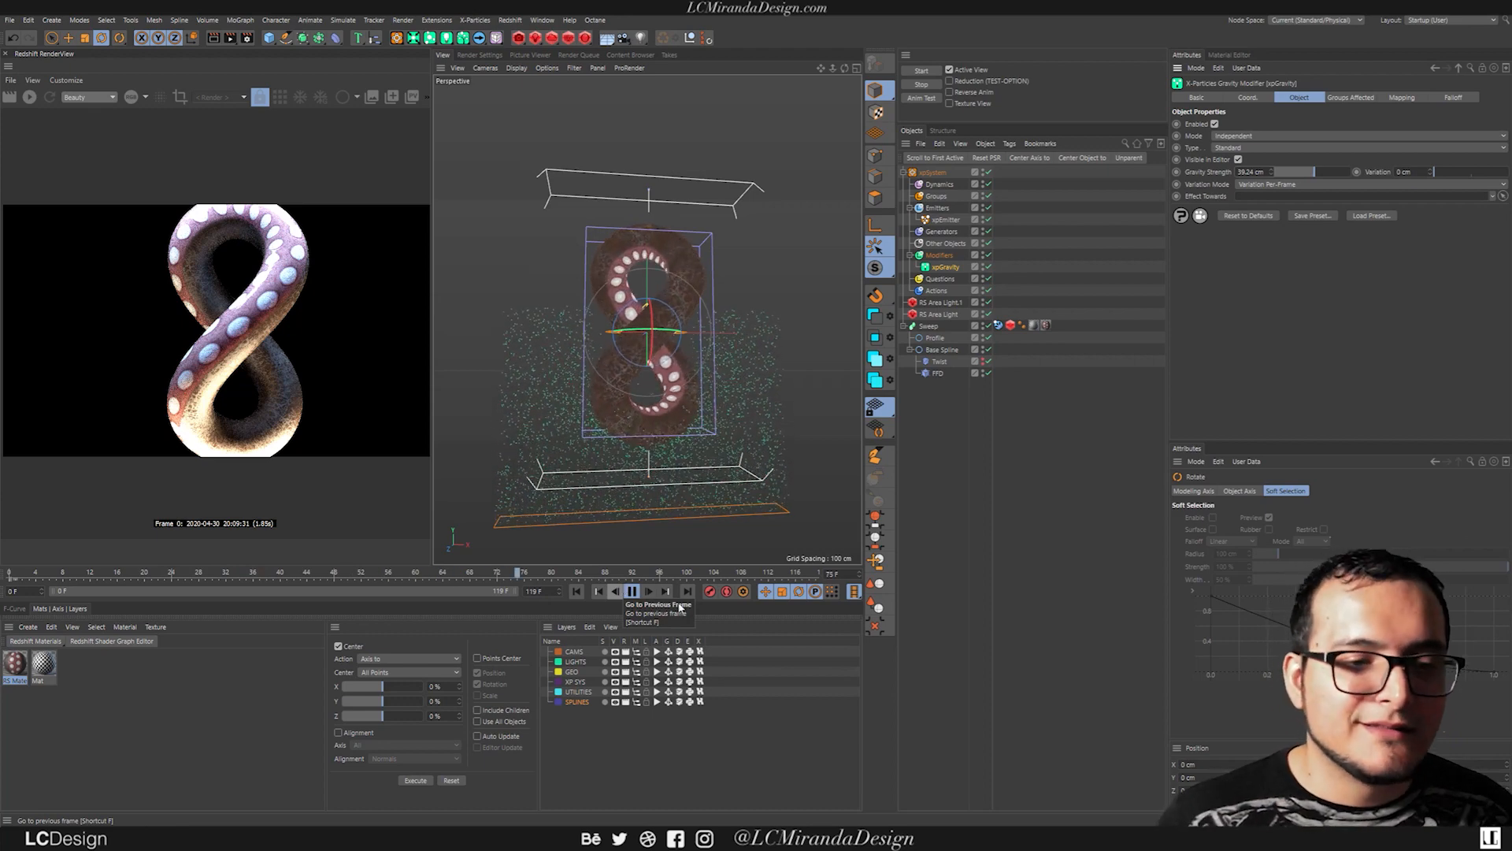
left_click(631, 591)
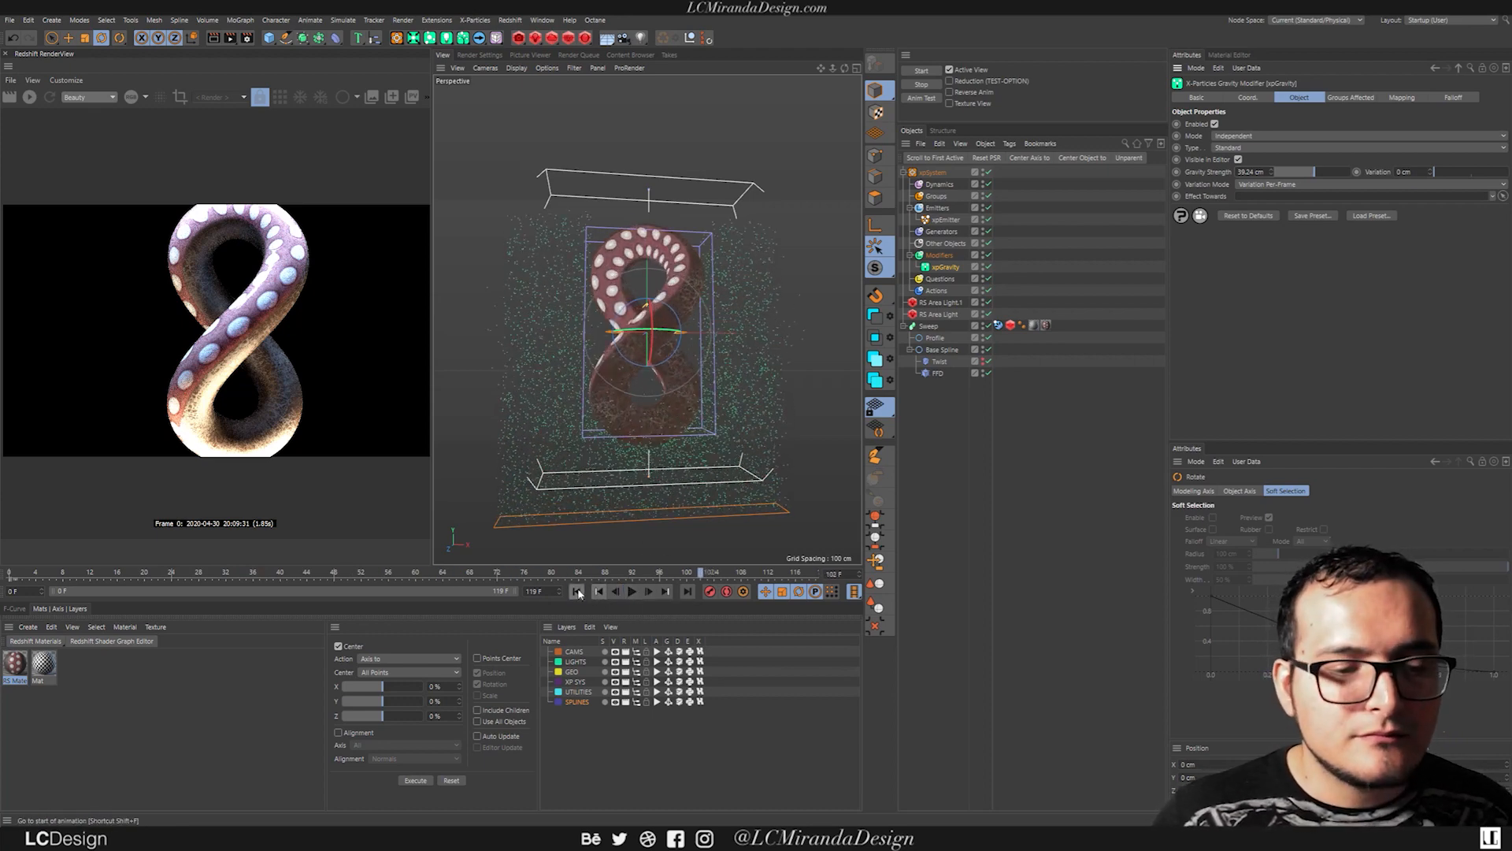
left_click(578, 591)
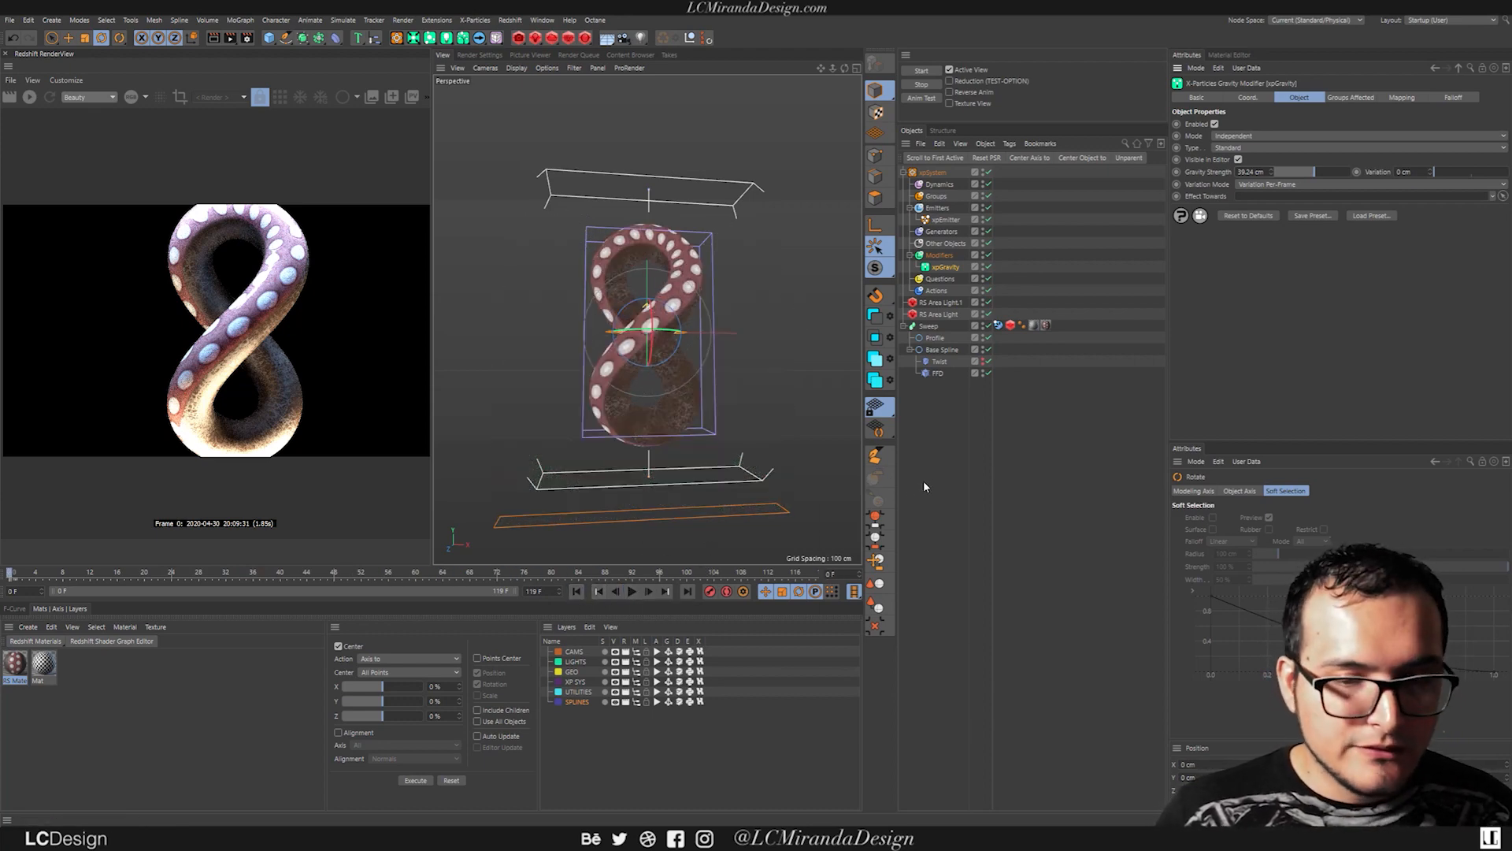
Step: Add an xpAttractor modifier and place it inside the xpSystem's Modifiers group
key("shift+c")
type("attractr")
key("BackSpace")
type("t")
left_click(861, 508)
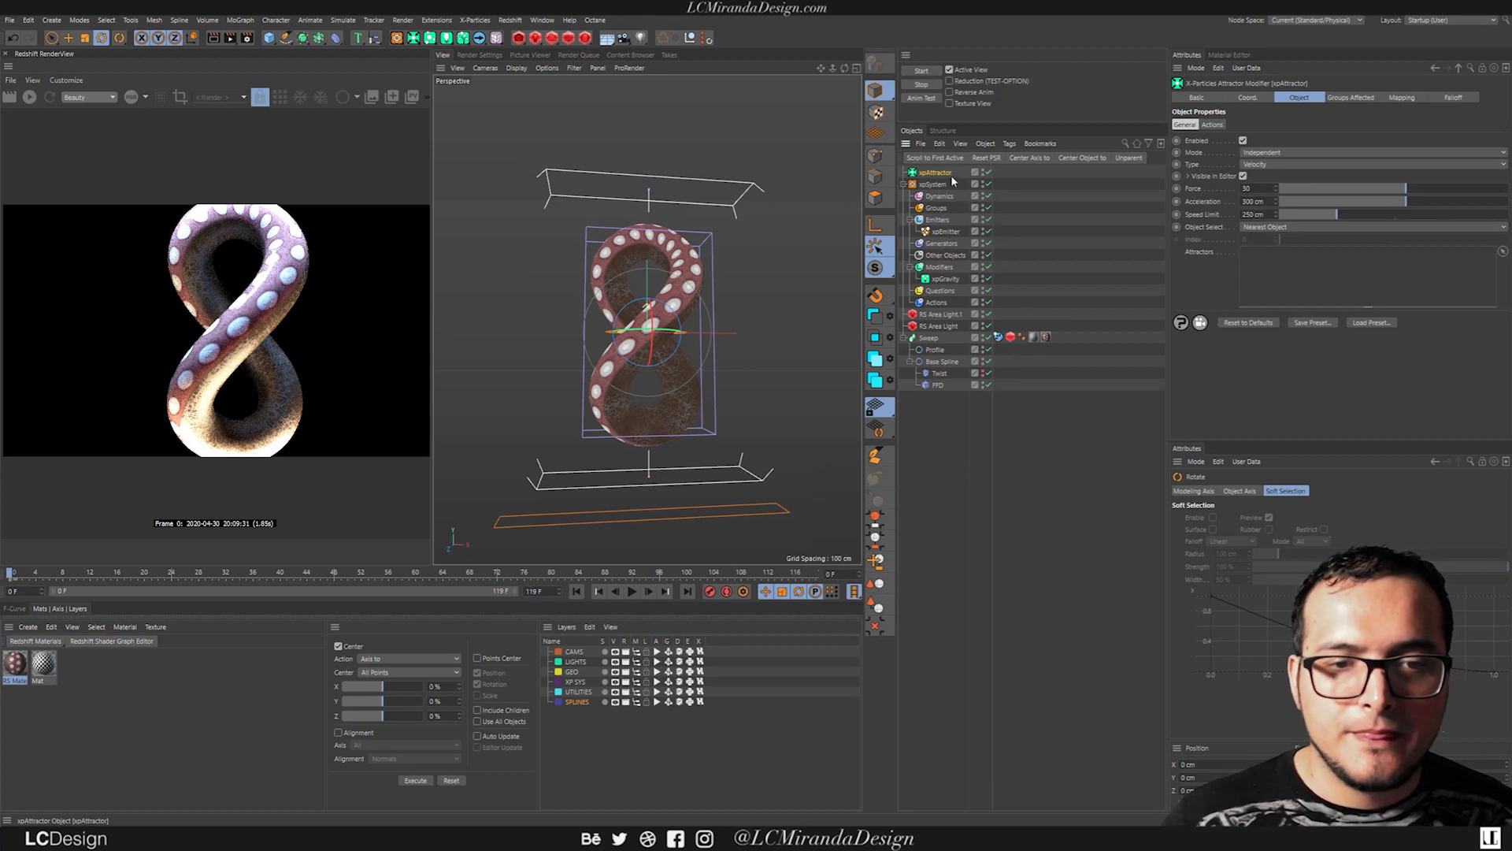
left_click_drag(946, 272, 945, 274)
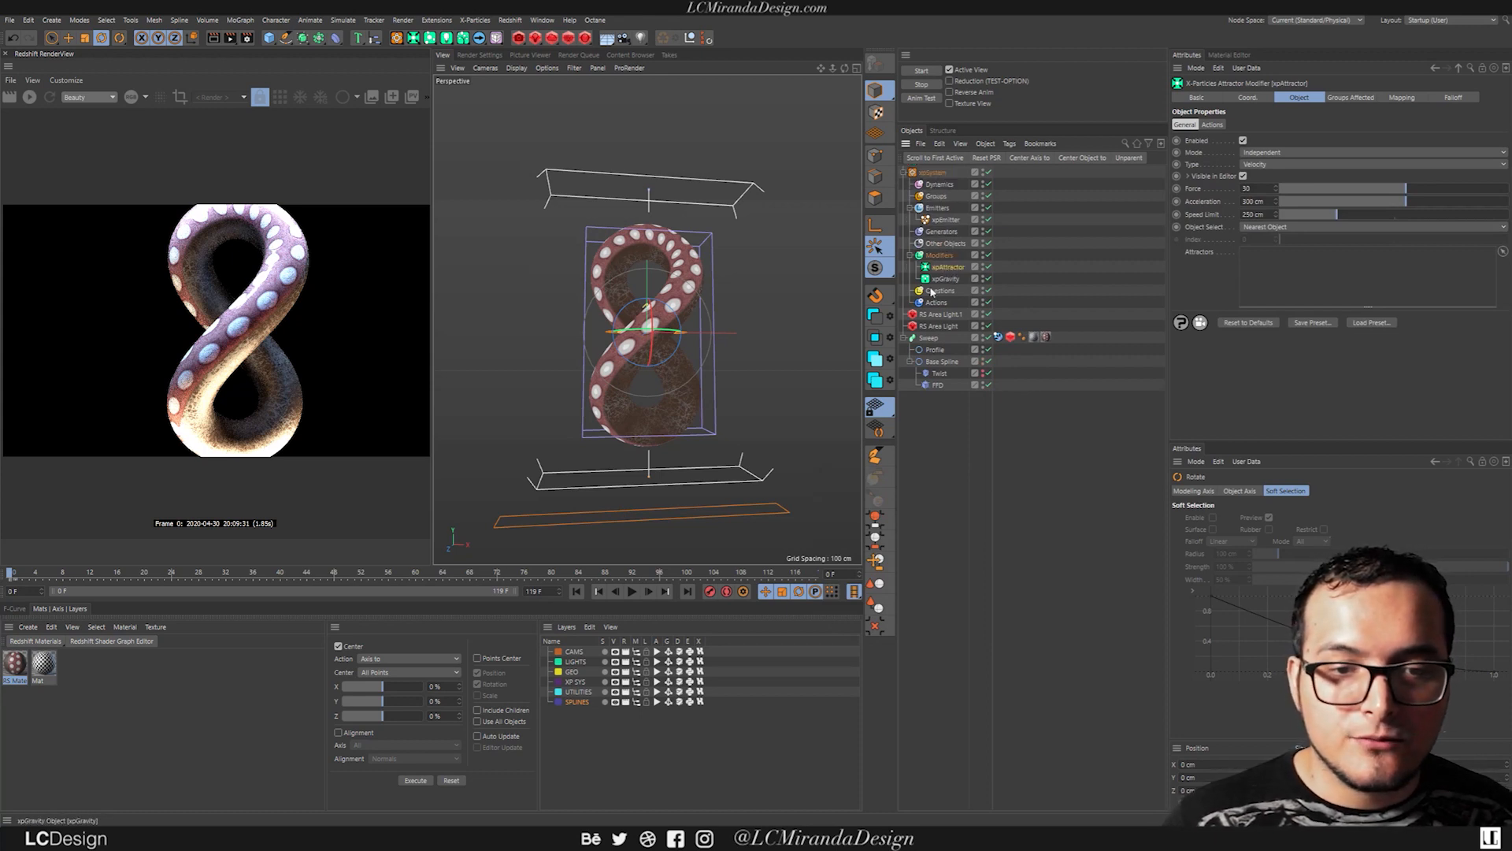
Step: Play the simulation to check the attractor's pull, return to frame 0, and move xpAttractor above the tentacle to Y 818.45 cm
left_click(632, 591)
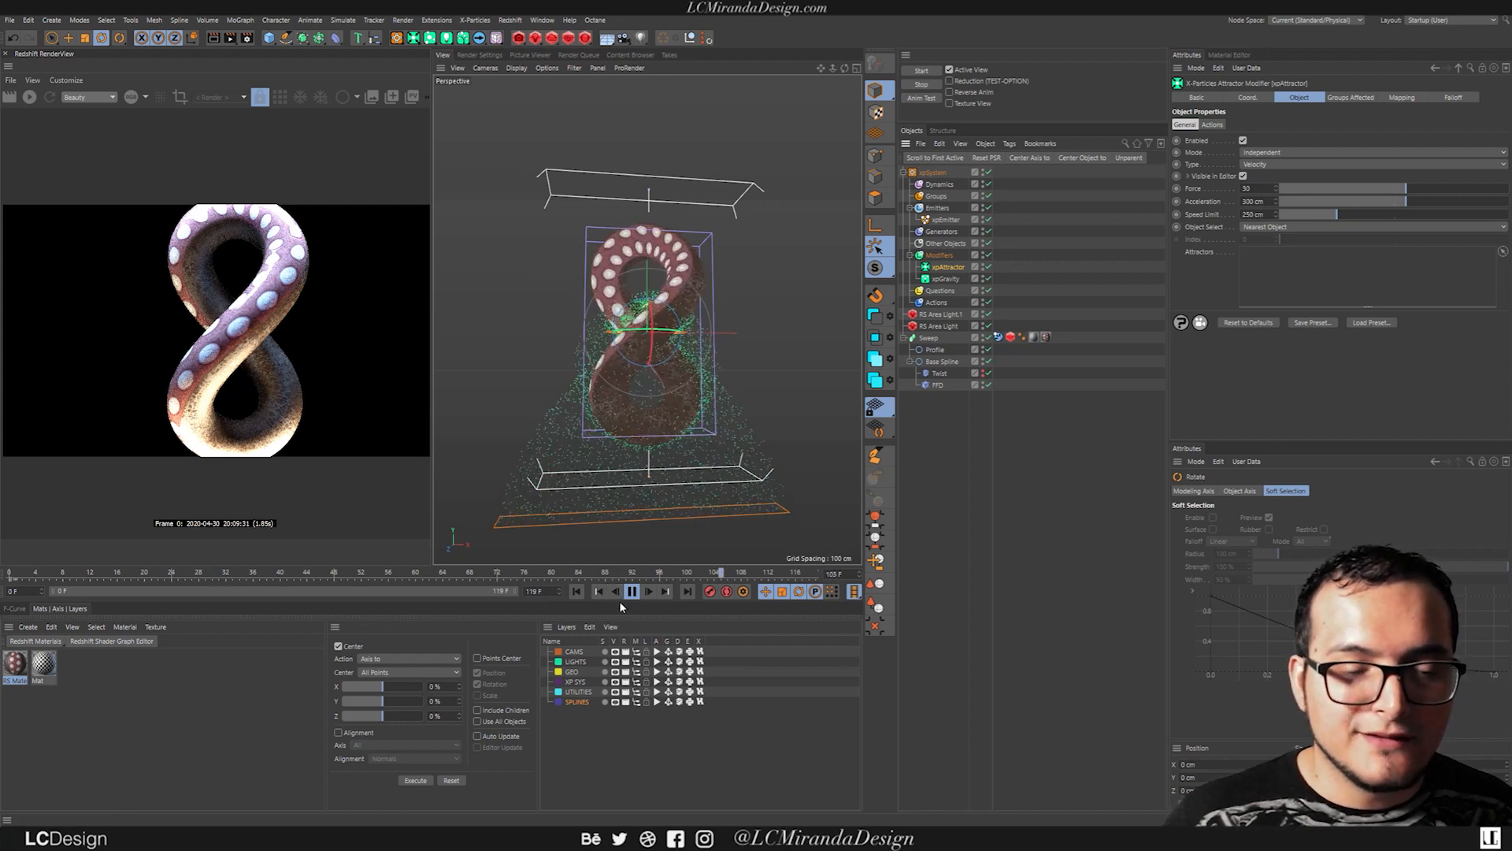
left_click(576, 591)
key("e")
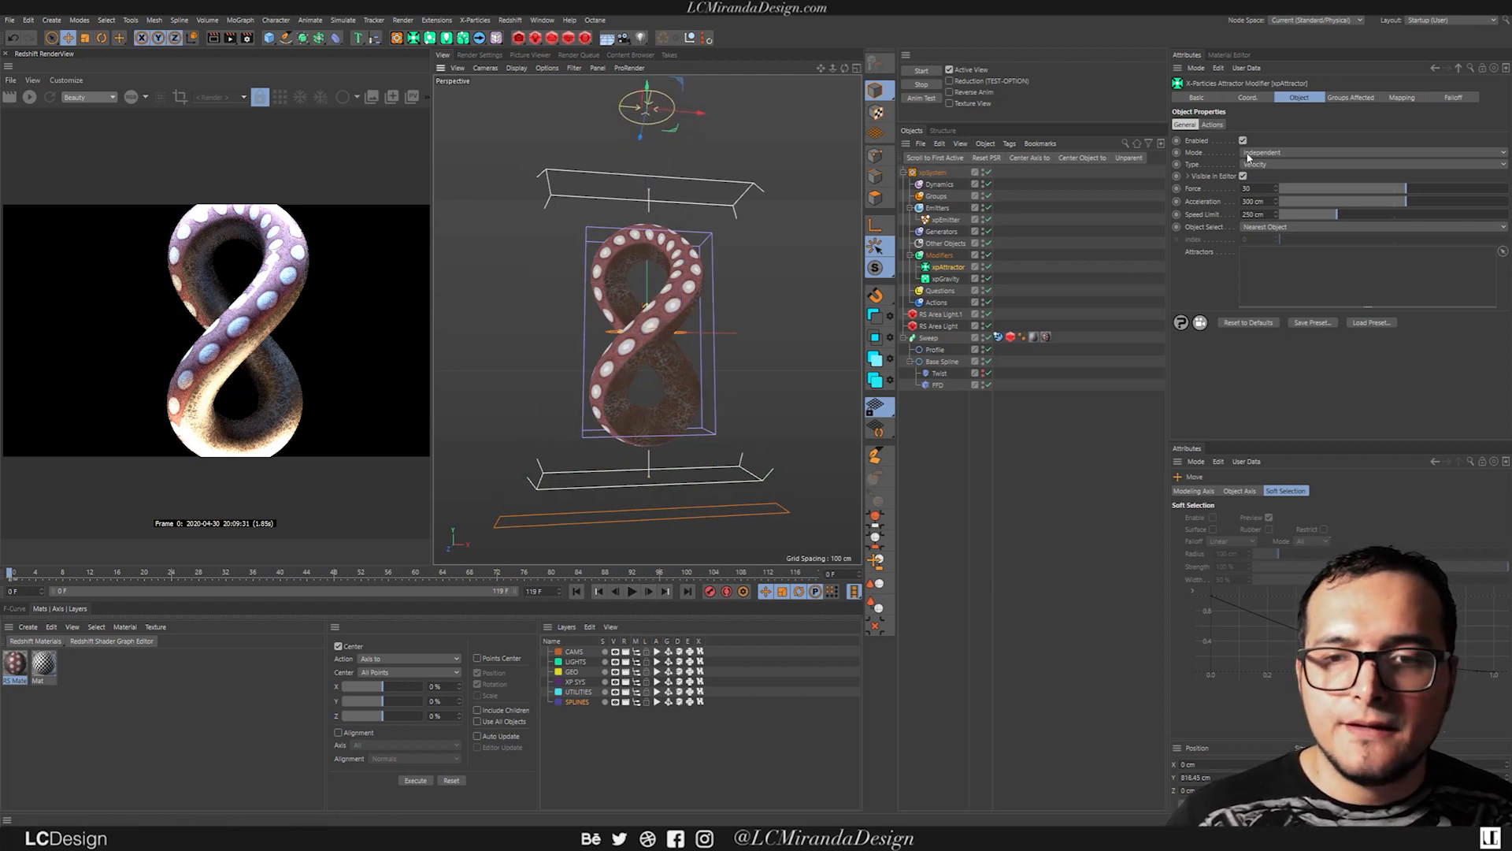
Step: Change the xpAttractor type to Force and adjust its Force to about 68 while playing the simulation
left_click(1276, 164)
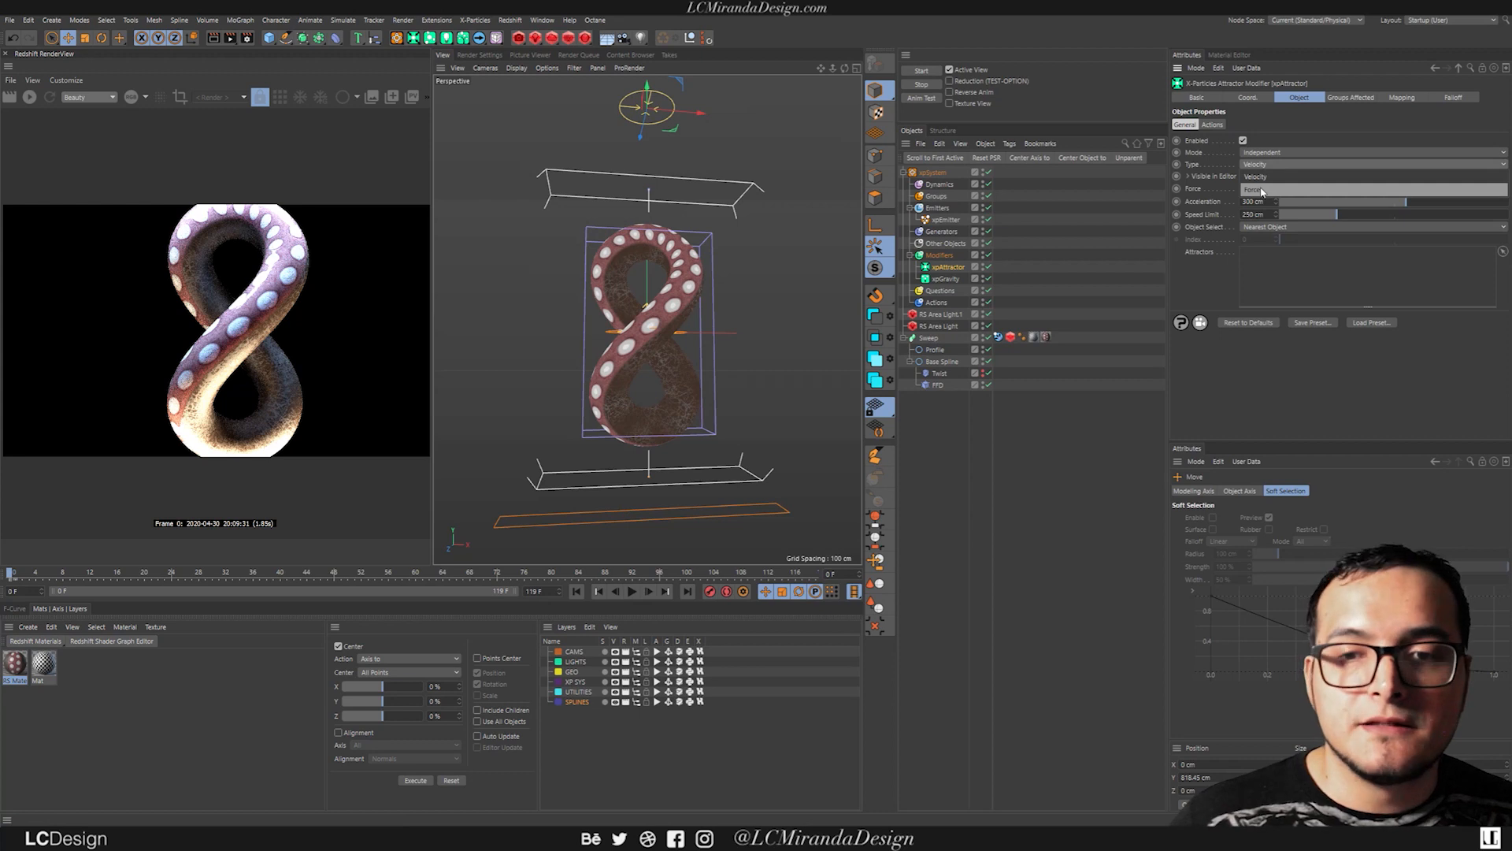
left_click(1261, 191)
left_click(636, 592)
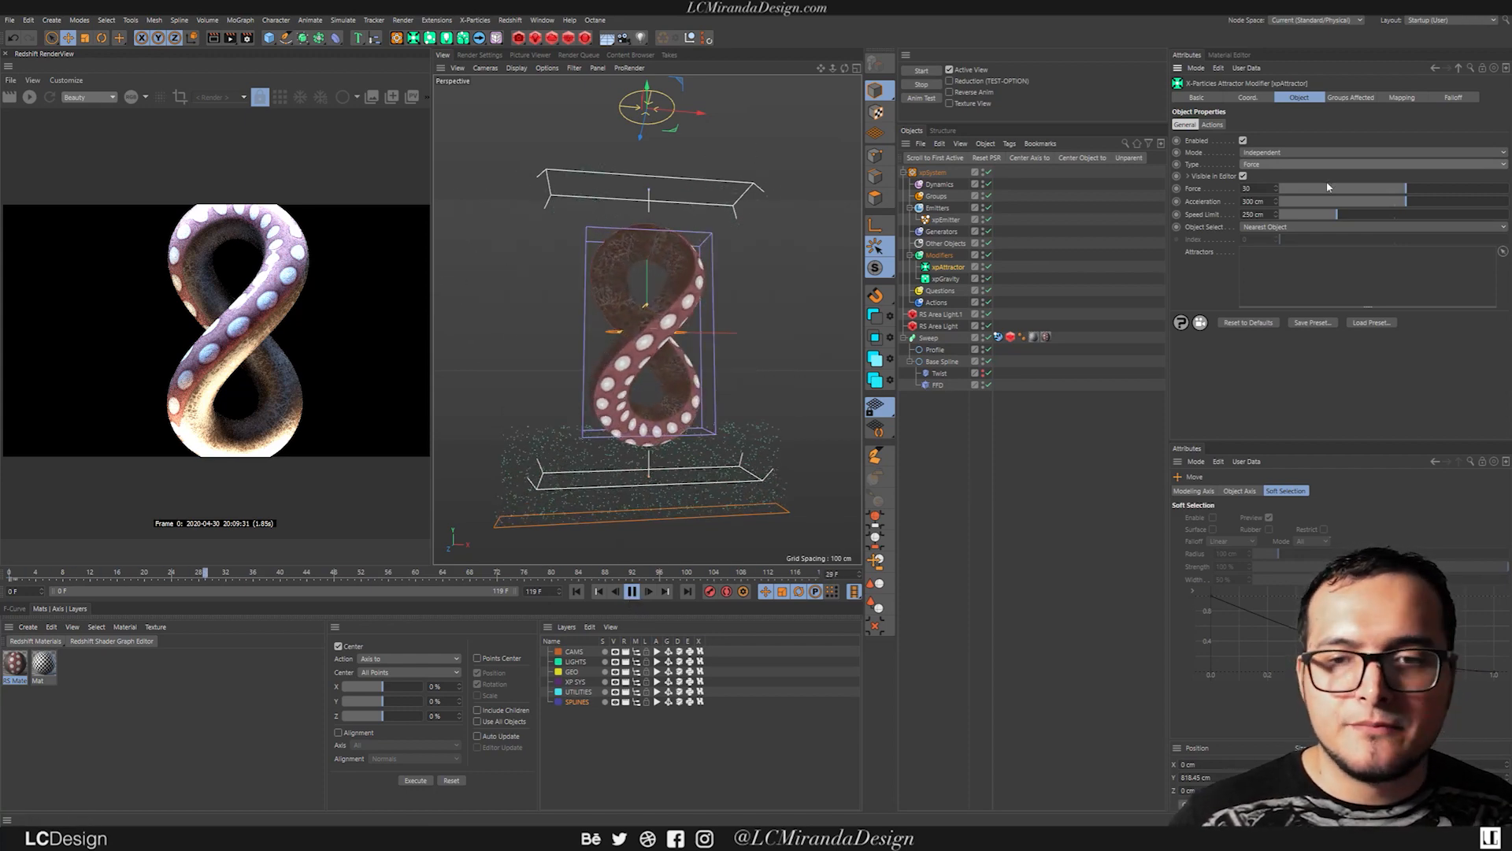
mouse_move(1416, 187)
left_mouse_down()
mouse_move(1451, 196)
mouse_move(1431, 195)
left_mouse_up()
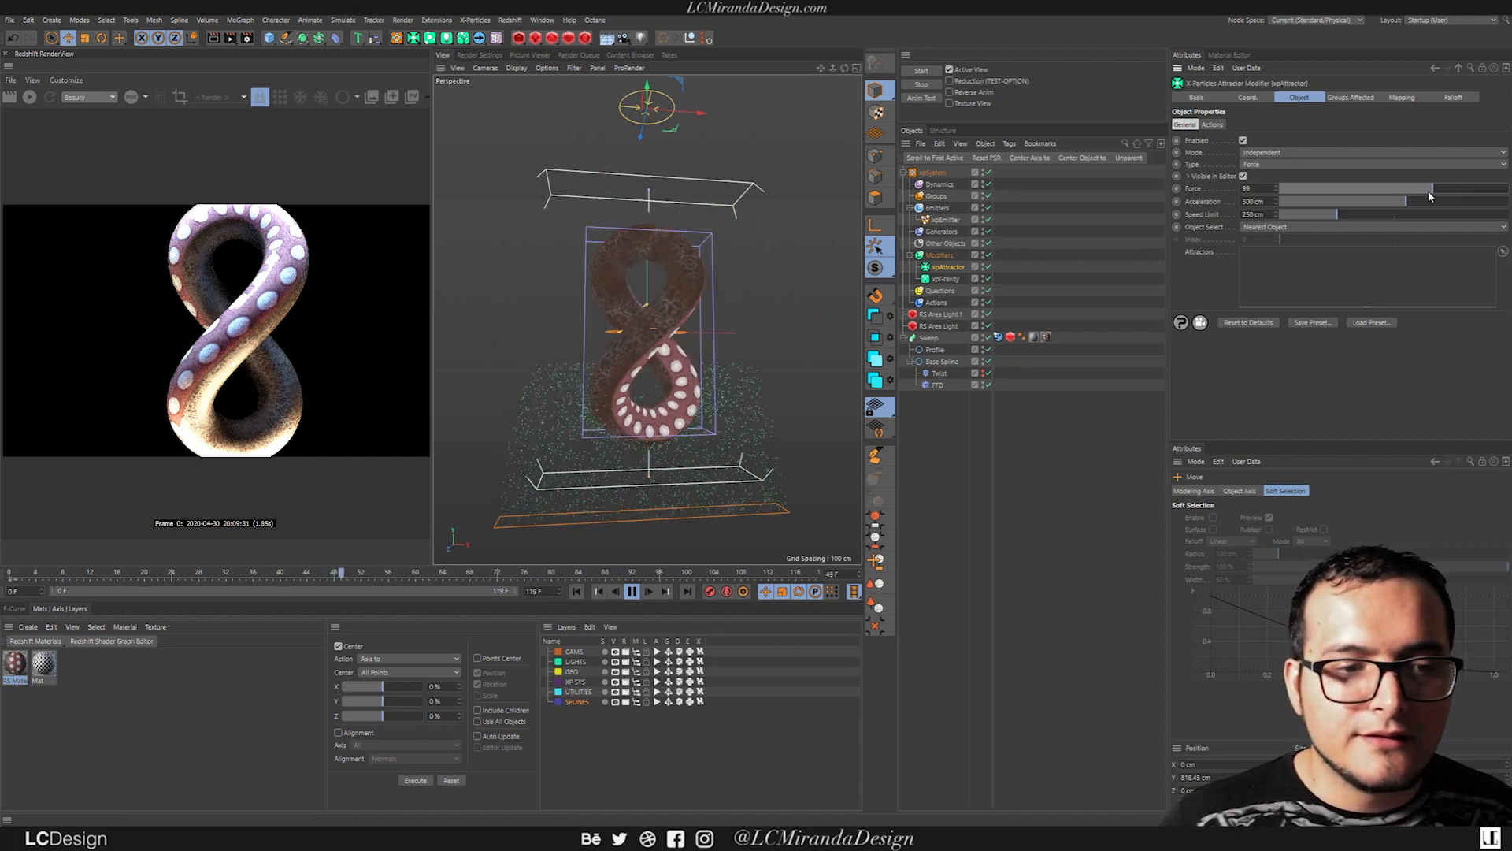
left_click(631, 592)
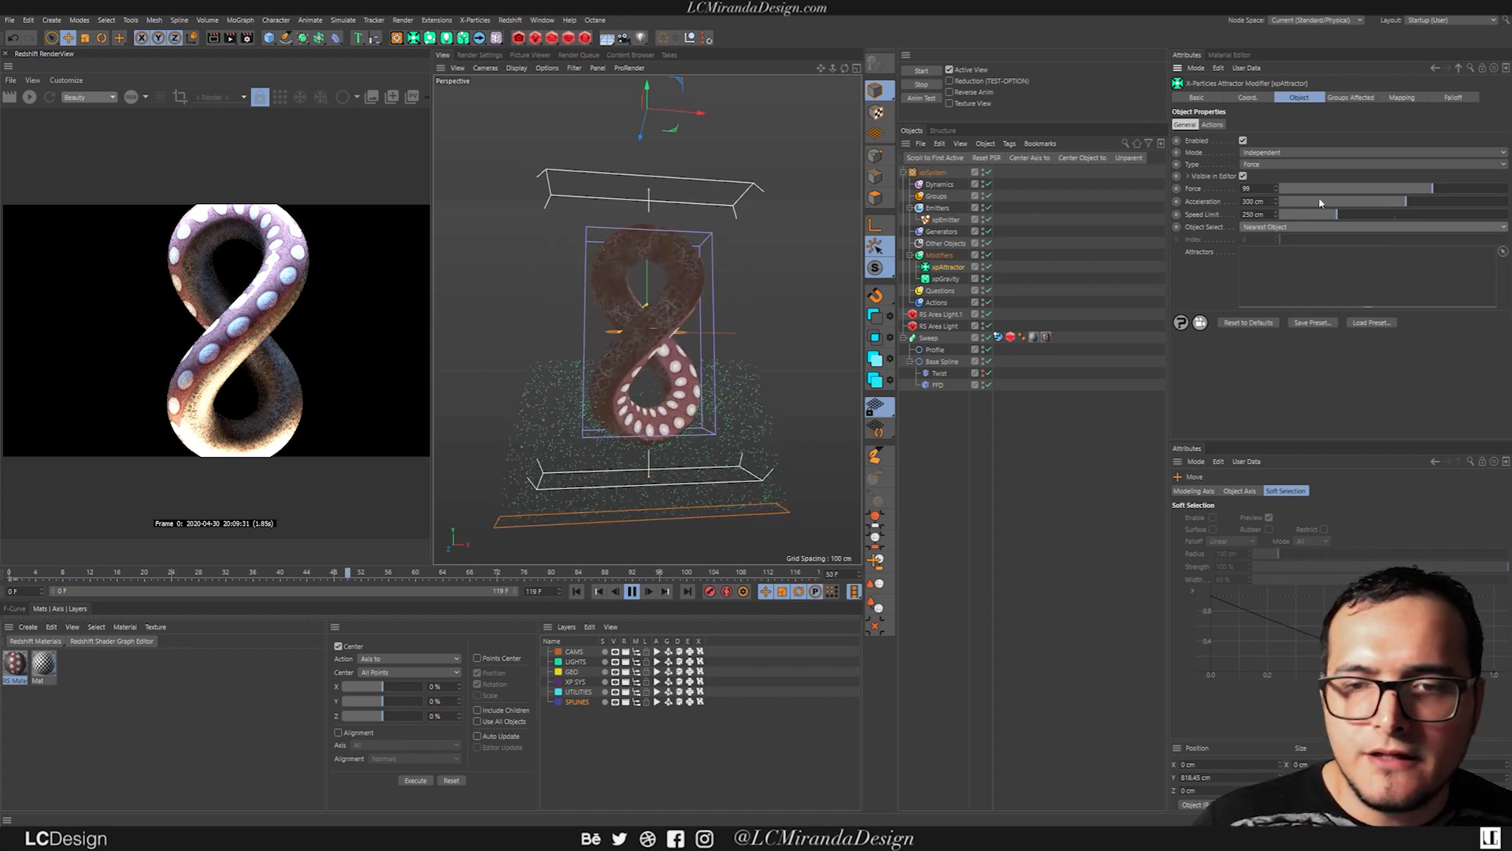
left_click_drag(1430, 189, 1423, 189)
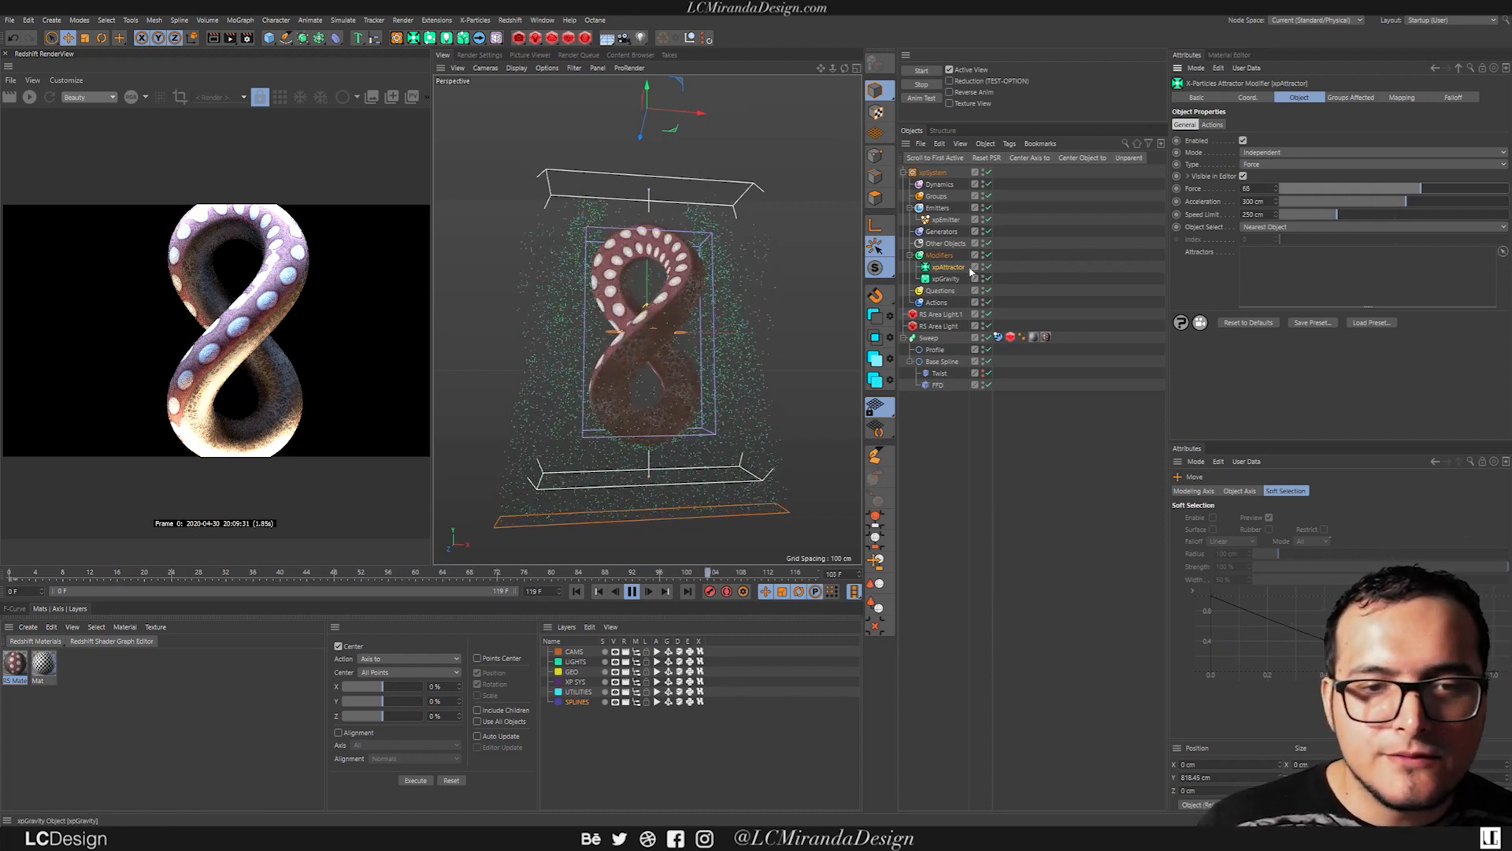
Step: Set the xpEmitter's Birthrate to 100, watch the sparser particles, and stop playback
left_click(946, 219)
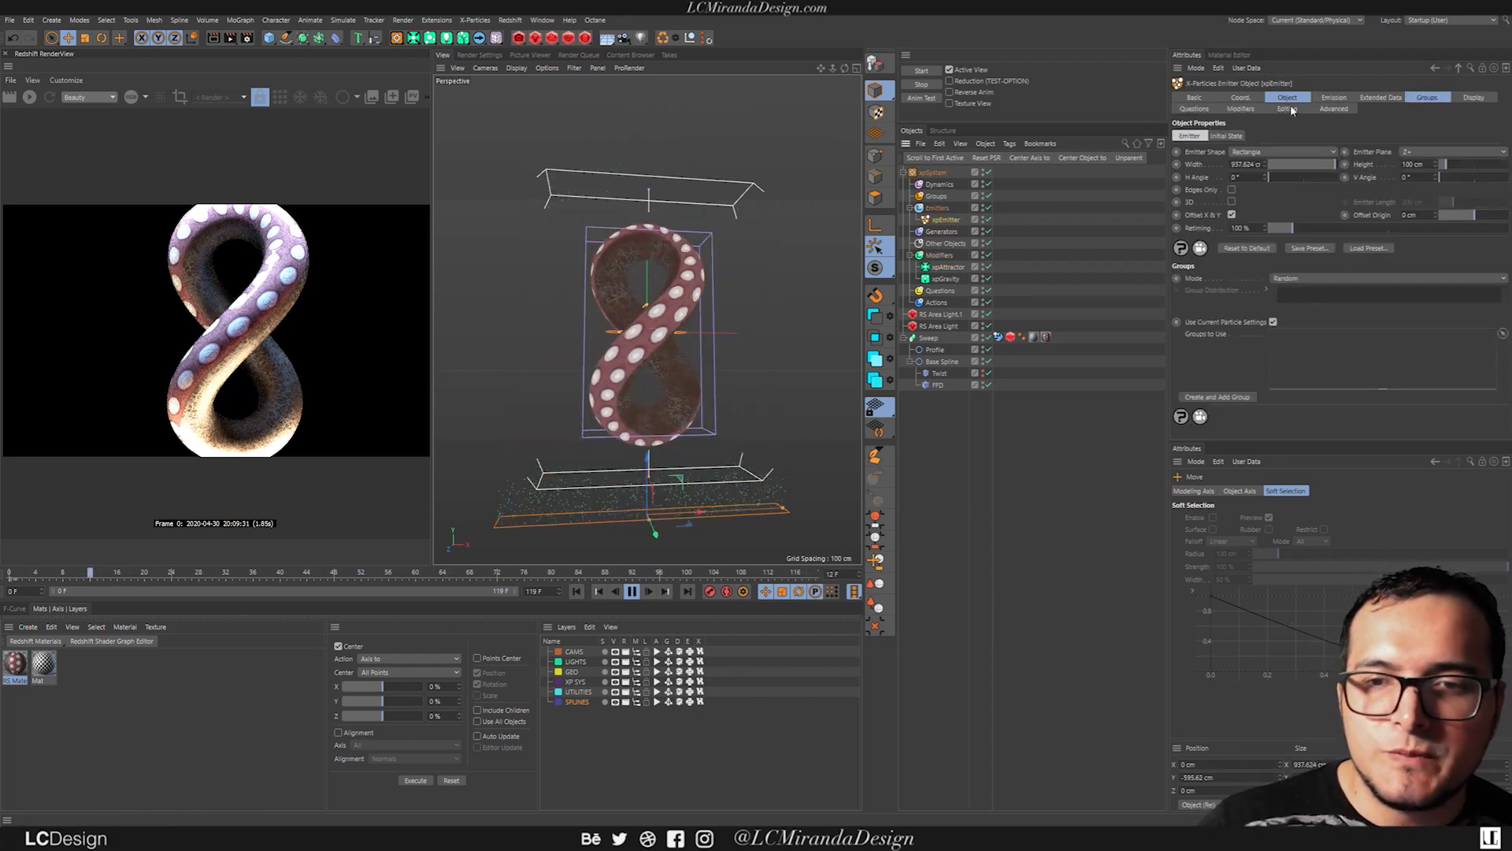
left_click(1345, 97)
left_click_drag(1262, 230, 1233, 228)
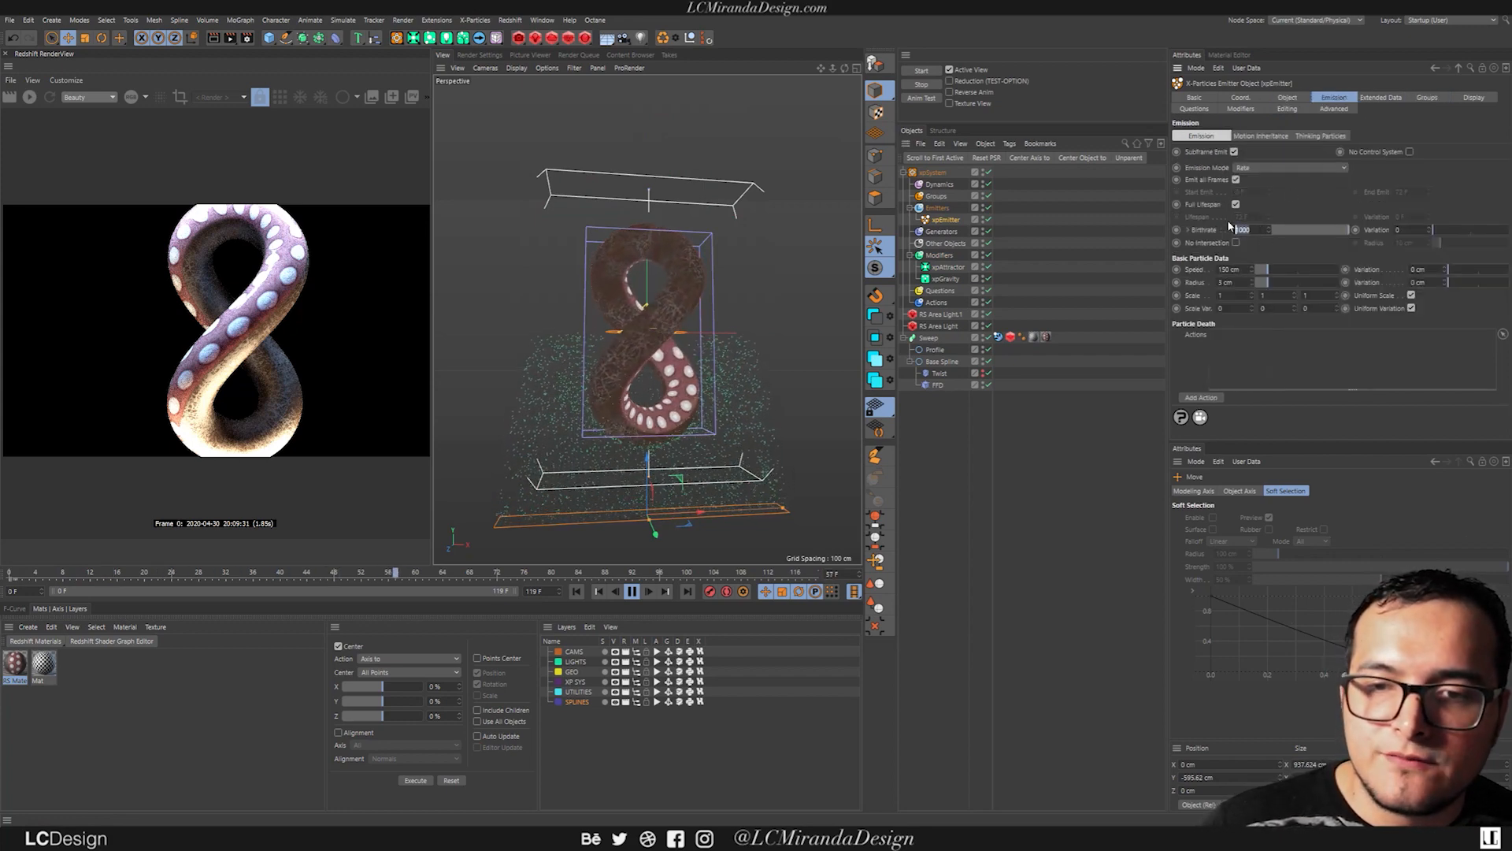
type("100")
key("Return")
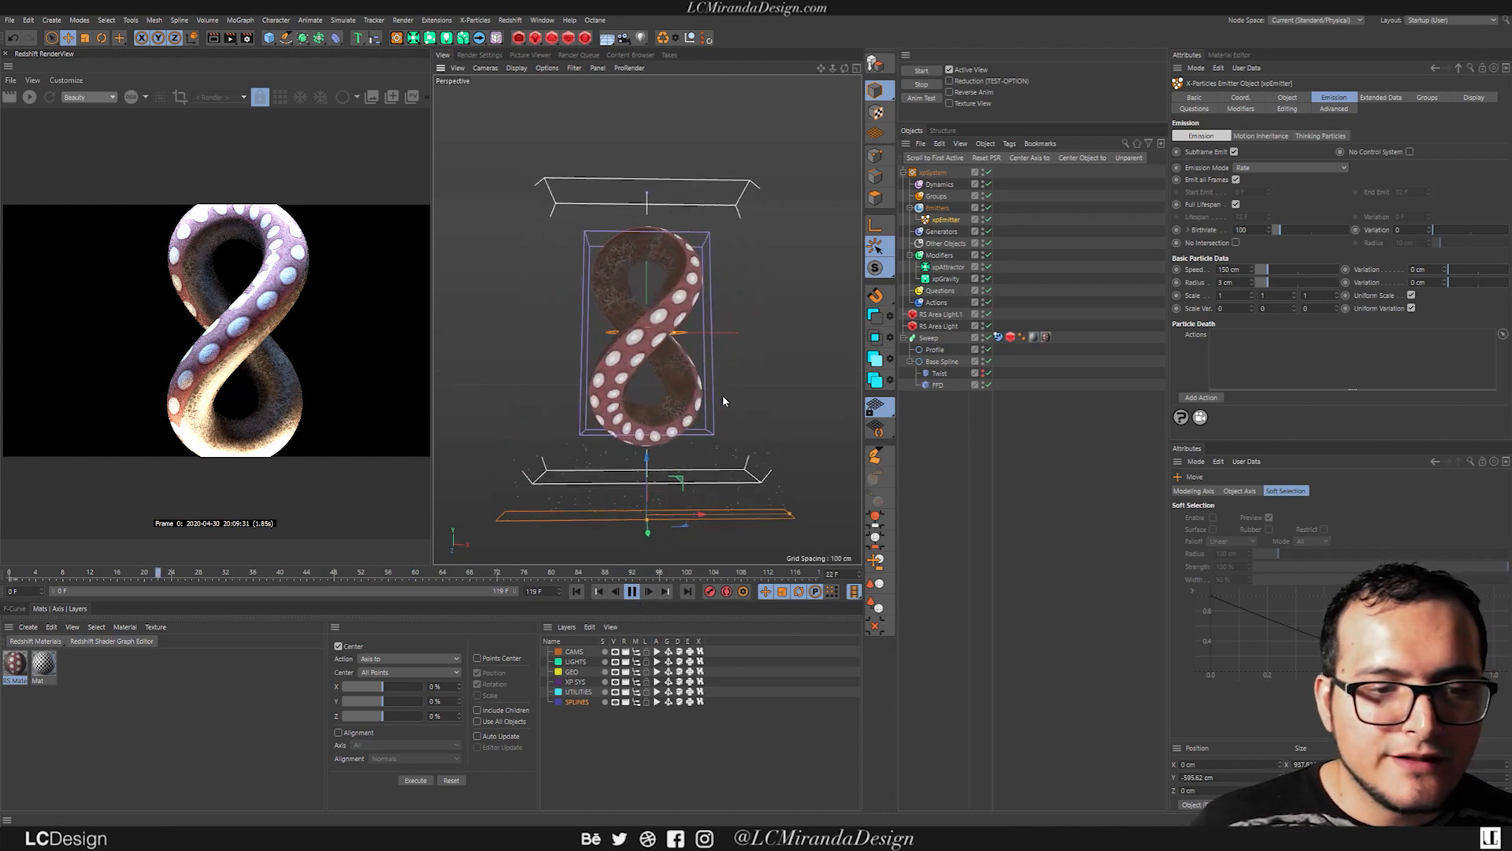
left_click(632, 591)
Step: Add an xpTurbulence modifier and place it inside the xpSystem's Modifiers group
key("shift+c")
type("turb")
left_click(638, 500)
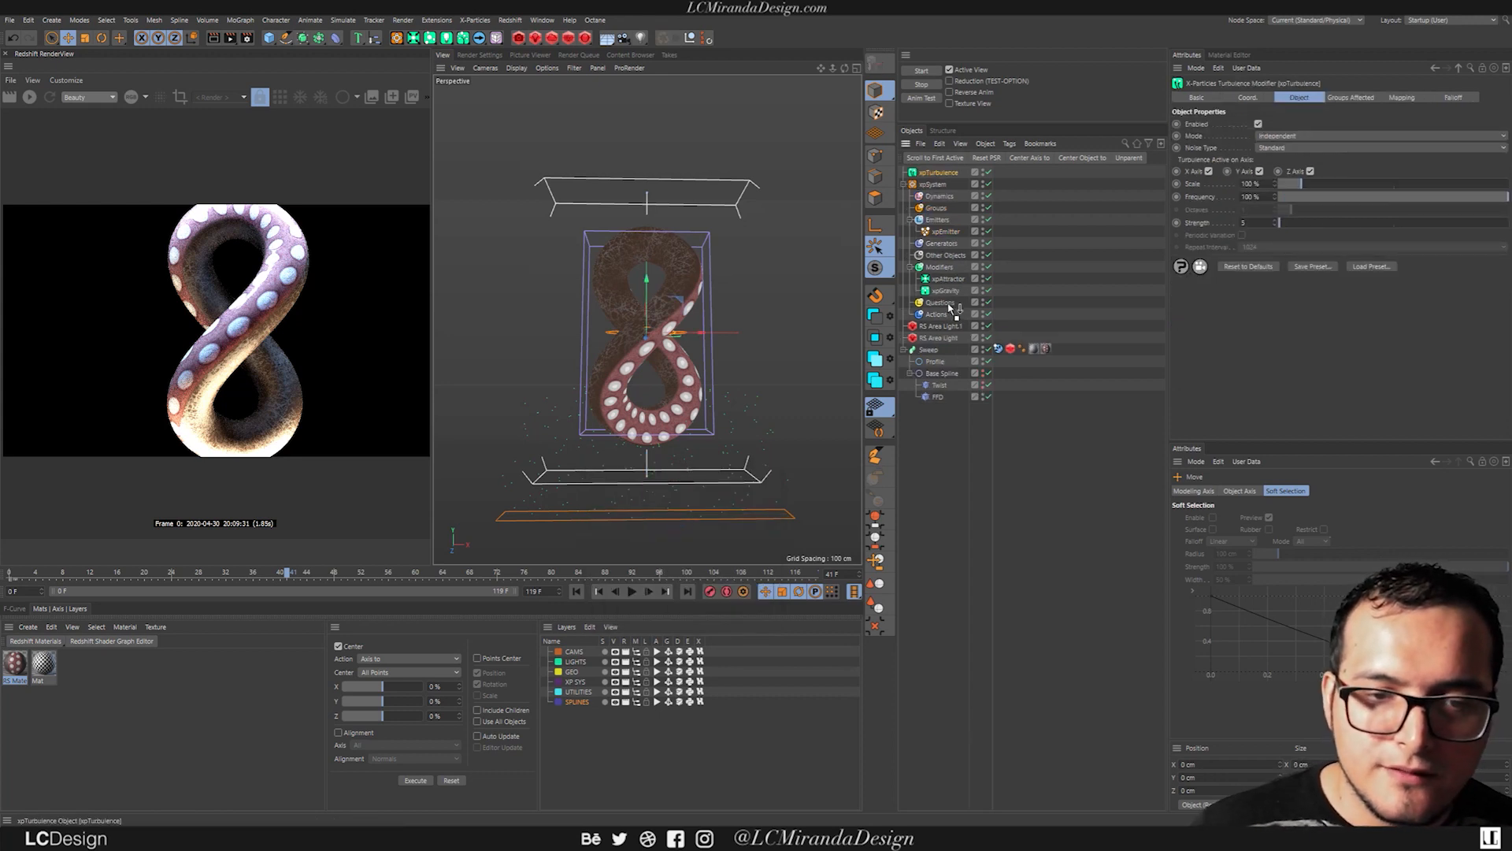
left_click_drag(956, 302, 953, 298)
Step: Set the xpTurbulence strength to 20 with the Y axis turned off while playing the simulation, and return to frame 0
left_click(633, 591)
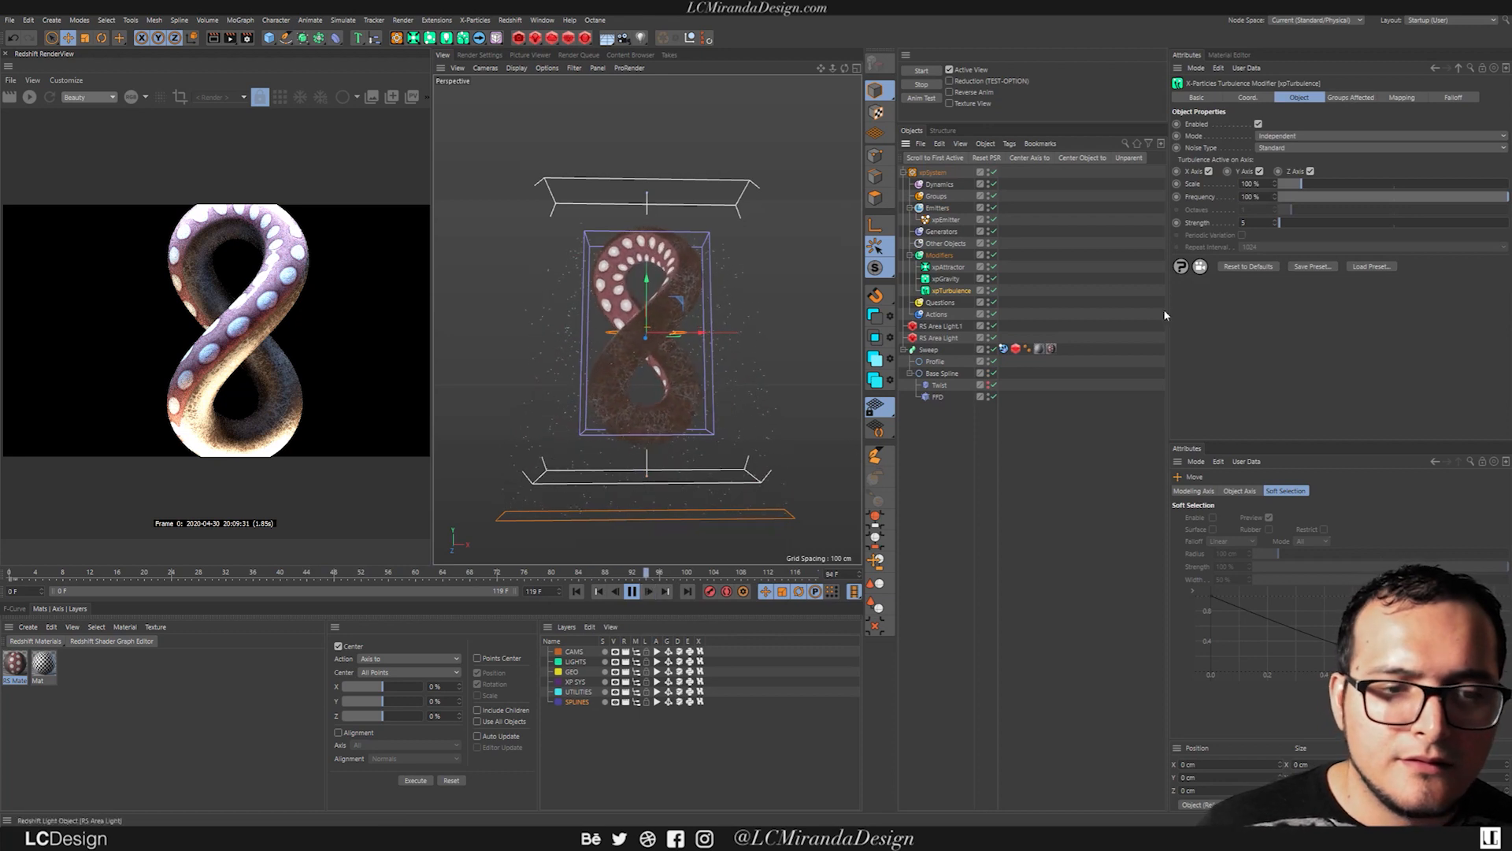
left_click_drag(1281, 223, 1289, 223)
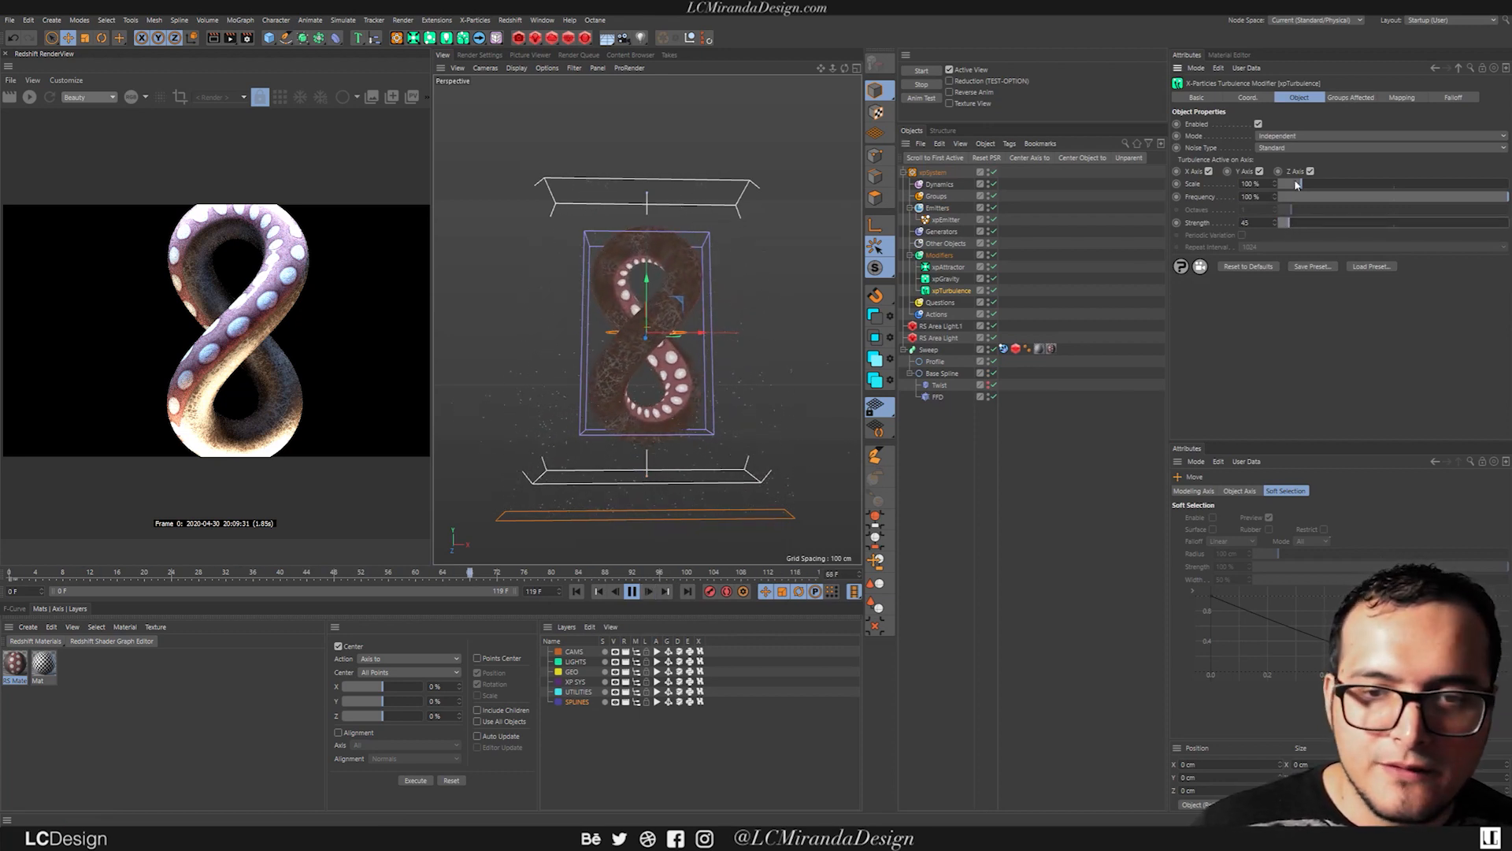
left_click(1260, 172)
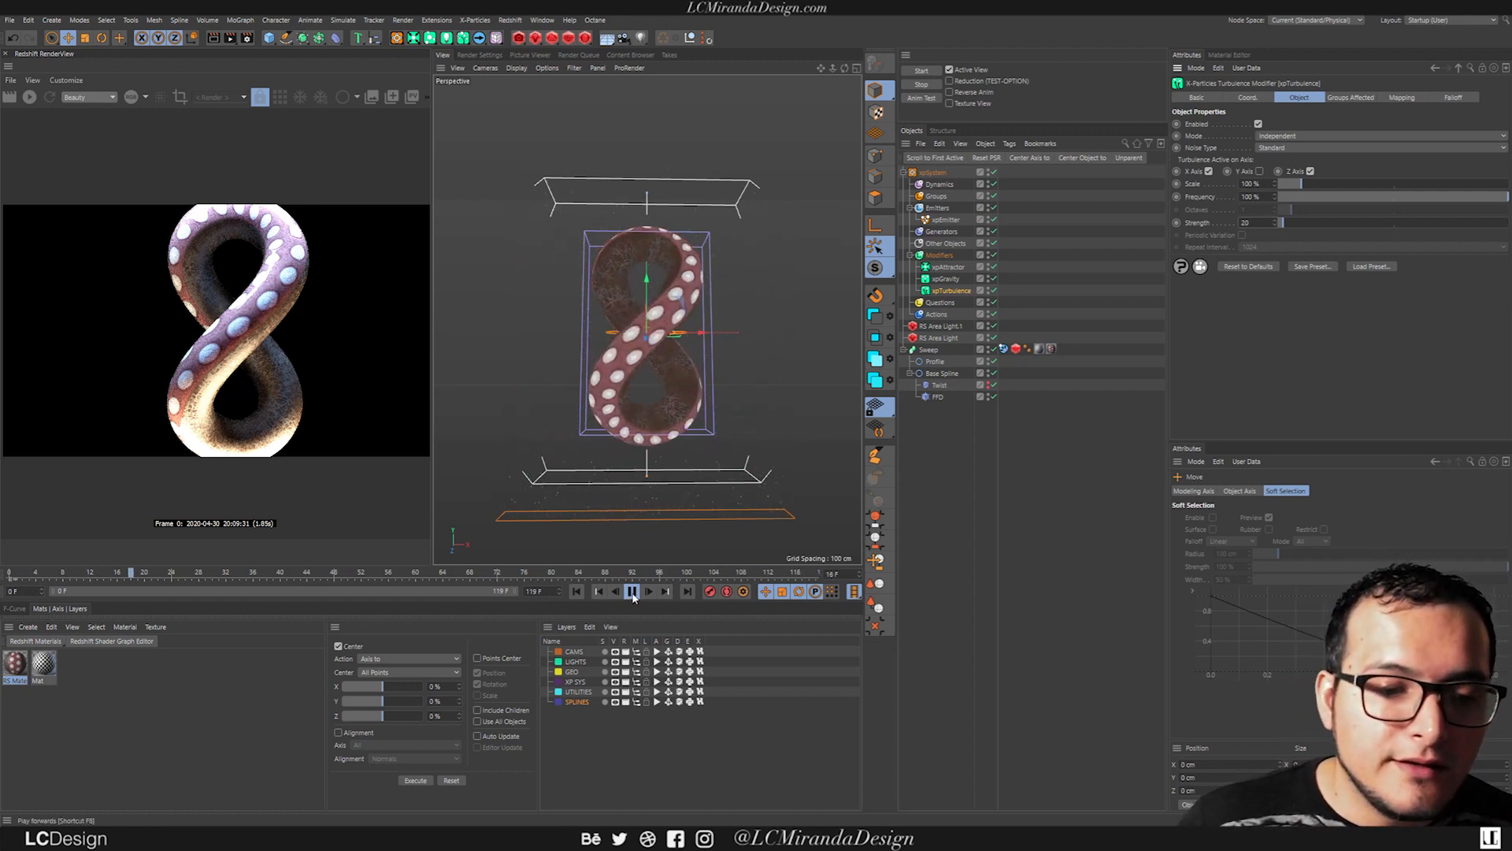
left_click(580, 591)
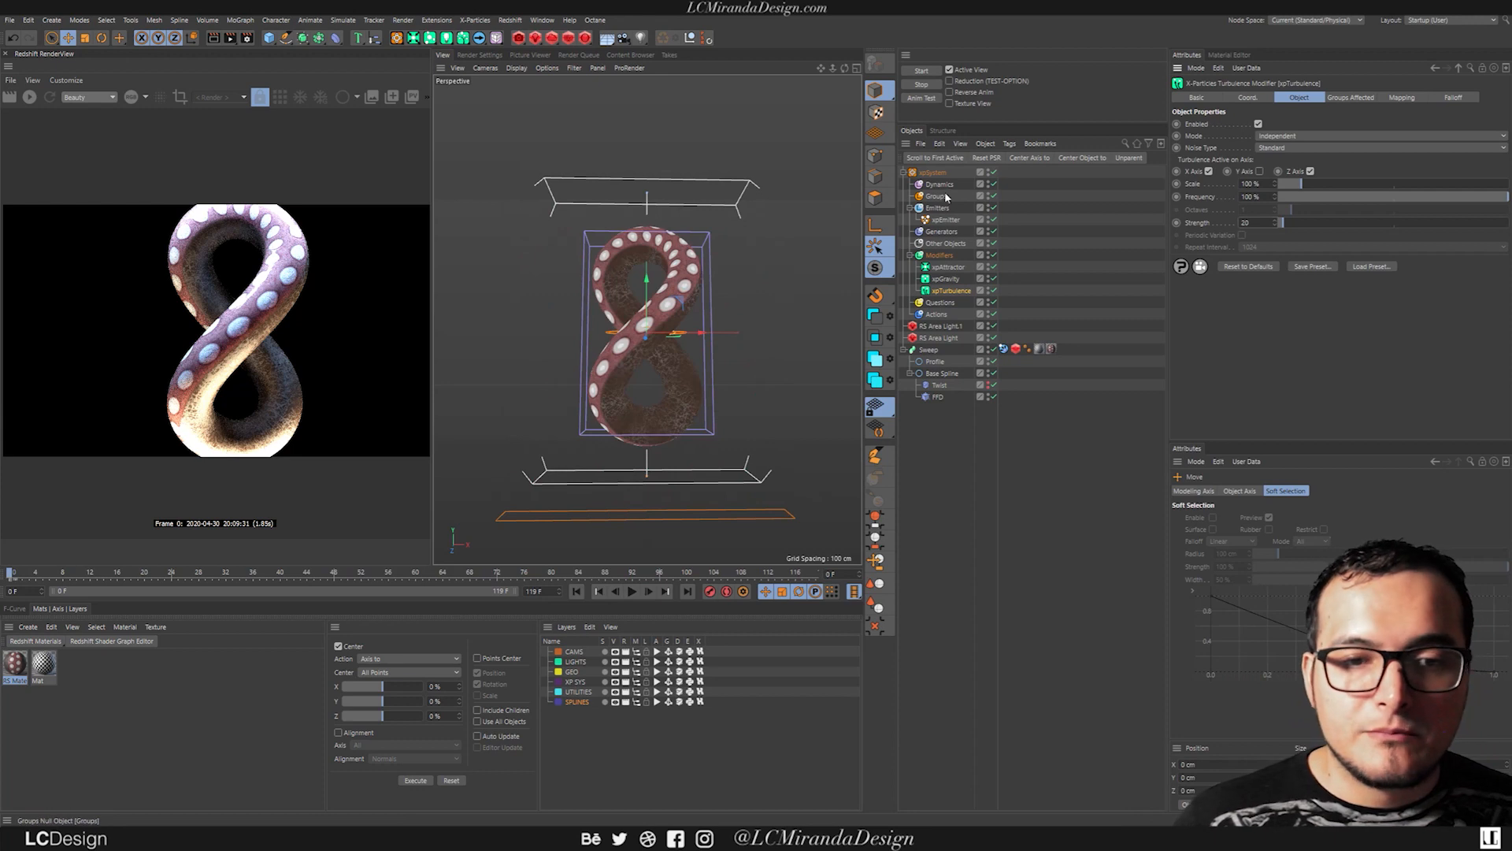
Step: Copy the Sweep's Redshift Object tag onto xpEmitter and set its Particles mode to Optimized Spheres
left_click(945, 221)
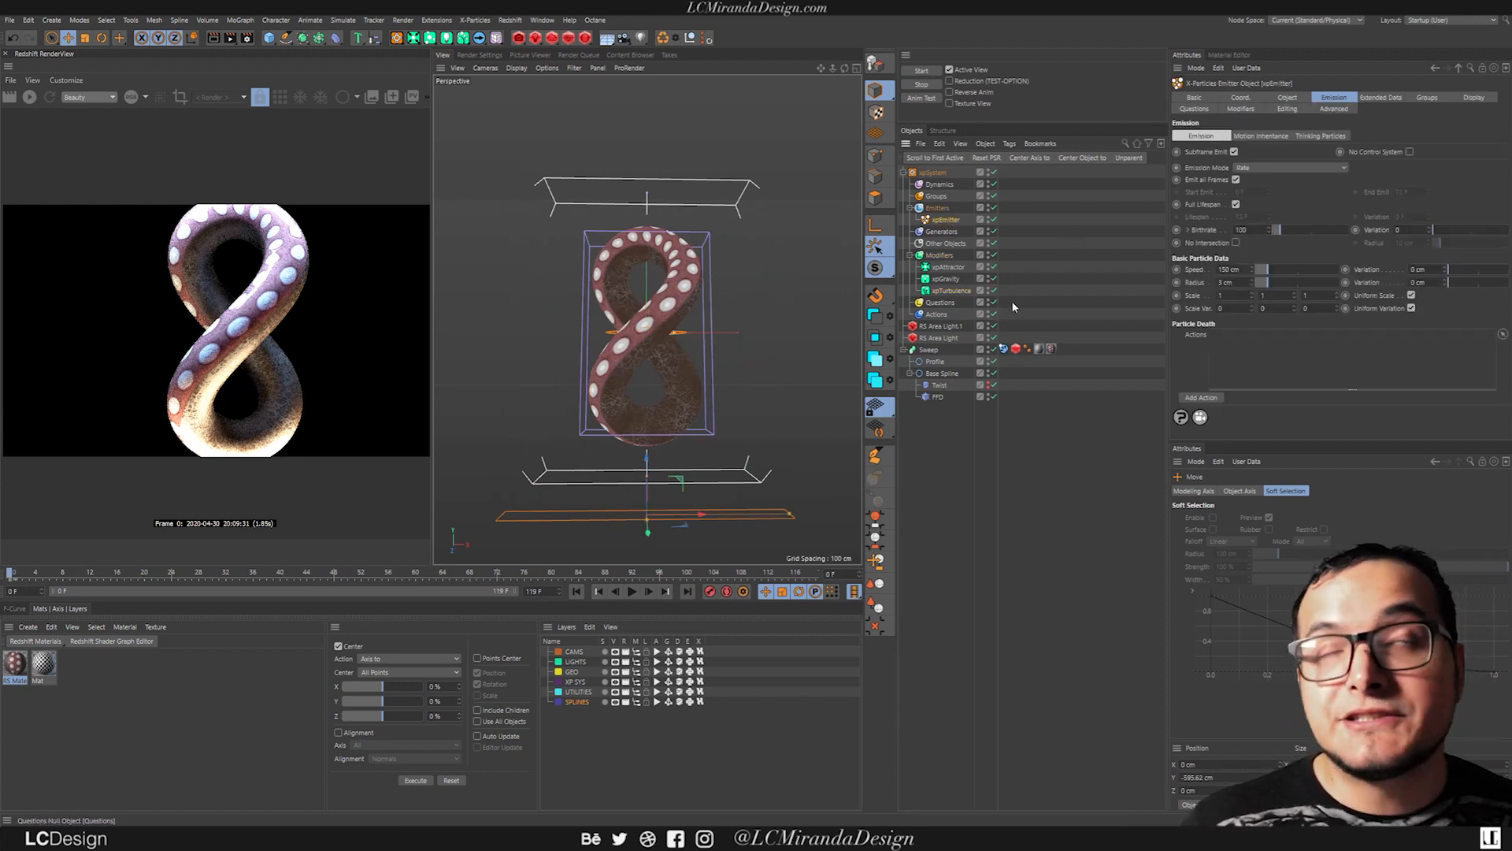
left_click(1016, 349)
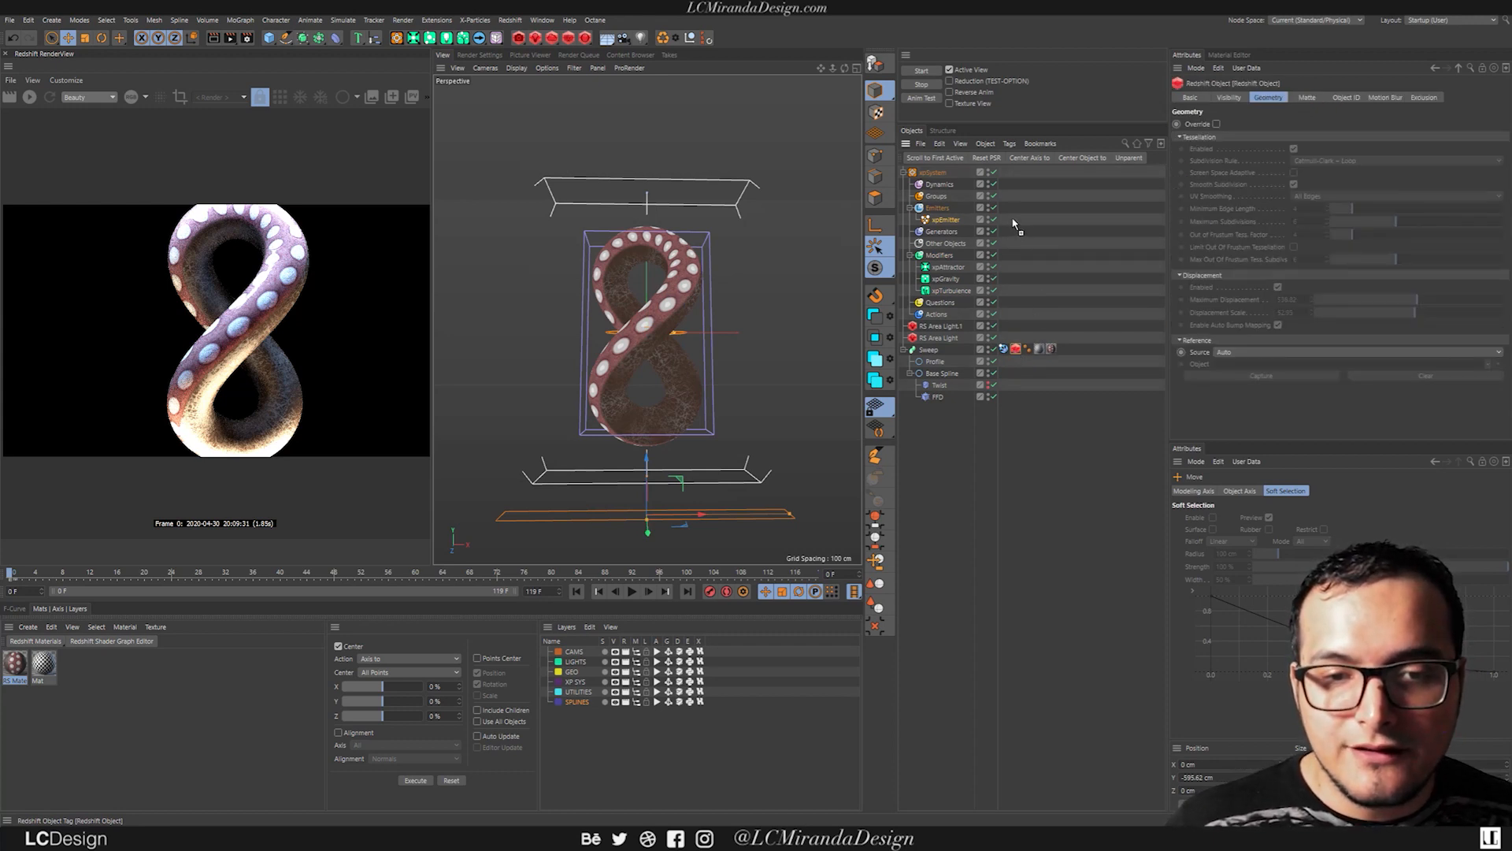
left_click_drag(1015, 225, 1004, 222, "ctrl")
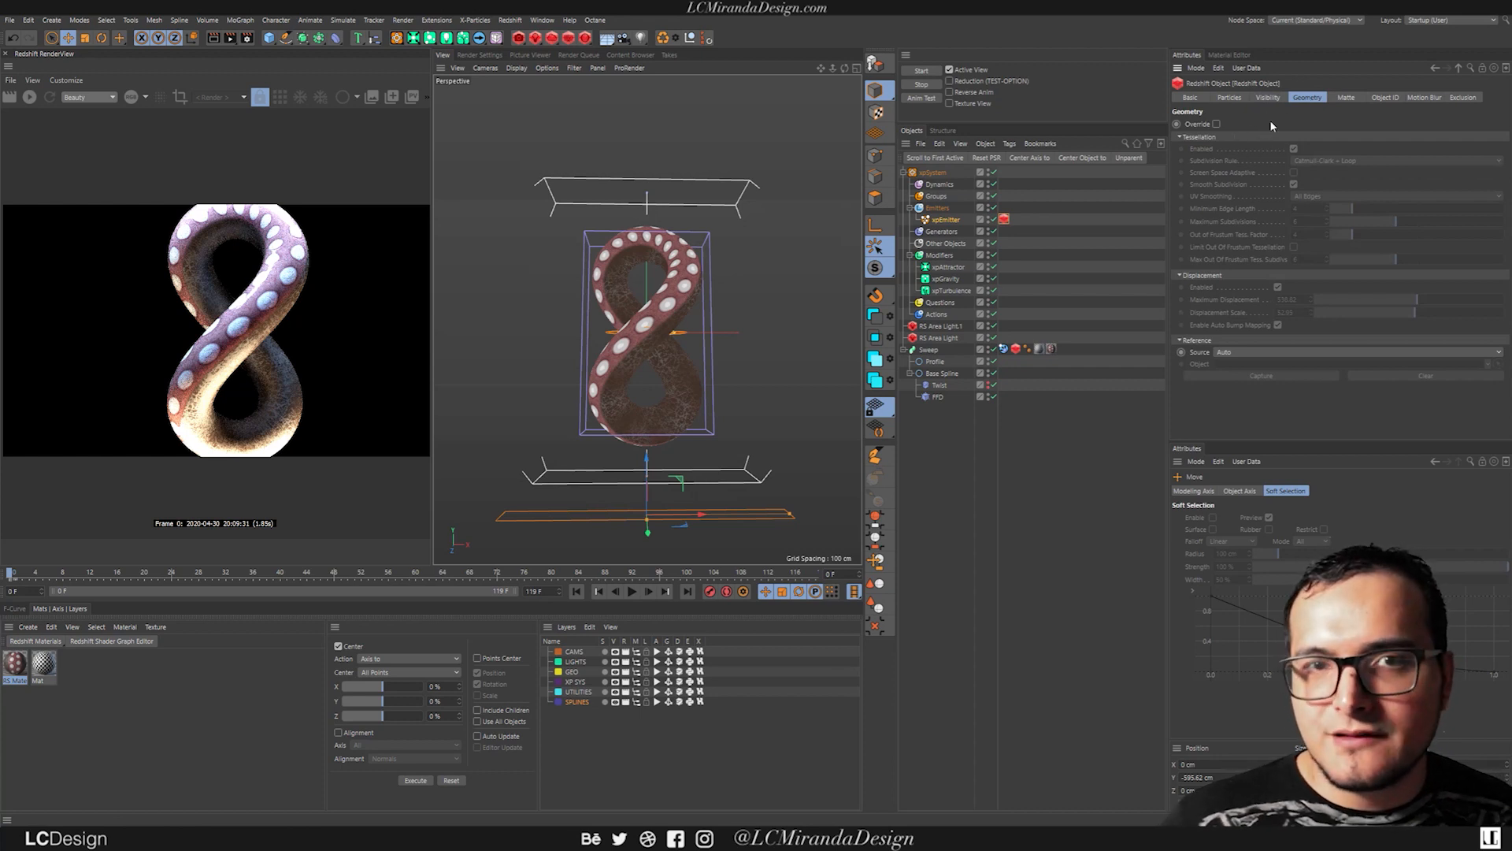
left_click(1267, 98)
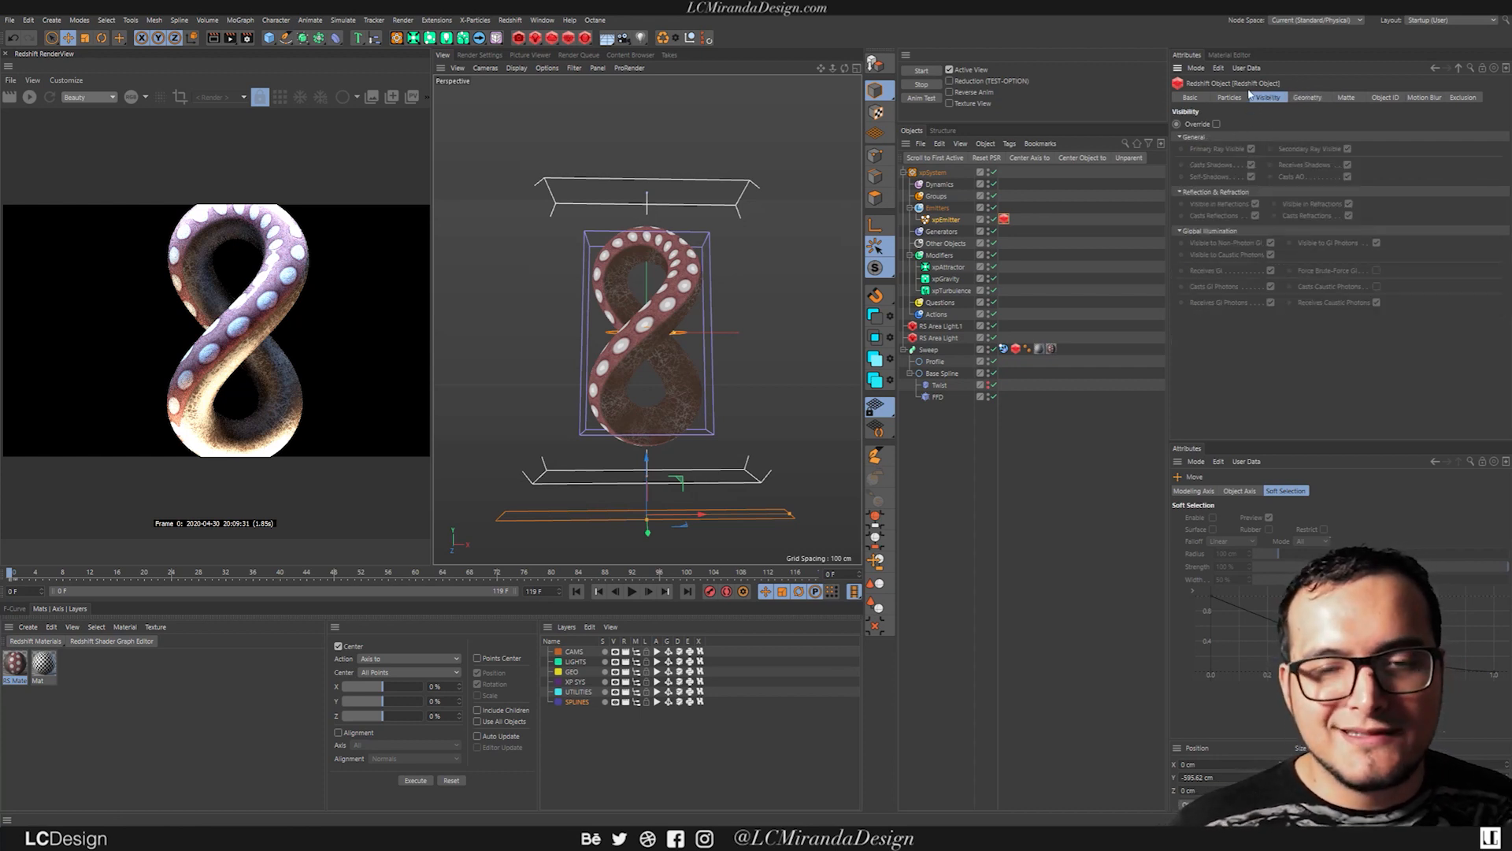
left_click(1230, 97)
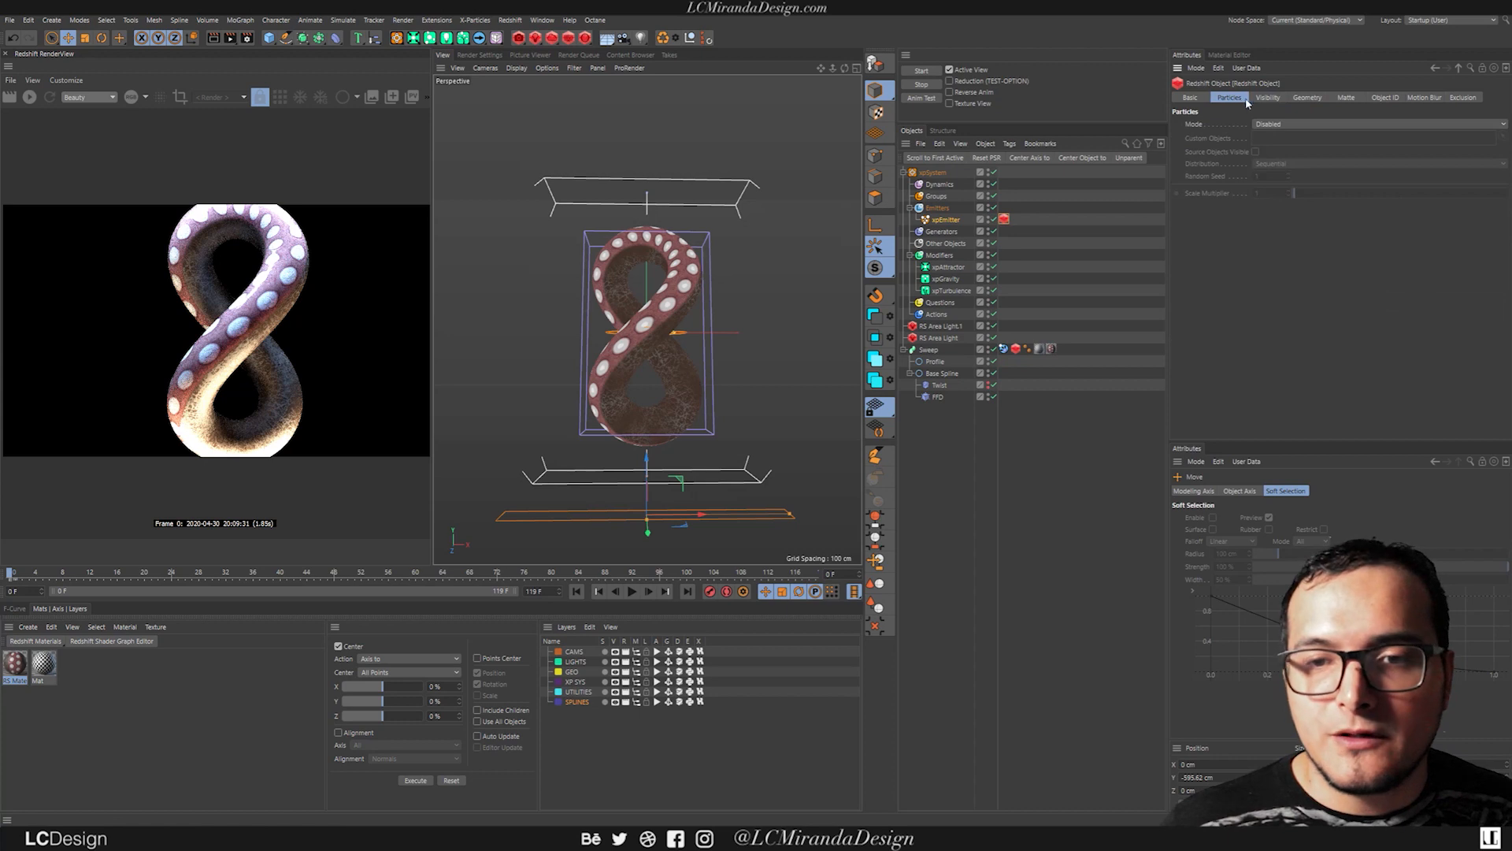
left_click(1276, 124)
left_click(1280, 136)
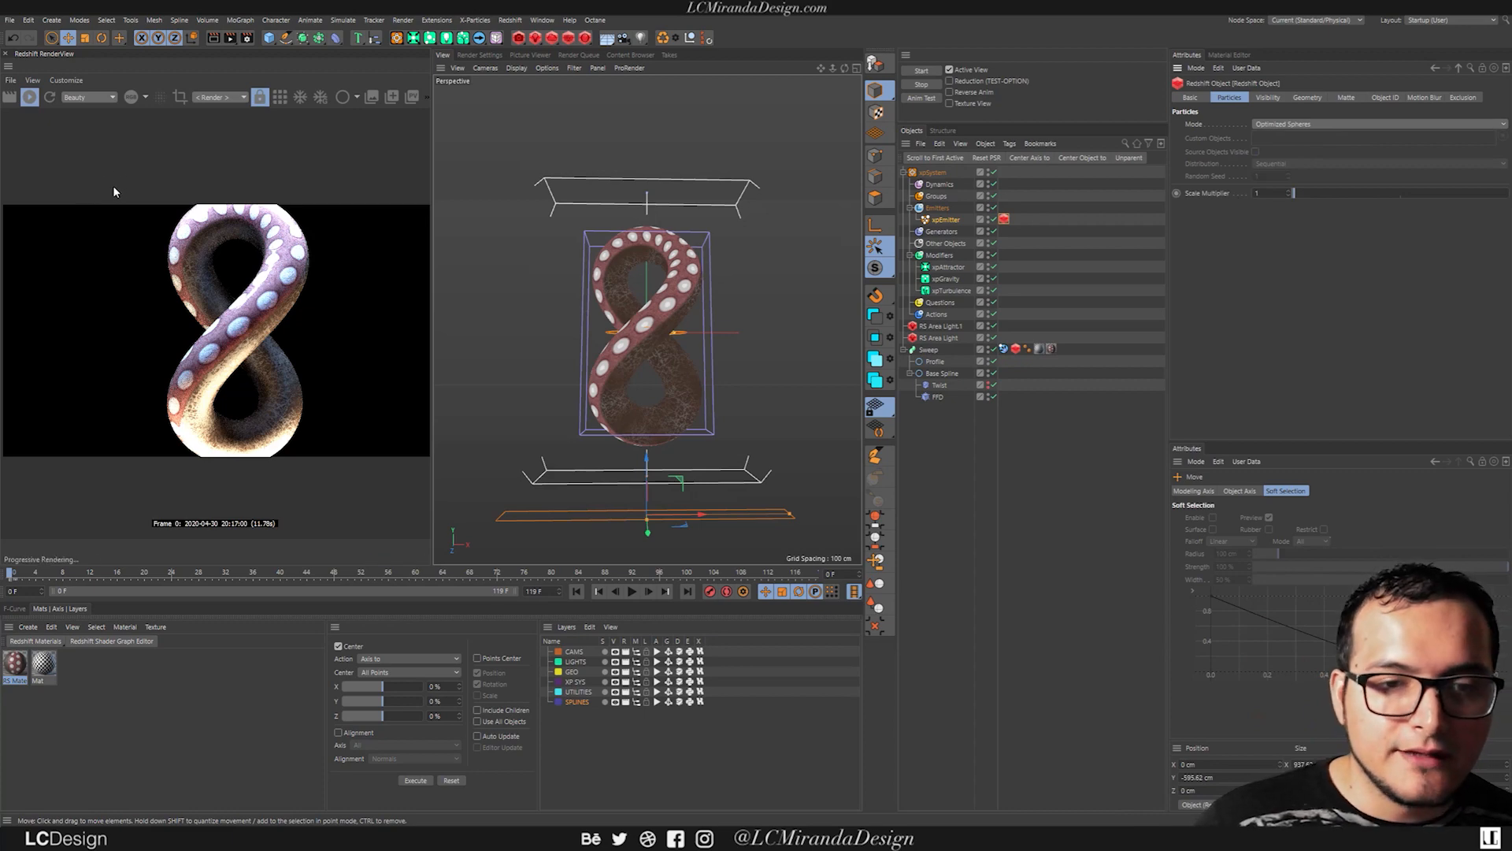
Step: Play the simulation until particles surround the tentacle, pause it, and start the live Redshift render of that frame
left_click(631, 592)
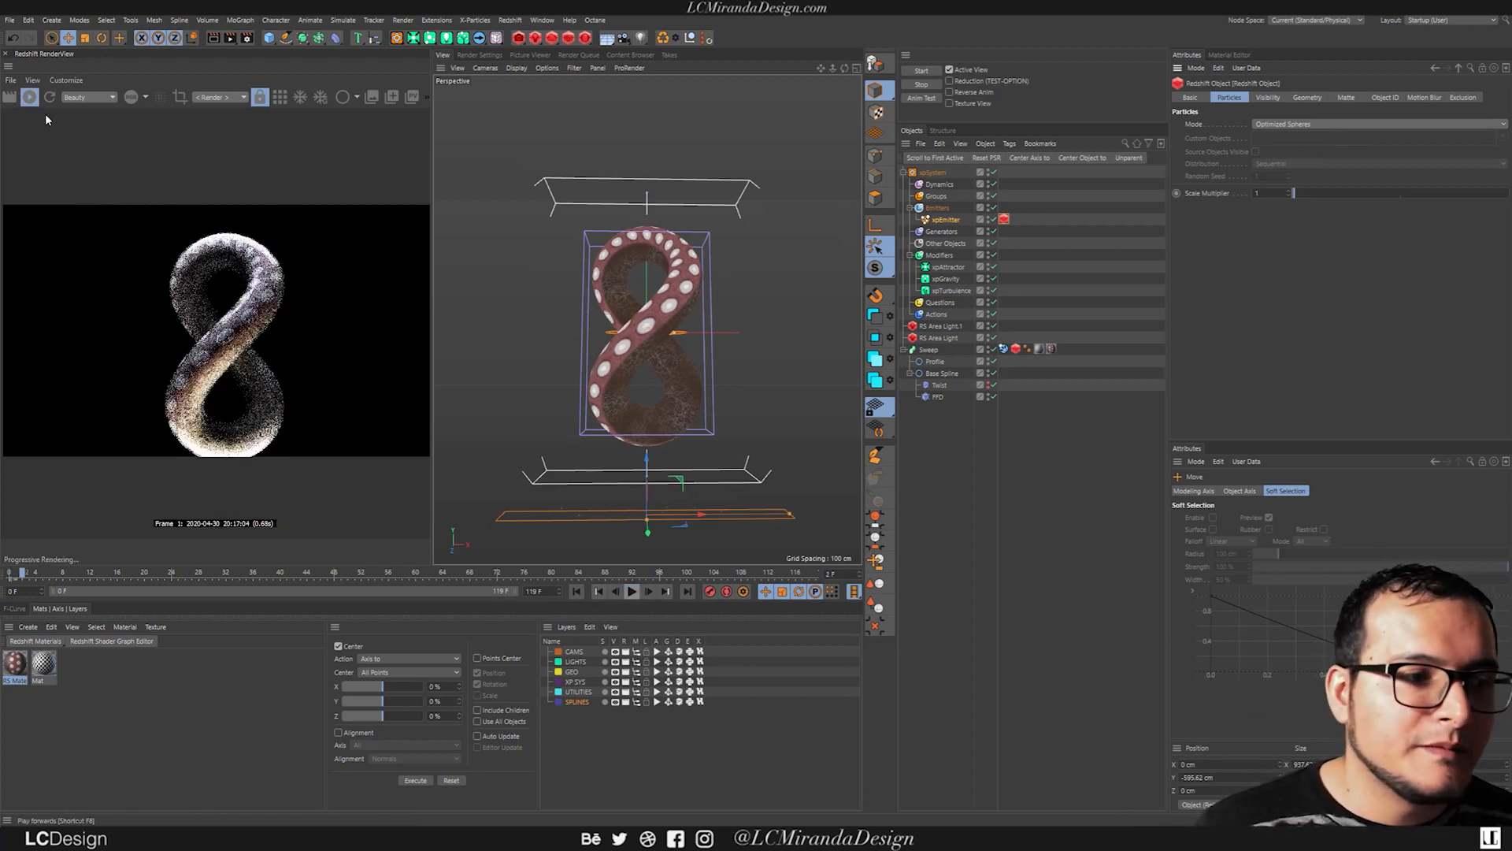
left_click(632, 592)
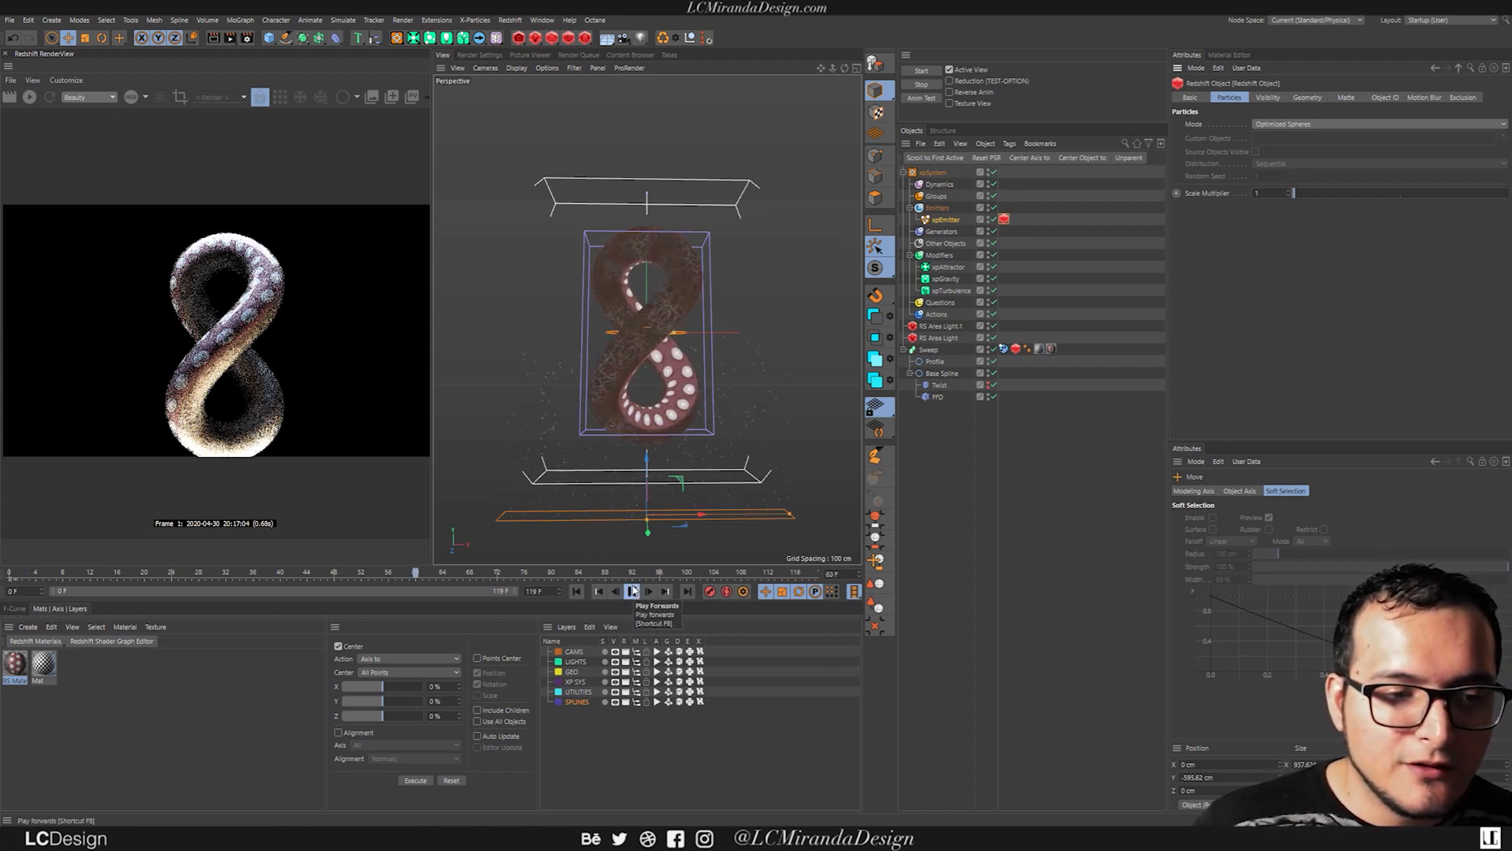
left_click(633, 591)
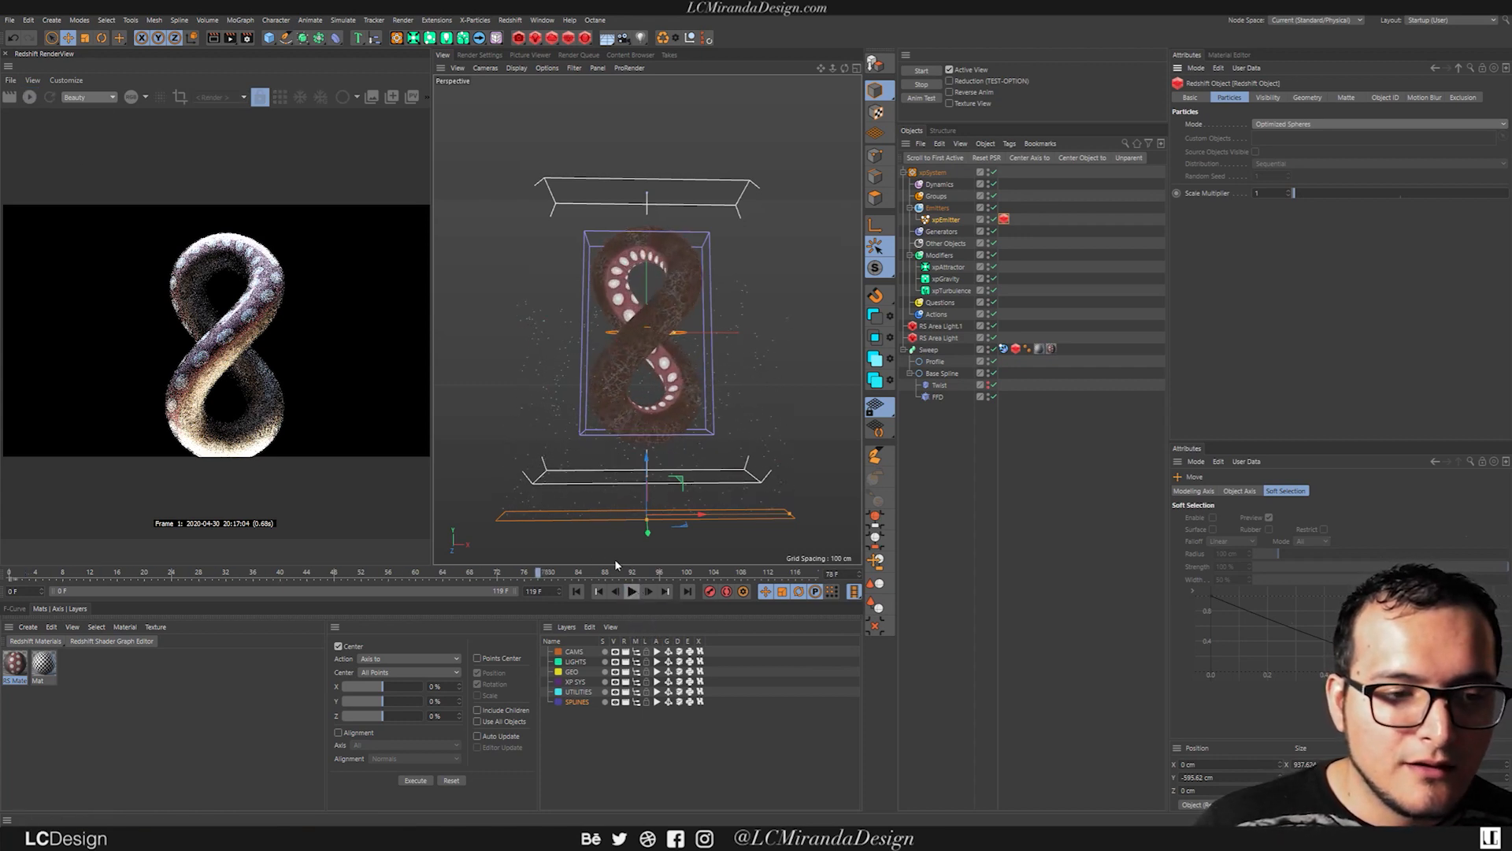
left_click(36, 97)
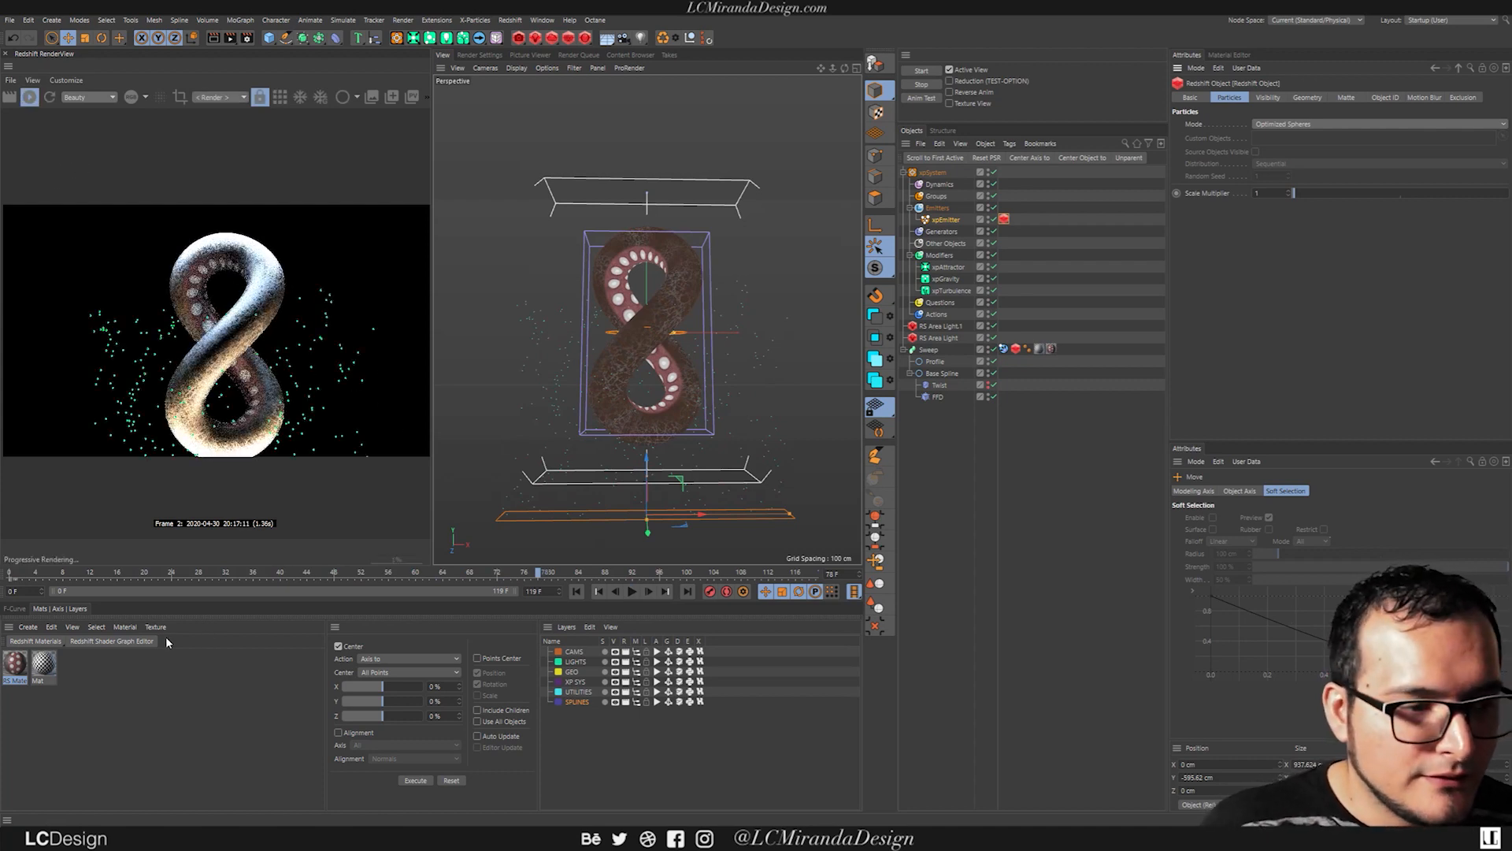
Step: Create a new Redshift material and assign it to xpEmitter
left_click(43, 646)
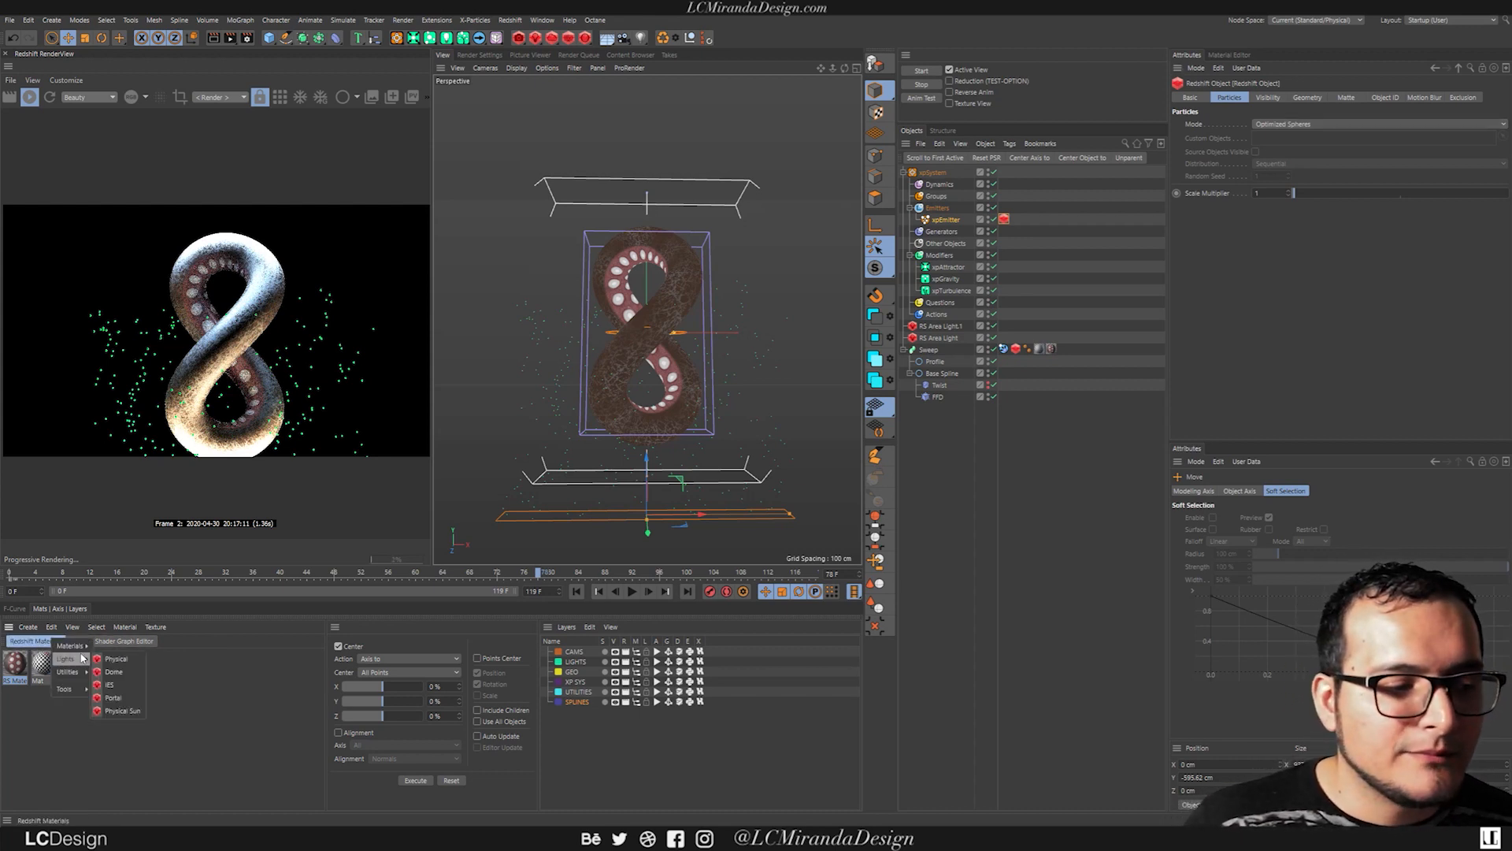
left_click(116, 648)
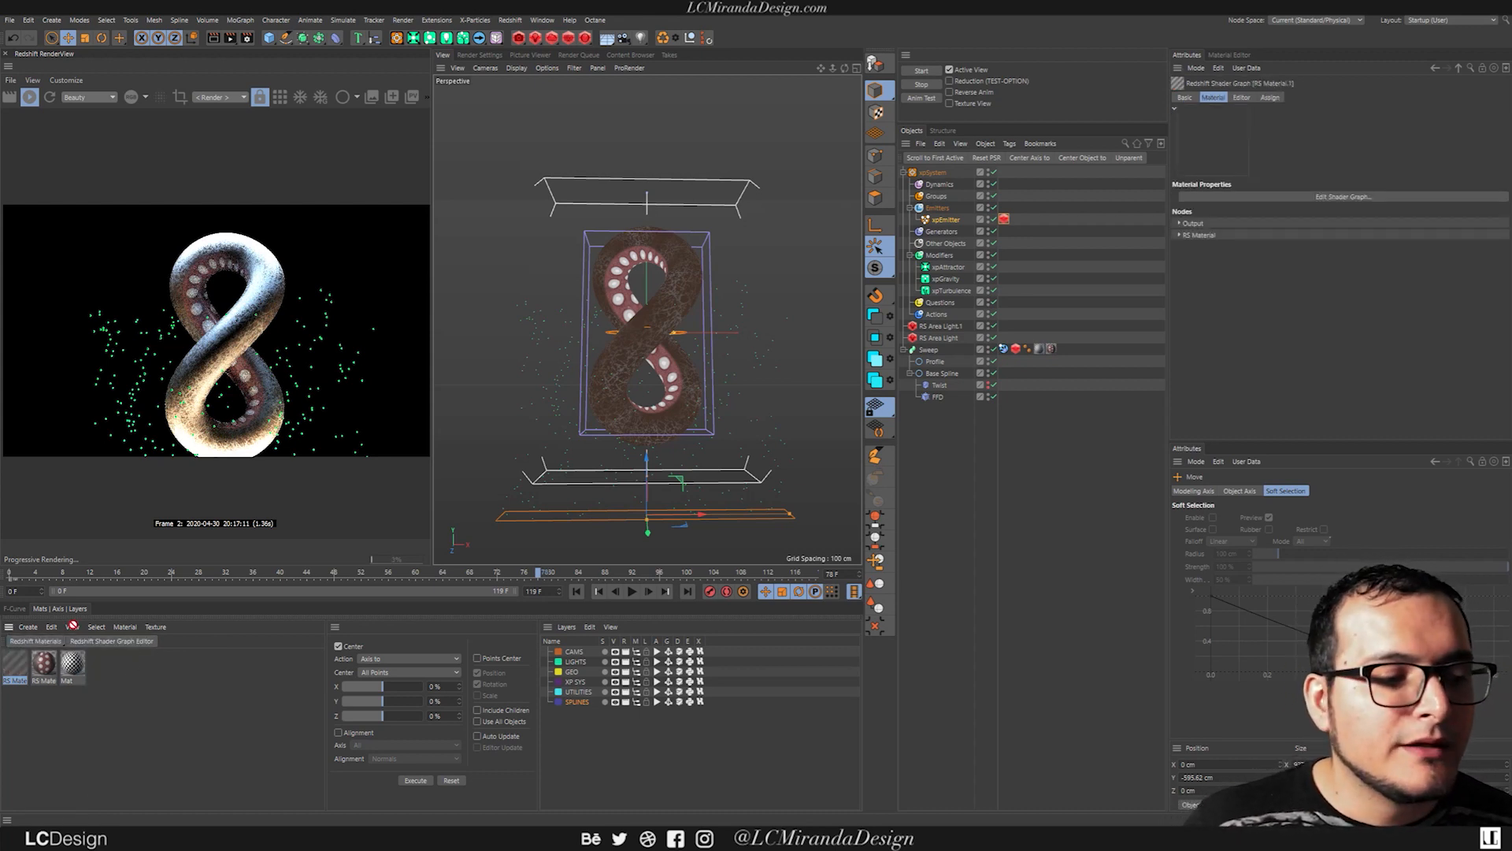
left_click_drag(959, 226, 976, 220)
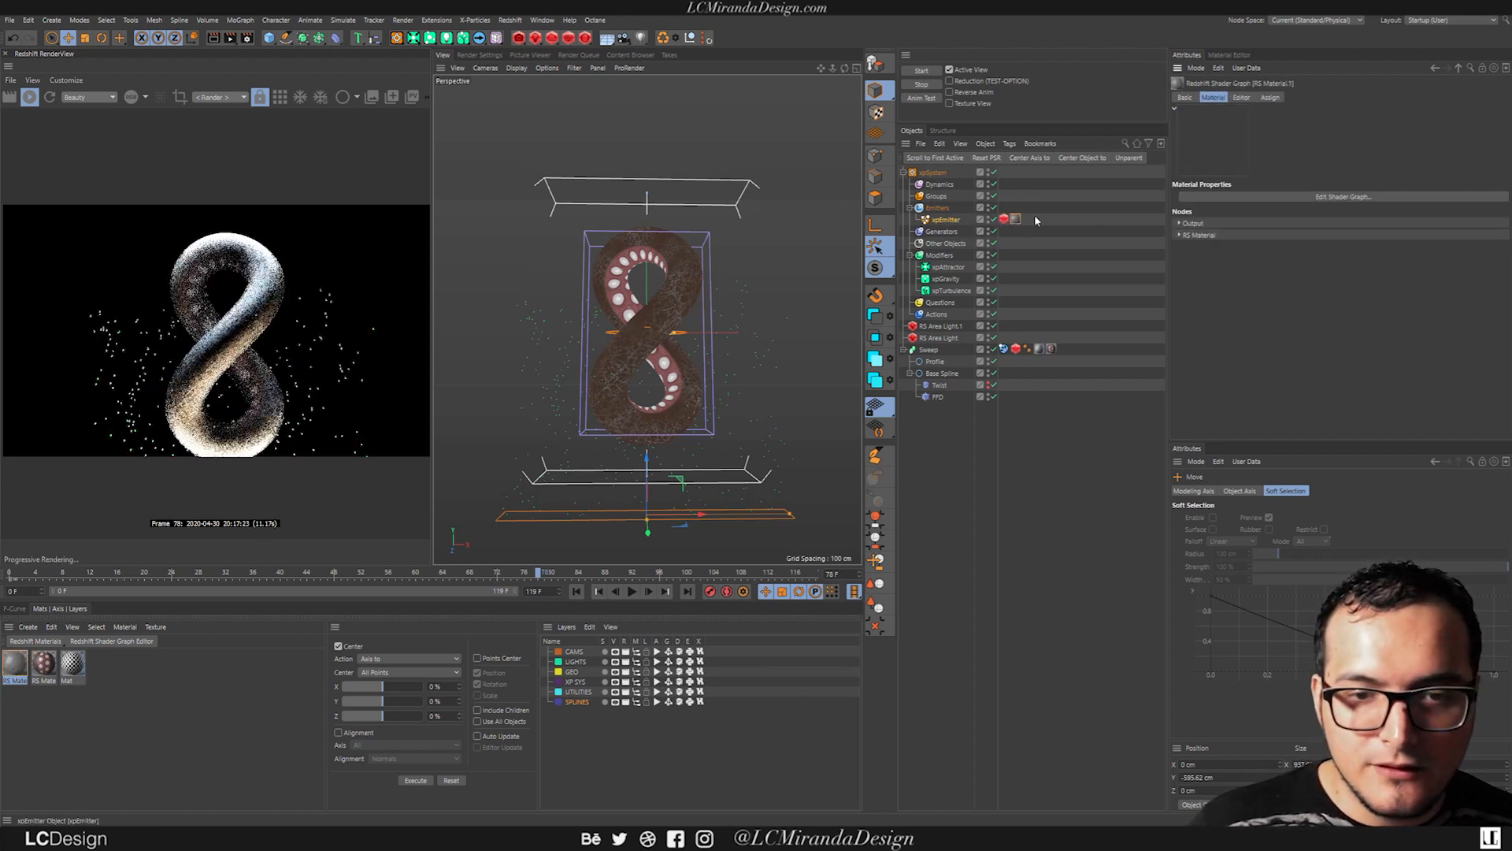
Step: Apply the Water preset to the particles' Redshift material and turn on Thin Walled for its refraction
left_click(1201, 235)
left_click(1244, 289)
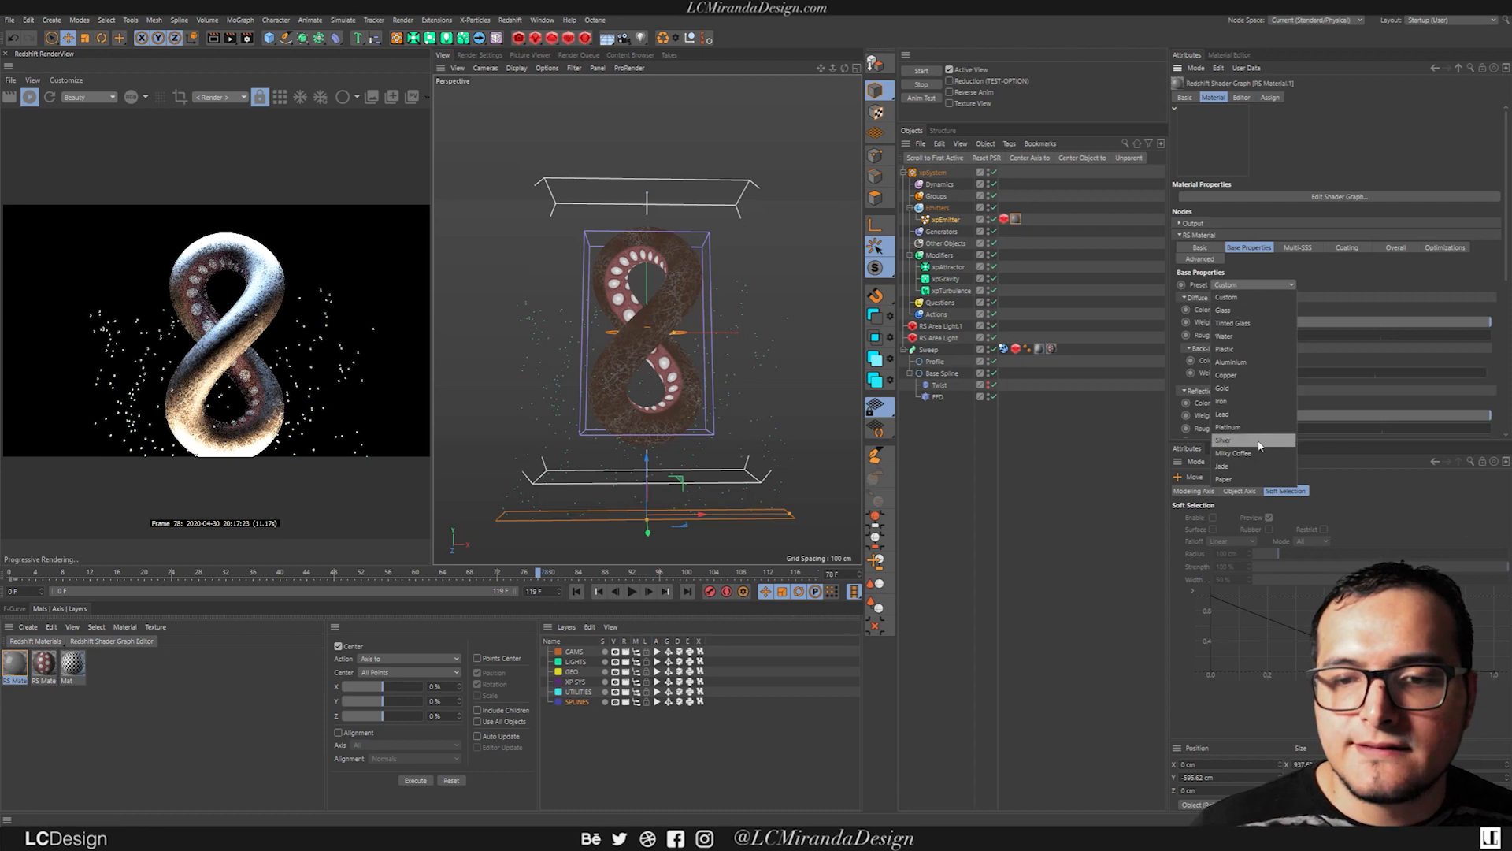
left_click(1253, 336)
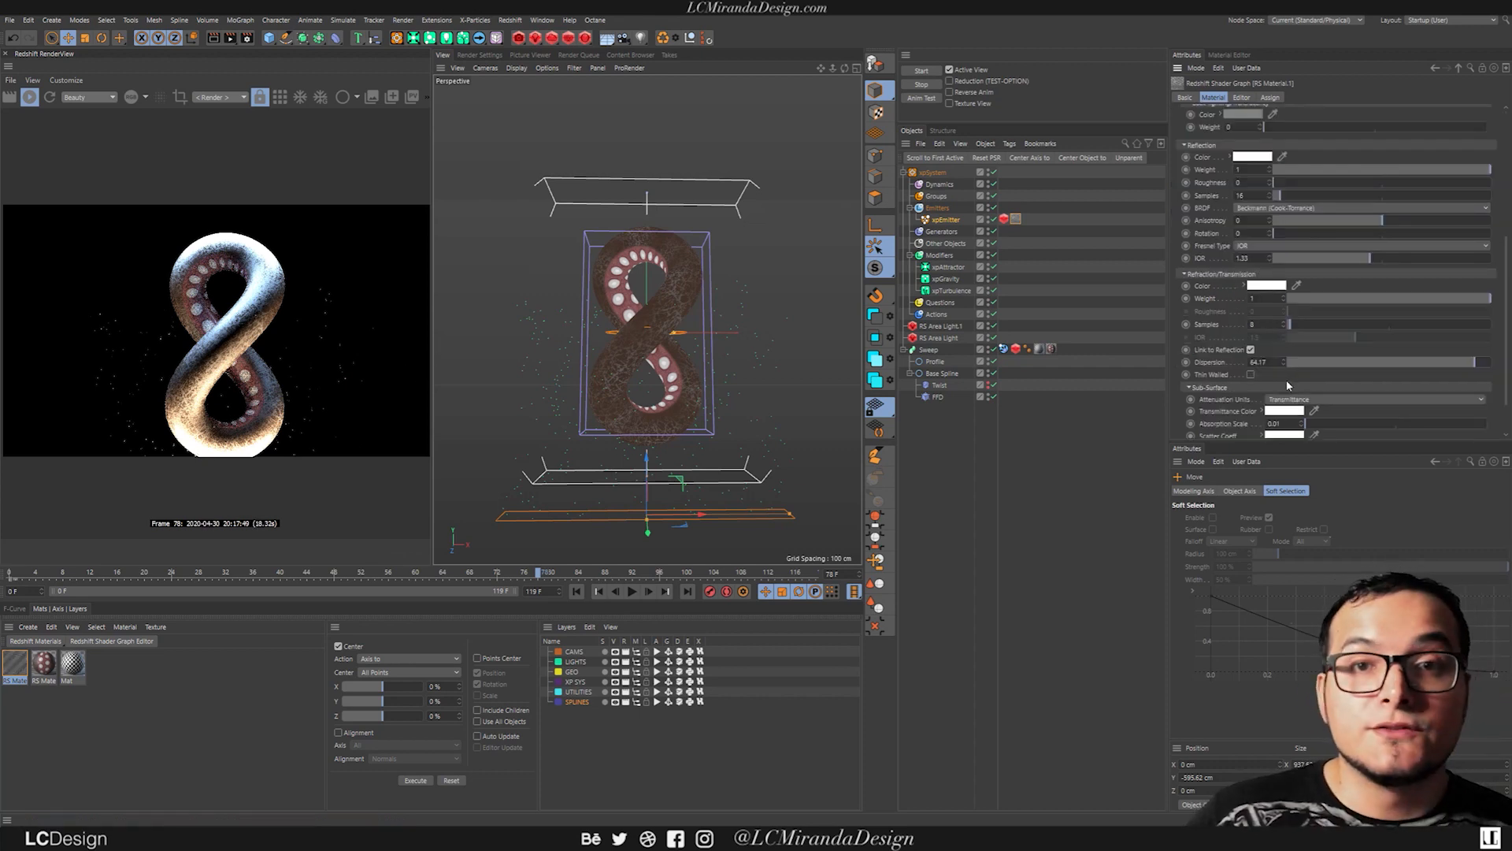
left_click(1251, 350)
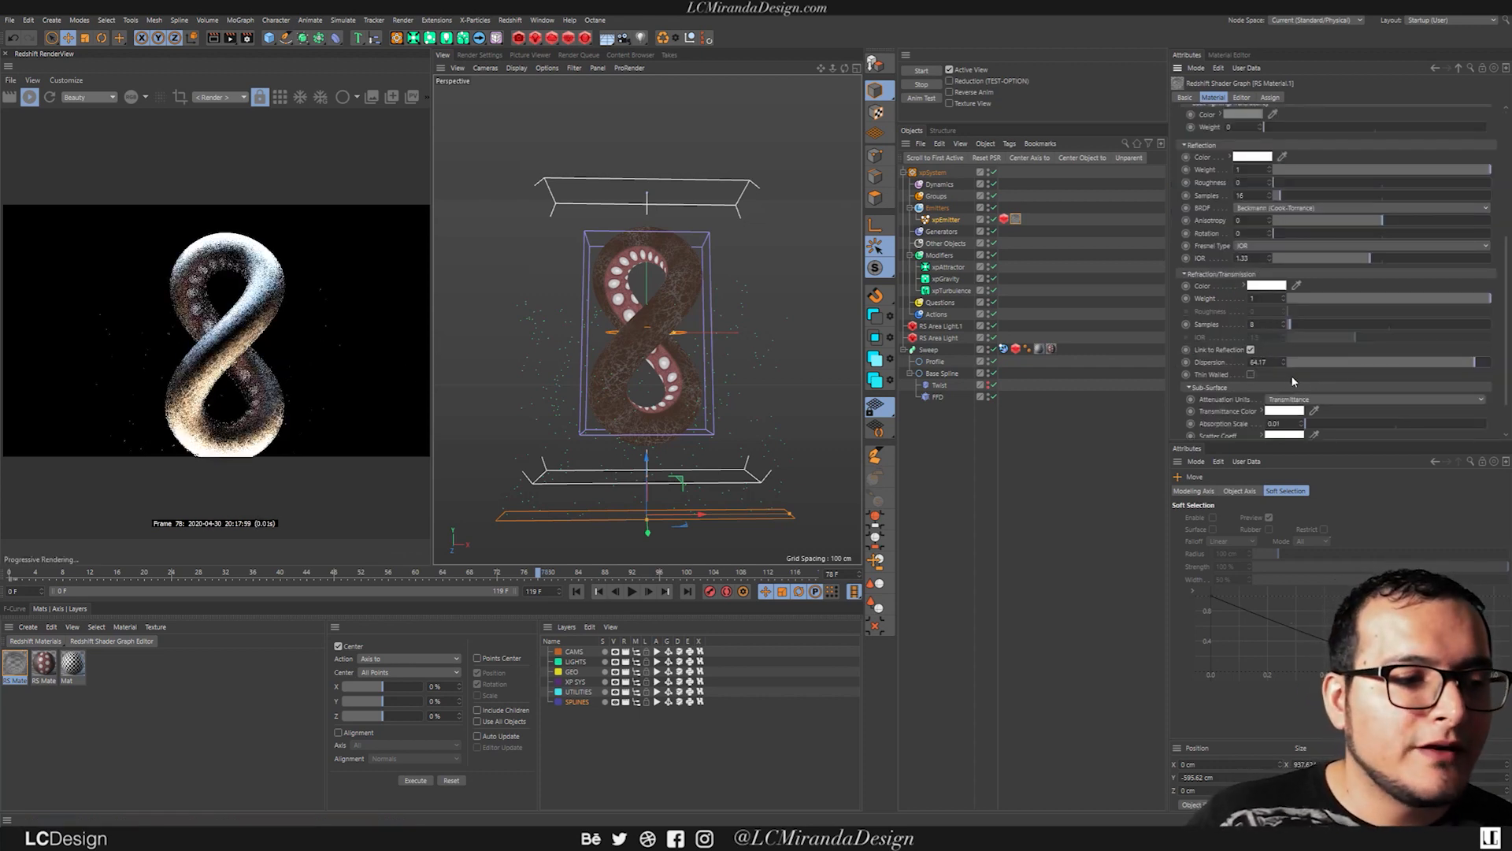
left_click(1251, 375)
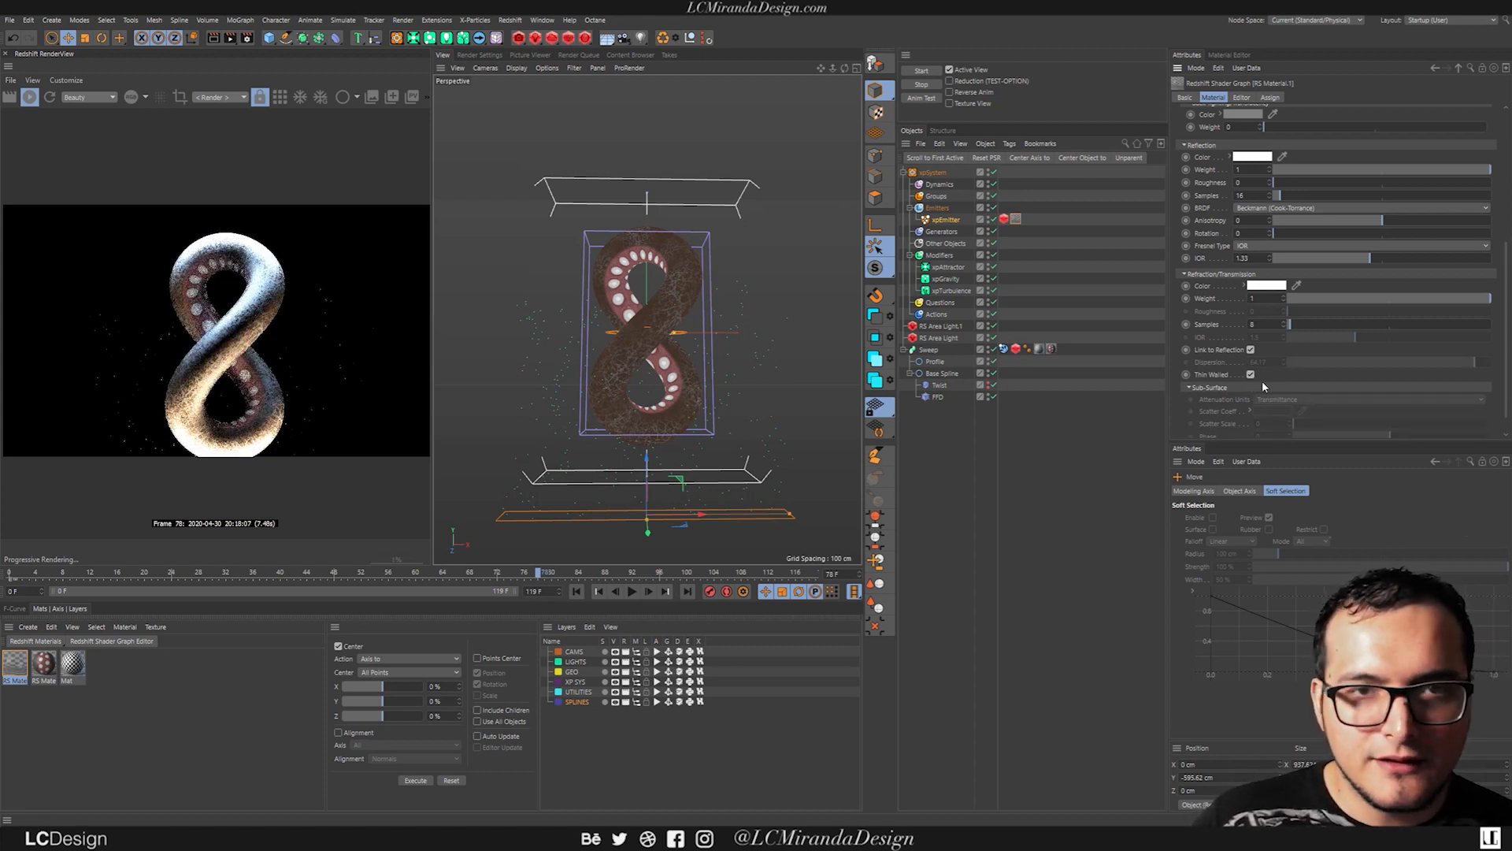
Step: Set xpEmitter's speed variation to 43 cm and radius variation to 2 cm, and replay the simulation from frame 0
left_click(947, 220)
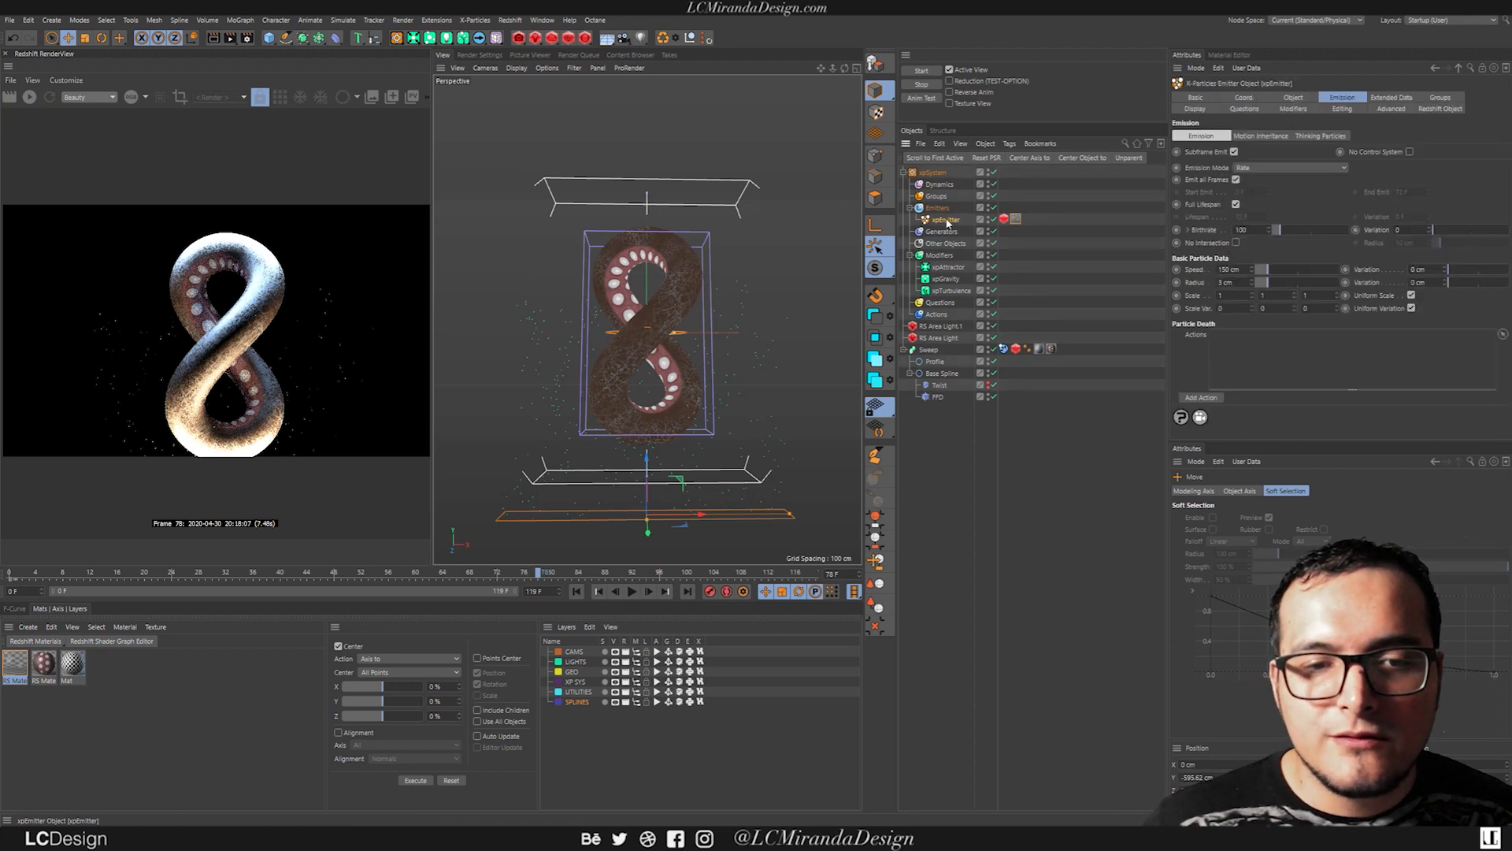
left_click(1299, 98)
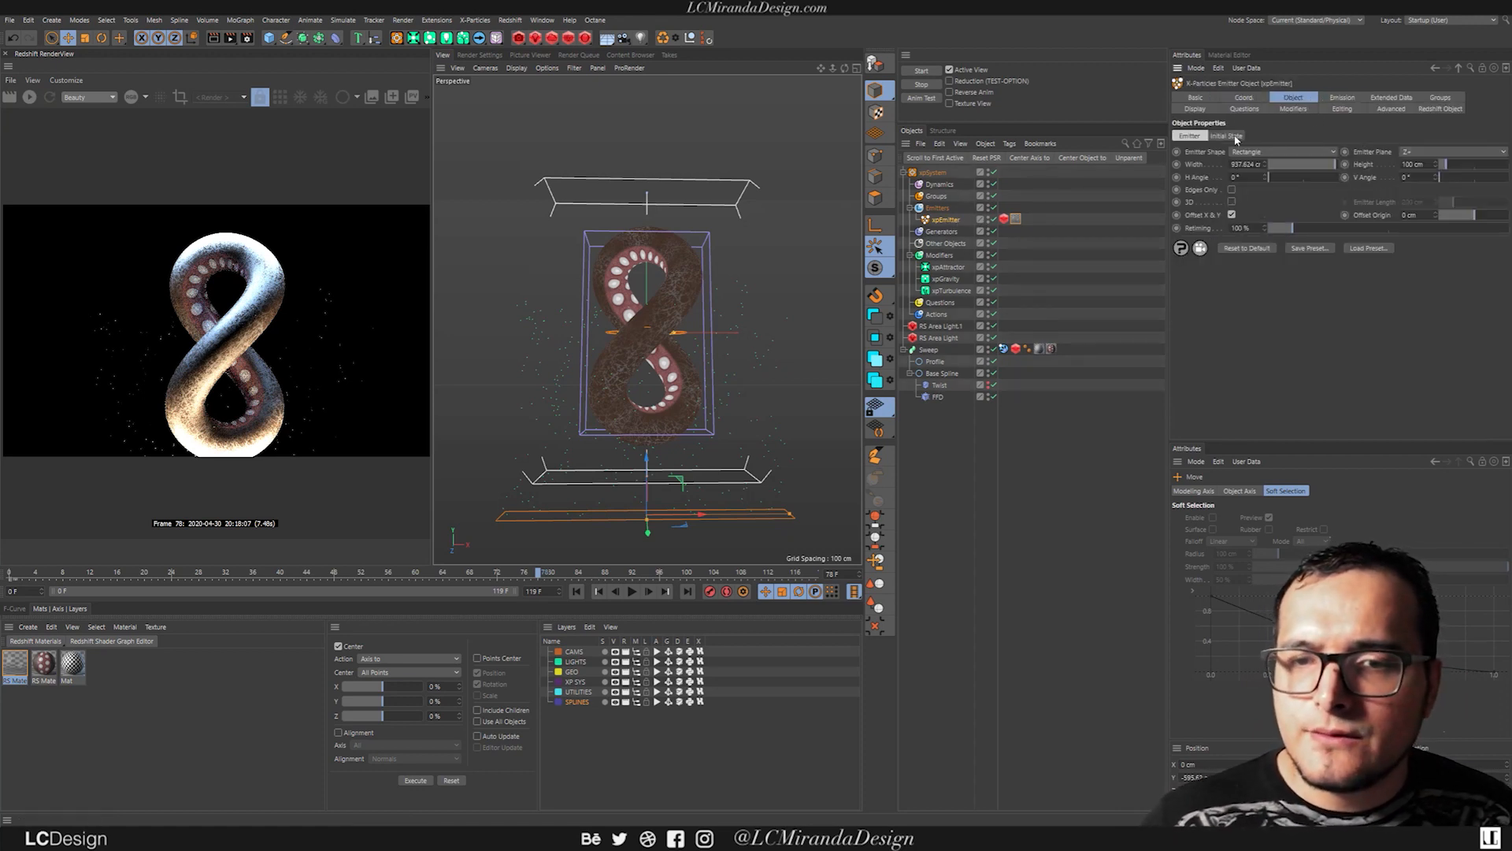
left_click(1347, 98)
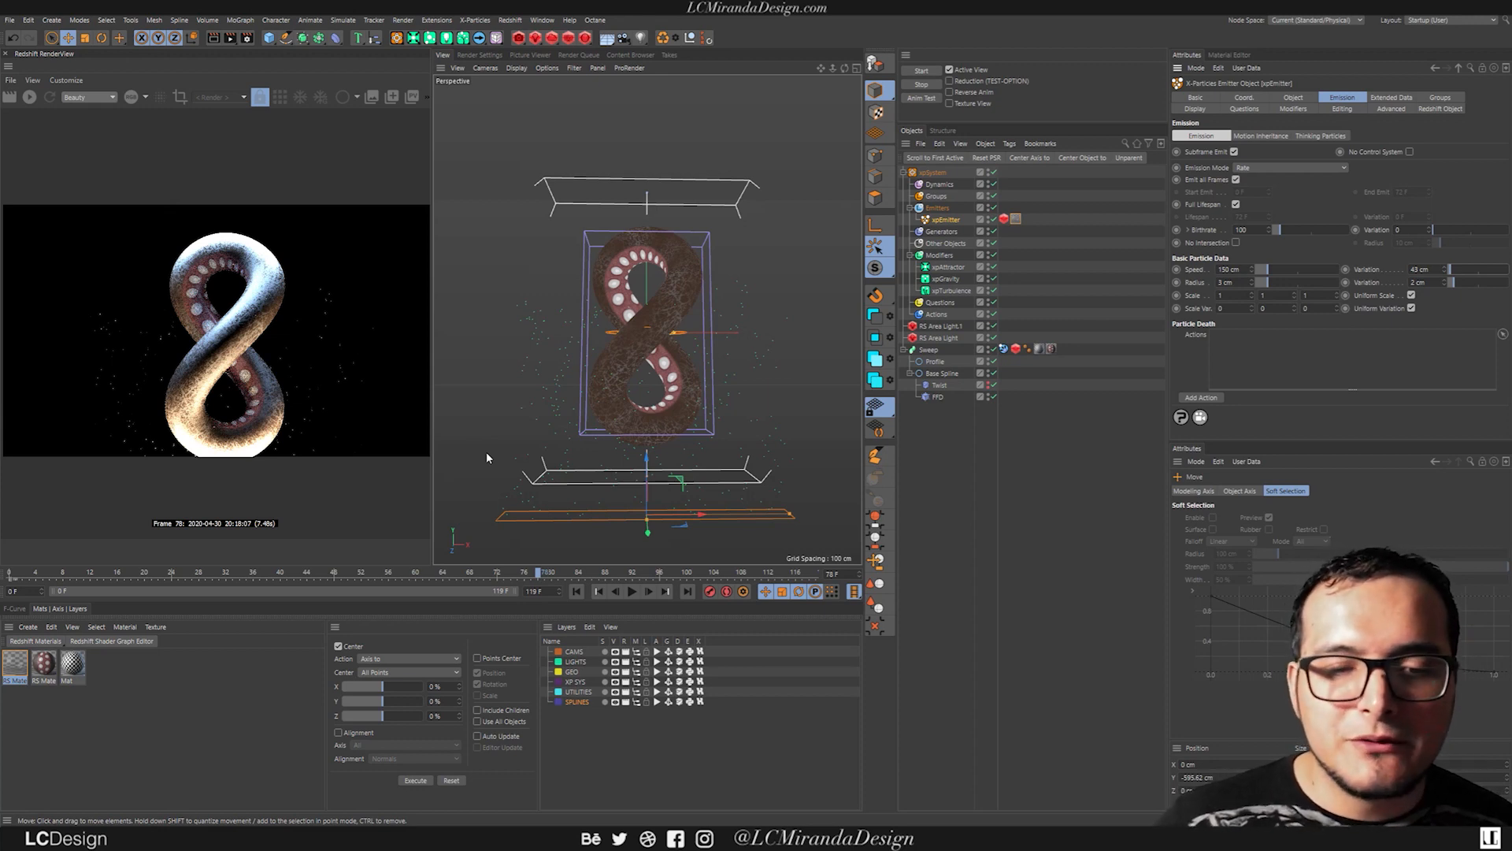
left_click(576, 591)
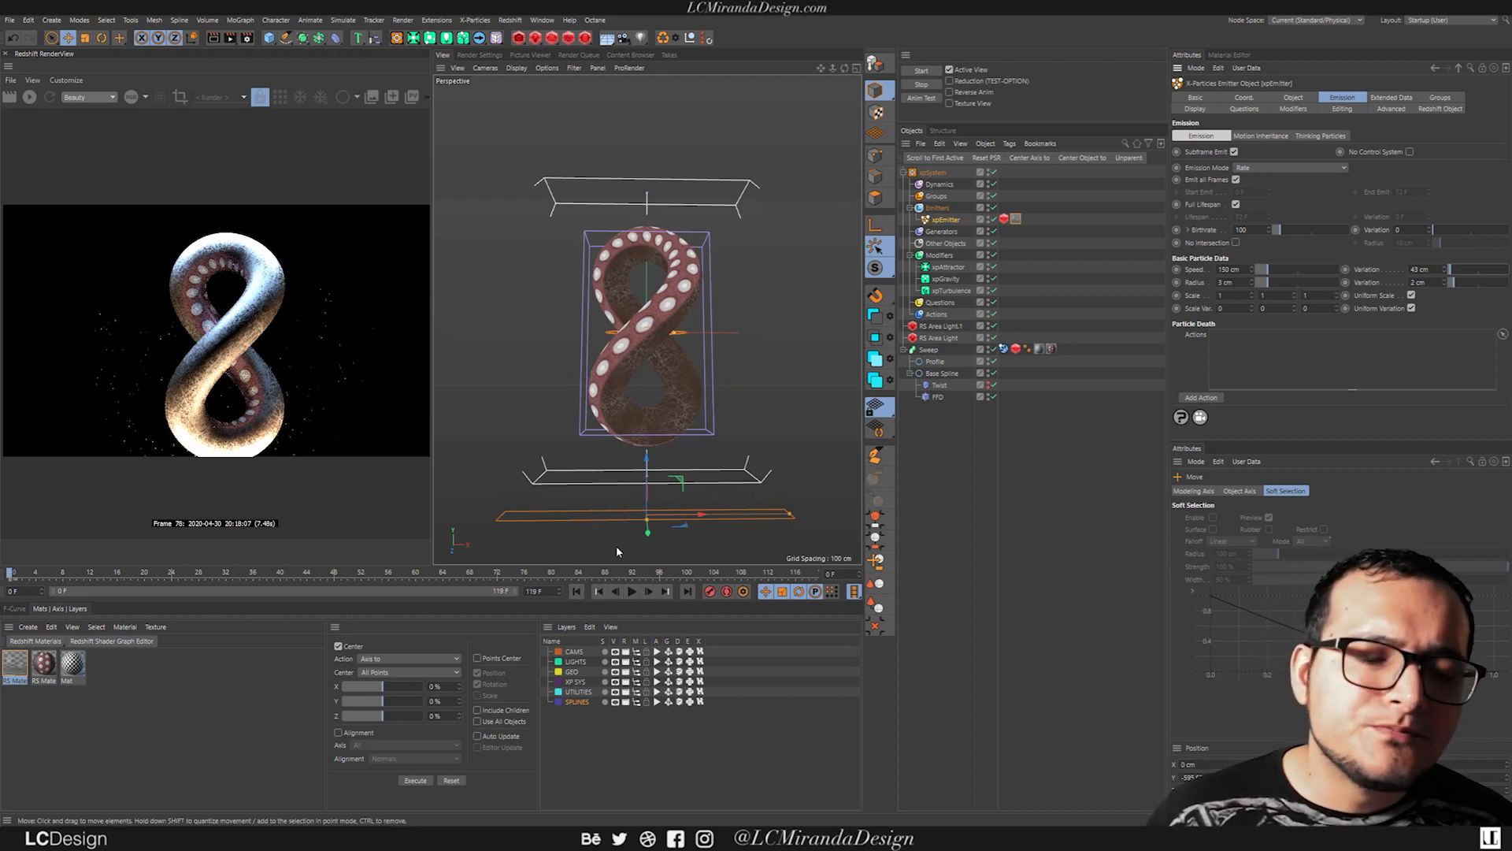
left_click(632, 591)
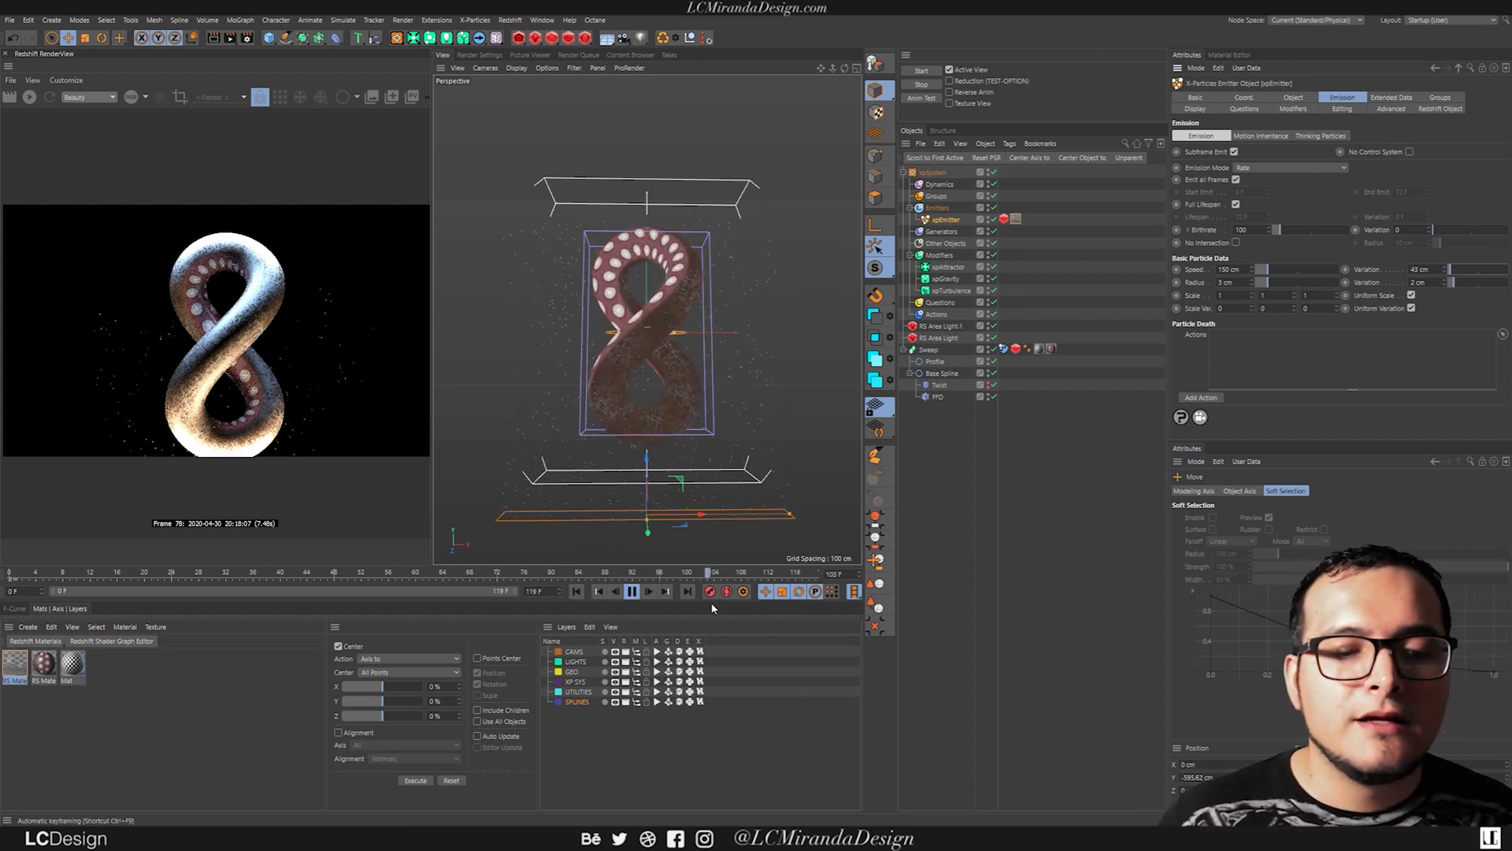
left_click(632, 591)
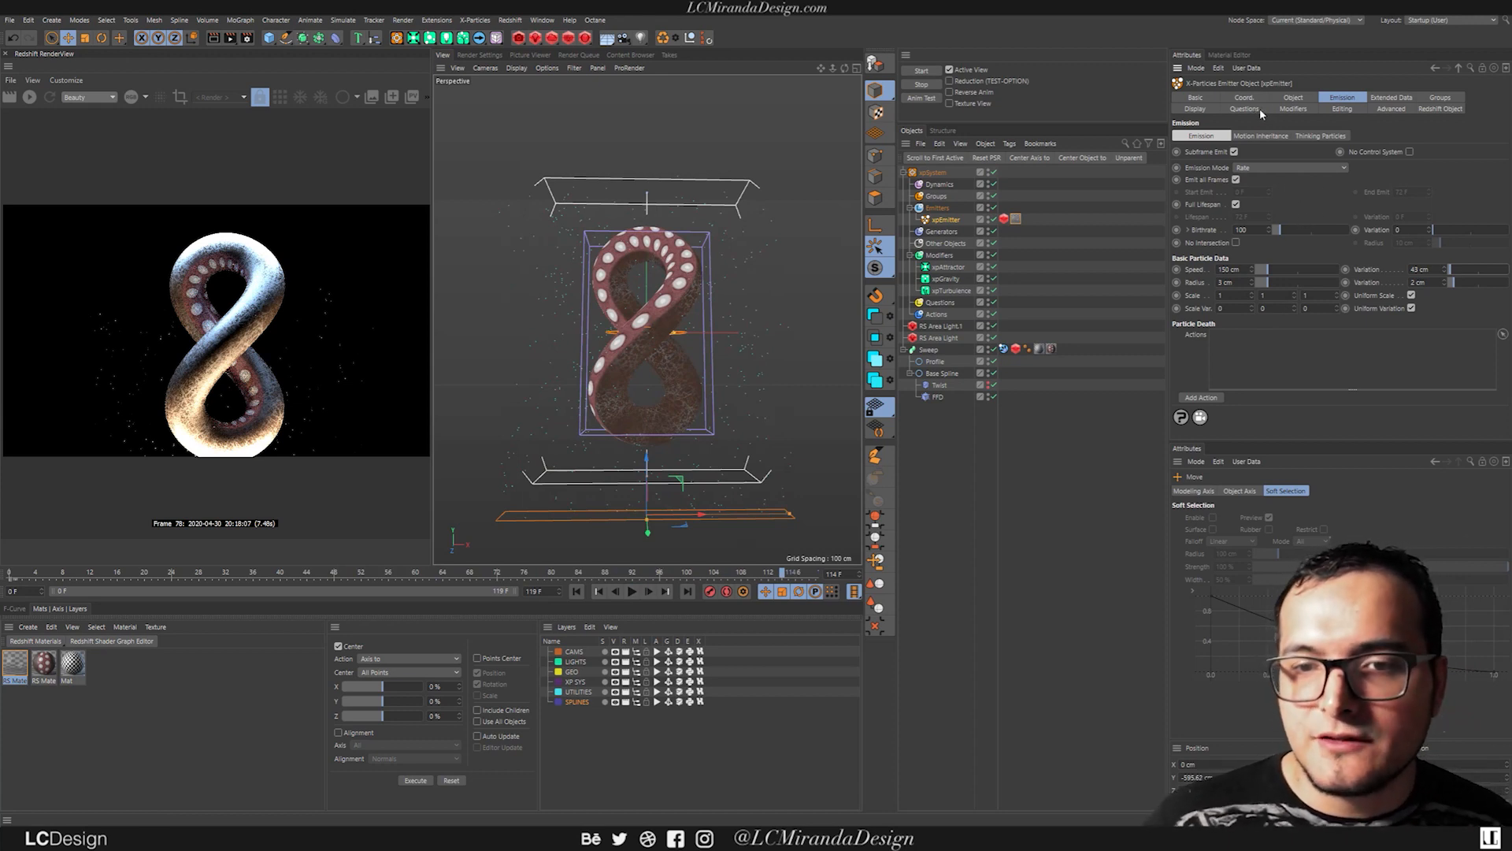
Step: Set xpEmitter's editor display to Circle (Filled) and play the simulation until the particles surround the tentacle
left_click(1194, 110)
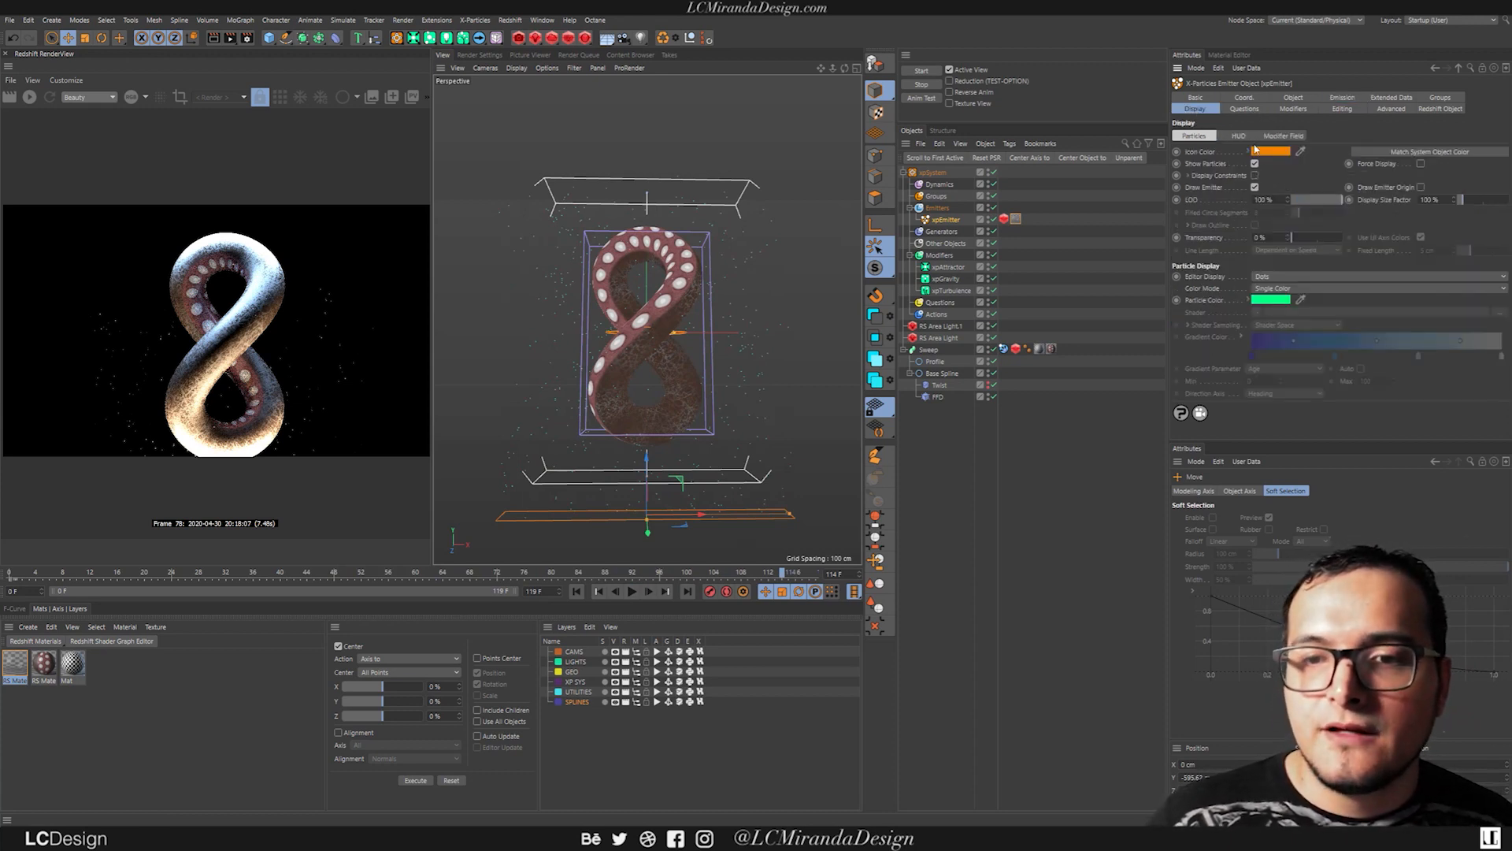
left_click(1293, 276)
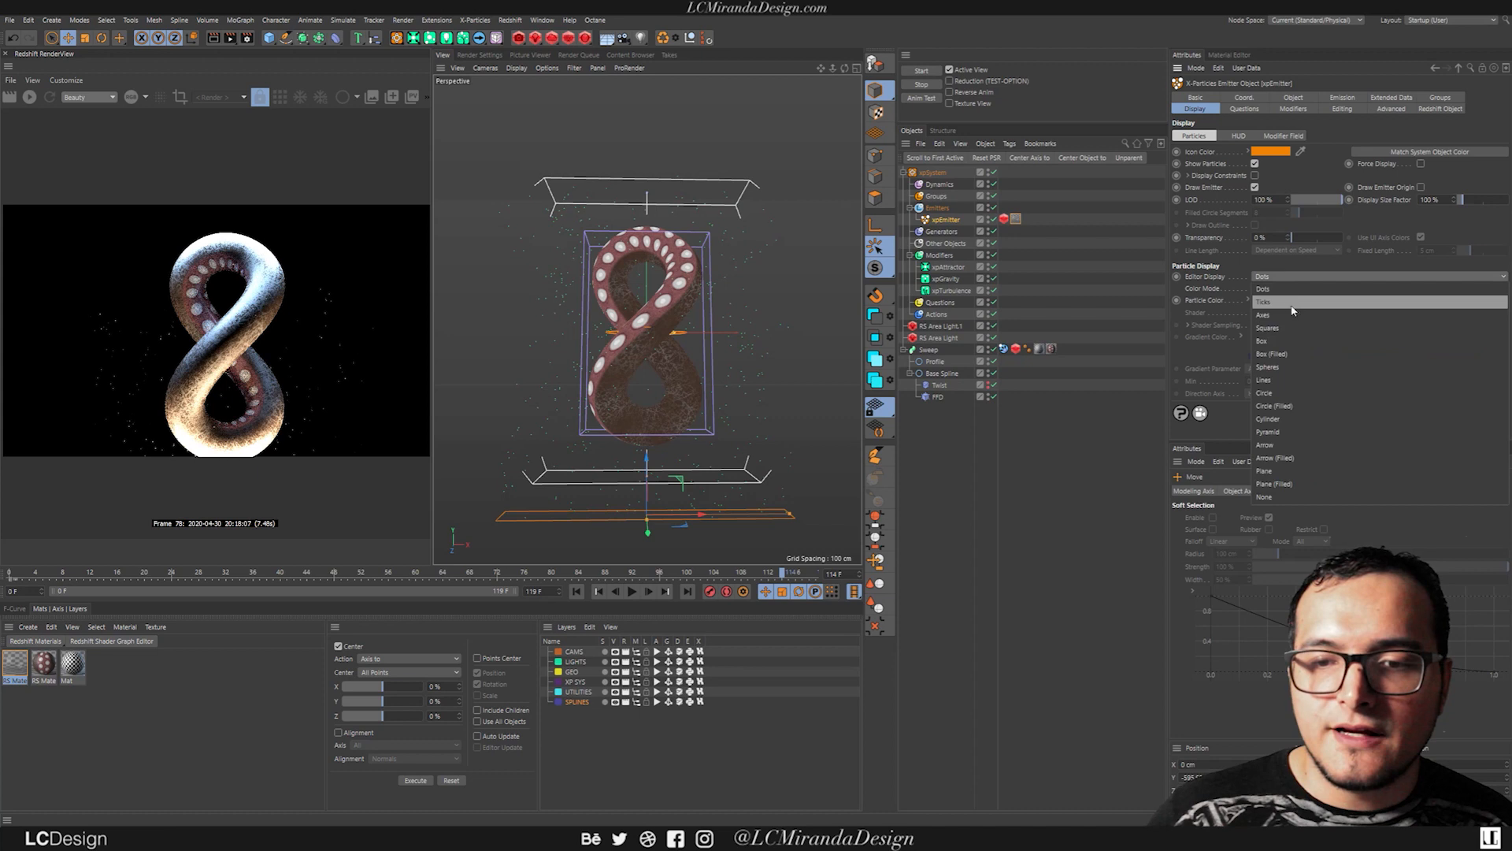
left_click(1284, 406)
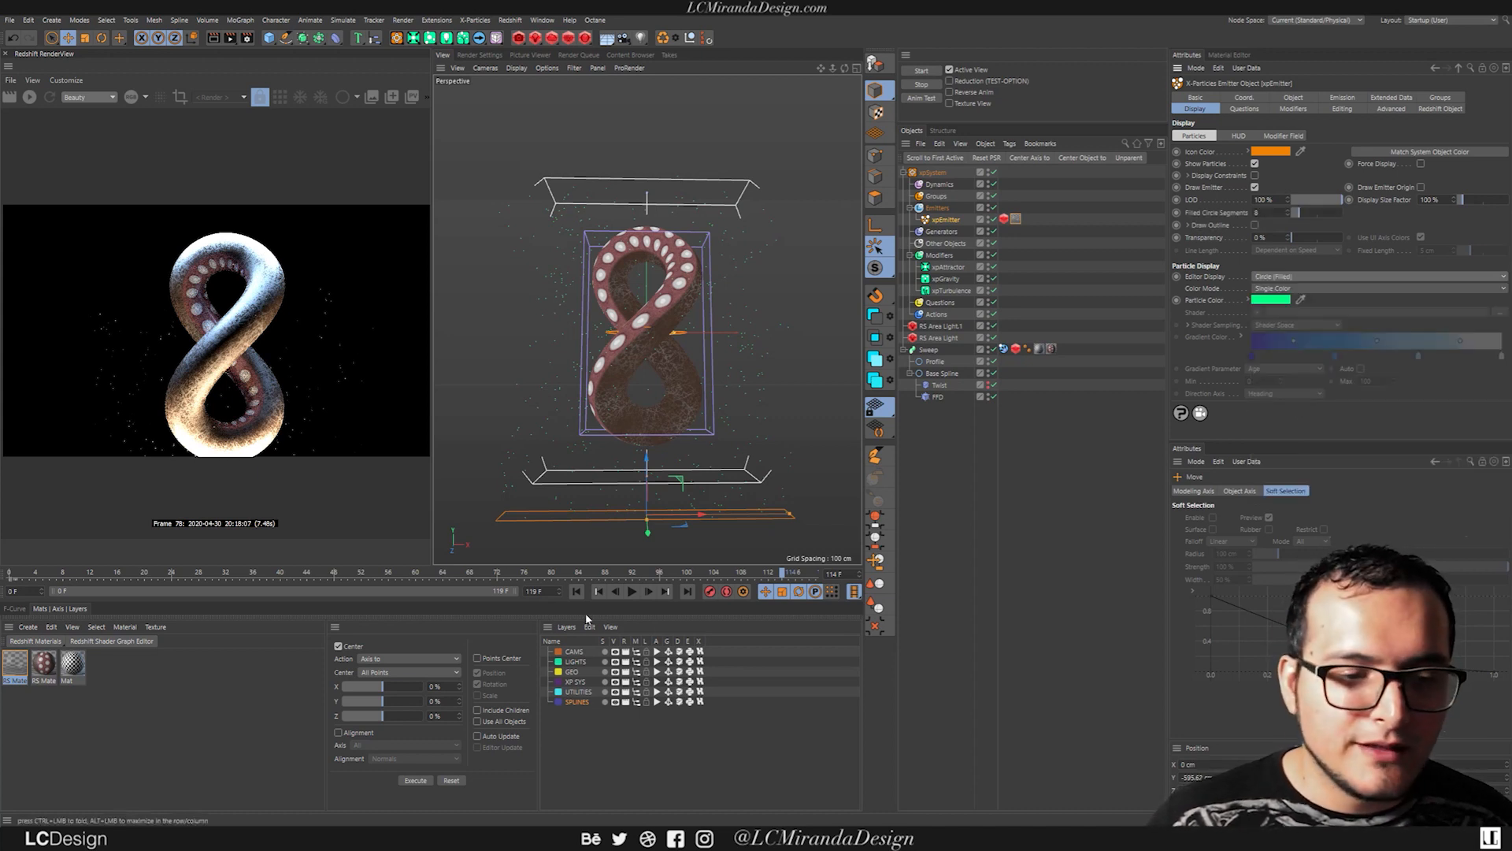
left_click(632, 592)
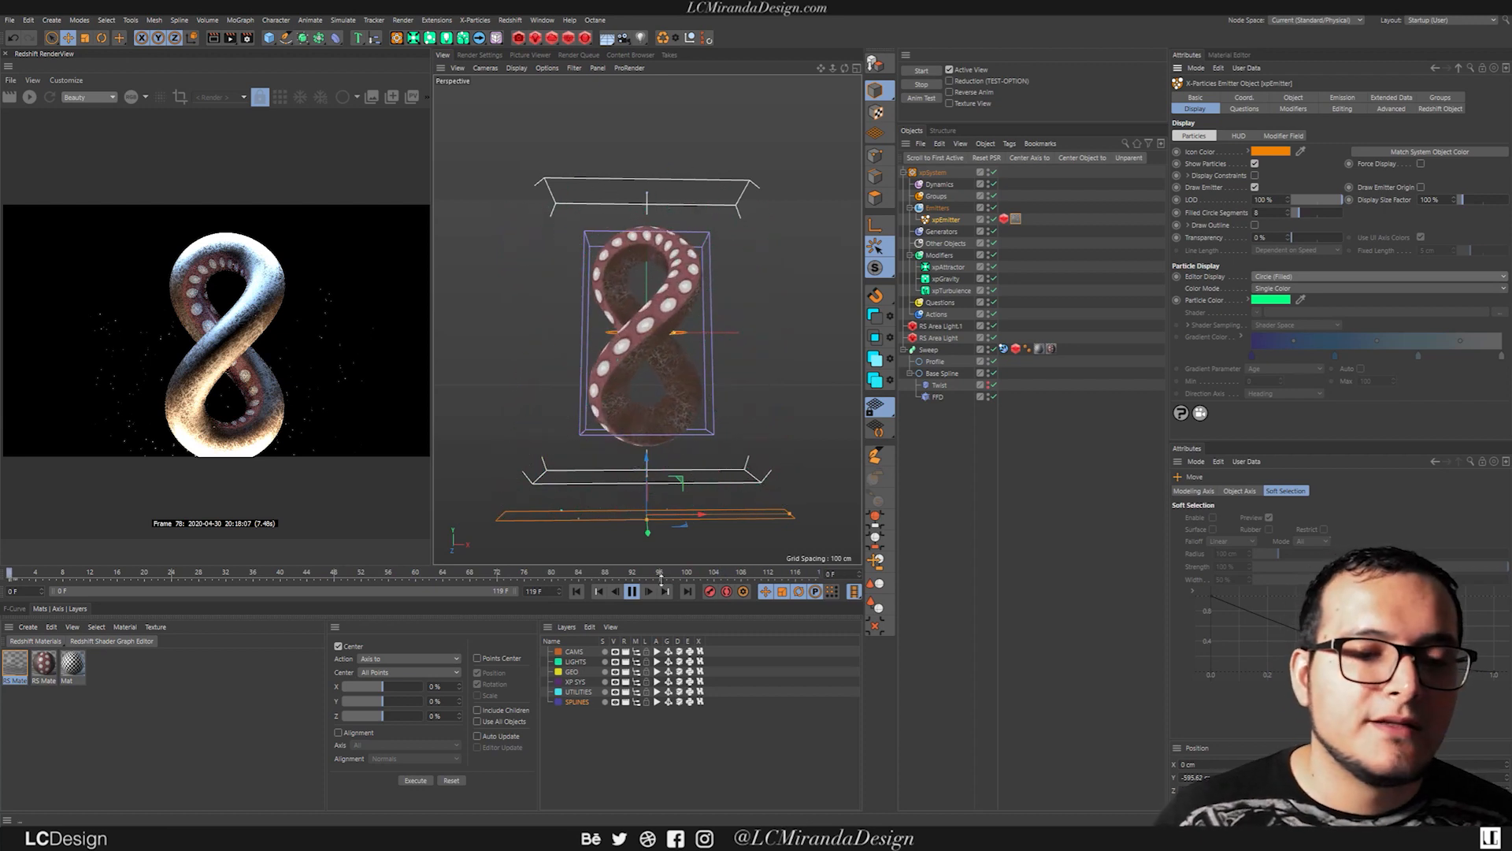
left_click(632, 592)
left_click(631, 593)
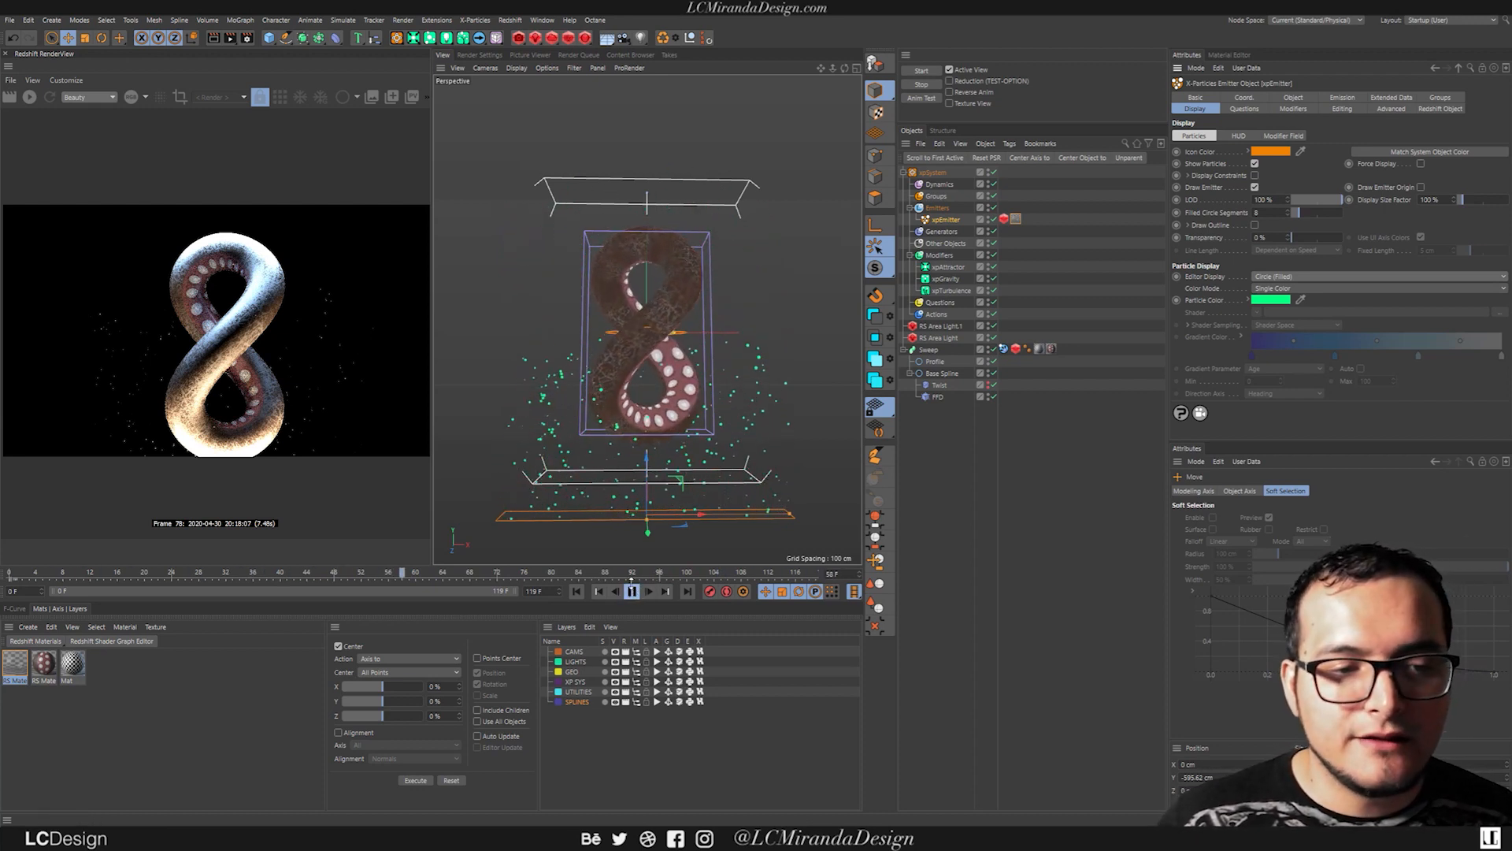
left_click(631, 592)
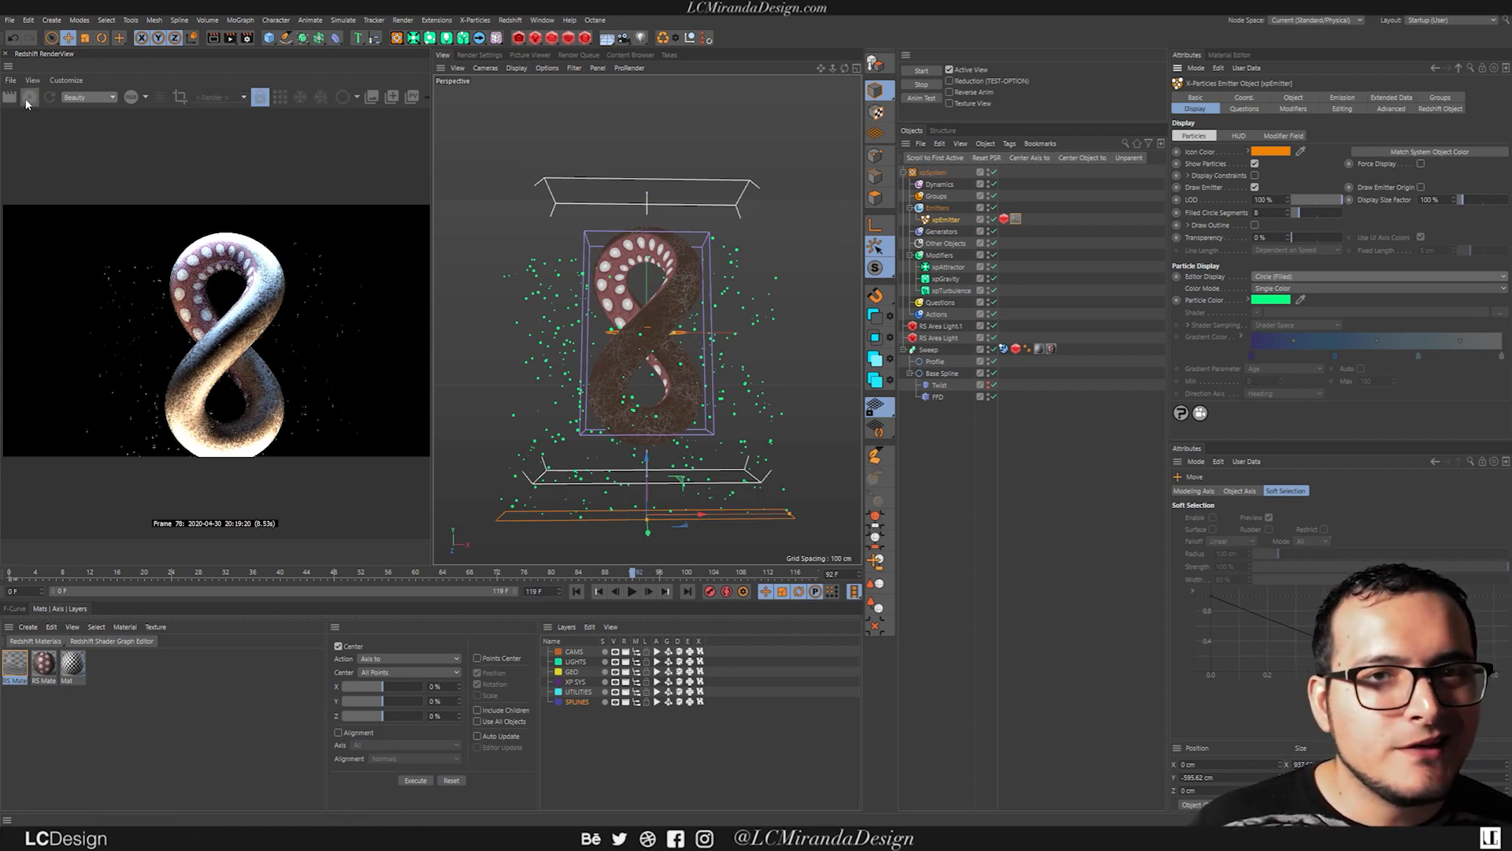
Step: Replay the first part of the simulation to check how the particles rise, and return to frame 0
left_click(577, 591)
left_click(632, 591)
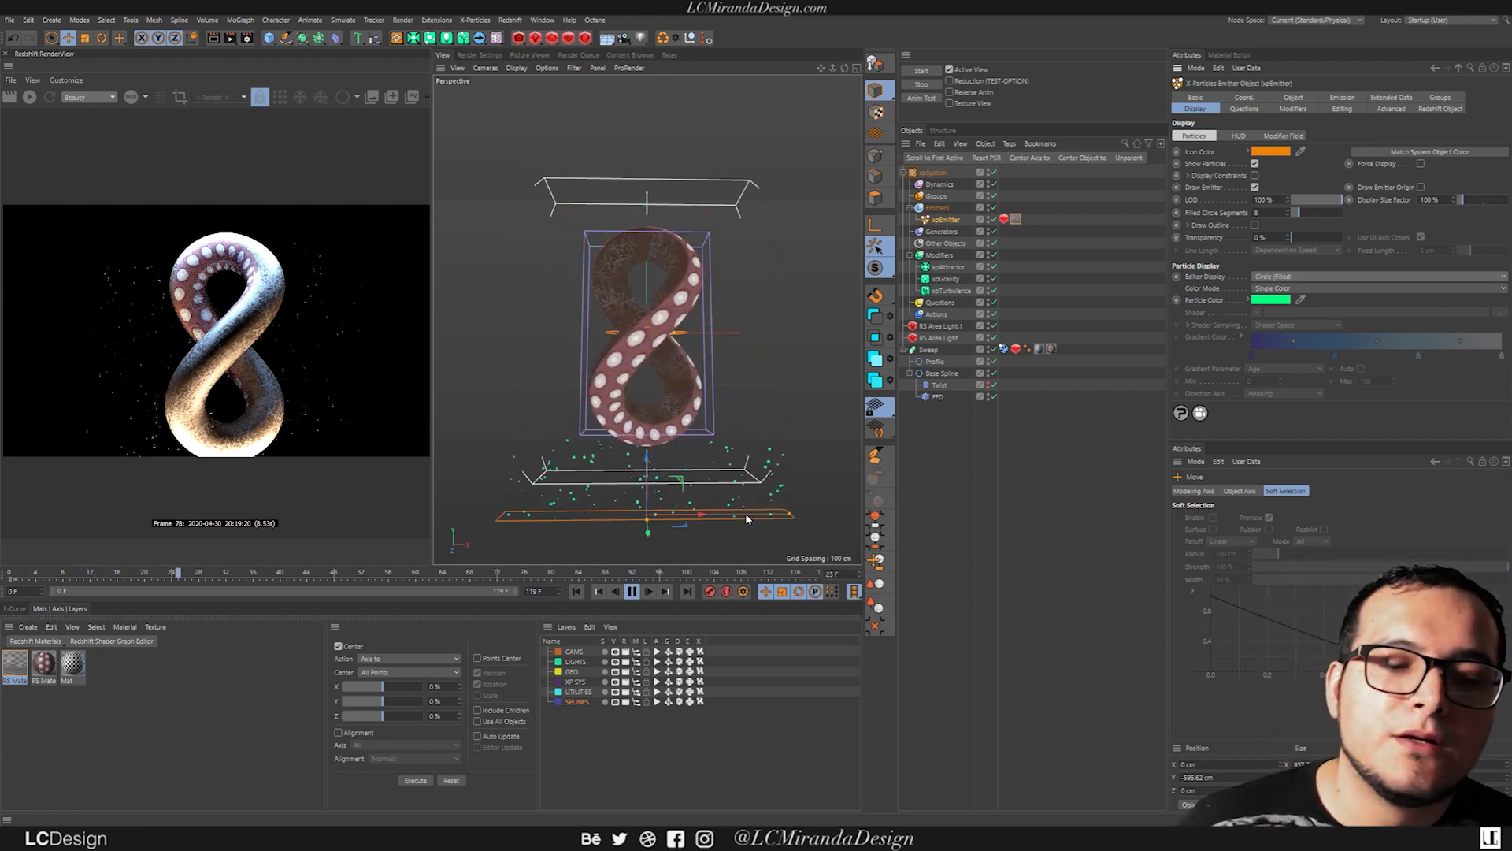
left_click(632, 591)
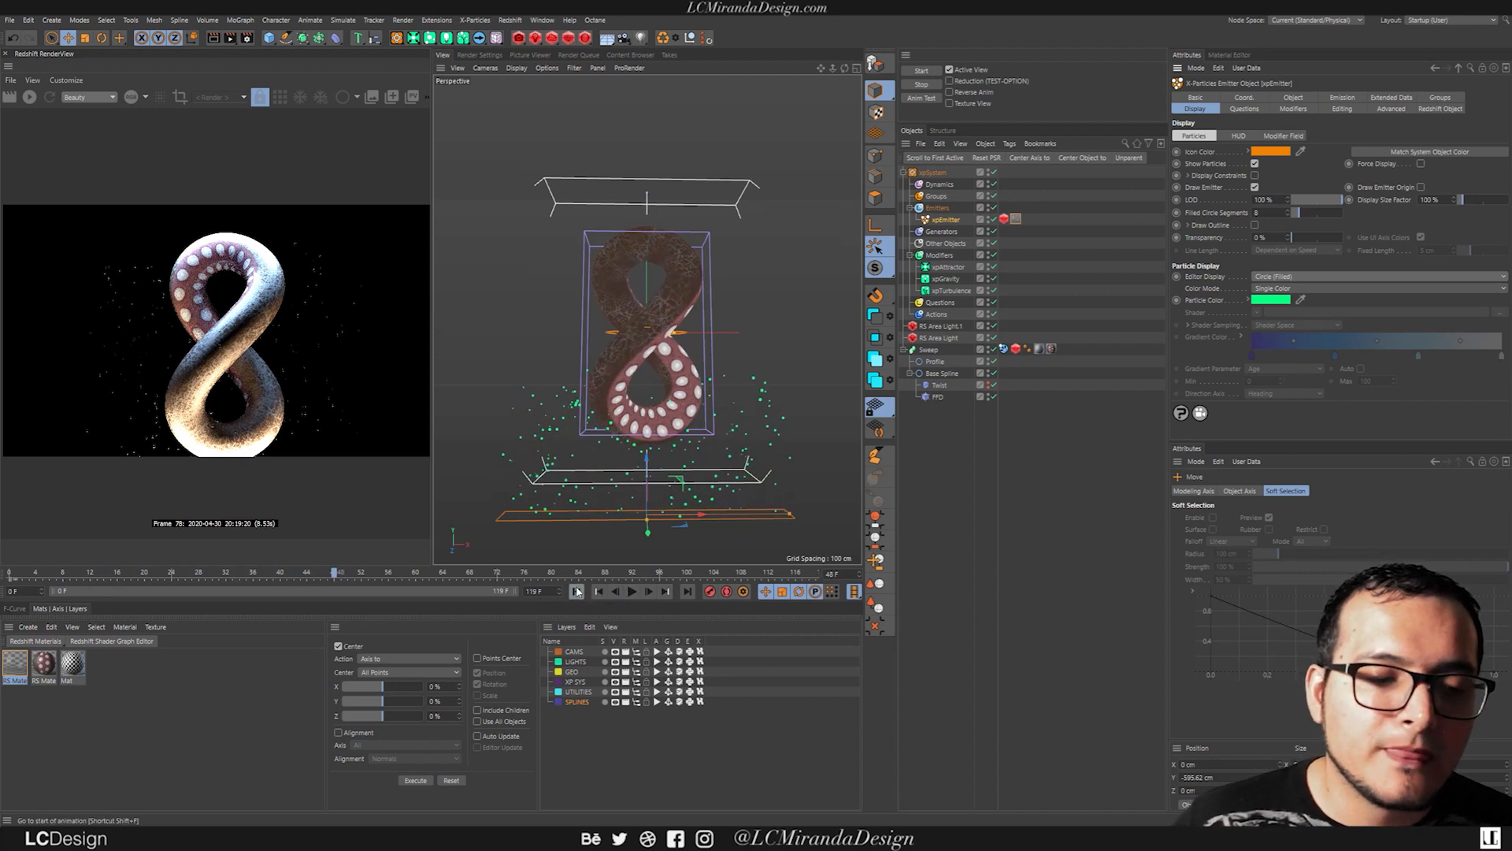
left_click(577, 591)
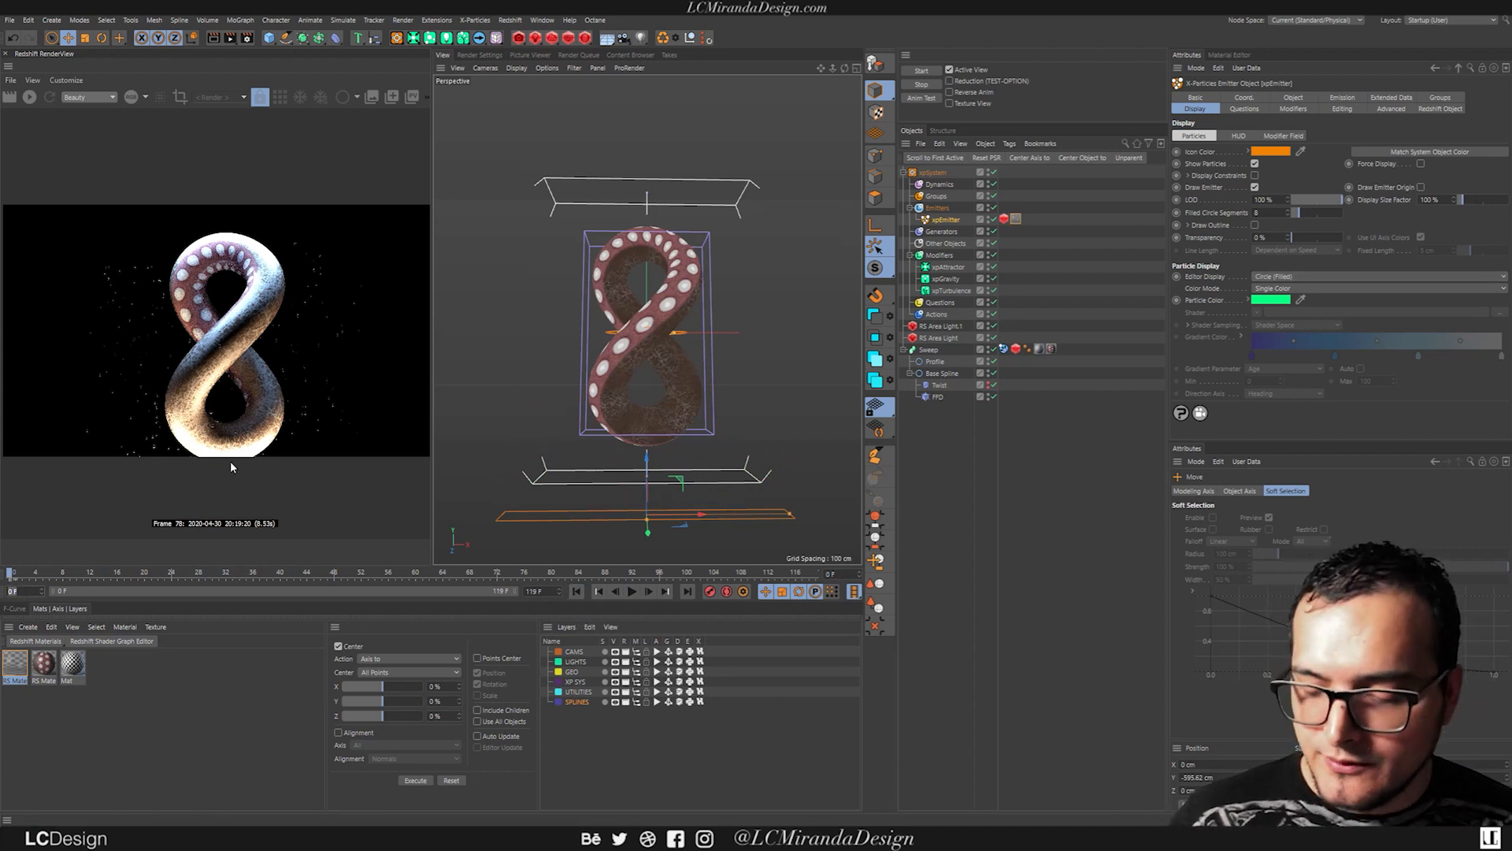
Step: Extend the timeline and its preview range to start at frame -100, and play the simulation past frame 0
key("Return")
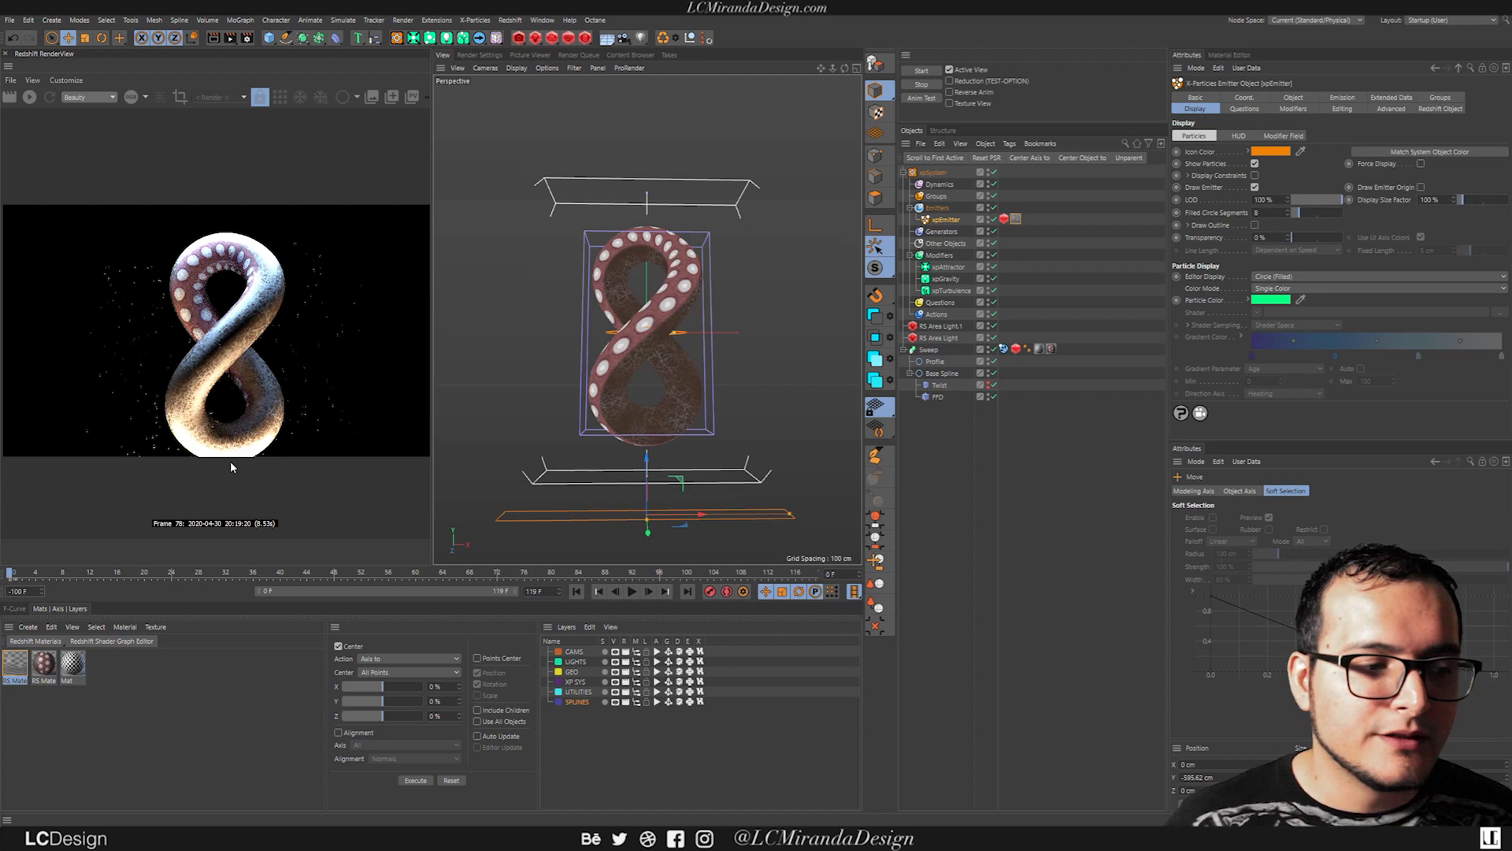
left_click_drag(252, 589, 50, 591)
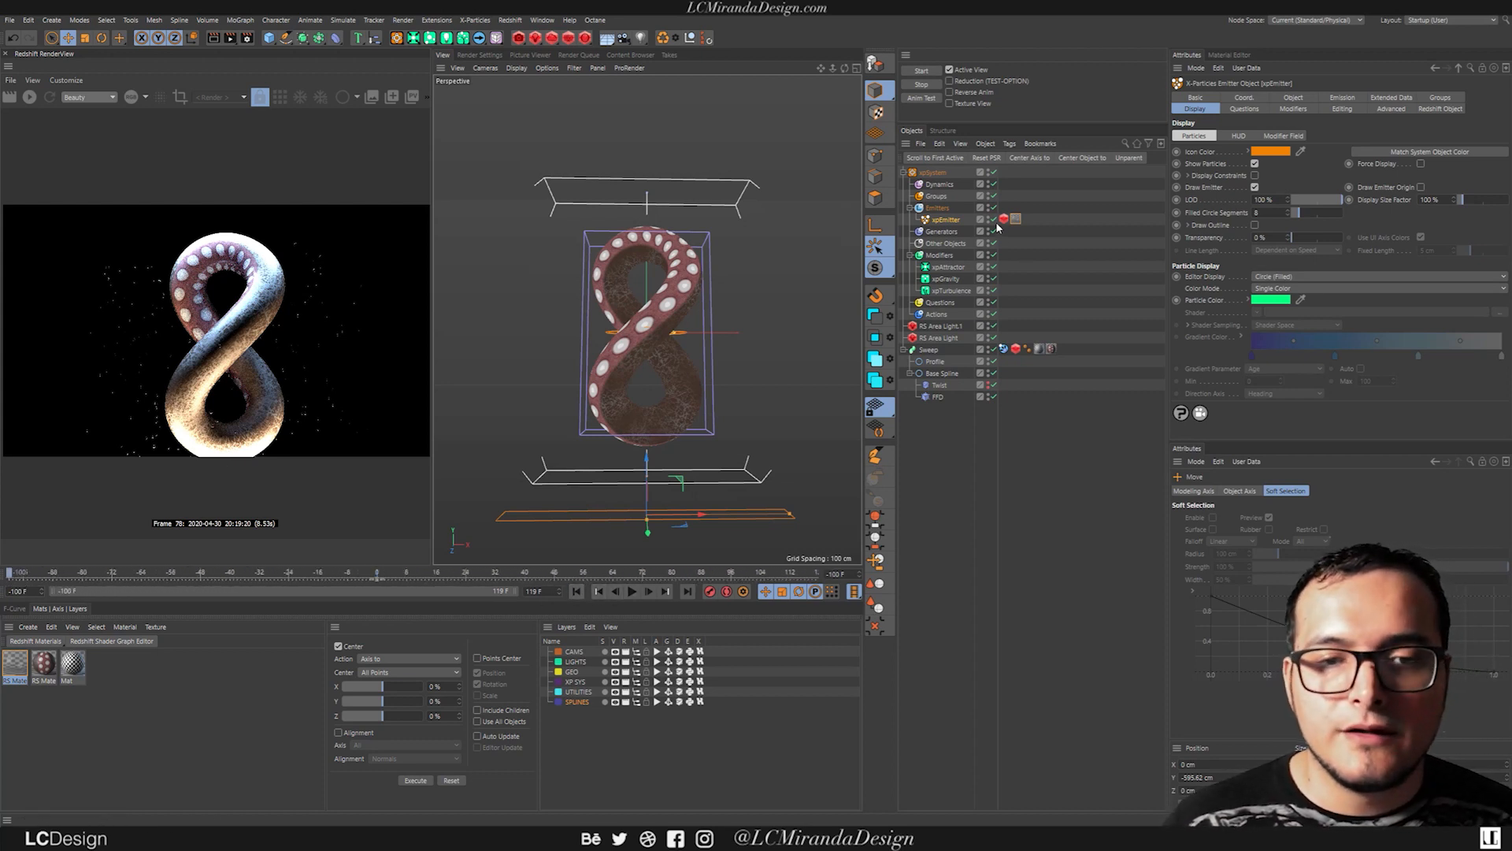
left_click(632, 590)
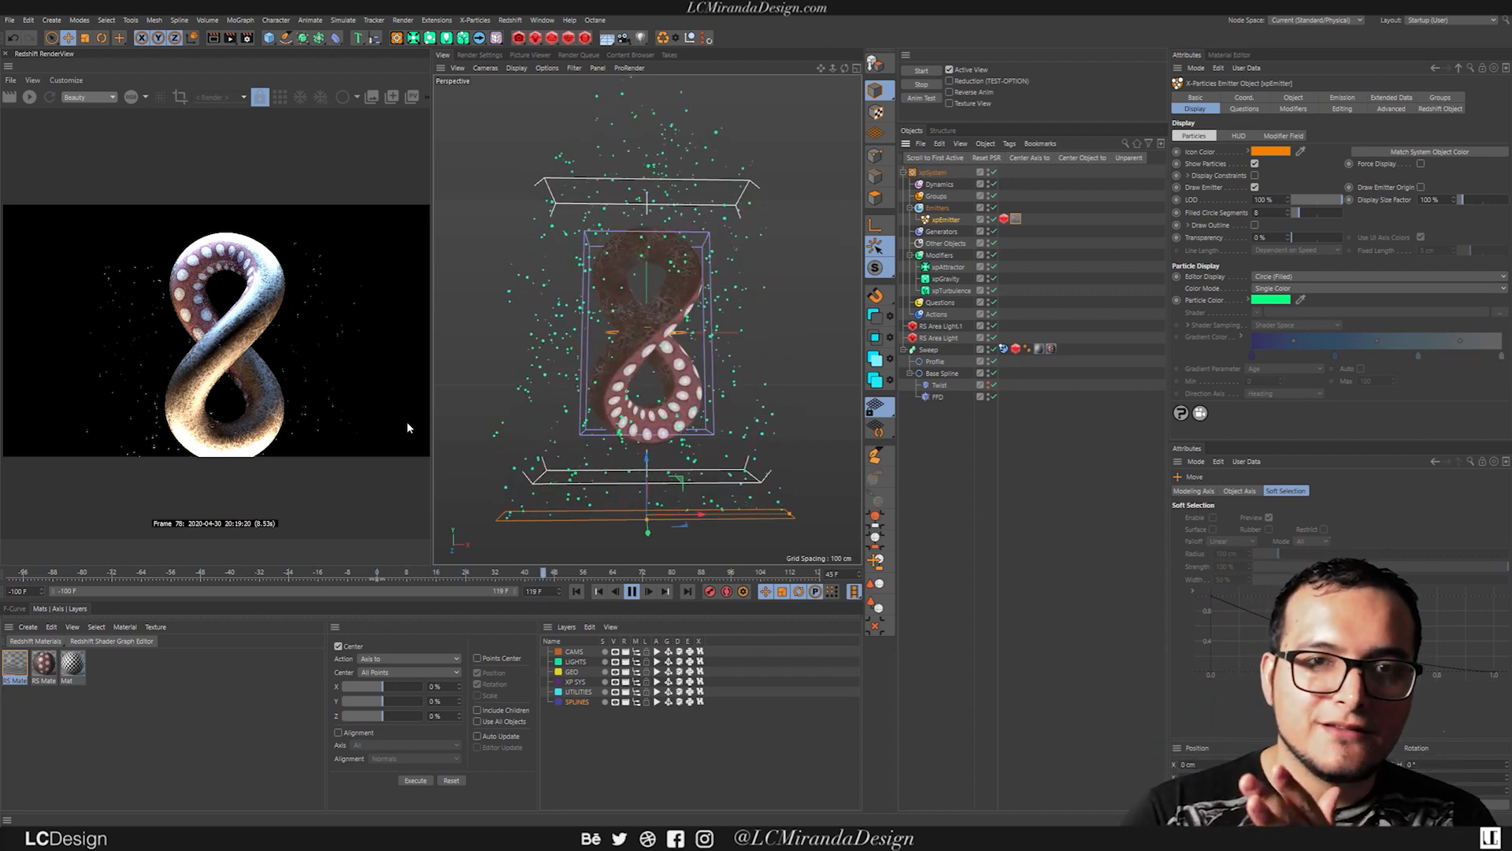
left_click(632, 591)
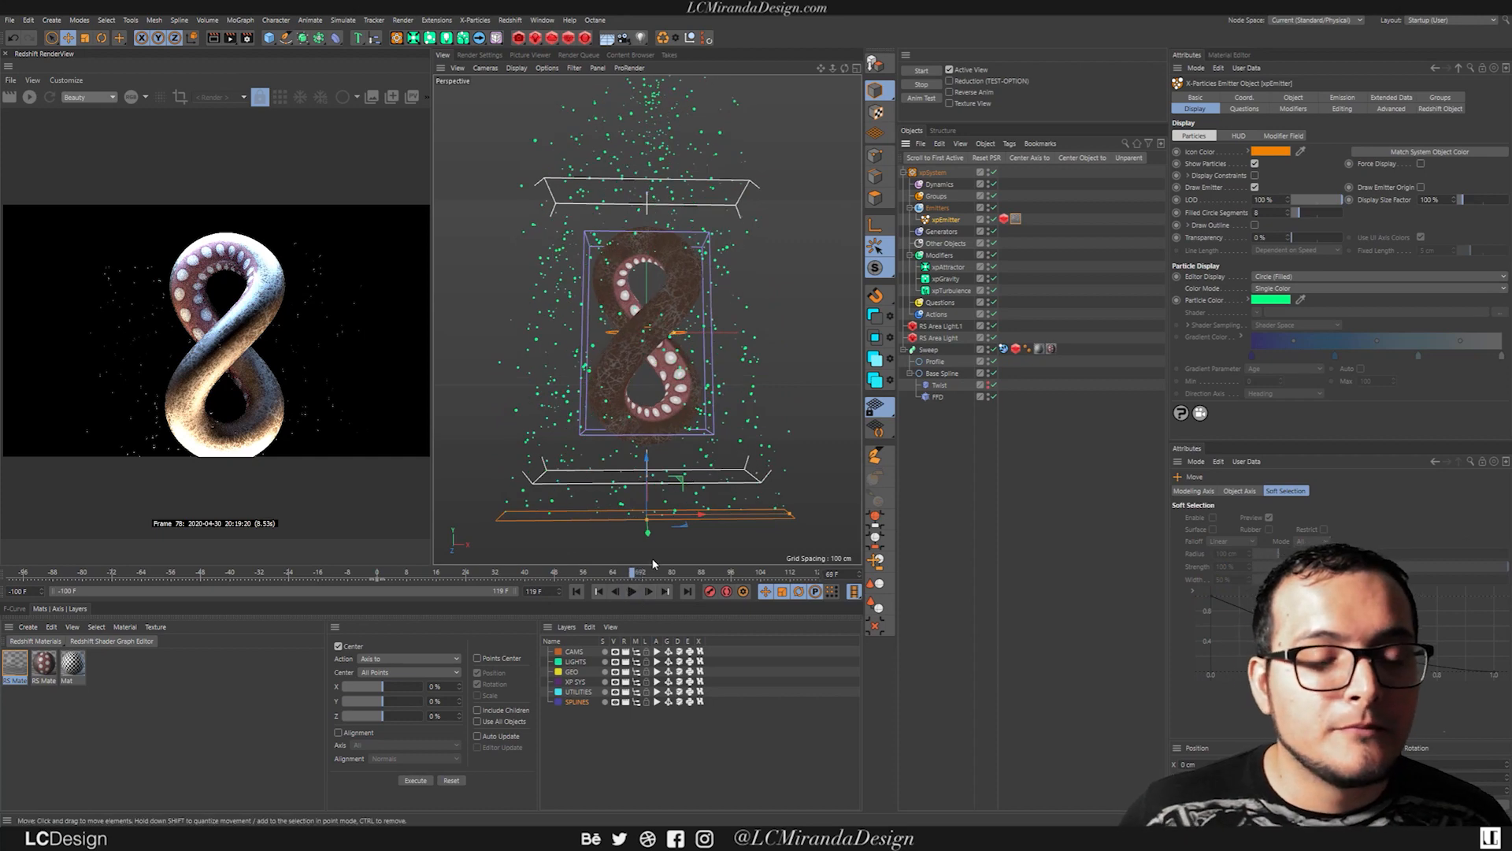
left_click(631, 591)
left_click(631, 591)
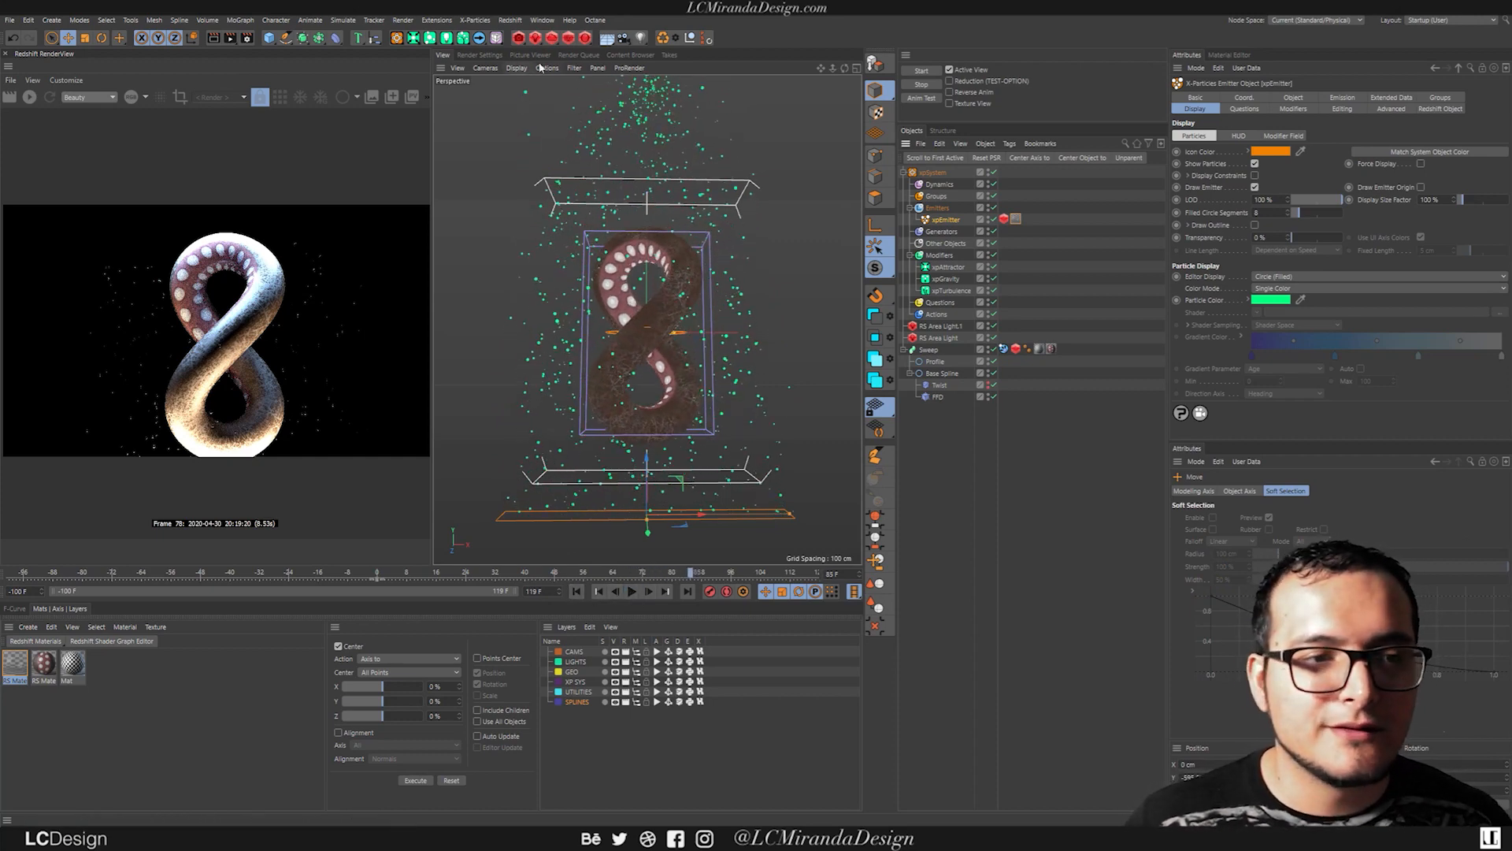
Step: Add a Redshift camera at the current view and play the simulation to frame 119 while viewing the scene from outside it
left_click(518, 37)
middle_click_drag(650, 132, 654, 253, "alt")
left_click_drag(654, 254, 712, 282, "alt")
left_click(634, 592)
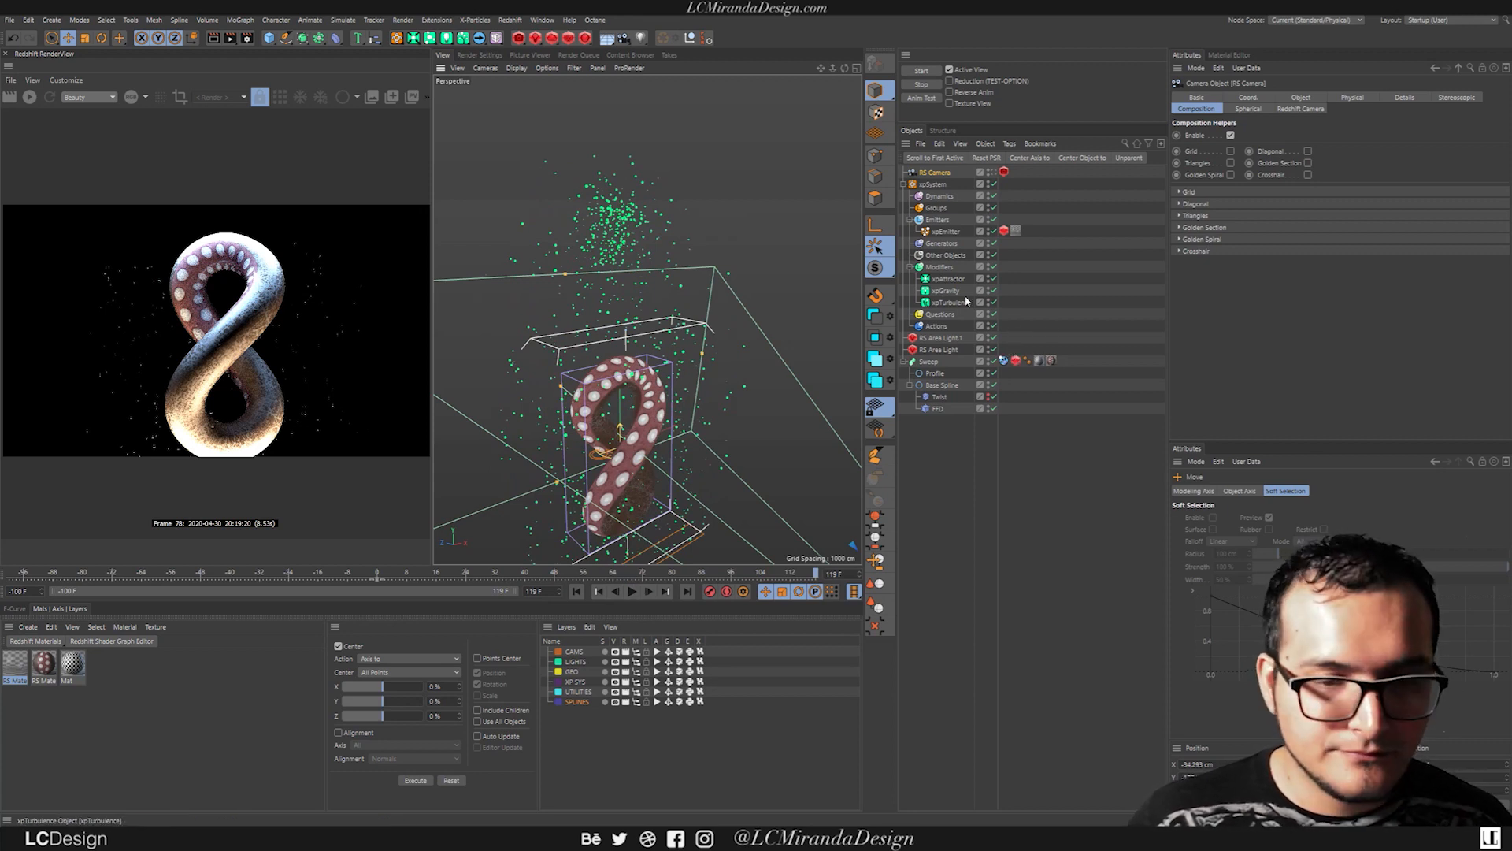
Step: Add an xpKill modifier and place it inside the xpSystem's Modifiers group
left_click(941, 268)
key("shift+c")
type("turb")
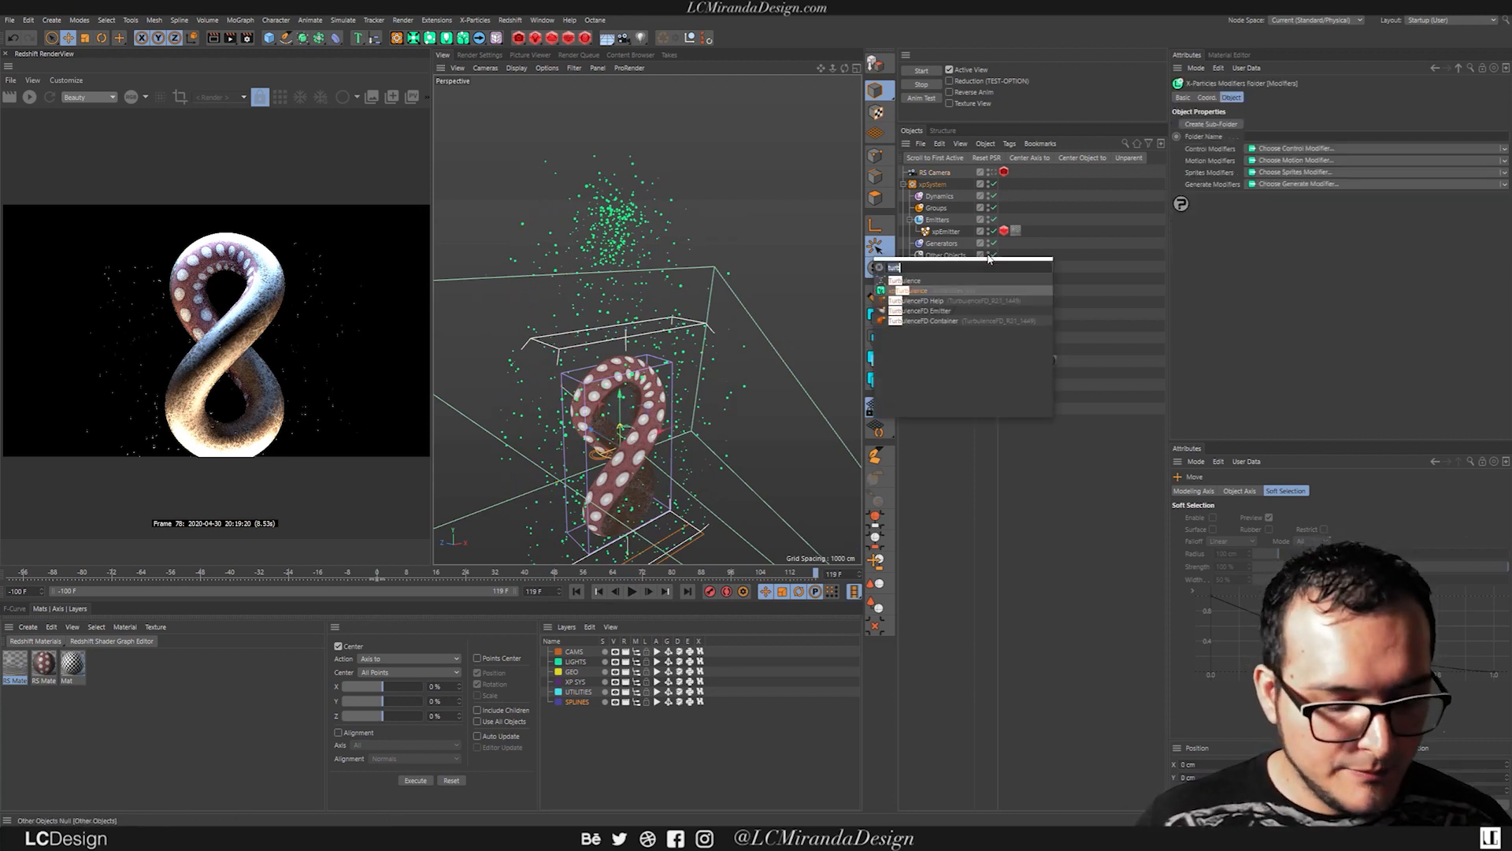
key("BackSpace")
key("BackSpace")
key("BackSpace")
key("BackSpace")
type("kill")
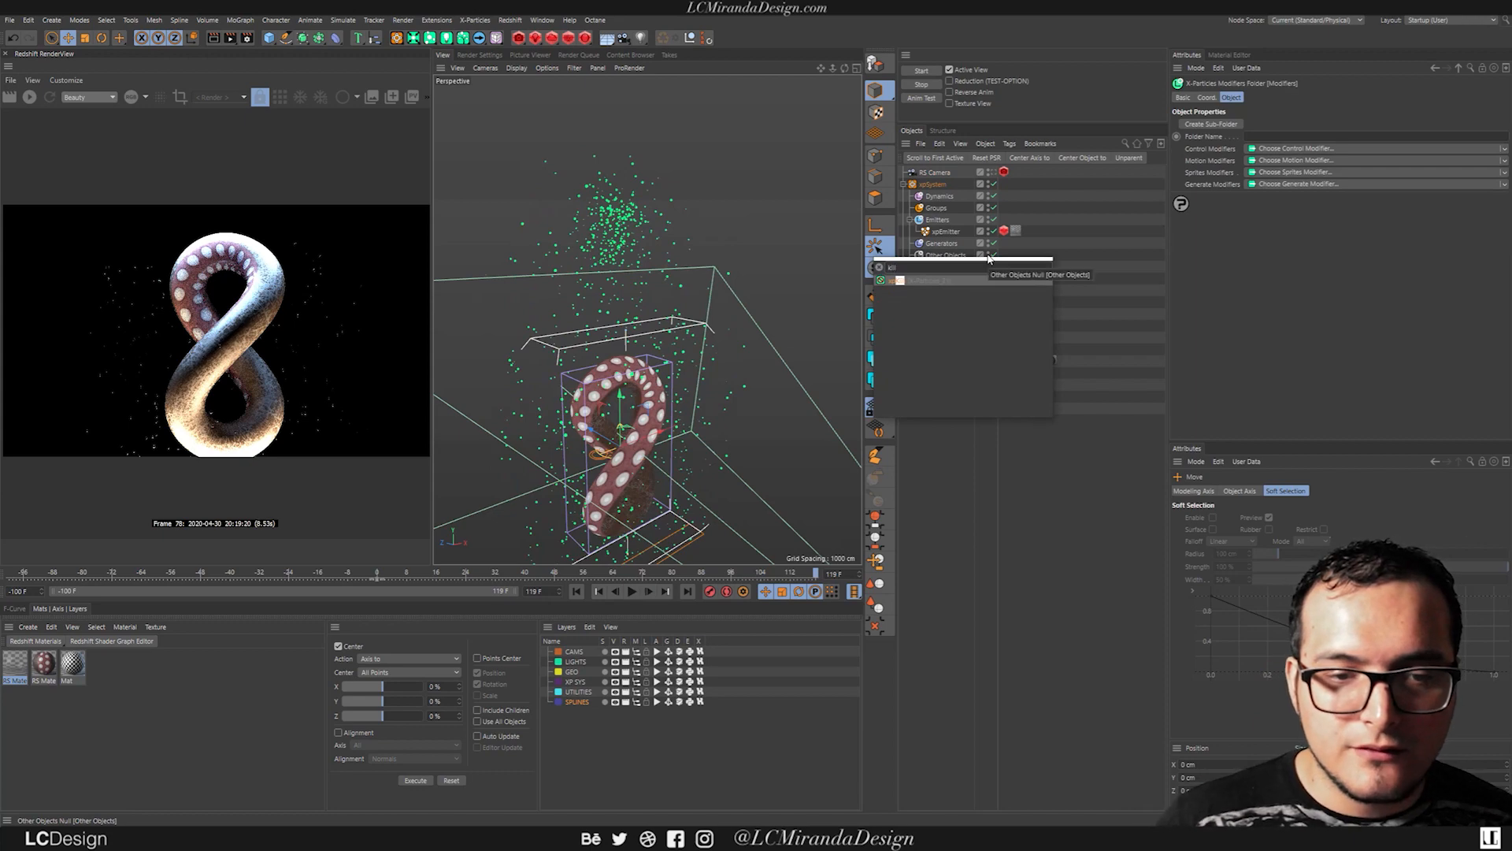
key("Return")
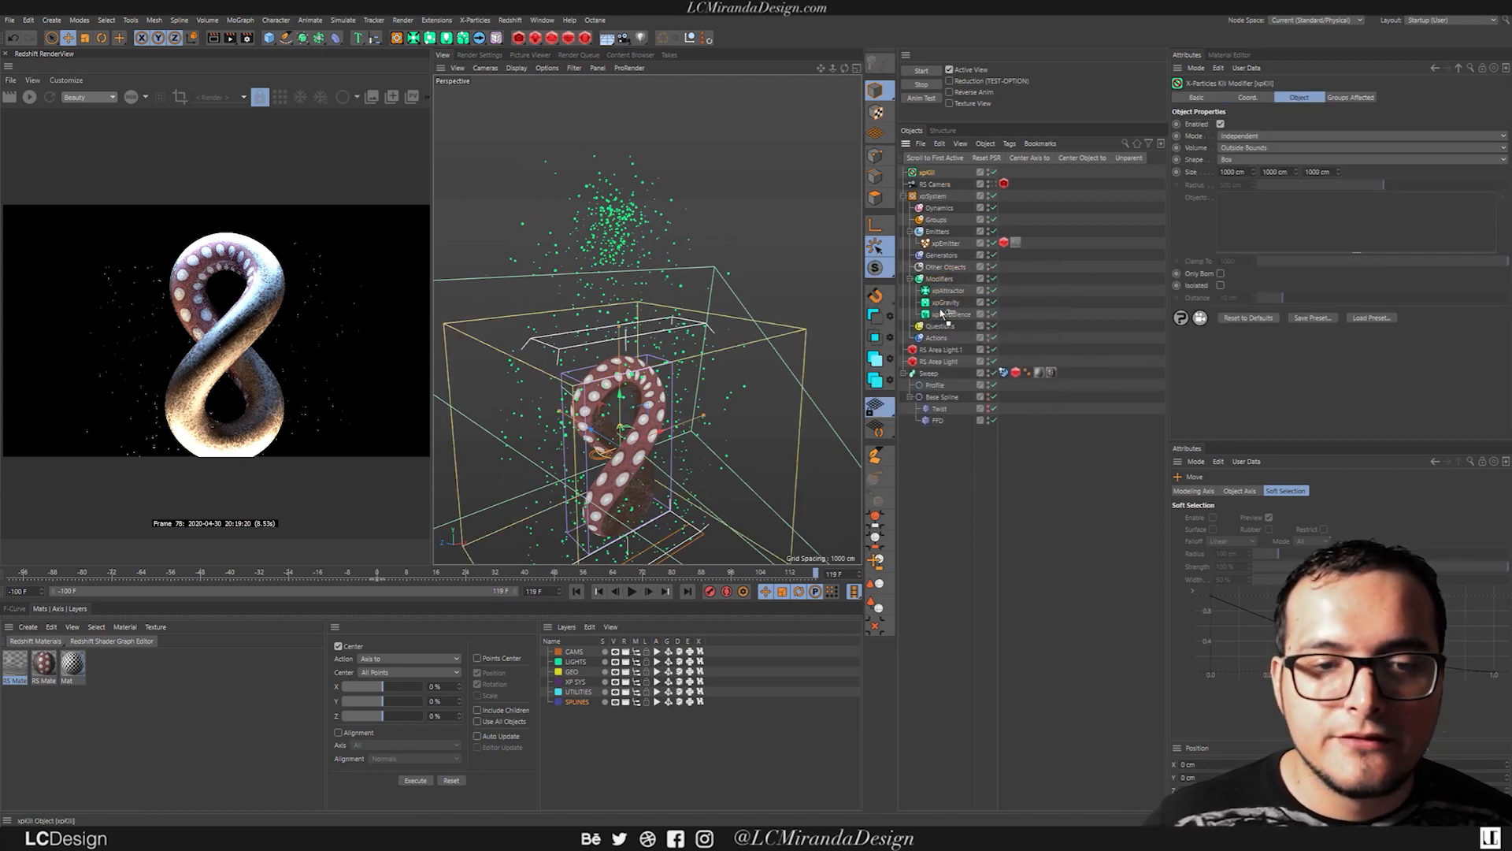
left_click_drag(939, 284, 939, 282)
Step: Move the xpKill box up above the tentacle, to a Y position of about 1206 cm
scroll(632, 370, "down", 3)
left_click_drag(623, 409, 682, 79, "alt")
left_click_drag(651, 226, 700, 223, "alt")
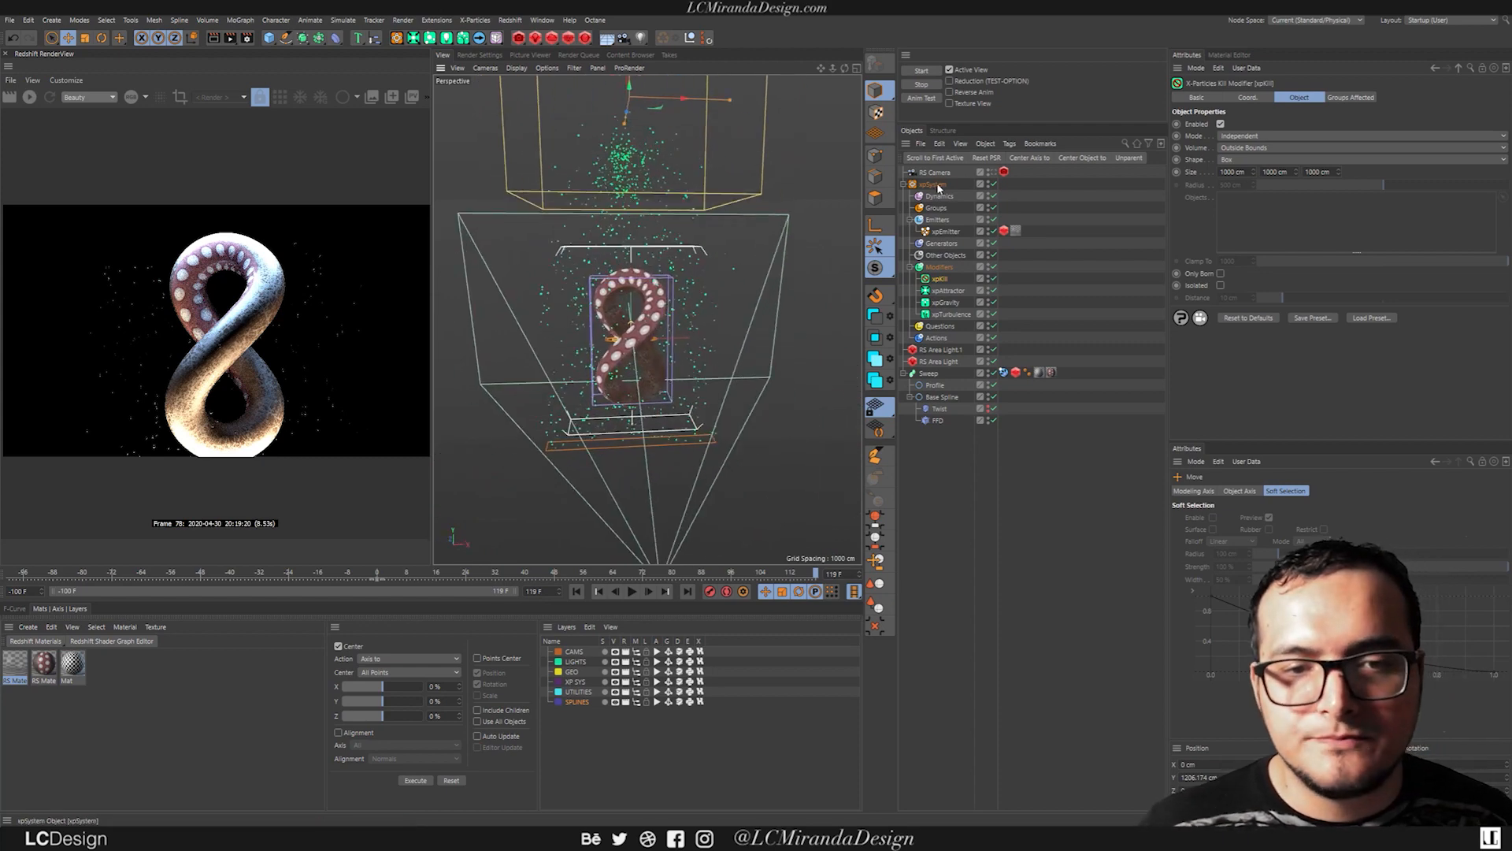
Step: Look through the RS Camera and set the xpKill Volume to Inside Bounds
left_click(991, 172)
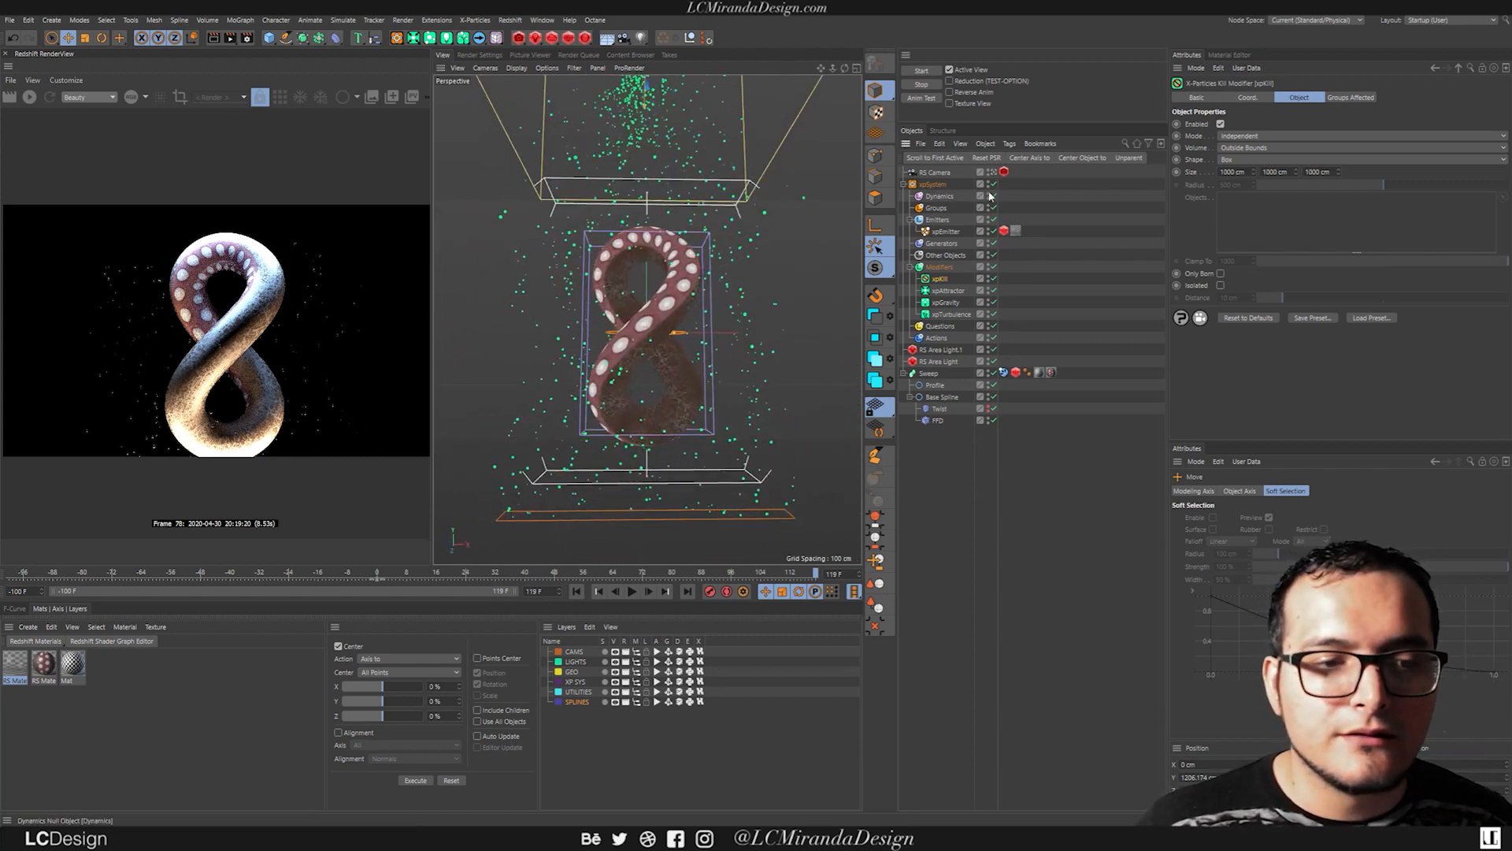
left_click(1268, 148)
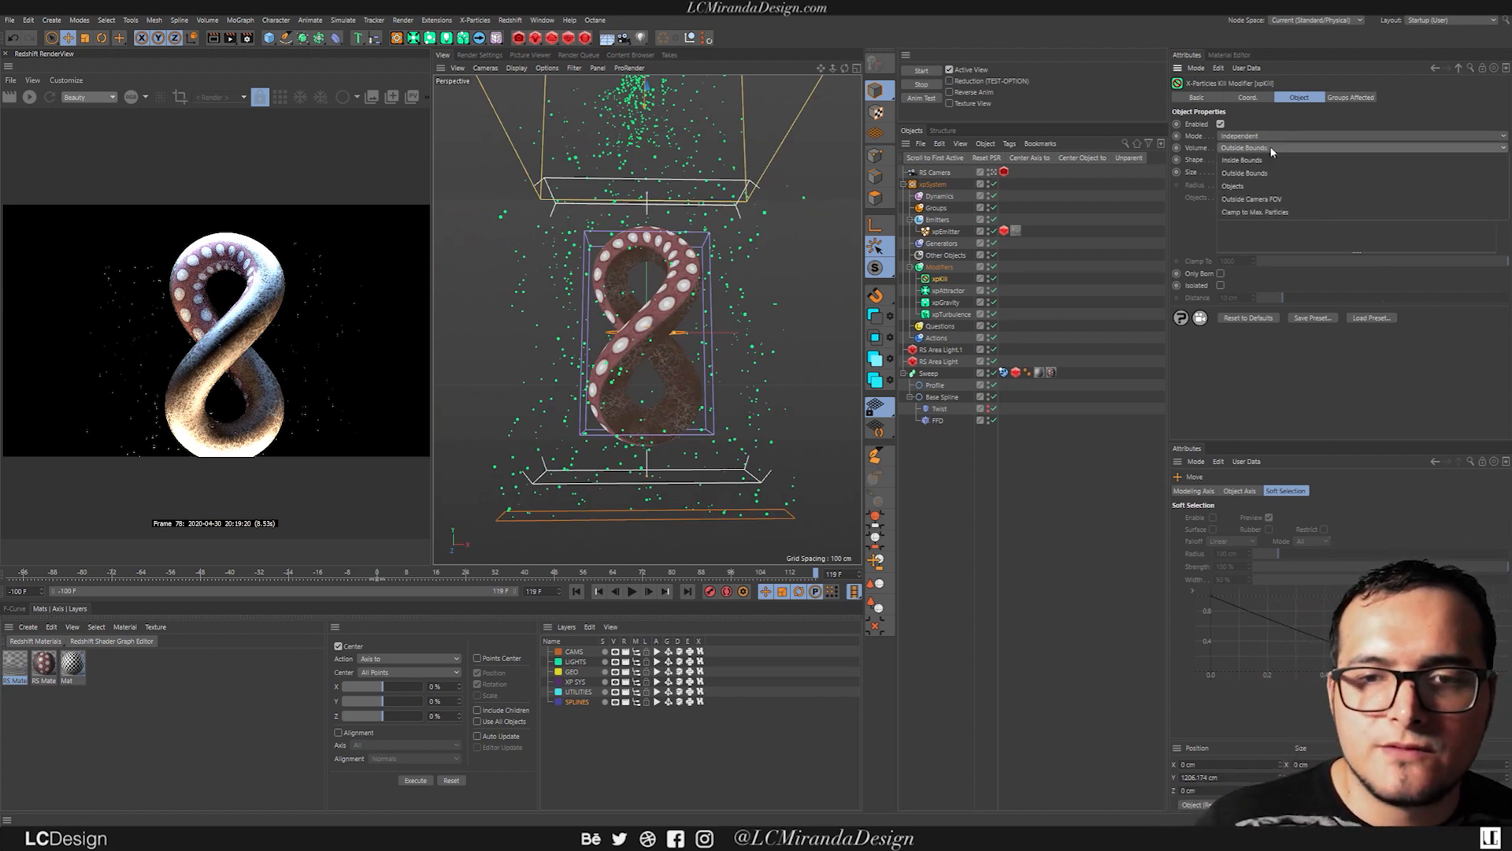
left_click(1261, 145)
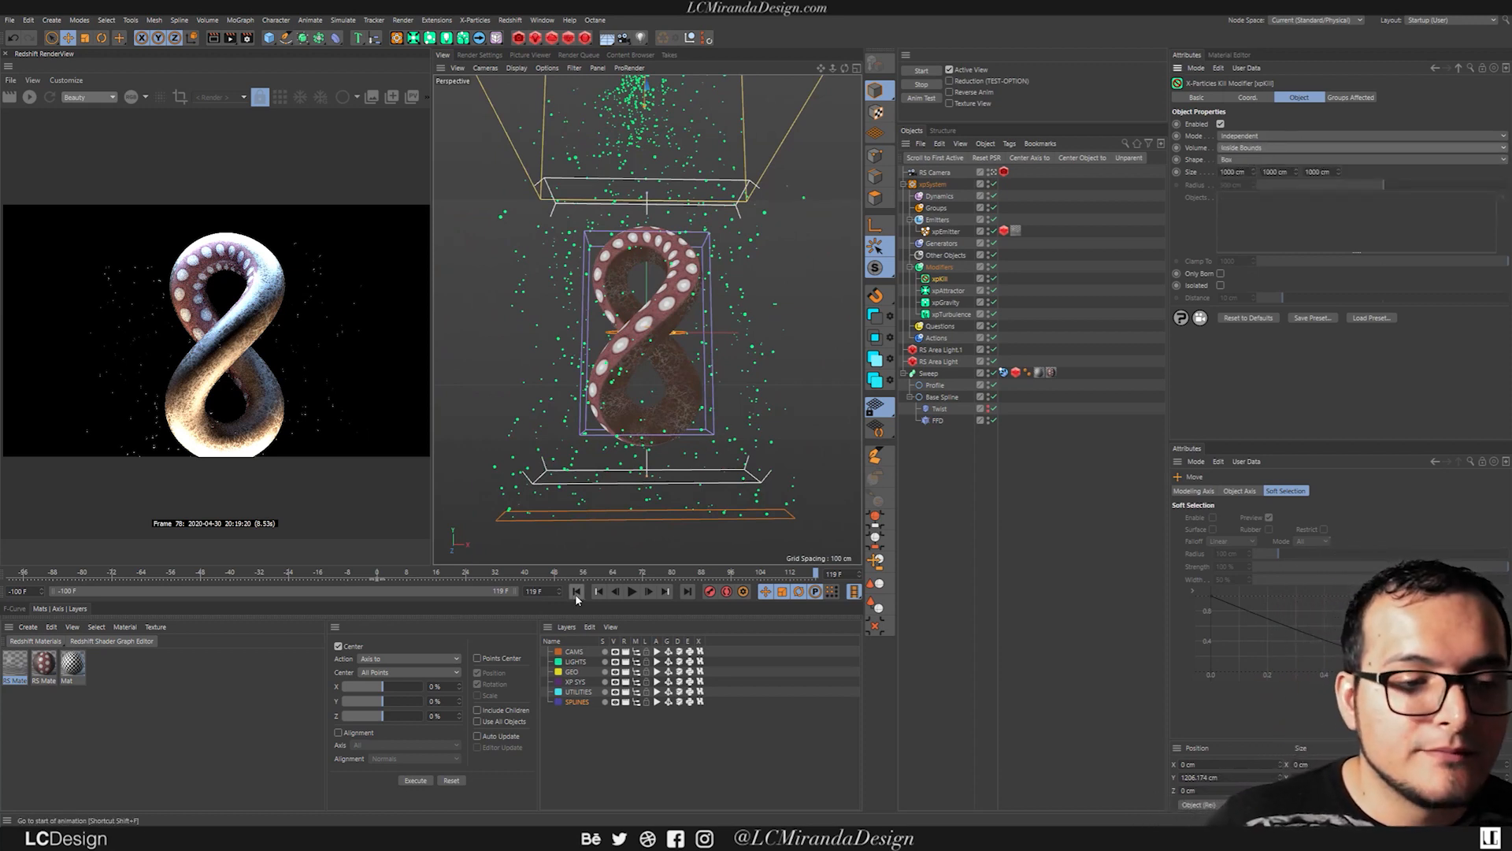
Step: Play the simulation to frame 97 to check how the kill box removes particles above the tentacle
left_click(632, 591)
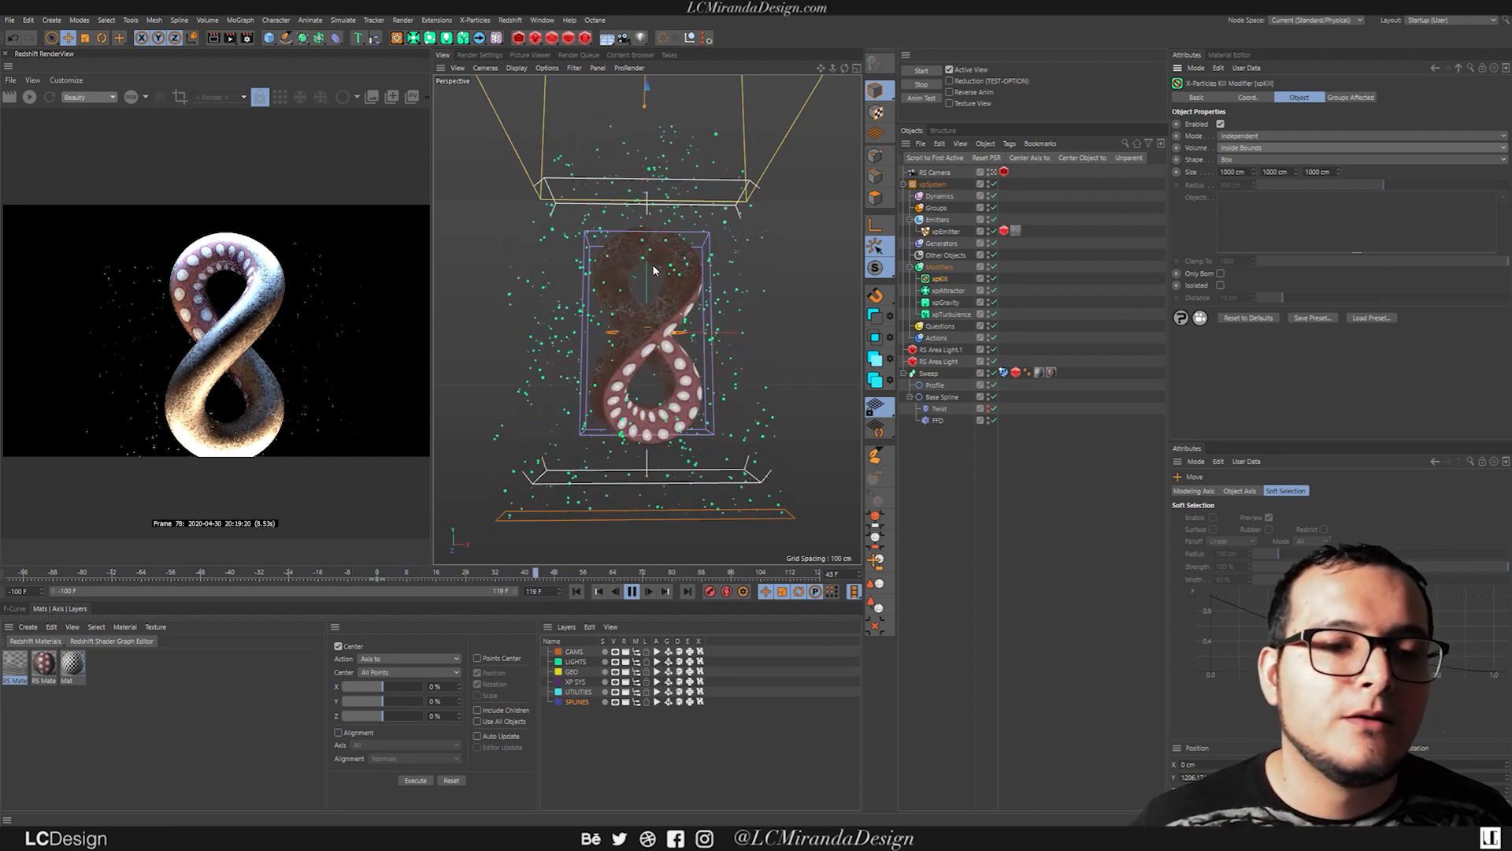
left_click(637, 593)
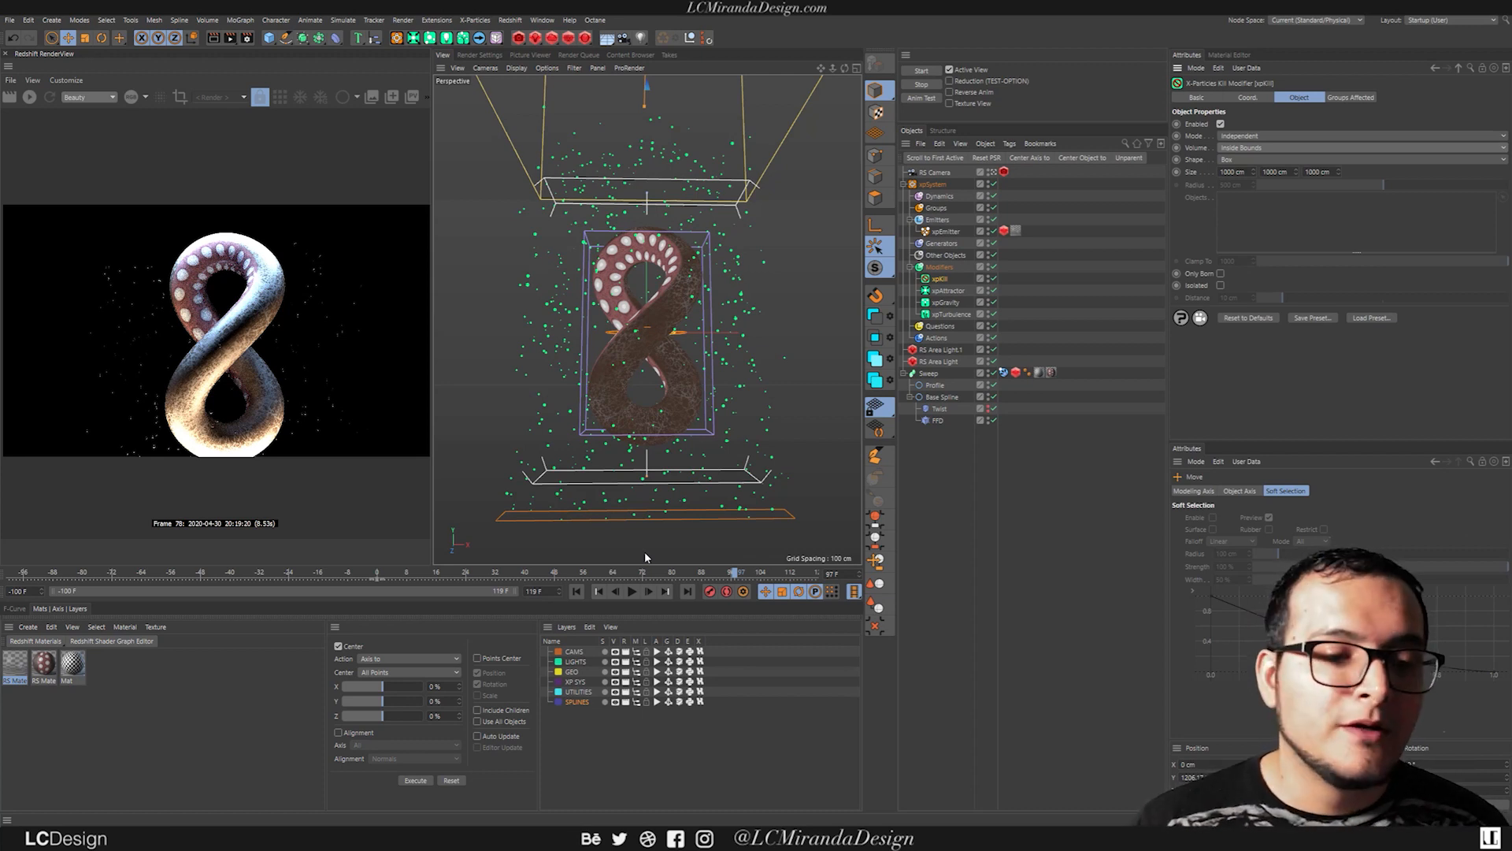
middle_click_drag(668, 364, 669, 348, "alt")
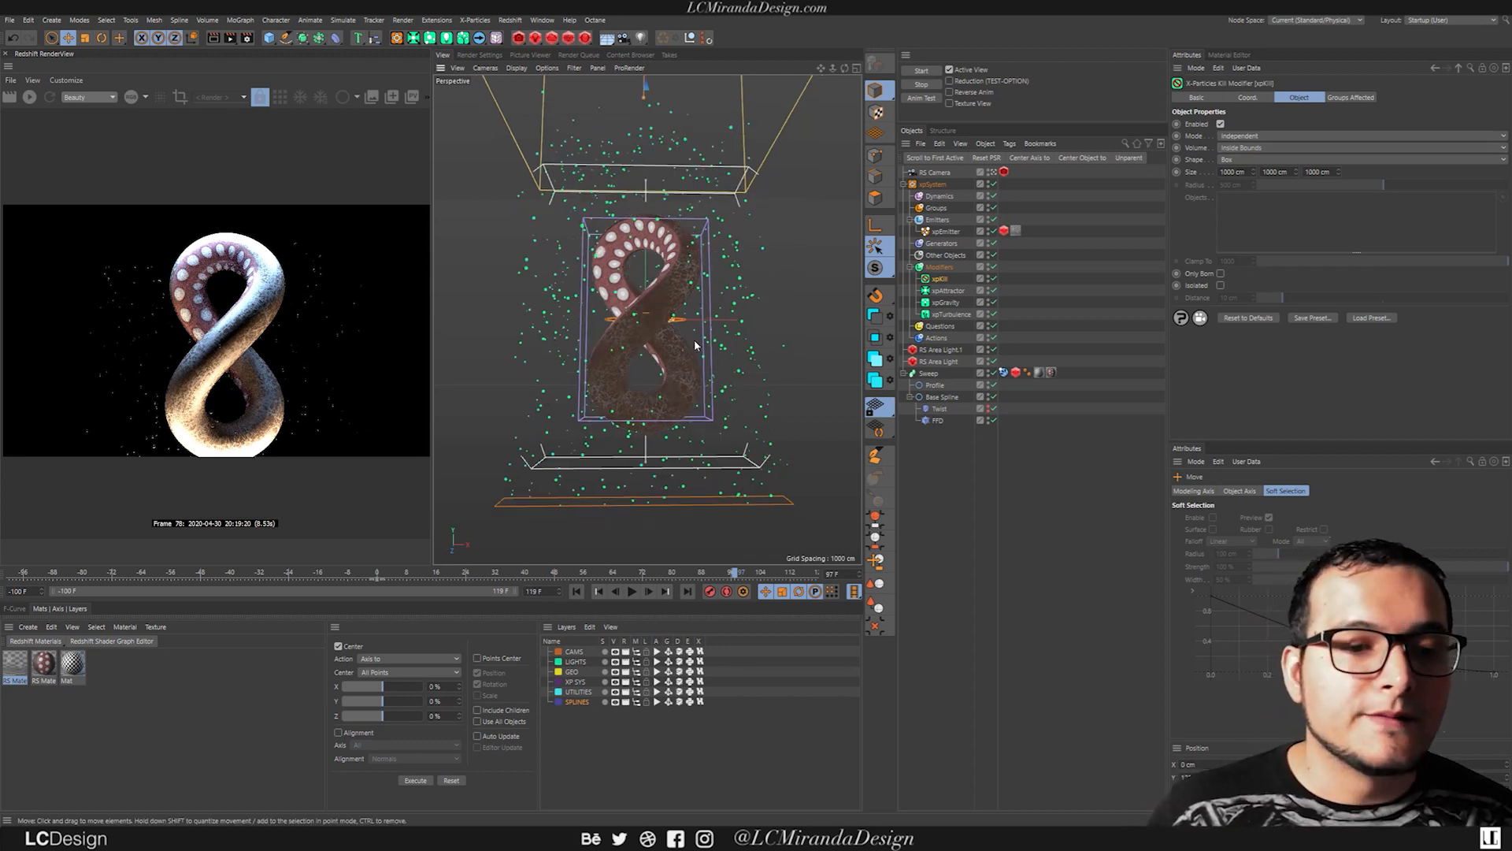
left_click_drag(627, 342, 628, 346, "alt")
middle_click_drag(627, 346, 623, 336, "alt")
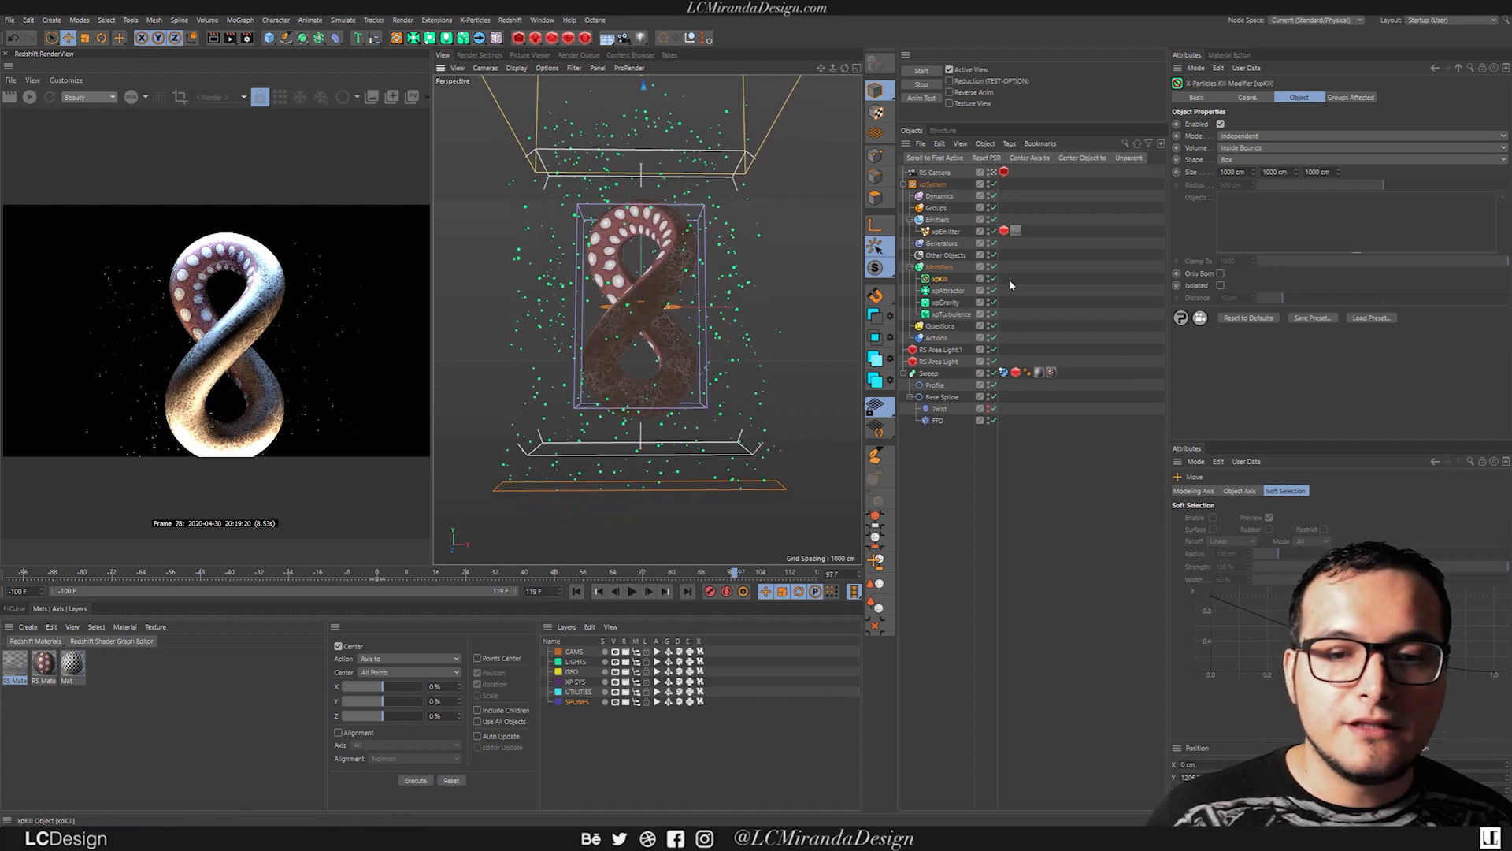
Step: Start the live Redshift render and enable the Geometry Override in the Sweep's Redshift Object tag for tessellation and displacement
left_click(30, 98)
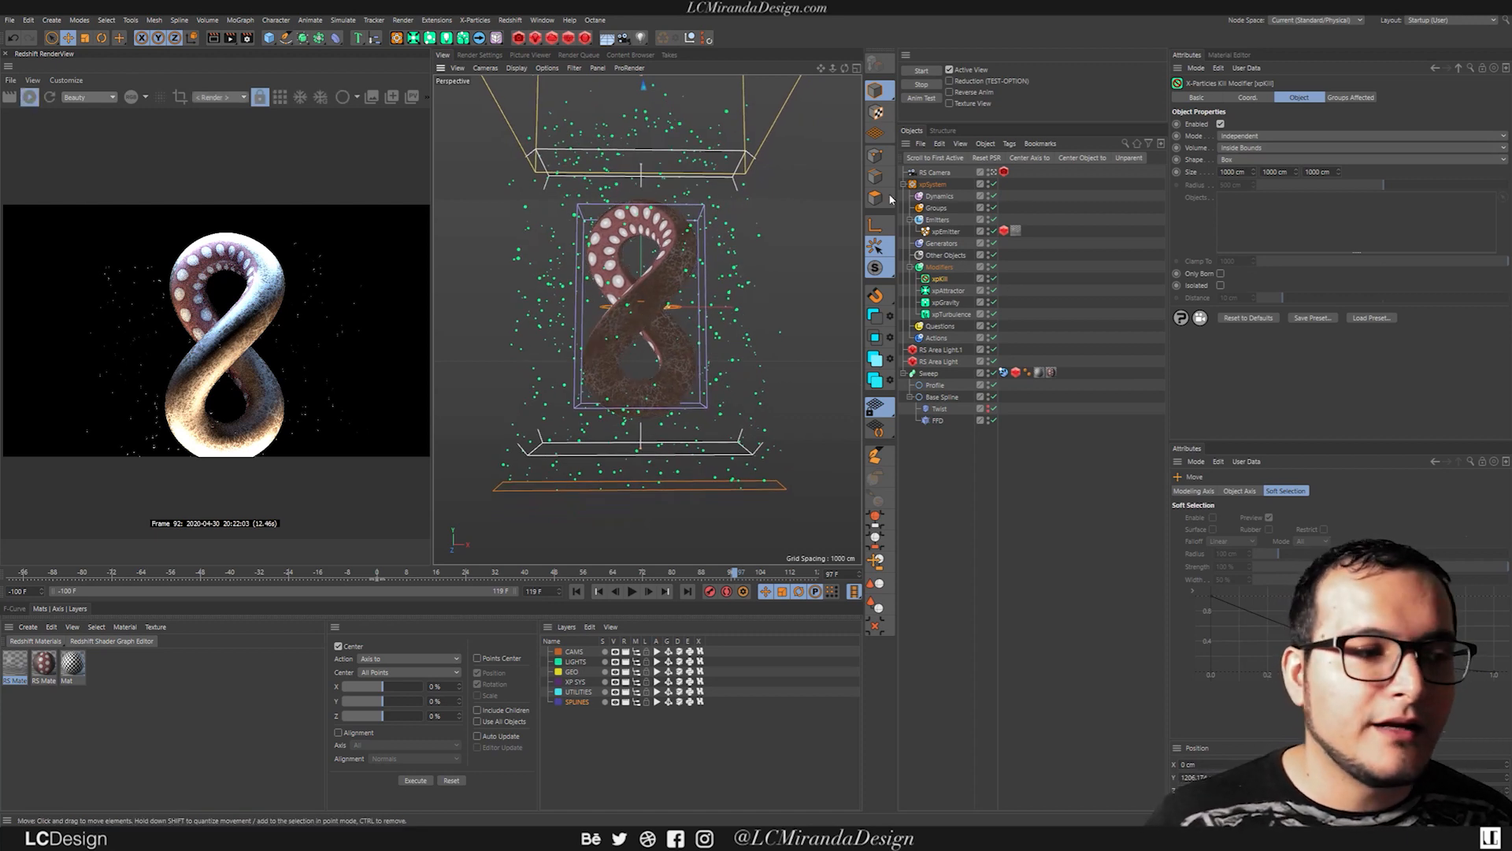
left_click(1004, 230)
left_click(1229, 97)
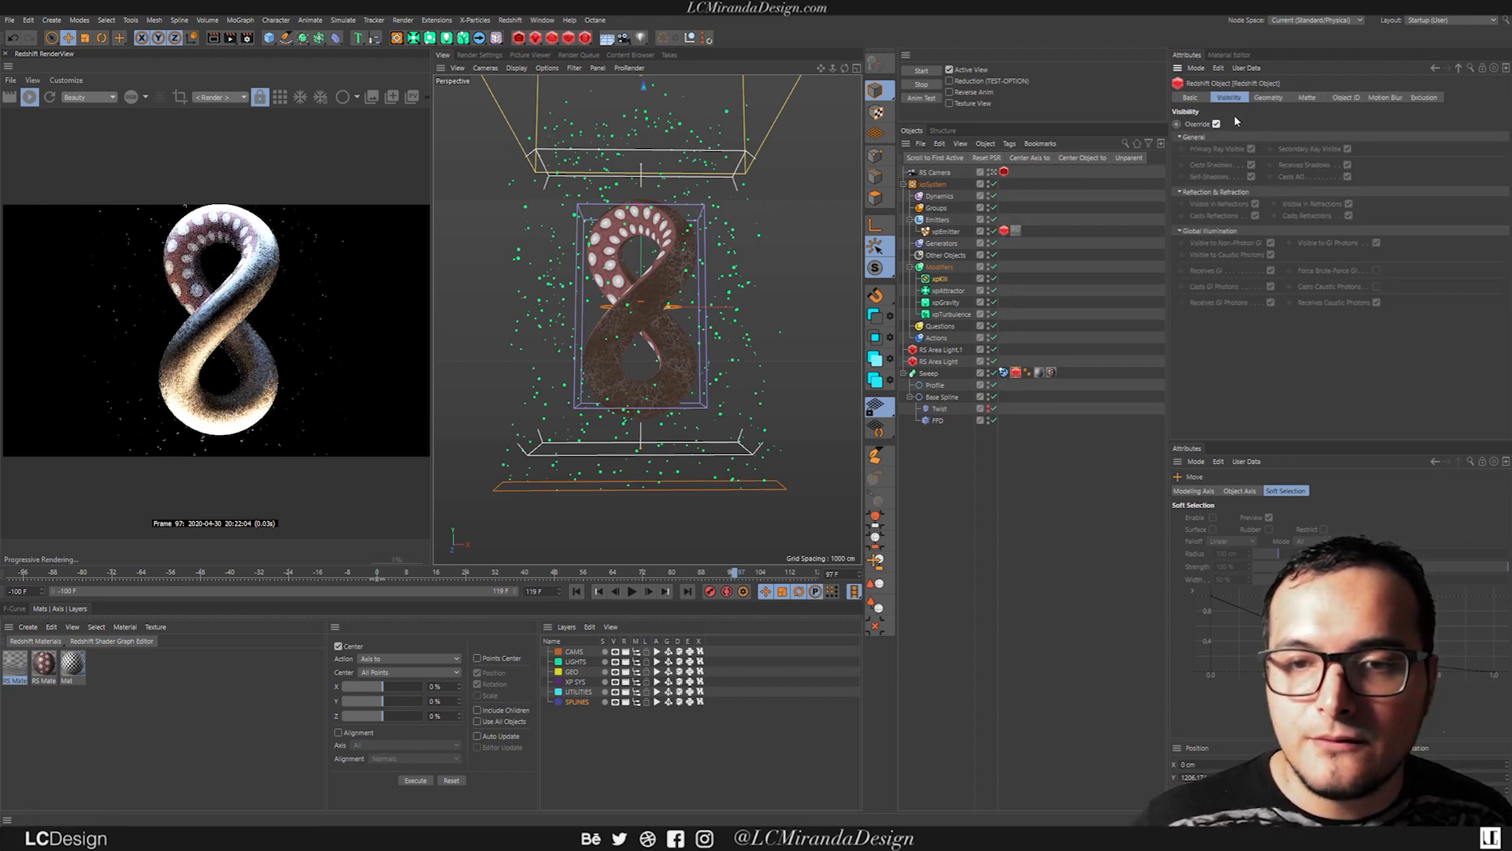
left_click(1268, 97)
left_click(1216, 124)
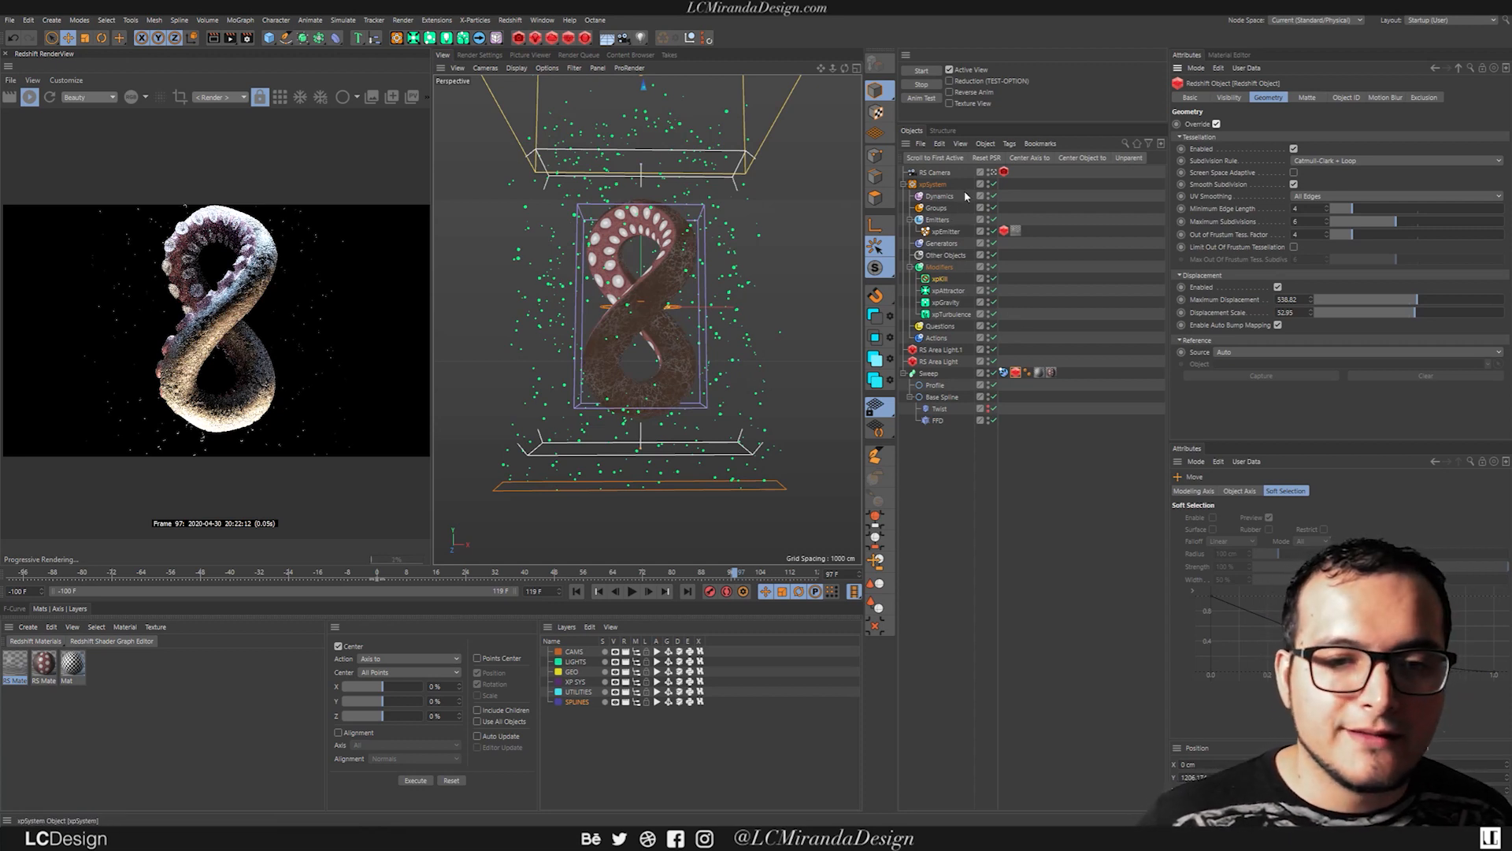
Step: Lower the Exposure of RS Area Light.1 to about -2.832 and of RS Area Light to about -5.074
left_click(950, 351)
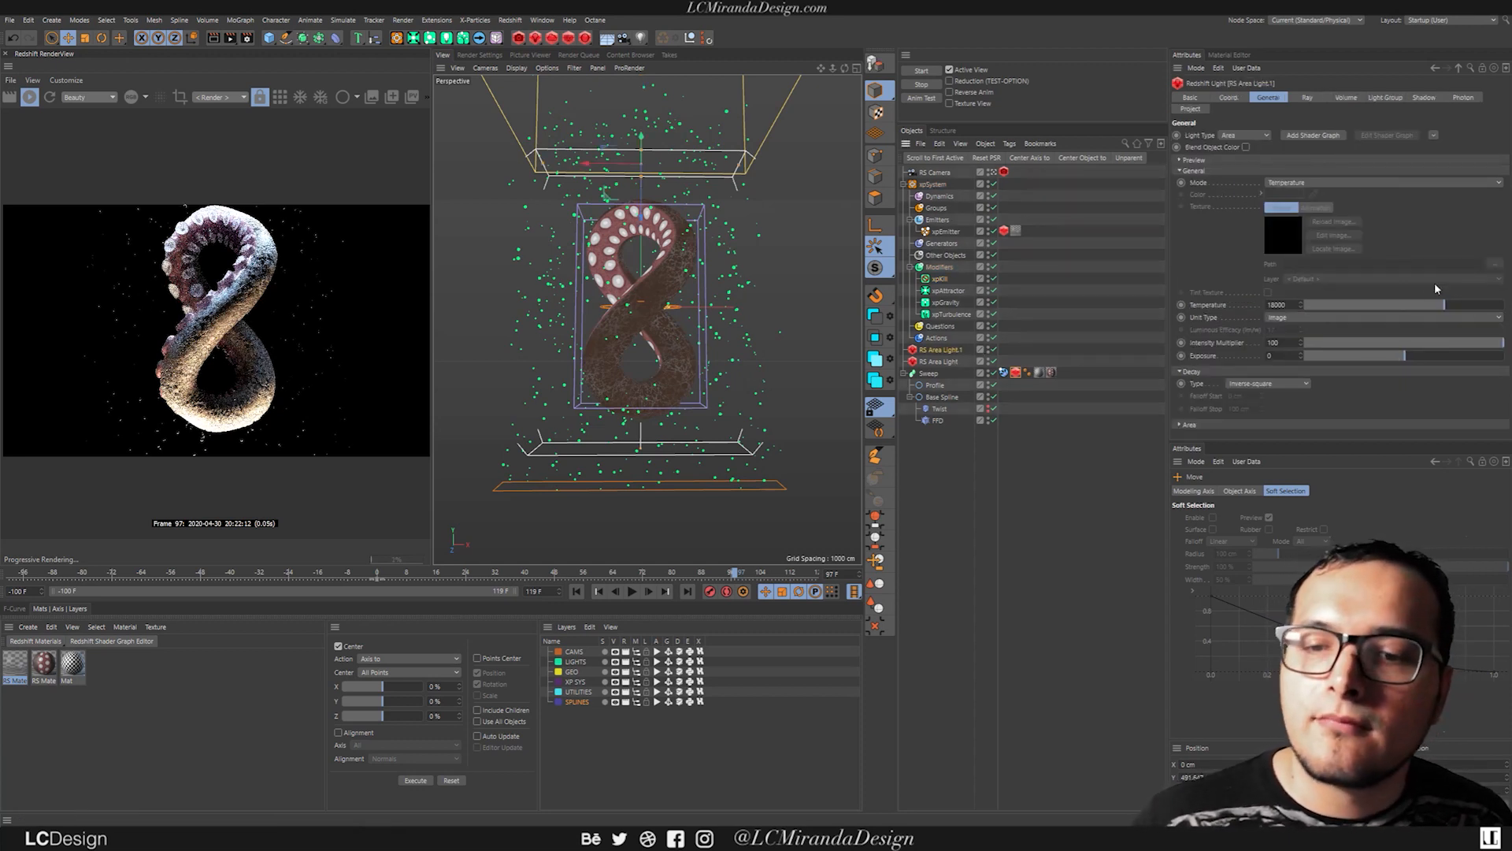
left_click_drag(1406, 357, 1377, 361)
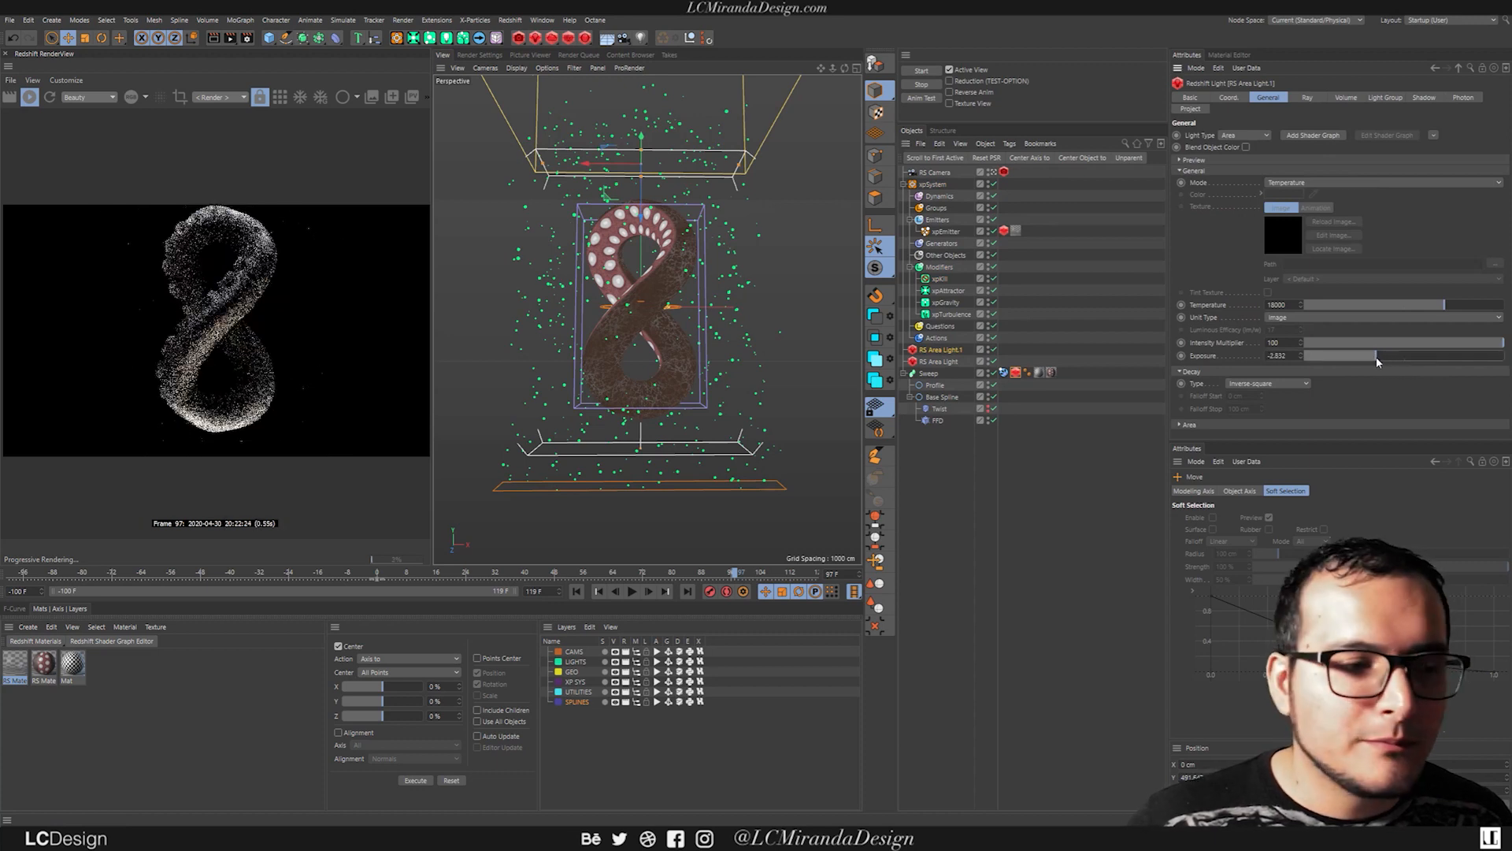
left_click(948, 362)
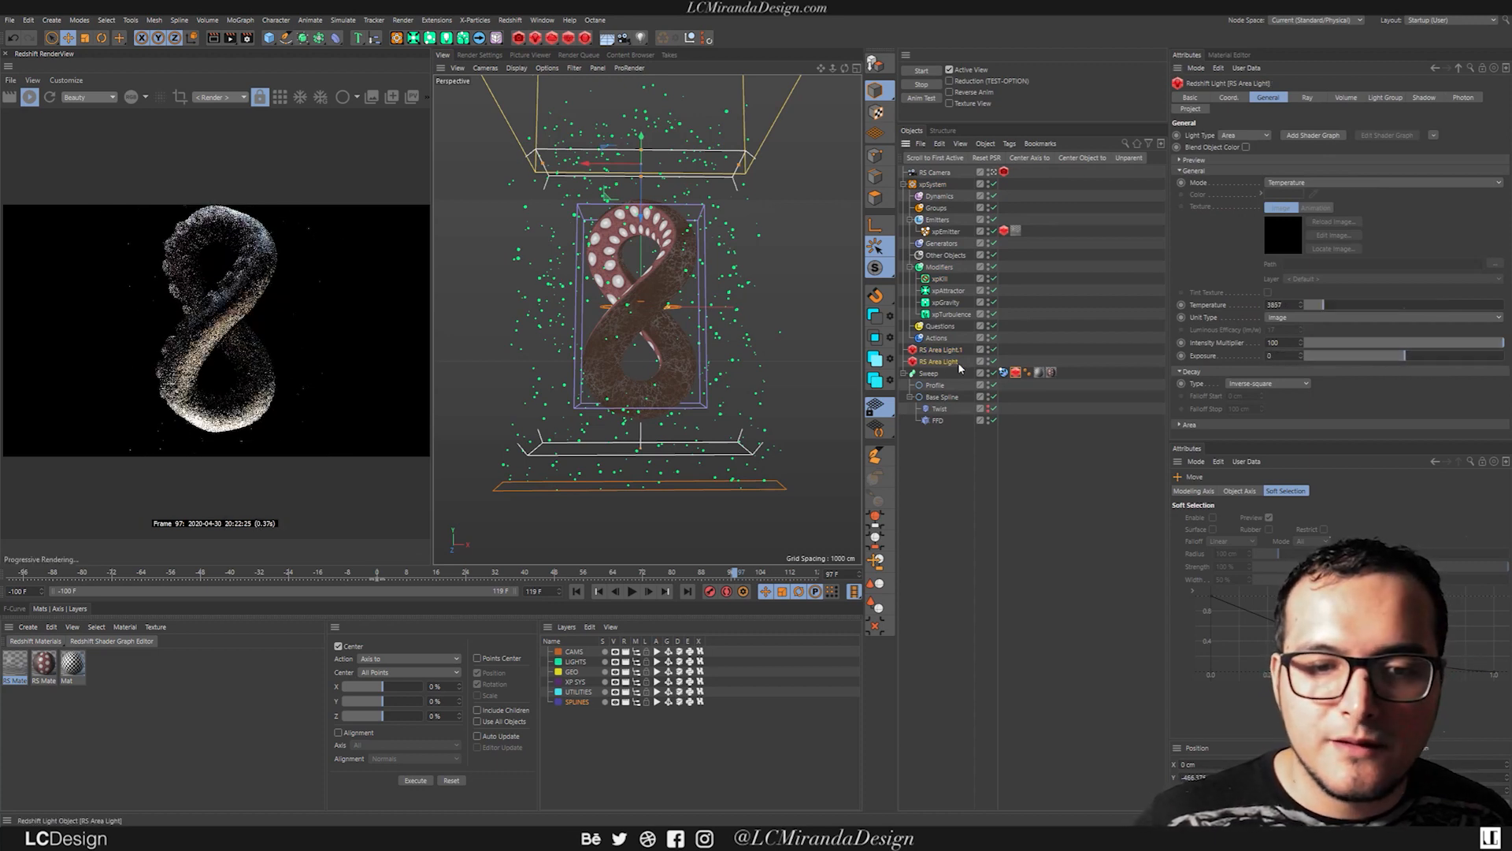
mouse_move(1375, 356)
left_mouse_down()
mouse_move(1331, 356)
mouse_move(1355, 356)
left_mouse_up()
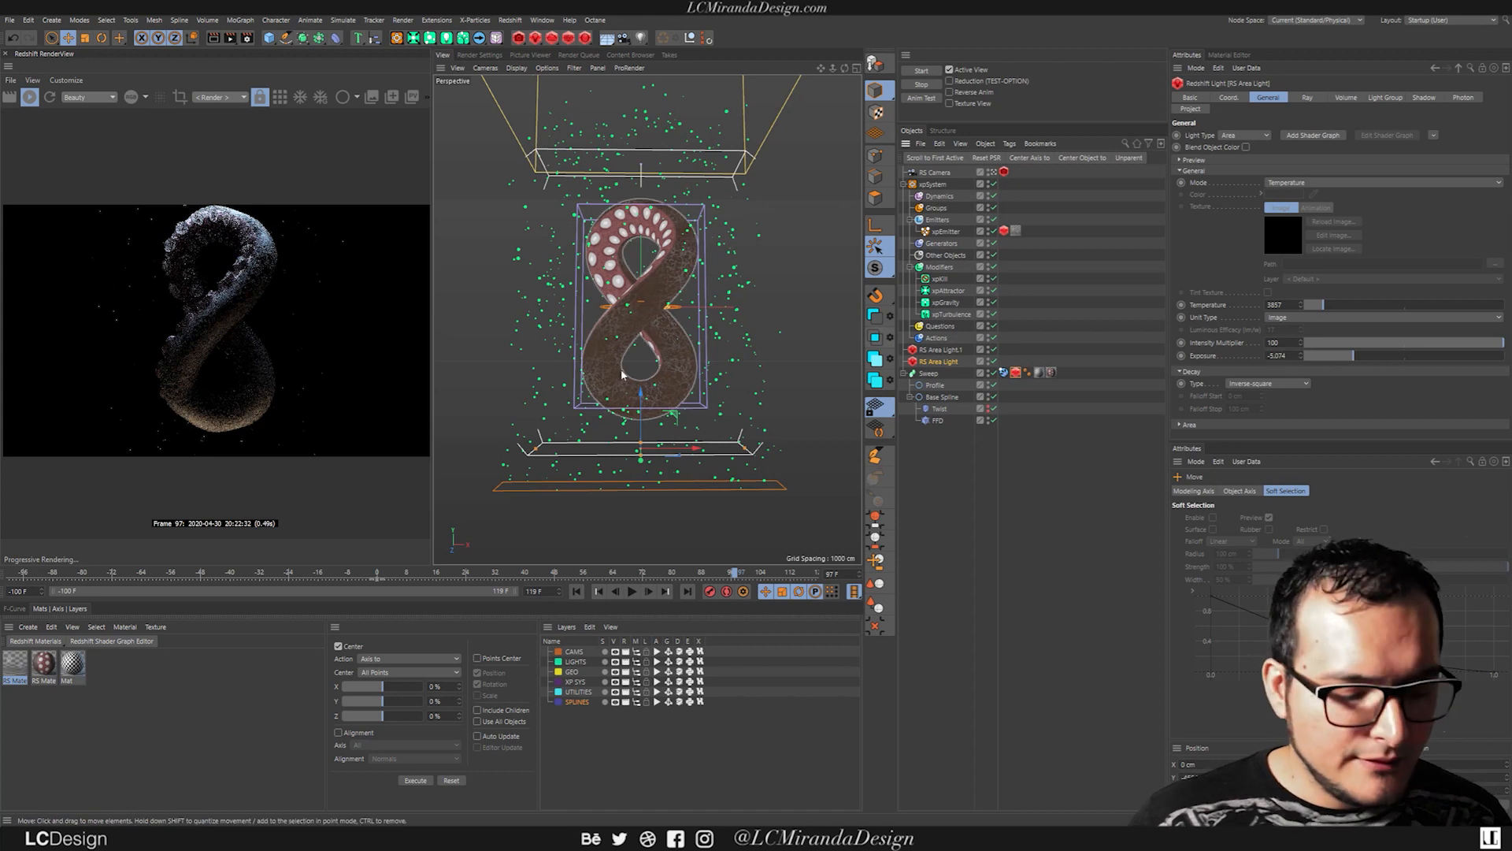
Step: Duplicate RS Area Light, stand the copy upright and taller beside the tentacle at X about 607 cm, and set its Exposure to about -2.478
left_click_drag(641, 403, 636, 286, "ctrl")
key("r")
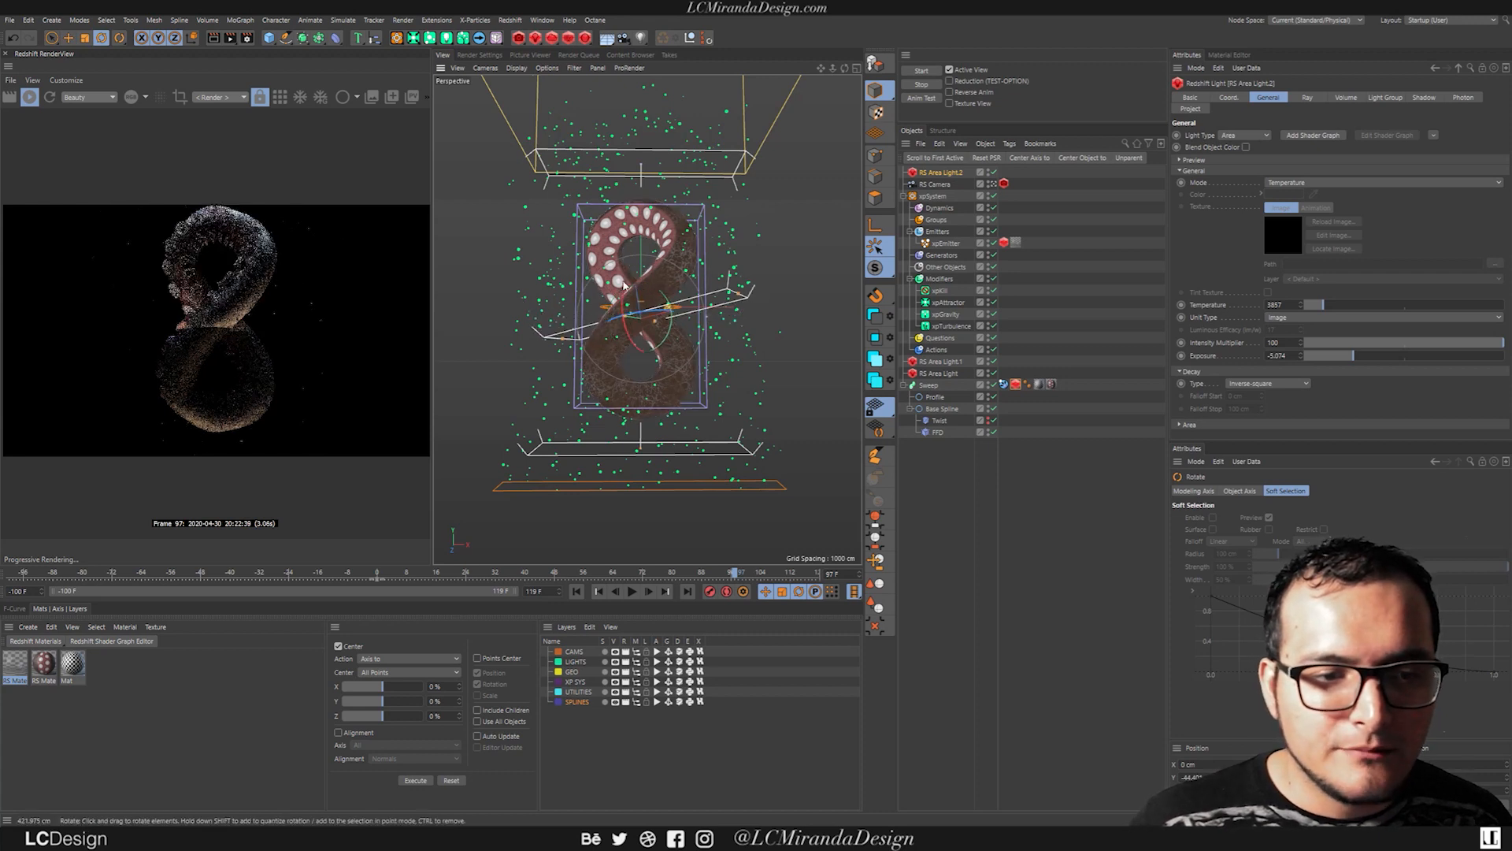
left_click_drag(664, 300, 820, 320)
key("e")
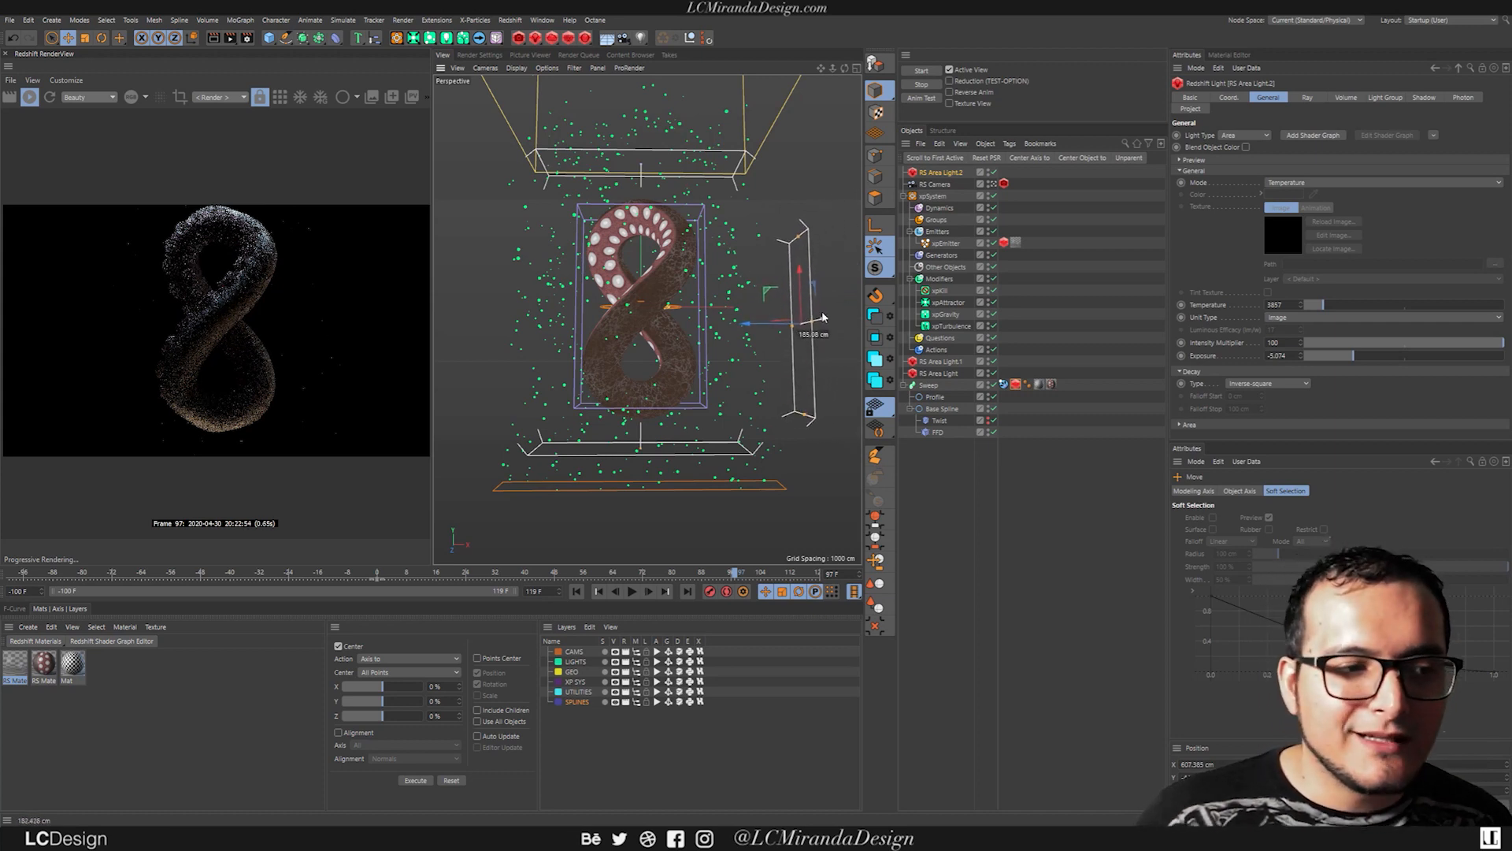
left_click_drag(795, 238, 794, 223)
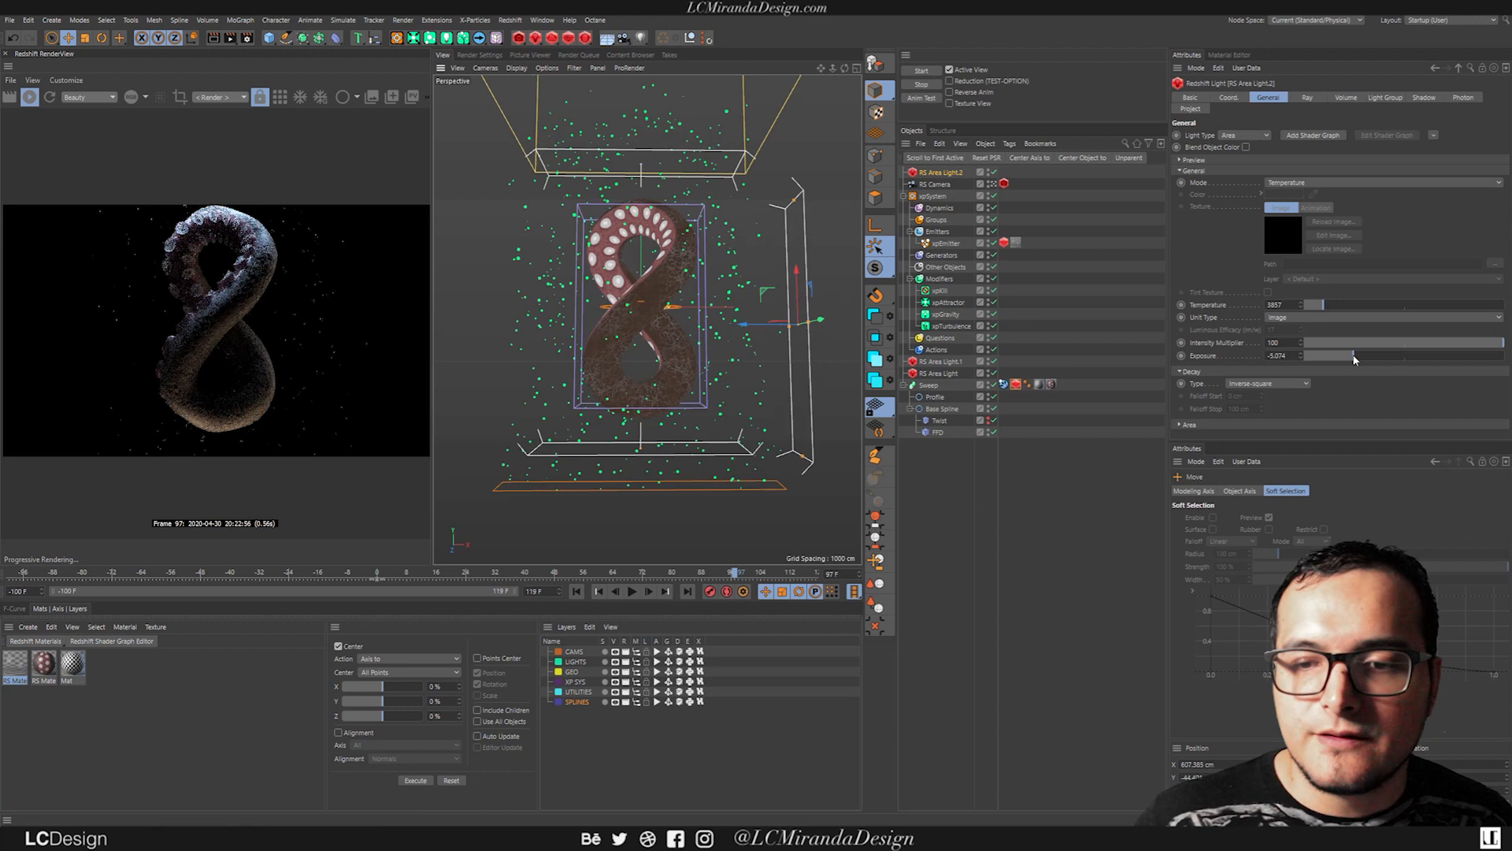
left_click_drag(1380, 358, 1383, 353)
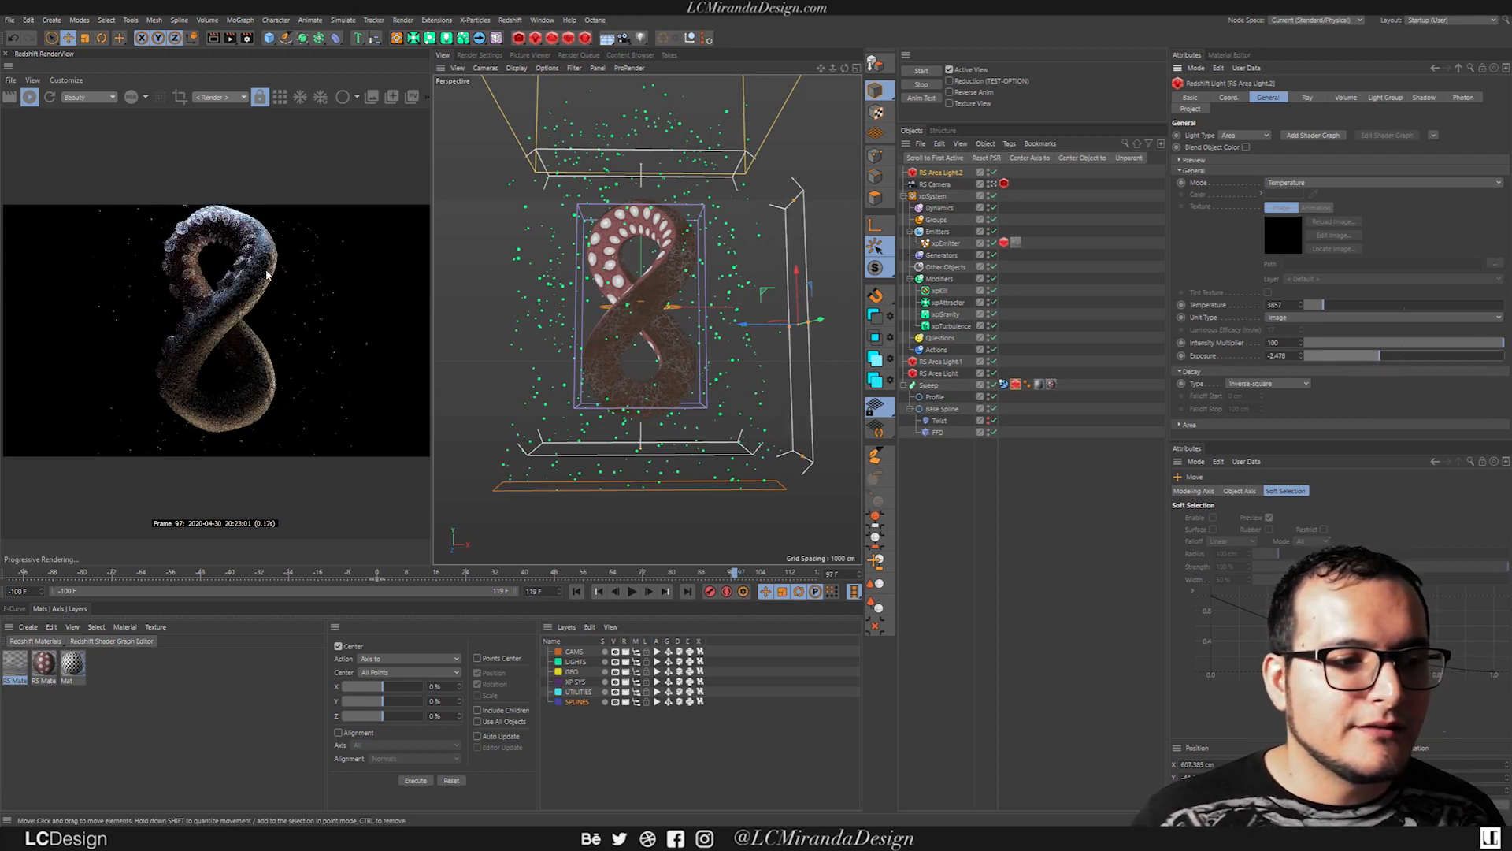
Step: Duplicate the side light to X about -542 cm, rotate it to face the tentacle, and set its Temperature to about 16087
left_click_drag(748, 333, 504, 333, "ctrl")
key("r")
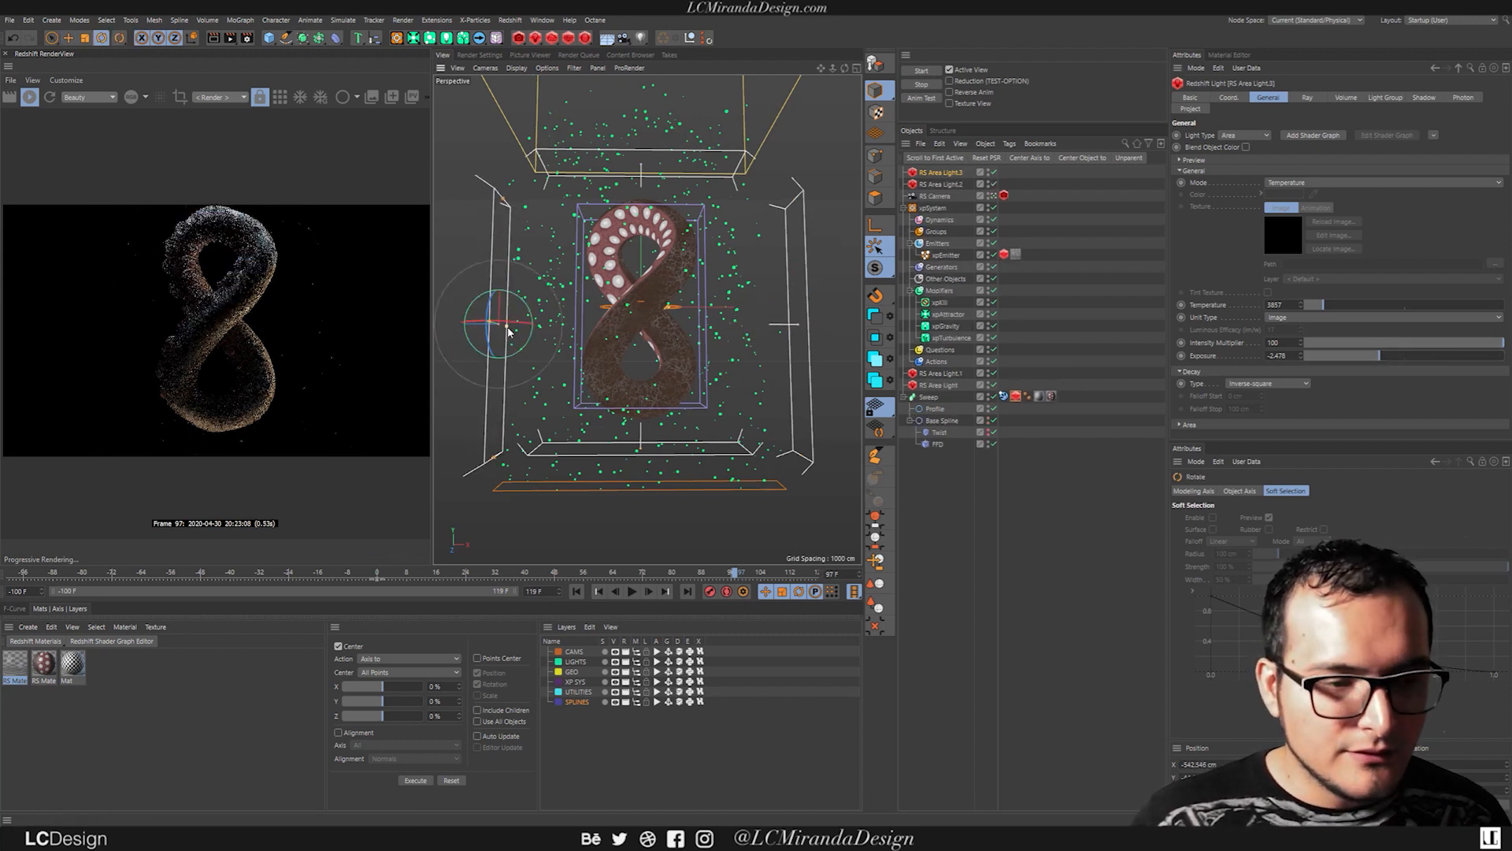
left_click_drag(510, 325, 782, 315)
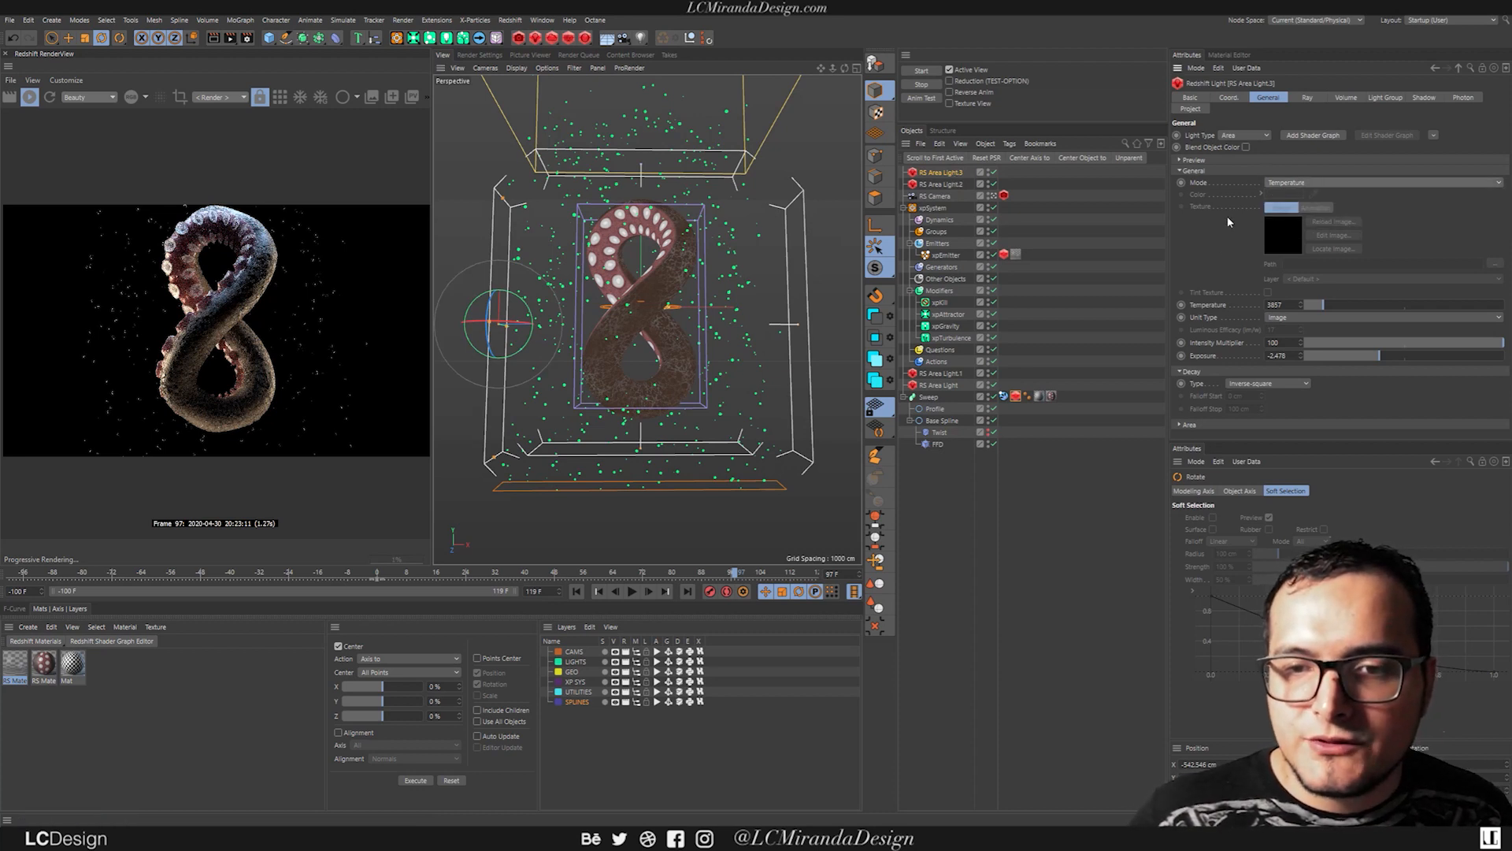
left_click(1429, 305)
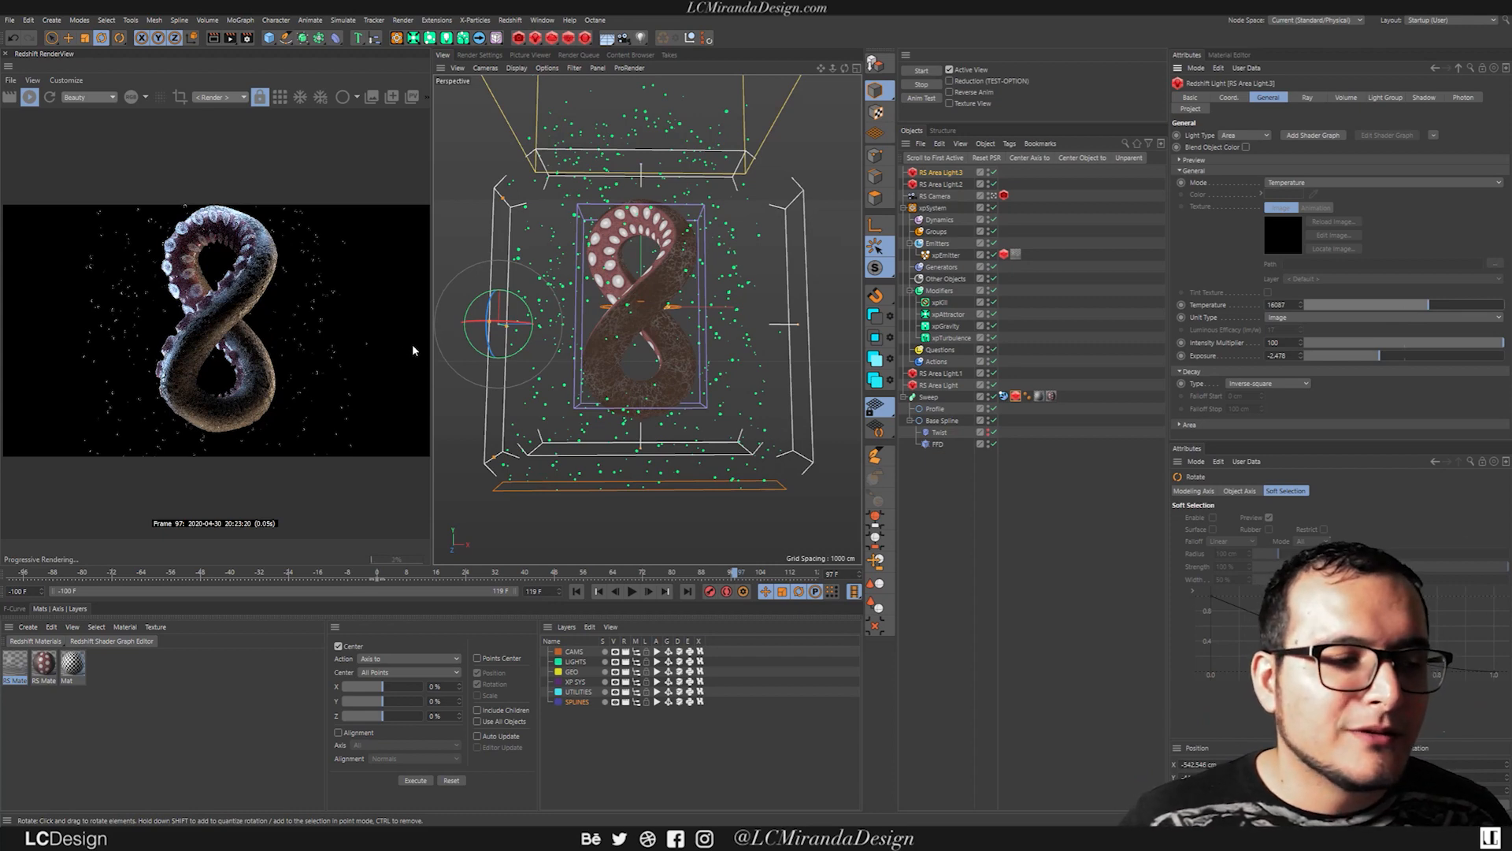
Step: Examine the displaced skin and suckers of the tentacle's upper loop up close in the live render
scroll(245, 290, "up", 3)
scroll(245, 290, "up", 3)
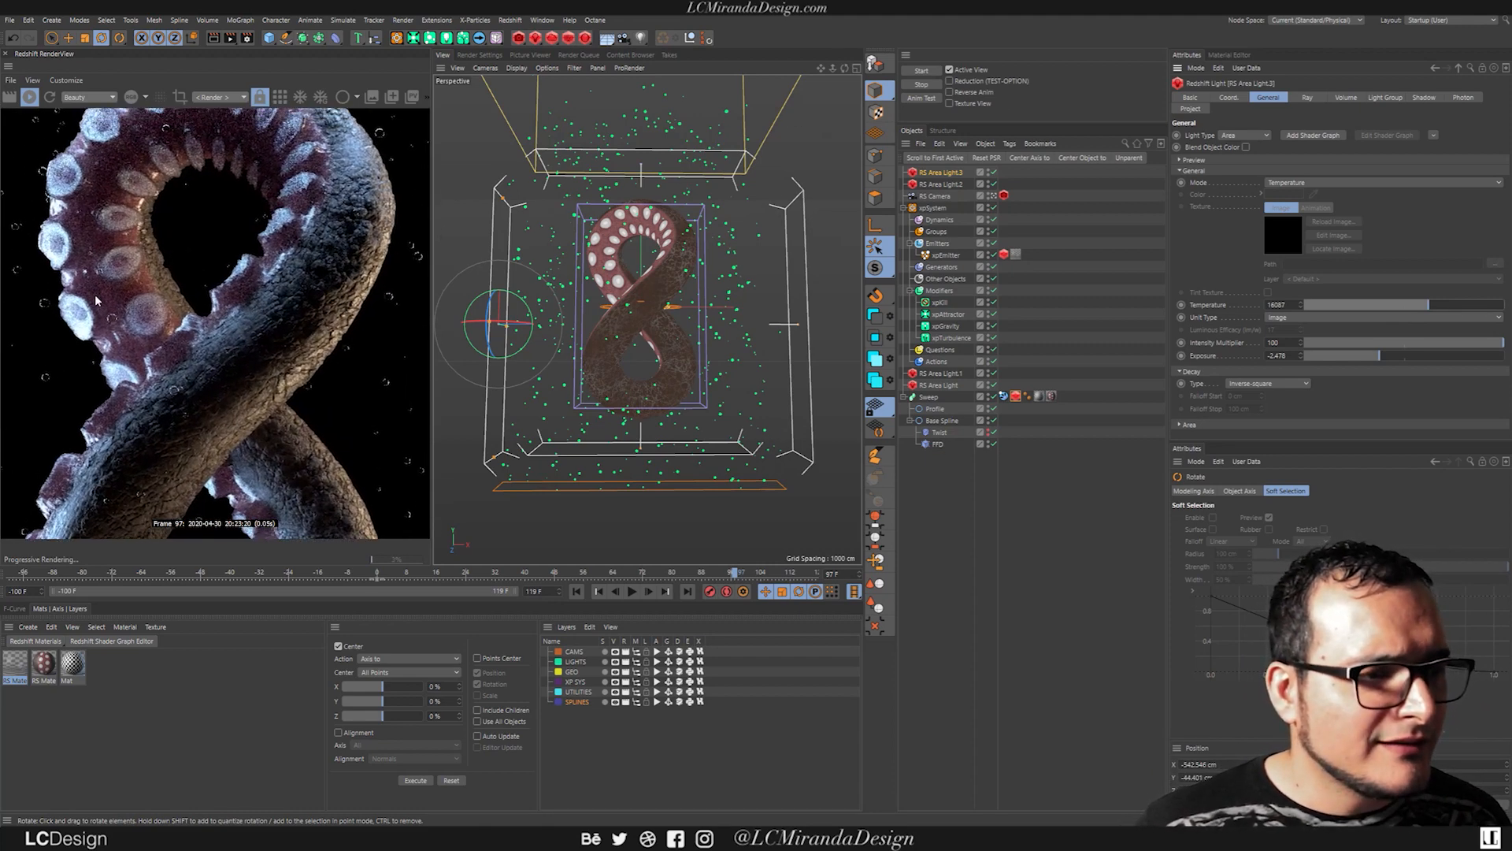
left_click_drag(229, 201, 222, 269)
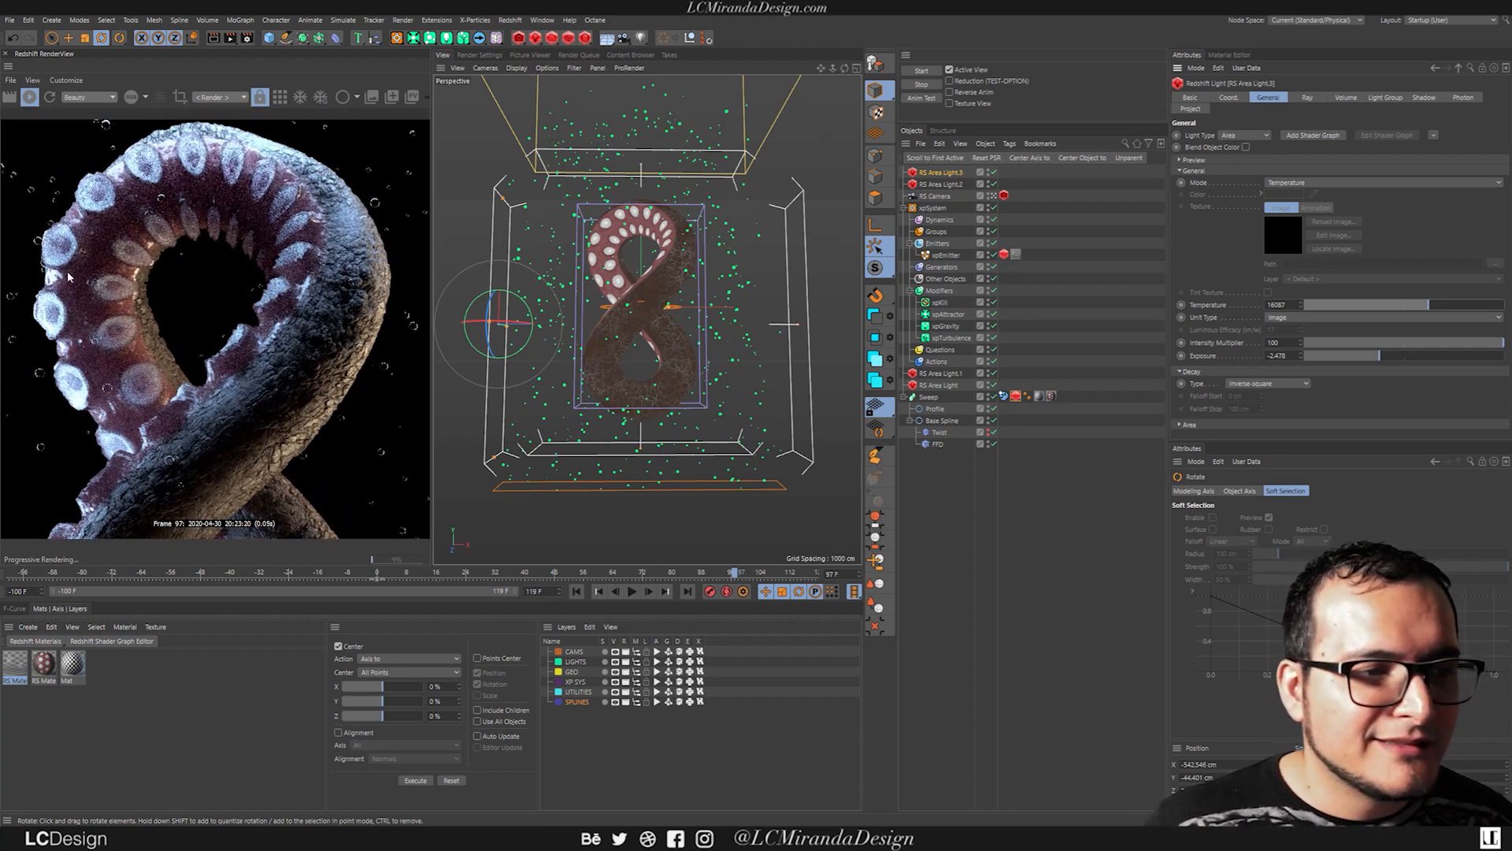
left_click_drag(123, 291, 141, 223)
mouse_move(217, 181)
left_mouse_down()
mouse_move(141, 204)
mouse_move(134, 225)
mouse_move(142, 152)
left_mouse_up()
mouse_move(211, 349)
left_mouse_down()
mouse_move(258, 248)
mouse_move(229, 253)
mouse_move(224, 331)
left_mouse_up()
left_click_drag(226, 275, 229, 396)
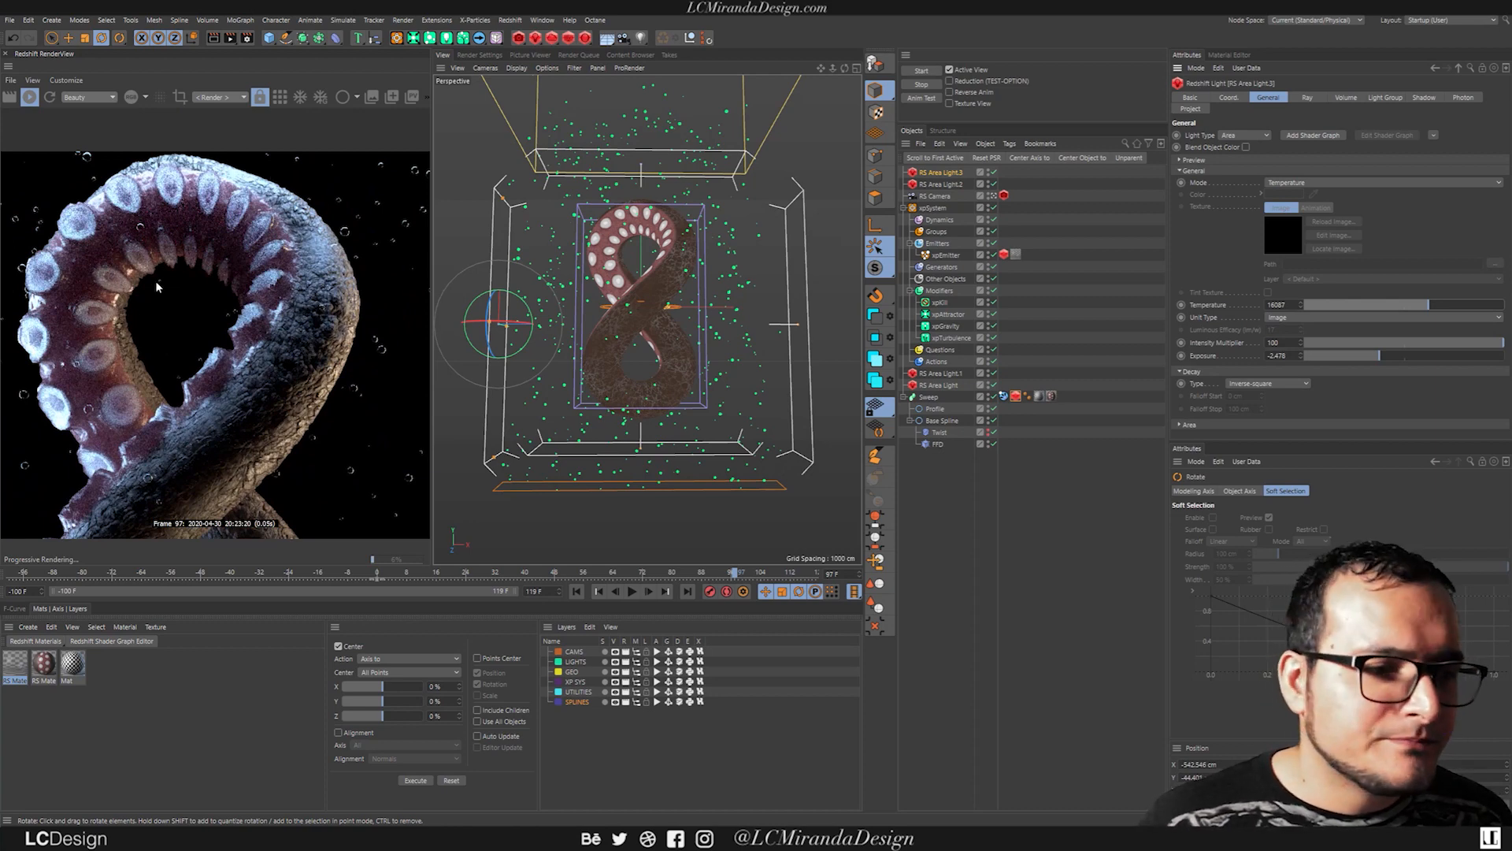
scroll(254, 289, "down", 2)
mouse_move(256, 352)
left_mouse_down()
mouse_move(267, 295)
mouse_move(144, 255)
mouse_move(298, 238)
left_mouse_up()
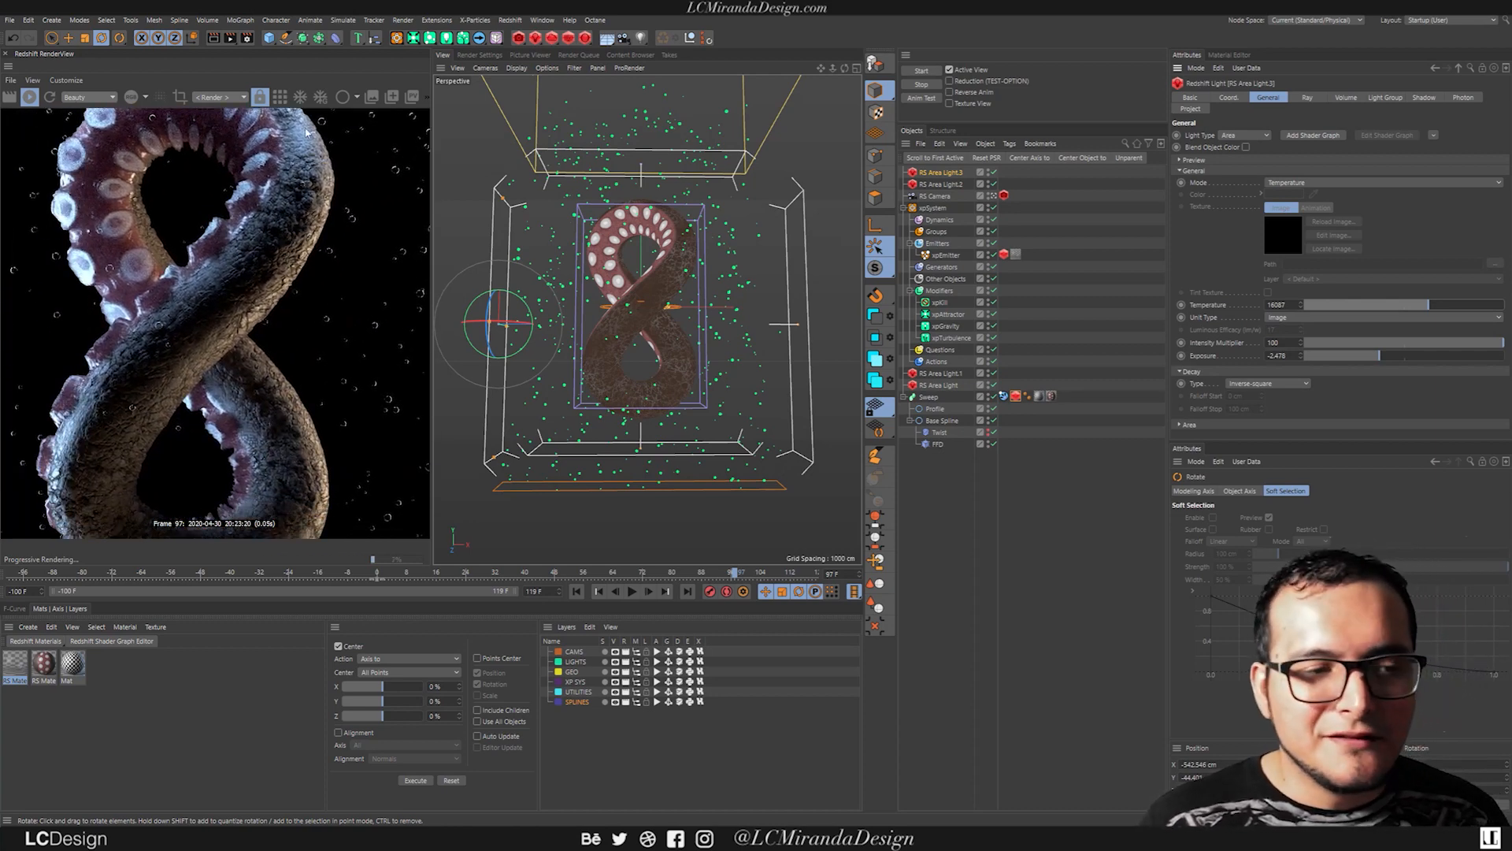
Step: Examine the bubbles around the tentacle up close in the live render and return to the full frame
left_click_drag(325, 344, 114, 325)
scroll(193, 334, "up", 4)
mouse_move(282, 276)
left_mouse_down()
mouse_move(297, 297)
mouse_move(269, 268)
left_mouse_up()
scroll(269, 268, "up", 1)
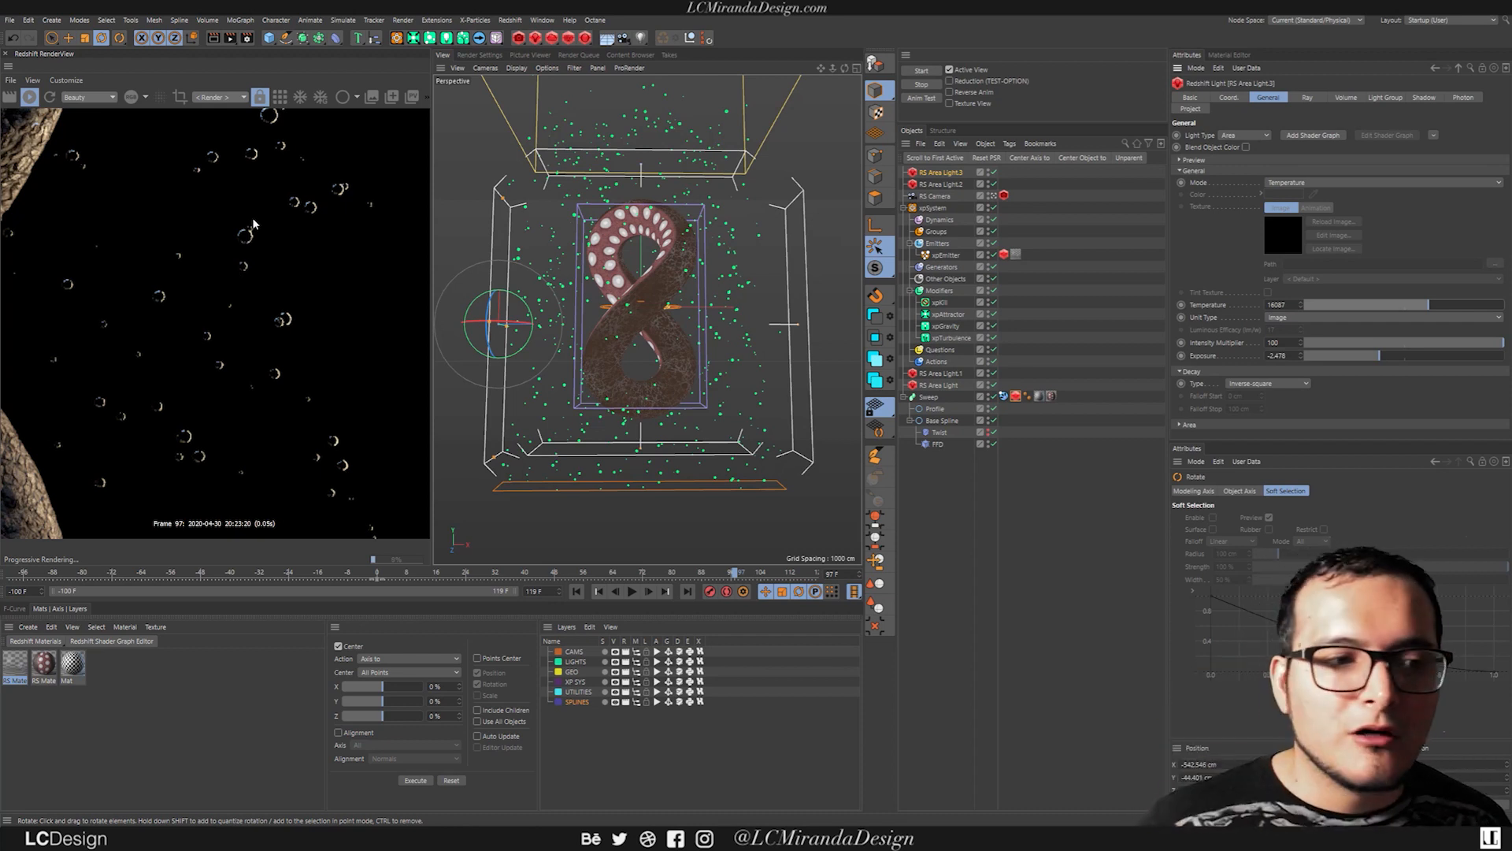
left_click_drag(107, 356, 341, 394)
scroll(81, 362, "down", 2)
scroll(176, 349, "down", 1)
left_click_drag(175, 352, 227, 340)
scroll(325, 334, "down", 3)
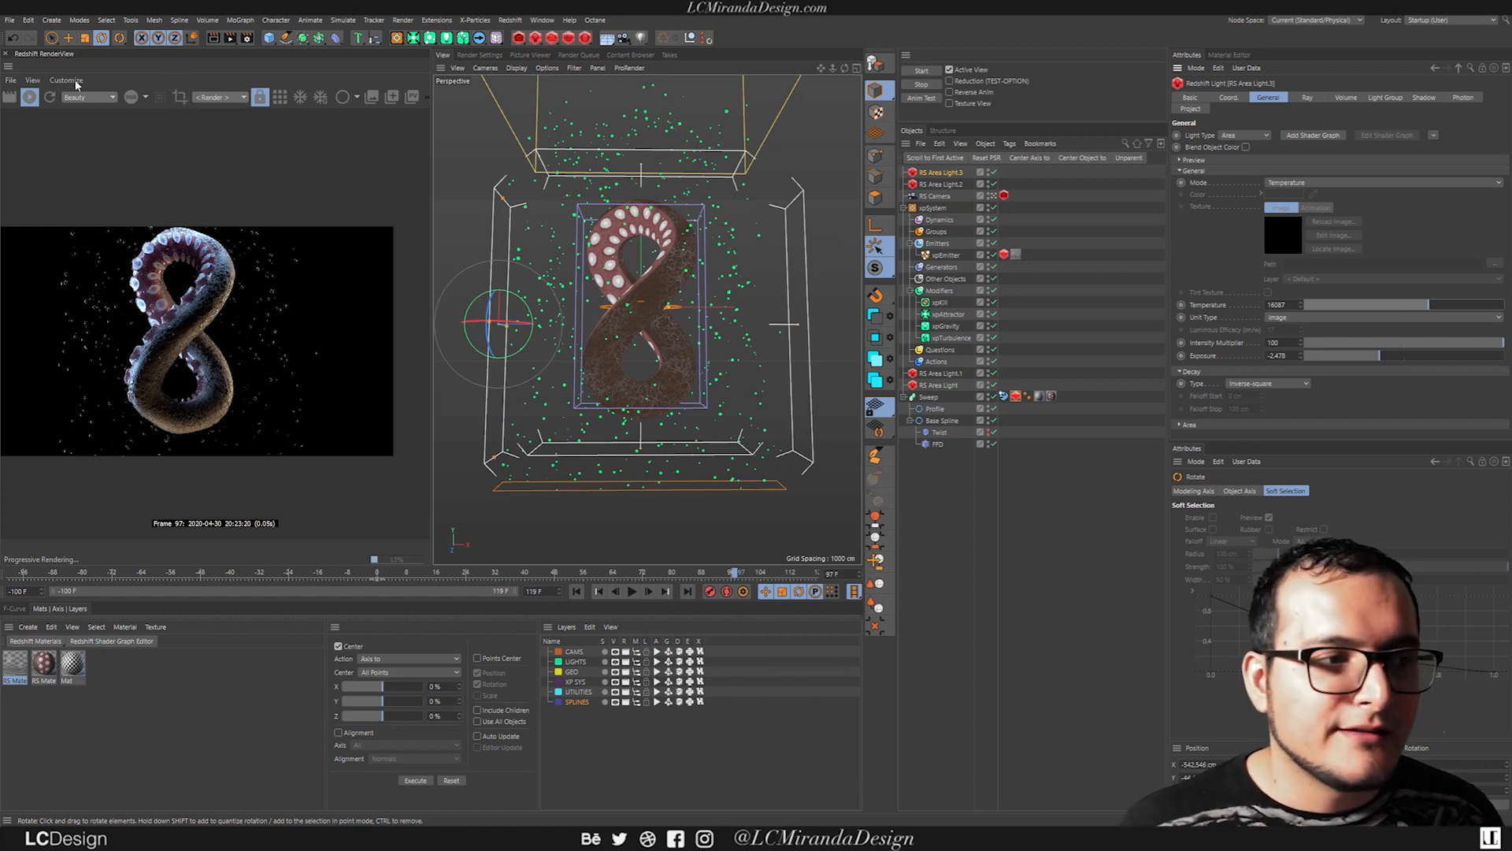
Step: Stop the live render and add a Puzzle Matte pass in the Redshift AOV Manager
left_click(30, 98)
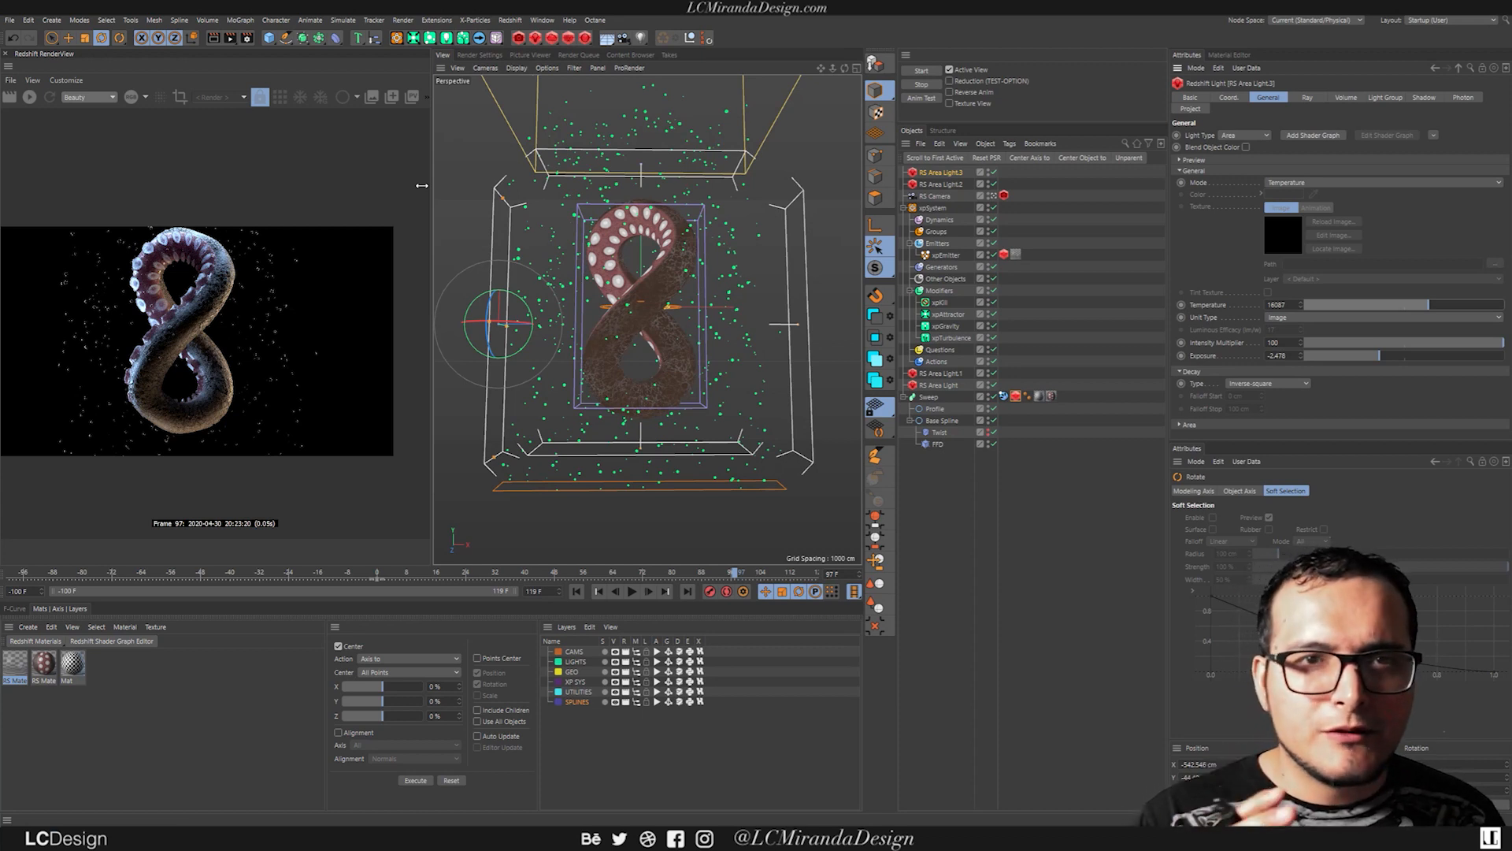
left_click(480, 56)
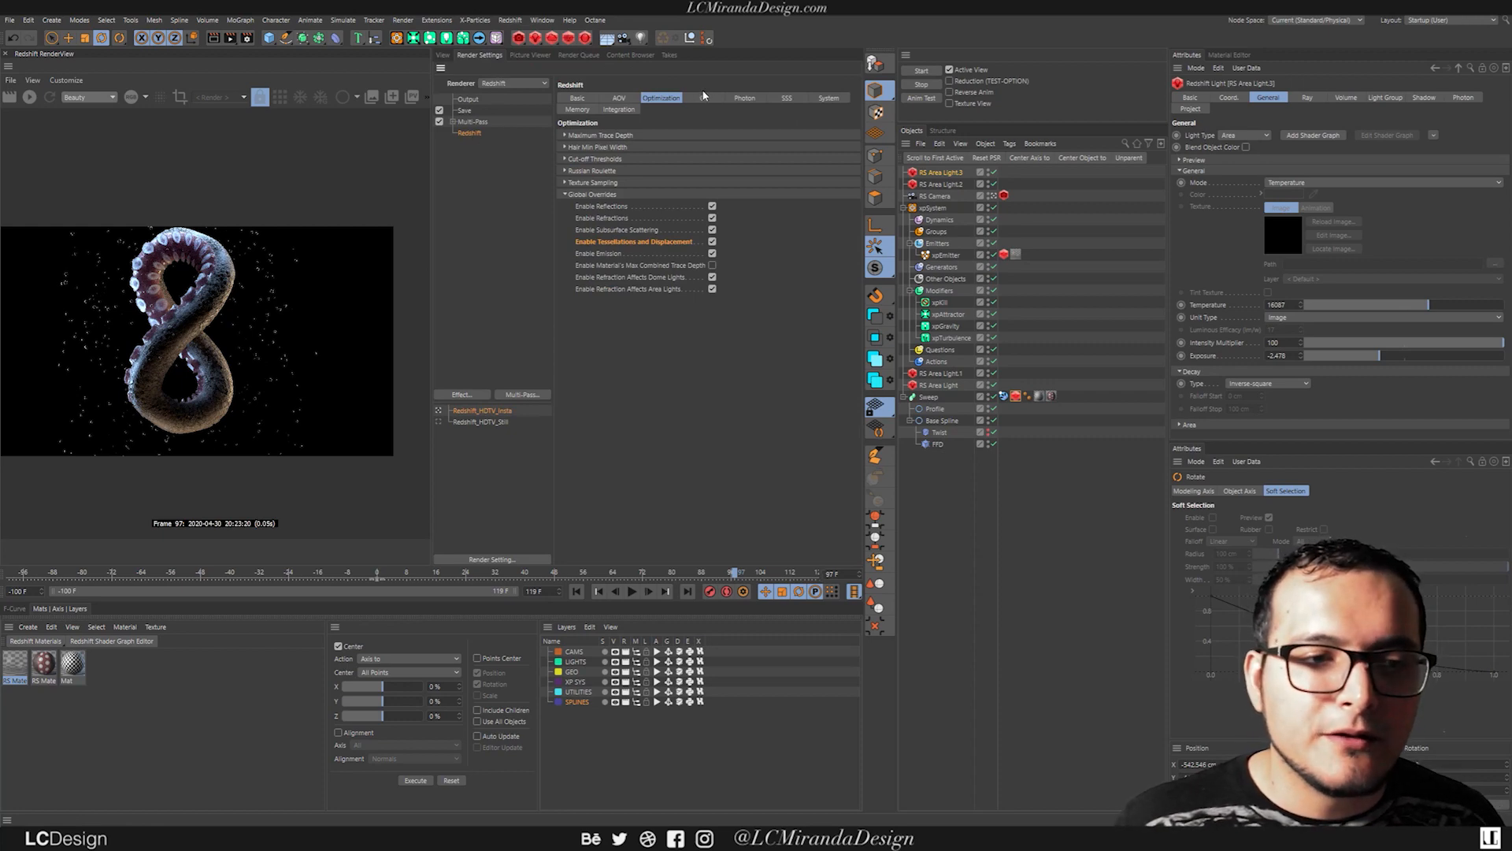
left_click(619, 99)
left_click(782, 279)
left_click_drag(887, 270, 771, 137)
scroll(683, 301, "down", 5)
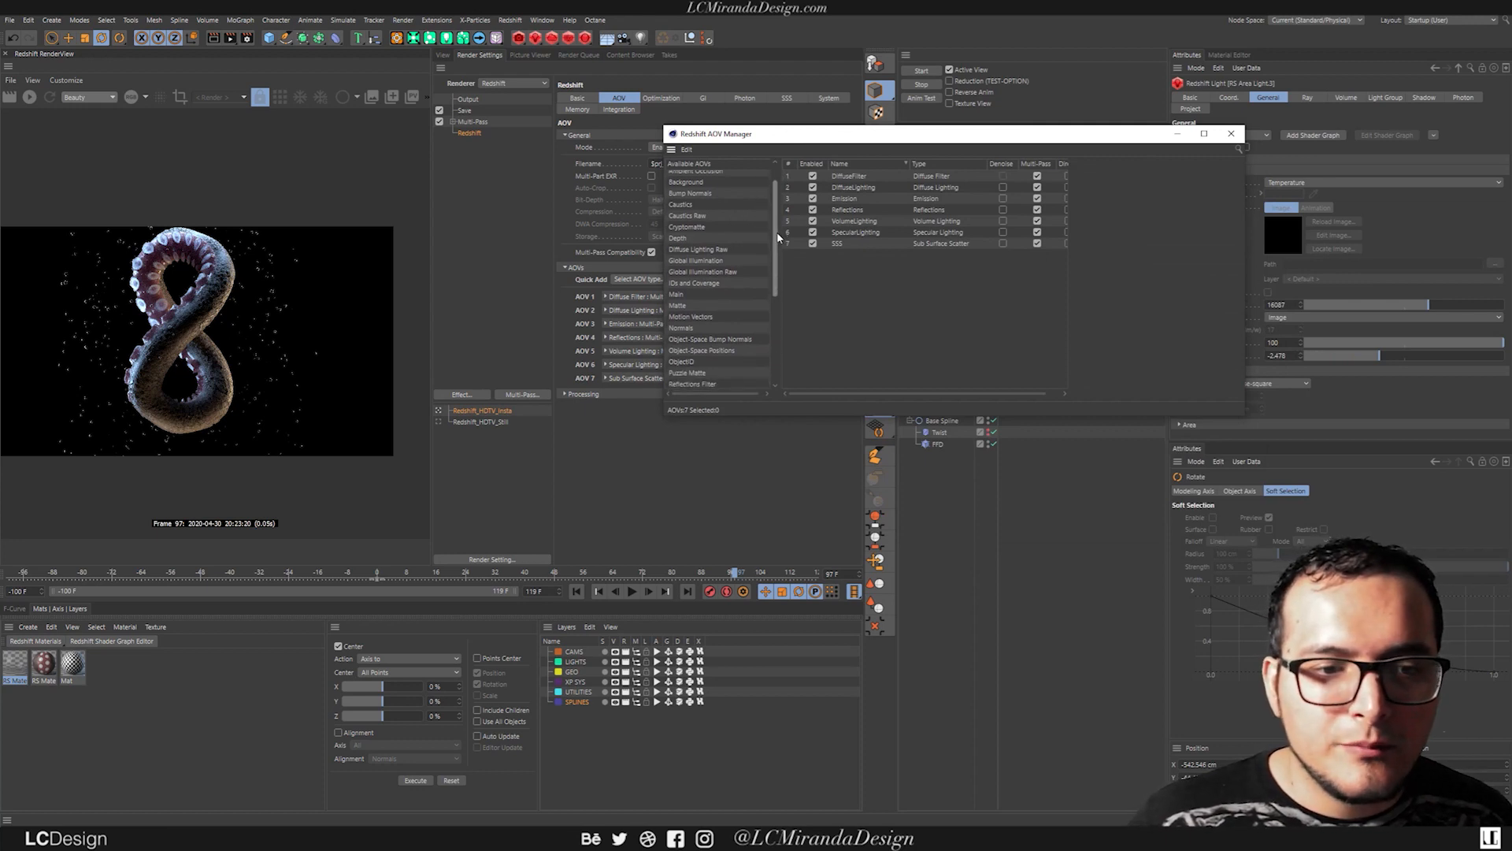
left_click_drag(682, 300, 868, 288)
left_click(849, 254)
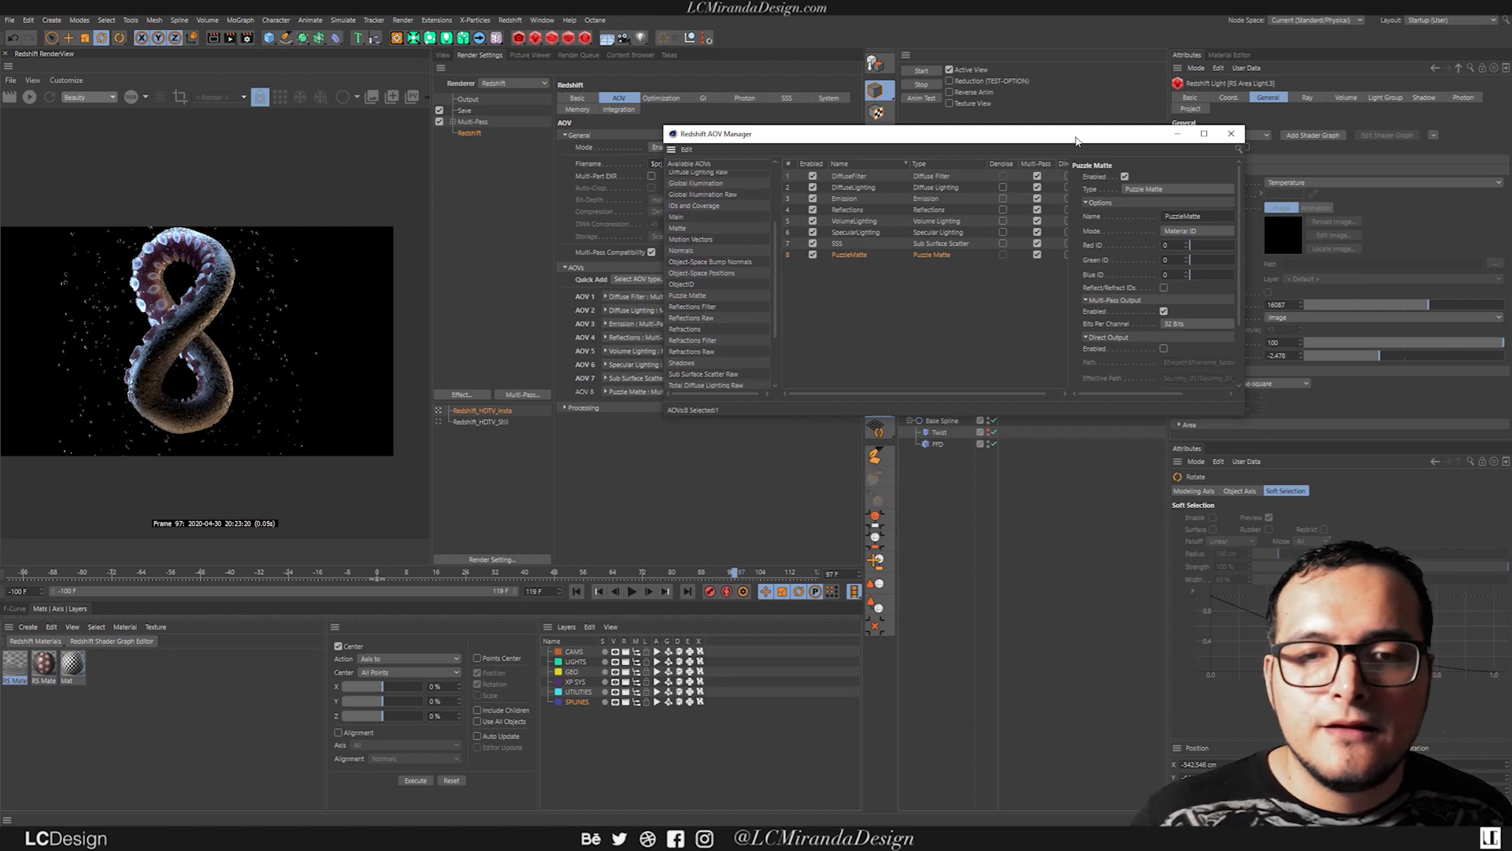
Step: Set the Puzzle Matte's Red ID to 1, Green ID to 2 and Blue ID to 3, and close the AOV Manager
left_click_drag(1071, 143, 804, 113)
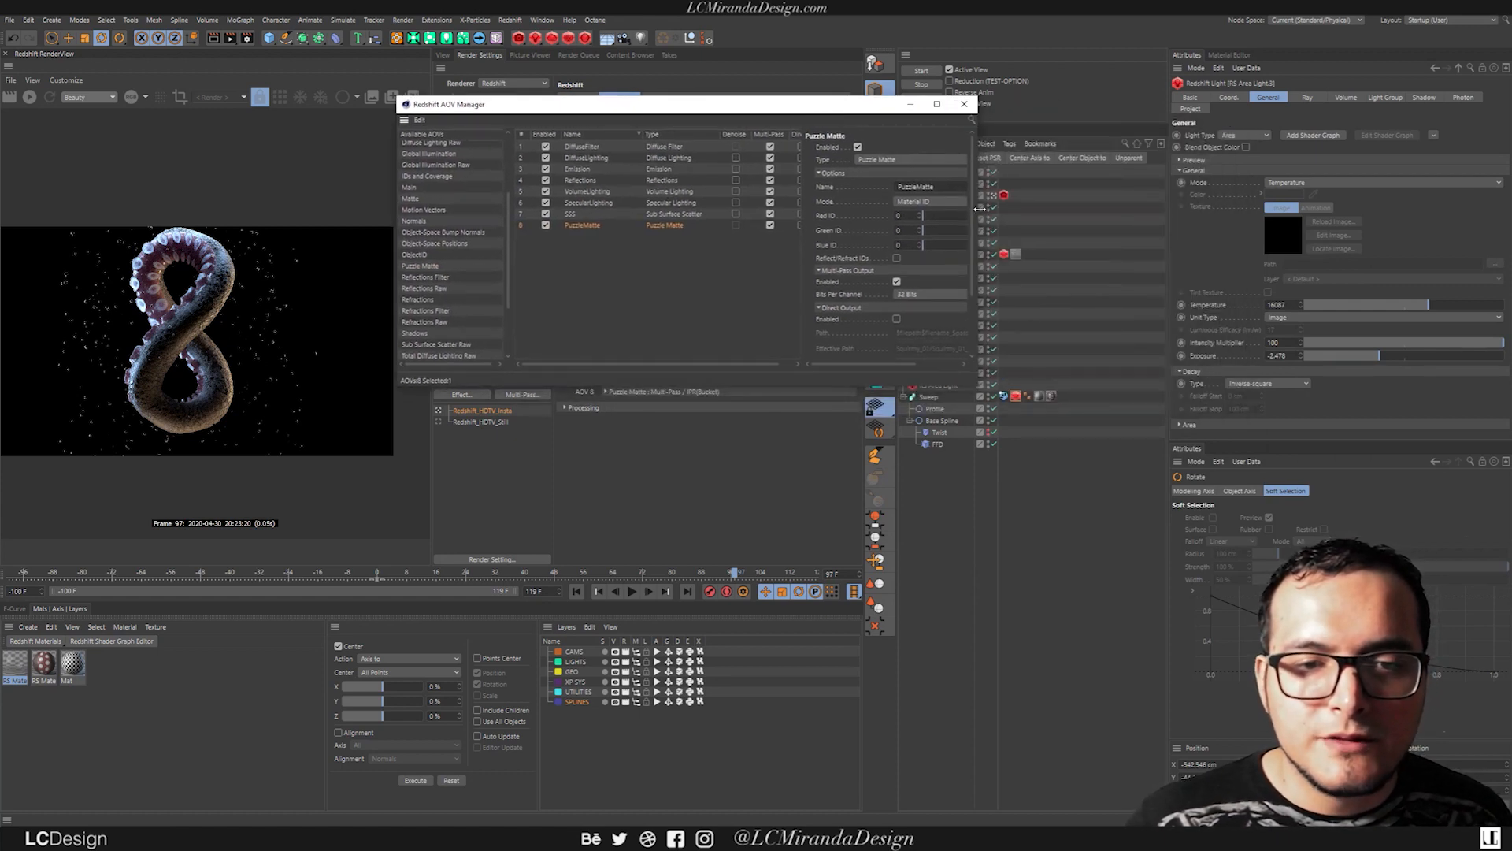
left_click_drag(979, 209, 1118, 209)
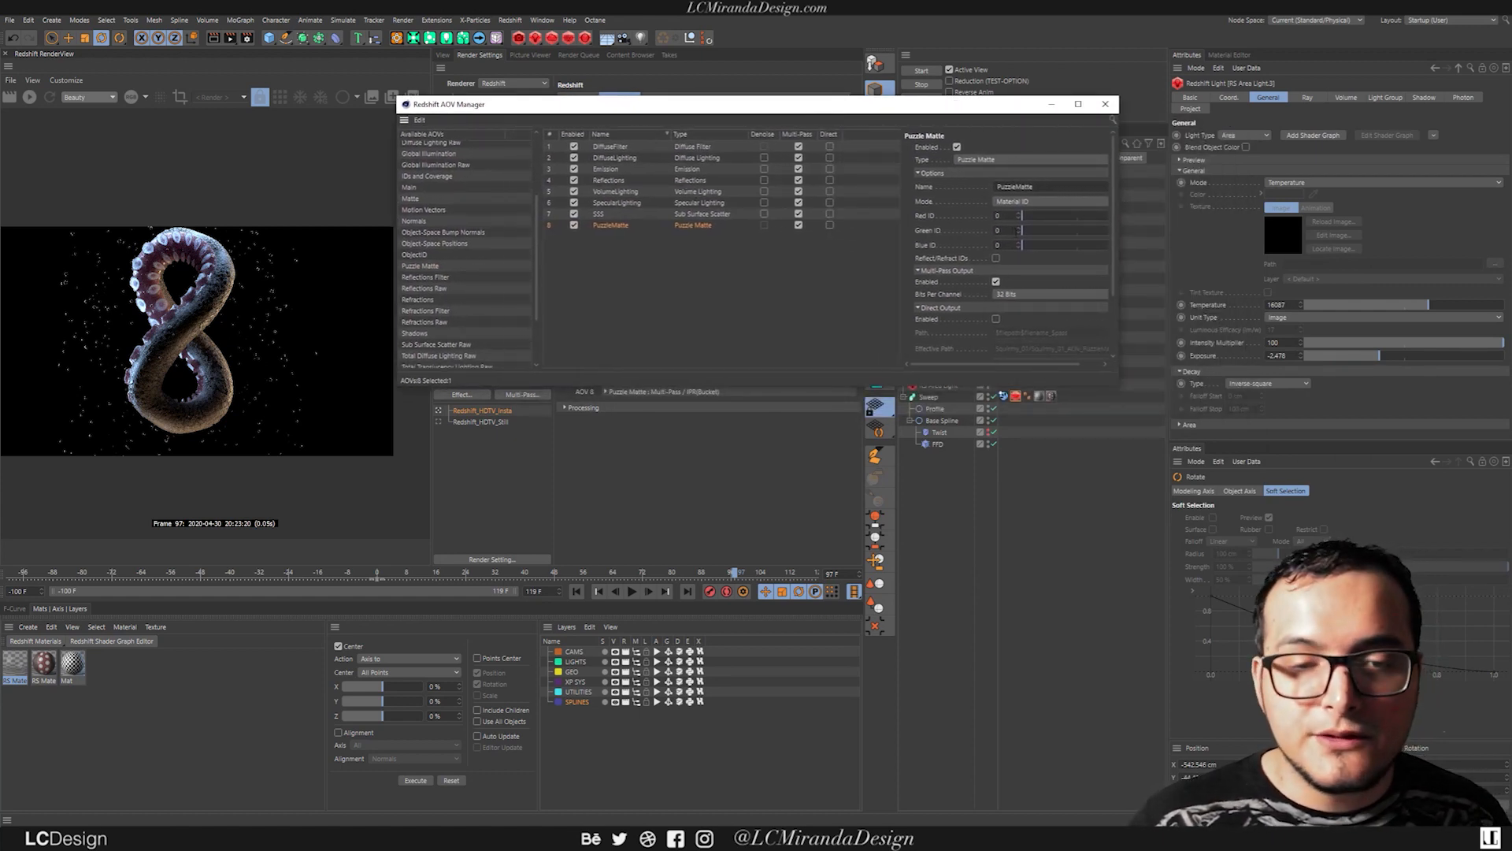
type("1")
key("Return")
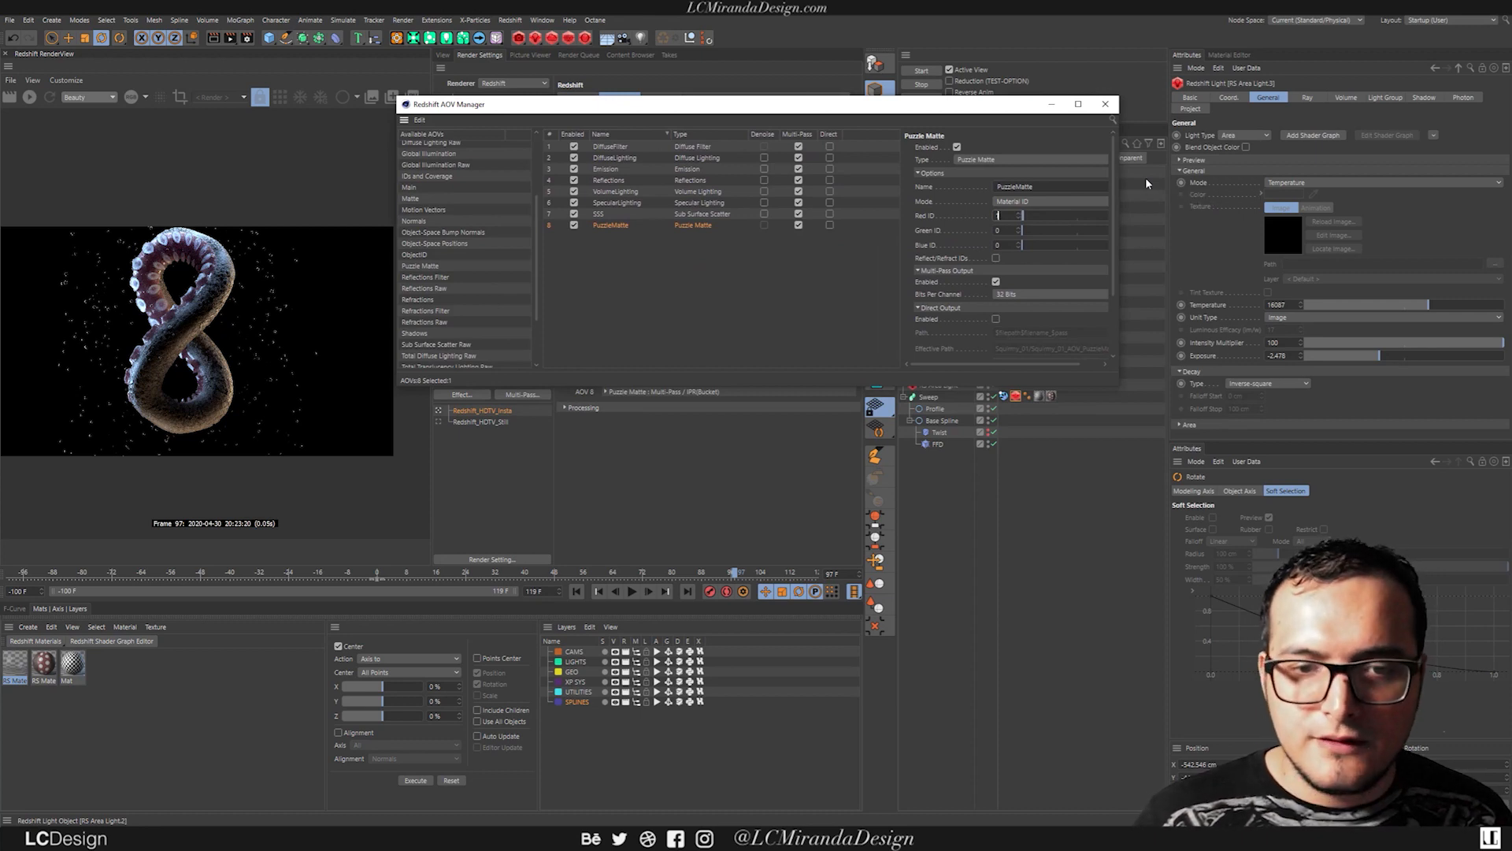
key("Tab")
type("1")
key("Return")
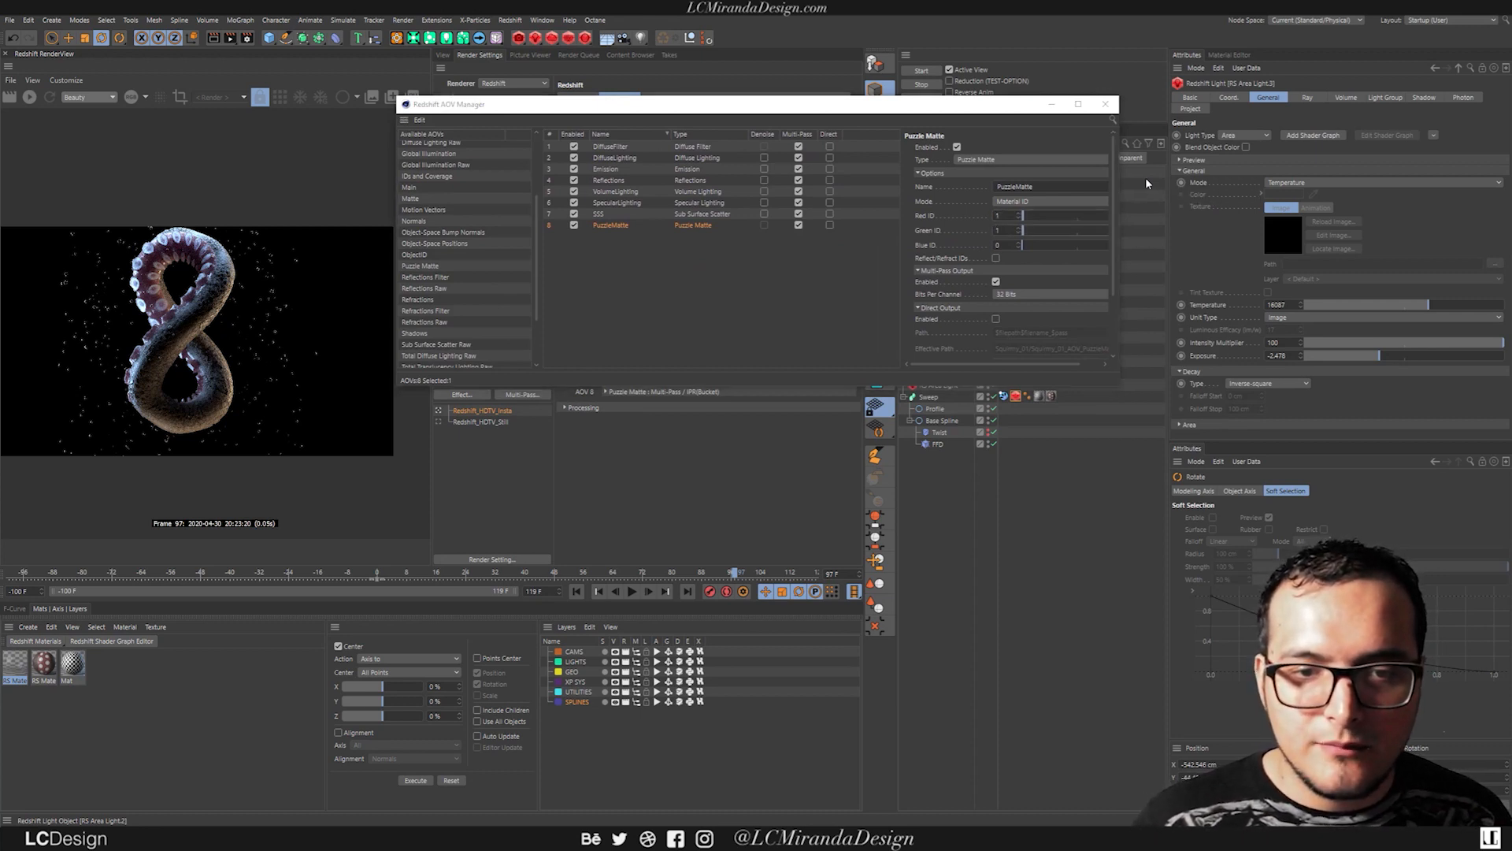
left_click(1019, 234)
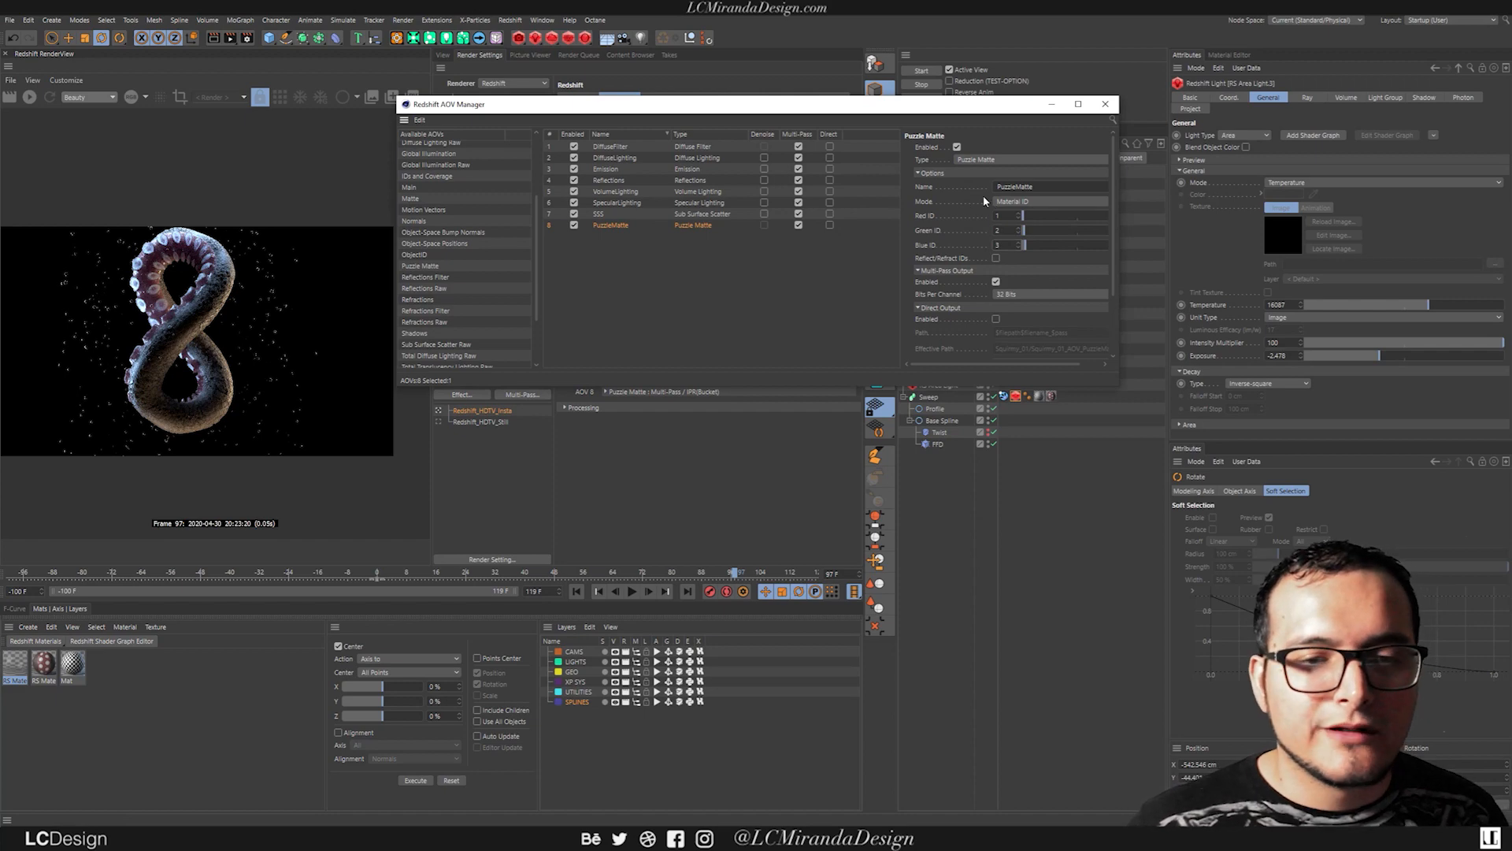
left_click(1106, 106)
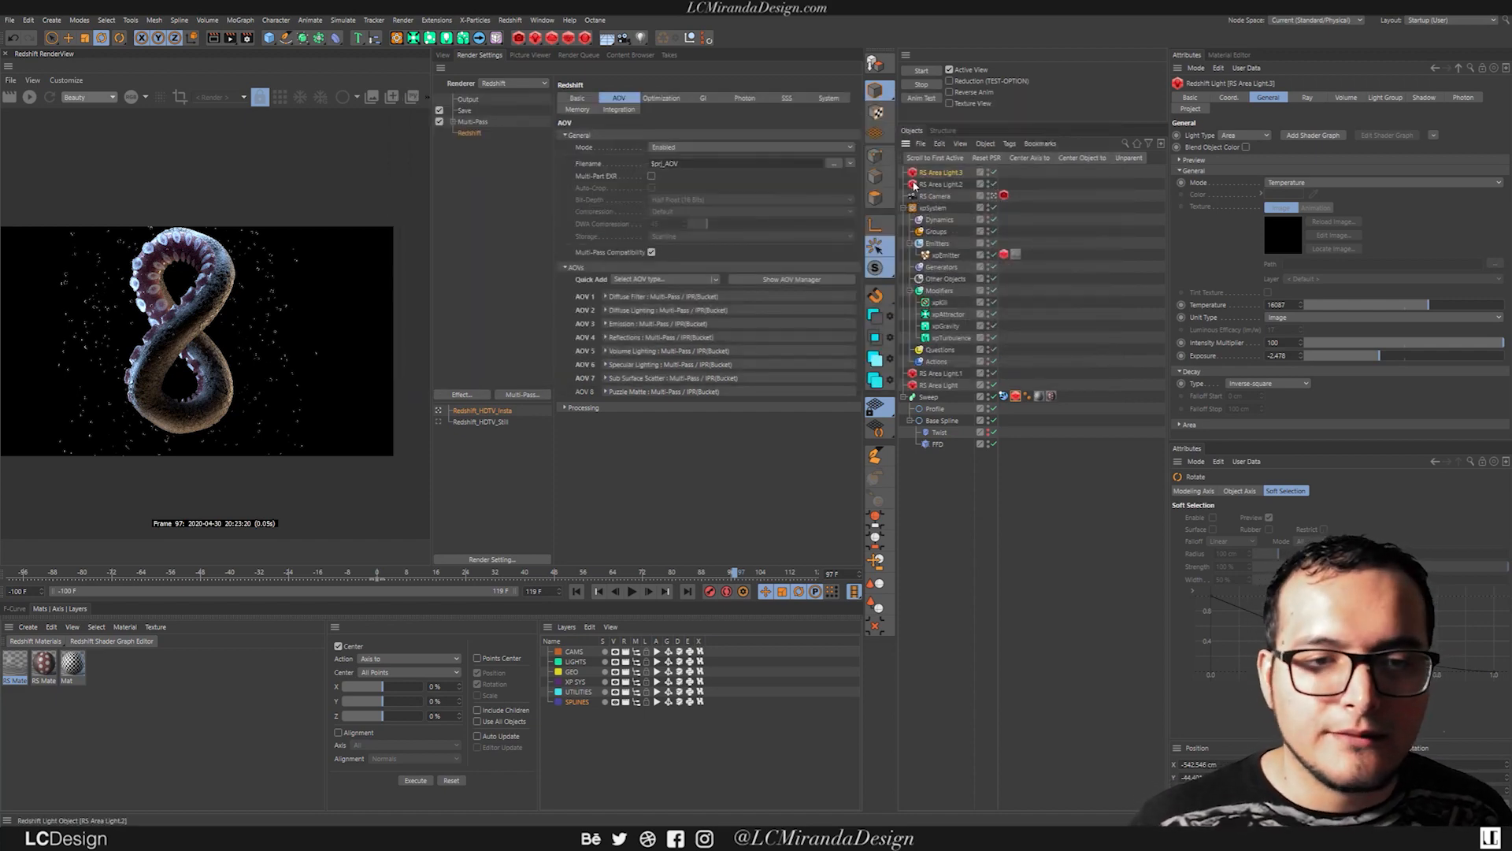
Step: Set the Material ID to 1 on the tentacle's sucker material and to 2 on the bubbles' water material
left_click(43, 668)
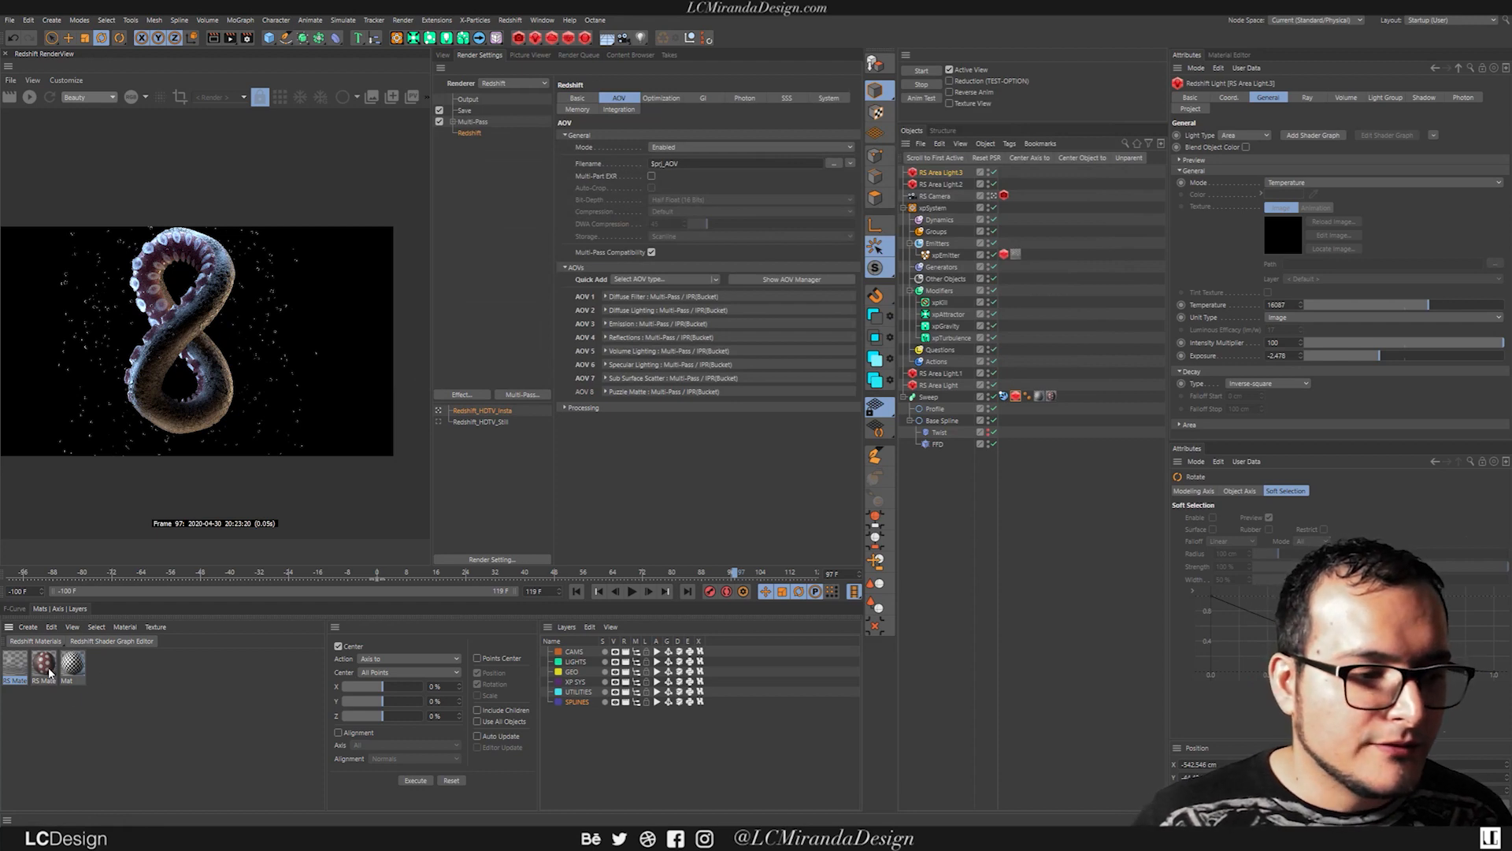
left_click(1203, 224)
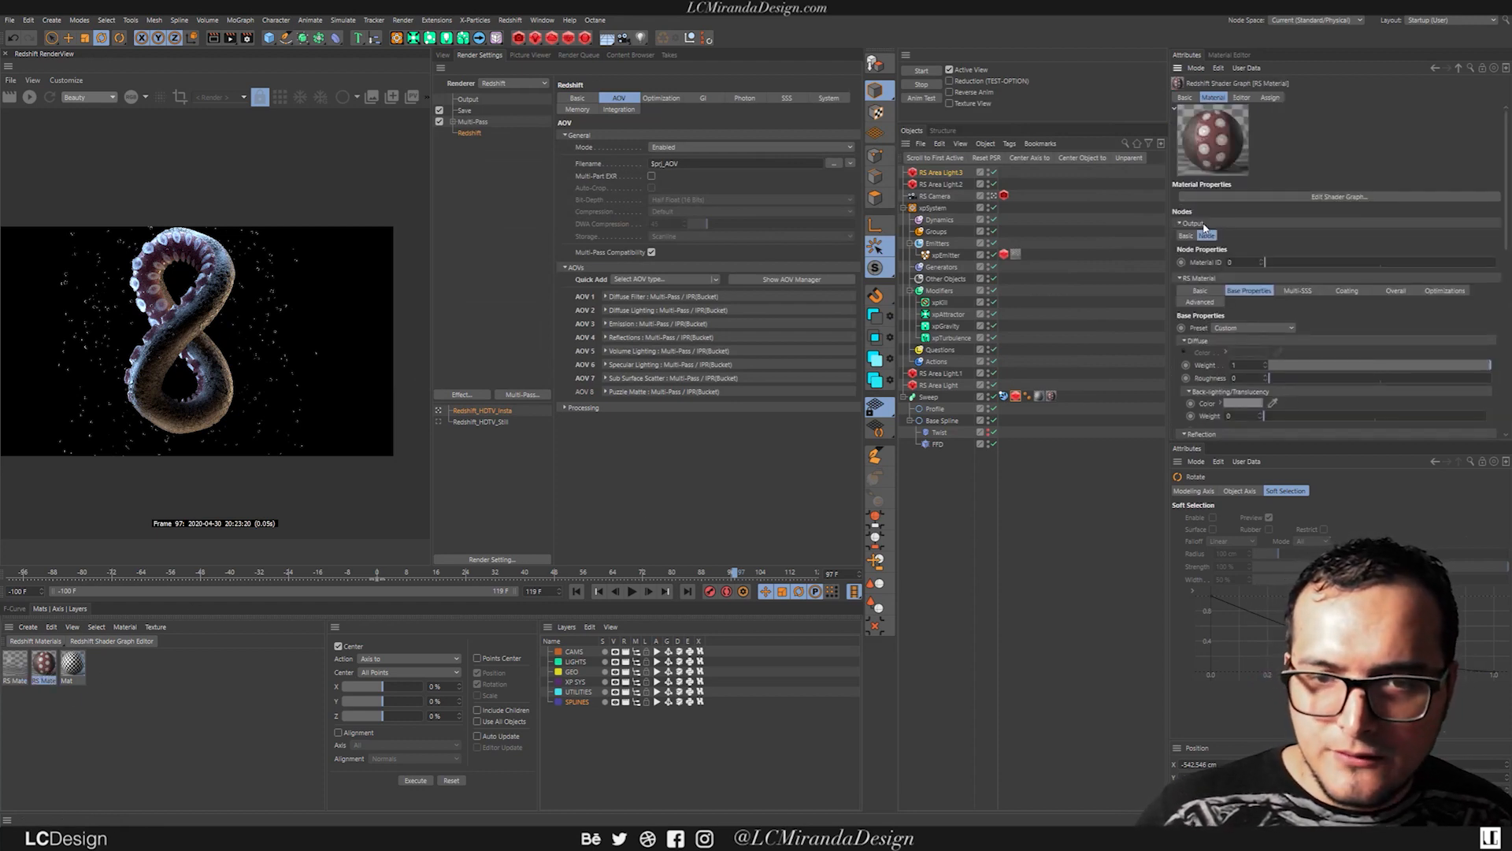
type("1")
key("Return")
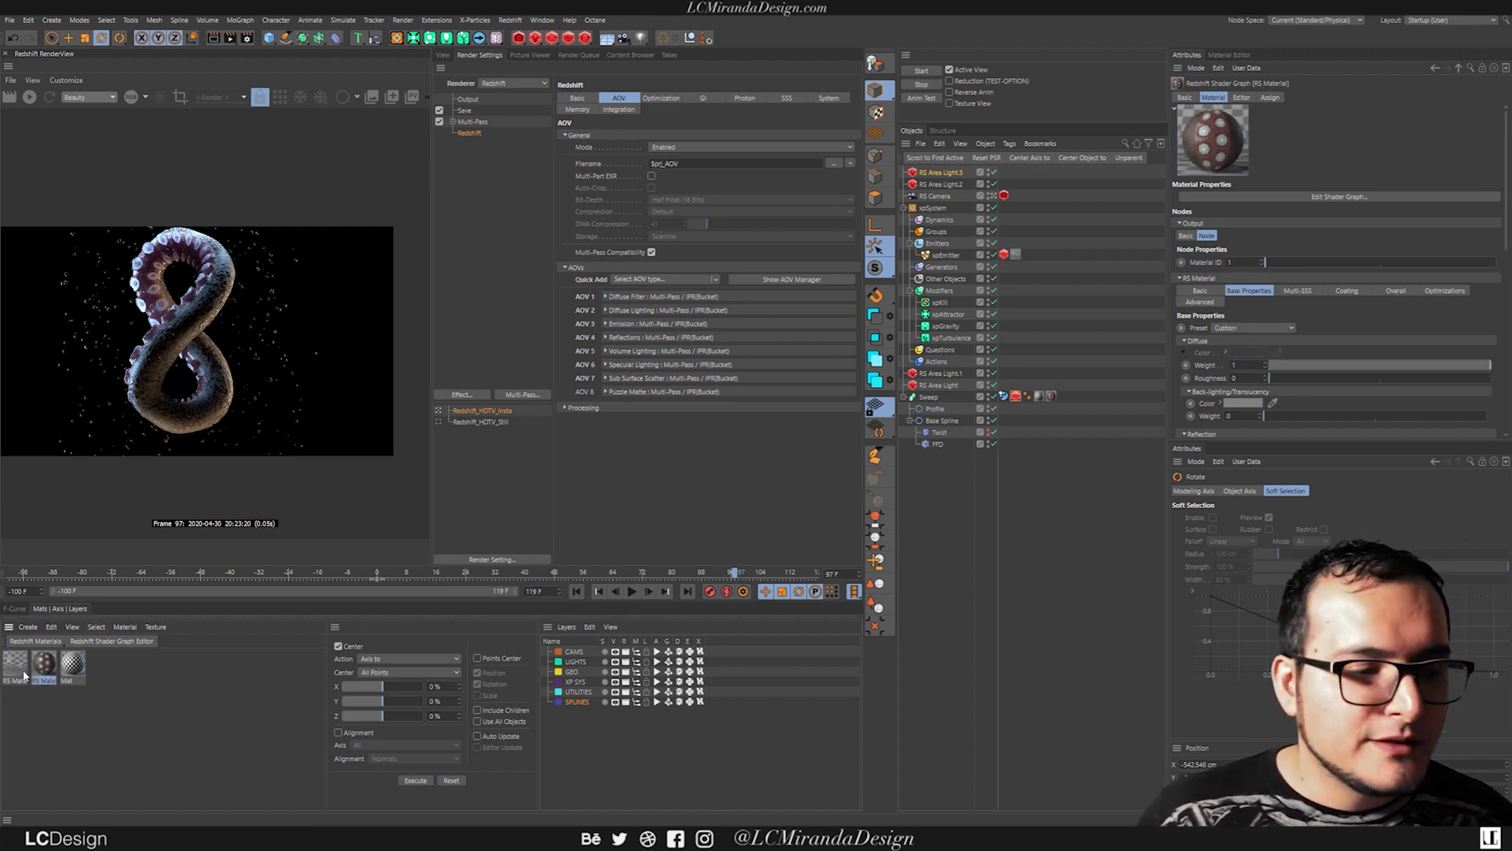
left_click(17, 669)
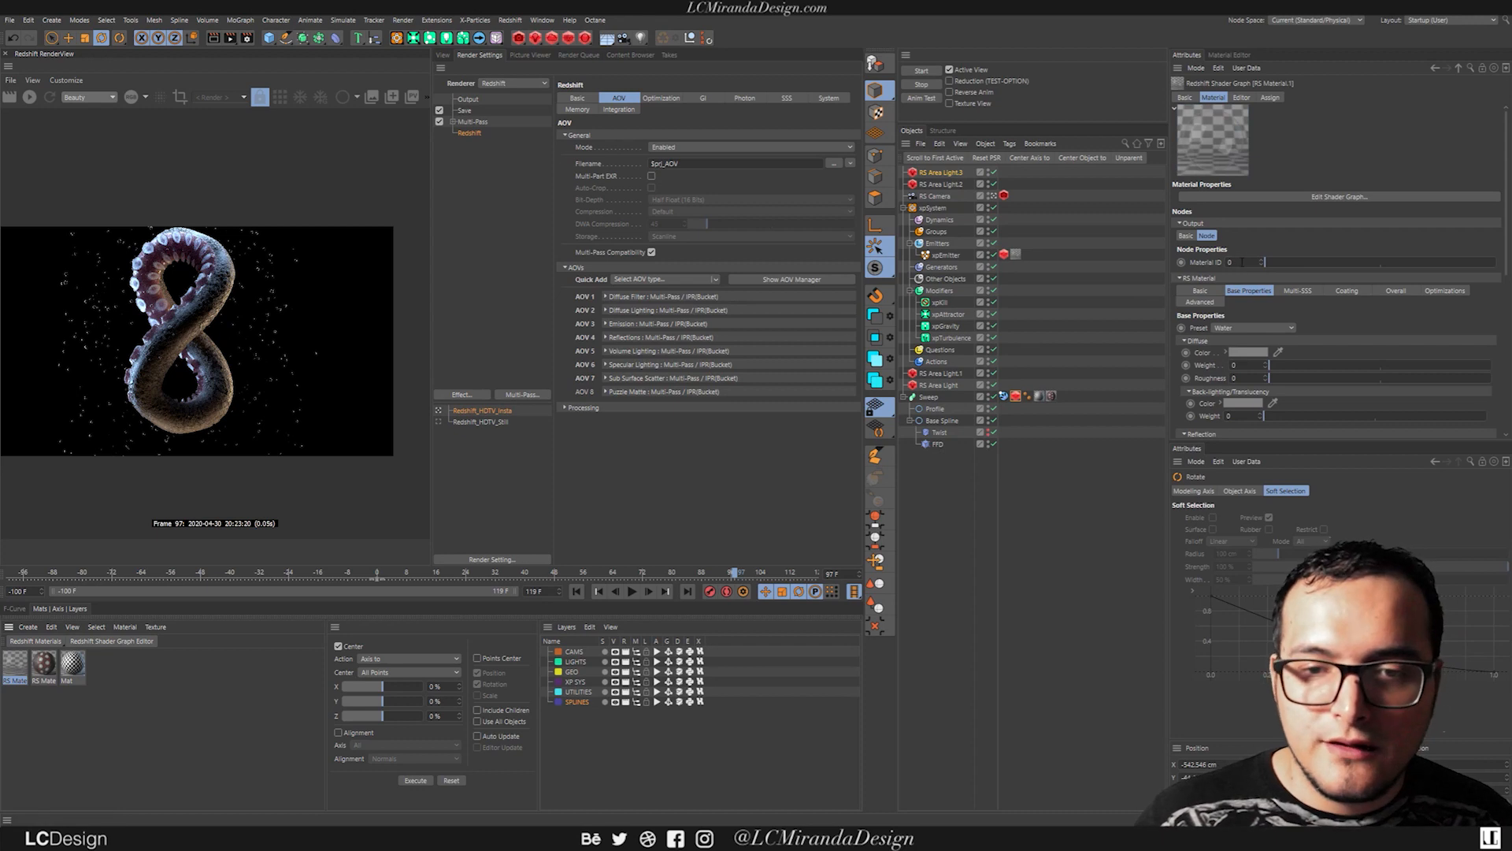
left_click_drag(1261, 262, 1259, 249)
Step: Start the live render in bucket mode, display its Puzzle Matte pass and bring back the perspective viewport
left_click(29, 96)
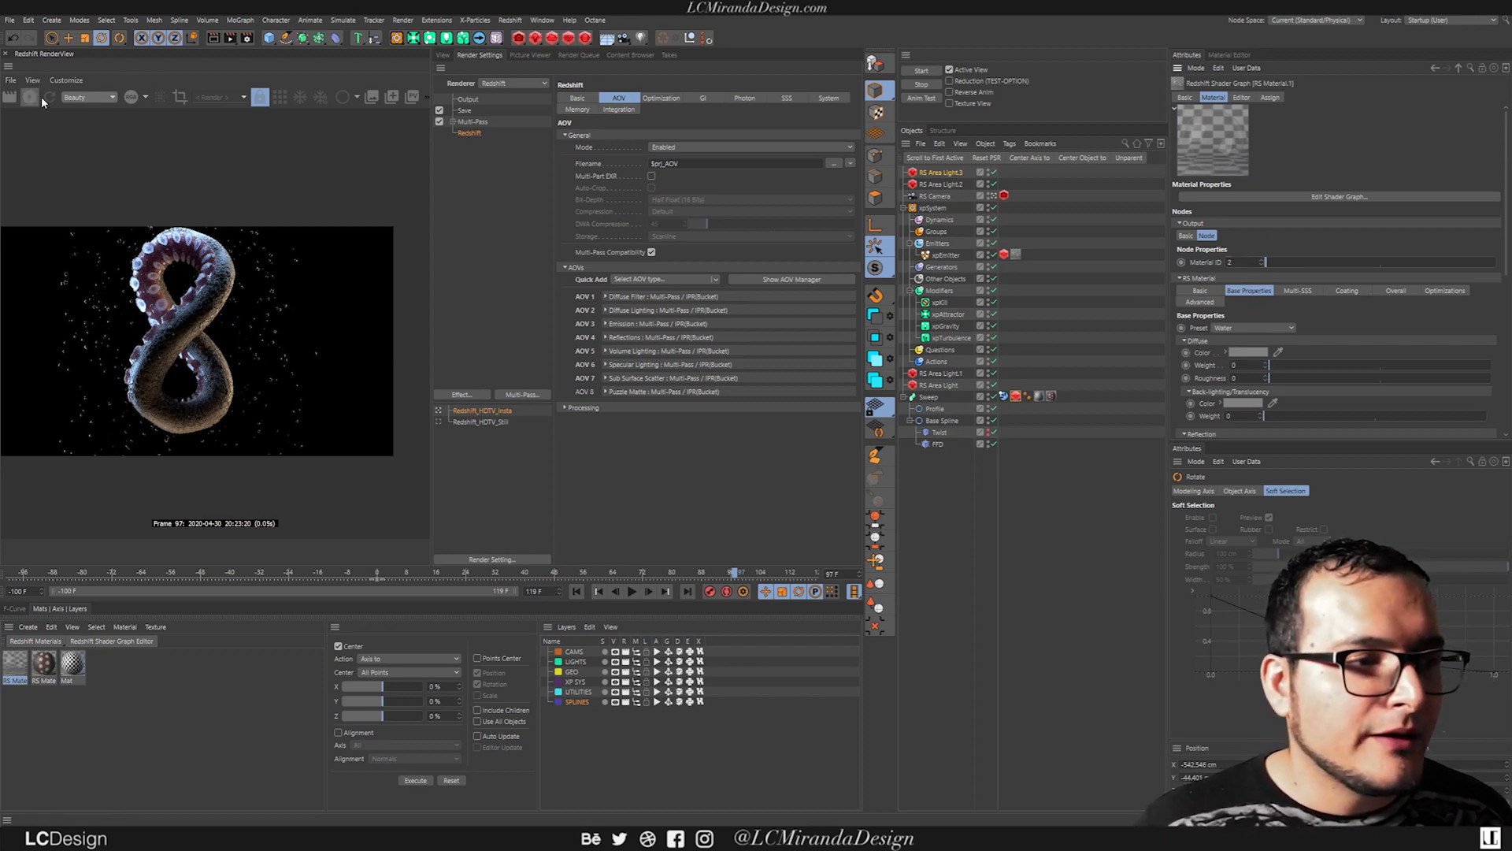
left_click(280, 96)
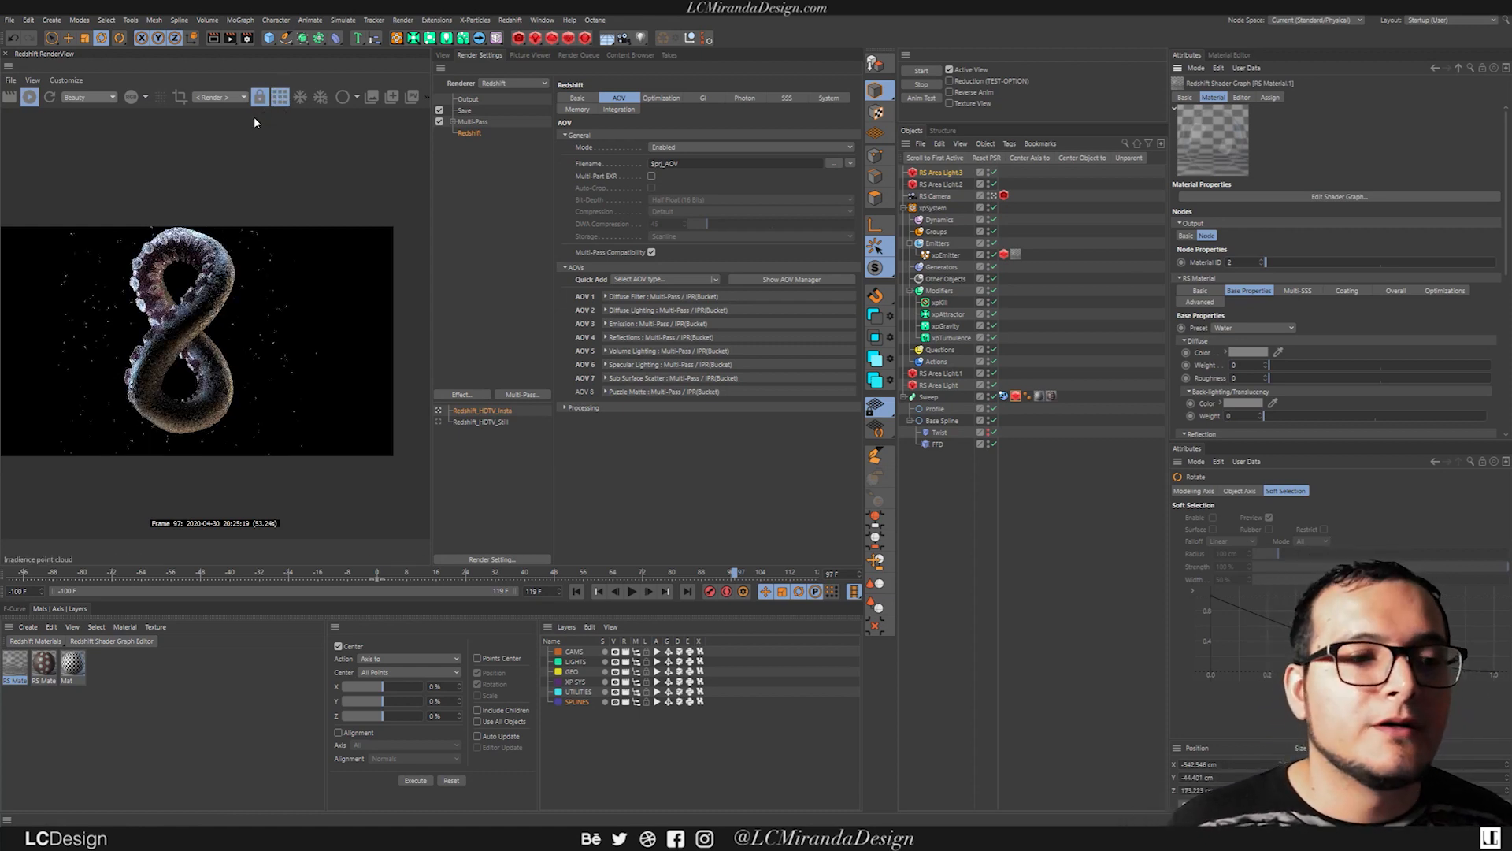
left_click(105, 96)
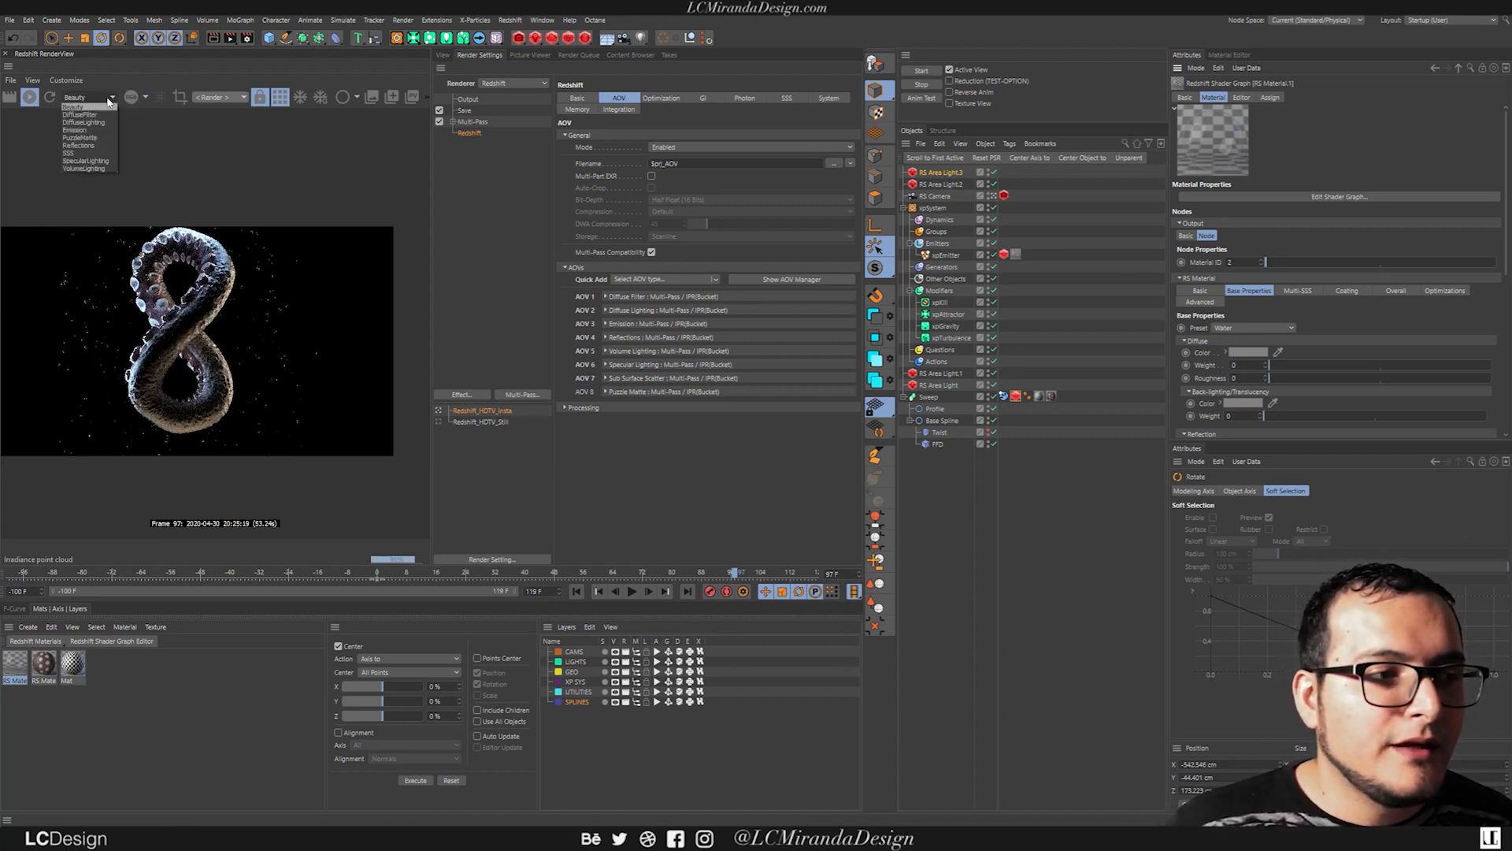
left_click(87, 137)
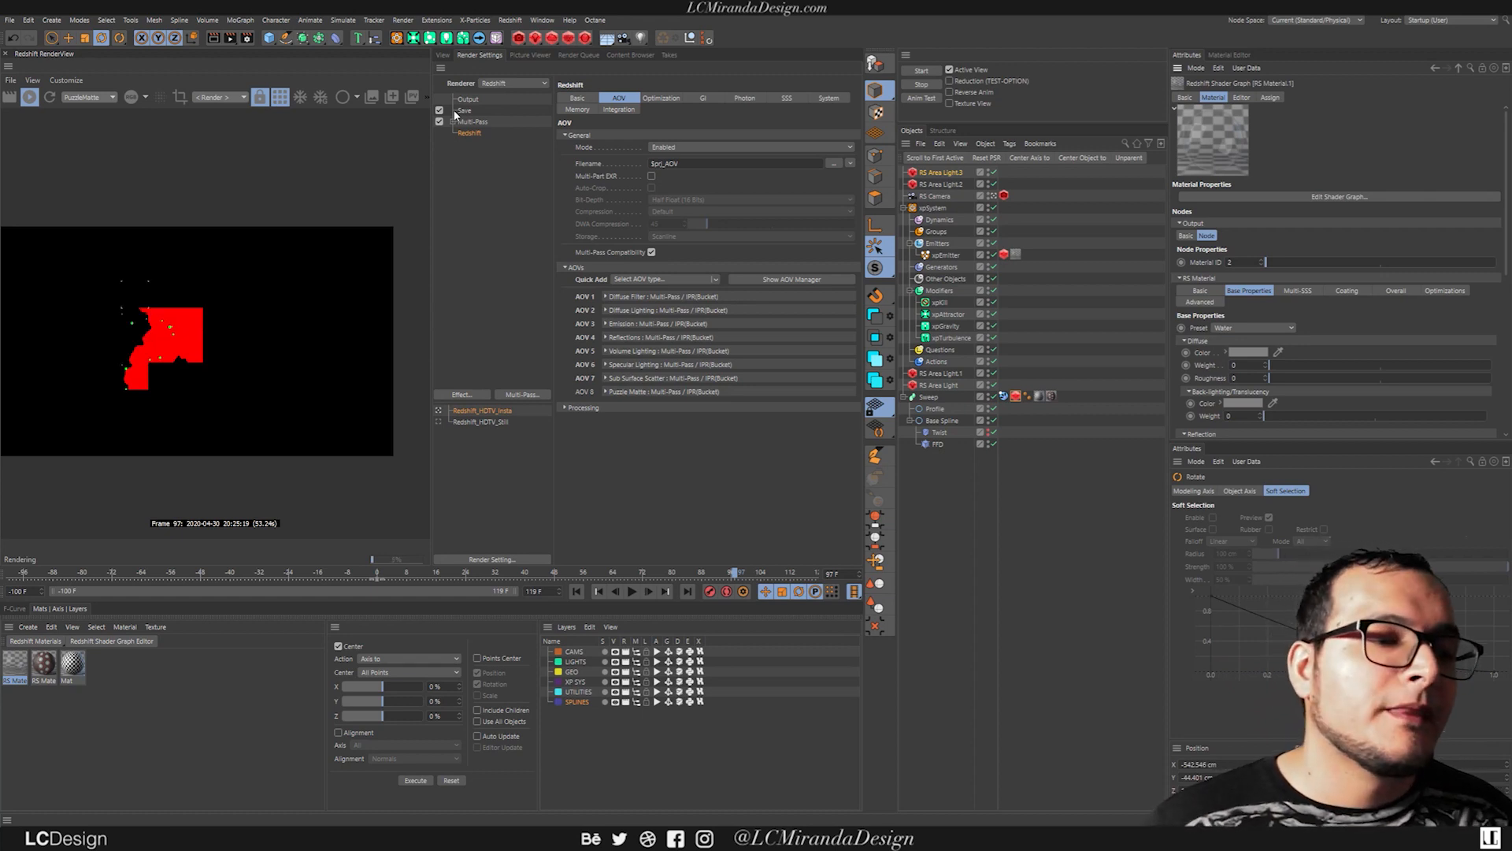
left_click(443, 55)
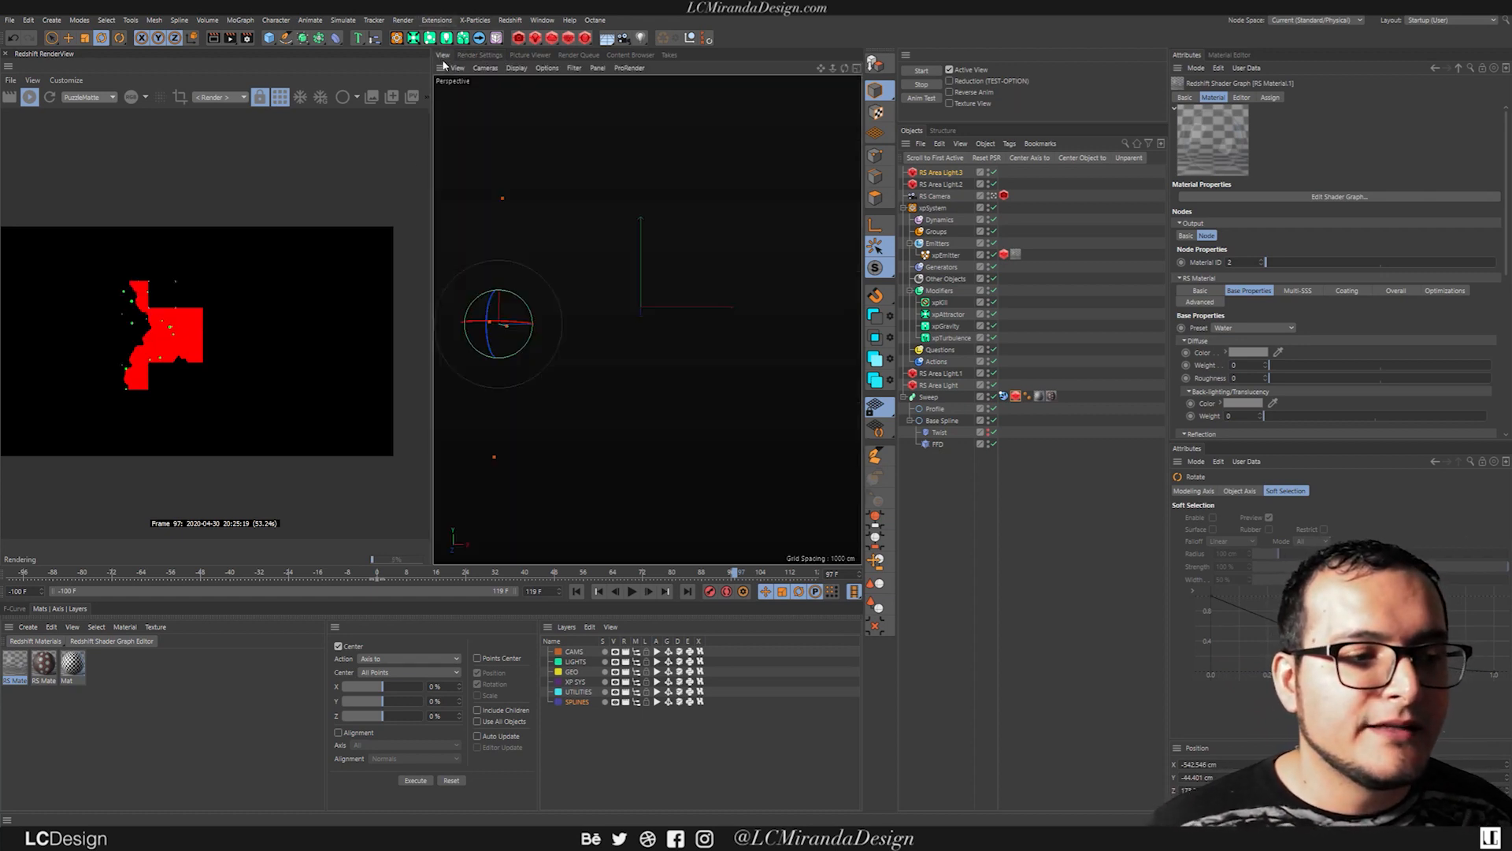